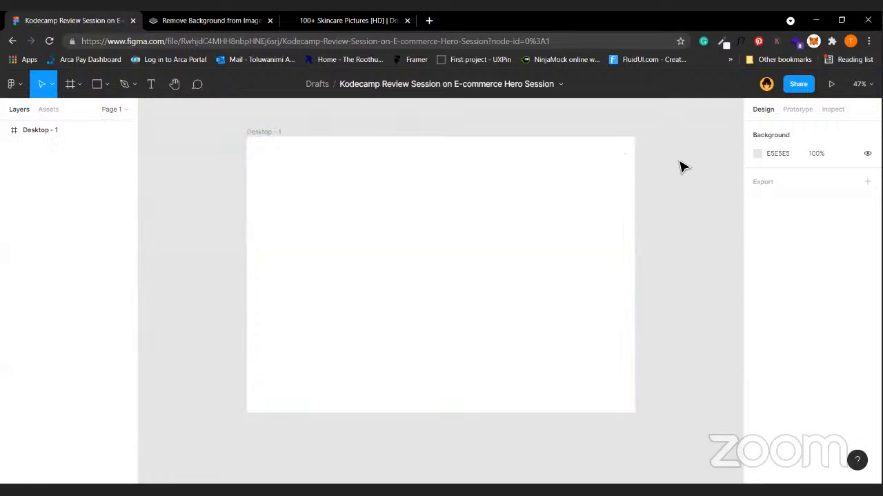
Give the Desktop - 1 frame a 12-column layout grid with 100 px margins.
left_click(469, 229)
left_click(386, 131)
scroll(196, 143, "up", 2)
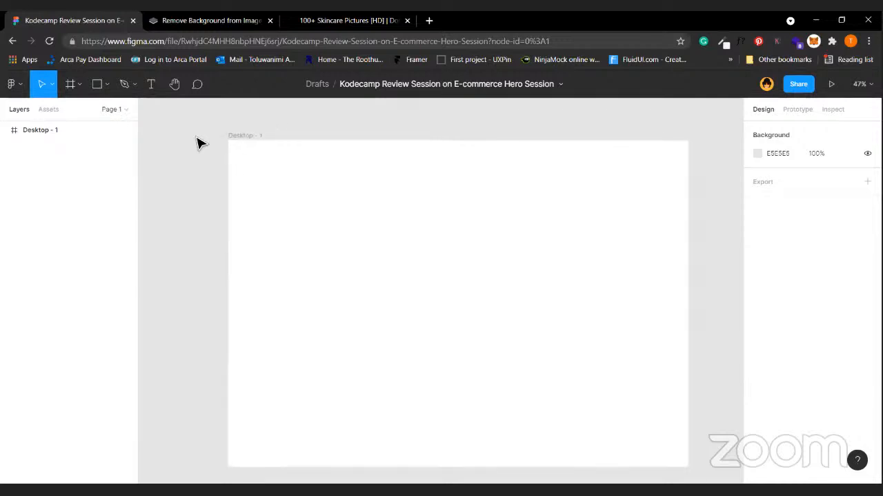
left_click(244, 140)
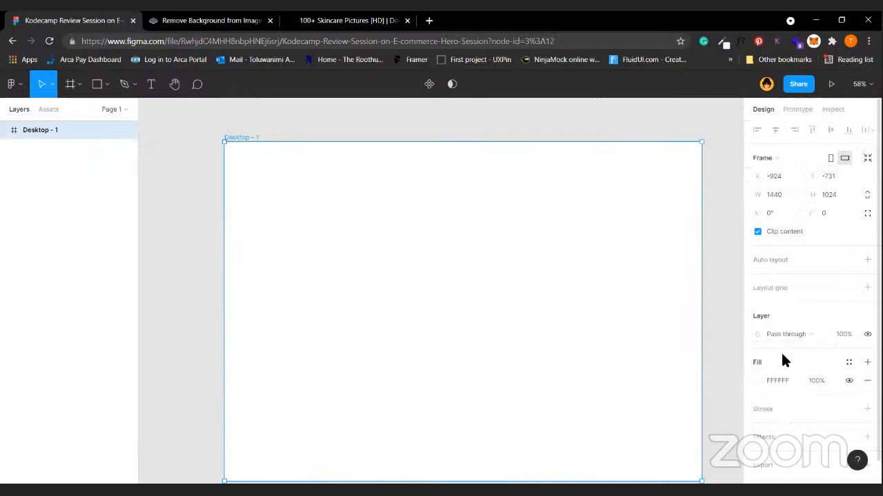
scroll(782, 359, "down", 1)
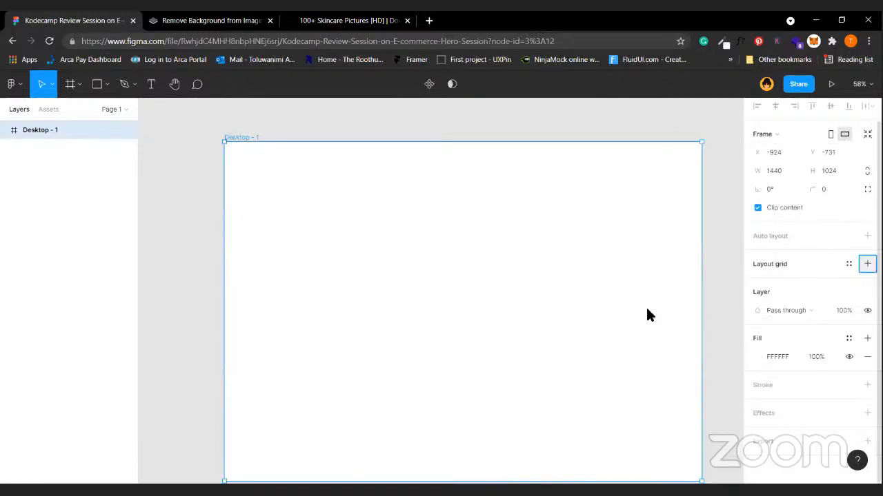
left_click(624, 285)
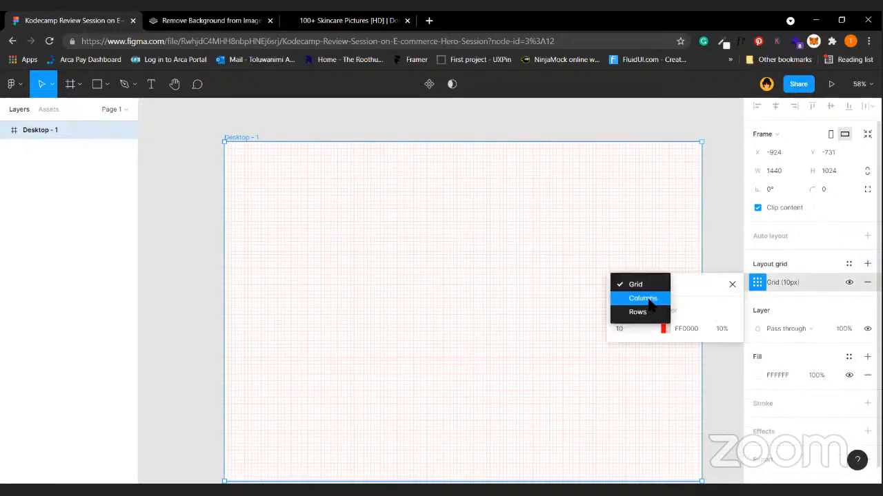
left_click(640, 297)
type("12")
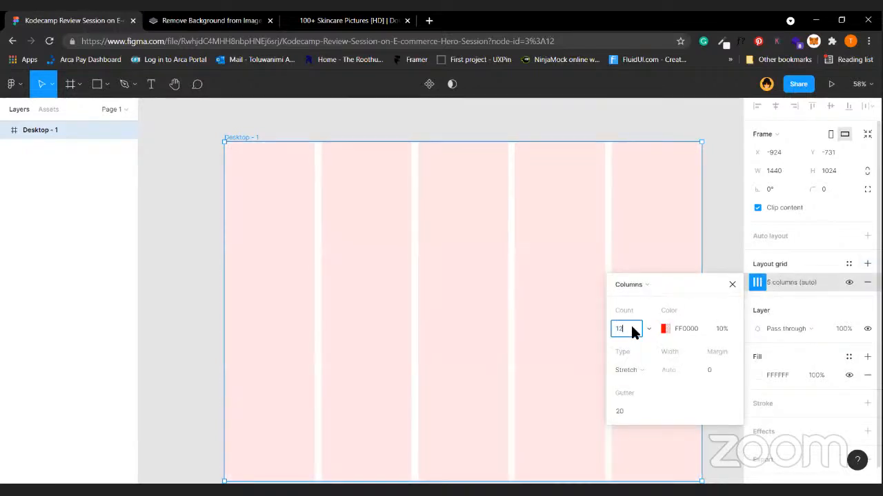
key("Return")
left_click(709, 370)
type("100")
key("Return")
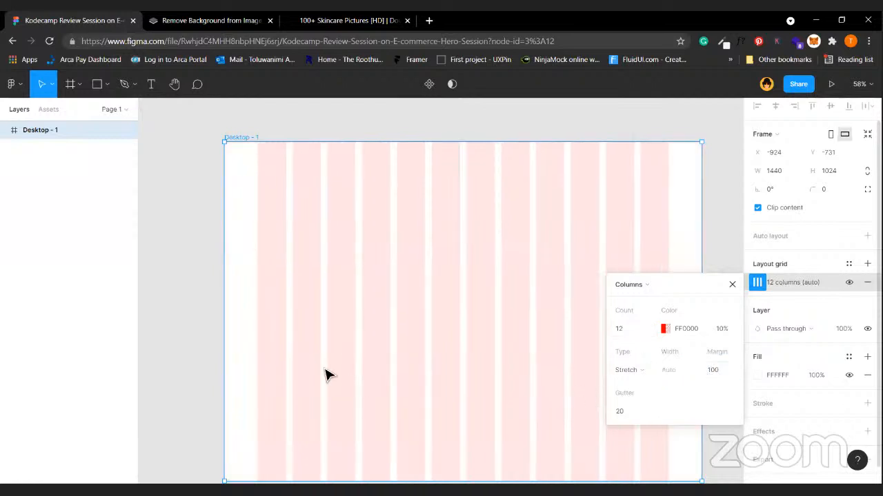
left_click(169, 158)
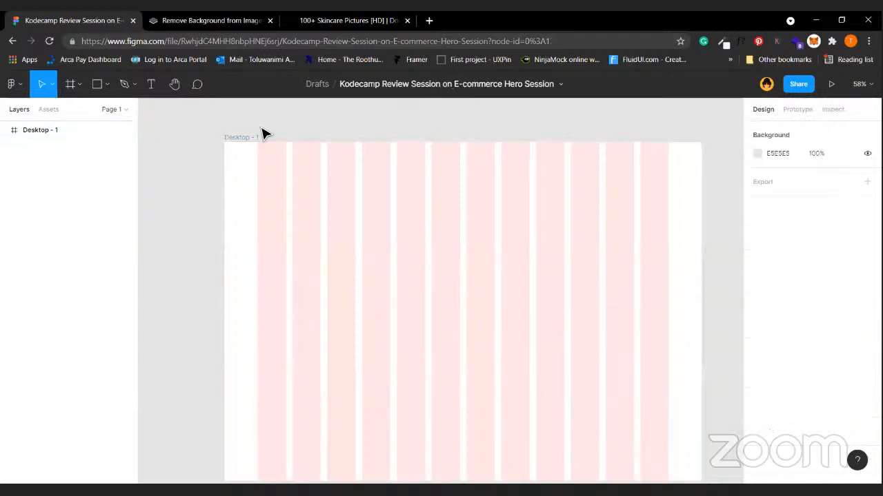
Add the heading 'This is a hero Text' at font size 70 and position it on the frame.
left_click(151, 84)
left_click(268, 202)
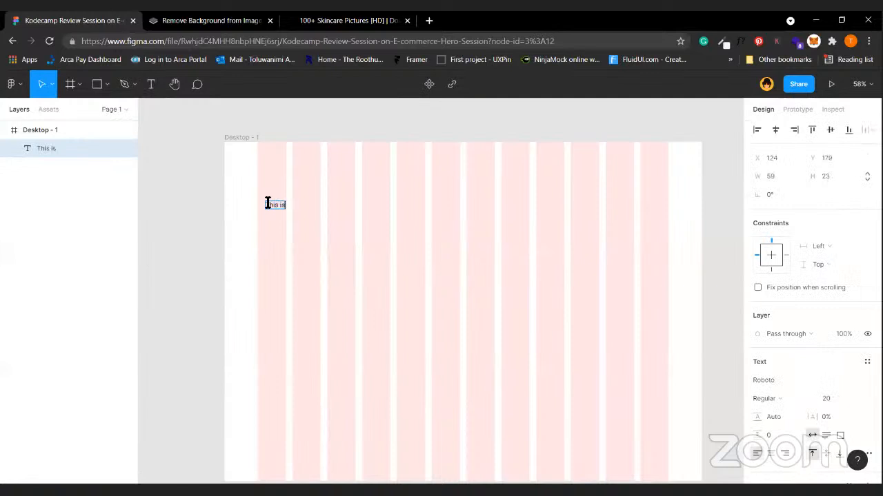
type("This is a hero Text")
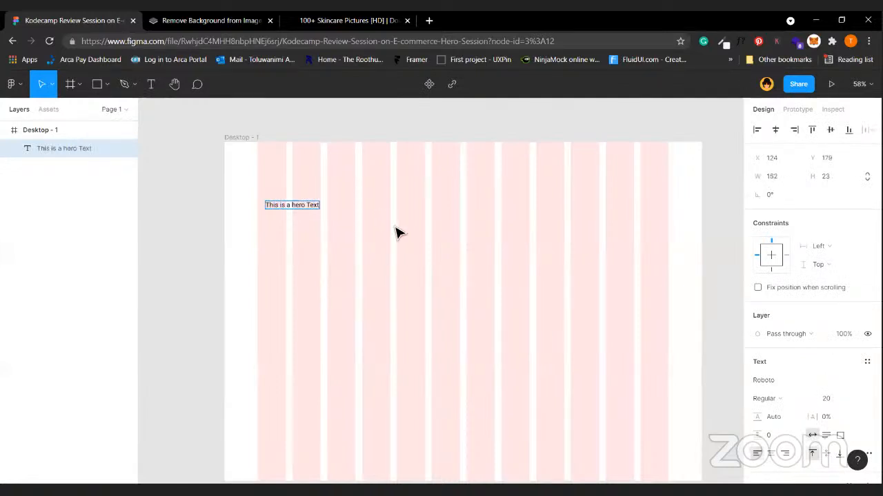
key("Escape")
type("7")
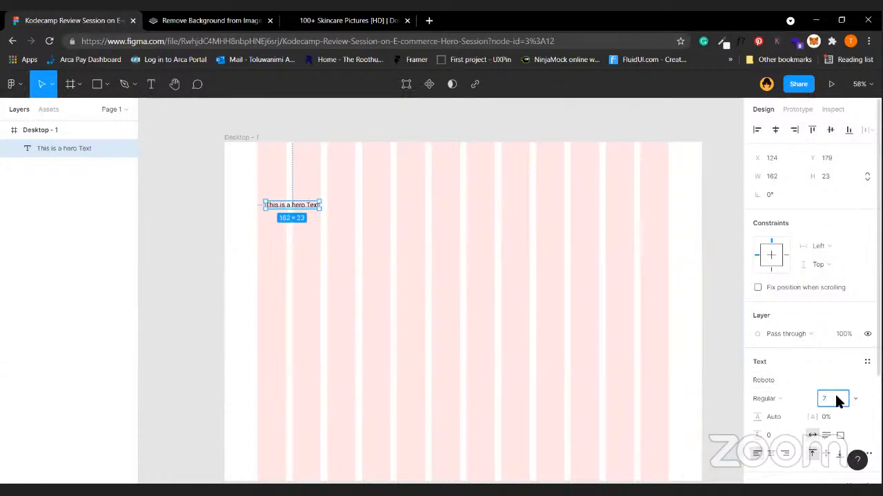
key("Return")
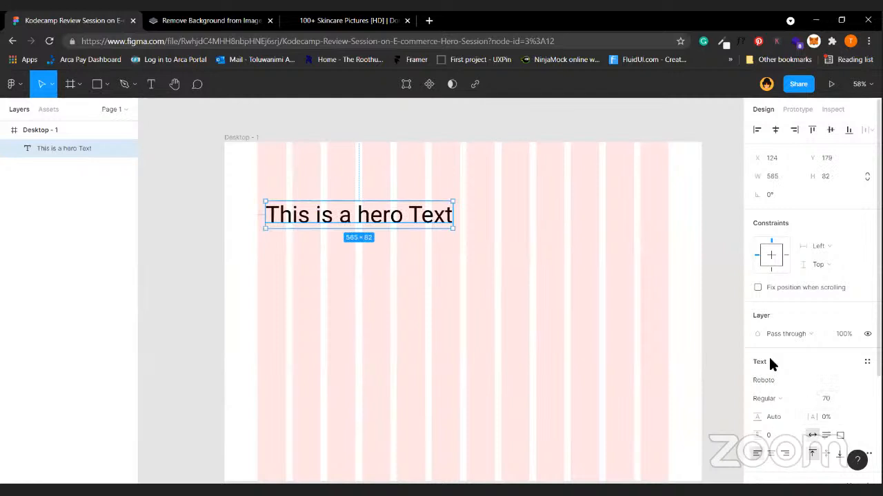
scroll(768, 355, "down", 2)
left_click_drag(412, 222, 400, 276)
Duplicate the heading as 'This is the body text of a hero section' at size 20.
left_click(790, 353)
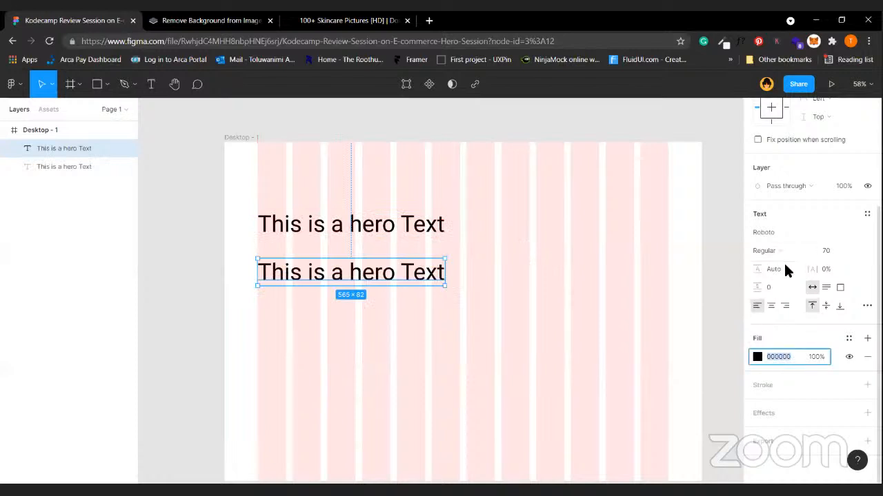
left_click(825, 251)
type("30")
key("Return")
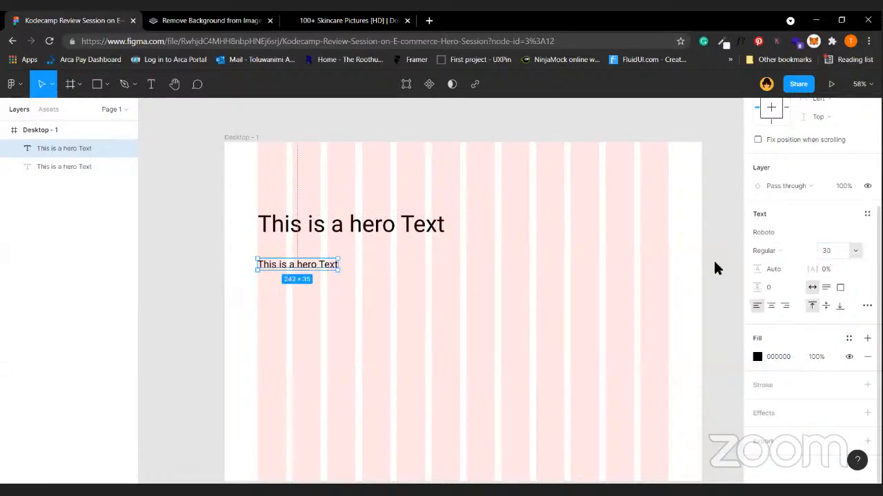
double_click(295, 266)
key("Escape")
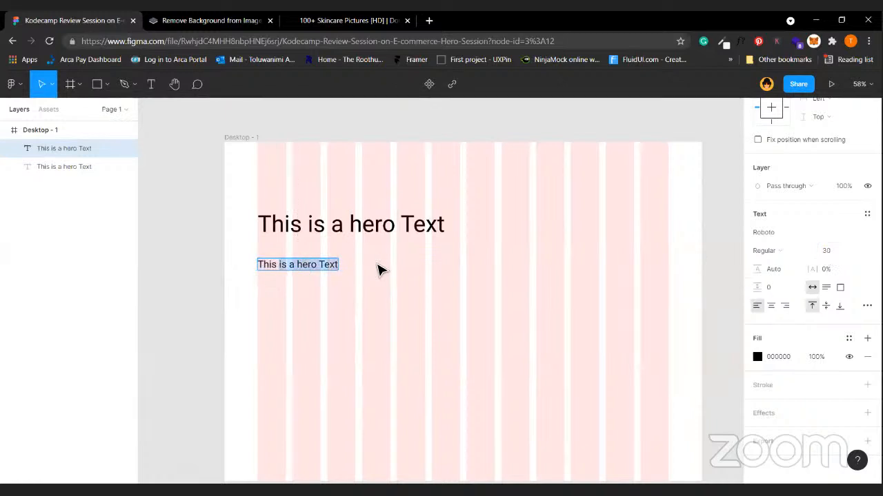
type("This is the b")
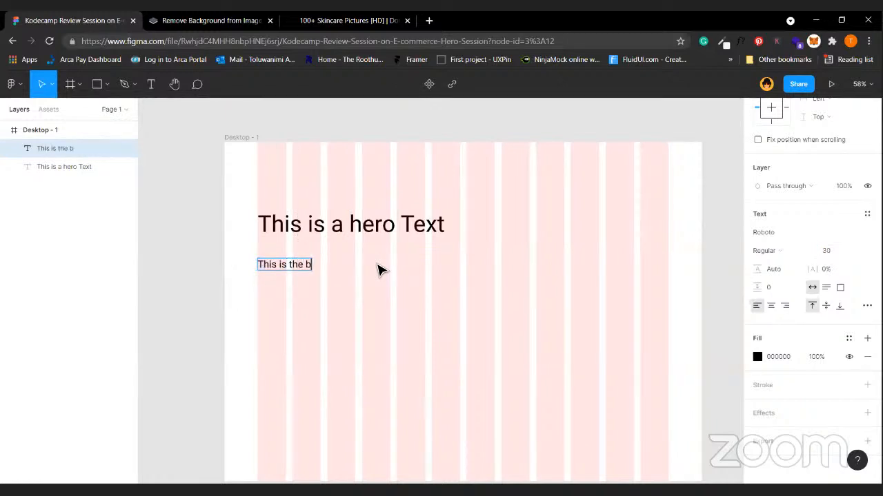
type("ody text if a")
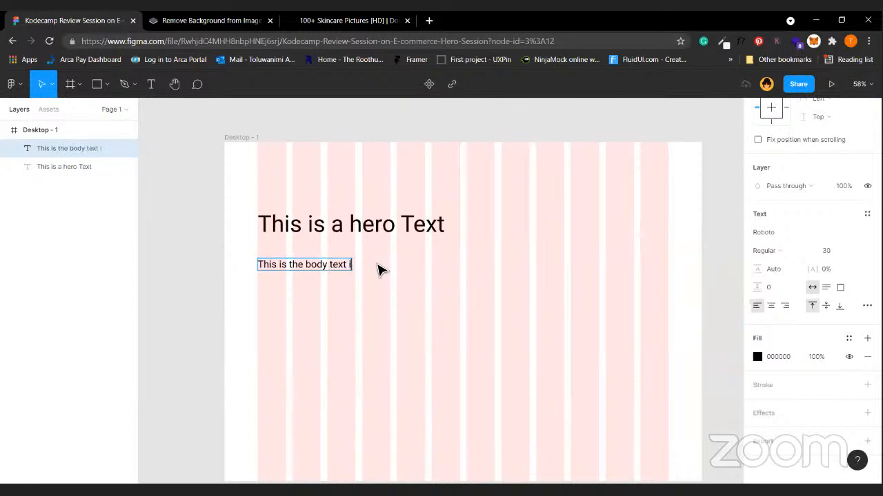
key("BackSpace")
key("BackSpace")
type("of a hero section")
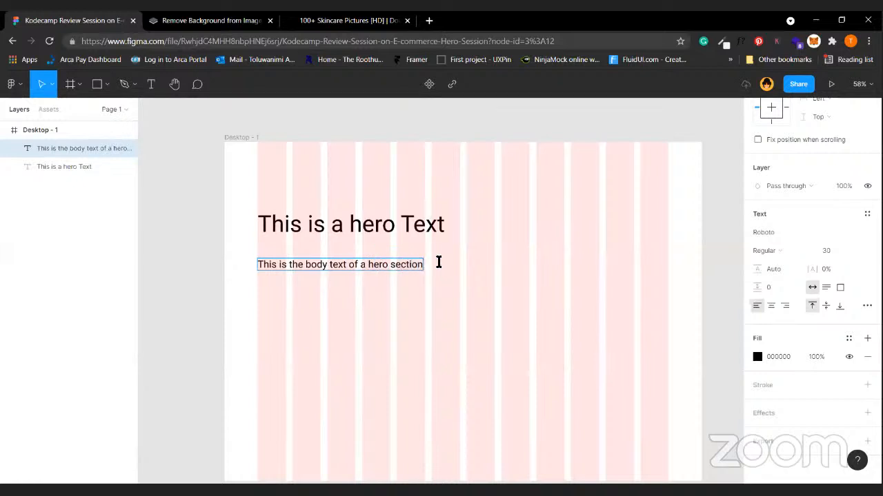
key("Escape")
left_click(831, 252)
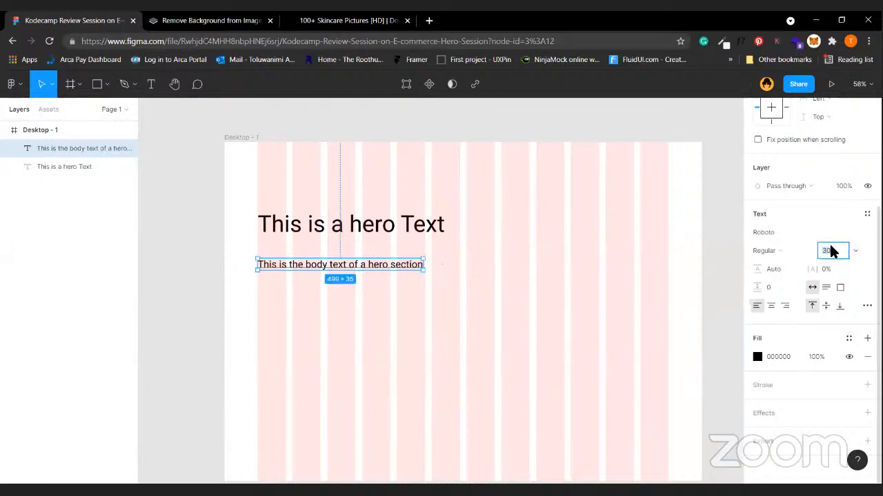
type("20")
key("Return")
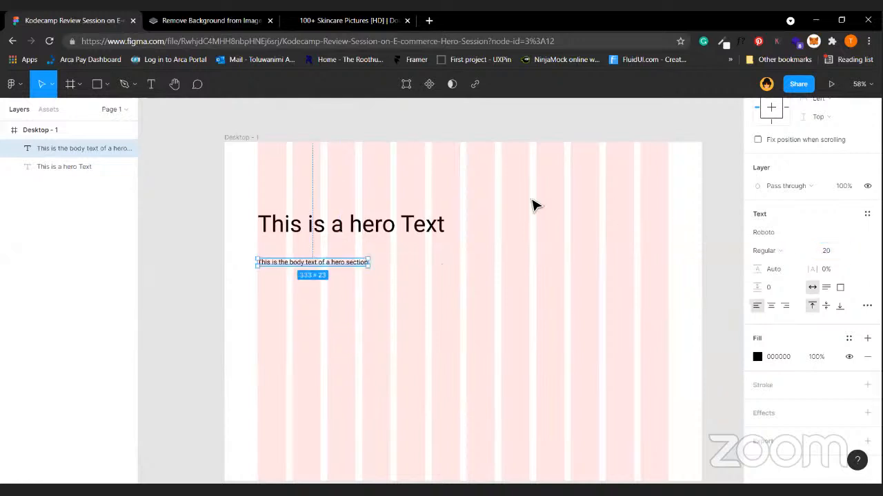
Nudge the body text just under the heading and group both as Group 1.
left_click(419, 235)
left_click_drag(418, 230, 418, 229)
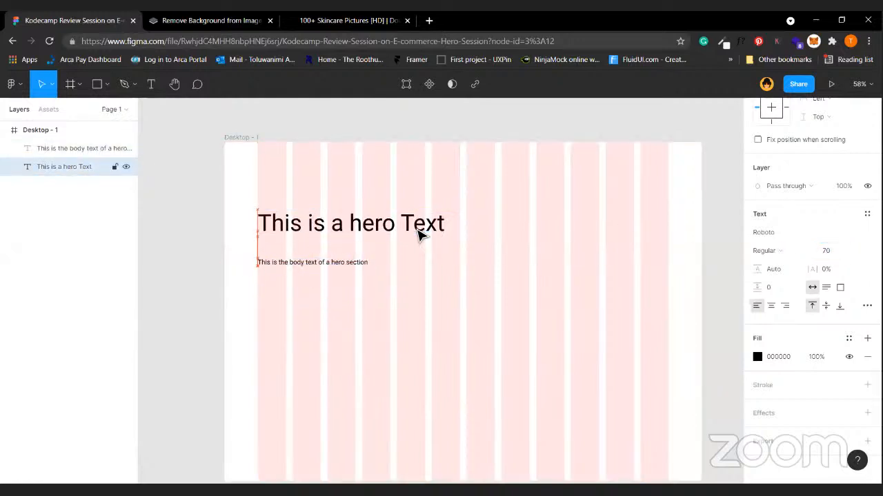
left_click(351, 266)
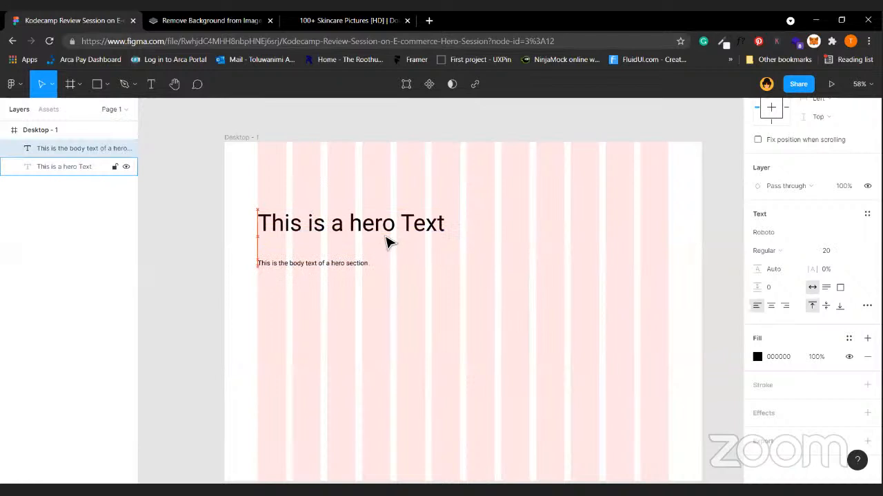
key("Up")
key("Up")
key("Up")
key("Up")
key("Up")
key("Up")
key("Up")
key("Up")
key("Up")
key("Up")
key("Up")
key("Up")
key("Up")
key("Up")
key("Up")
key("Up")
key("Up")
key("Up")
key("Up")
key("Up")
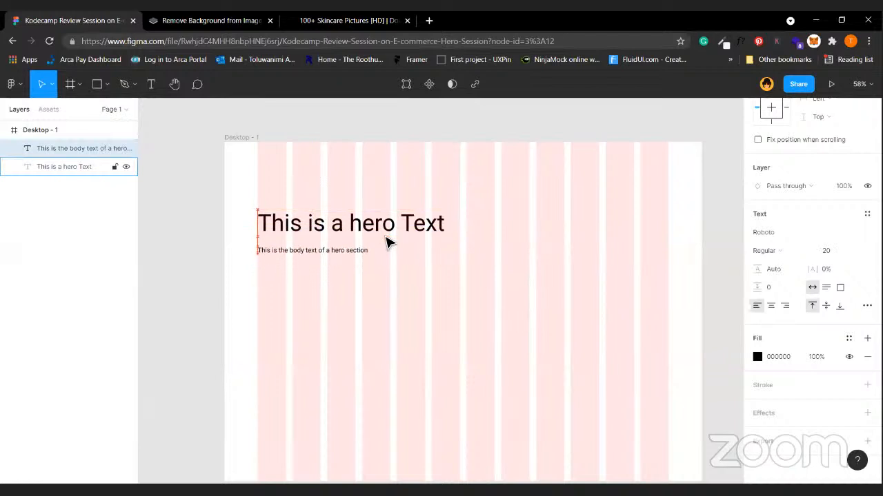
left_click(388, 242, "shift")
key("ctrl+g")
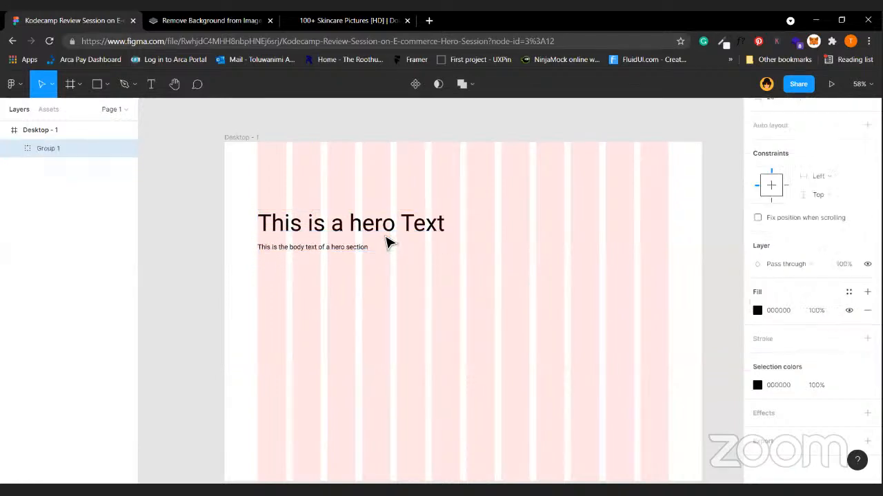
Add a 'Button' text at font size 16 below the heading group.
left_click(376, 296)
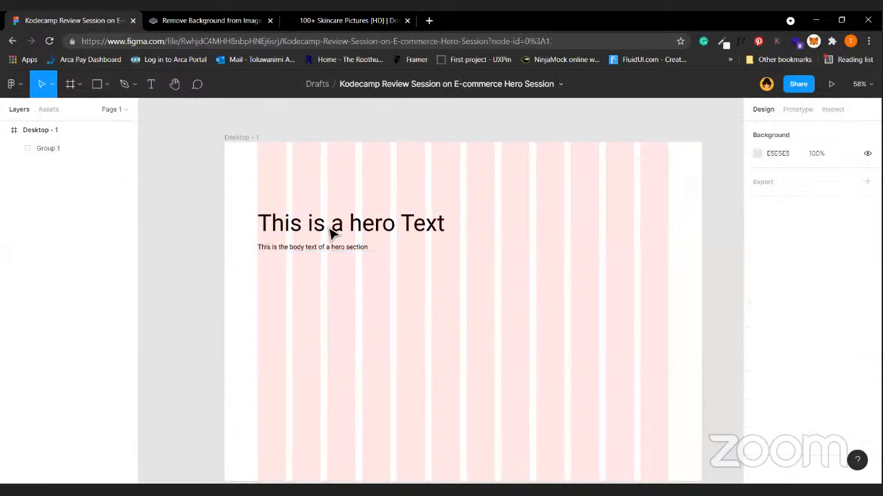
left_click(374, 235, "ctrl")
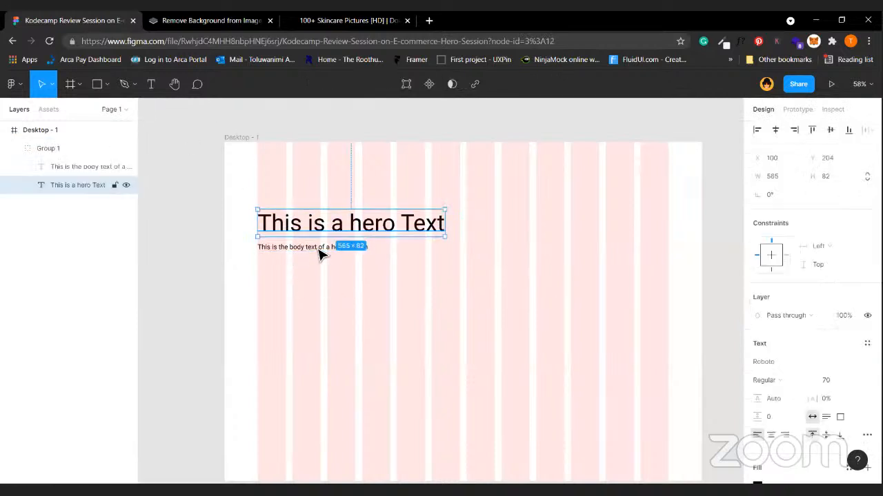
left_click(321, 306)
key("t")
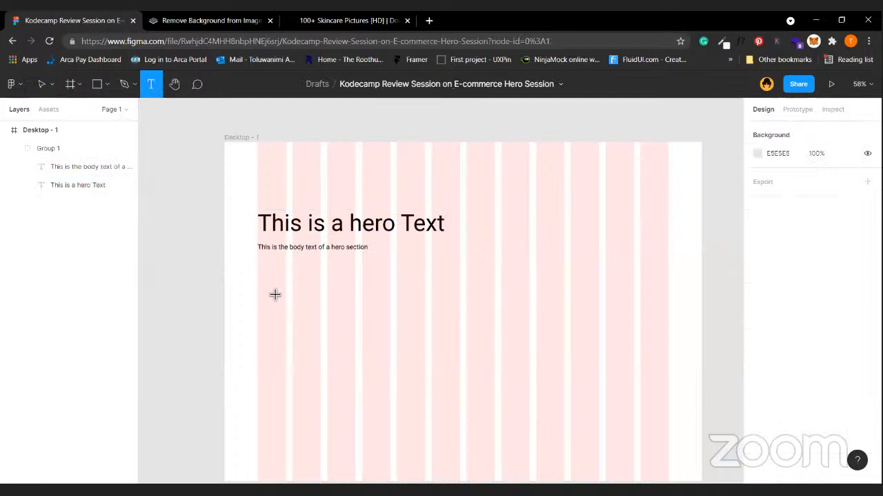
left_click(273, 292)
type("This")
key("ctrl+a")
type("Butto")
key("BackSpace")
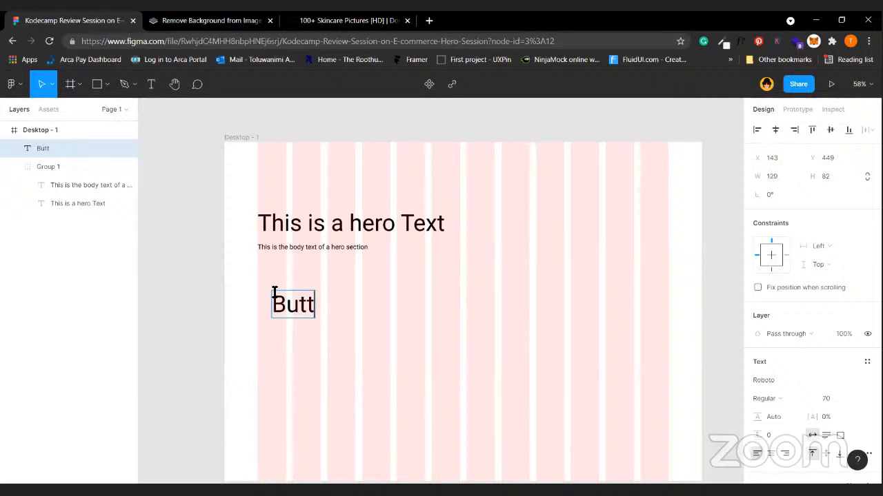
type("on")
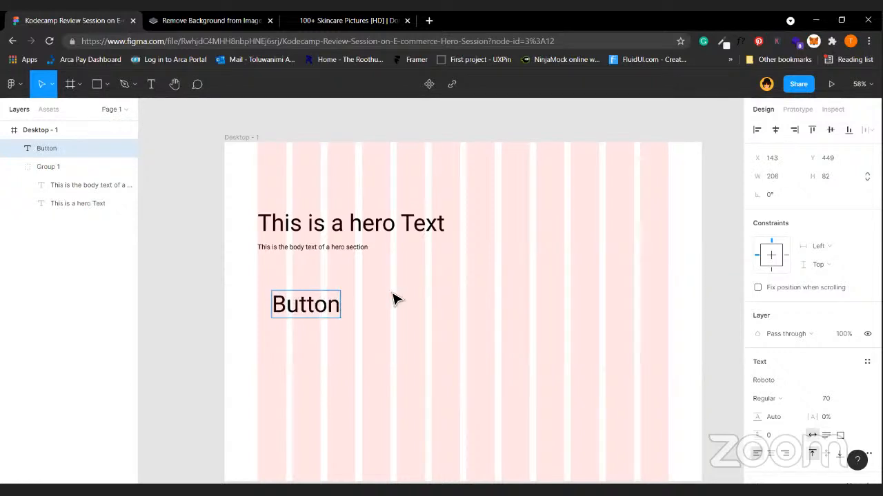
key("Escape")
left_click(832, 405)
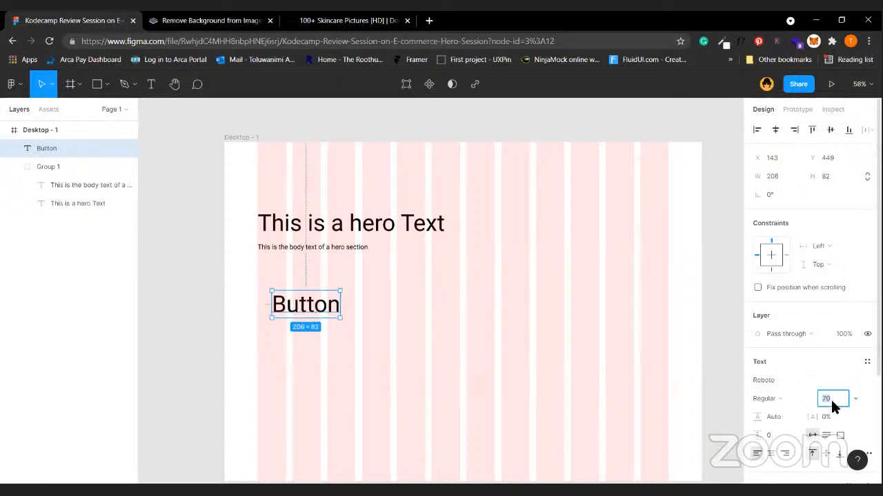
type("16")
key("Return")
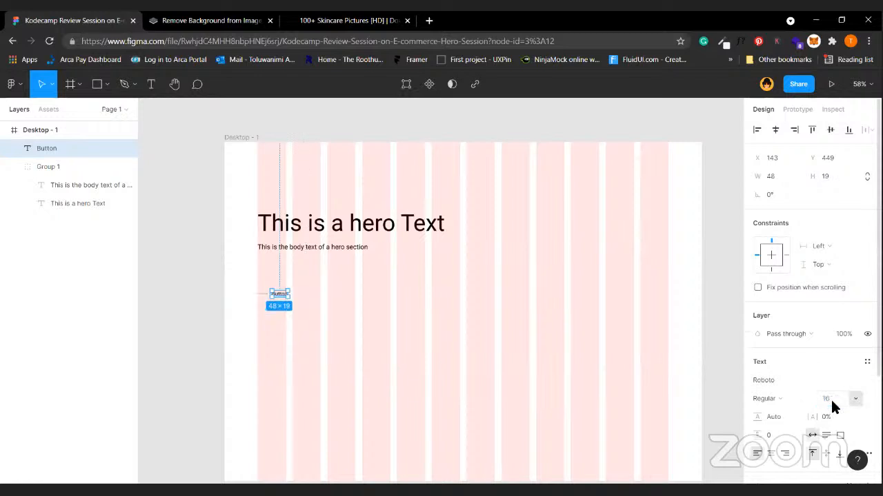
Wrap the Button text in an auto-layout frame with 10 px padding.
left_click(340, 354)
scroll(262, 301, "up", 3)
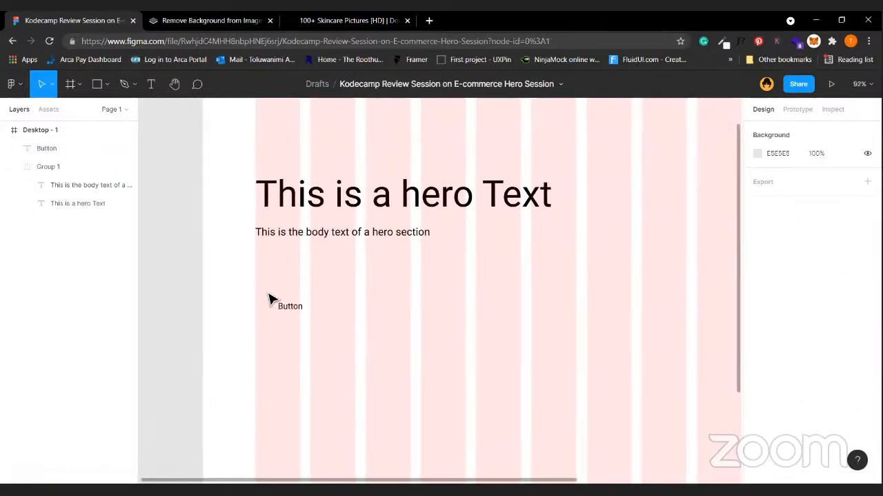
left_click(298, 308)
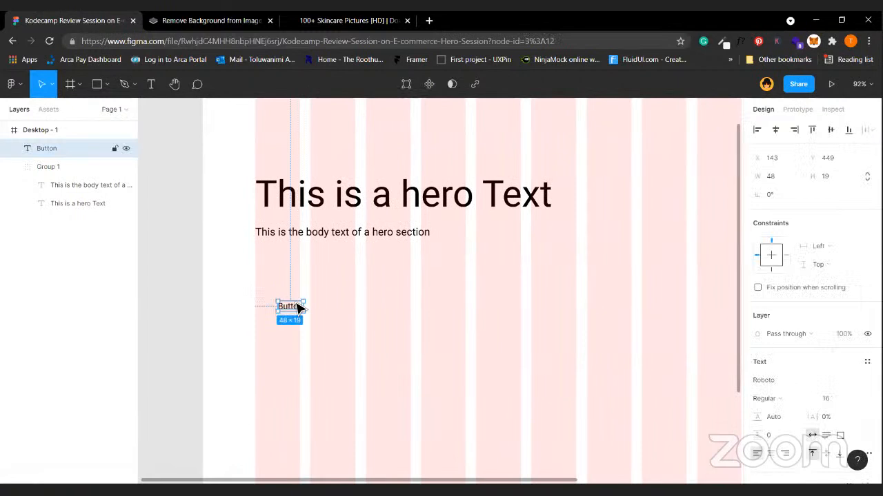
key("shift+a")
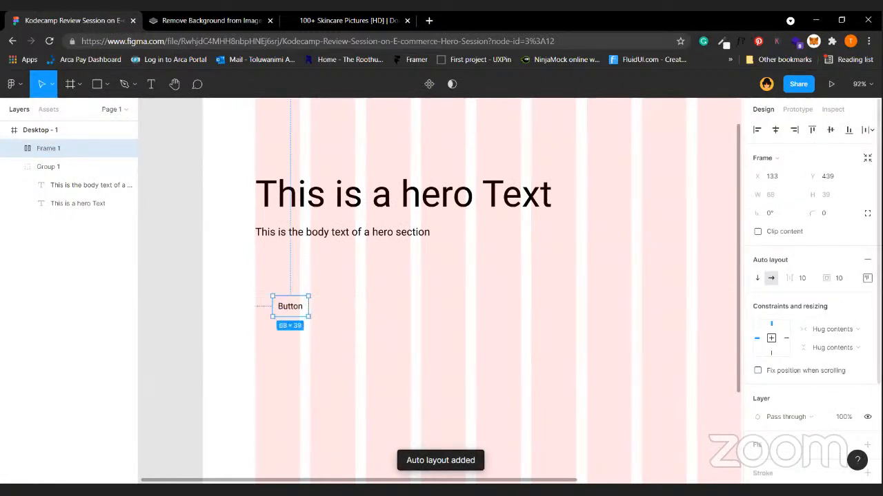
Set the button's padding to 25 px left and right and 15 px top and bottom.
left_click(866, 278)
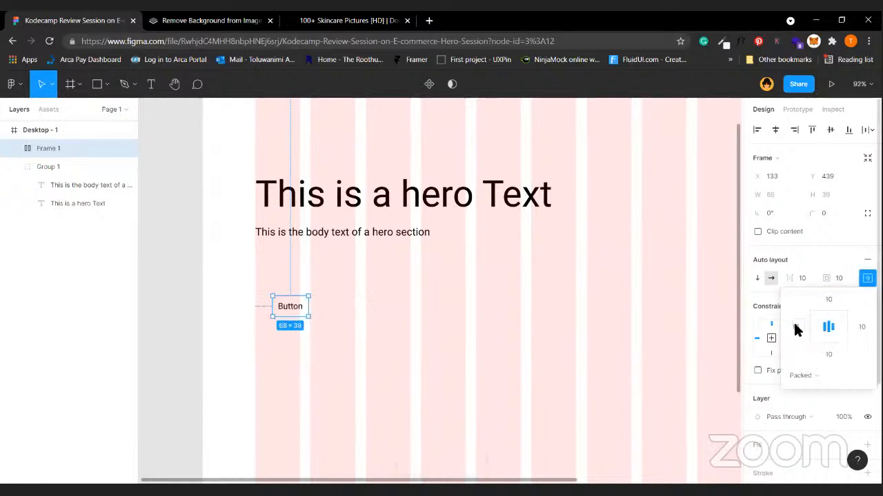
type("20")
key("Tab")
type("20")
key("Return")
left_click(829, 302)
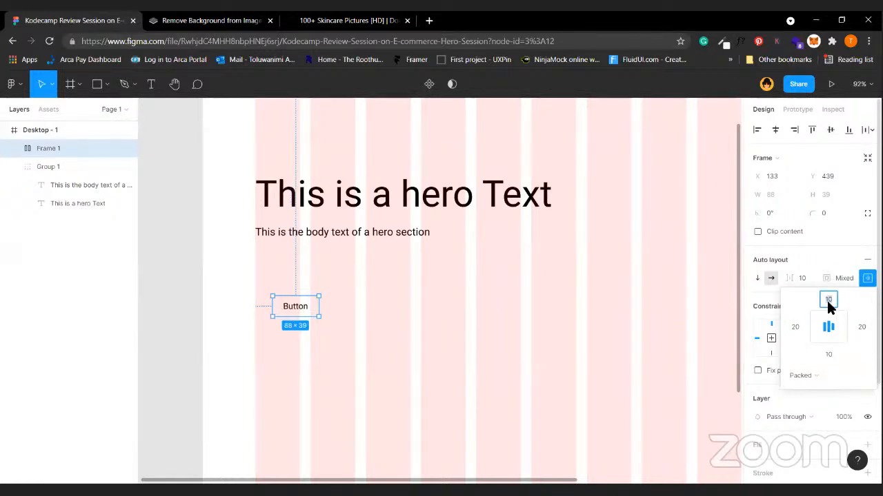
type("15")
left_click(831, 354)
type("15")
key("Return")
left_click(862, 328)
type("25")
left_click(793, 329)
type("25")
key("Return")
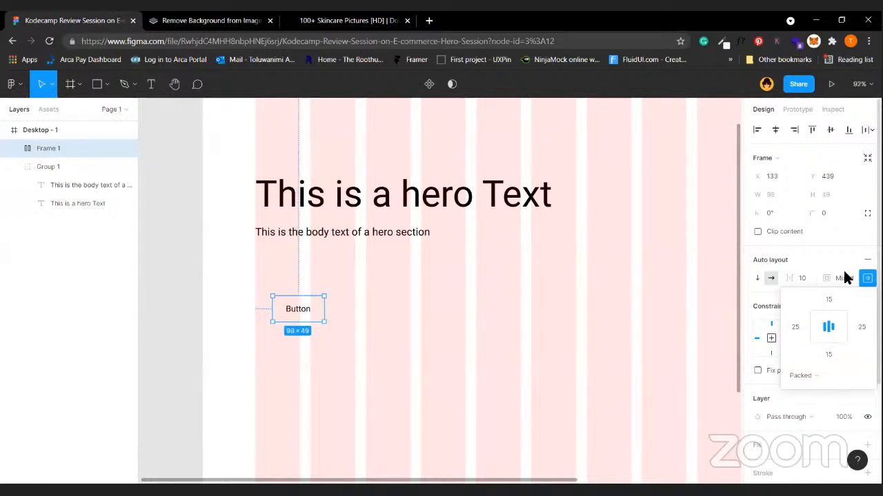
left_click(866, 279)
Give the button a 10 corner radius and white FFFFFF text.
left_click(828, 213)
type("10")
key("Return")
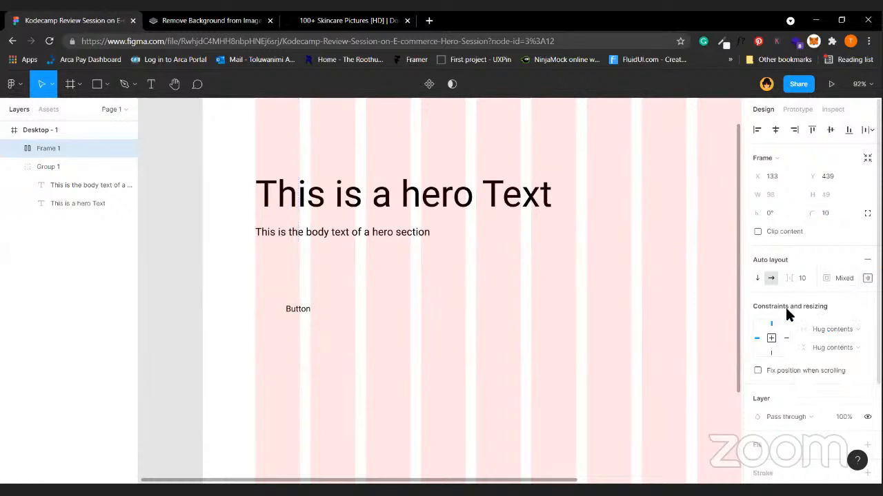
scroll(785, 306, "down", 2)
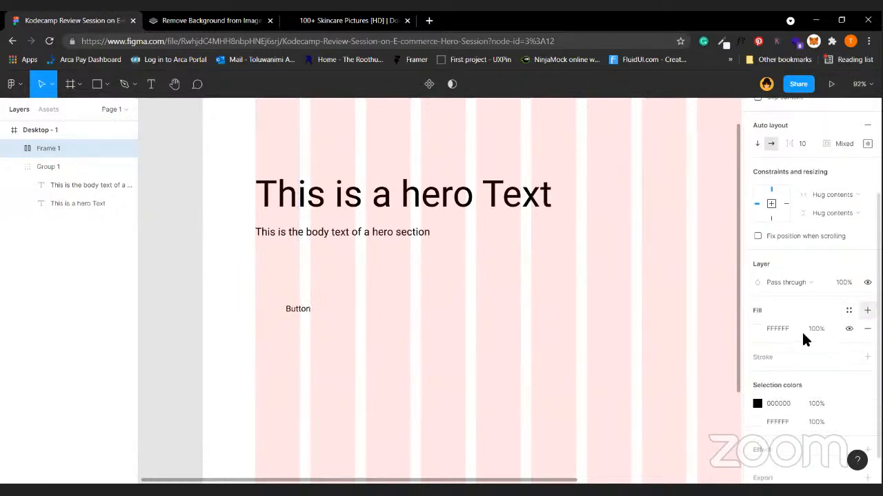
left_click(770, 398)
type("ffffff")
key("Return")
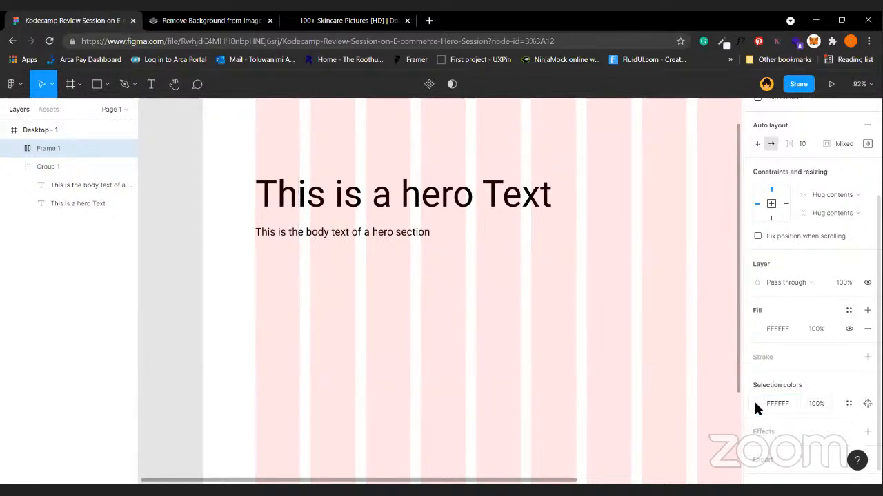
Fill the button frame with teal 0AB294.
left_click(757, 403)
left_click_drag(619, 271, 615, 253)
key("Escape")
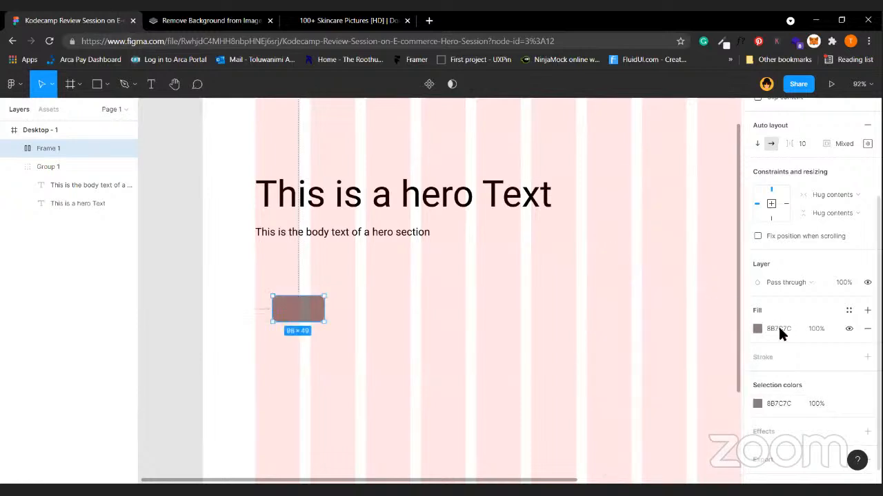
key("ctrl+z")
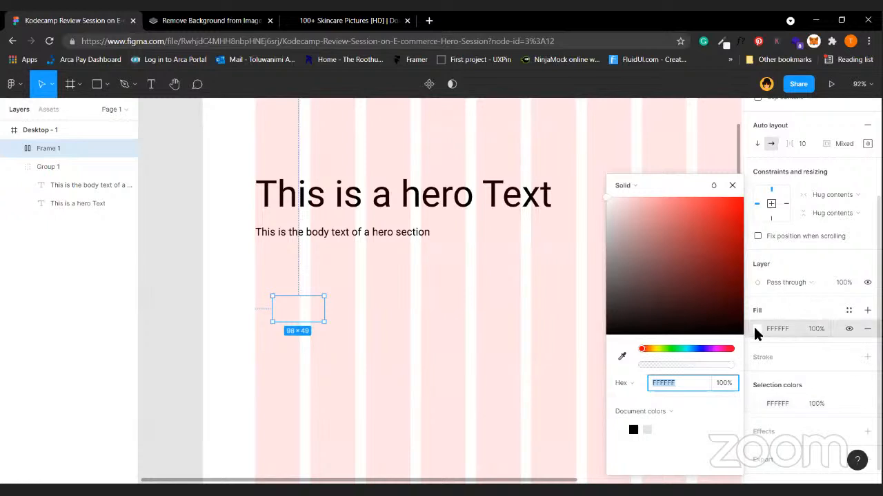
double_click(286, 317)
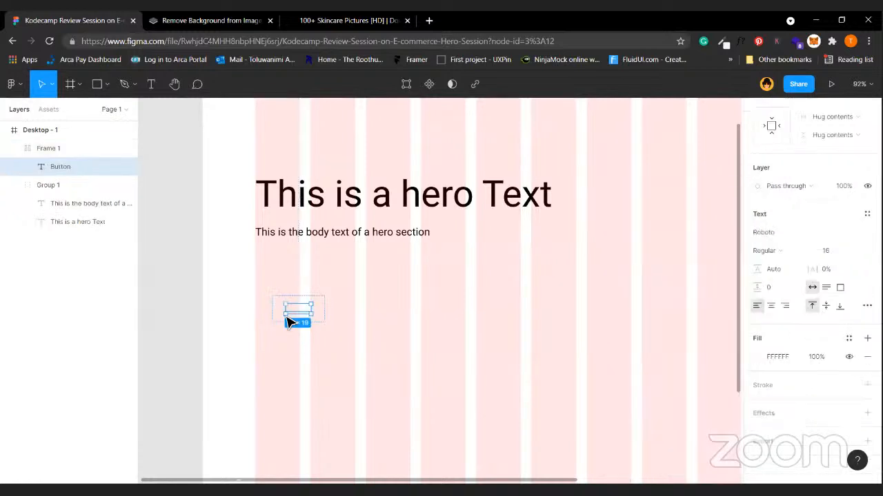
left_click(326, 311)
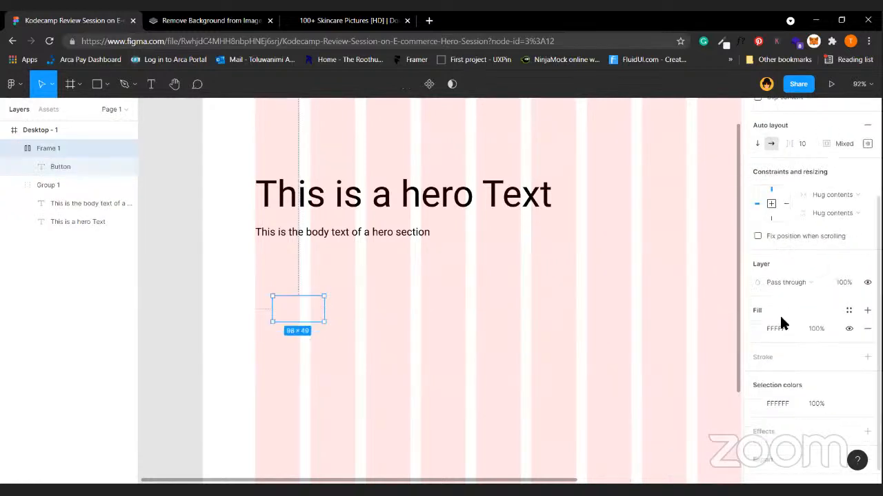
left_click(758, 325)
left_click(611, 216)
mouse_move(624, 222)
left_mouse_down()
mouse_move(613, 237)
mouse_move(789, 253)
left_mouse_up()
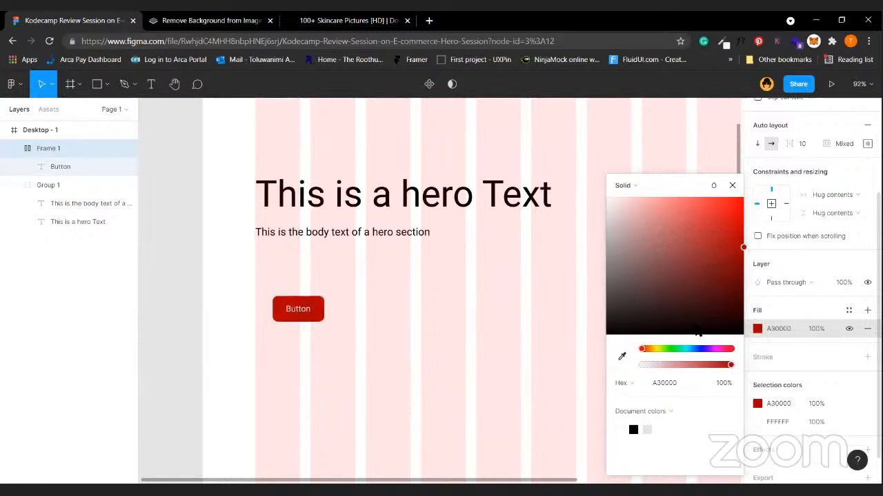
left_click_drag(694, 349, 684, 351)
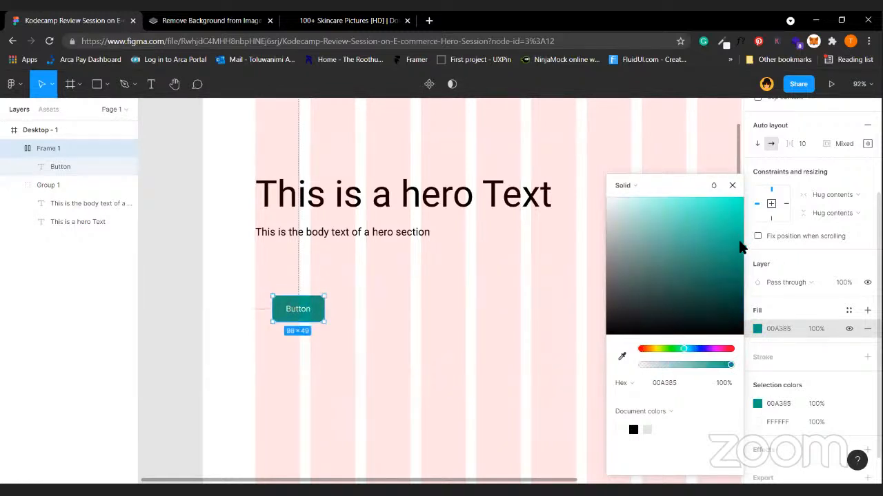
mouse_move(733, 235)
left_mouse_down()
mouse_move(738, 225)
mouse_move(733, 242)
left_mouse_up()
left_click(495, 301)
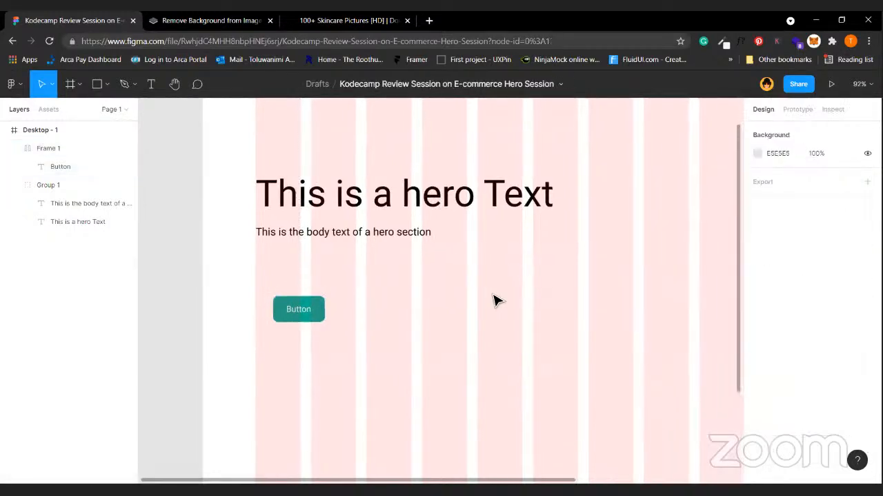
scroll(329, 322, "up", 1)
Move the teal button to X 100, Y 363 beneath the body text and check its spacing.
left_click(294, 306)
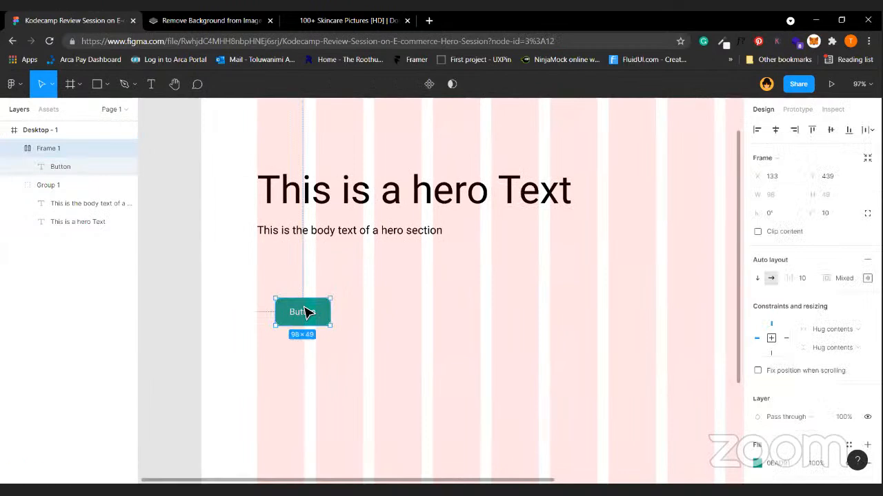
left_click_drag(308, 313, 291, 271)
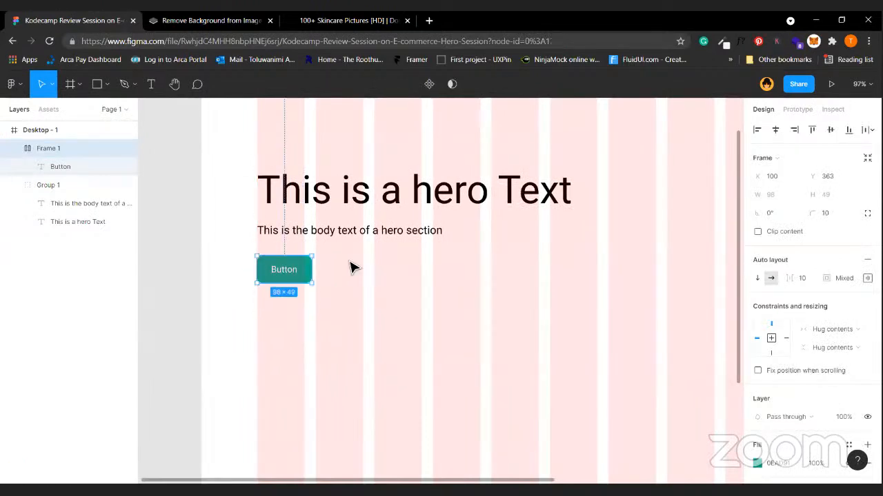
left_click(351, 262)
scroll(349, 262, "down", 2)
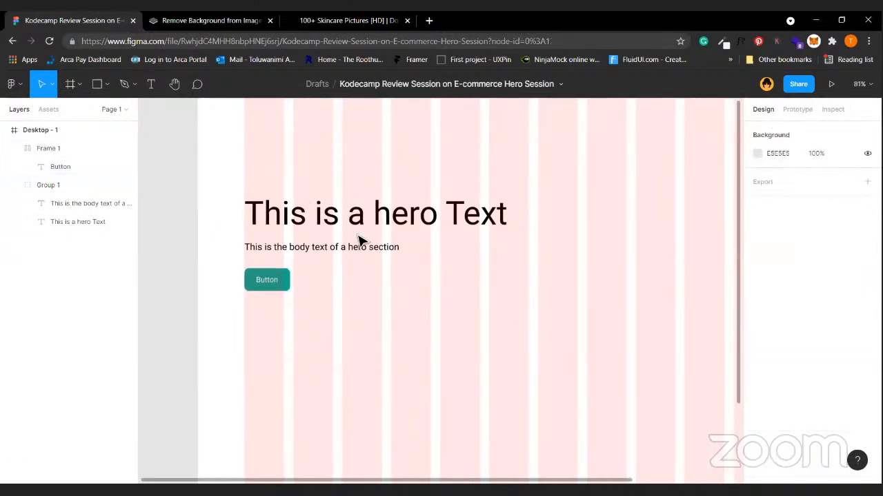
left_click(345, 246)
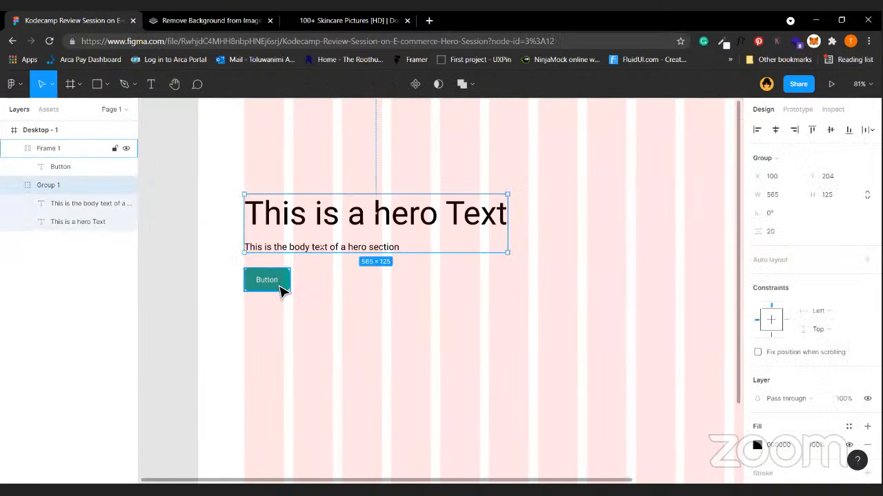
left_click(282, 288)
key("alt")
left_click(335, 248)
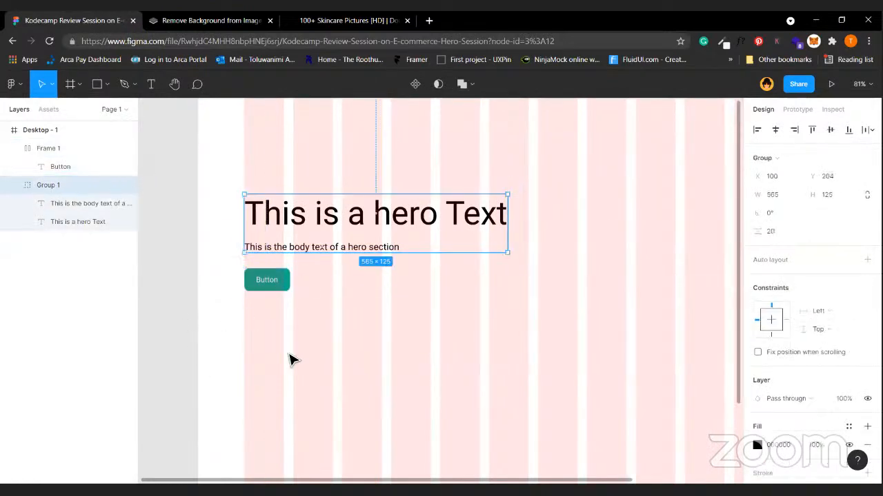
scroll(290, 360, "up", 2)
left_click(274, 234)
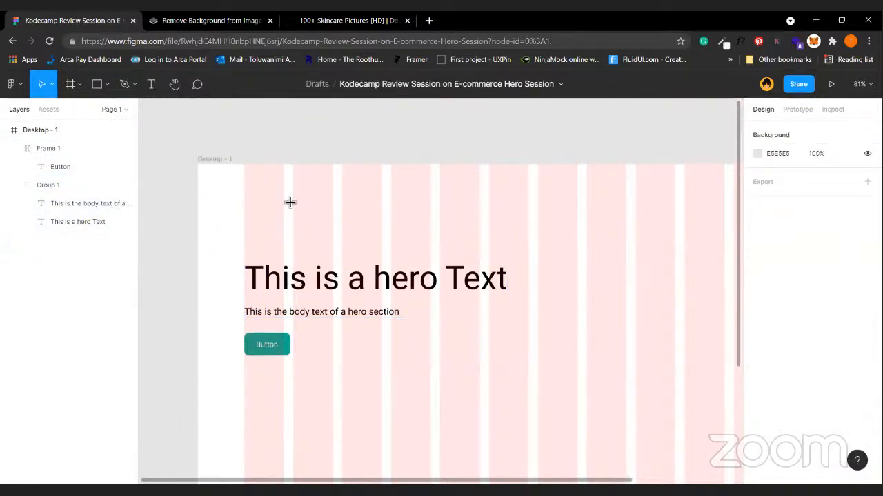
Draw a 50×50 rectangle with corner radius 10 at the frame's top-left.
key("r")
mouse_move(252, 181)
left_mouse_down()
mouse_move(284, 201)
mouse_move(261, 194)
left_mouse_up()
left_click_drag(259, 193, 258, 193)
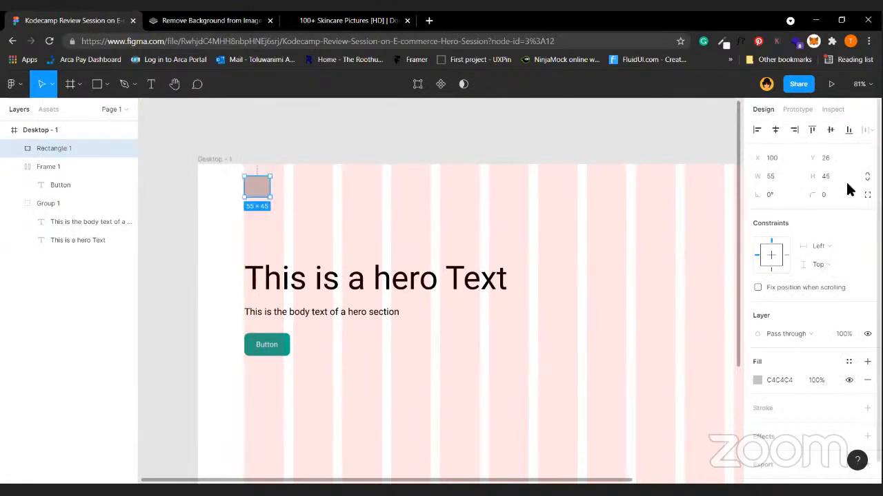
left_click(835, 176)
type("50")
key("Return")
left_click(782, 176)
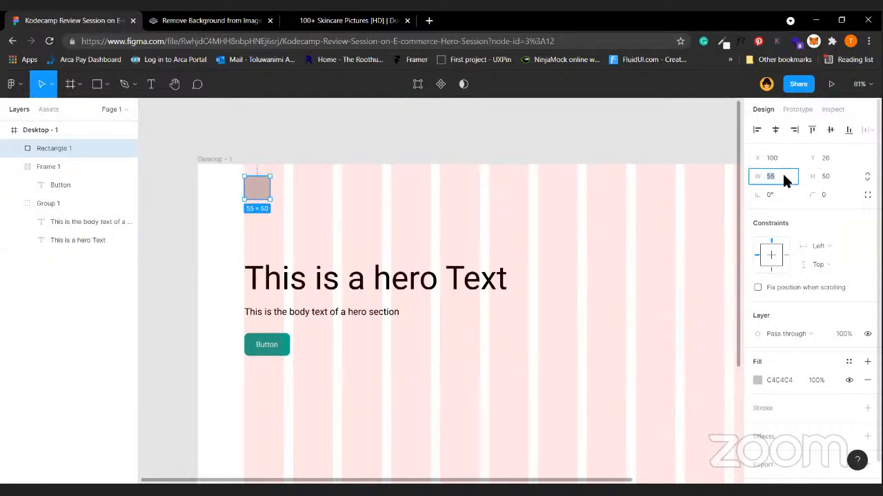
type("50")
key("Return")
left_click(834, 198)
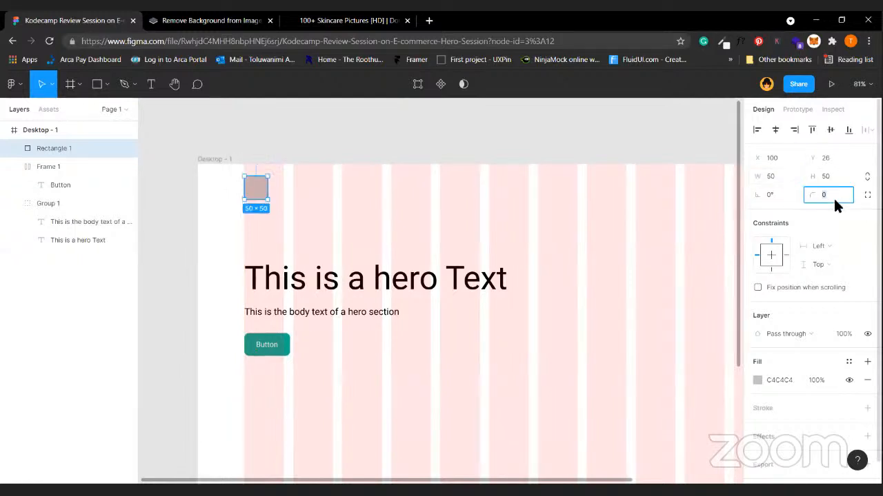
type("10")
key("Return")
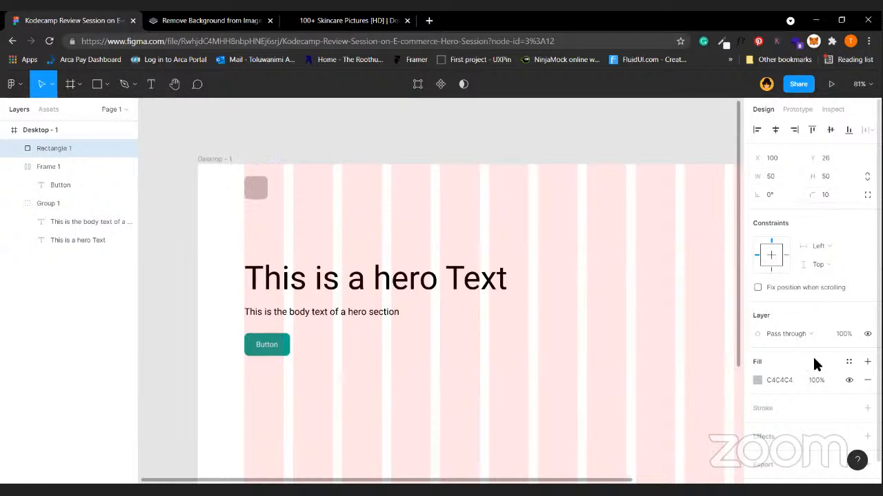
Remove the rectangle's fill and give it a 5 px teal stroke.
left_click(867, 407)
left_click(849, 380)
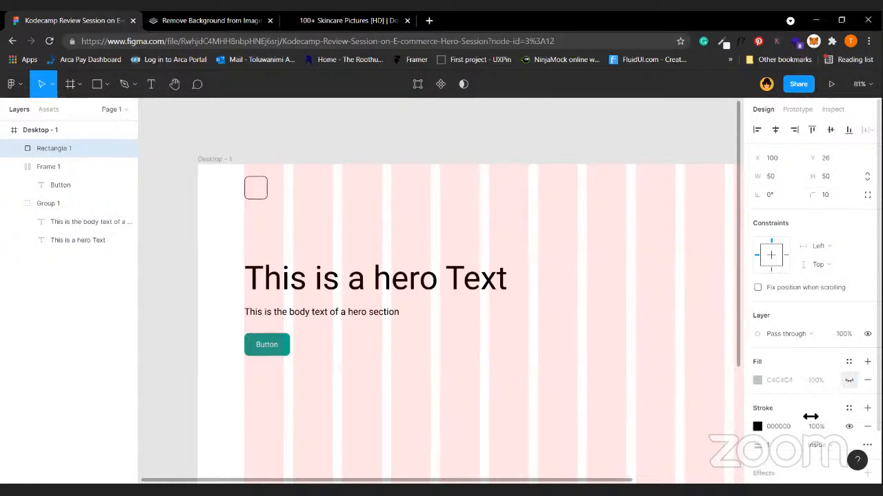
left_click(783, 448)
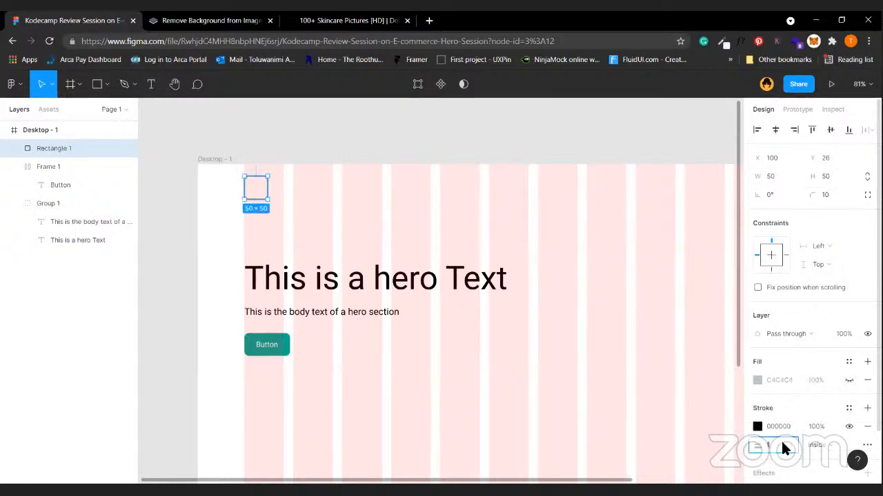
type("5")
key("Return")
scroll(791, 429, "down", 1)
scroll(791, 428, "down", 1)
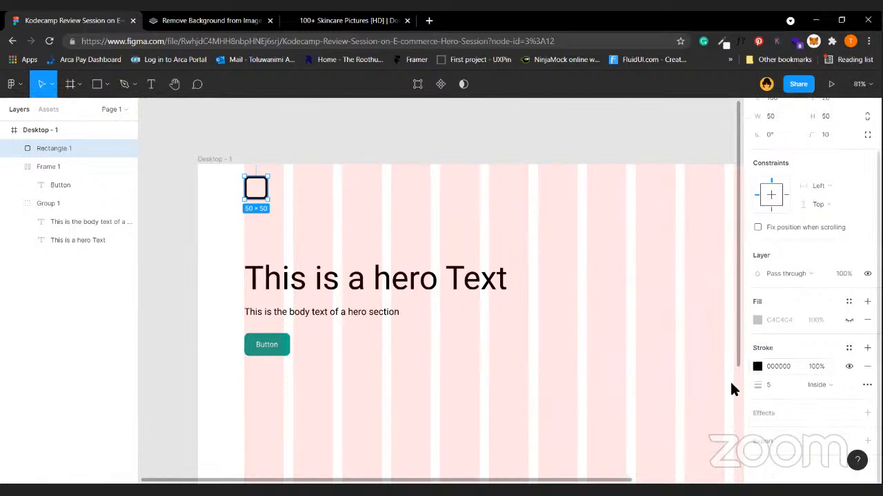
left_click(757, 367)
left_click(675, 430)
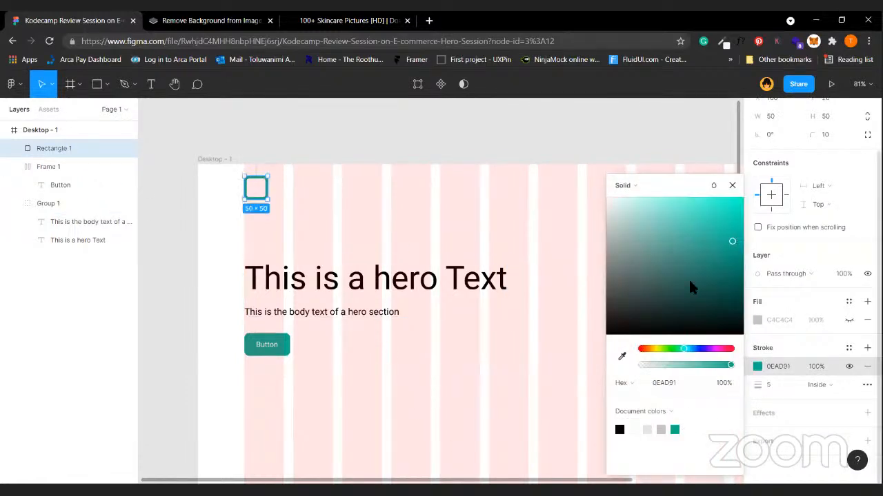
Lock the rectangle's proportions and resize it to 40×40.
scroll(834, 189, "up", 1)
left_click(867, 158)
left_click(840, 158)
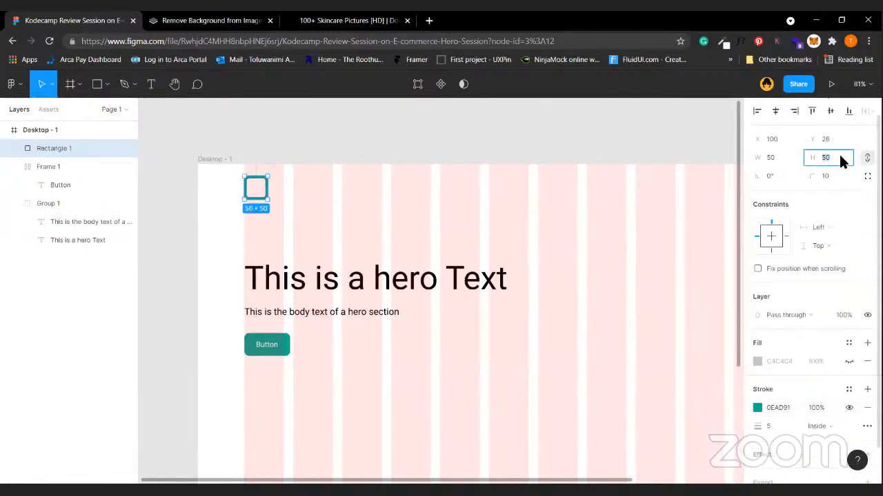
type("40")
key("Return")
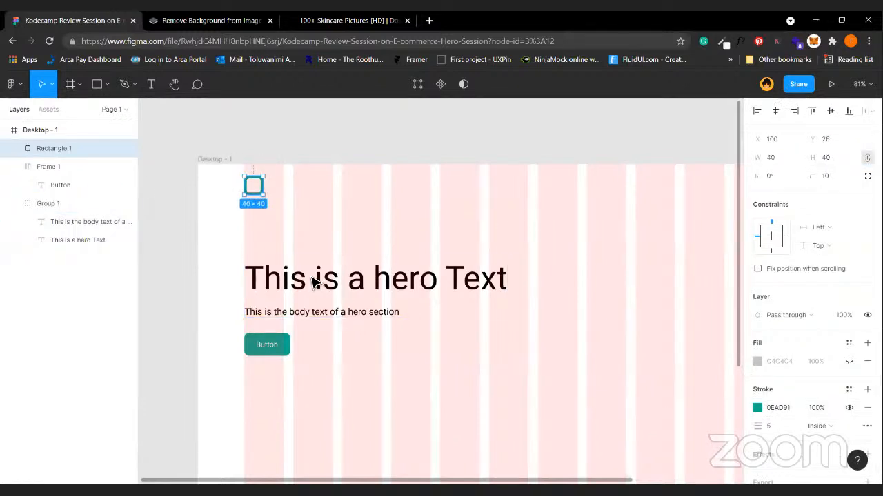
Duplicate the body text near the top of the frame and change it to 'Logo'.
left_click(331, 317)
left_click_drag(332, 324, 368, 191)
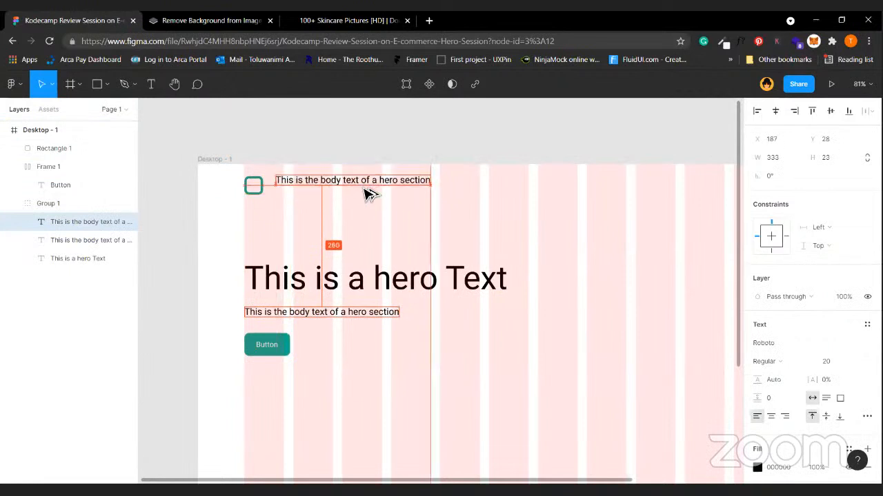
key("Return")
type("Logo")
key("Escape")
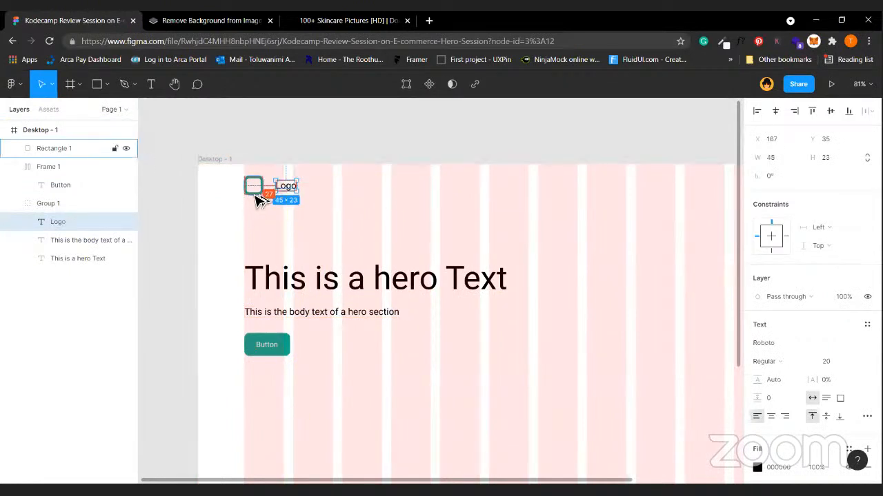
Nudge the Logo text beside the teal square and group the two together.
key("Right")
key("Right")
key("Right")
key("shift+Left")
key("Up")
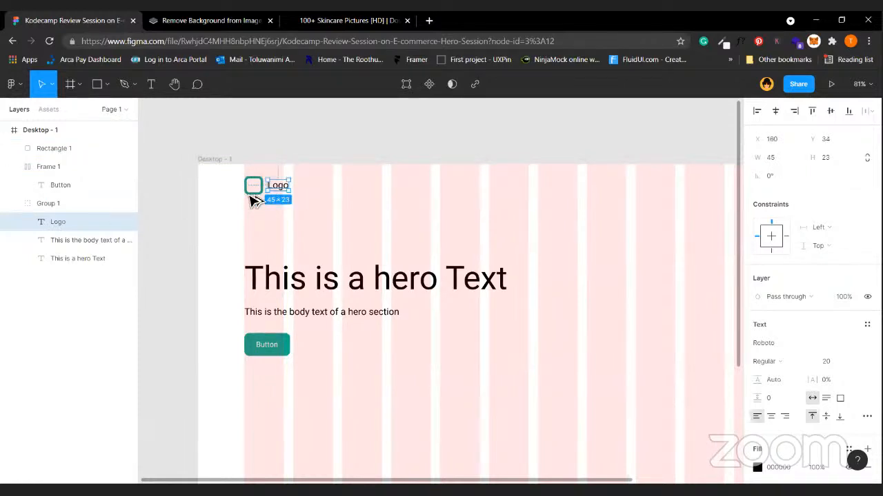
left_click(258, 193, "shift")
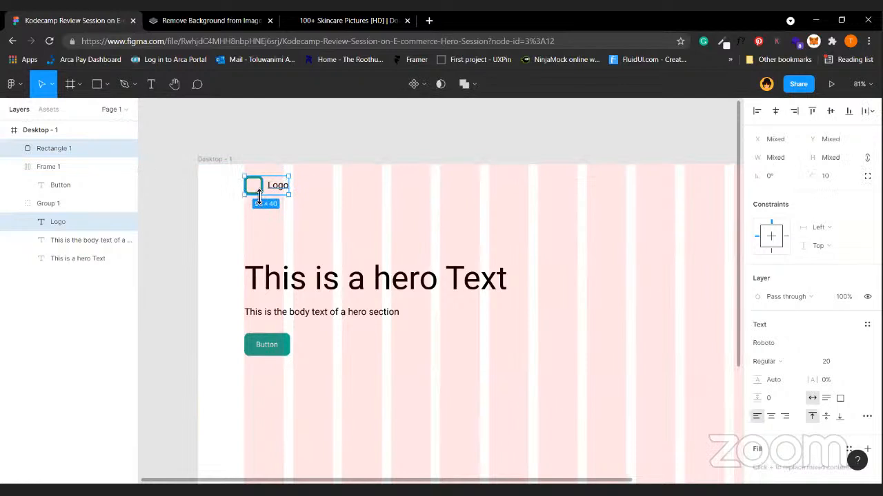
key("ctrl+g")
Duplicate the teal button below itself, then undo the stray copy.
scroll(227, 227, "down", 3)
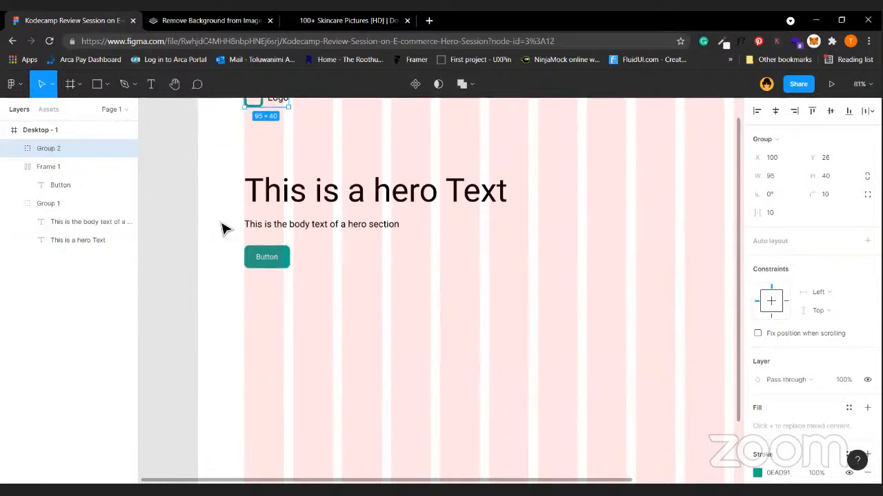
left_click(297, 178)
left_click_drag(267, 256, 226, 311)
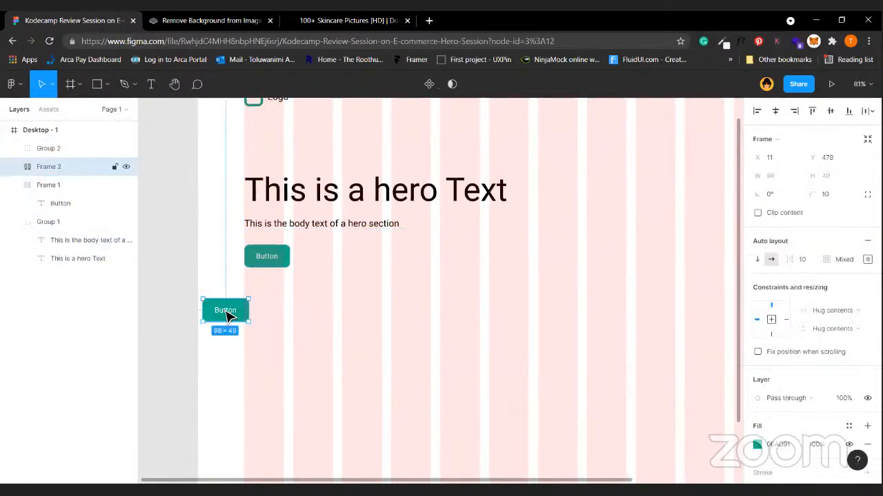
key("ctrl+z")
Nudge the hero body text 10 units to the right.
left_click(250, 367)
scroll(250, 367, "up", 1)
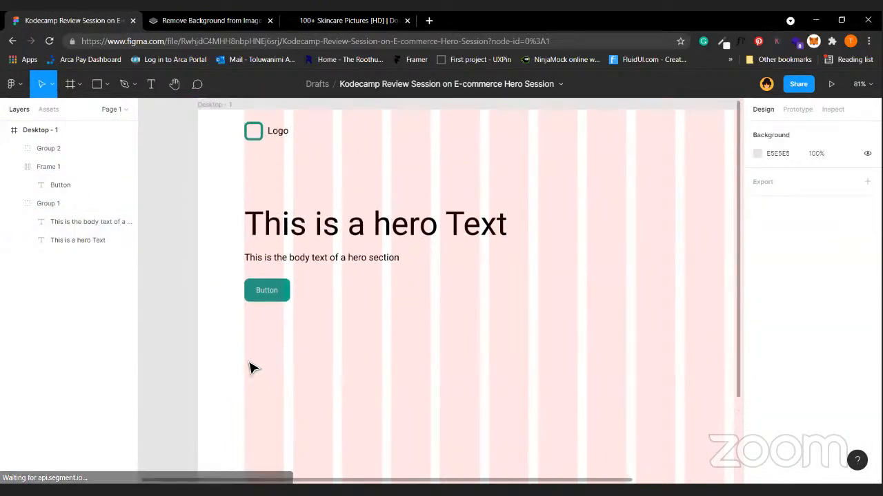
scroll(345, 246, "up", 2)
left_click(354, 276)
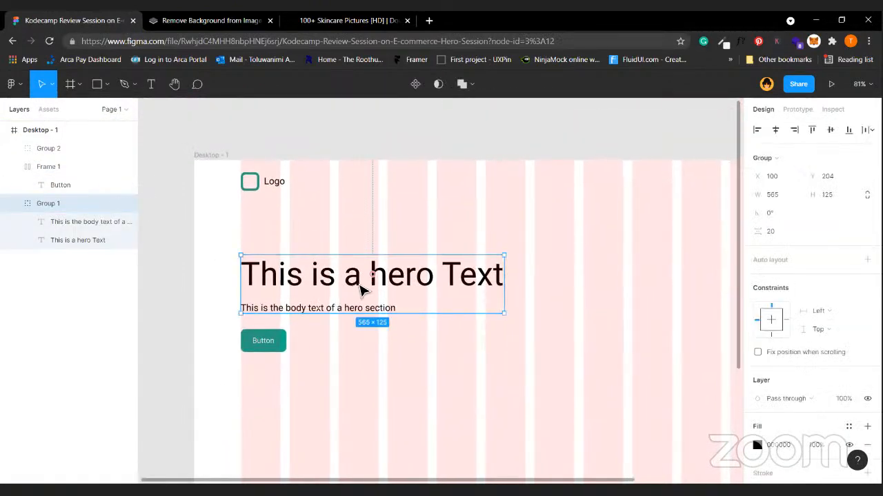
double_click(361, 290)
left_click(355, 315)
key("shift+Right")
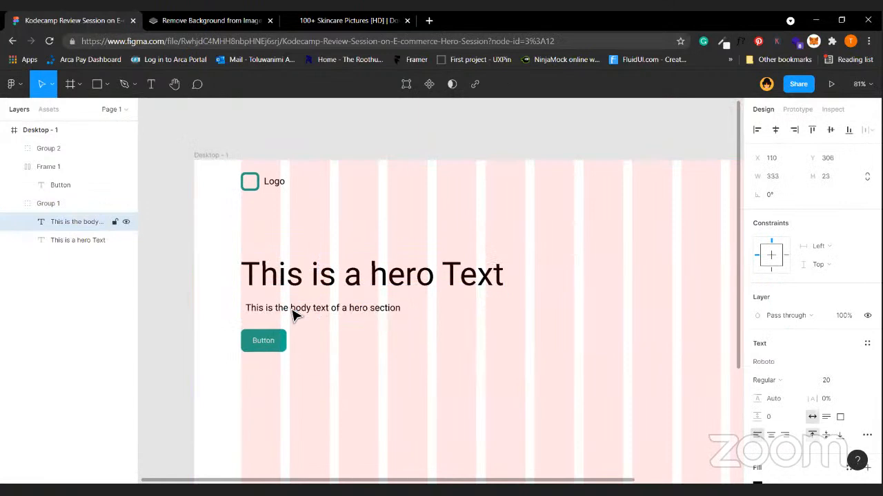
Shift the teal button horizontally and check its distances to the frame edges.
left_click(266, 350)
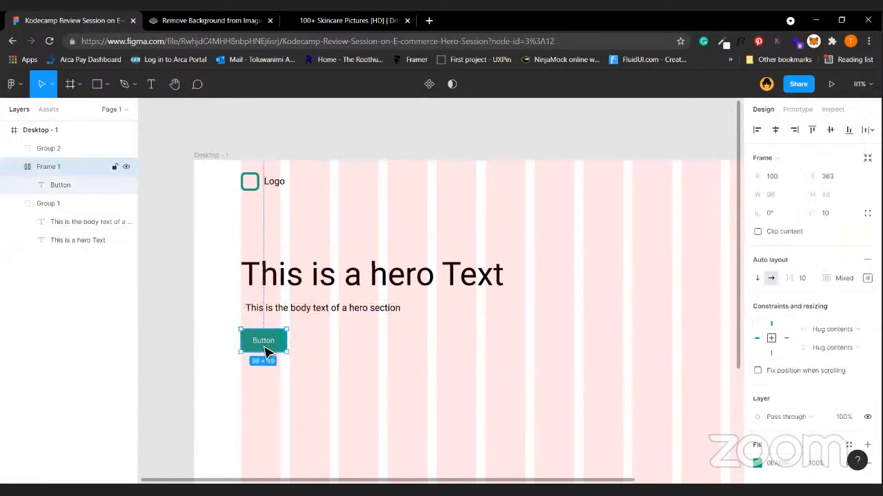
mouse_move(266, 351)
left_mouse_down()
mouse_move(286, 351)
mouse_move(253, 355)
left_mouse_up()
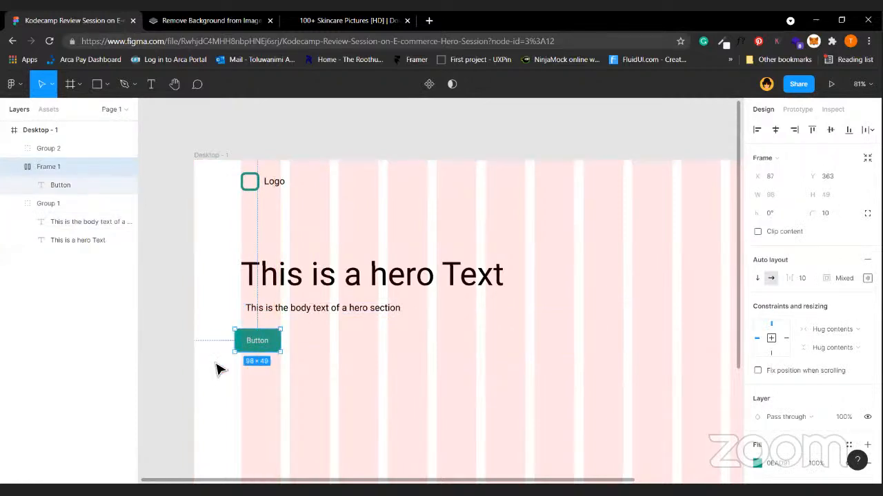
left_click(375, 392)
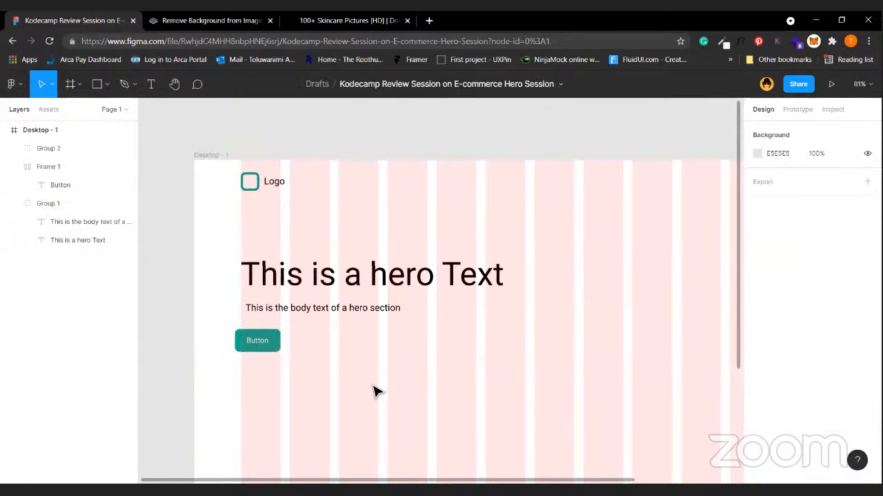
left_click(279, 341)
key("alt")
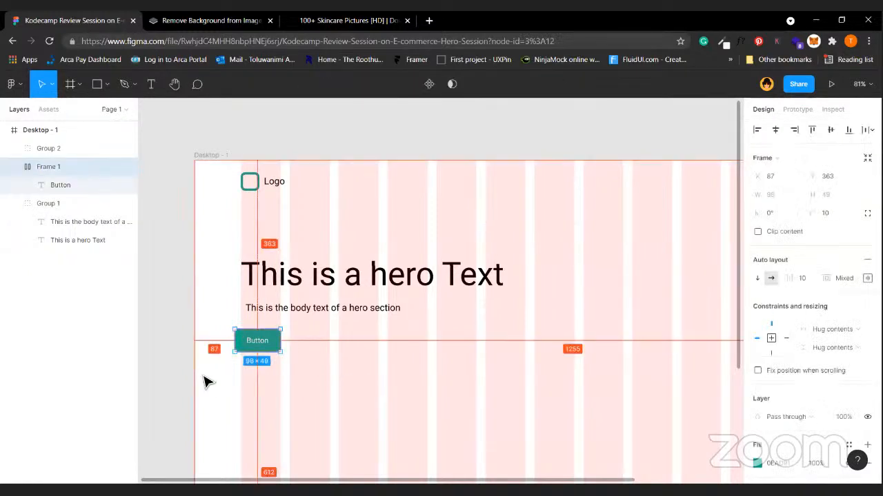
Align the logo group with the body text's left edge at X 110.
left_click(262, 187)
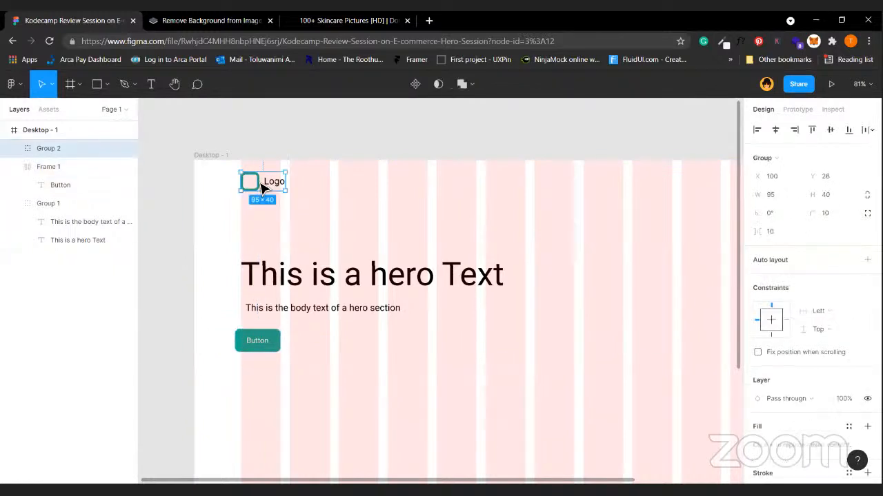
left_click_drag(262, 187, 267, 187)
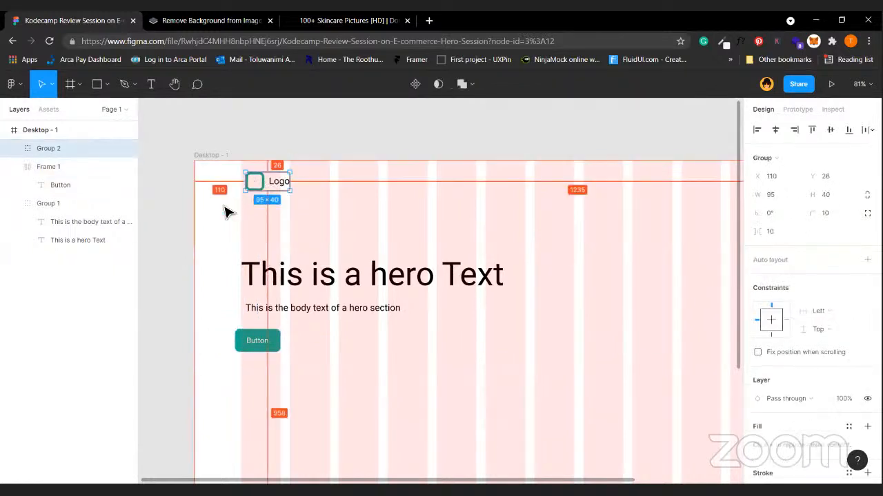
left_click(357, 122)
Hide the Desktop - 1 frame's pink layout grid columns.
scroll(149, 290, "down", 3)
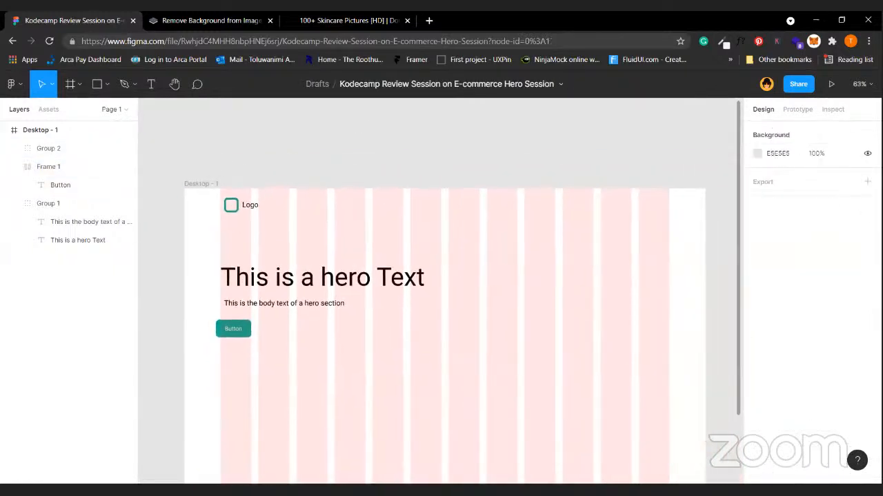
left_click(207, 185)
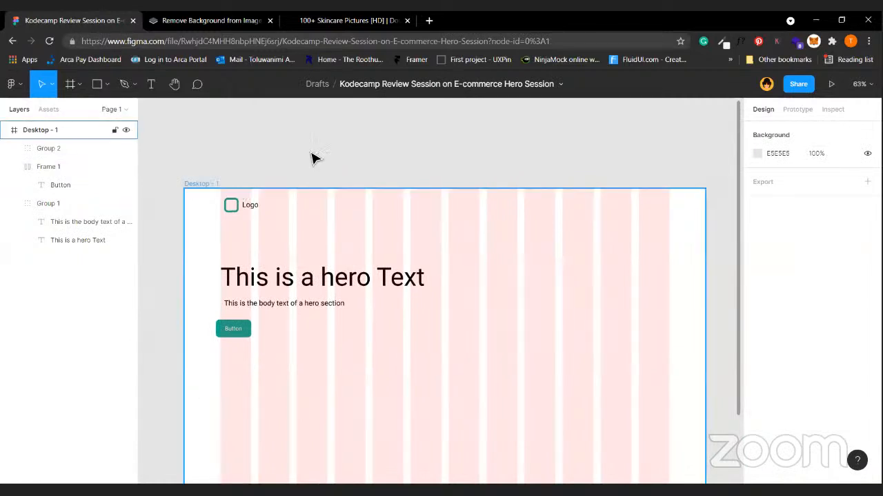
left_click(848, 306)
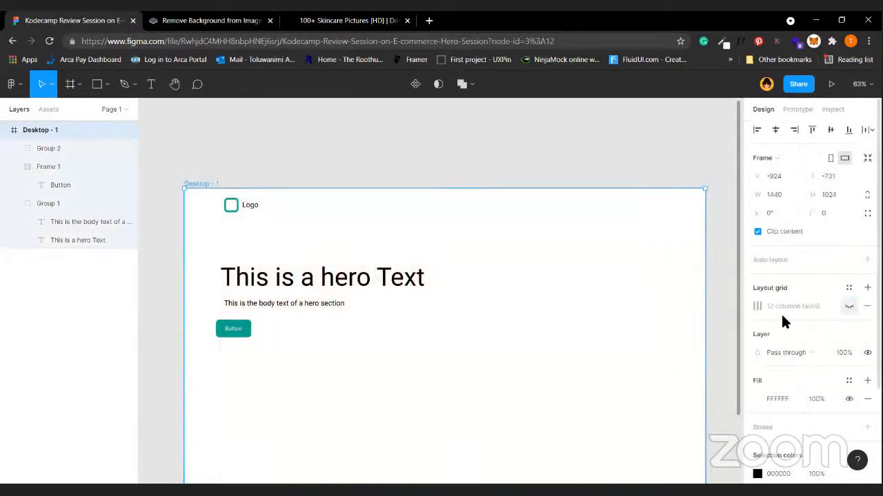
left_click(287, 400)
Move the teal button right so it lines up with the text.
left_click(237, 336)
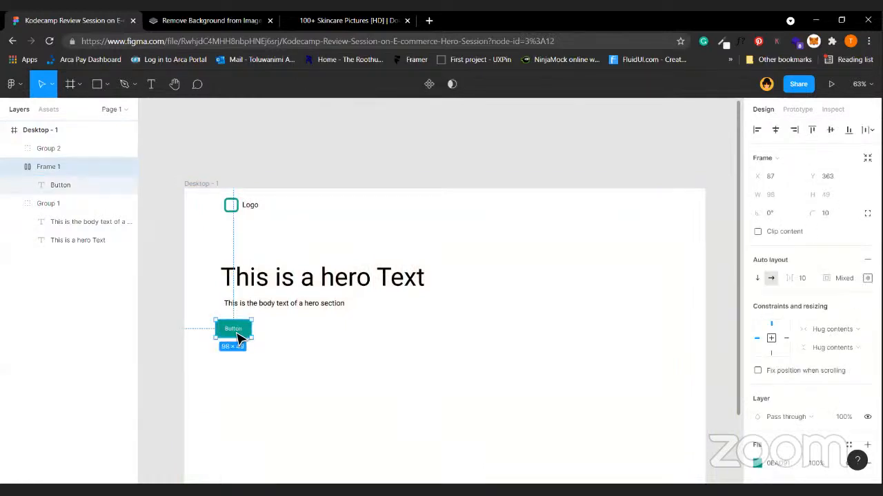
left_click_drag(238, 337, 246, 339)
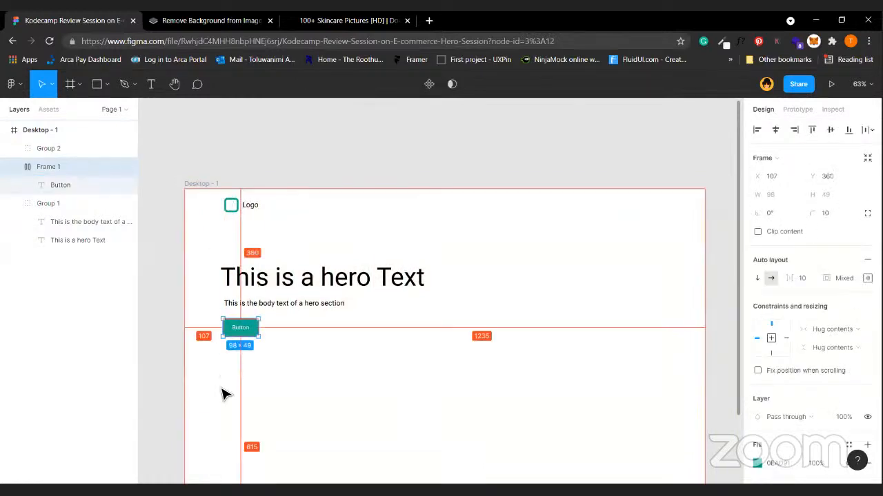
key("Right")
key("Right")
key("Right")
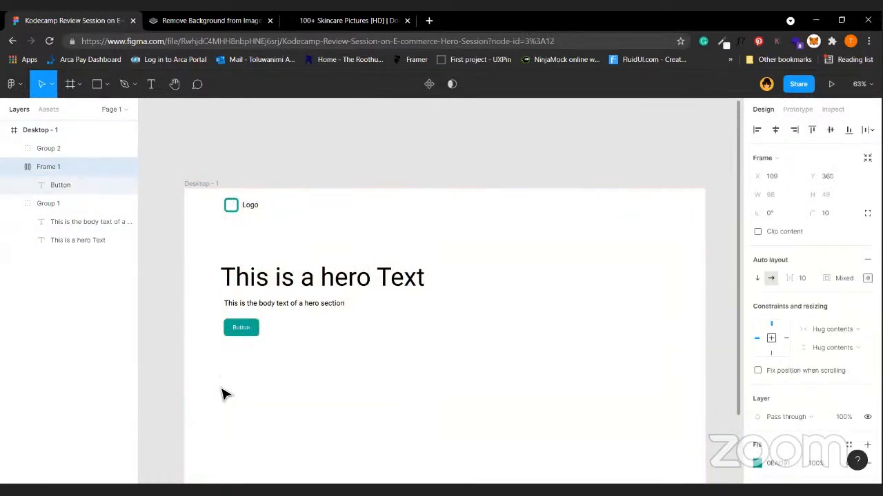
key("Left")
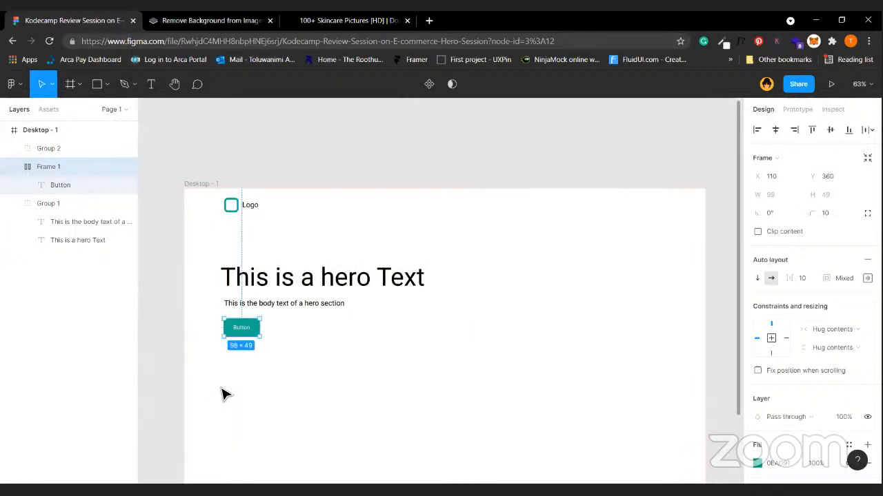
left_click(360, 282)
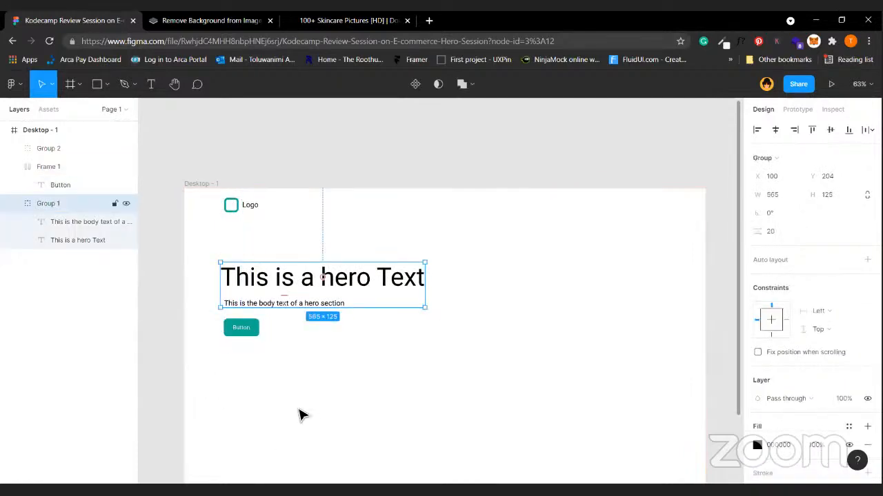
left_click(301, 414)
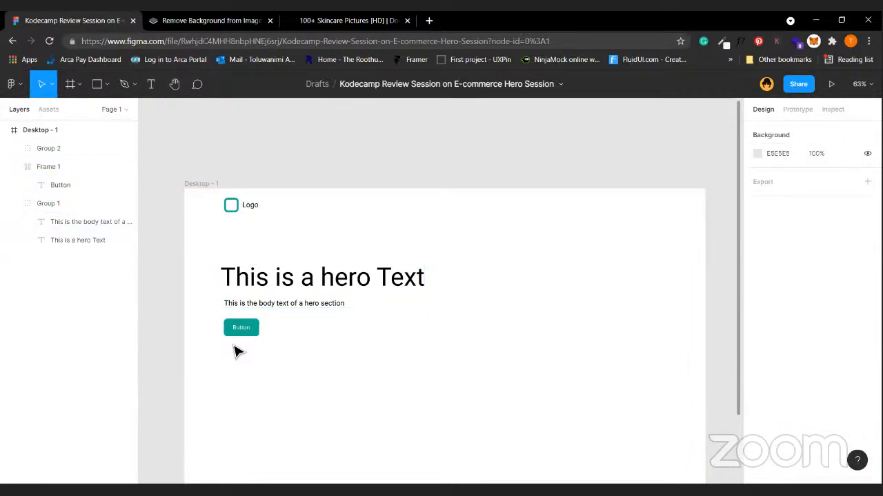
left_click(241, 325)
left_click(361, 321)
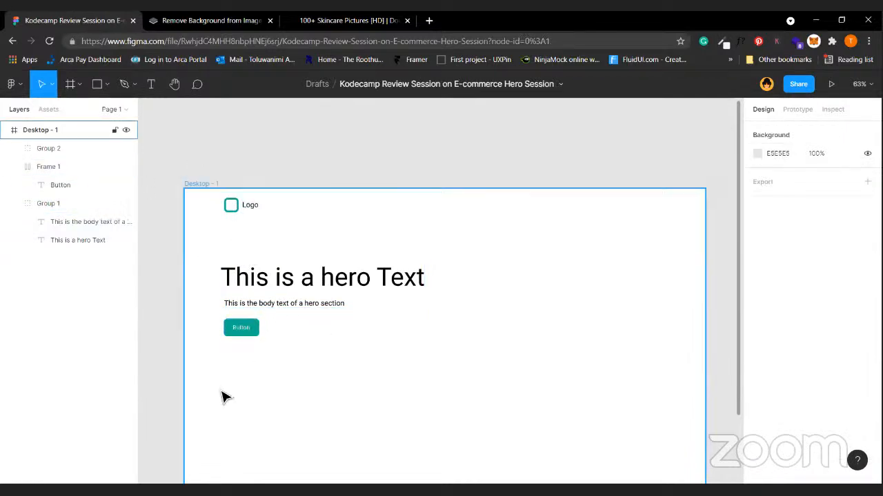
left_click(292, 277)
left_click(280, 306)
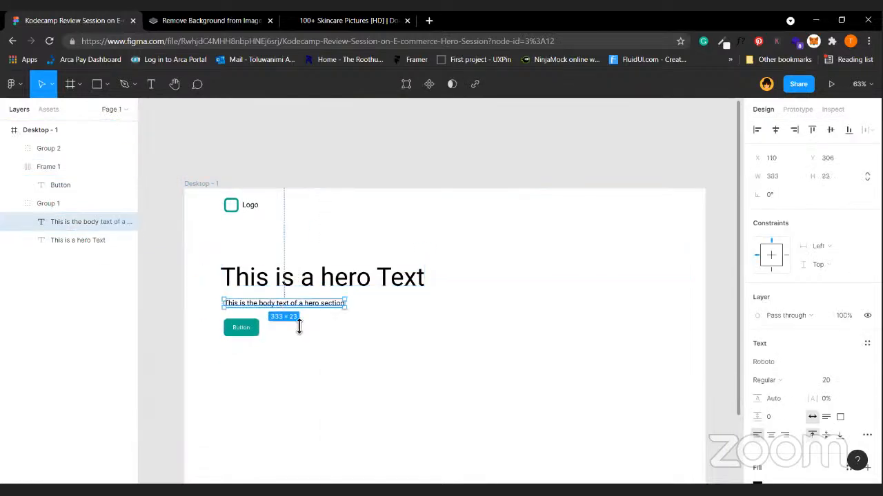
left_click(423, 392)
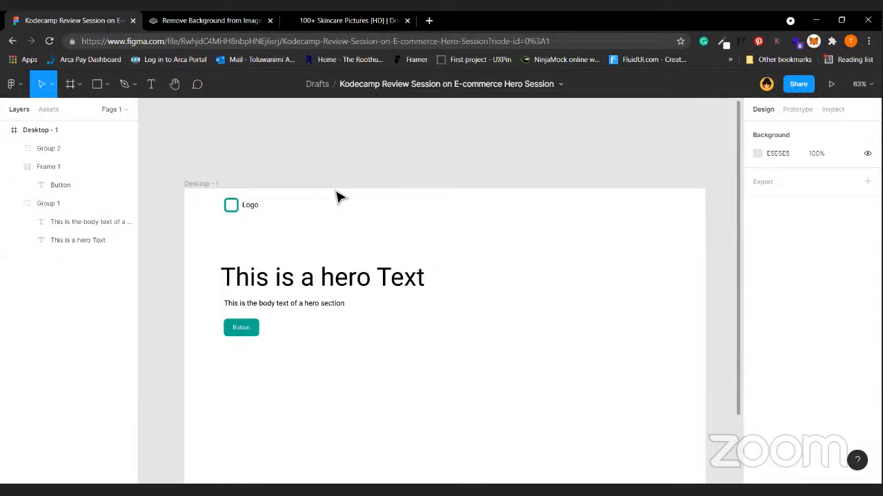
left_click(292, 283)
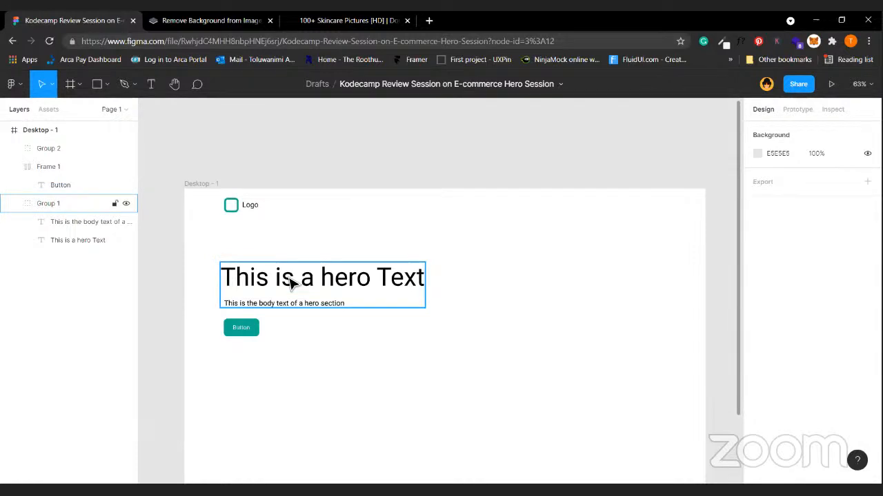
left_click(348, 255)
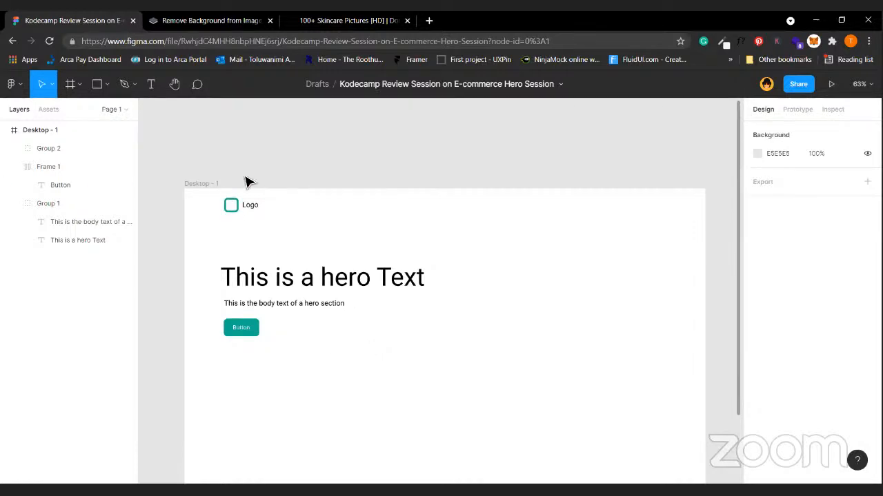
Turn the Desktop - 1 12-column layout grid back on, then reselect the frame.
left_click(210, 185)
left_click(849, 306)
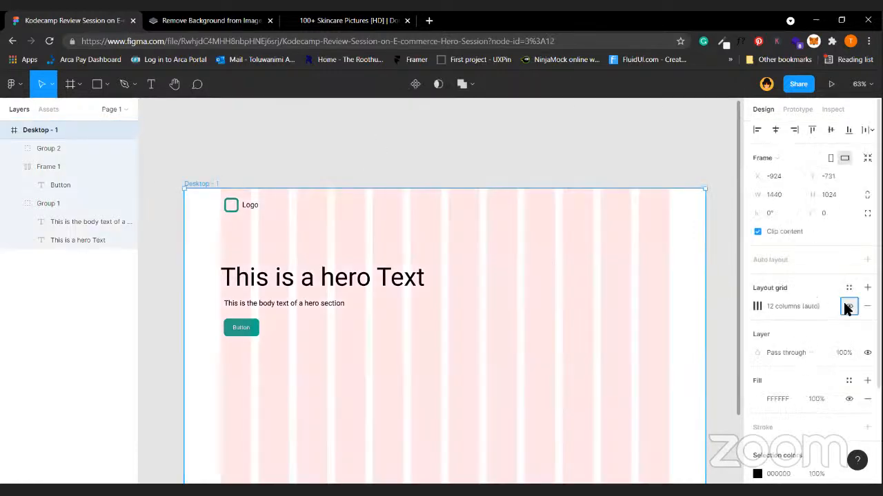
left_click(157, 306)
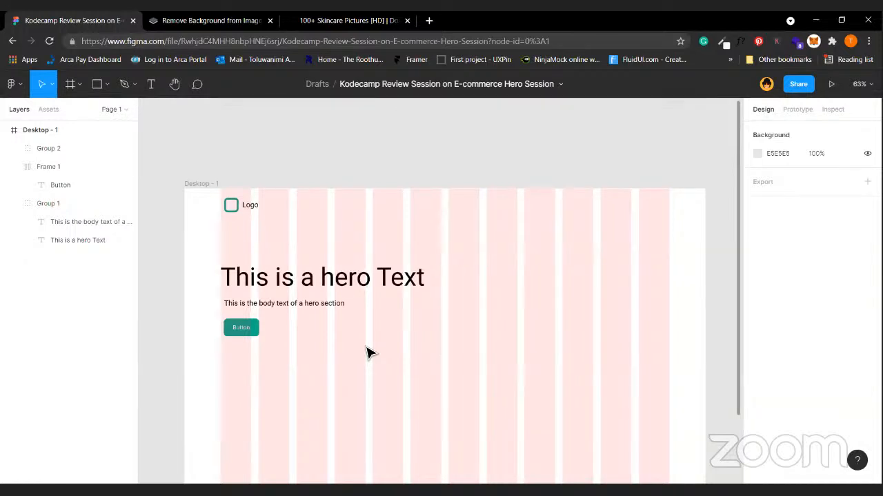
left_click(211, 184)
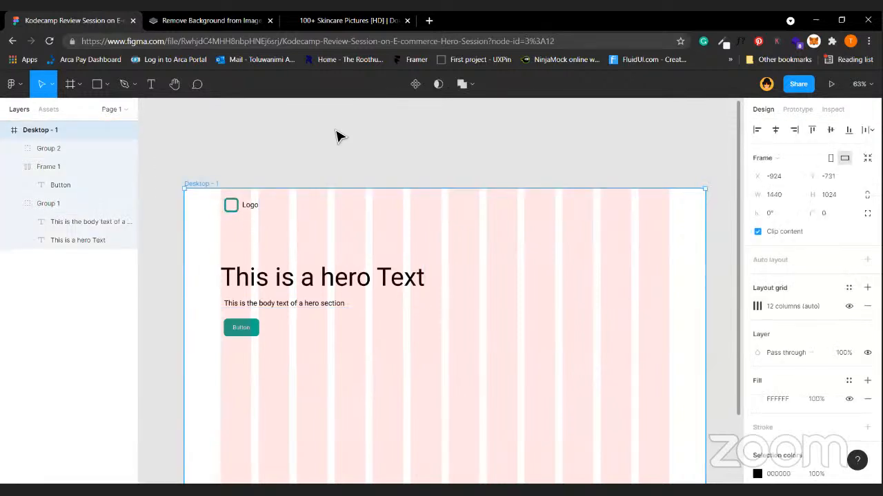
Hide the Desktop - 1 layout grid again, leaving the hero on plain white.
left_click(467, 103)
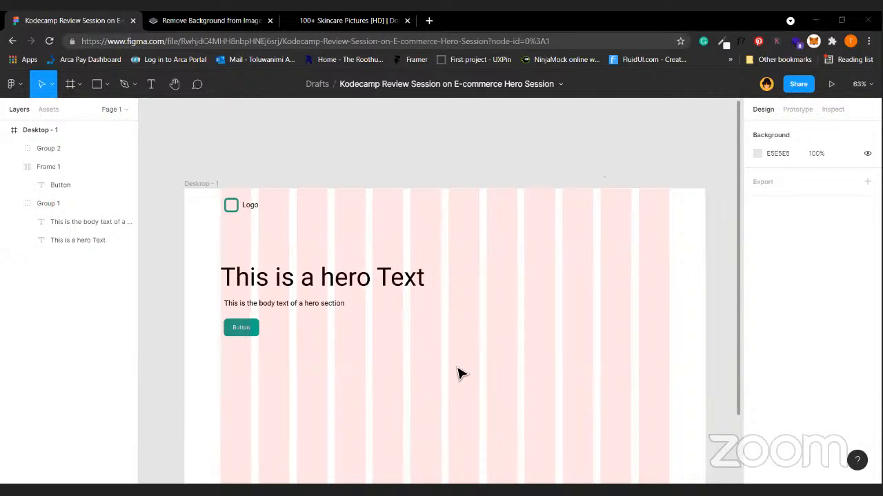
left_click(210, 193)
left_click(481, 235)
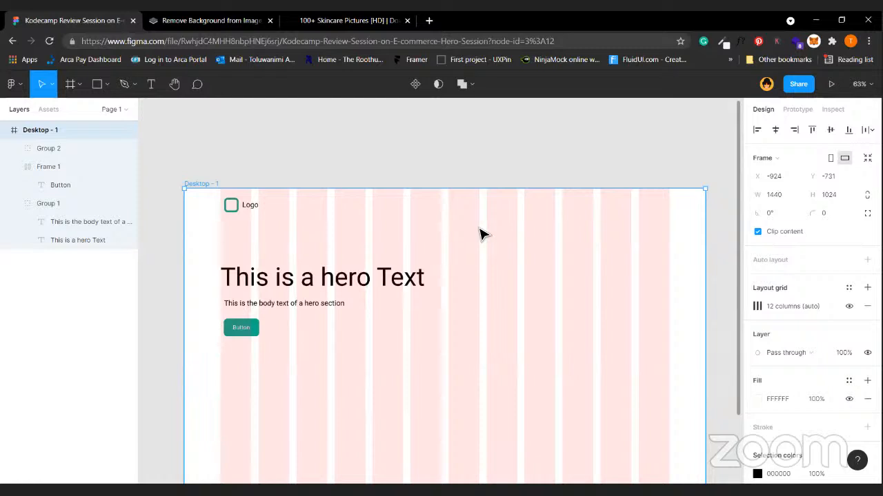
left_click(848, 307)
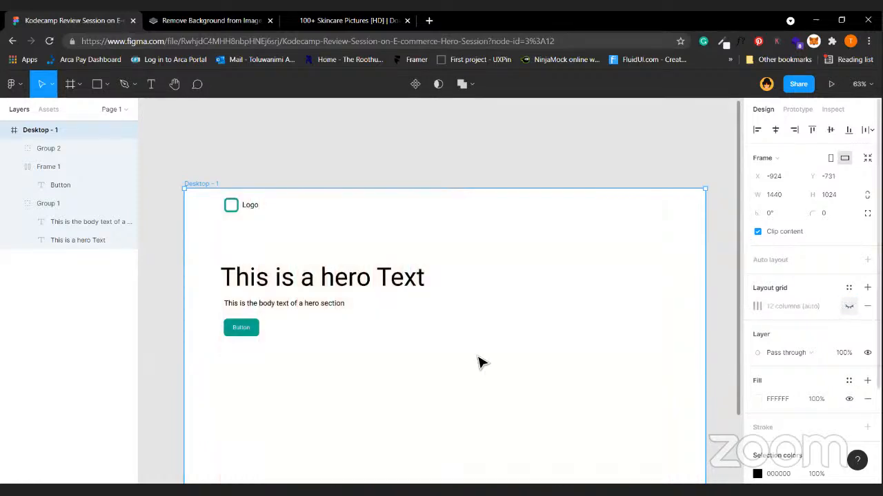
left_click(483, 274)
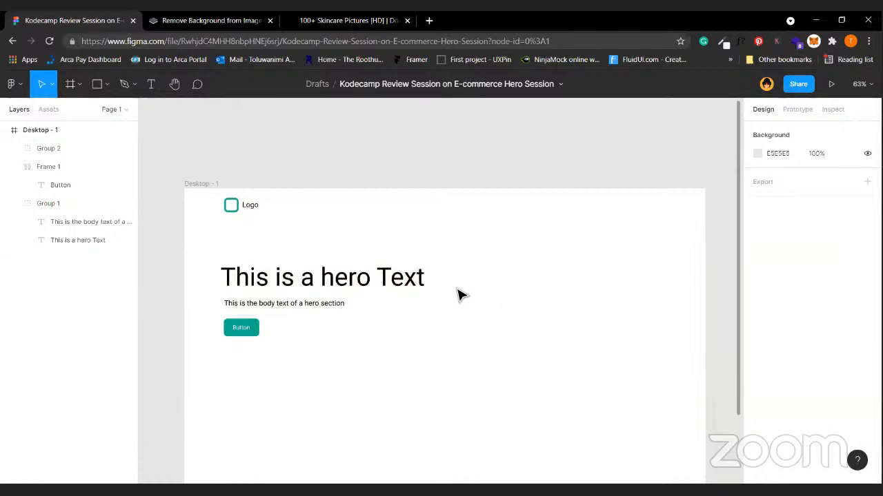
Make the hero heading a fixed-size 573×82 box and duplicate it lower right at X 557, Y 447.
left_click(388, 278, "ctrl")
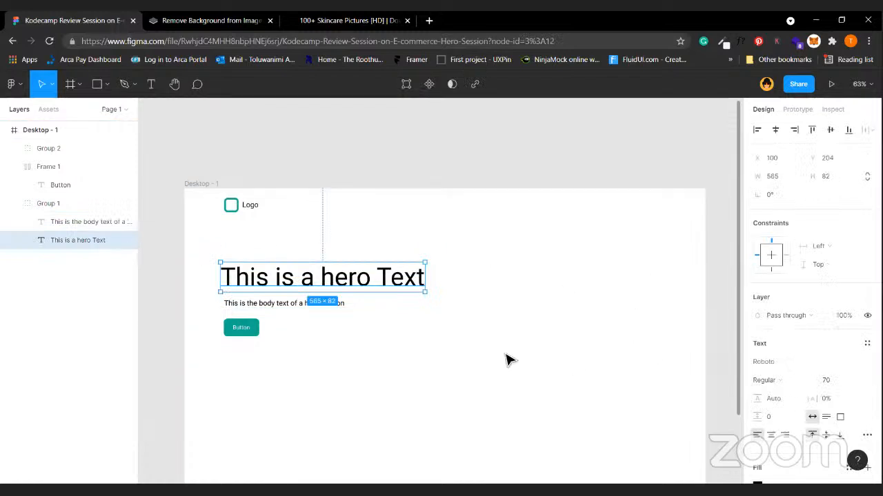
left_click_drag(430, 280, 431, 280)
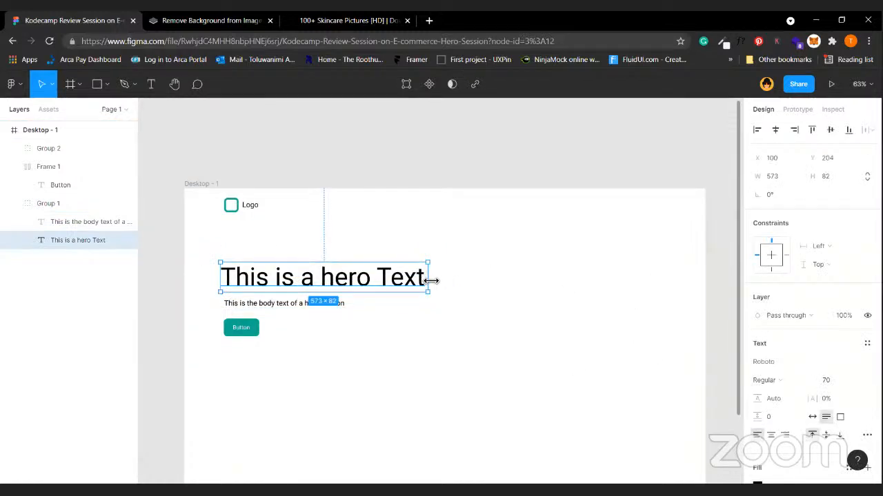
left_click(838, 420)
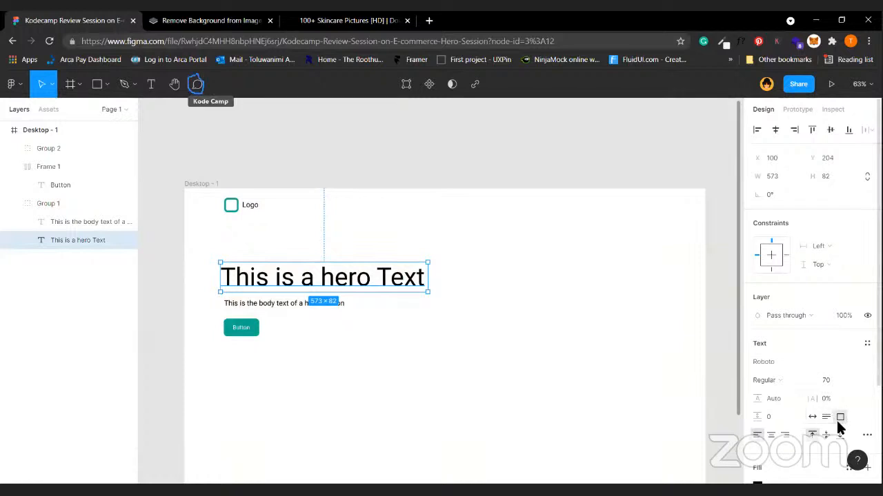
left_click(449, 286)
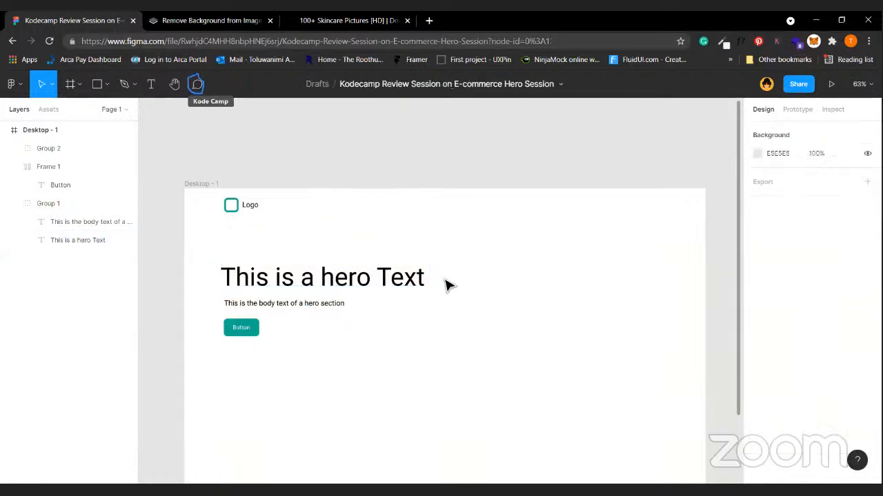
left_click(369, 284, "ctrl")
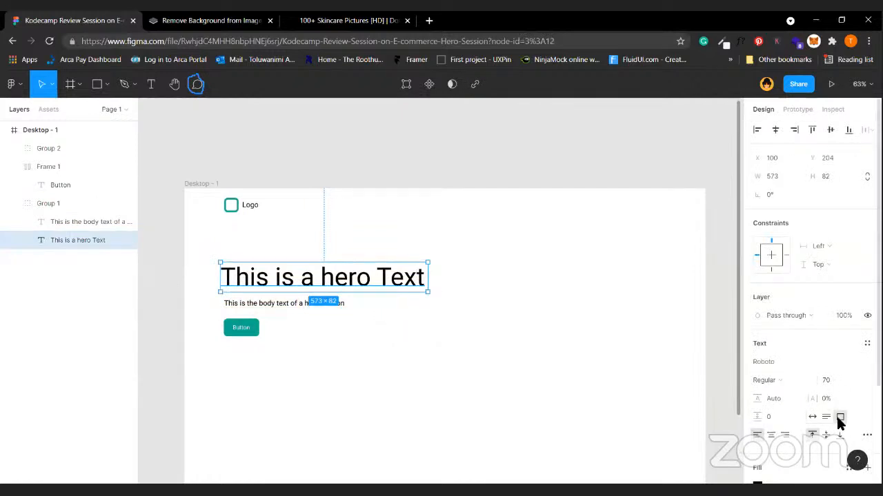
left_click_drag(377, 288, 542, 376)
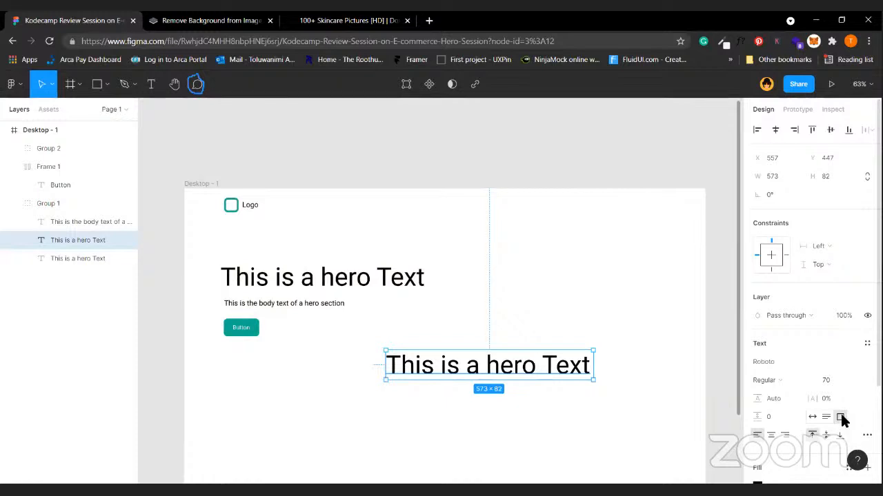
Stretch the lower heading copy's box to 154 tall.
double_click(588, 369)
key("Escape")
double_click(562, 369)
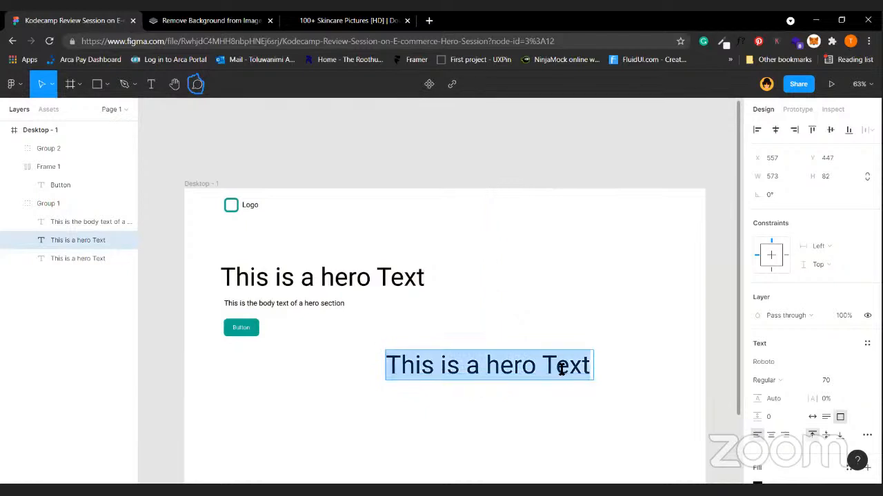
key("Escape")
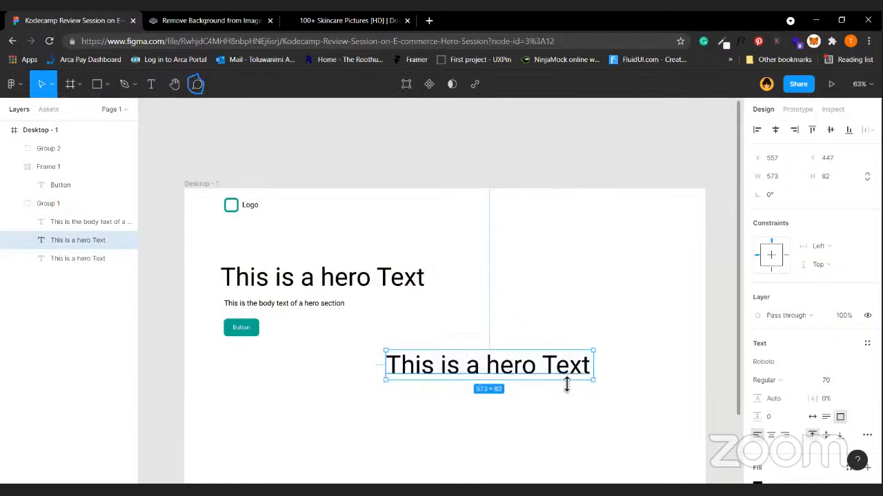
left_click_drag(566, 379, 556, 411)
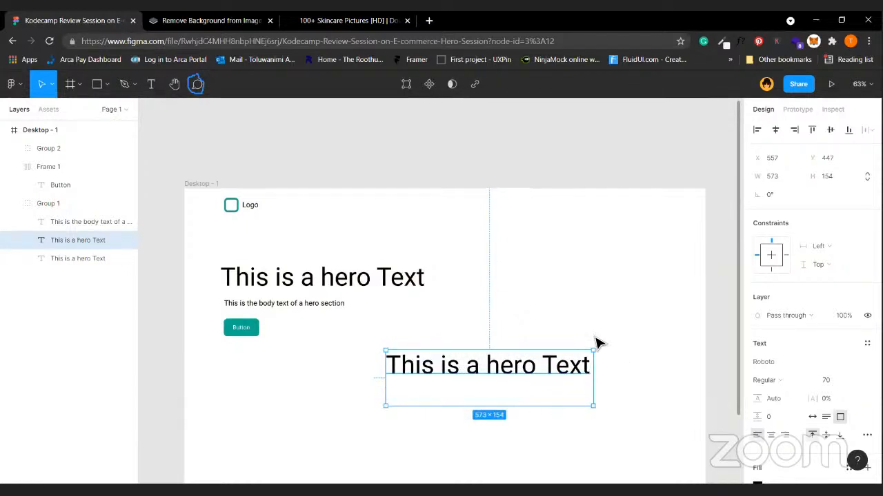
key("Escape")
left_click(487, 385)
key("Escape")
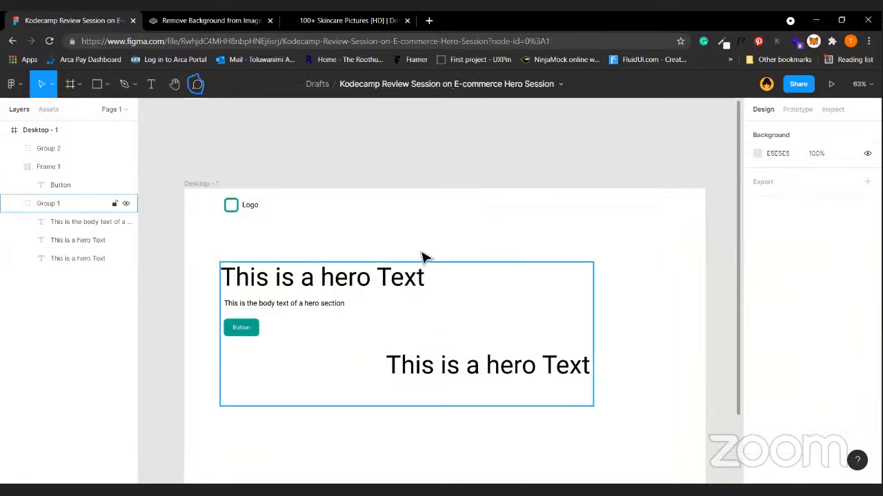
Duplicate the hero heading above the frame, keeping it at 573×82 after undoing a stretch.
left_click(392, 283)
left_click_drag(393, 283, 532, 153)
left_click(631, 154)
scroll(562, 181, "up", 1)
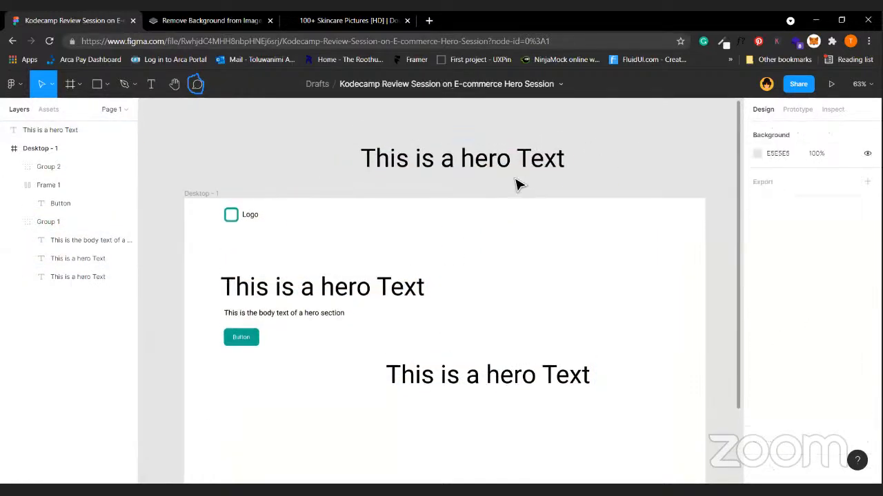
left_click(553, 164)
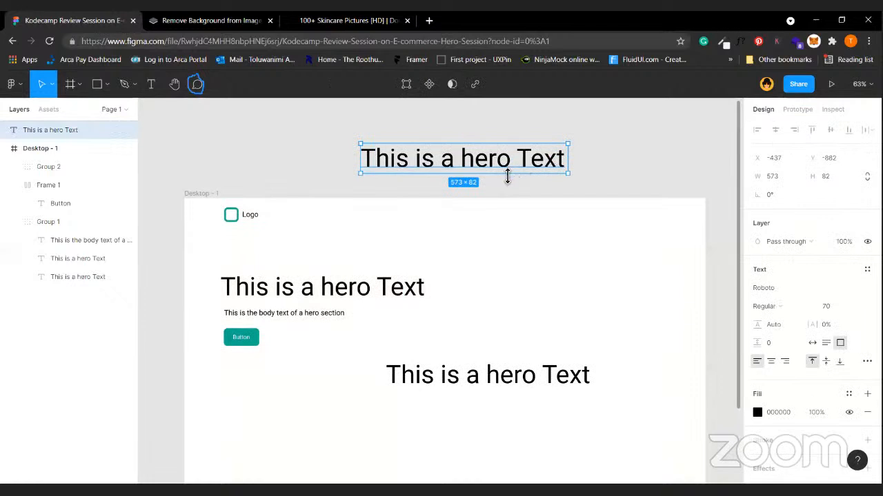
left_click_drag(507, 177, 501, 187)
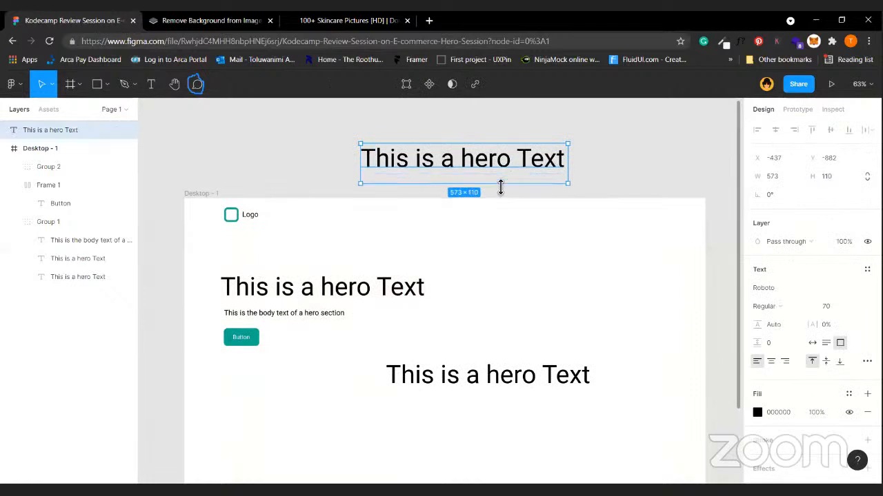
left_click(585, 191)
left_click(506, 168)
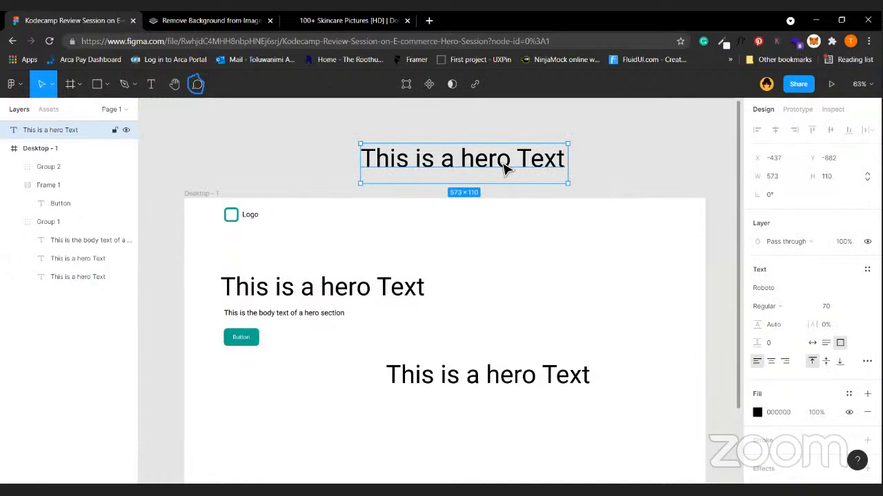
key("ctrl+z")
key("ctrl+z")
key("ctrl+z")
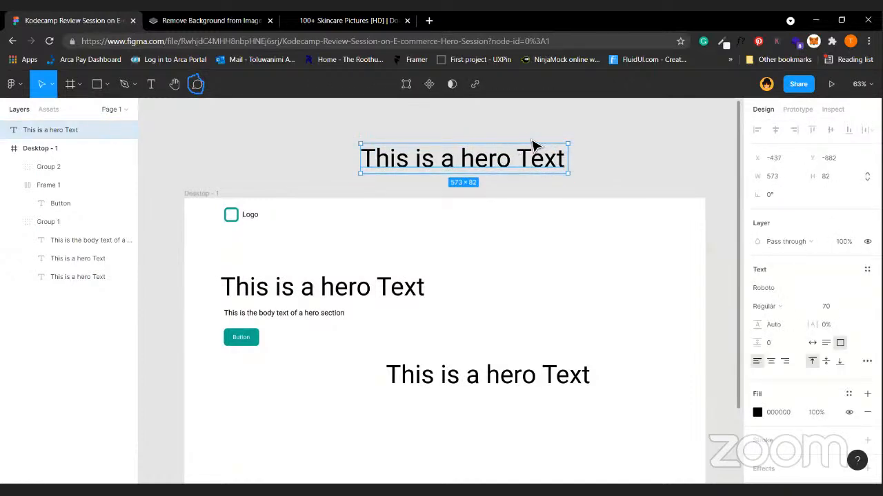
left_click(498, 246)
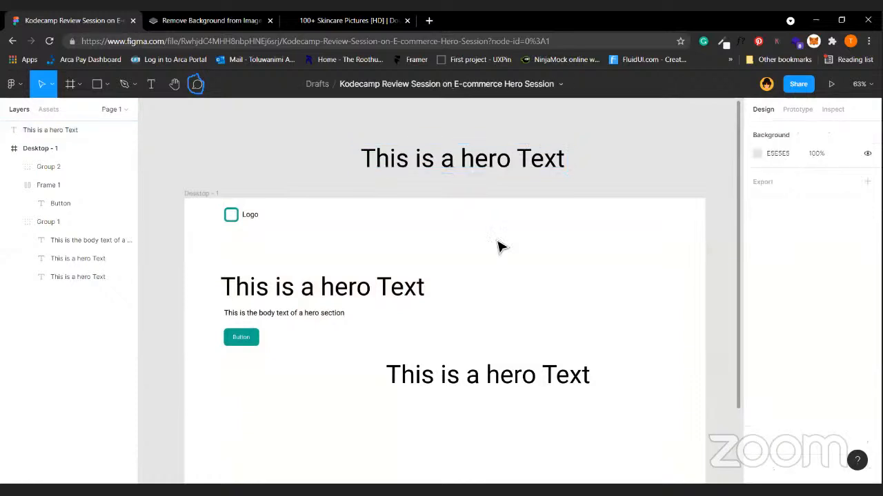
Briefly select the Logo group, then open the Figma main menu.
left_click(238, 216)
left_click(306, 214)
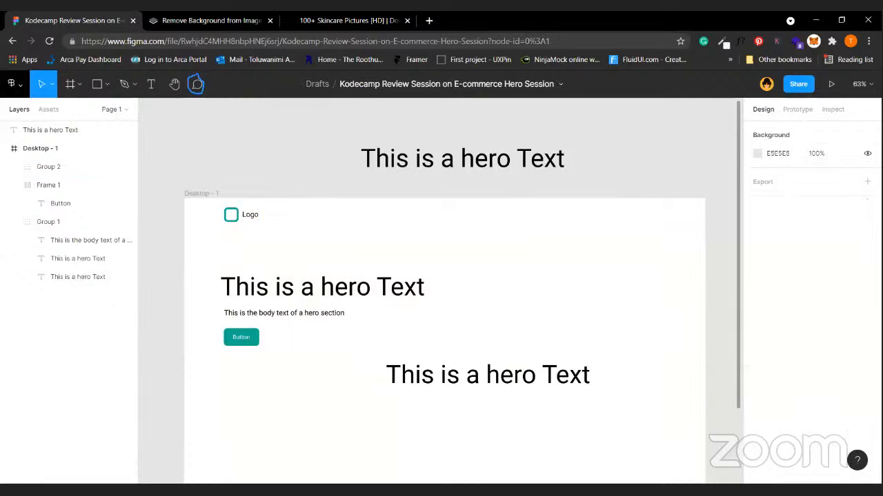
left_click(13, 83)
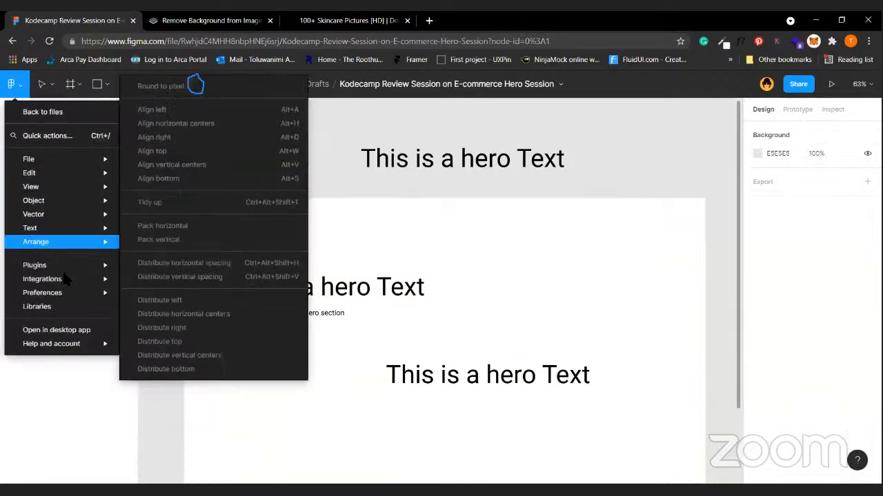
Browse the Plugins list in the main menu and launch Iconify.
mouse_move(89, 267)
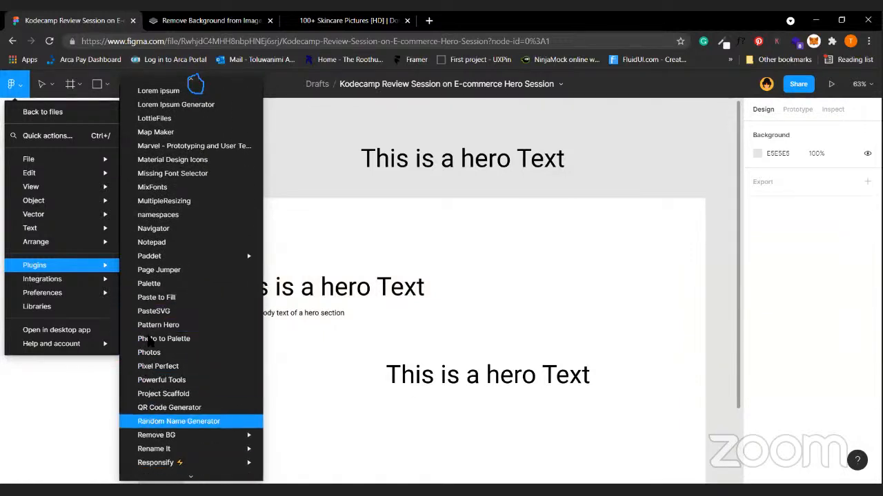
mouse_move(208, 256)
scroll(204, 248, "down", 5)
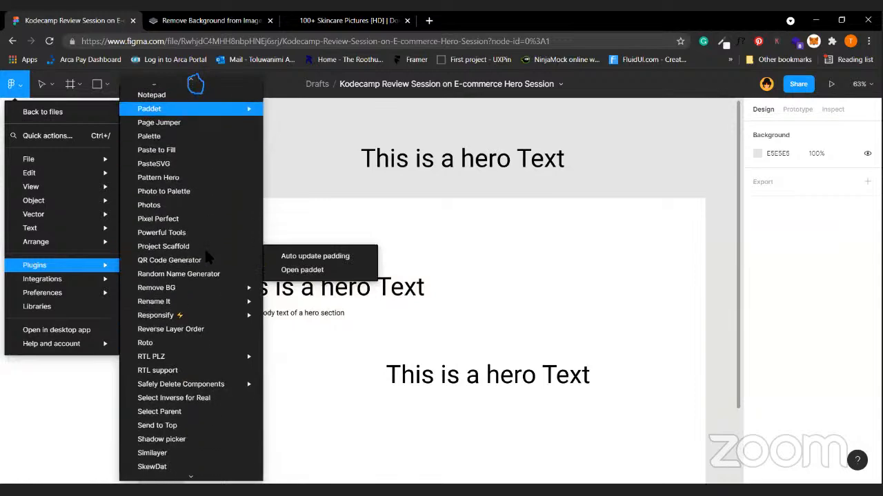
scroll(193, 138, "down", 2)
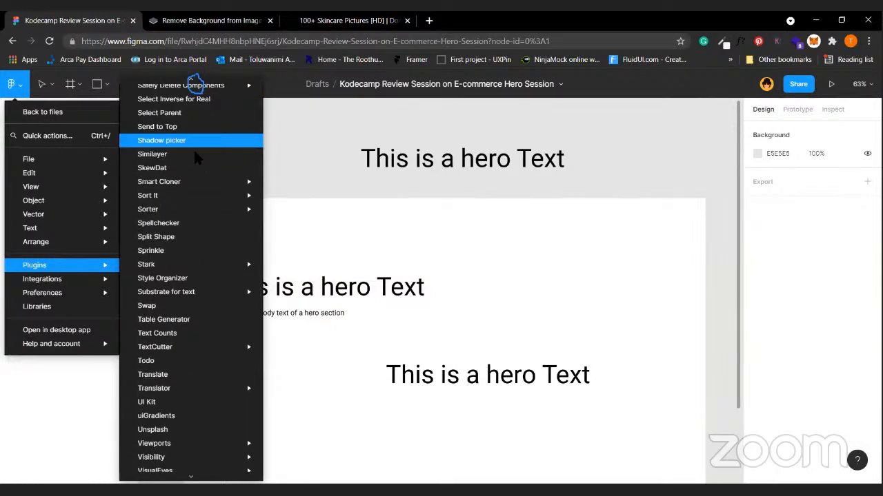
scroll(198, 201, "up", 5)
scroll(198, 202, "up", 8)
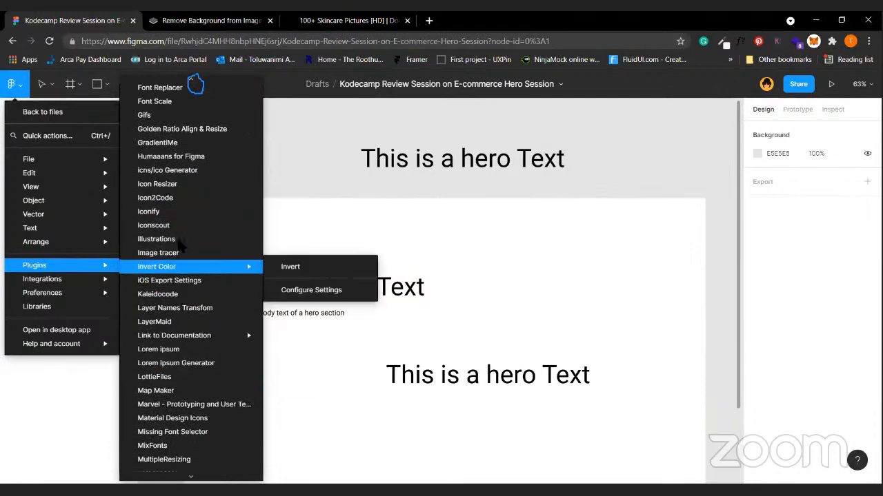
left_click(197, 211)
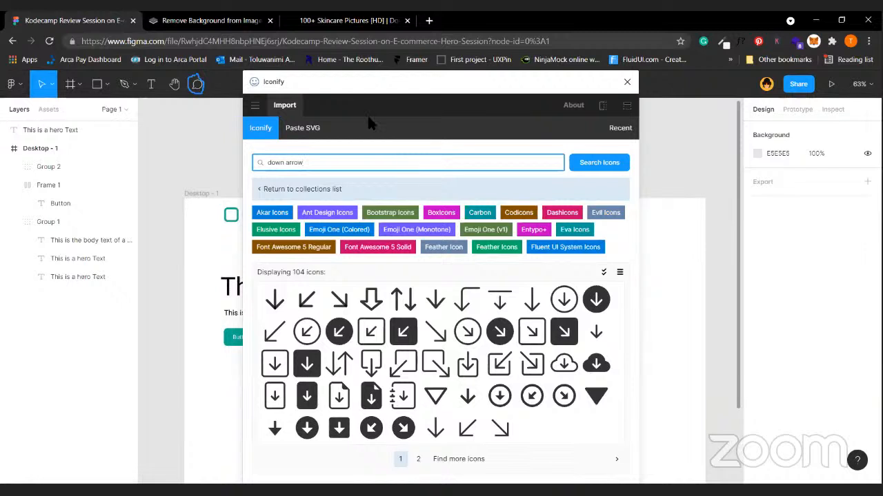
Search Iconify for cart icons and drag a shopping-cart icon onto the canvas.
key("ctrl+a")
type("car")
key("Return")
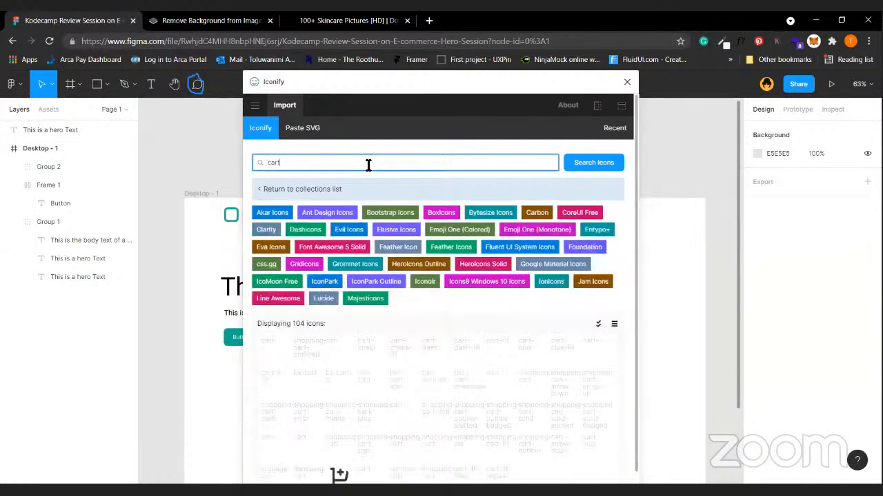
left_click_drag(307, 357, 690, 280)
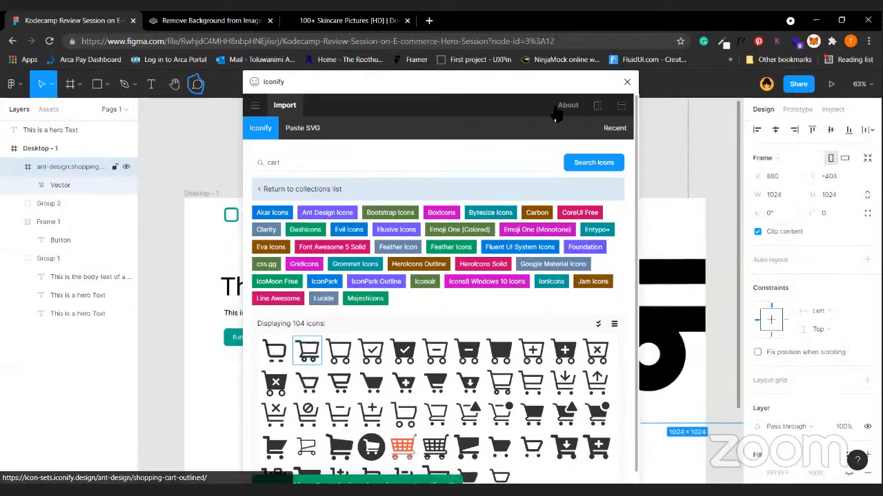
Close Iconify, move the cart icon into Desktop - 1, and start editing its height.
left_click(626, 82)
left_click_drag(661, 306, 597, 314)
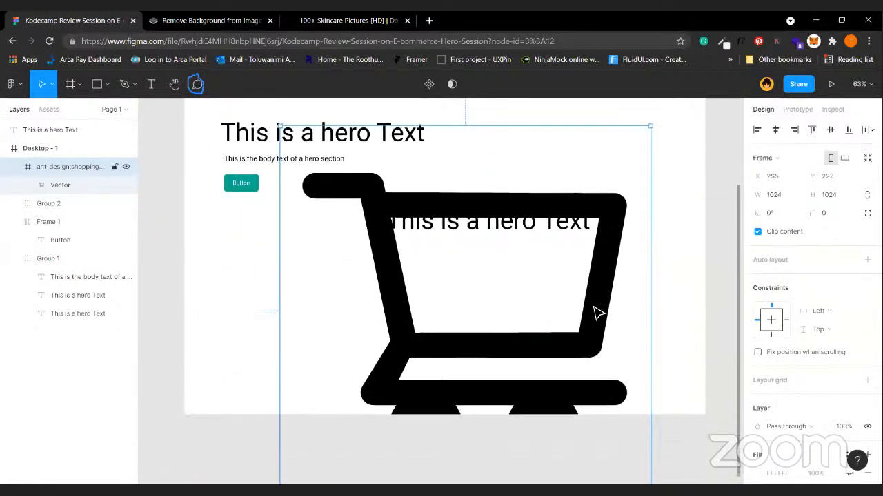
left_click(833, 193)
type("2")
key("BackSpace")
Set the cart icon's height to 50, making it 50×50, and move it lower.
type("50")
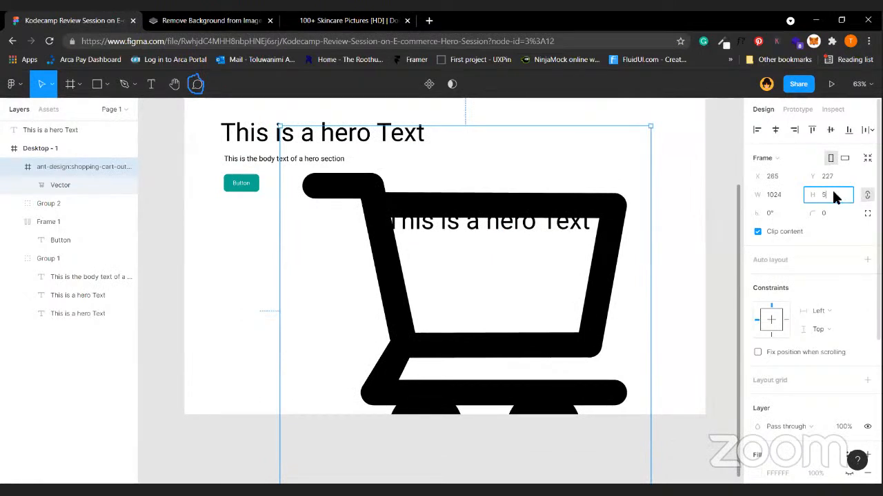
key("Return")
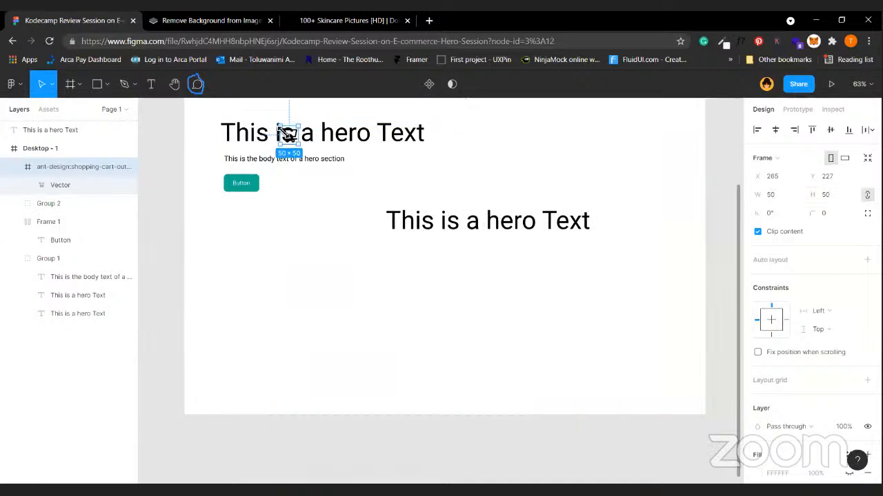
left_click_drag(291, 138, 320, 297)
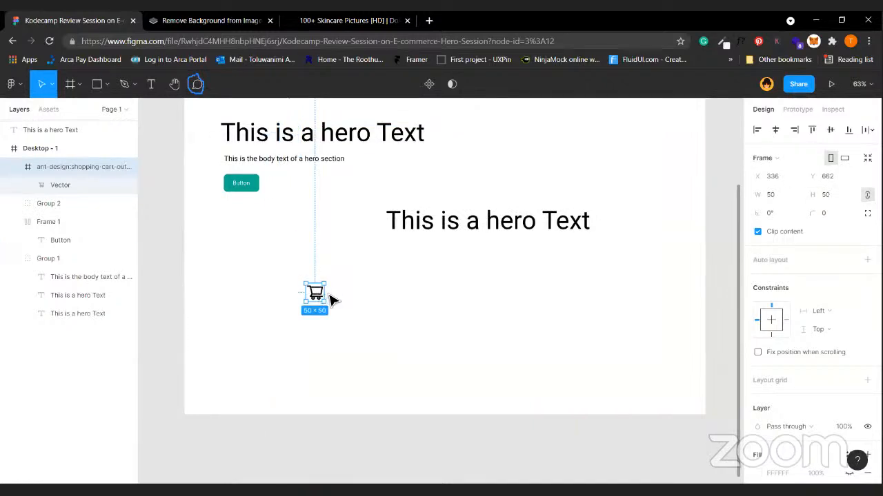
Unlock the cart's proportions and set its height to 20, then 23.
left_click(867, 195)
left_click(835, 196)
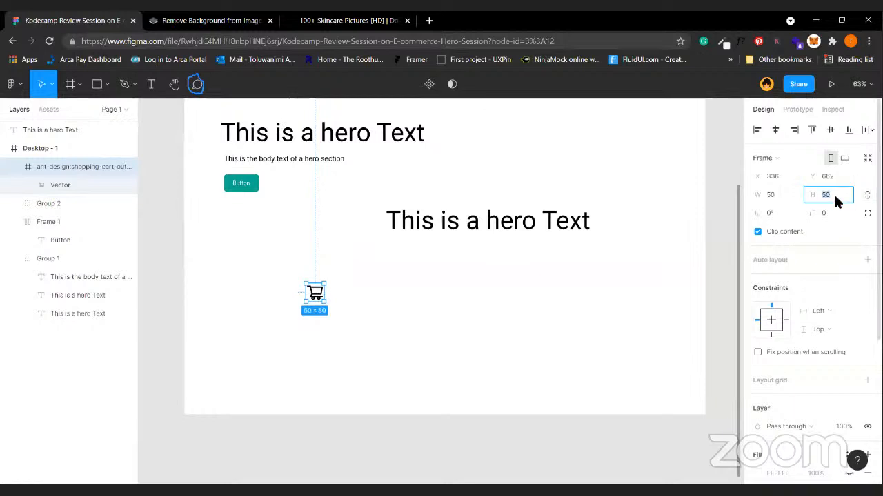
type("20")
key("Return")
left_click(832, 193)
type("23")
key("Return")
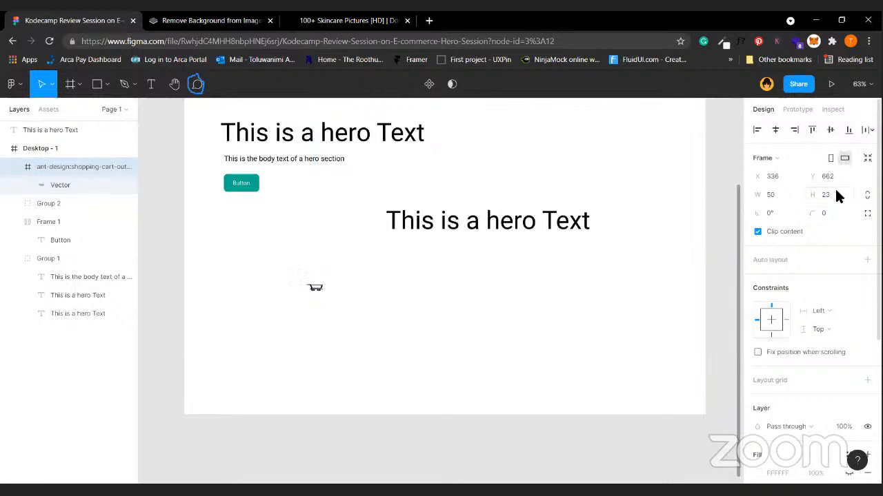
Scale the cart icon to 108.7×50 and place it just below the teal button.
scroll(294, 285, "up", 5)
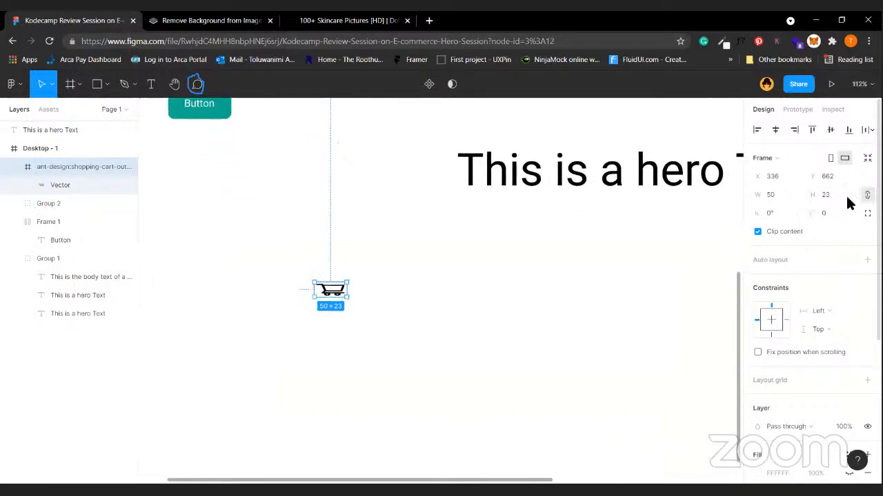
left_click(821, 197)
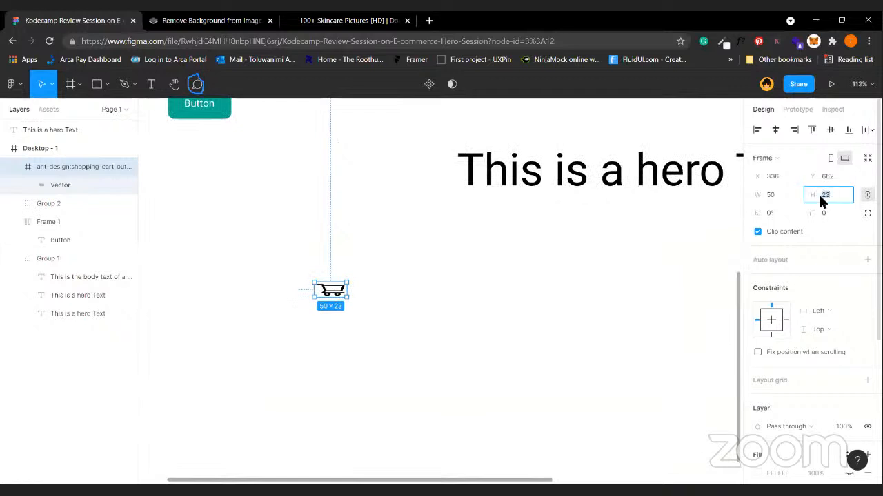
key("Return")
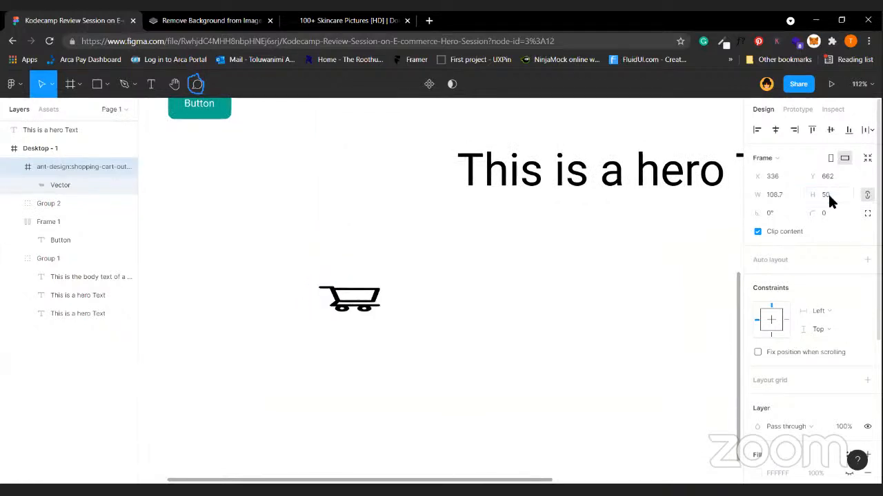
scroll(464, 316, "up", 3)
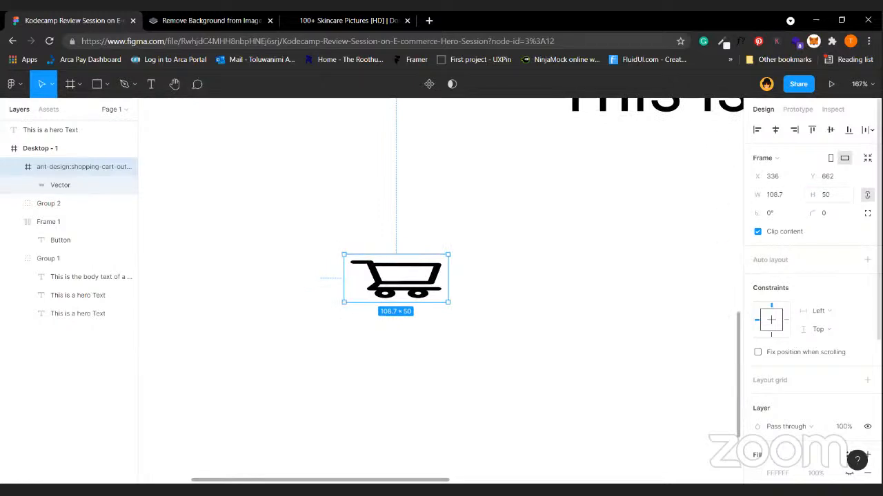
scroll(465, 282, "down", 5)
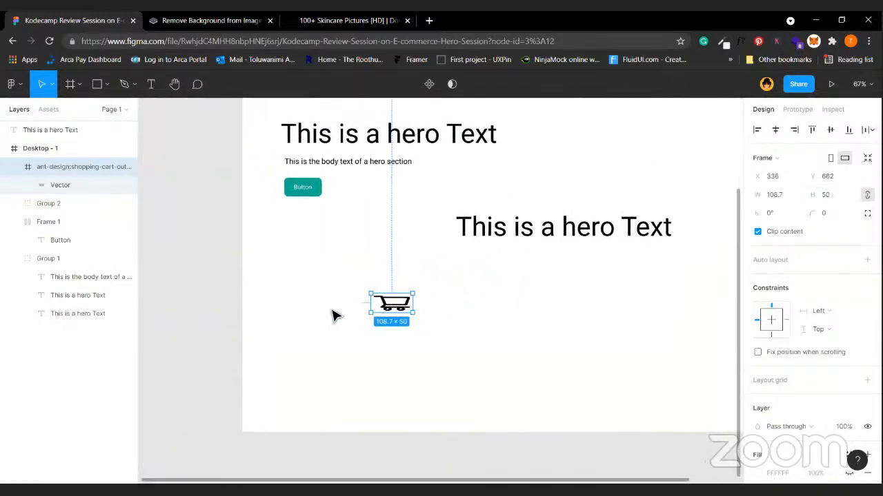
left_click_drag(402, 306, 332, 231)
Duplicate the teal button next to the cart icon.
key("alt")
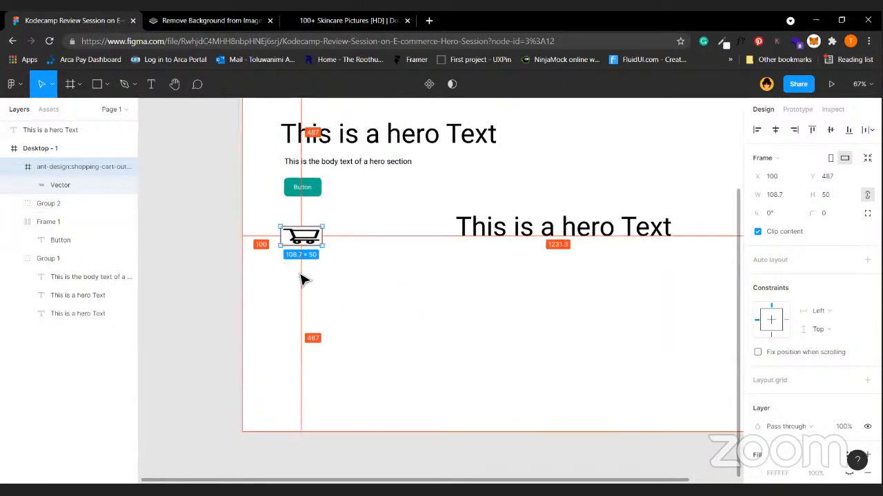
left_click(314, 194)
left_click_drag(318, 196, 379, 241)
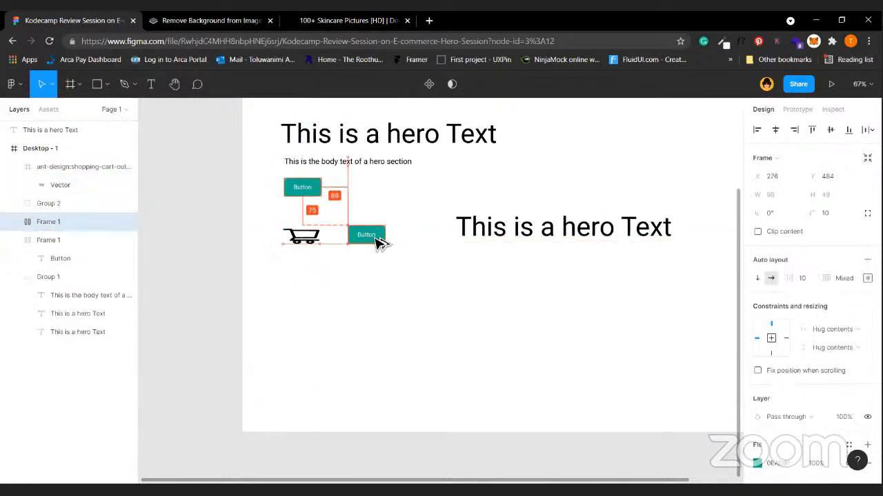
left_click(314, 240)
left_click(365, 235)
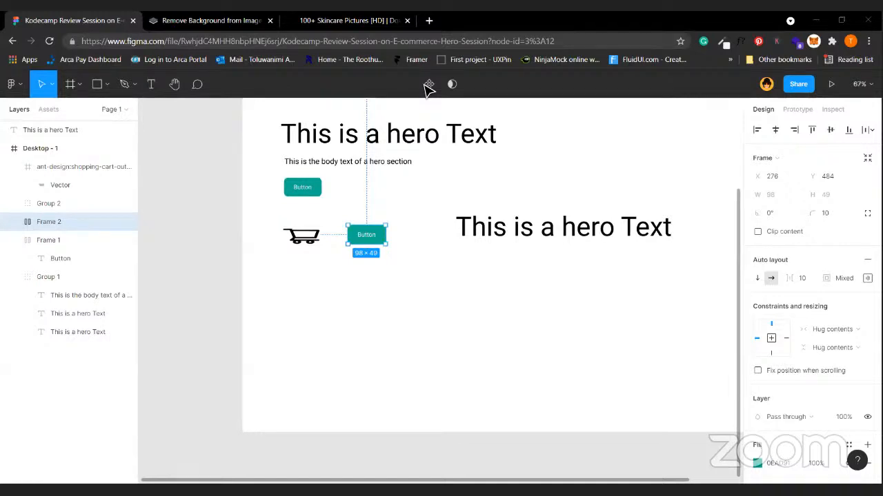
left_click(304, 285)
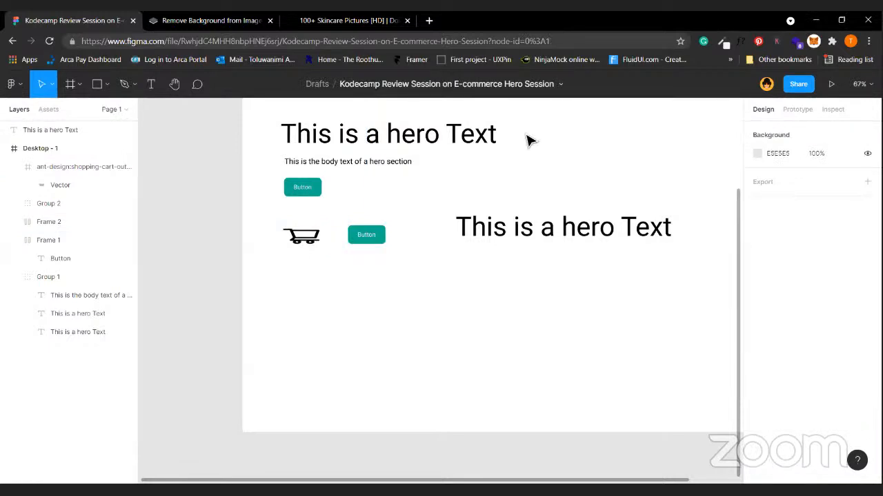
Duplicate the copied button again, placing it beside the first button.
scroll(527, 141, "up", 2)
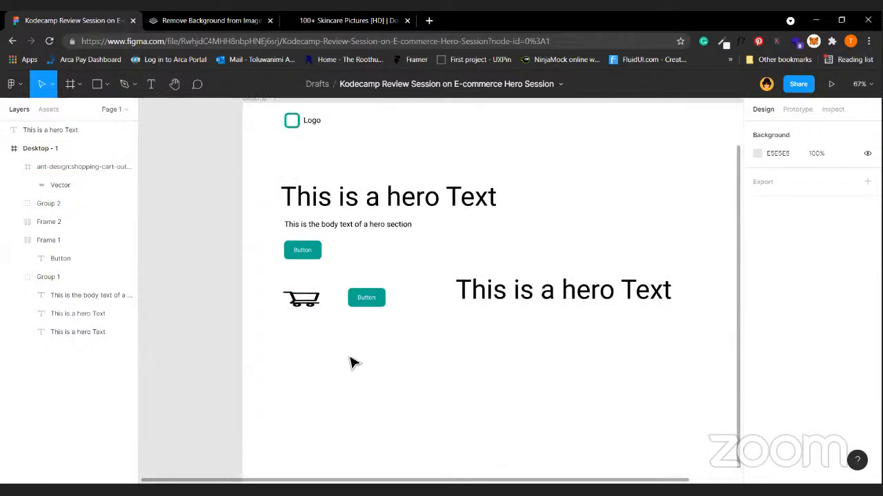
left_click(382, 308)
left_click(412, 287)
left_click(370, 307)
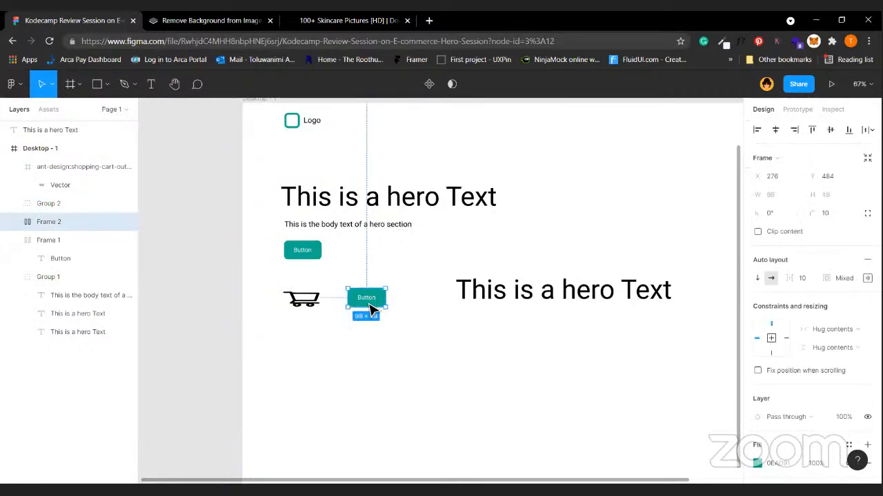
left_click_drag(375, 301, 367, 252, "alt")
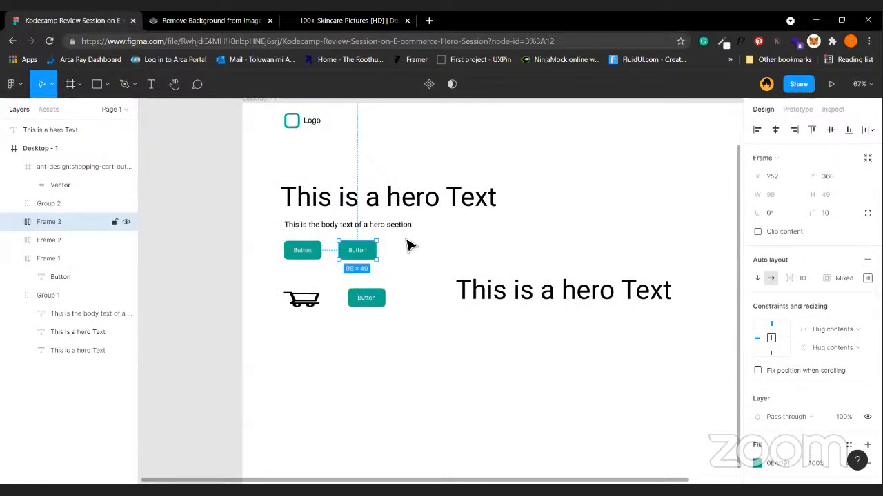
left_click(407, 245)
Move the third button into the row and set the cart icon between buttons two and three.
left_click(312, 252)
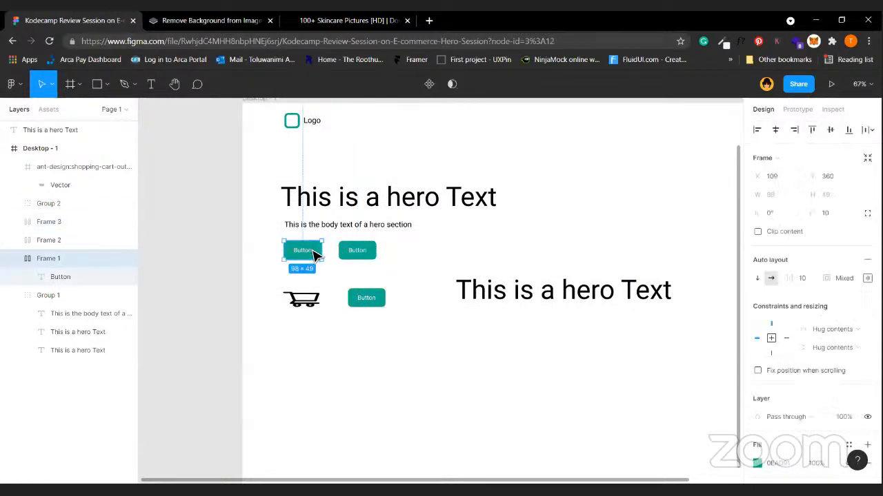
left_click(370, 252)
left_click(376, 302)
left_click_drag(375, 302, 433, 258)
key("shift+Left")
key("shift+Left")
key("shift+Left")
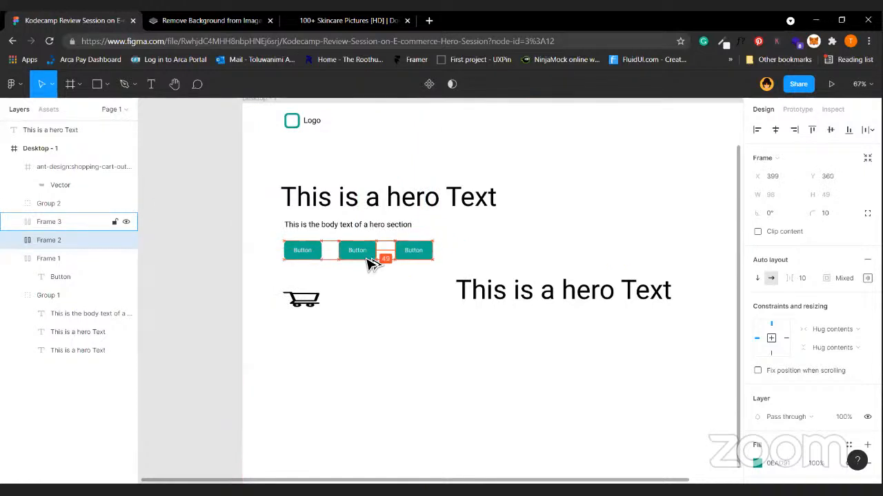
key("Left")
key("Left")
key("Left")
key("Left")
left_click_drag(308, 300, 469, 256)
left_click_drag(379, 266, 416, 255)
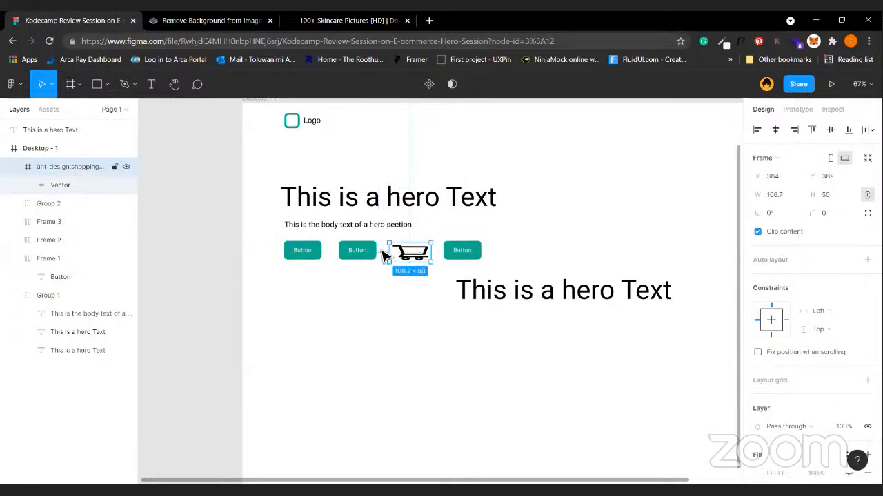
Move the third button and cart icon right so the button row is spaced 45 apart.
left_click(470, 254)
left_click_drag(471, 255, 422, 256)
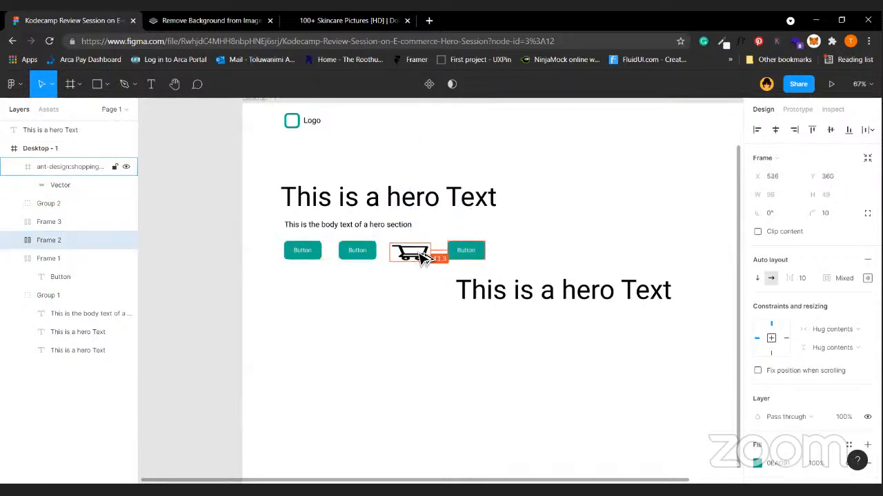
left_click(411, 253, "shift")
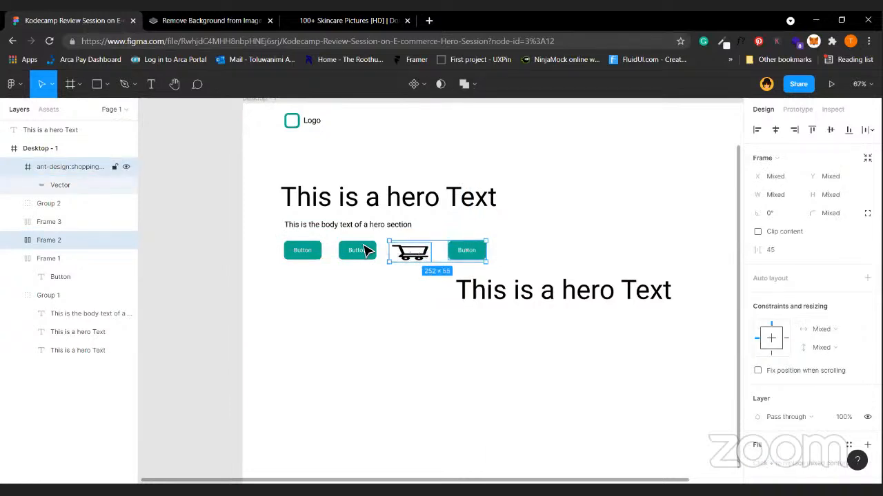
key("shift+Right")
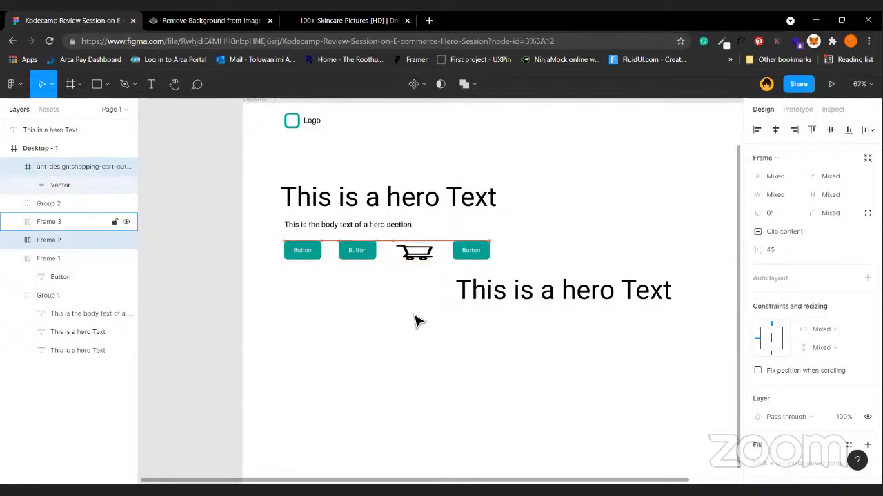
left_click(310, 256)
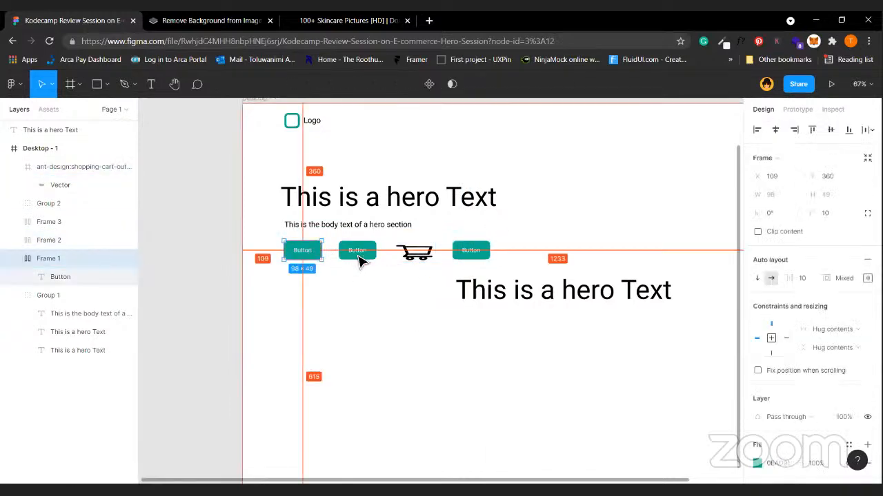
left_click(358, 261, "shift")
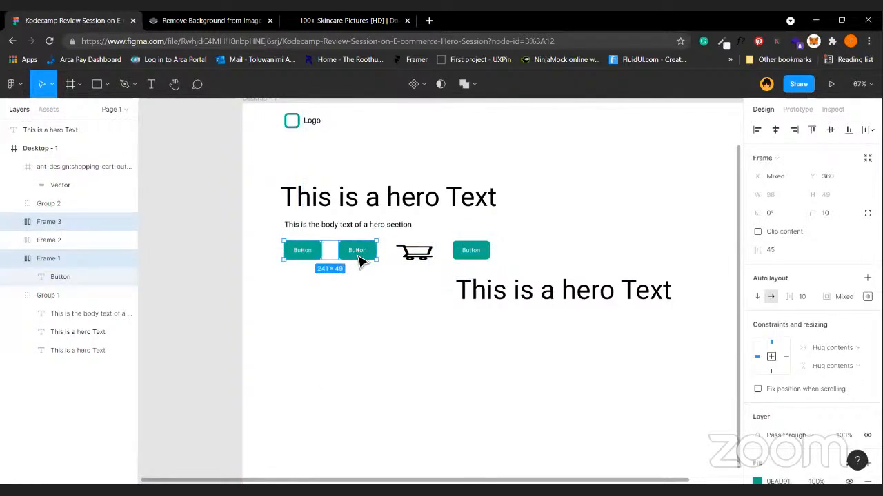
left_click(423, 260, "shift")
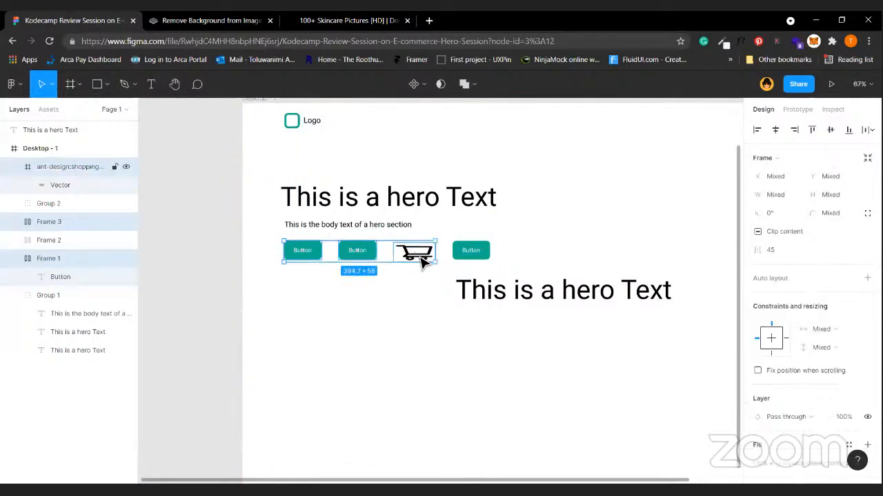
left_click(407, 315)
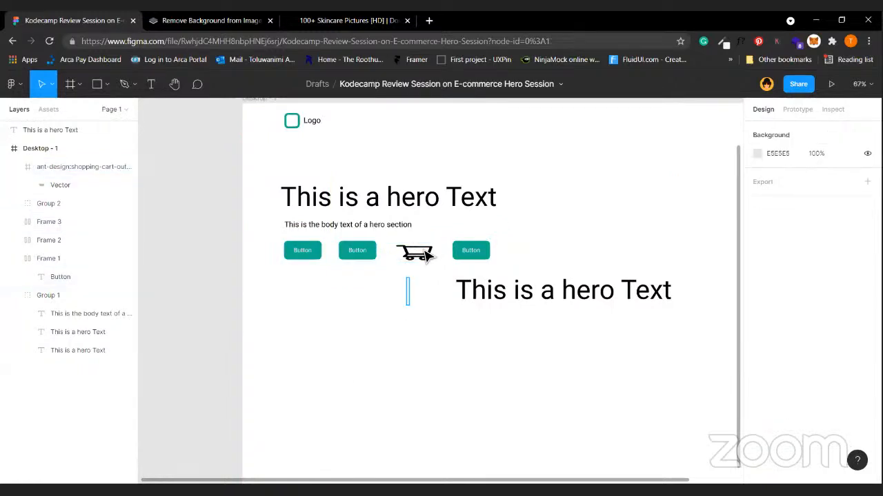
left_click(414, 253)
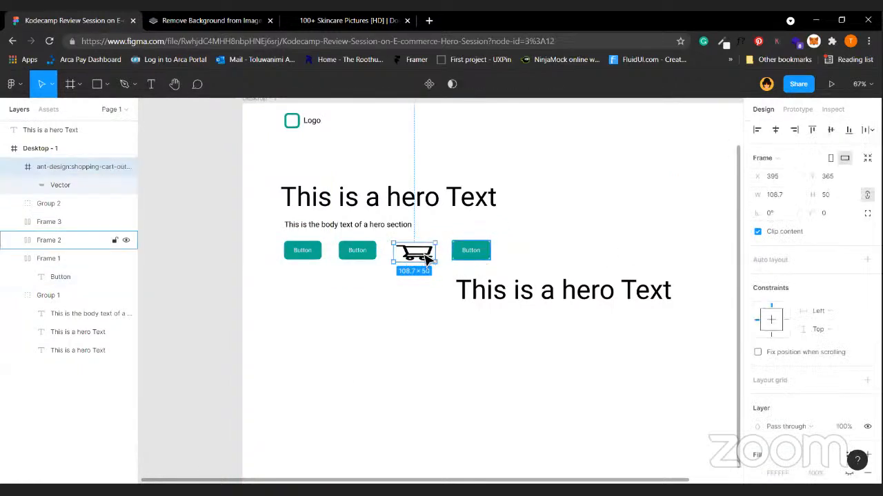
Measure the cart's distance to the third button, then pick out the cart icon.
key("alt")
left_click(534, 295)
left_click(535, 297)
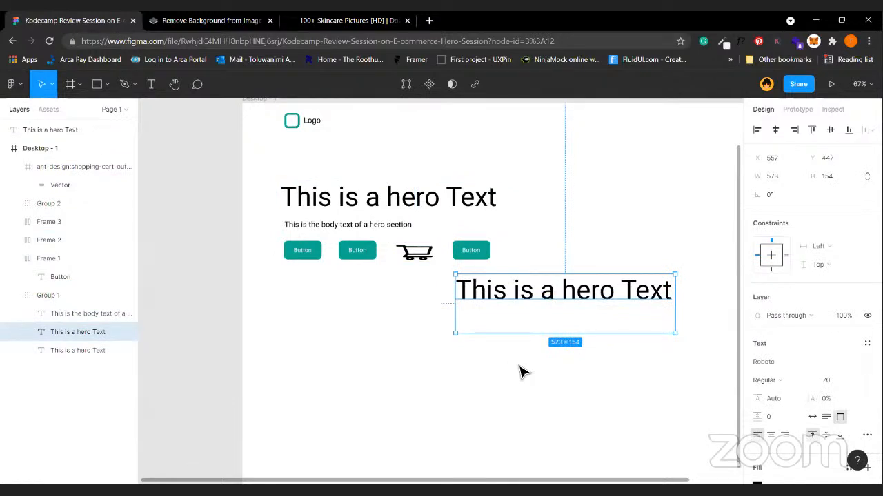
left_click(420, 253)
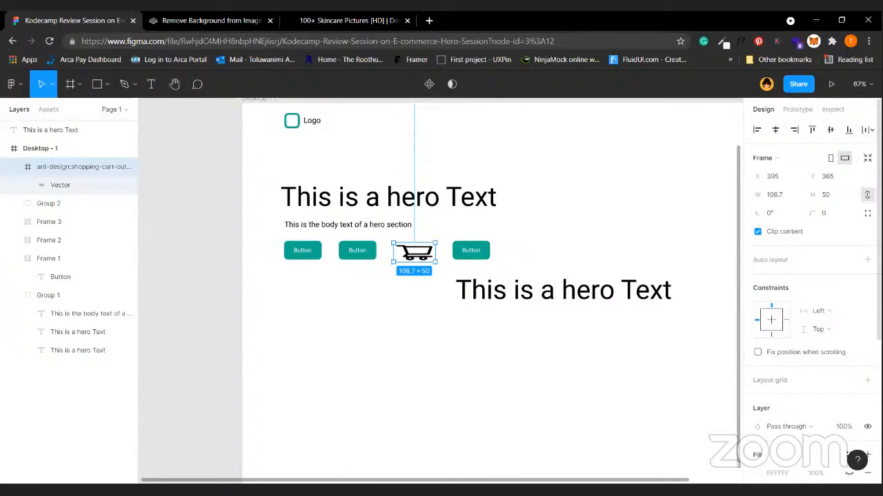
Unlock the cart icon's proportions and set its width to 109, making it 109×50.
left_click(867, 194)
left_click_drag(762, 195, 760, 194)
left_click_drag(812, 195, 816, 200)
left_click(787, 198)
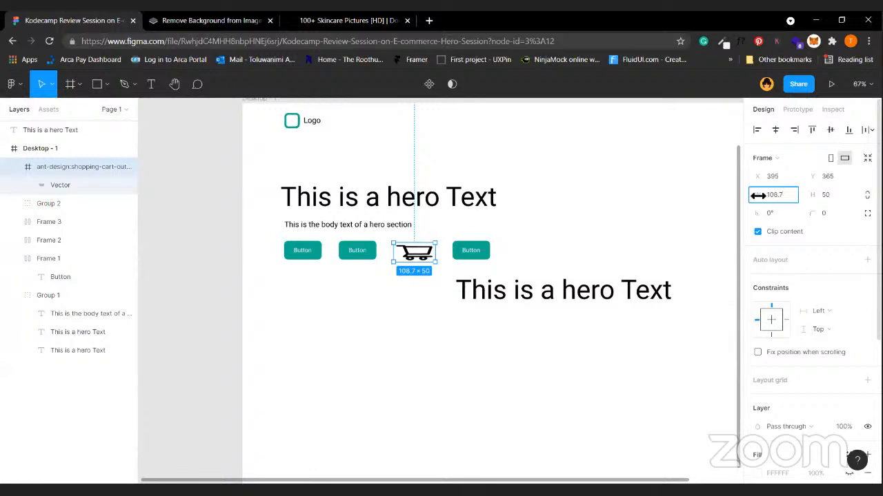
left_click_drag(758, 195, 759, 196)
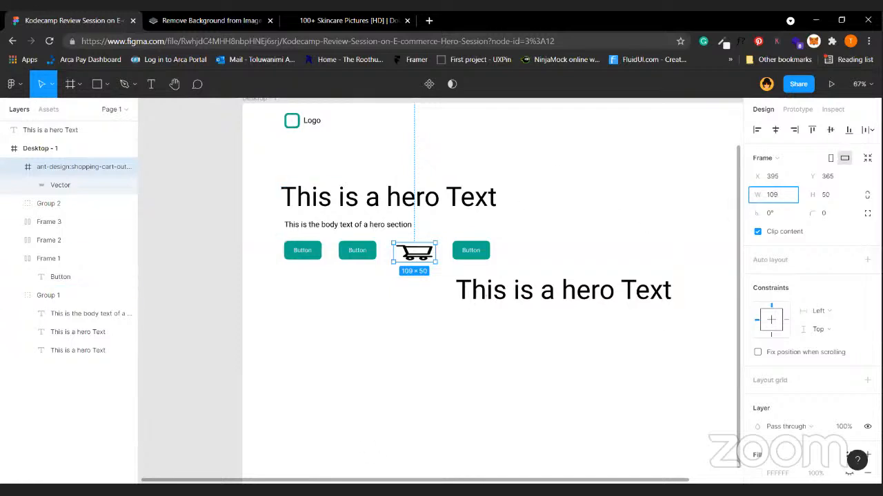
left_click(449, 374)
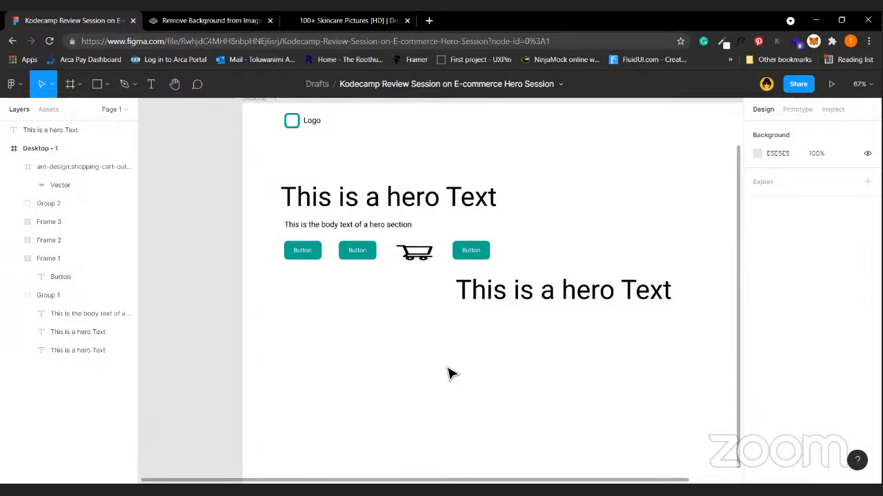
left_click(418, 260)
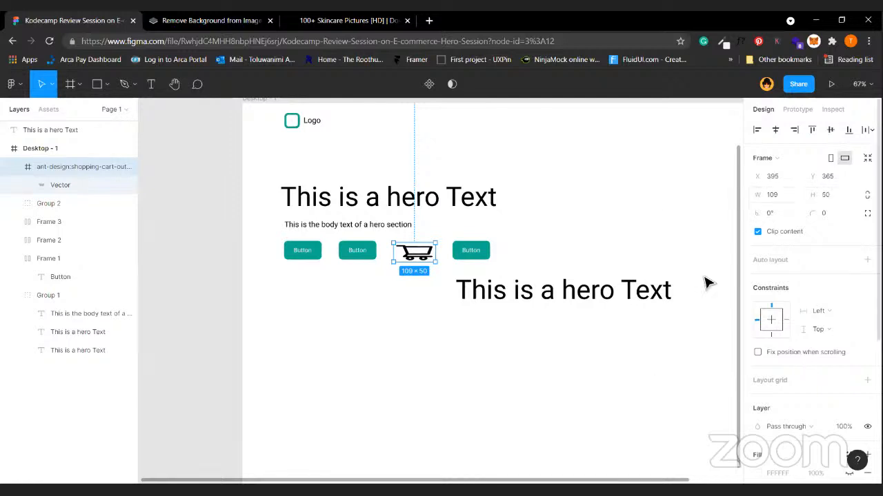
key("Escape")
left_click(497, 295)
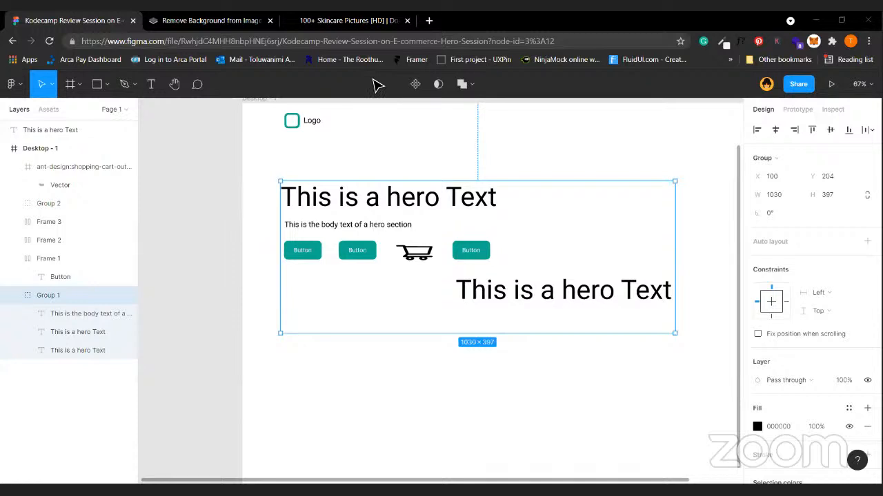
Ungroup the group holding the hero texts with Ctrl+Shift+G.
left_click(462, 401)
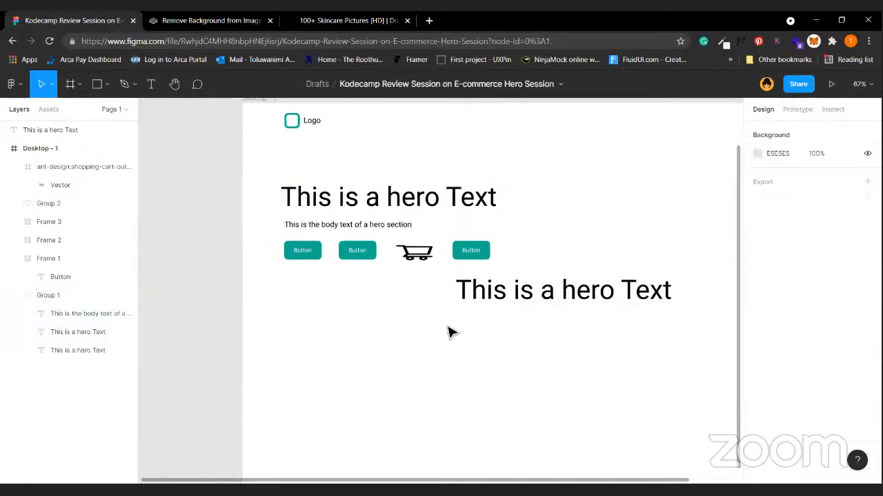
scroll(450, 333, "down", 3)
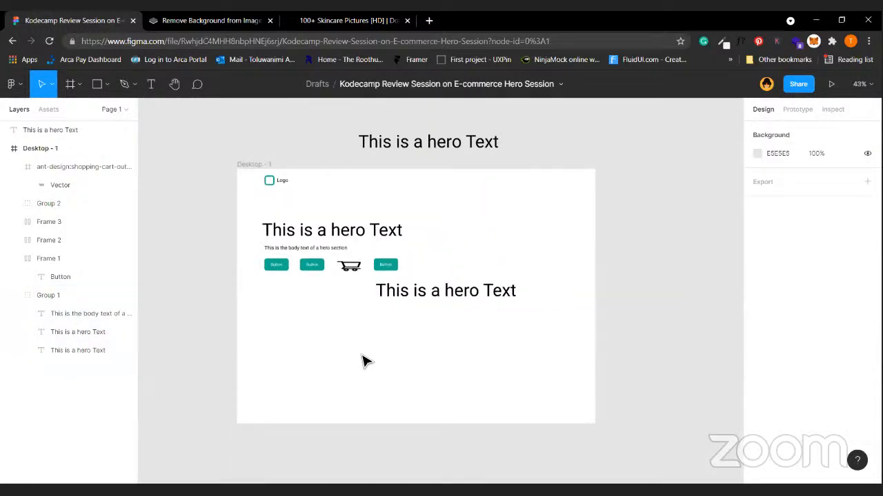
left_click(381, 228)
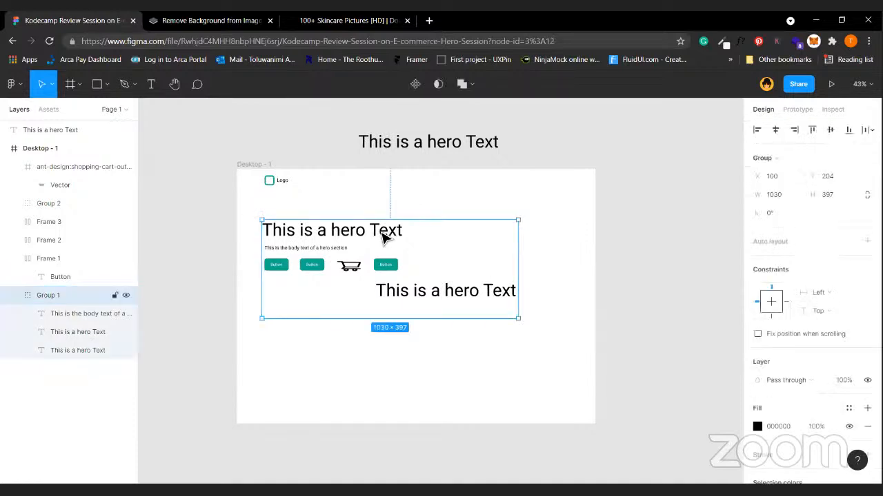
key("ctrl+shift+g")
Delete the lower duplicate hero heading.
left_click(293, 385)
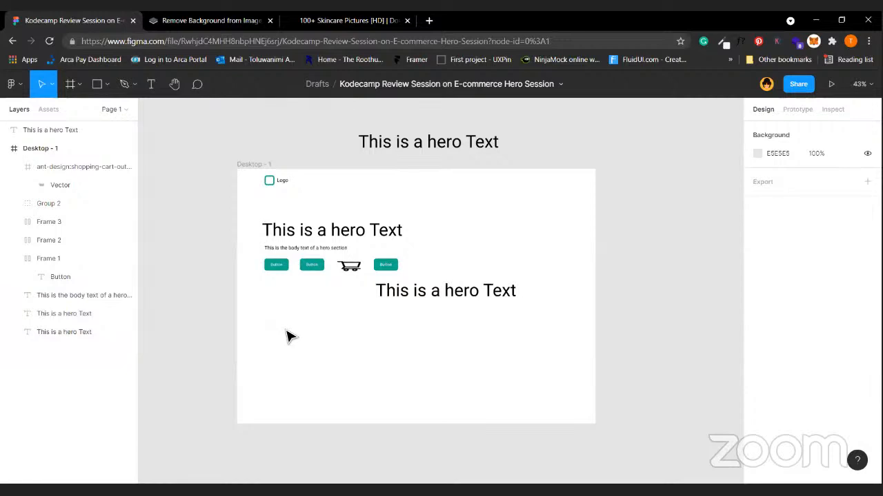
left_click(347, 233)
left_click(328, 375)
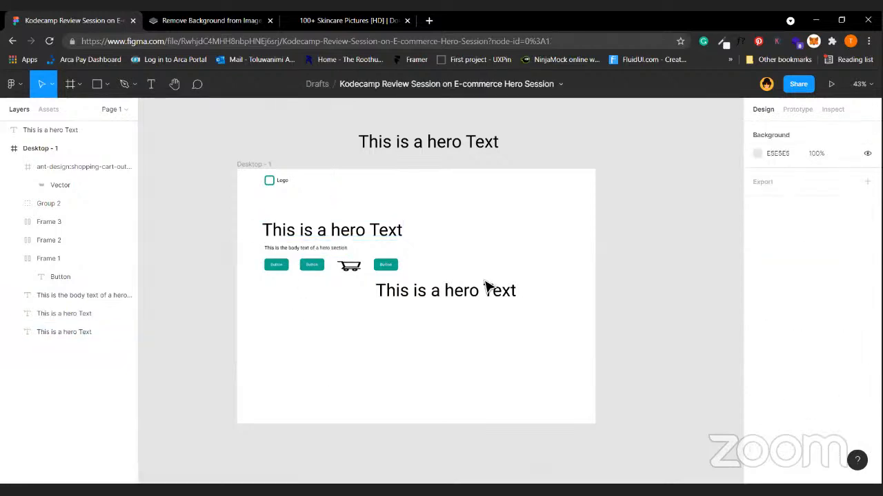
left_click(474, 295)
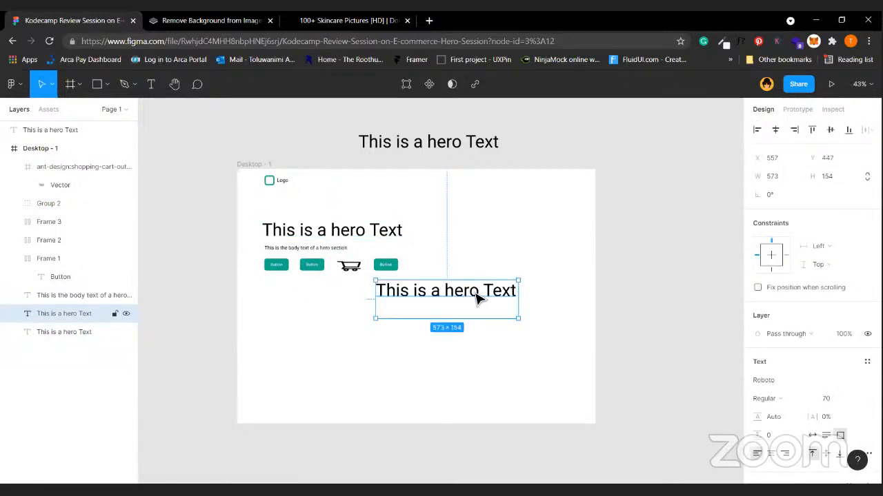
key("Delete")
Delete the shopping-cart icon and the two extra buttons, leaving one teal button.
left_click(349, 265)
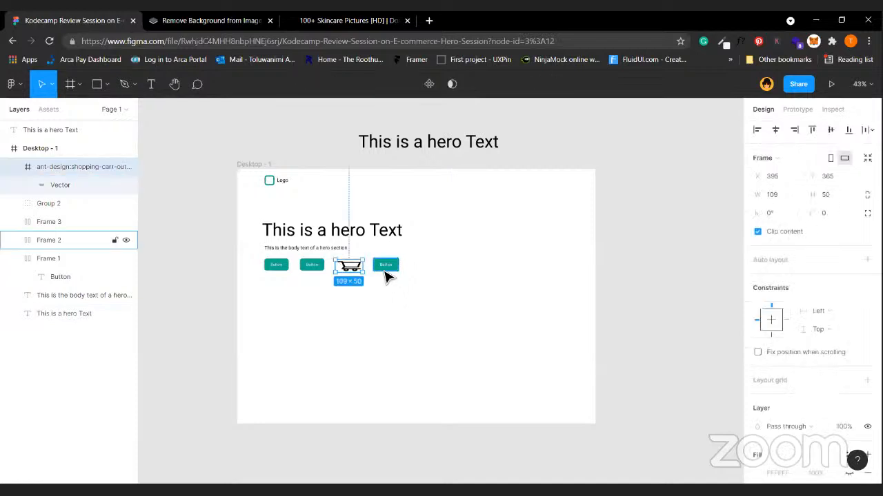
left_click(386, 273, "shift")
left_click(317, 269, "shift")
key("Delete")
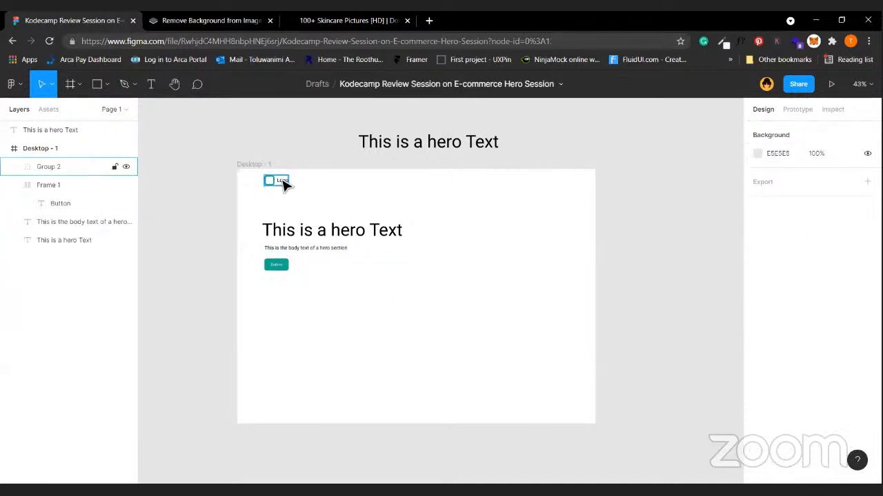
scroll(435, 332, "up", 1)
scroll(440, 337, "up", 1)
scroll(500, 370, "down", 2)
Stack the hero heading and body text in a vertical auto-layout frame.
left_click(290, 253)
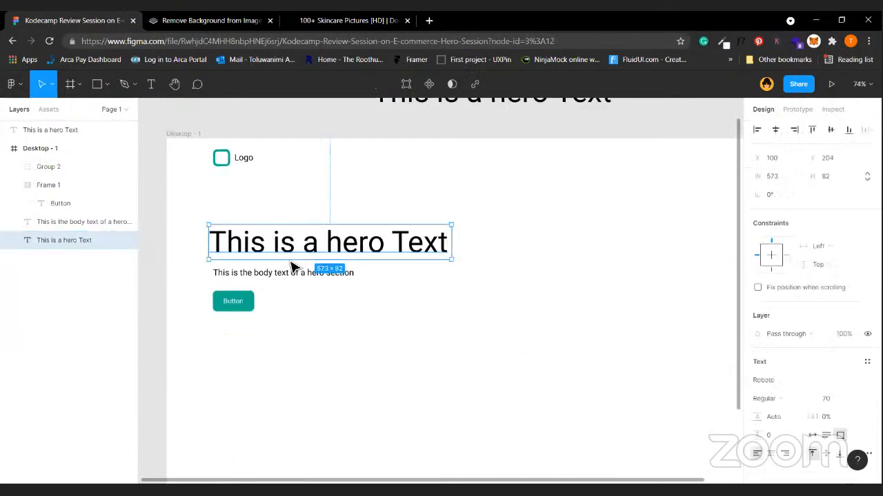
left_click(303, 275, "shift")
key("shift+a")
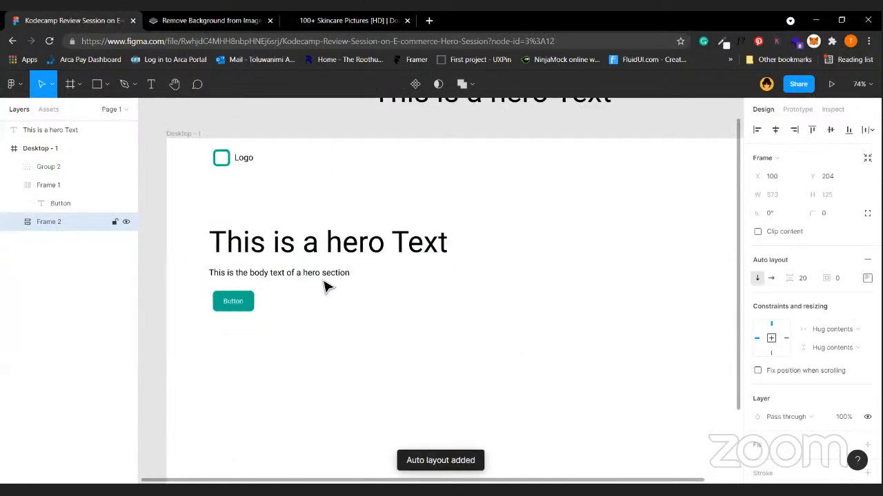
Wrap the teal button and the text block in a second auto-layout frame with 31 spacing.
left_click(231, 315)
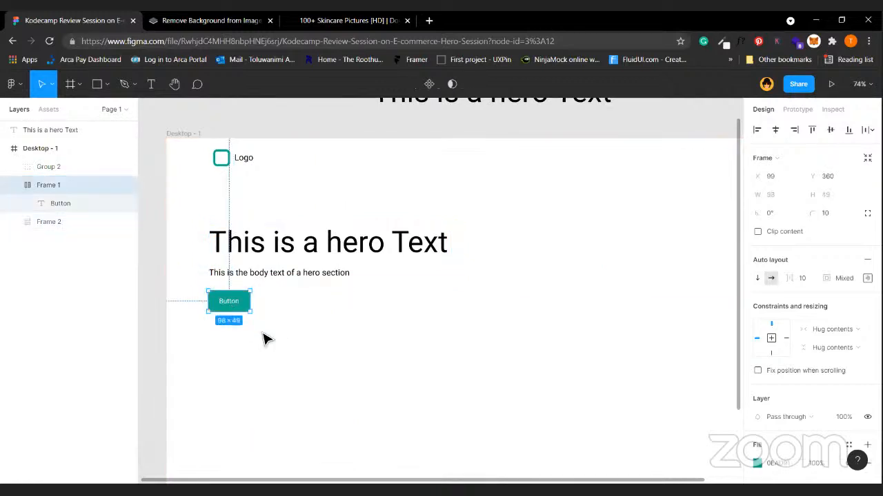
left_click(308, 268, "shift")
key("shift+a")
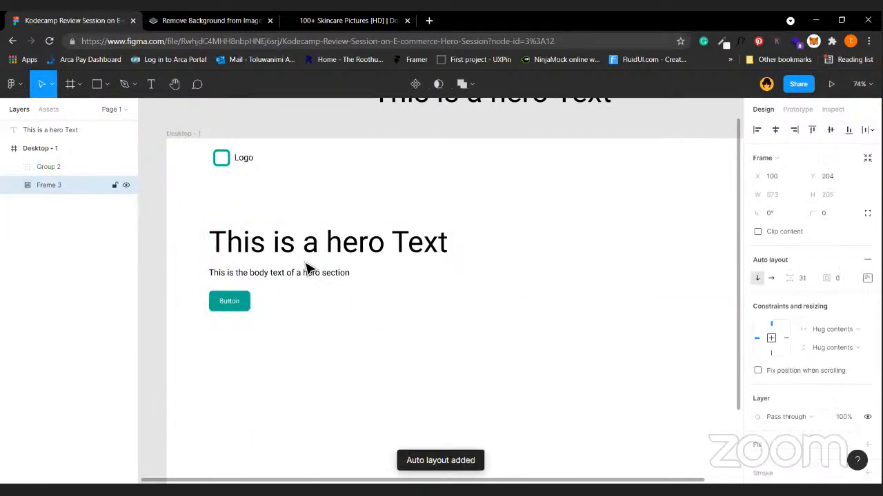
left_click(329, 337)
key("shift+1")
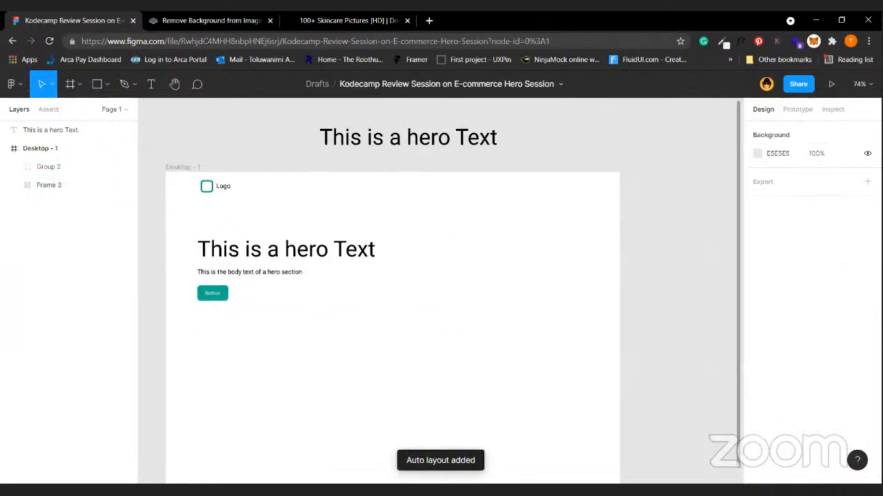
Select the logo group with the hero content block to compare their alignment.
left_click(280, 280)
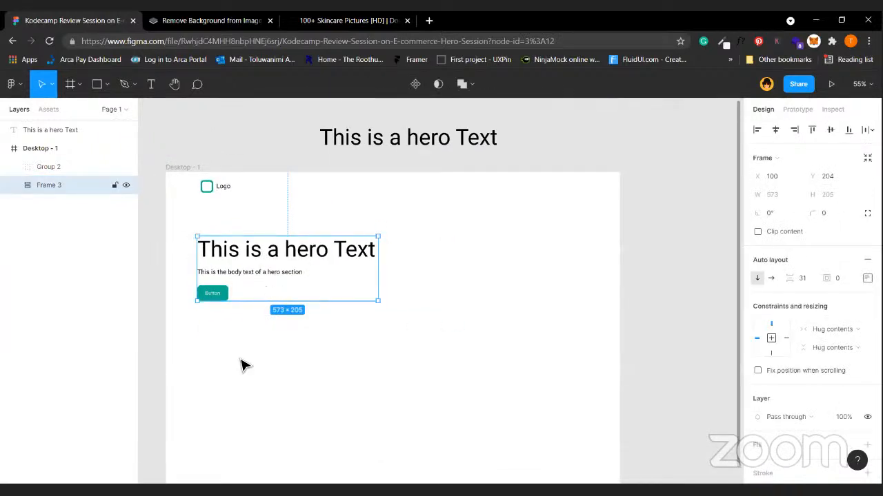
left_click(222, 191)
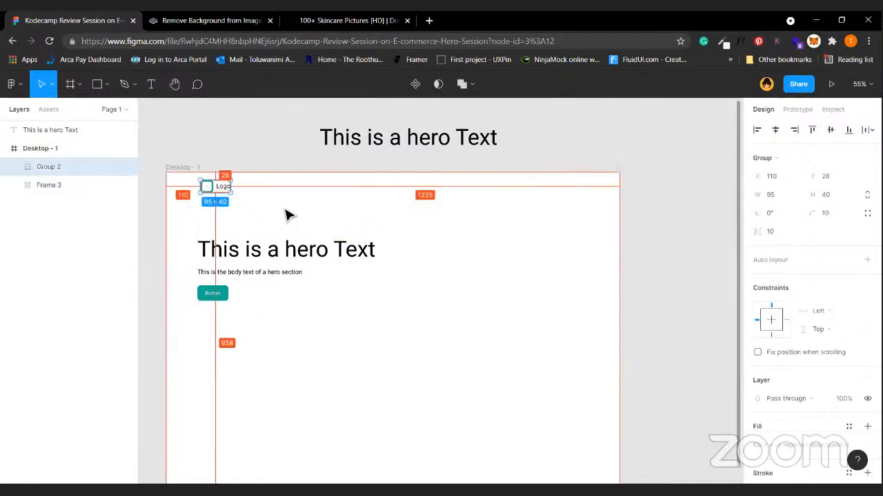
left_click(234, 261, "shift")
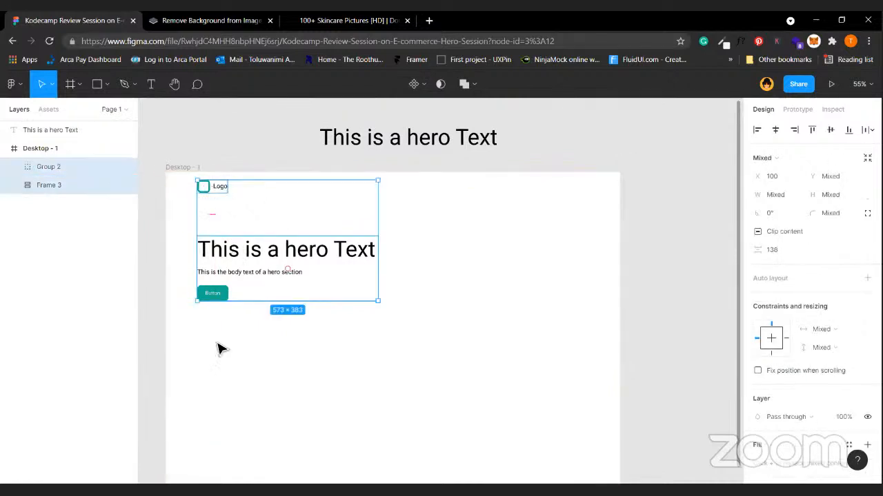
left_click(348, 384)
scroll(348, 384, "up", 3)
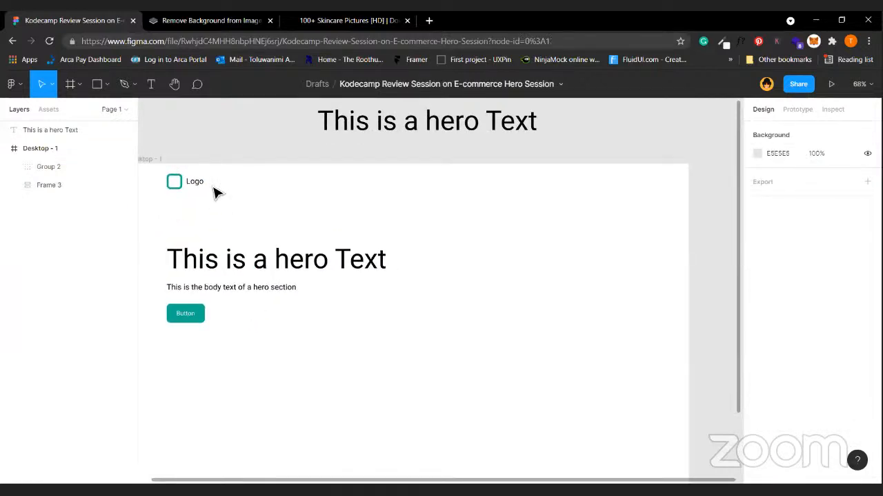
scroll(216, 196, "left", 2)
left_click(196, 166)
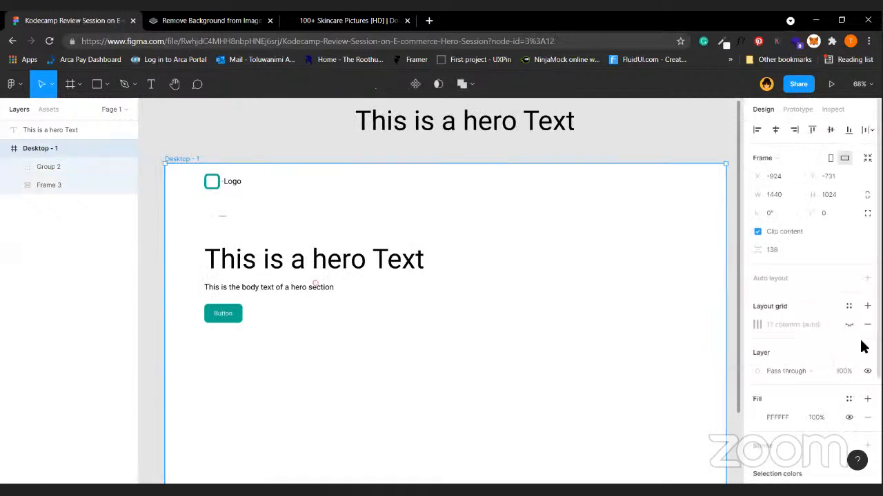
Add a 12-column layout grid to the Desktop - 1 frame behind the hero block.
left_click(867, 306)
left_click(381, 386)
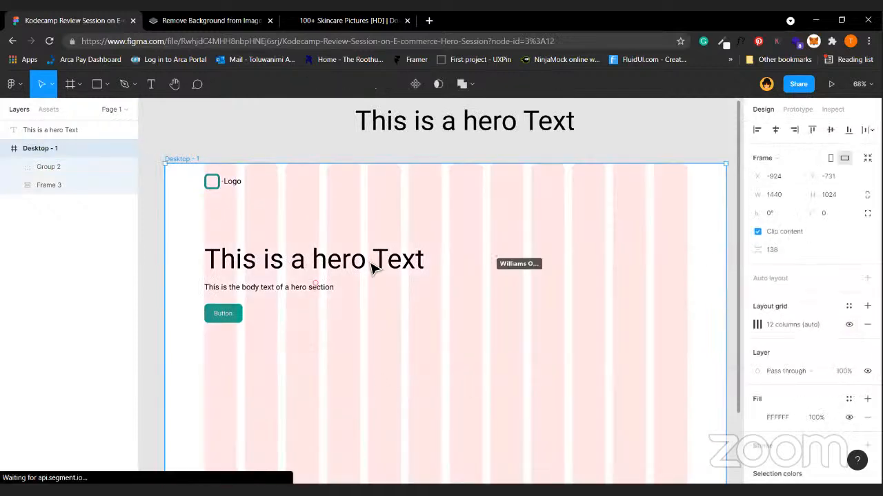
left_click(262, 290)
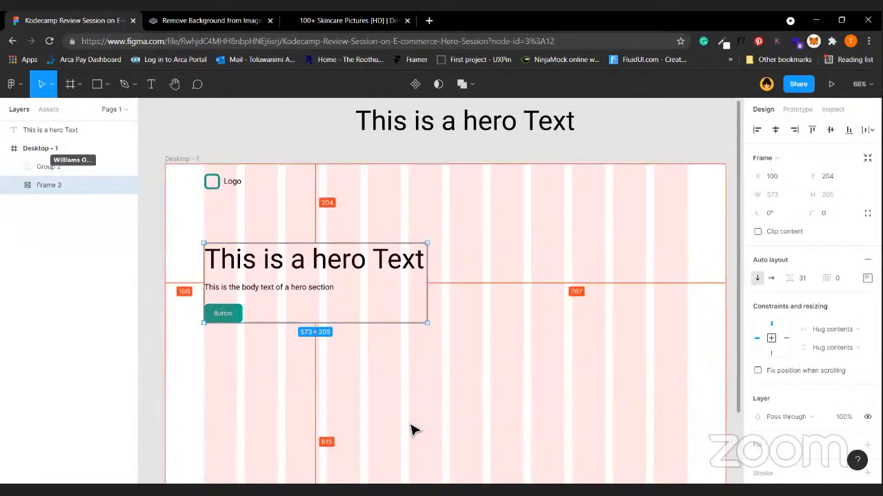
left_click(467, 421)
scroll(467, 422, "down", 3)
scroll(467, 421, "up", 1)
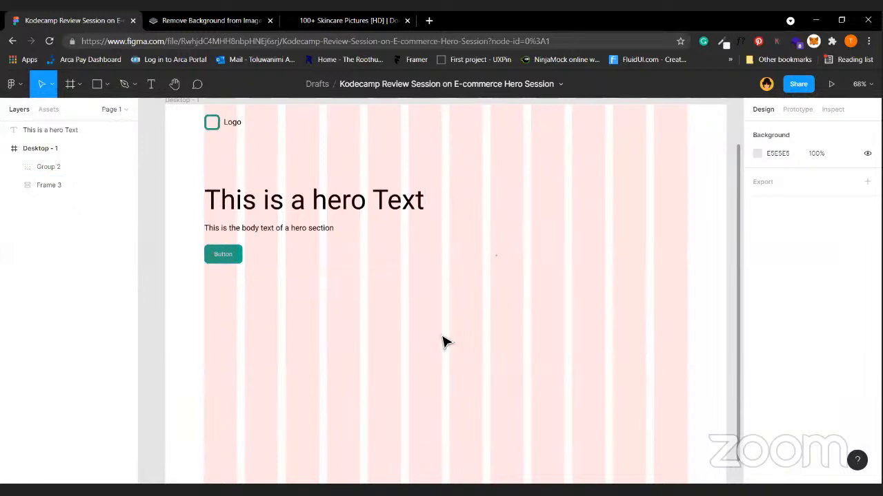
left_click(95, 83)
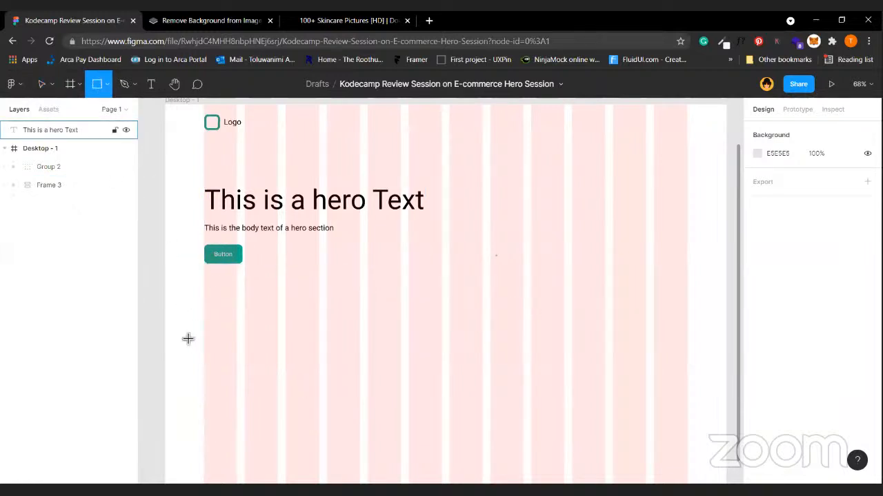
mouse_move(166, 324)
left_mouse_down()
mouse_move(752, 420)
mouse_move(606, 407)
mouse_move(613, 417)
left_mouse_up()
scroll(270, 380, "left", 5)
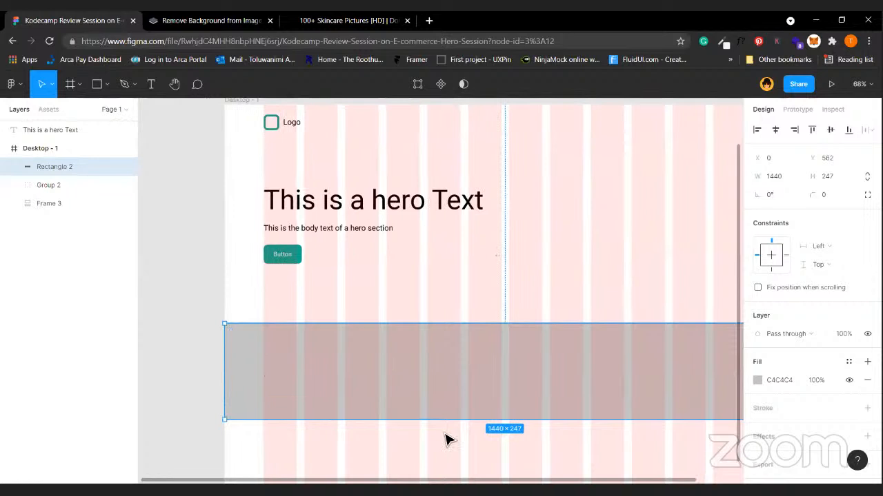
scroll(367, 433, "right", 2)
left_click(417, 302)
left_click(203, 407)
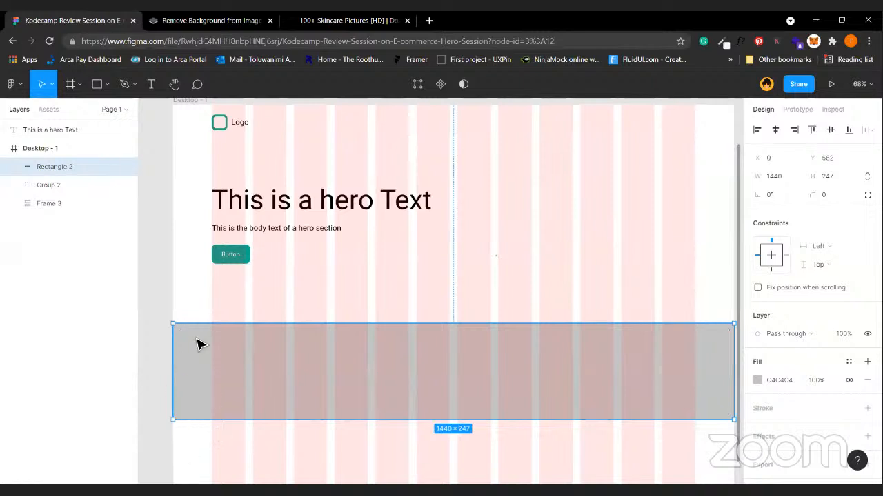
left_click(499, 239)
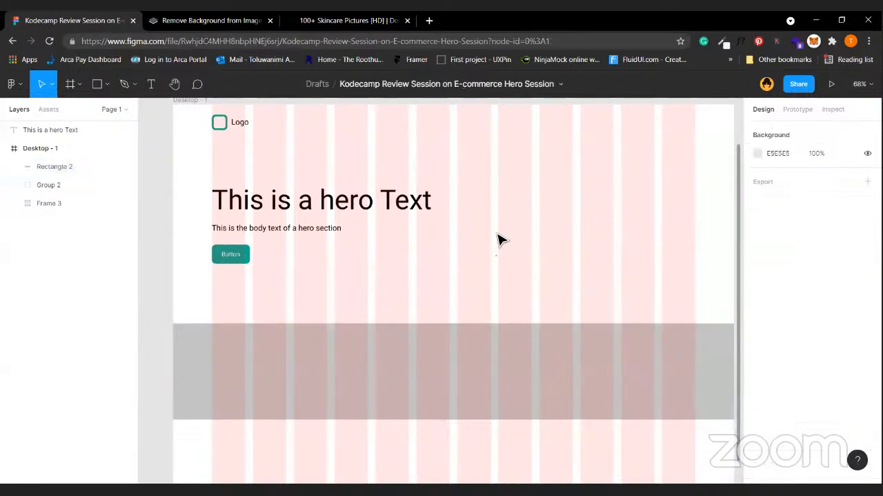
left_click(500, 352)
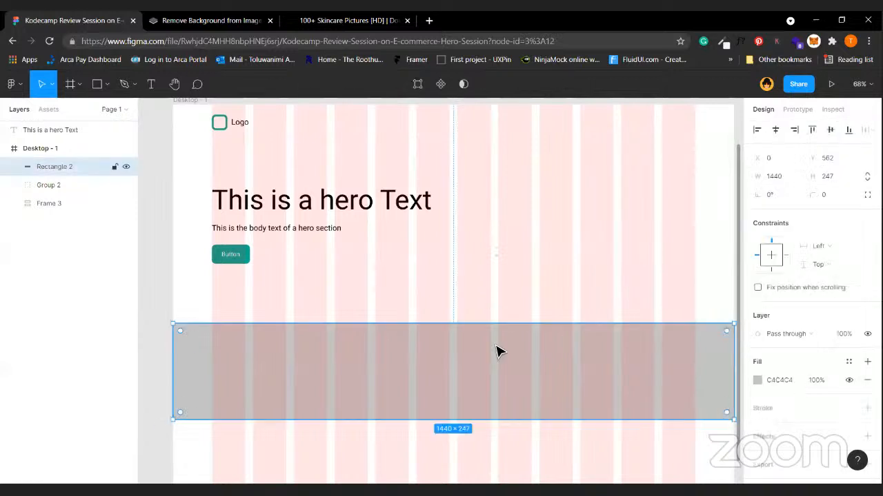
key("Delete")
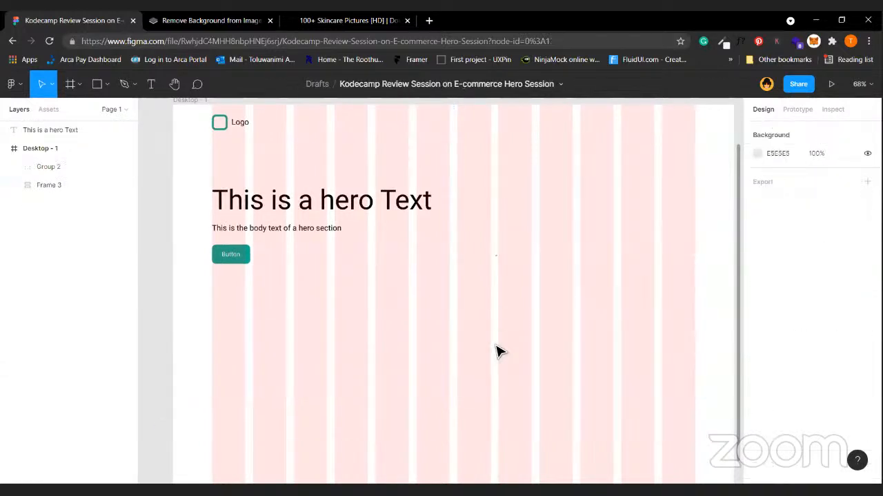
scroll(243, 278, "up", 2)
left_click(266, 253)
Draw a grey rectangle image placeholder to the right of the hero heading.
key("alt")
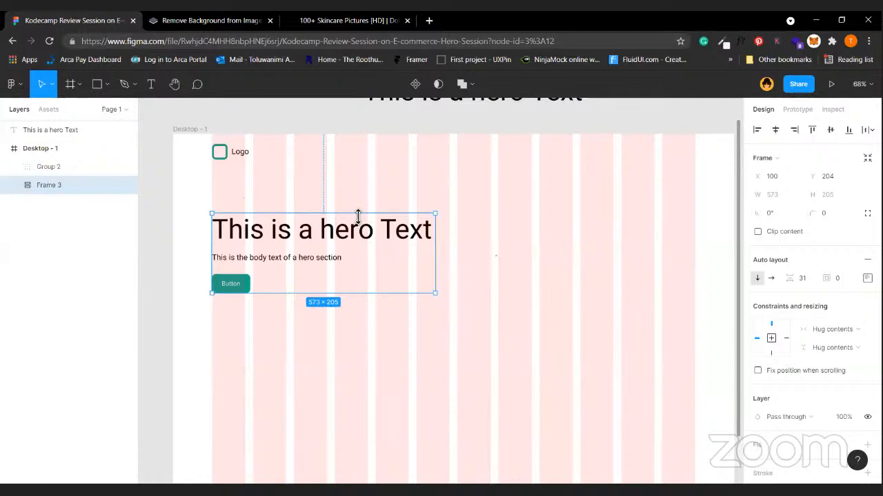
left_click(484, 246)
scroll(484, 246, "right", 1)
key("r")
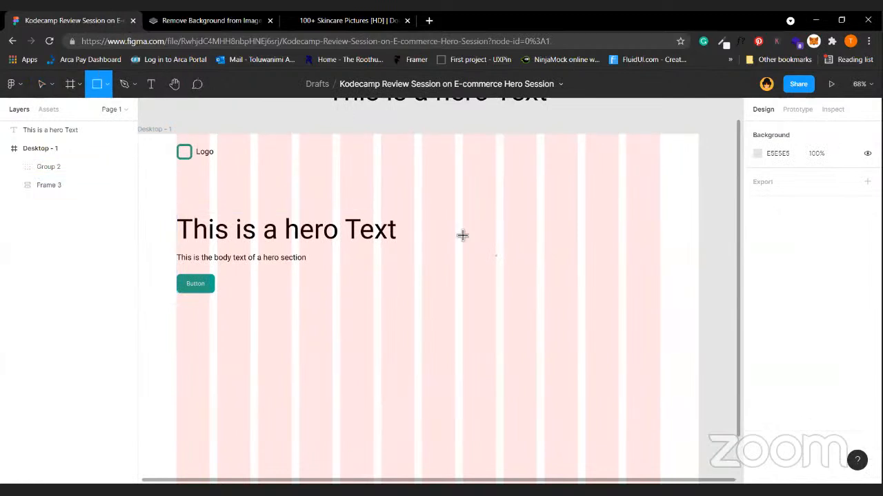
left_click_drag(462, 198, 636, 380)
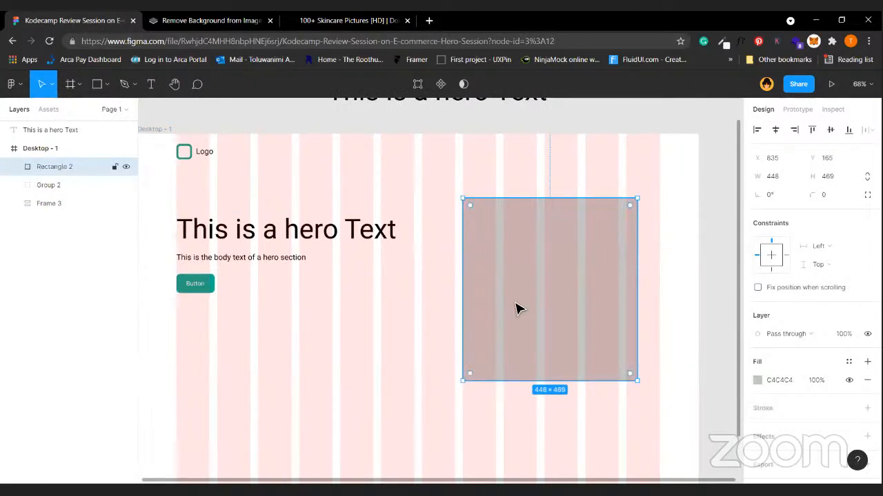
left_click(439, 324)
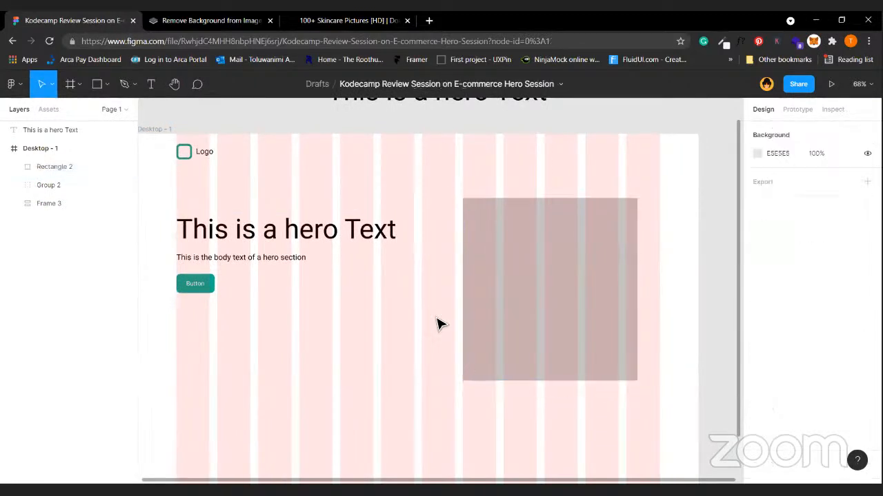
left_click_drag(607, 300, 641, 299)
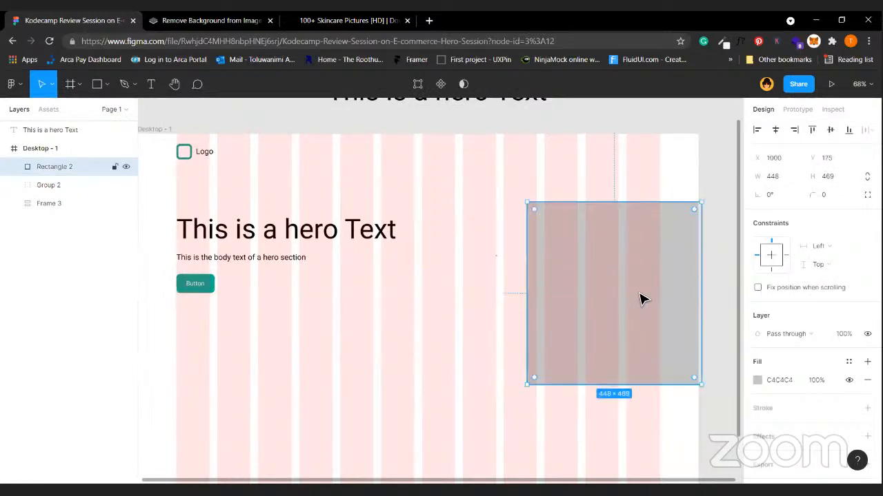
left_click(441, 317)
Move the placeholder up and left to X 892, Y 150 and check its edge distances.
scroll(441, 317, "left", 3)
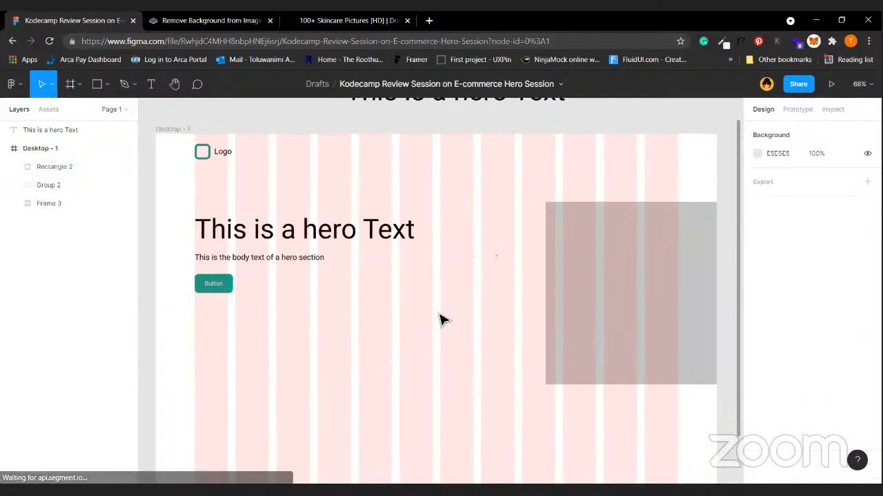
left_click(301, 232)
left_click(256, 304)
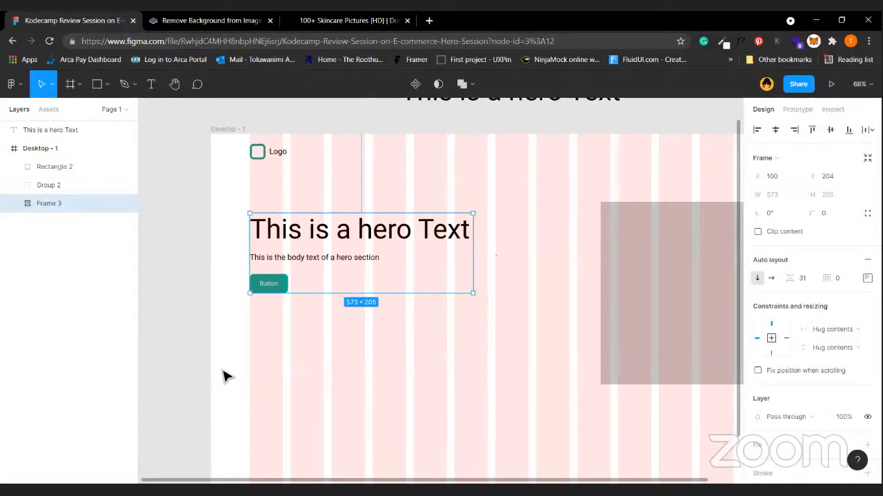
scroll(612, 273, "right", 2)
scroll(611, 274, "right", 5)
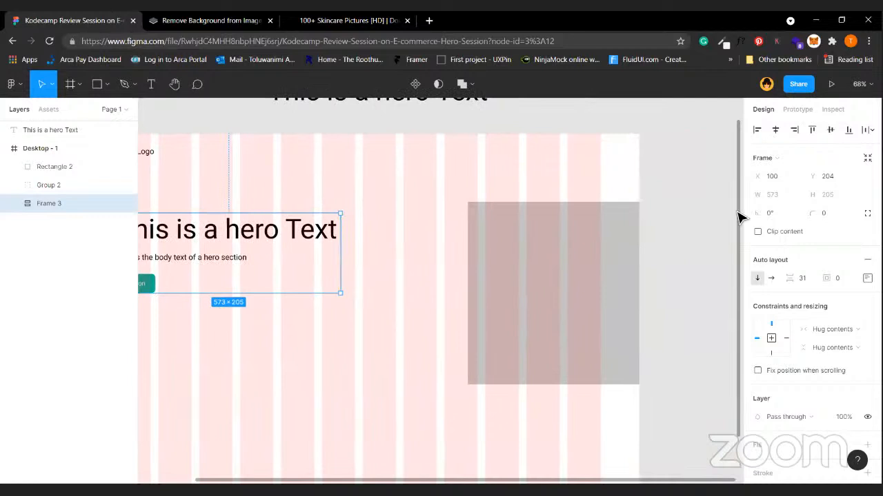
left_click(600, 283)
left_click_drag(551, 283, 538, 279)
key("alt")
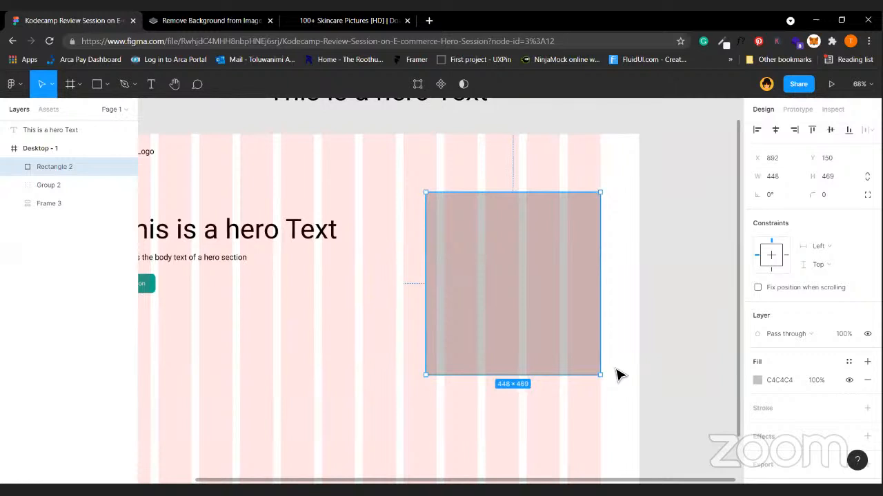
Recheck the placeholder's spacing to the frame edges against the hero text and logo.
scroll(617, 373, "left", 2)
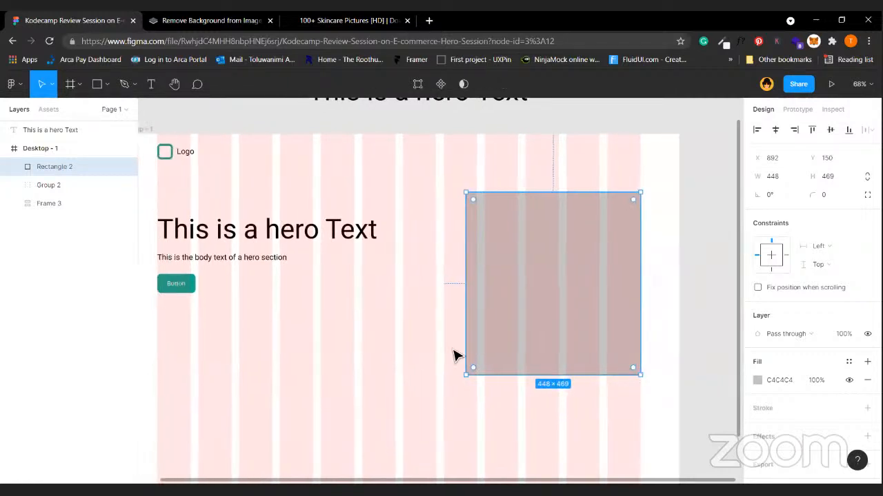
left_click(441, 292)
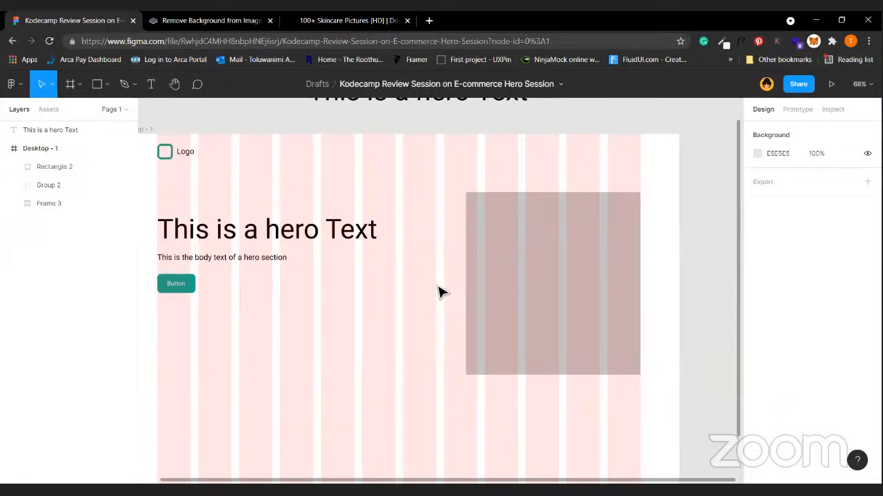
left_click(542, 311)
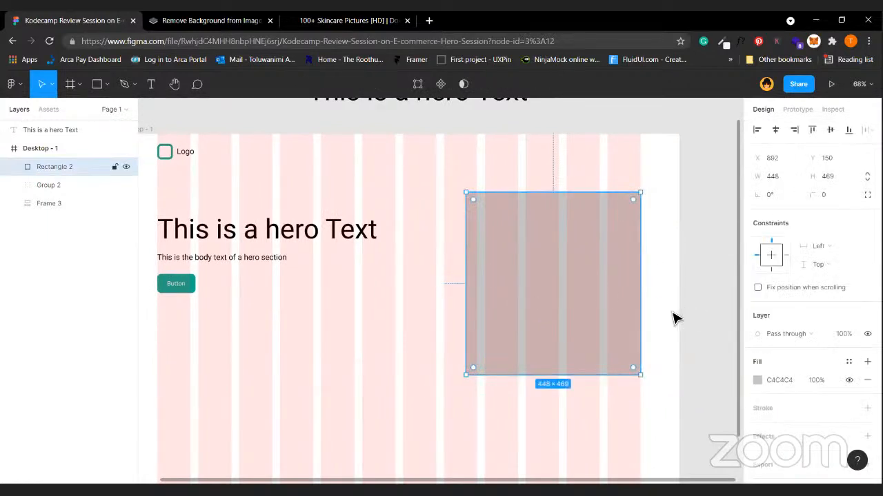
key("alt")
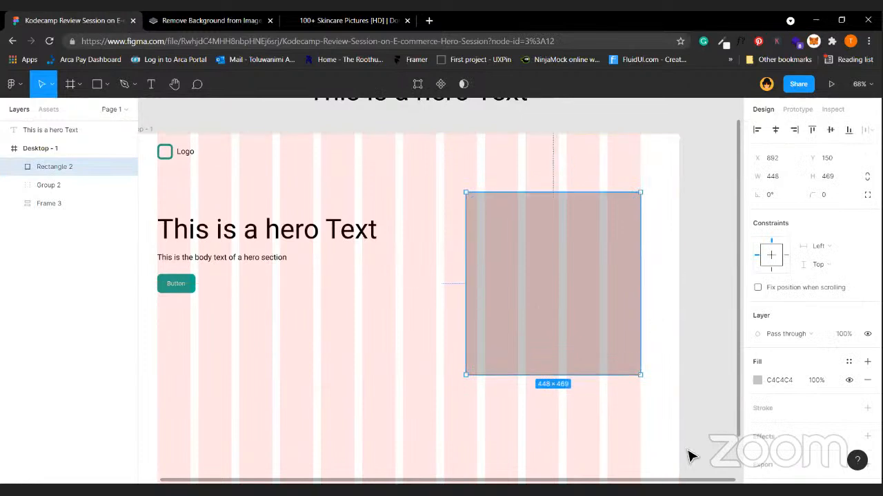
left_click(657, 285)
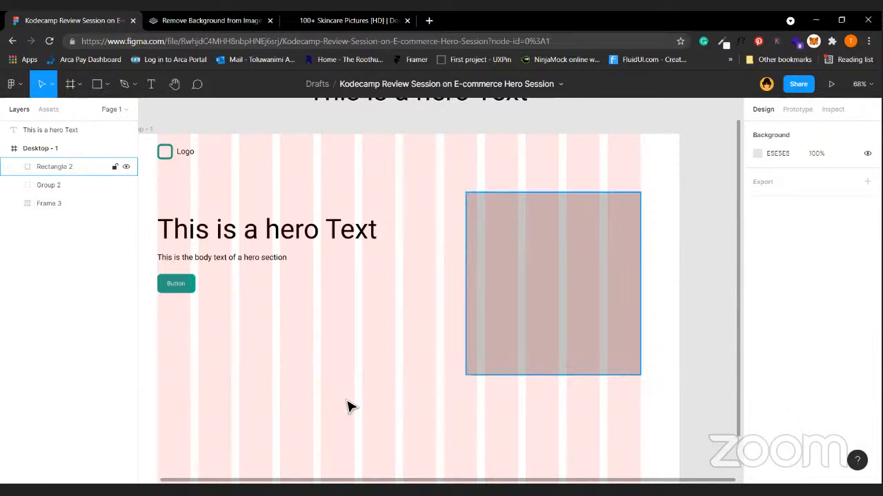
scroll(348, 406, "left", 2)
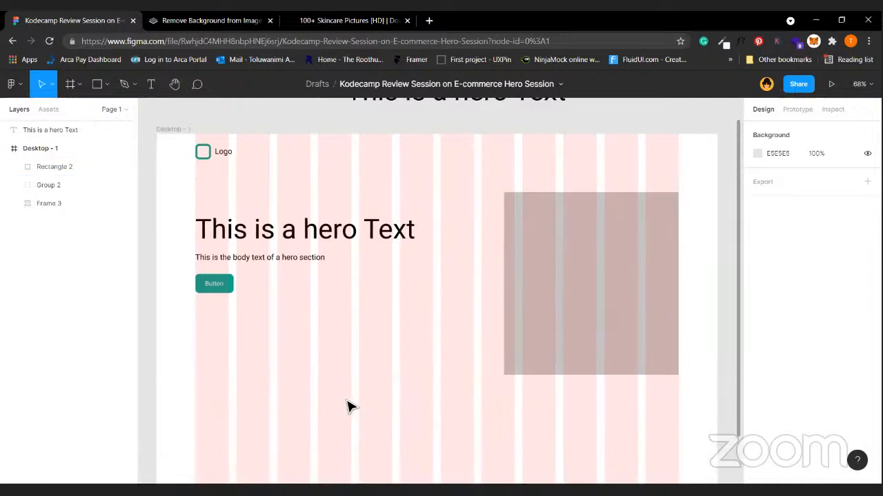
left_click(265, 234)
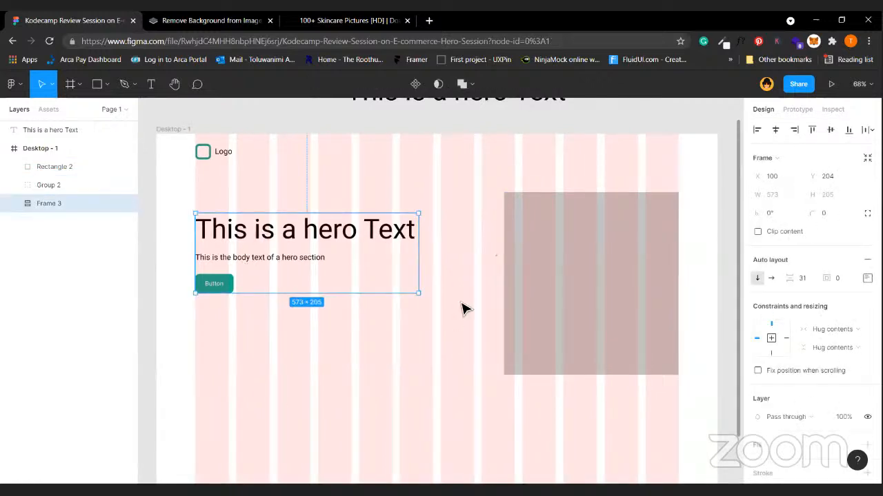
left_click(597, 331)
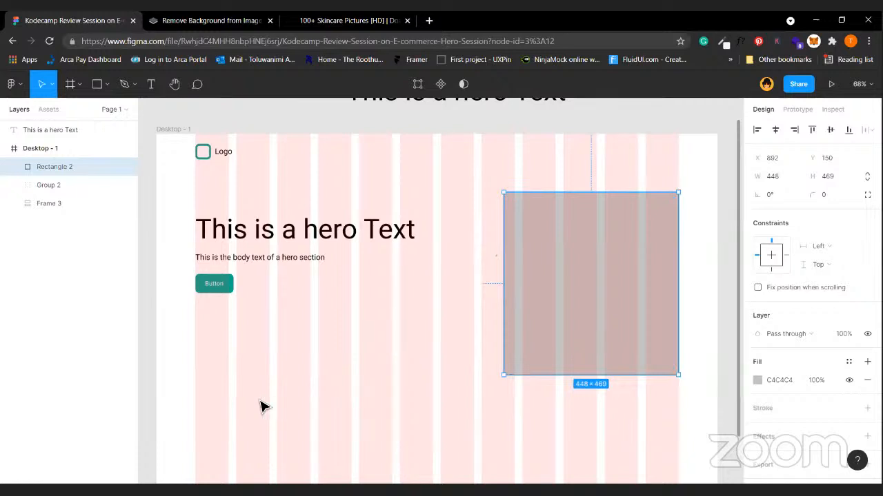
left_click(219, 147)
left_click_drag(220, 153, 669, 162)
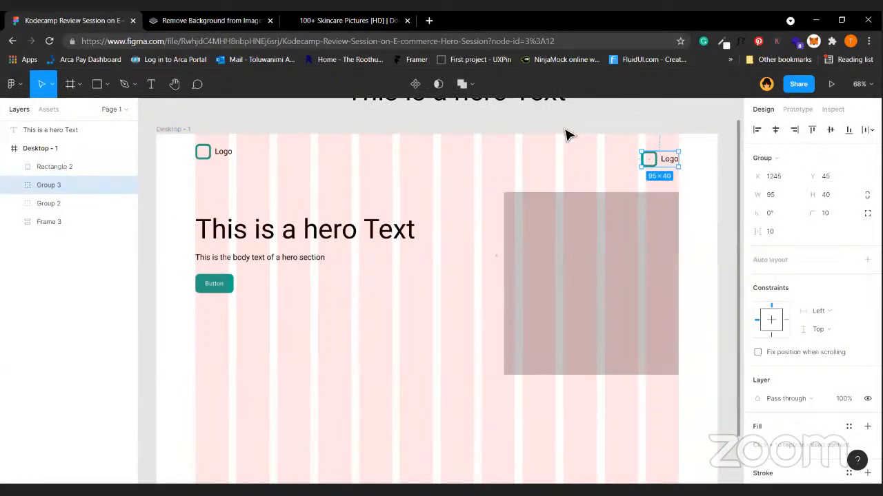
key("Delete")
left_click(309, 233)
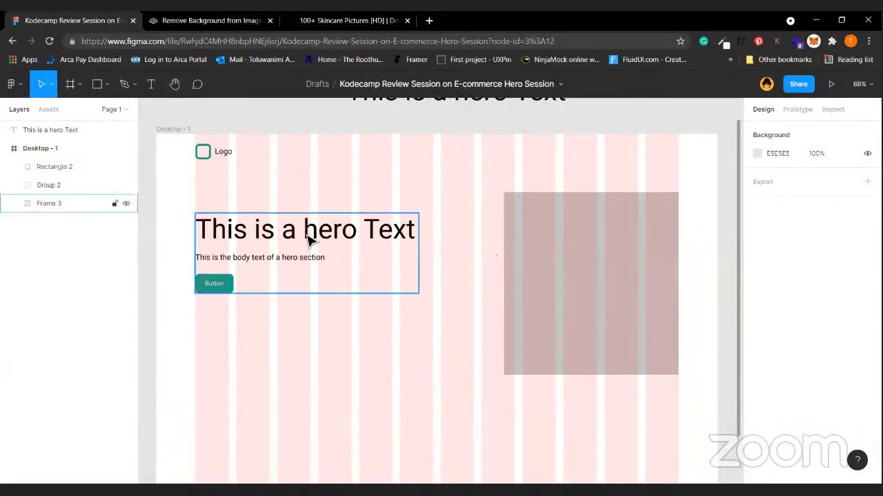
left_click(528, 331, "shift")
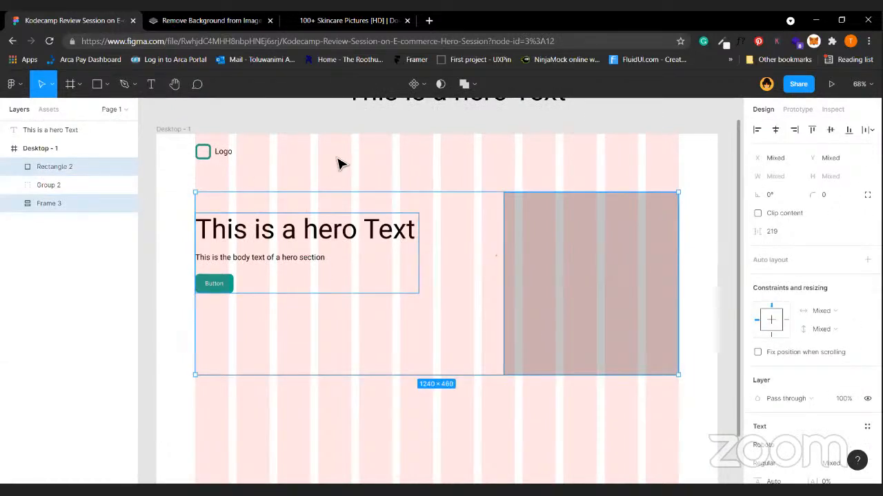
left_click(422, 158)
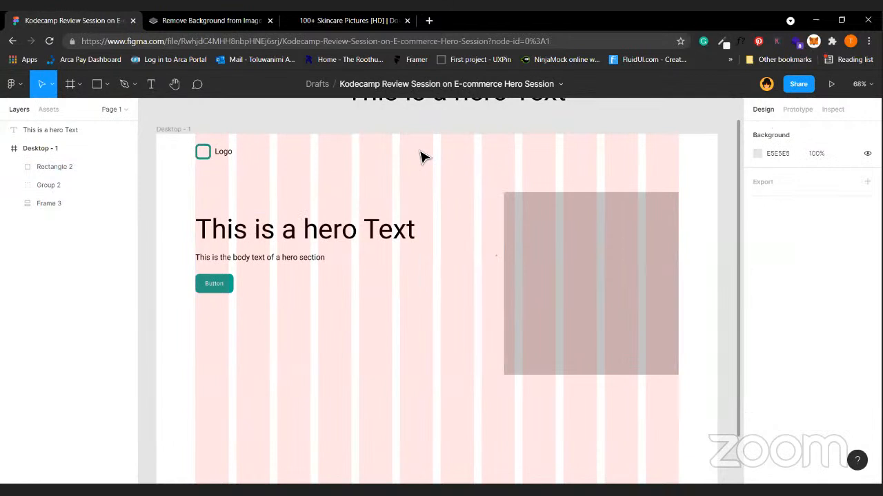
key("minus")
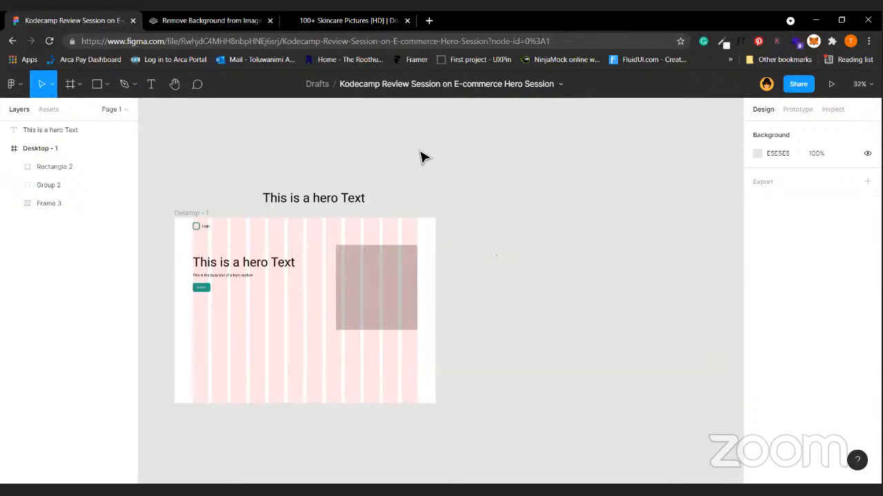
scroll(420, 151, "up", 5)
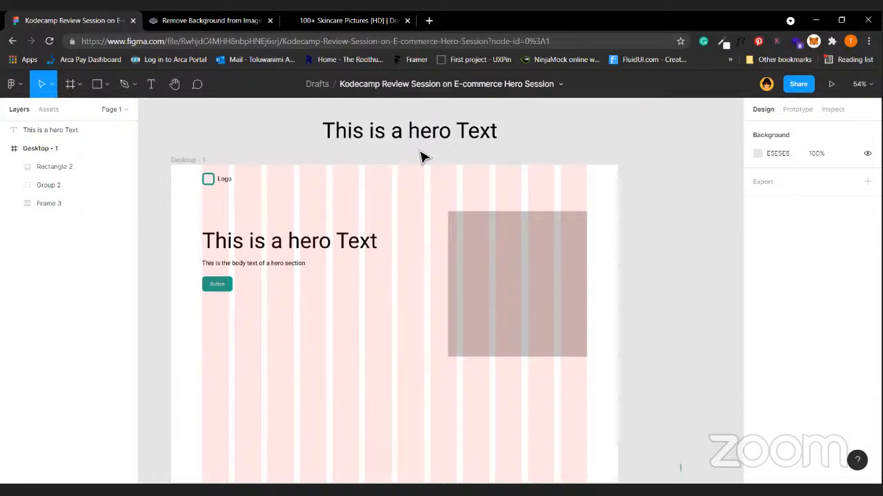
scroll(391, 347, "left", 3)
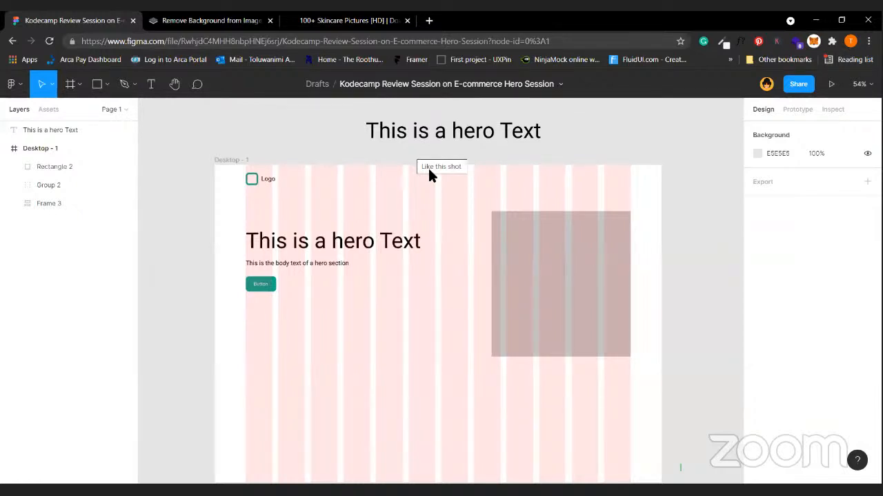
scroll(428, 169, "down", 3)
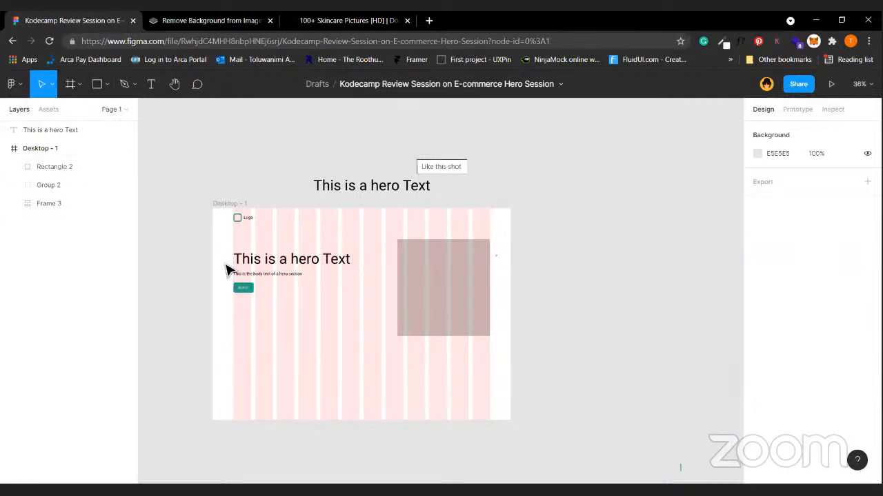
scroll(234, 257, "up", 3)
left_click(248, 262)
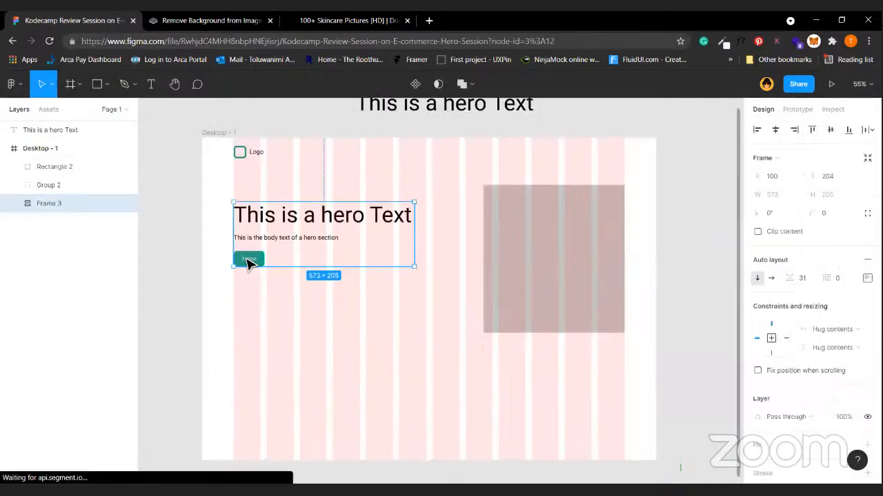
Copy the teal button below the hero text and turn the copy into a component.
left_click(248, 262)
left_click_drag(249, 264, 354, 353)
scroll(174, 333, "left", 1)
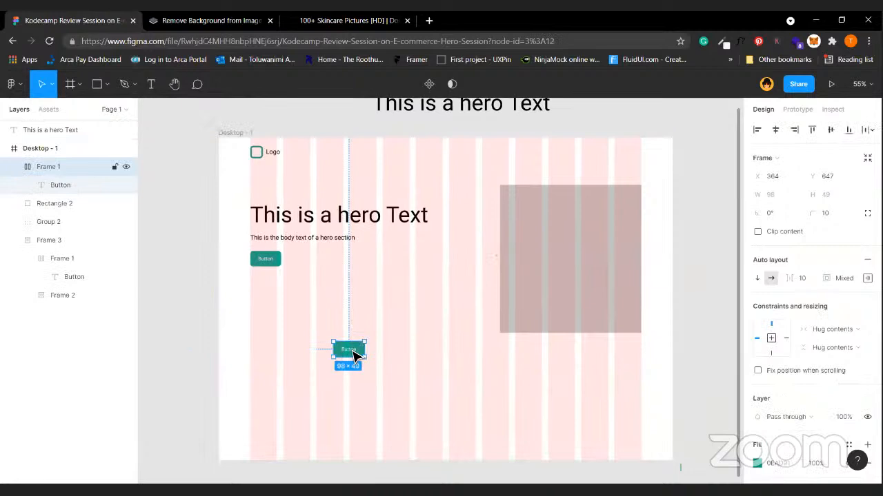
right_click(354, 353)
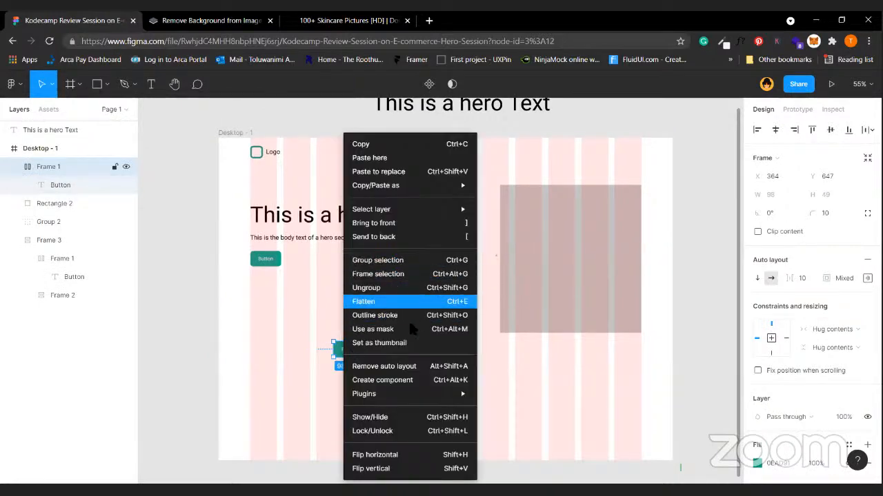
left_click(408, 380)
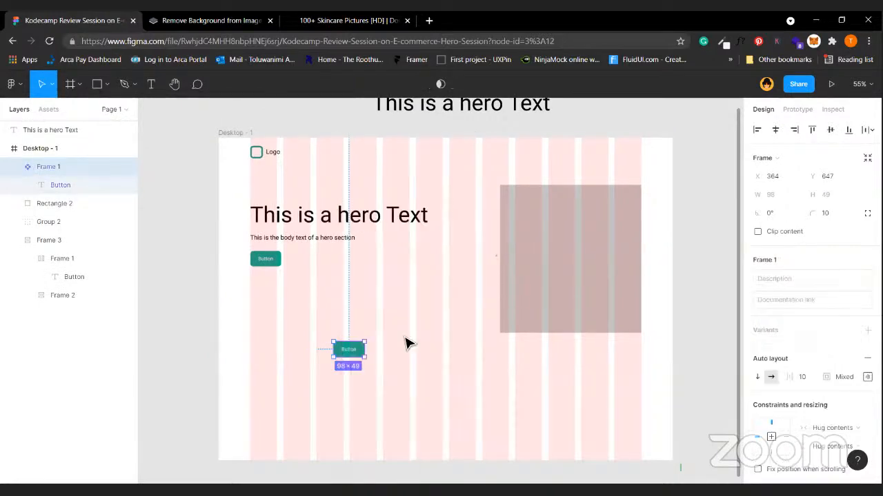
Name the component 'Main Button' and add a second variant.
double_click(68, 167)
type("M")
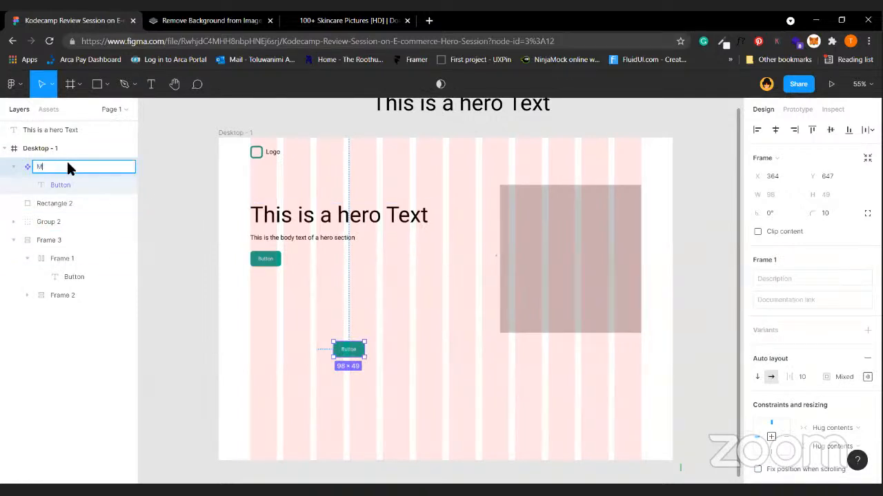
type("ain Button")
left_click(357, 350)
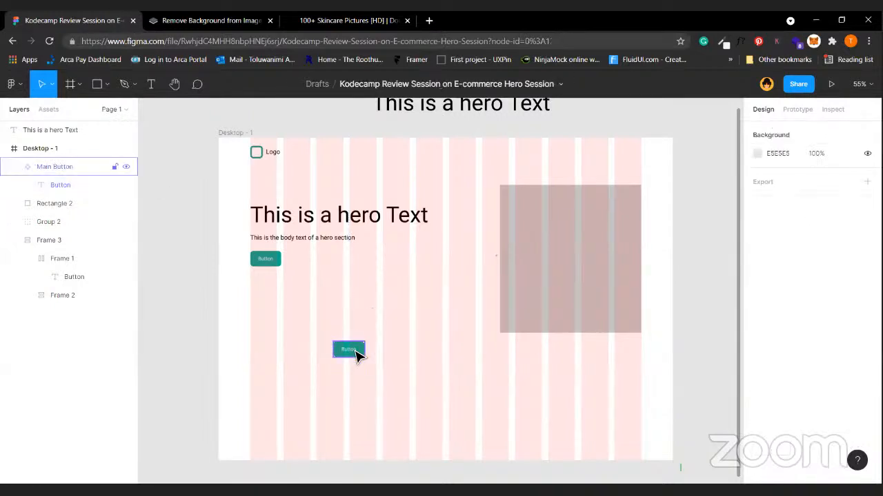
left_click(356, 352)
right_click(356, 352)
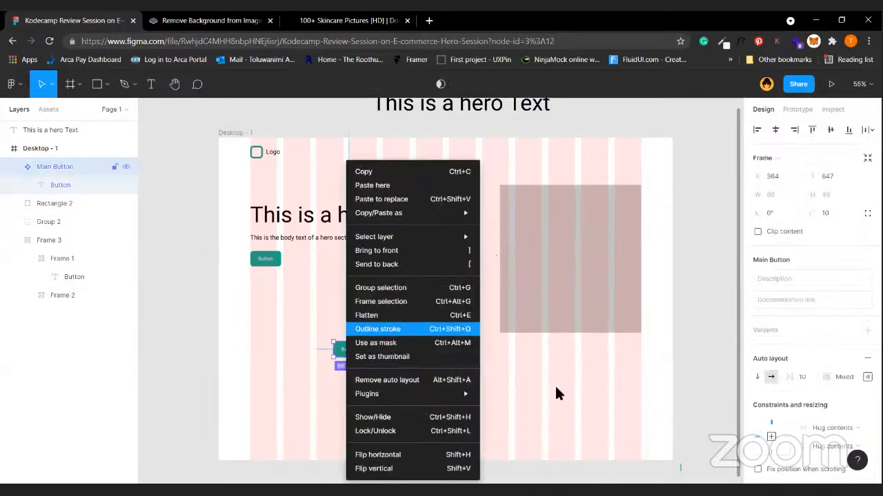
left_click(554, 414)
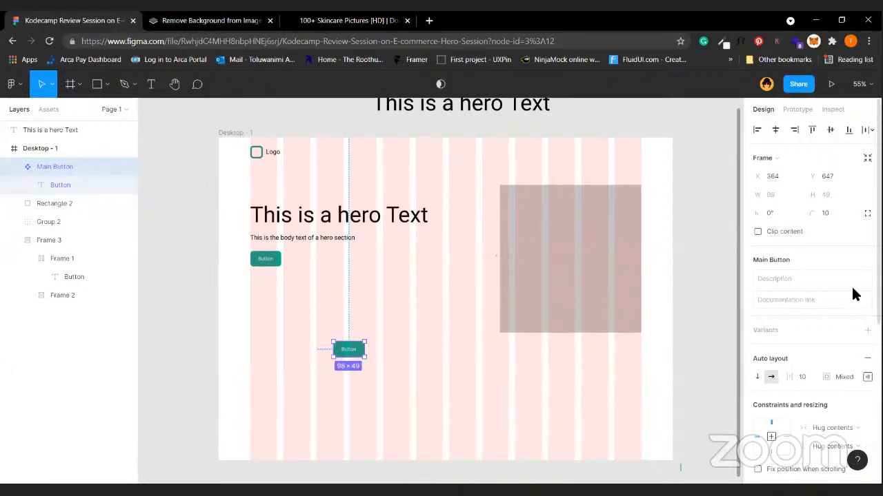
left_click(868, 330)
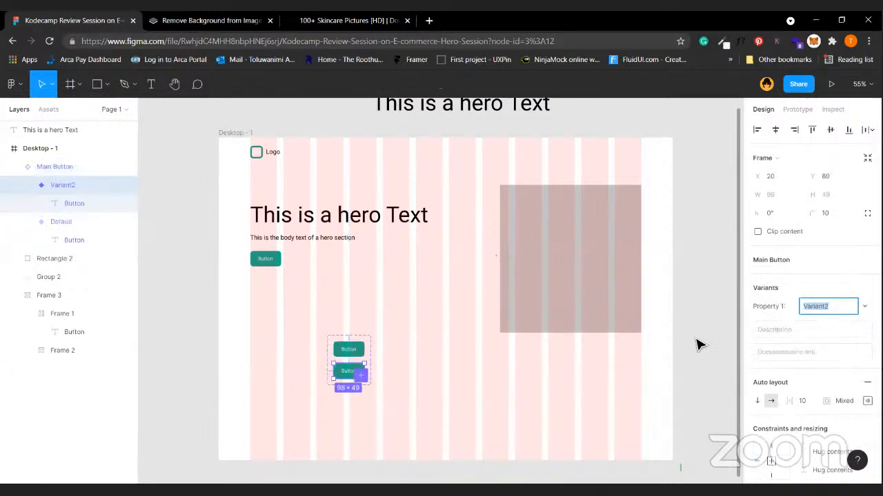
Give the second variant a black fill and name it Variant2.
scroll(793, 421, "down", 2)
scroll(793, 425, "down", 1)
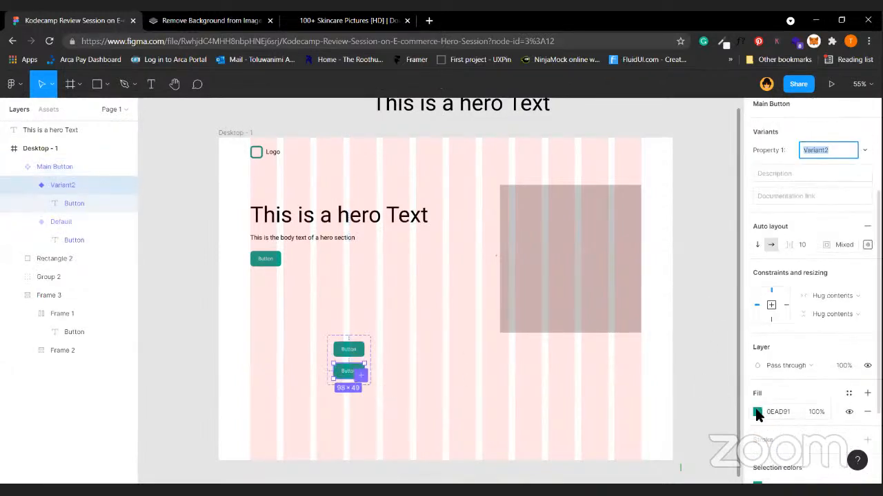
left_click(757, 412)
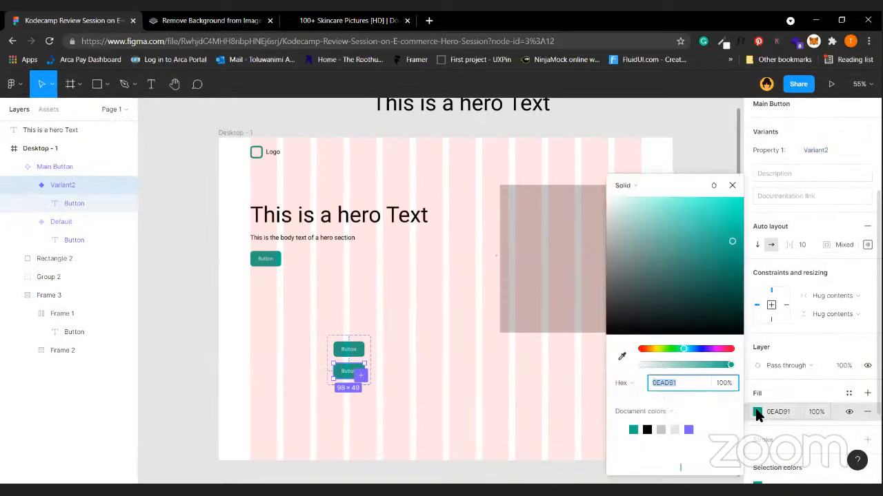
left_click(648, 431)
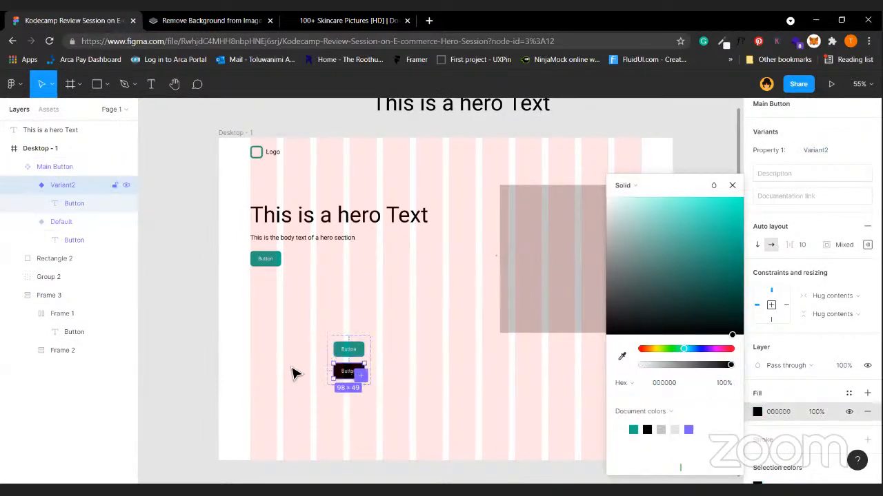
double_click(85, 190)
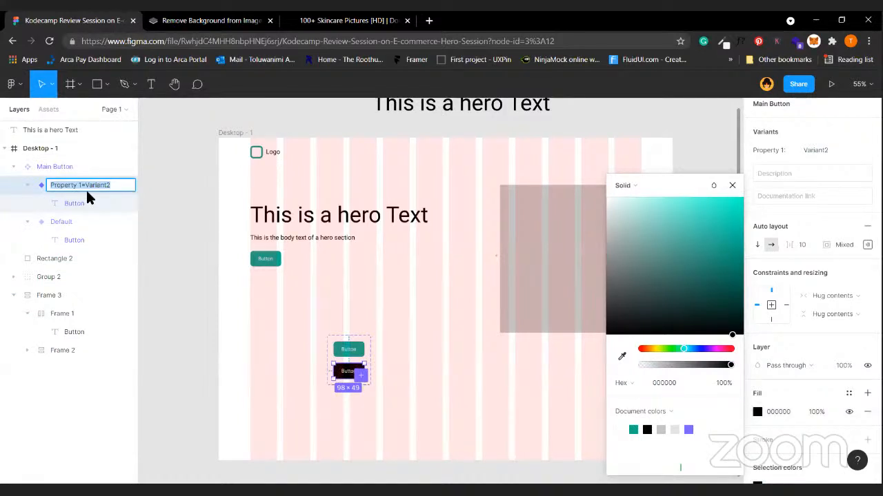
left_click(426, 297)
Inspect the two-variant Main Button component set by selecting it on the canvas.
scroll(430, 295, "down", 2)
scroll(348, 324, "up", 4)
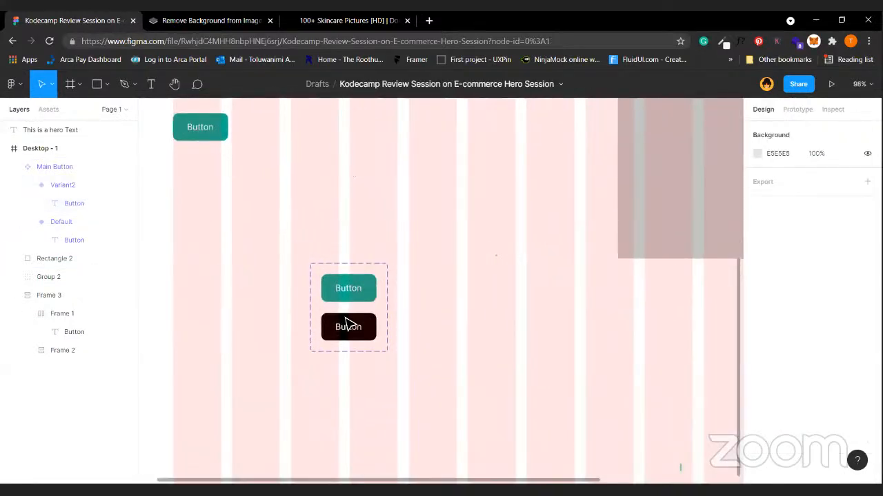
left_click(348, 324)
scroll(348, 324, "down", 5)
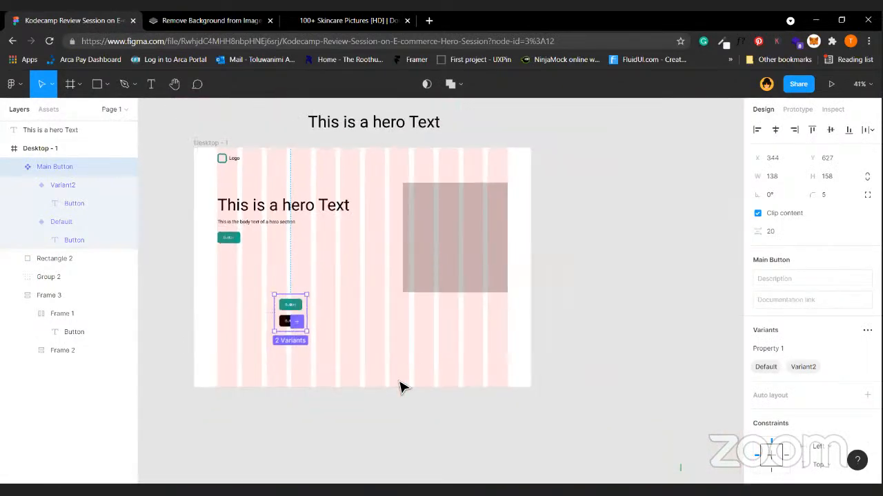
left_click(302, 338)
left_click(292, 327)
left_click(329, 313)
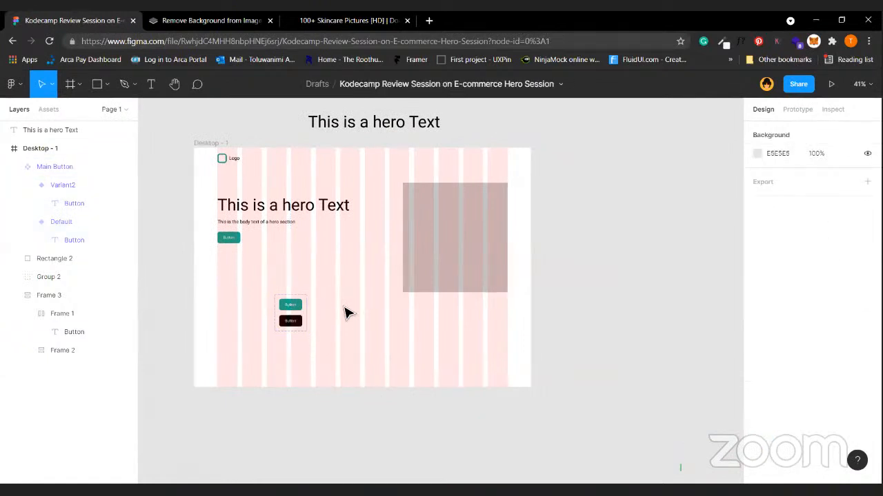
scroll(347, 313, "up", 5)
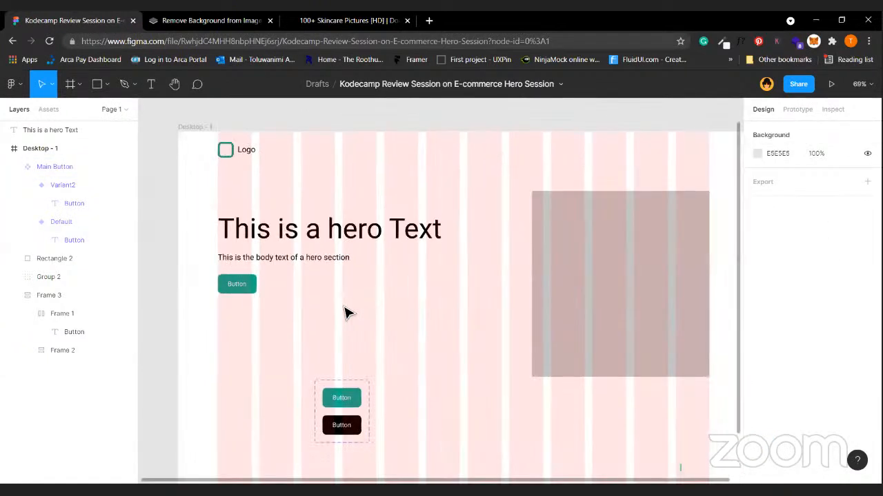
left_click(340, 422)
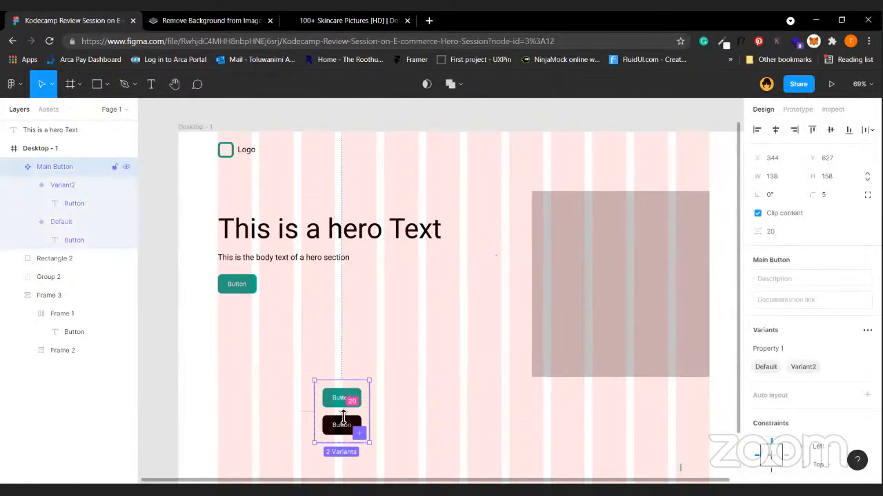
left_click(427, 407)
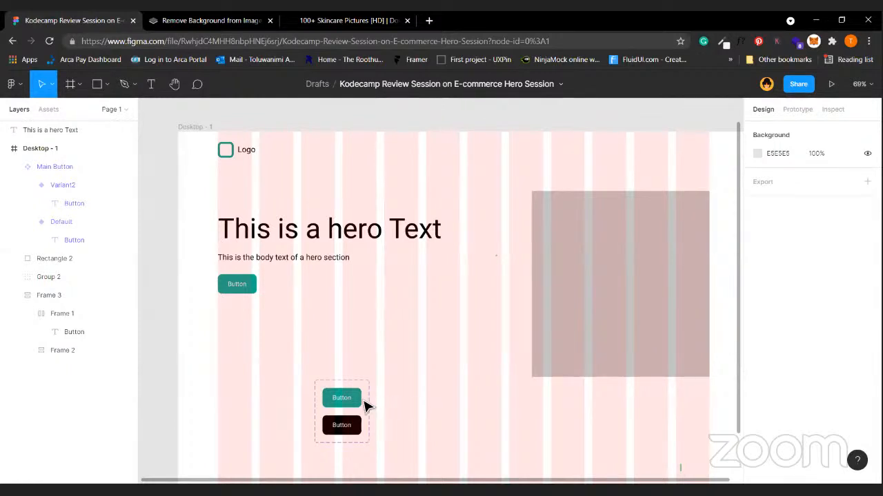
Move the Main Button set right, beside the image placeholder.
left_click(347, 417)
left_click_drag(340, 413, 457, 384)
left_click(472, 273)
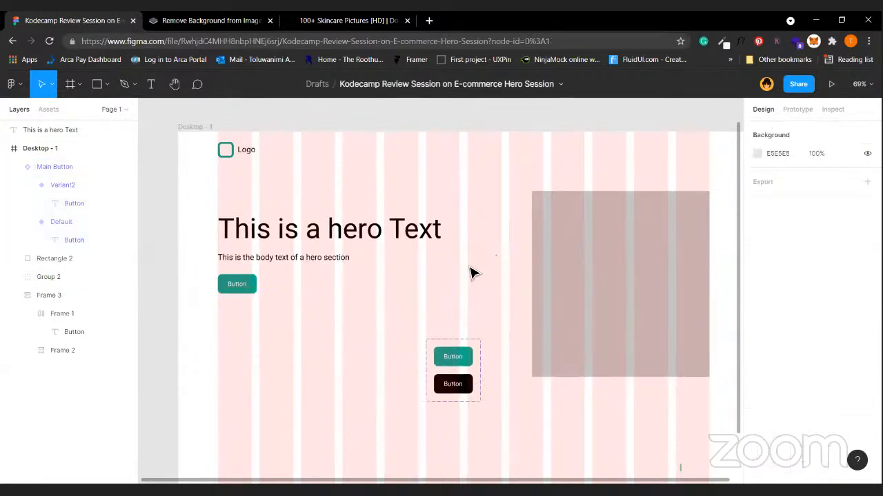
left_click(467, 372)
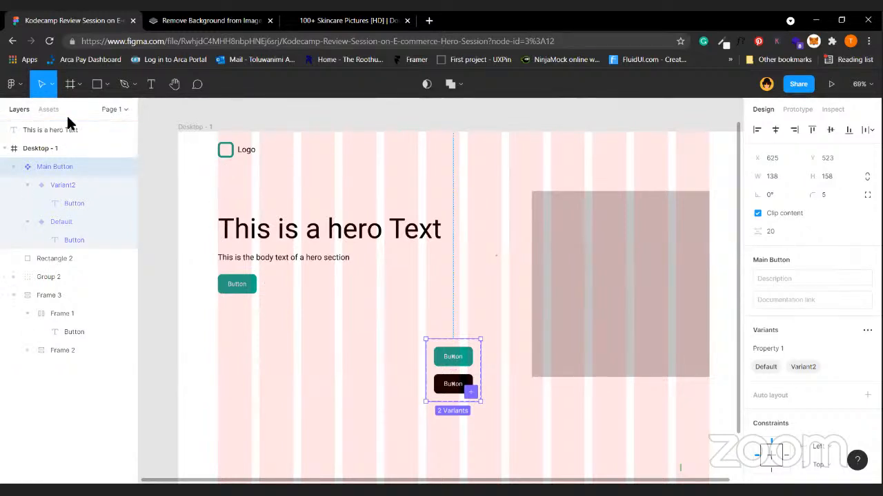
left_click(116, 109)
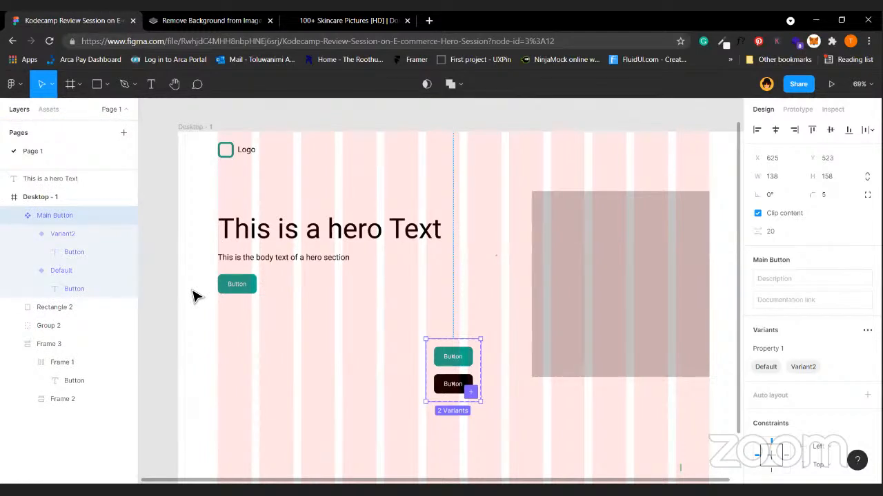
Create a 'Style Guide' page containing a MacBook - 1 frame.
left_click(125, 132)
type("Stle Guide")
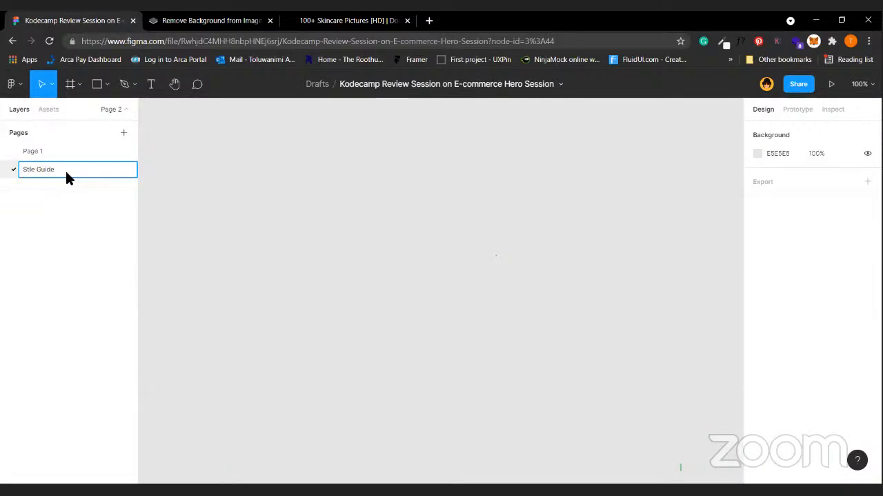
left_click(30, 169)
type("y")
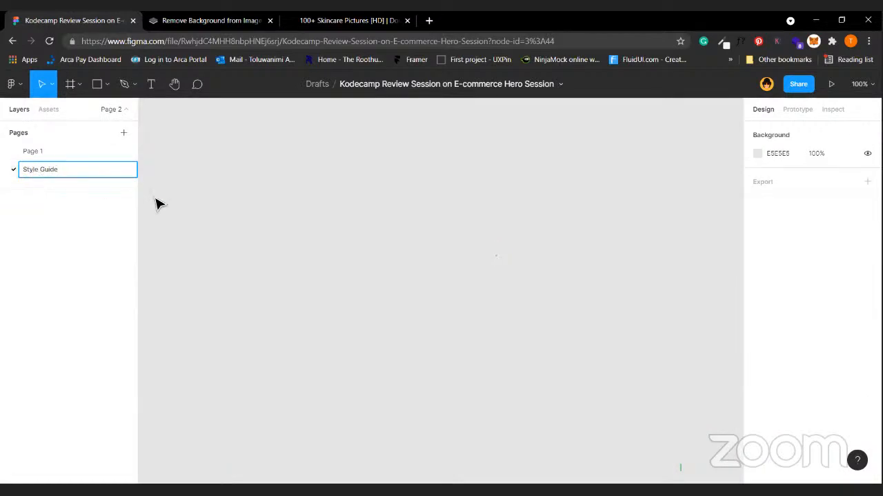
left_click(244, 180)
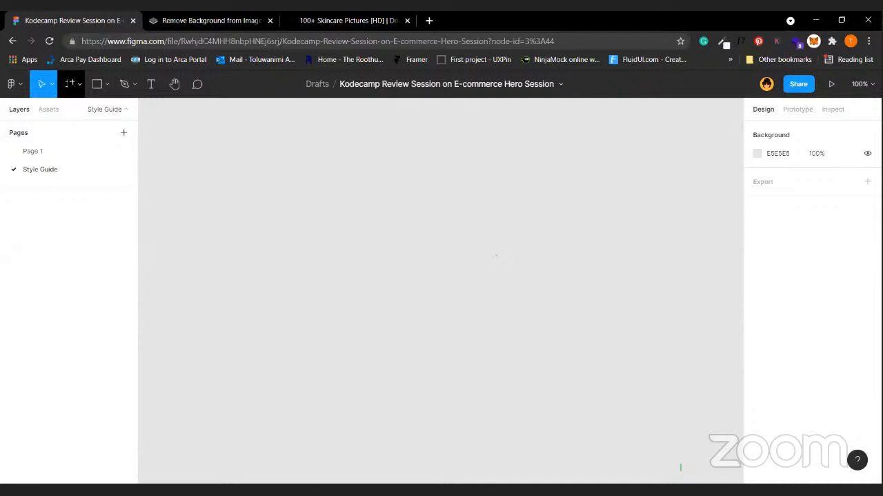
key("f")
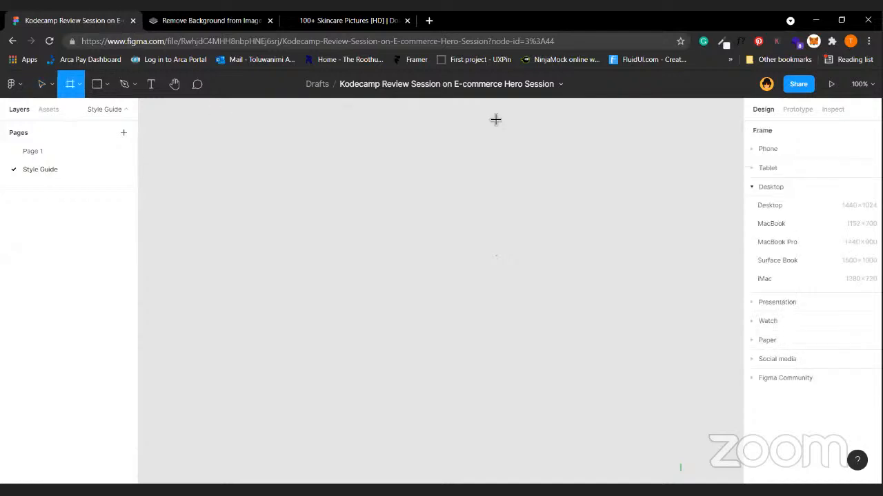
left_click(777, 219)
Move the Main Button set from Page 1 into the MacBook - 1 frame's top-left corner.
left_click(81, 150)
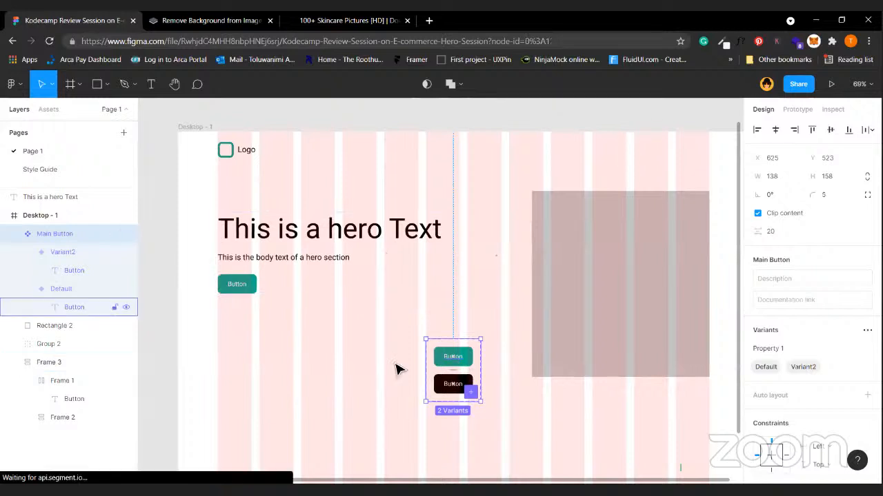
key("Delete")
left_click(62, 170)
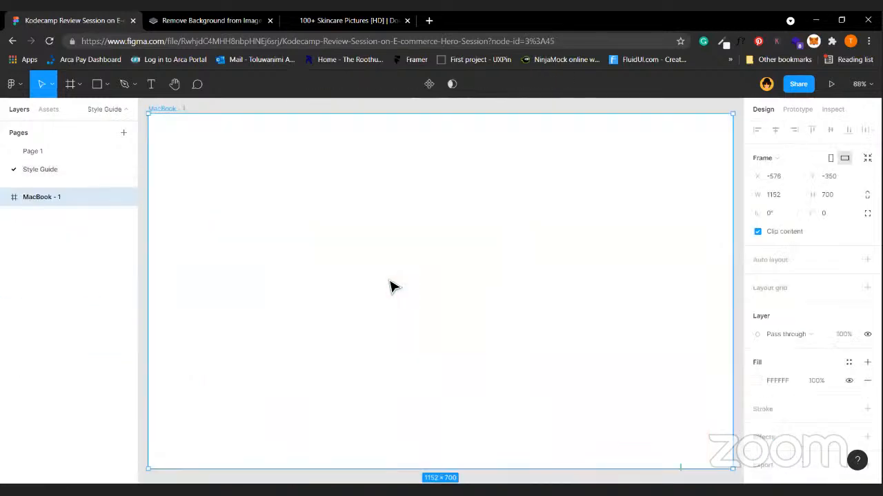
key("ctrl+v")
left_click_drag(430, 282, 338, 158)
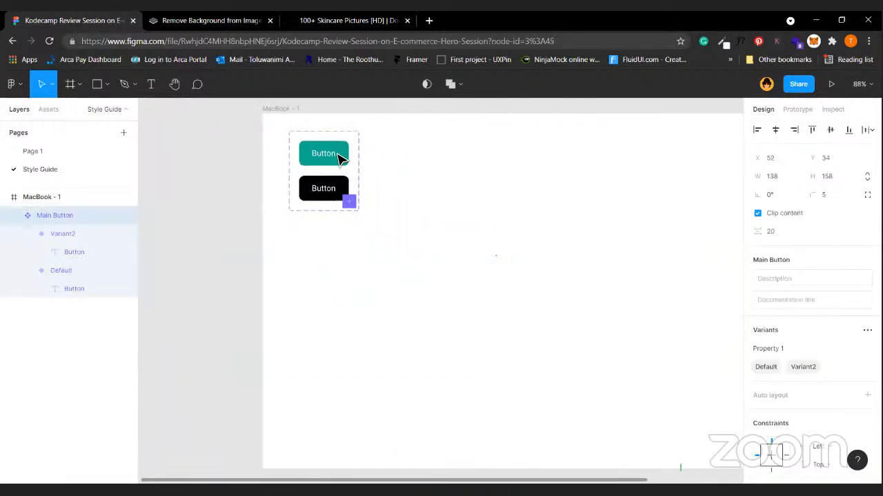
left_click(397, 264)
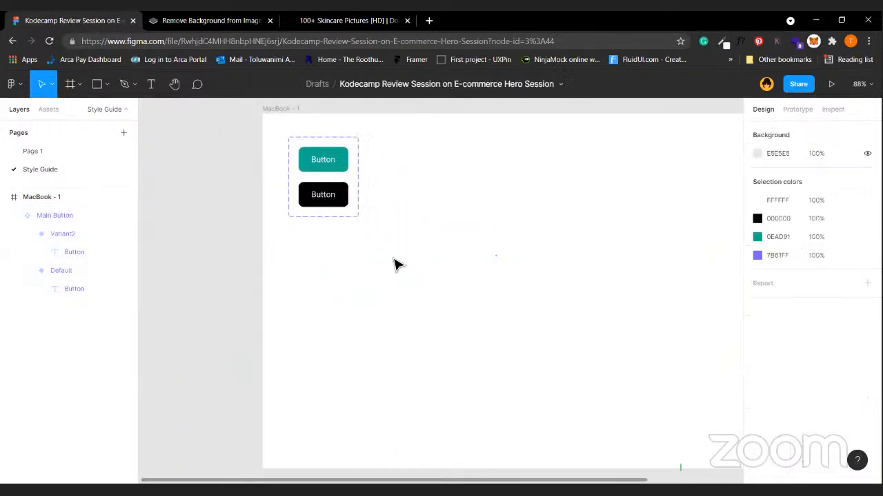
Compare Page 1 with the Style Guide page, ending on Page 1's Desktop - 1 frame.
left_click(73, 154)
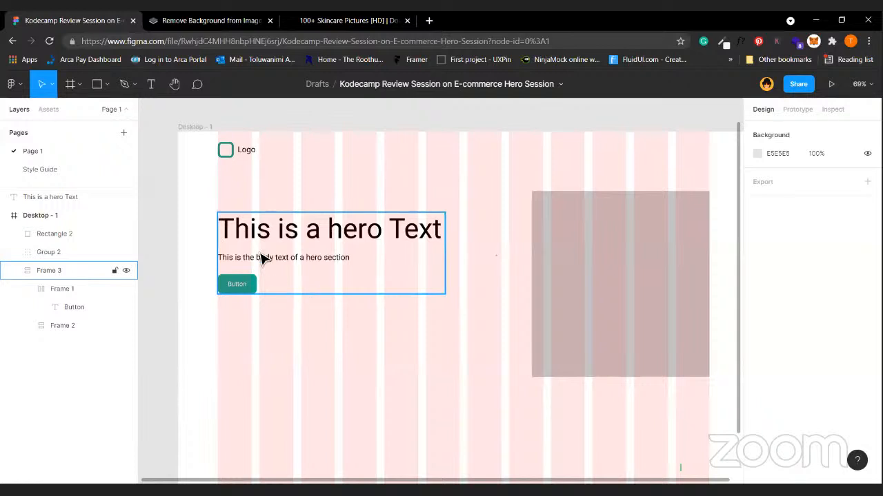
left_click(79, 173)
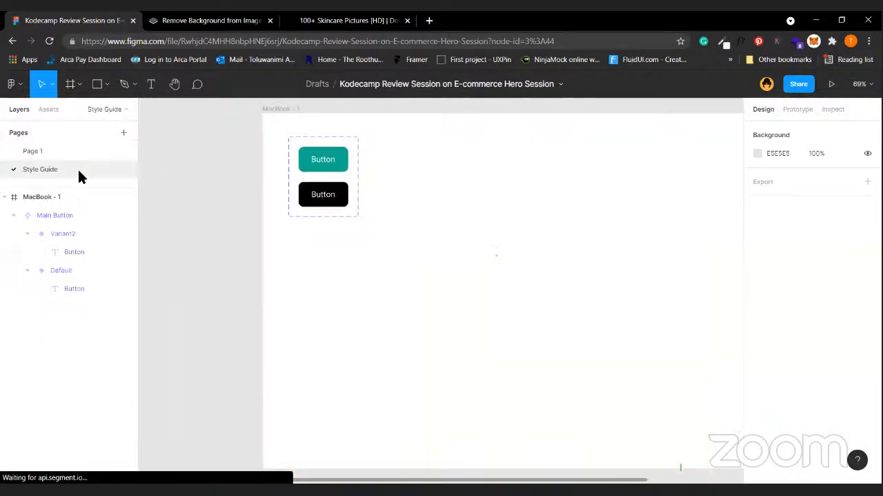
left_click(40, 153)
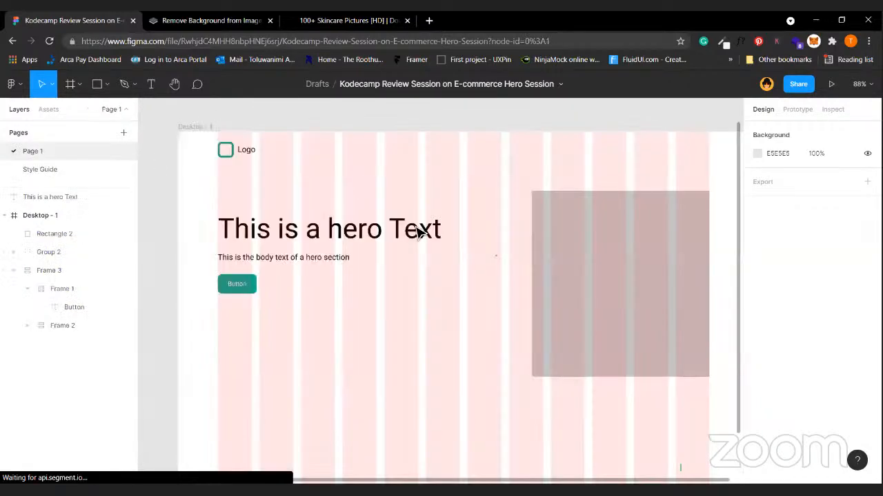
left_click(99, 174)
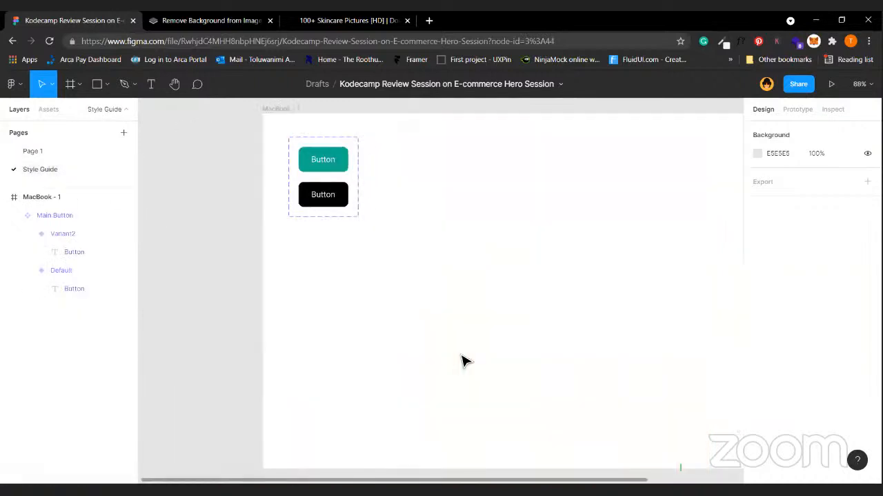
left_click(71, 151)
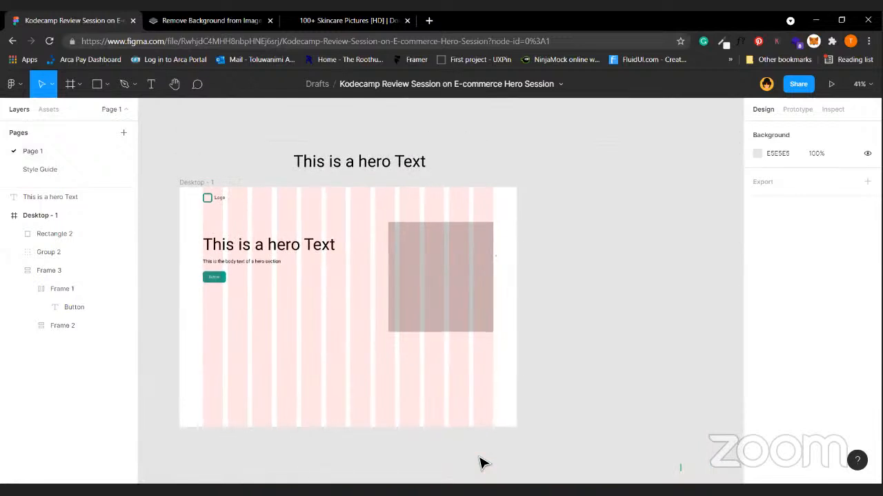
left_click(265, 200)
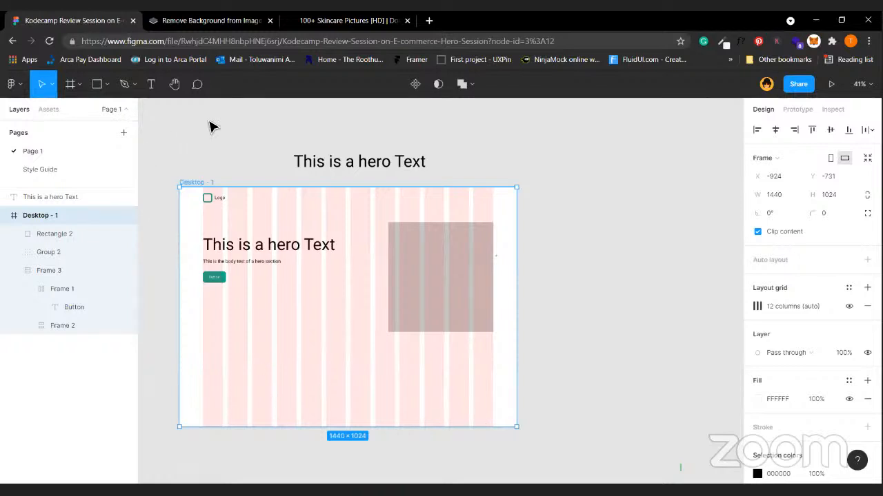
left_click(215, 165)
left_click(197, 182)
scroll(319, 370, "up", 3)
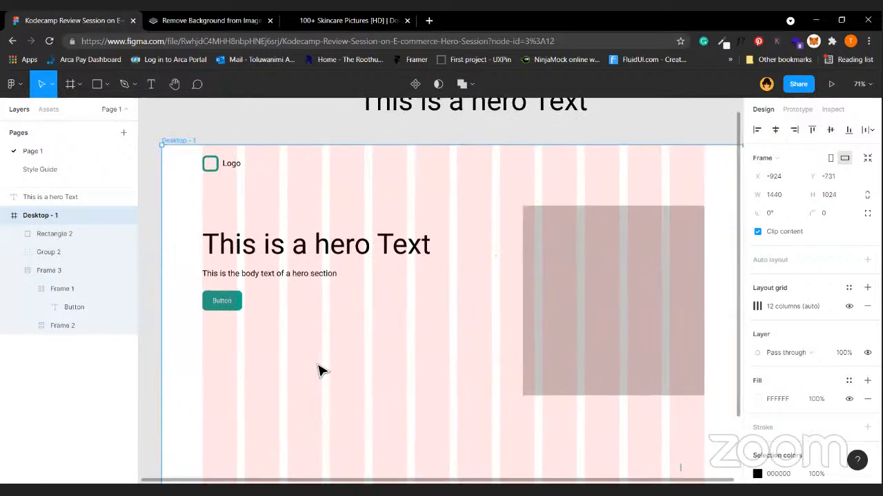
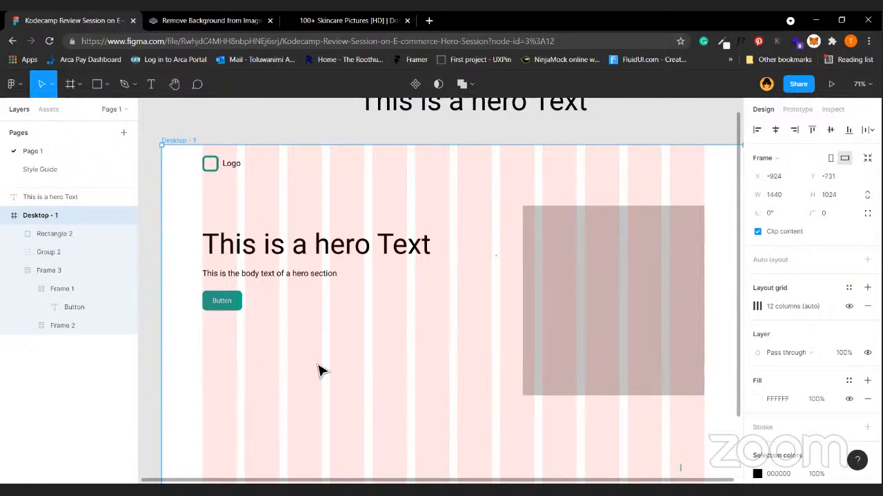
Duplicate the hero button out of Frame 3, placing the copy below the original.
key("shift+1")
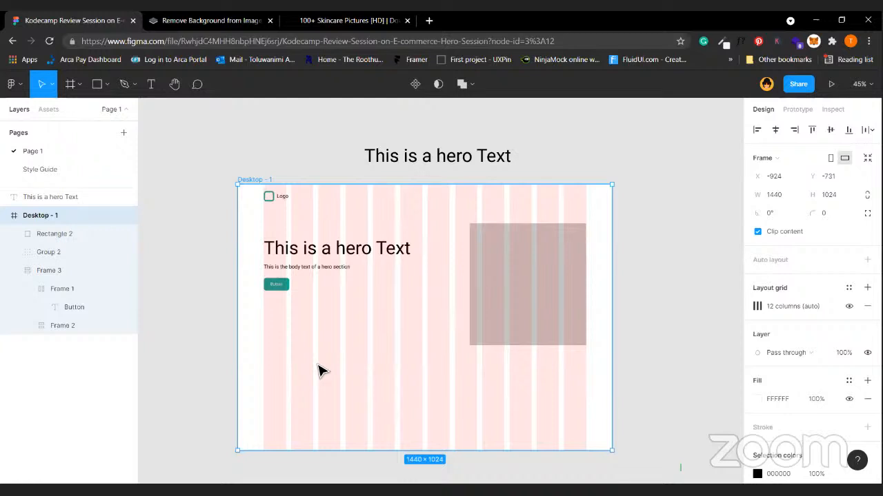
left_click(314, 168)
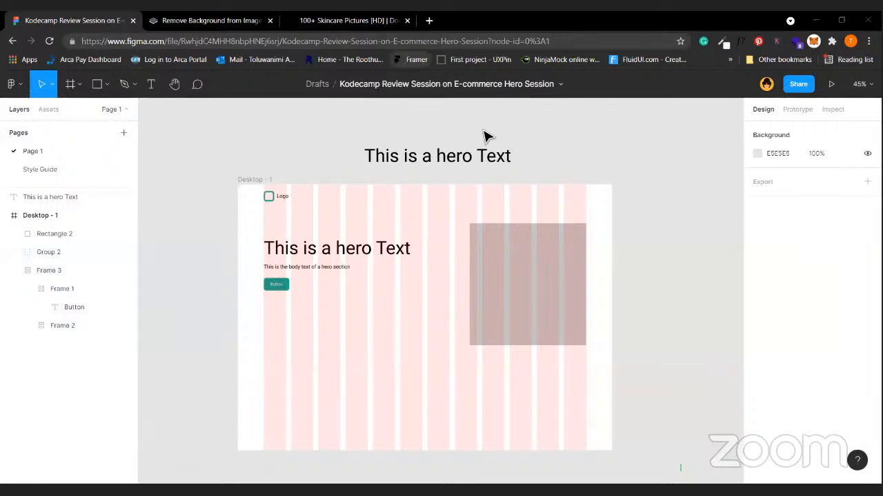
scroll(484, 131, "up", 5)
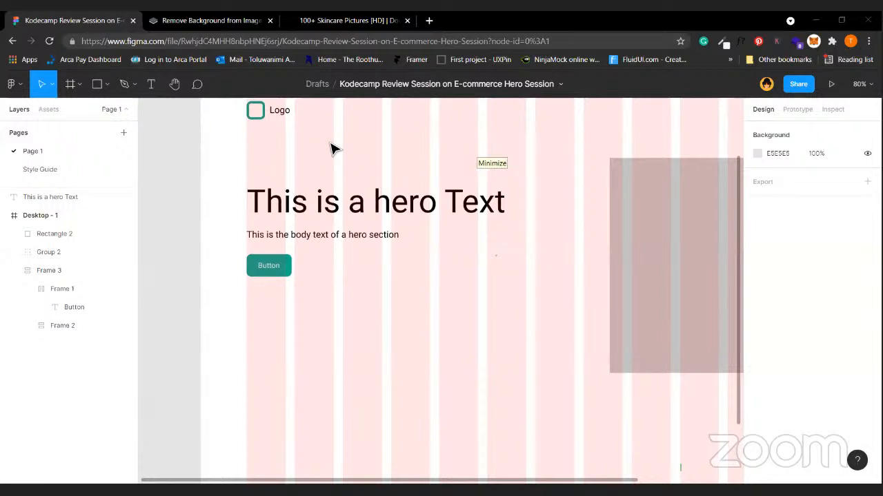
left_click(274, 263)
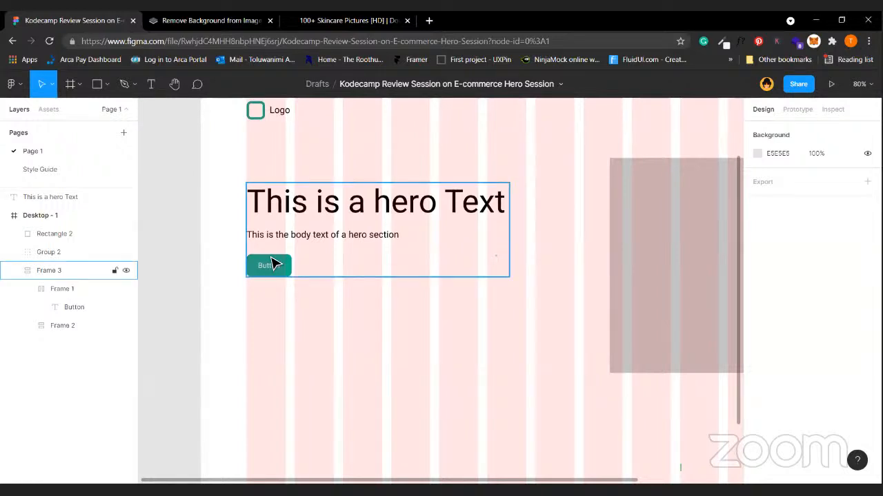
double_click(280, 265)
left_click_drag(285, 262, 271, 325)
Relabel the copy 'Shop Now' and place a duplicate of it to its right.
double_click(270, 322)
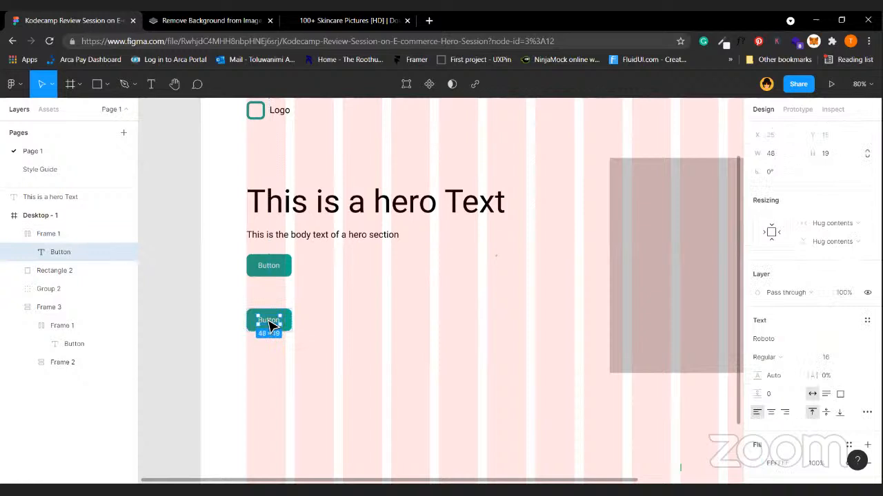
double_click(269, 321)
type("Shop Now")
key("Escape")
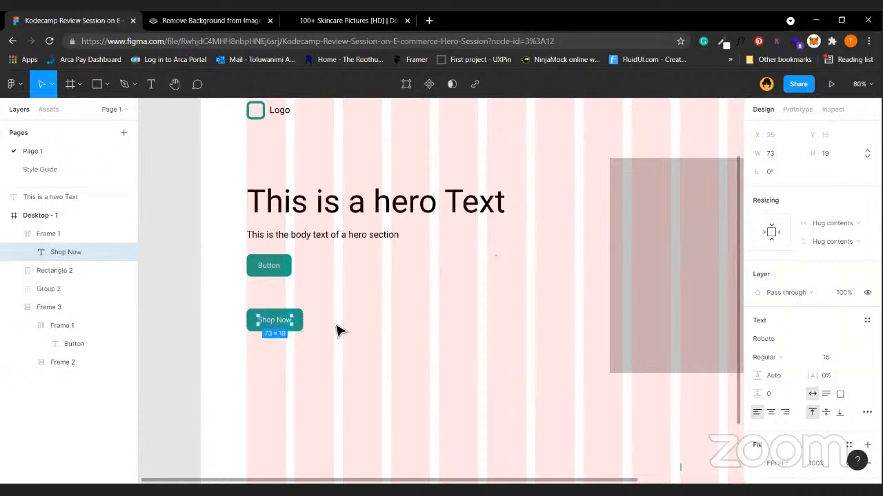
left_click(338, 331)
left_click(270, 327)
left_click_drag(270, 324, 336, 323)
Make the second button hollow with a 0EAD91 teal outline and teal text.
scroll(777, 368, "down", 3)
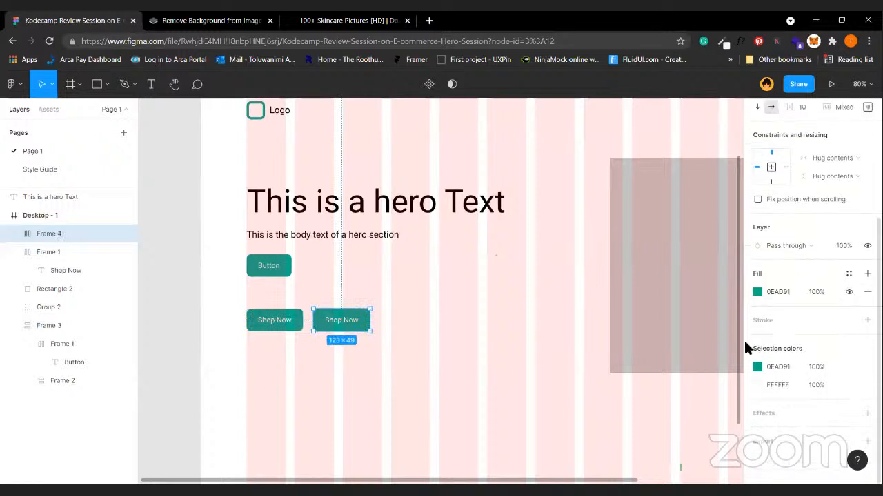
left_click(867, 320)
left_click(849, 292)
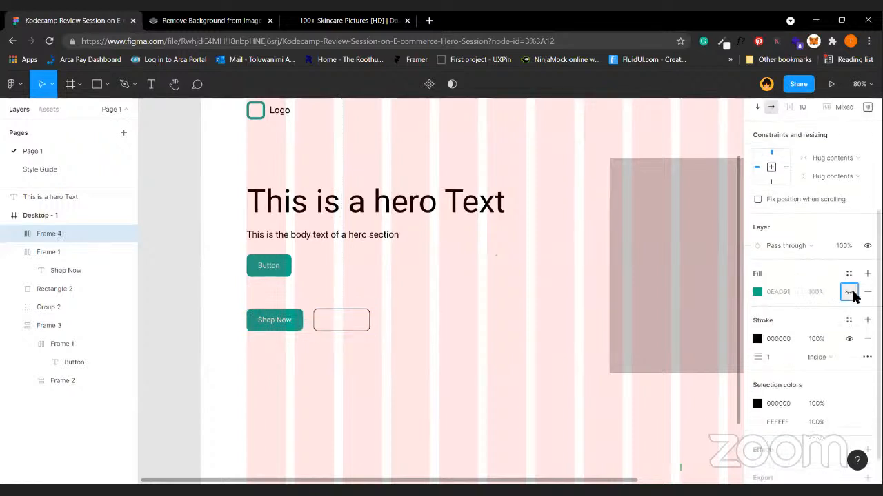
left_click(757, 339)
left_click(648, 430)
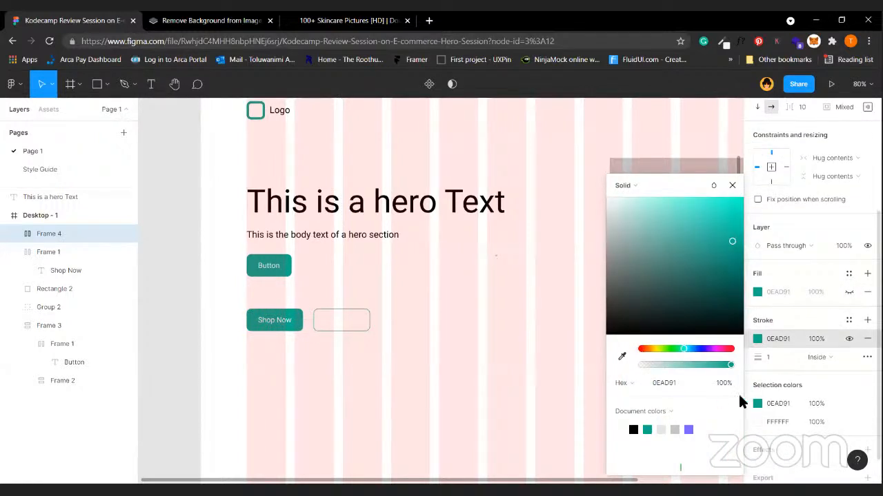
left_click(757, 421)
left_click(633, 430)
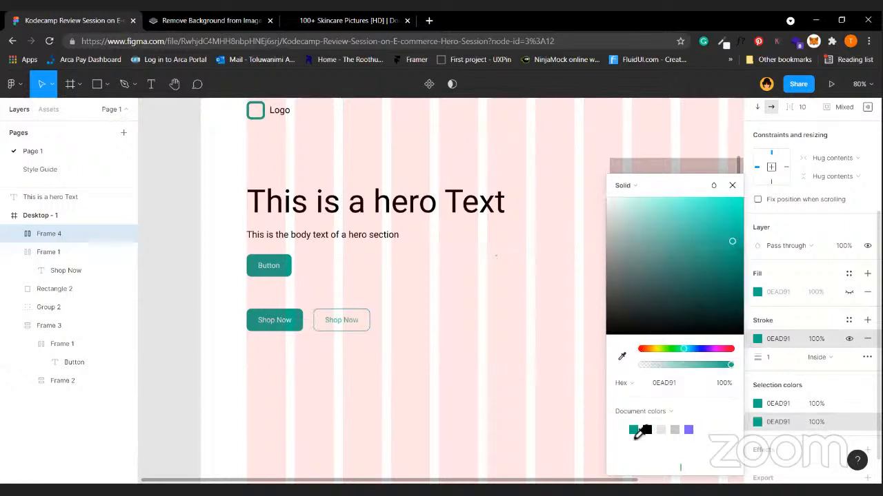
Change its label to 'Learn More About Us', capitalising 'About'.
double_click(341, 320)
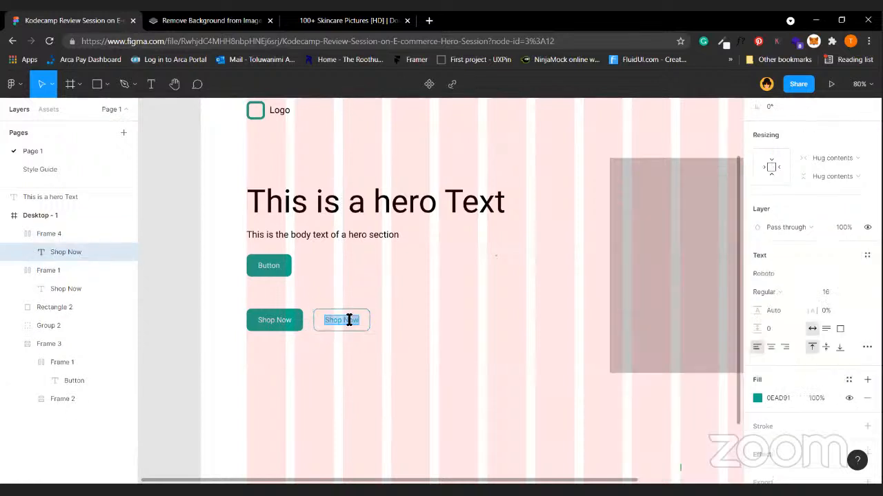
type("Learn More about Us")
left_click(369, 321)
key("BackSpace")
type("A")
key("Escape")
left_click(452, 304)
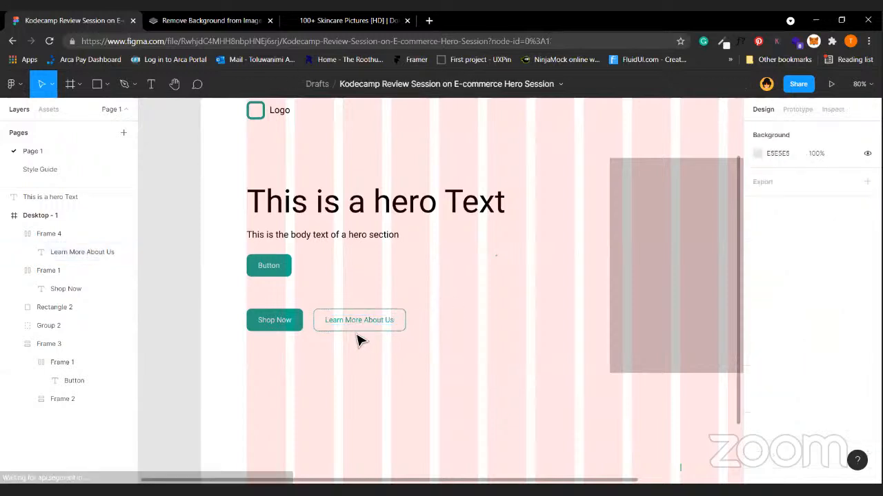
left_click(331, 335)
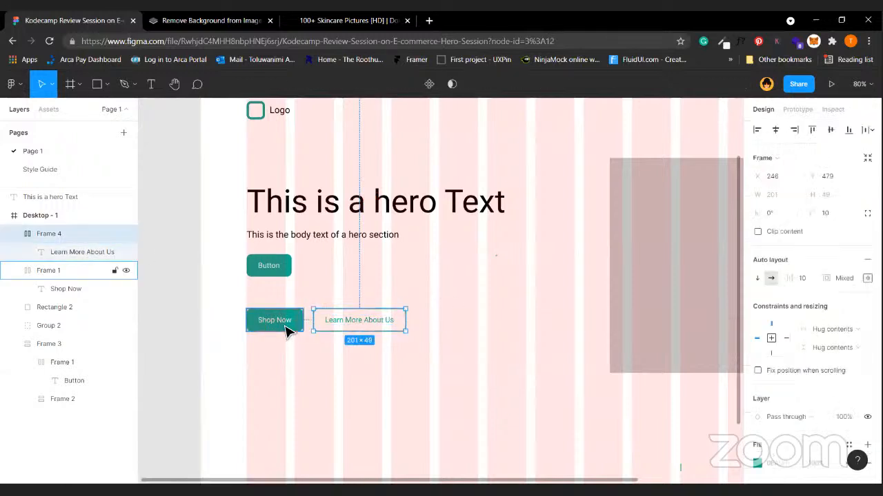
Rearrange the Shop Now and Learn More About Us buttons in the hero.
key("Left")
key("Left")
key("Left")
left_click(287, 330, "shift")
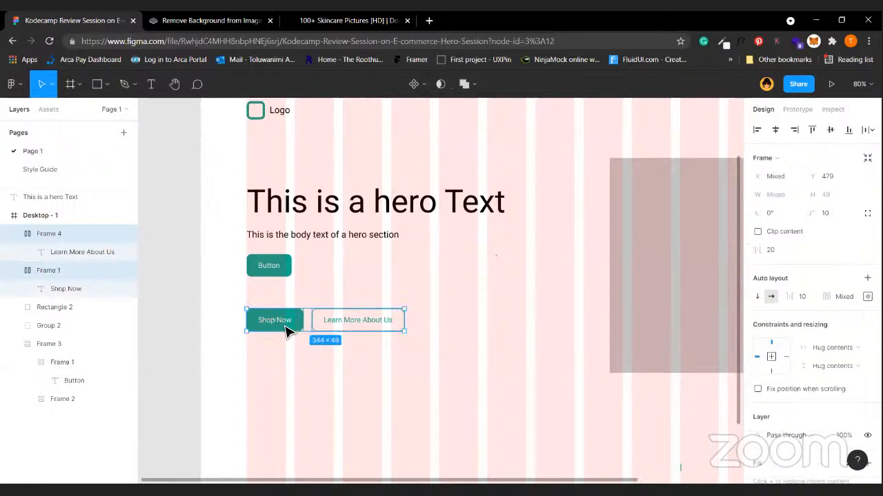
left_click(373, 322)
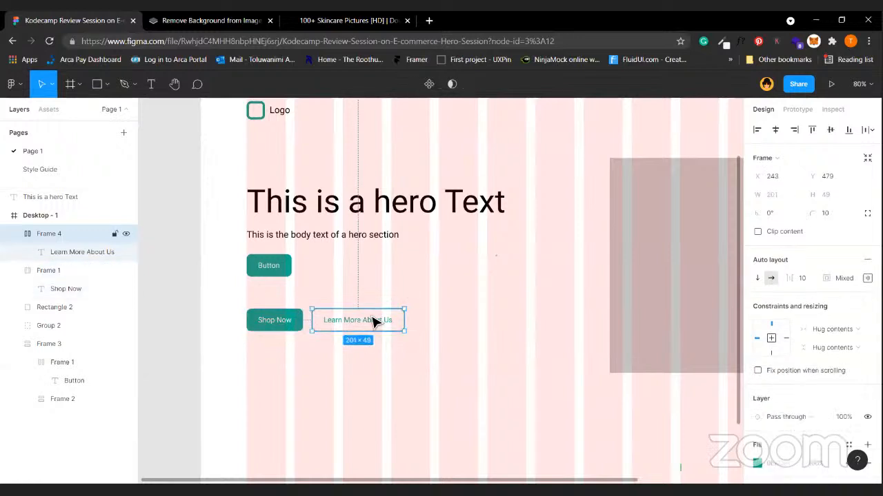
left_click(279, 331)
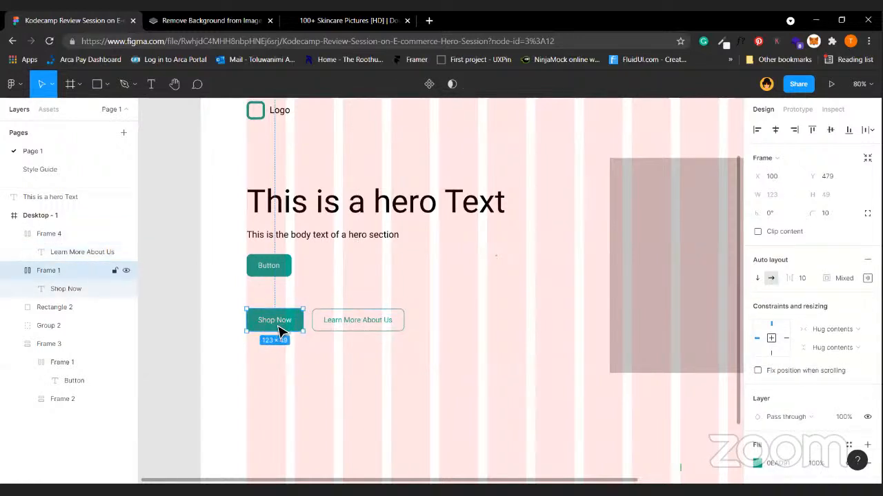
scroll(431, 290, "down", 3)
left_click(270, 270)
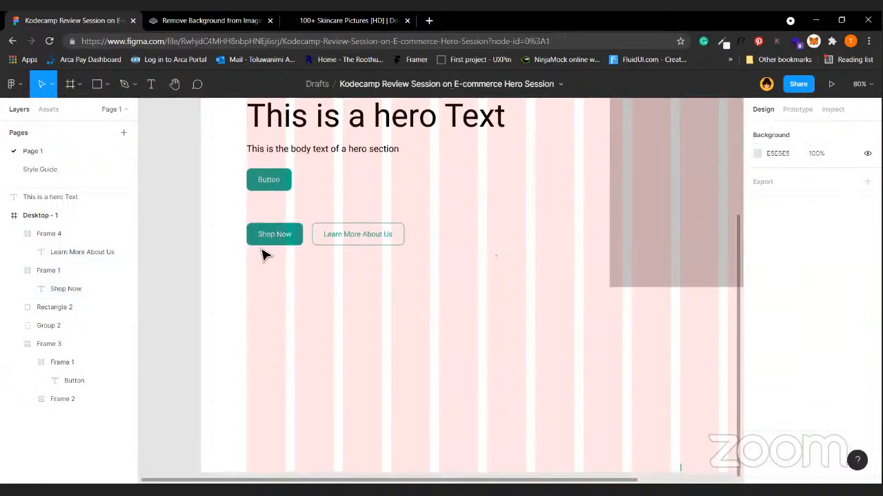
left_click(283, 237)
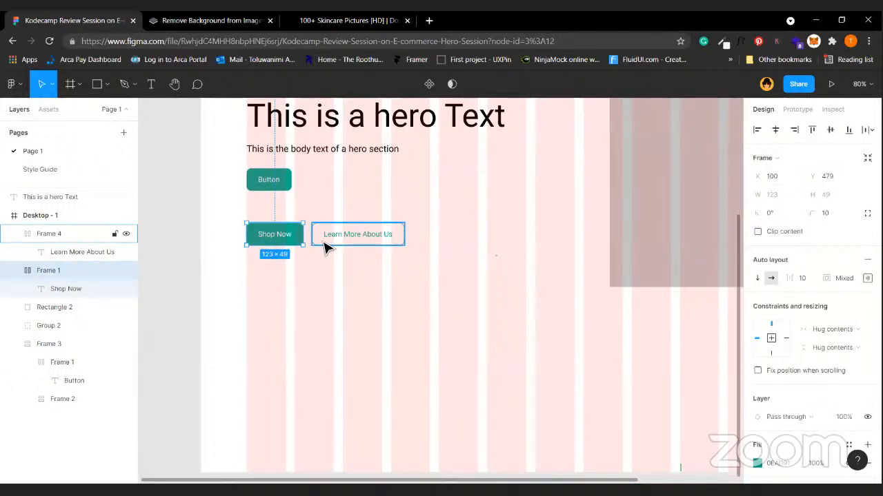
left_click_drag(345, 247, 359, 300)
left_click_drag(277, 243, 352, 260)
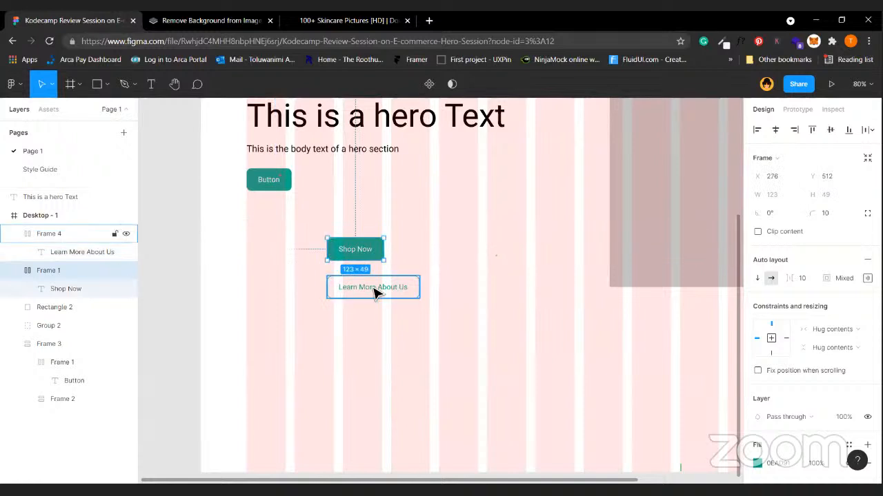
Try several Shop Now widths, including matching Learn More's 201 width.
left_click(377, 291)
left_click(379, 255)
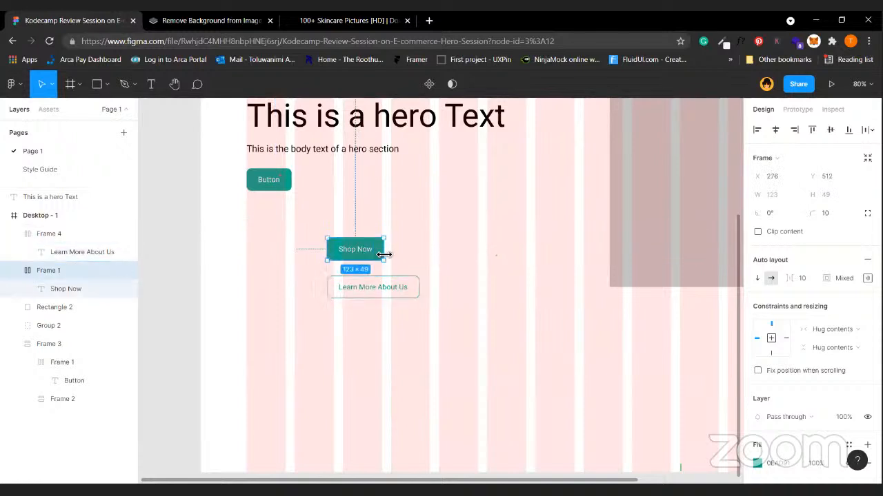
left_click_drag(384, 255, 422, 256)
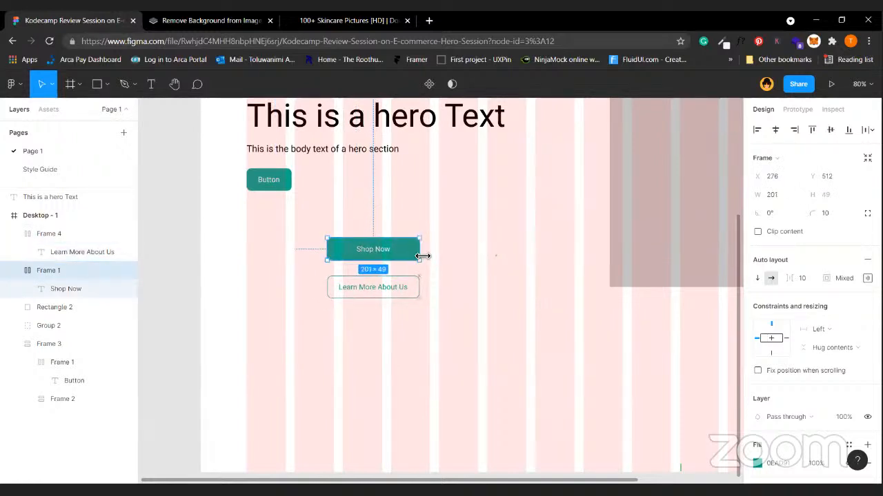
left_click(377, 283)
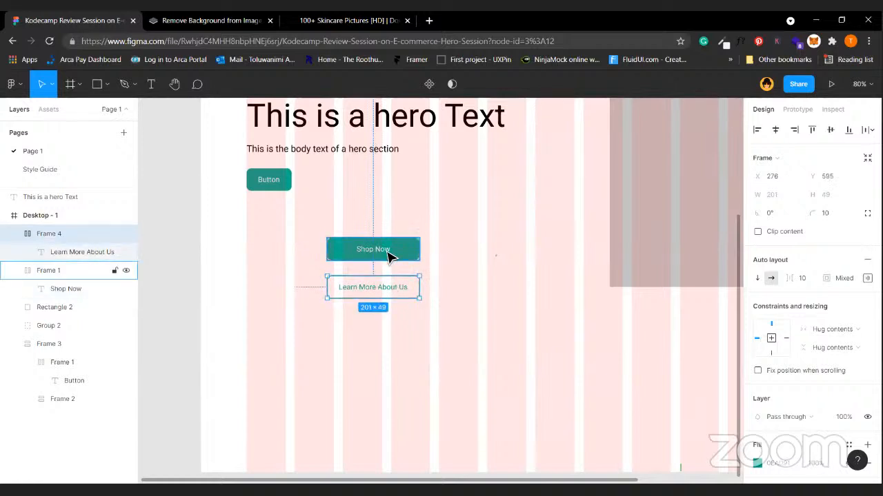
double_click(390, 257)
left_click(404, 250)
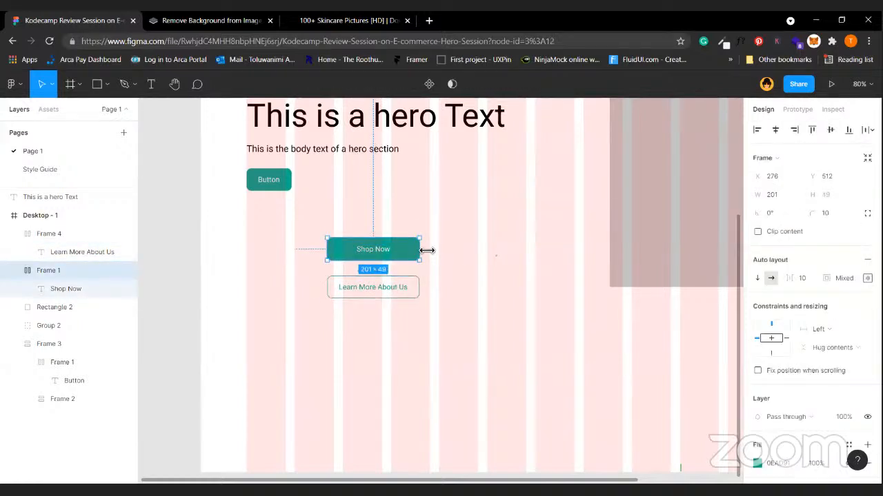
key("ctrl+z")
key("ctrl+z")
key("ctrl+z")
key("ctrl+z")
left_click(285, 311)
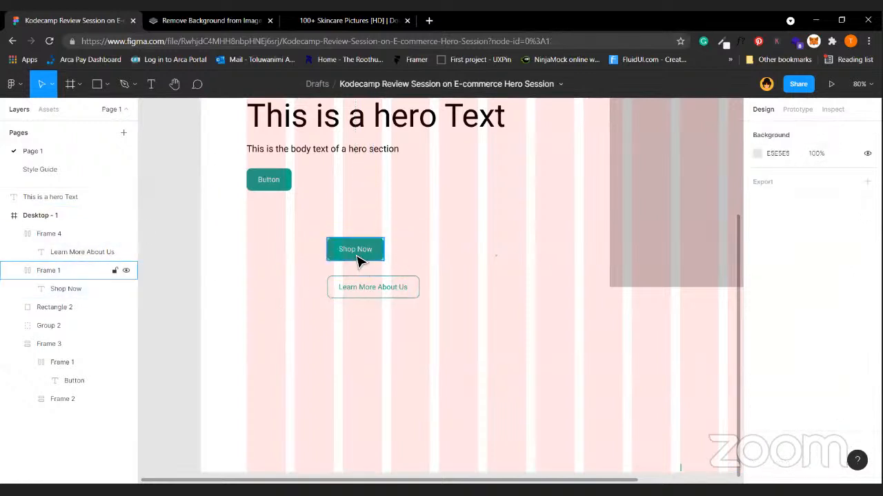
left_click(354, 254)
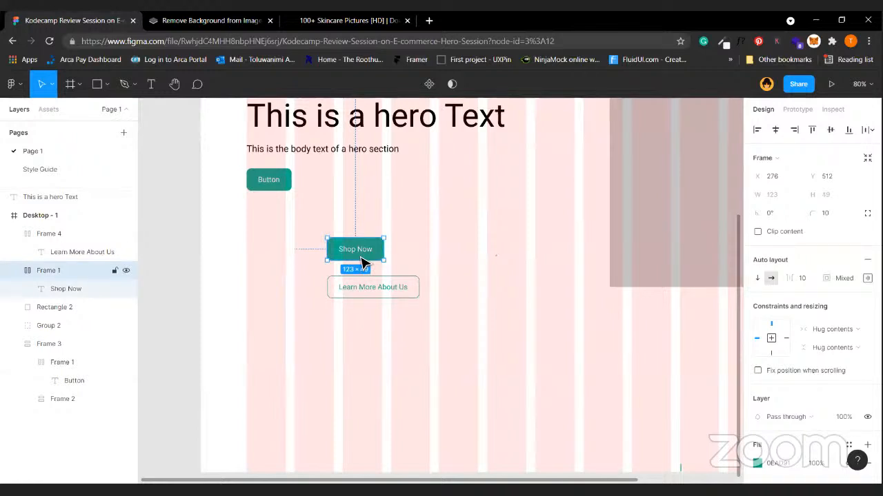
left_click_drag(390, 256, 229, 225)
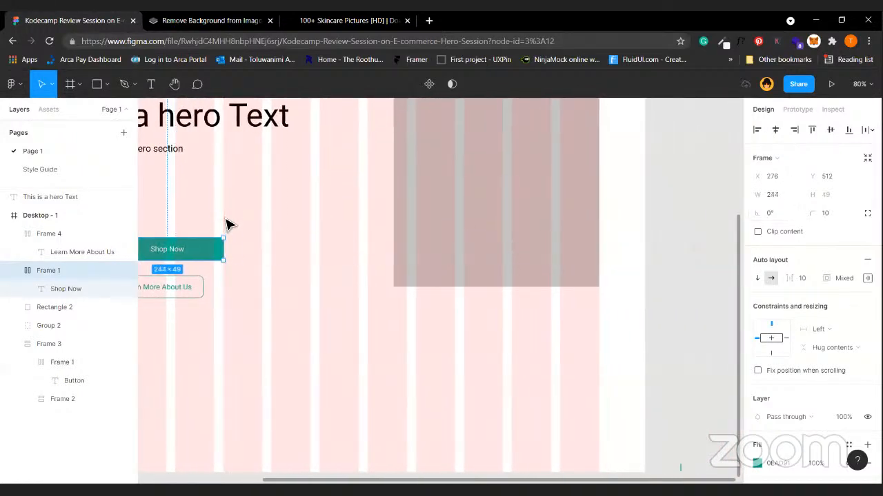
scroll(229, 225, "left", 3)
left_click_drag(398, 258, 380, 255)
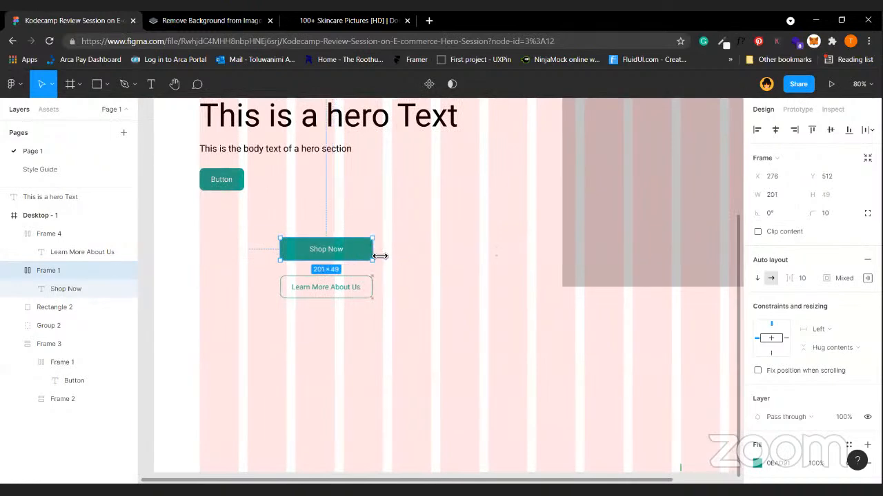
Undo the last Shop Now change and select both buttons to check alignment.
left_click(411, 253)
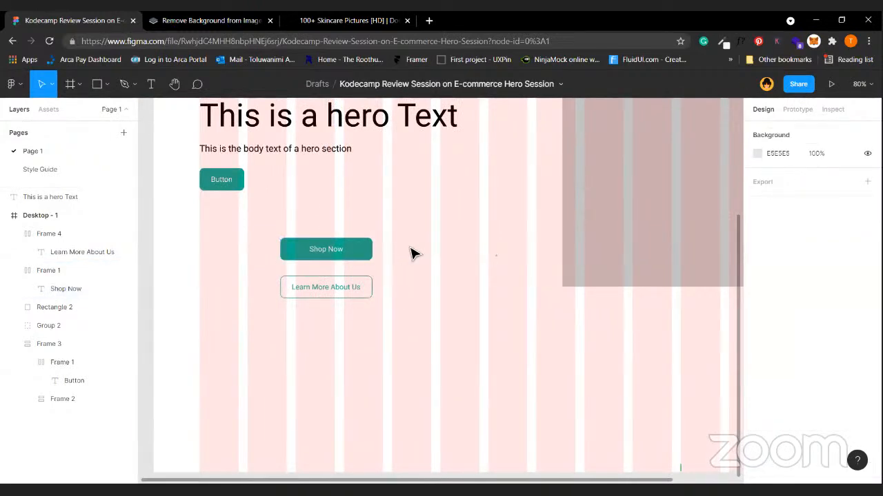
scroll(412, 253, "left", 3)
scroll(412, 253, "up", 2)
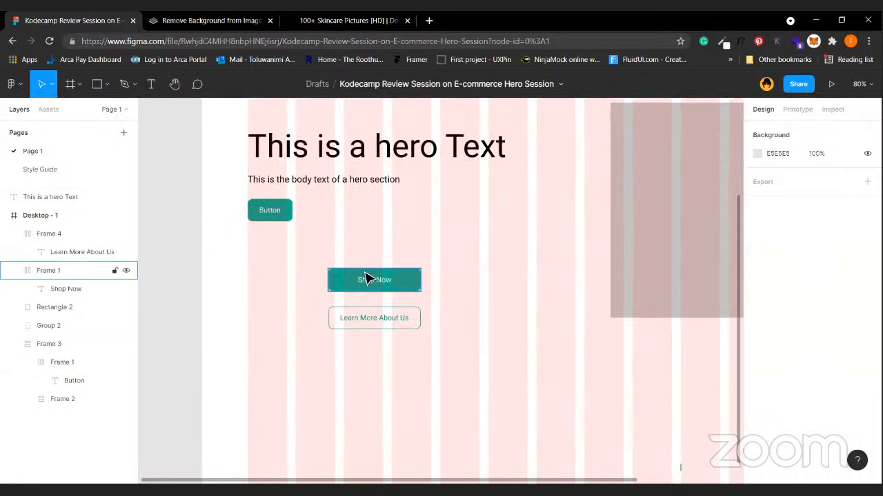
key("ctrl+z")
key("ctrl+z")
key("ctrl+z")
key("ctrl+z")
key("ctrl+z")
key("ctrl+z")
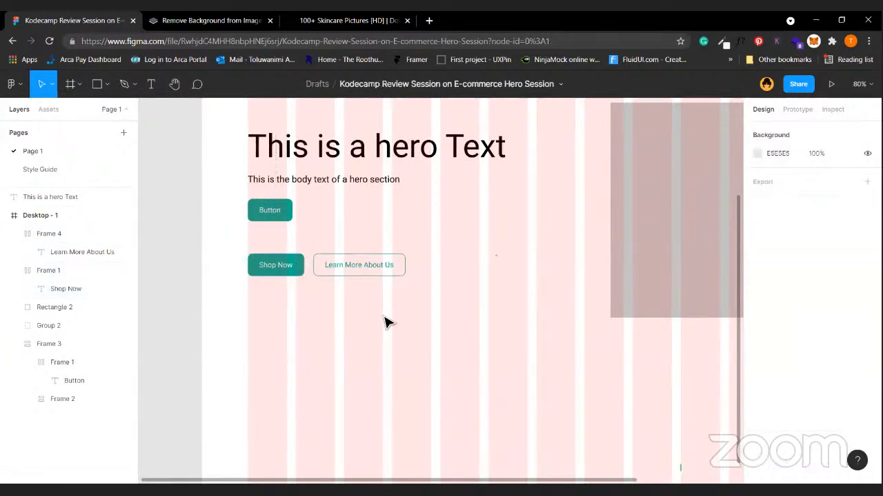
left_click(290, 273)
left_click(351, 274, "shift")
left_click(390, 398)
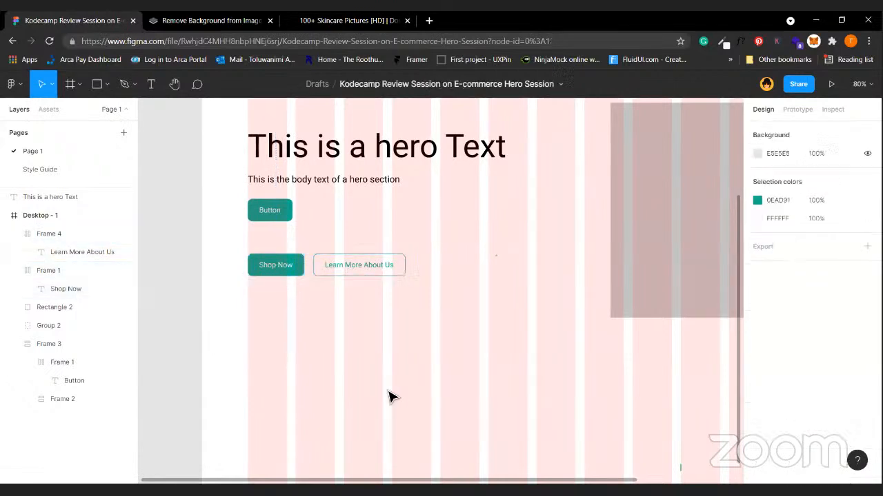
scroll(390, 398, "up", 1)
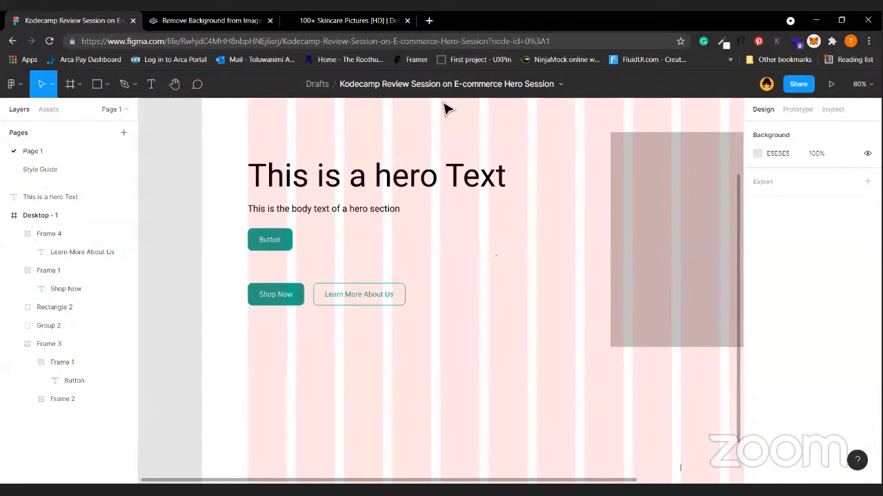
scroll(394, 365, "up", 5)
scroll(390, 361, "down", 4)
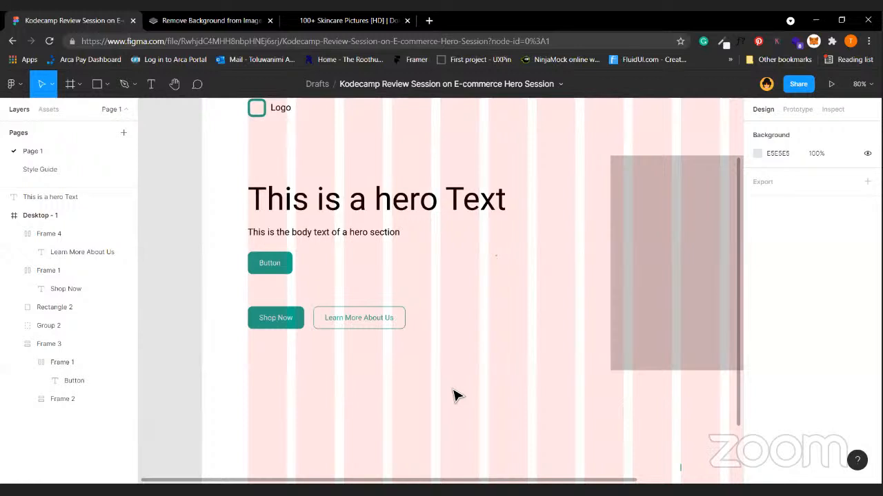
left_click(58, 176)
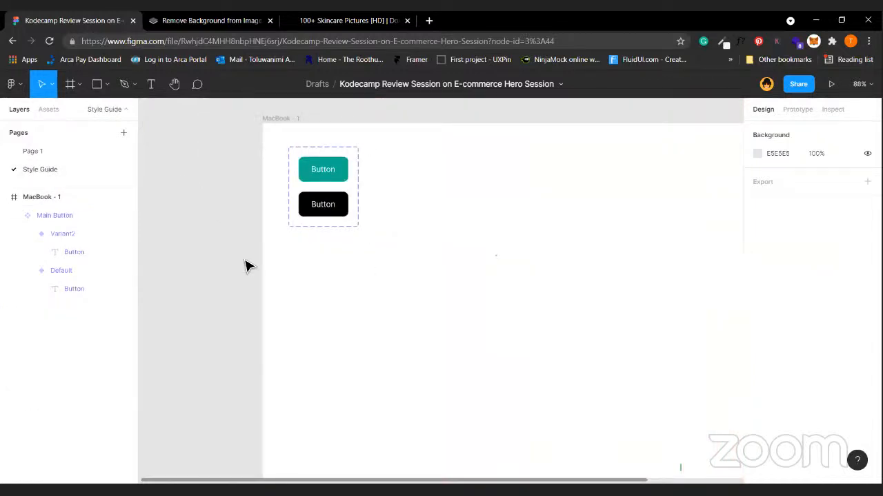
left_click(276, 118)
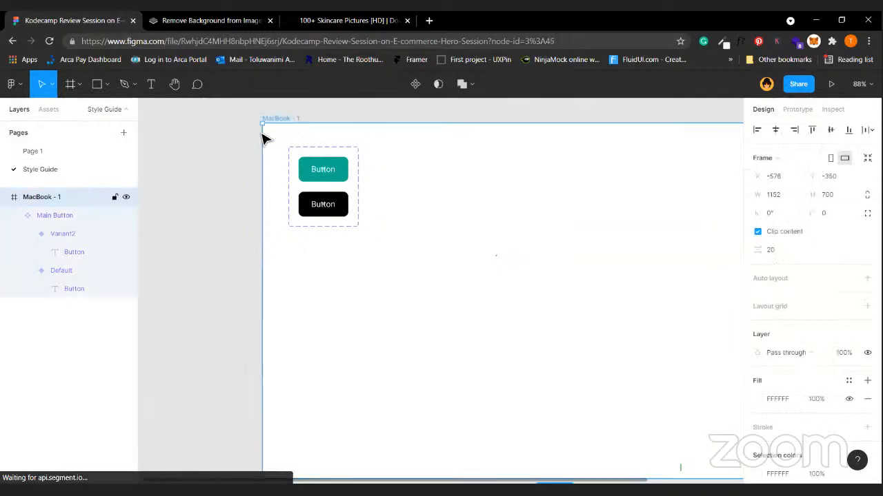
left_click(186, 238)
left_click(33, 152)
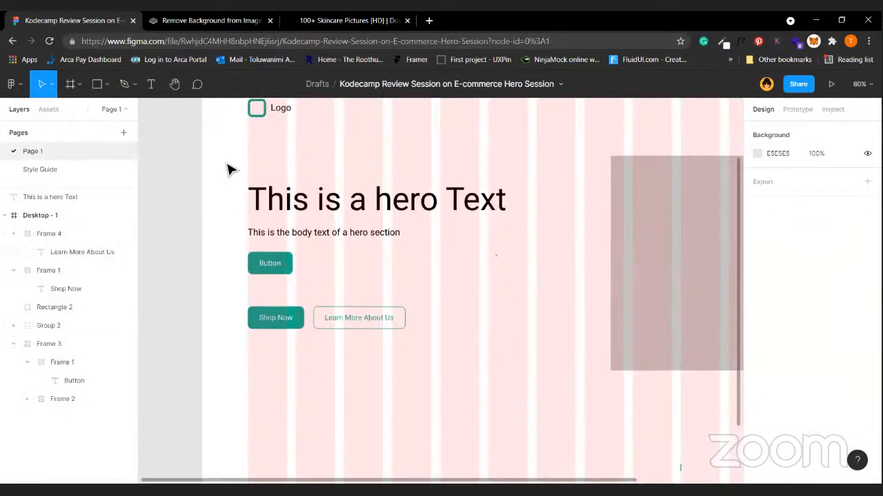
key("shift+1")
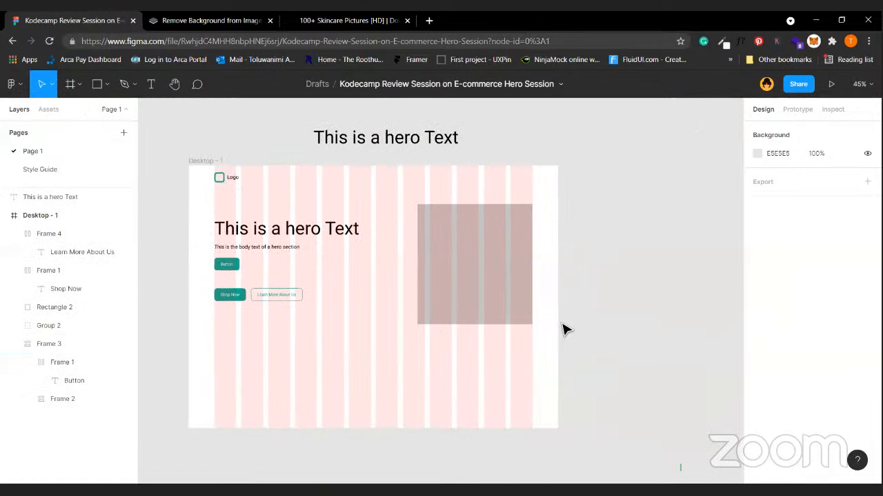
scroll(562, 329, "left", 3)
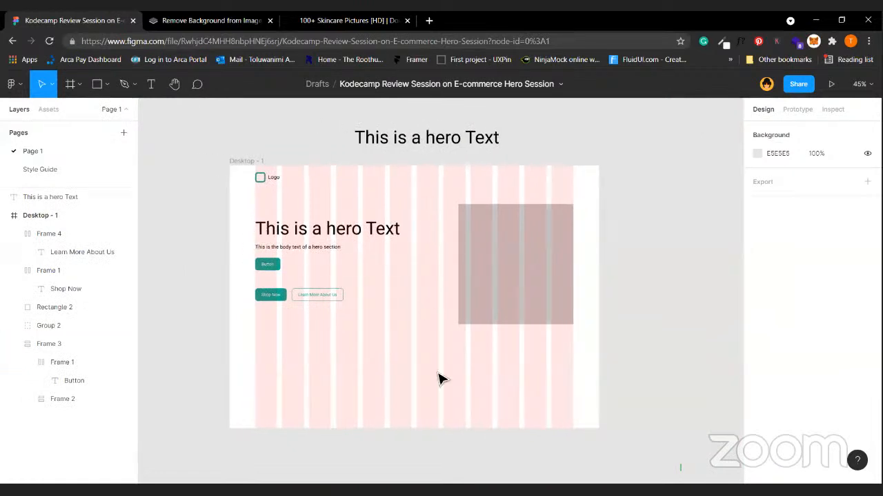
double_click(54, 152)
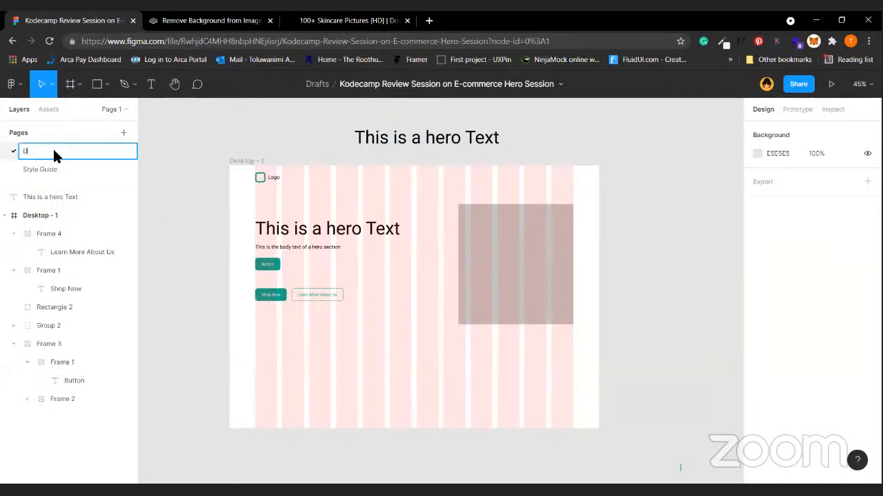
Enter 'Hi -fi Design' as the first page's new name and confirm it.
type("Hi -fi Design")
left_click(191, 252)
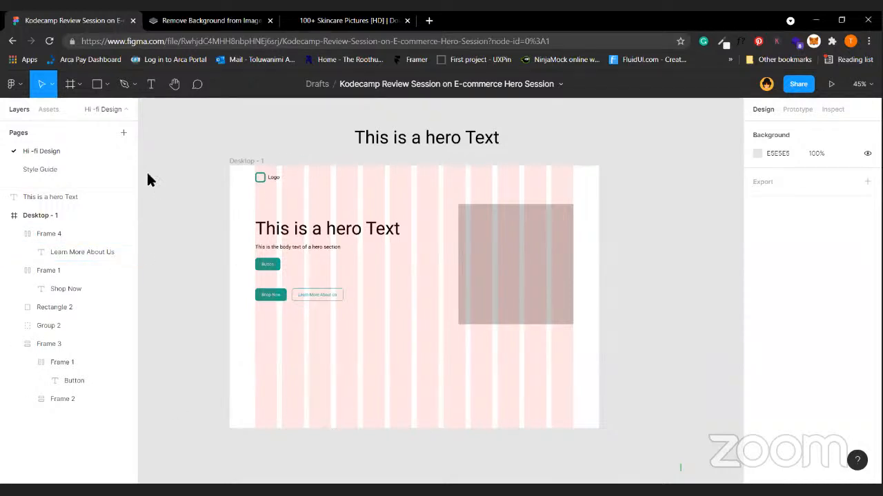
Try resizing the Learn More About Us button, then revert it to its original size.
left_click(329, 302)
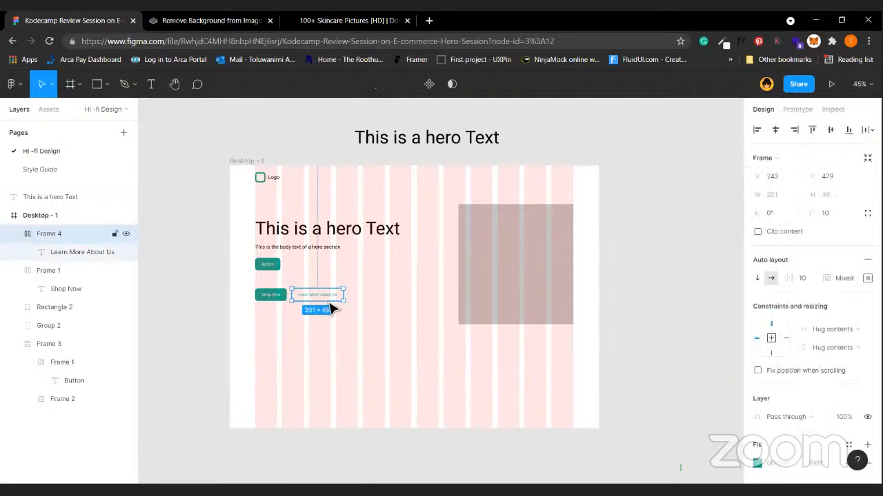
scroll(331, 308, "up", 3)
scroll(329, 308, "up", 2)
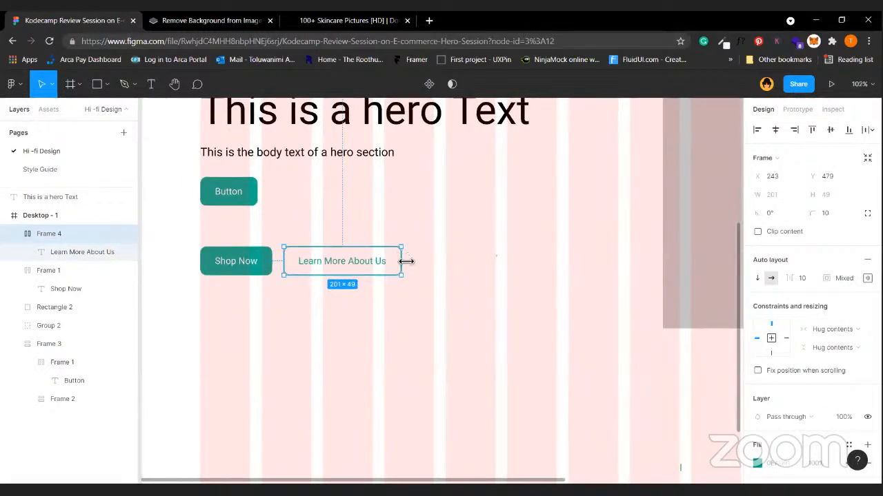
left_click_drag(407, 266, 400, 305)
left_click(507, 302)
left_click(378, 284)
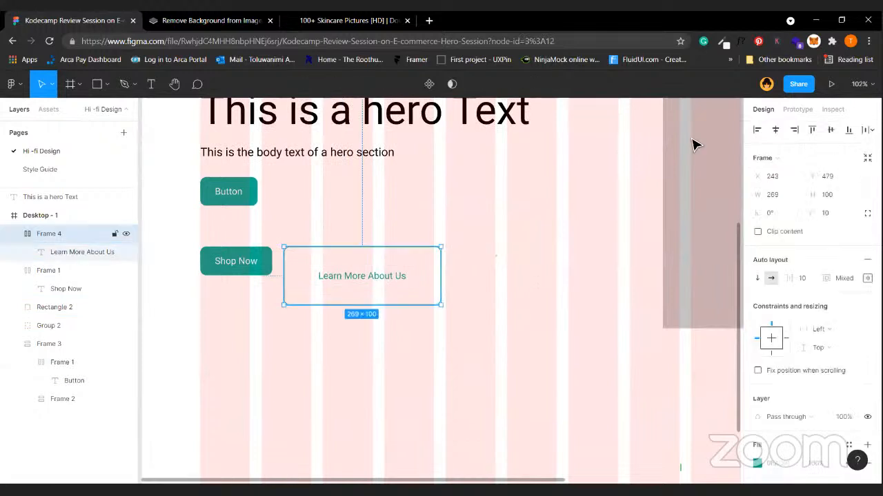
left_click(836, 193)
left_click(529, 313)
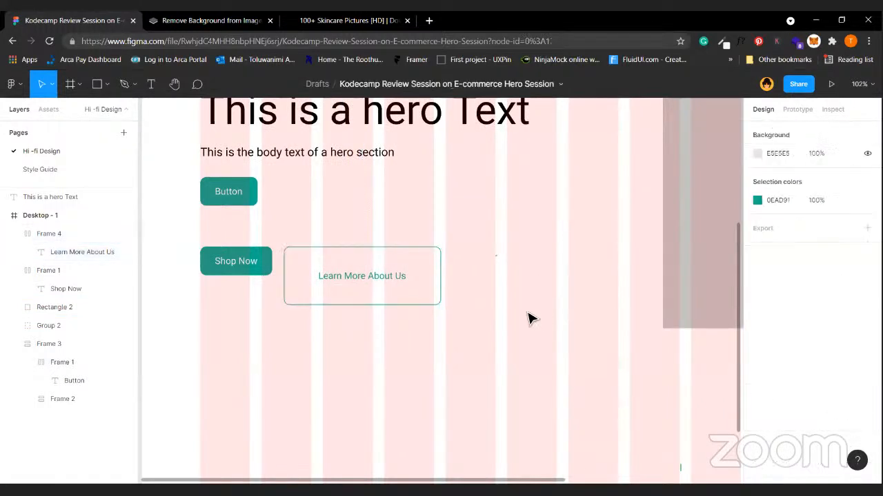
scroll(529, 313, "left", 1)
key("ctrl+z")
key("ctrl+z")
key("ctrl+z")
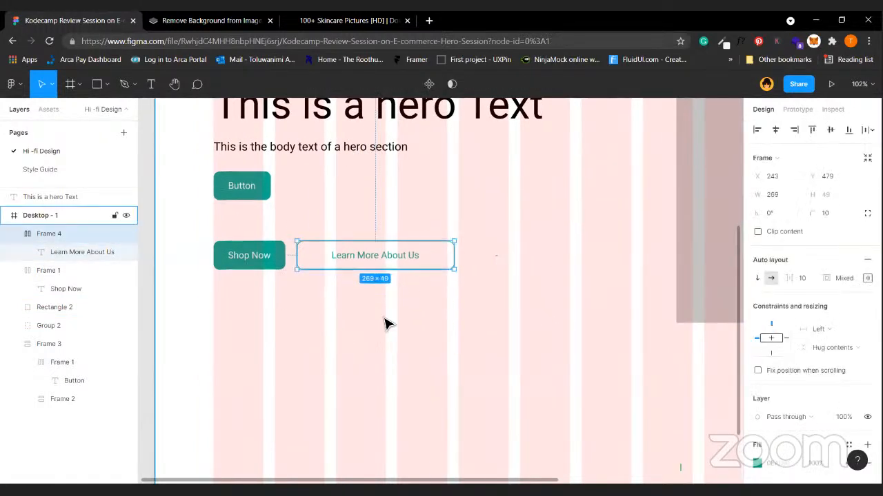
Draw a grey 86×82 rectangle below the buttons and duplicate it.
key("r")
mouse_move(355, 293)
left_mouse_down()
mouse_move(405, 339)
mouse_move(452, 329)
left_mouse_up()
key("ctrl+d")
Add a fourth square to complete the row and select all four.
left_click_drag(516, 329, 578, 328)
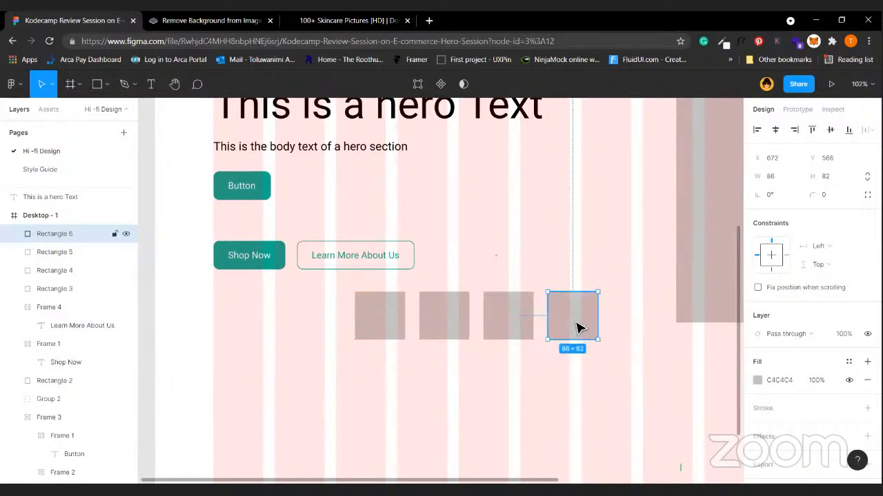
left_click(521, 342, "shift")
left_click(449, 336, "shift")
left_click(363, 321, "shift")
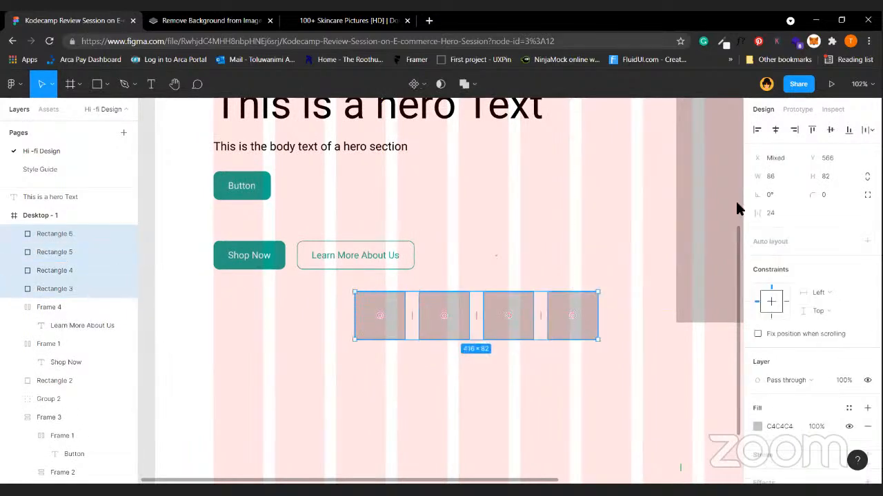
left_click(577, 415)
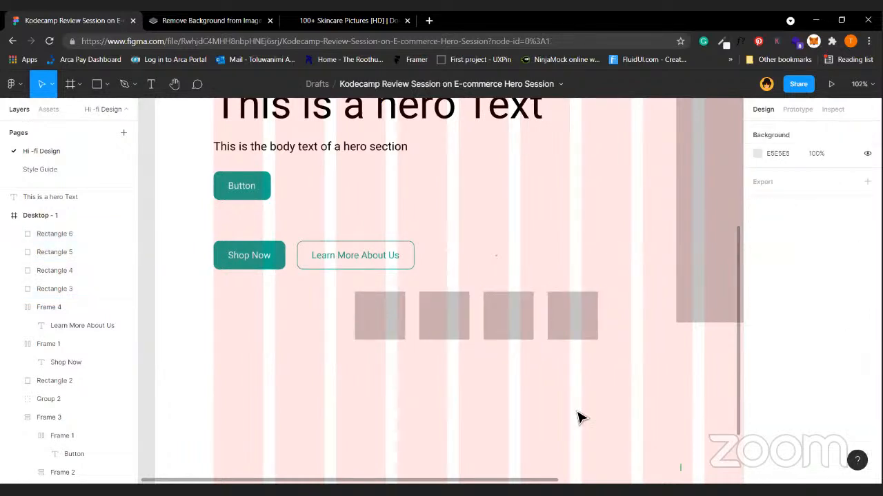
Set the third square's height to 83.
left_click(516, 322)
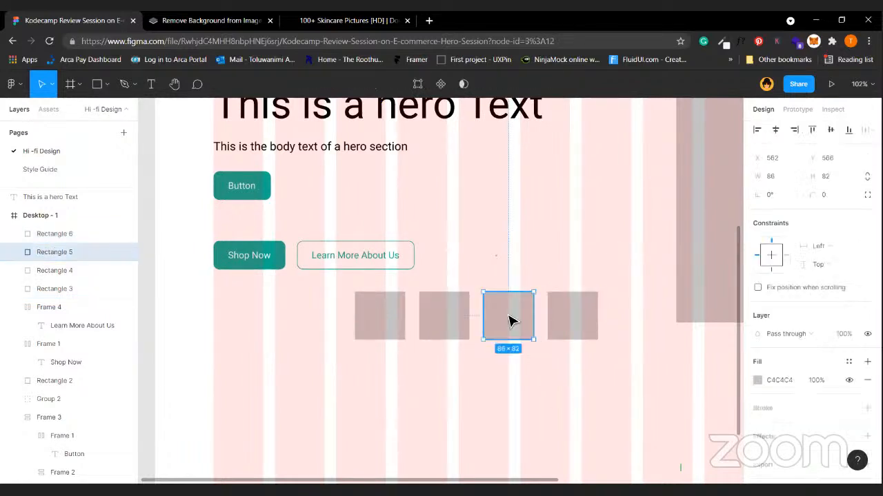
left_click(838, 177)
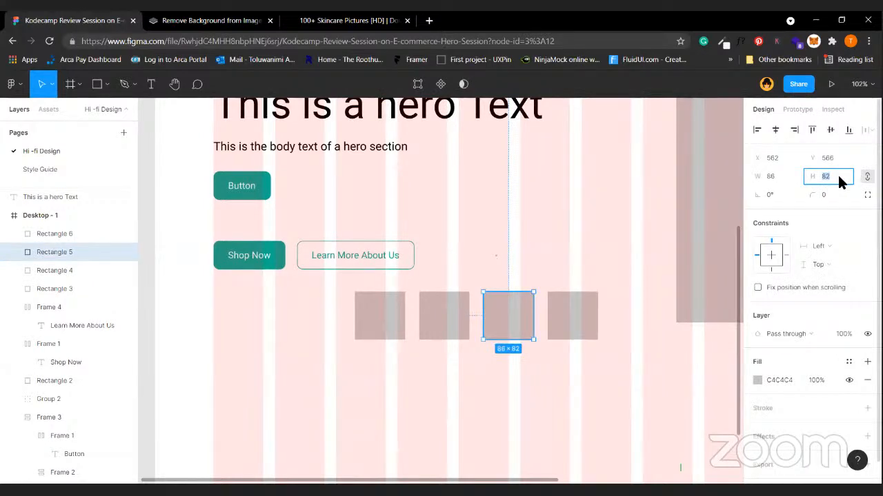
type("83")
key("Return")
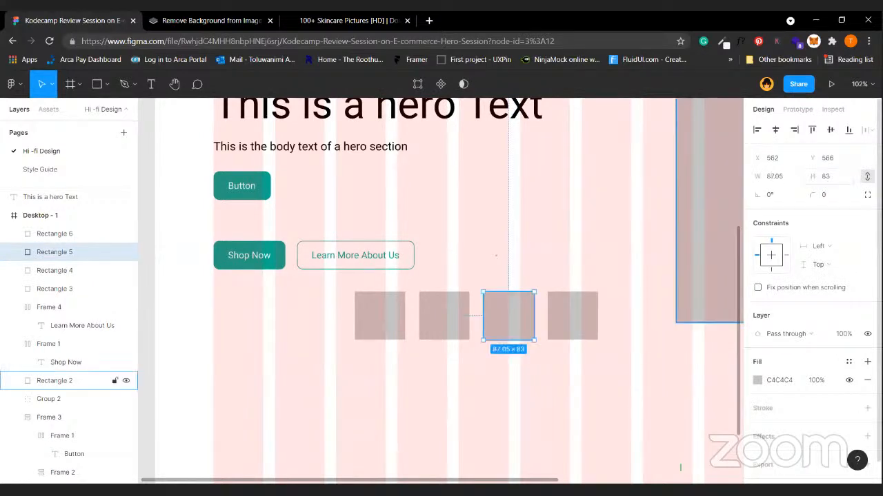
left_click(546, 332)
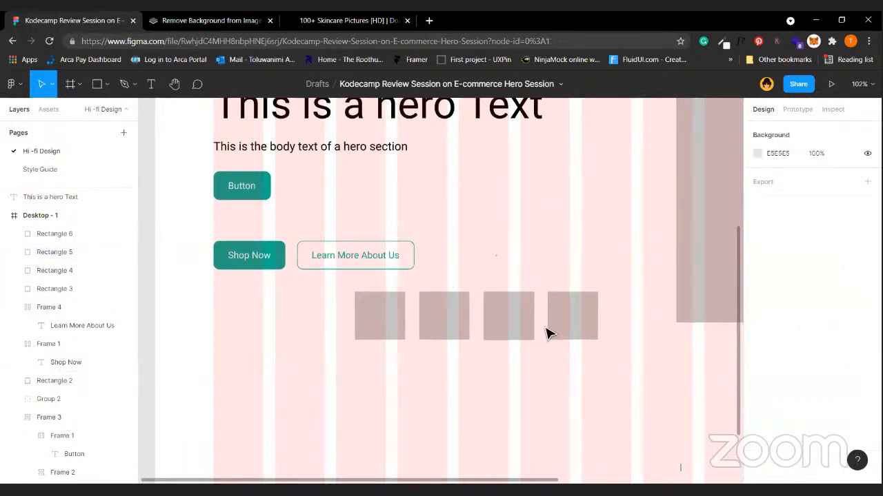
Reselect the squares and measure the gap from the third to the fourth.
left_click(512, 343)
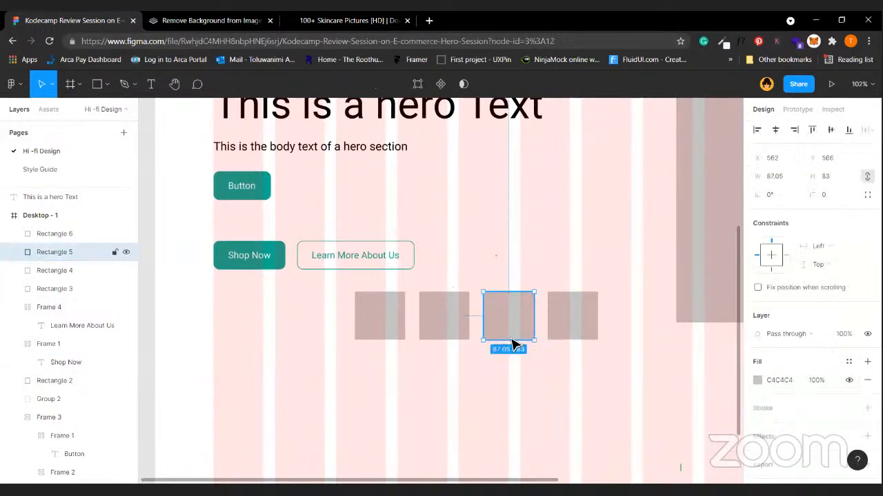
left_click(372, 331)
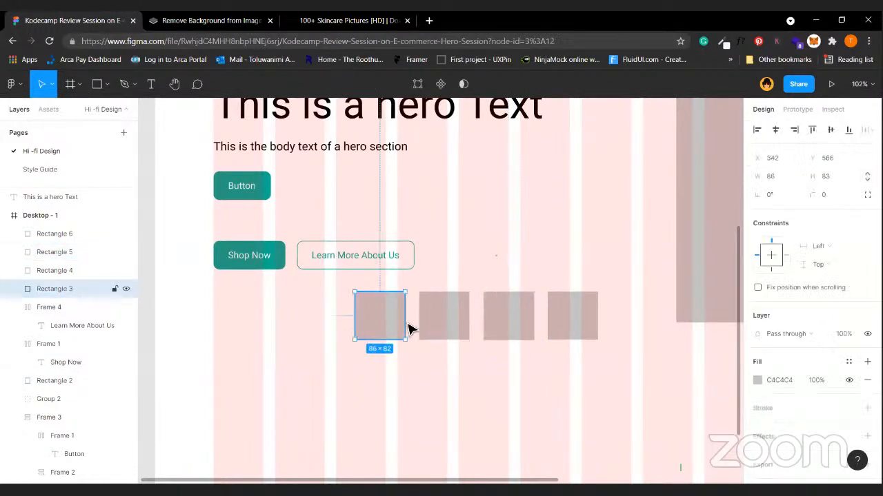
left_click(445, 342, "shift")
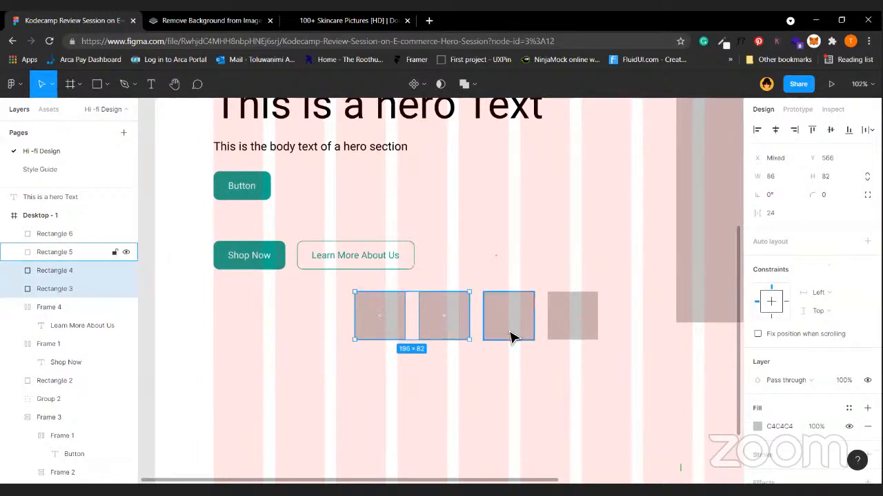
left_click(511, 337, "shift")
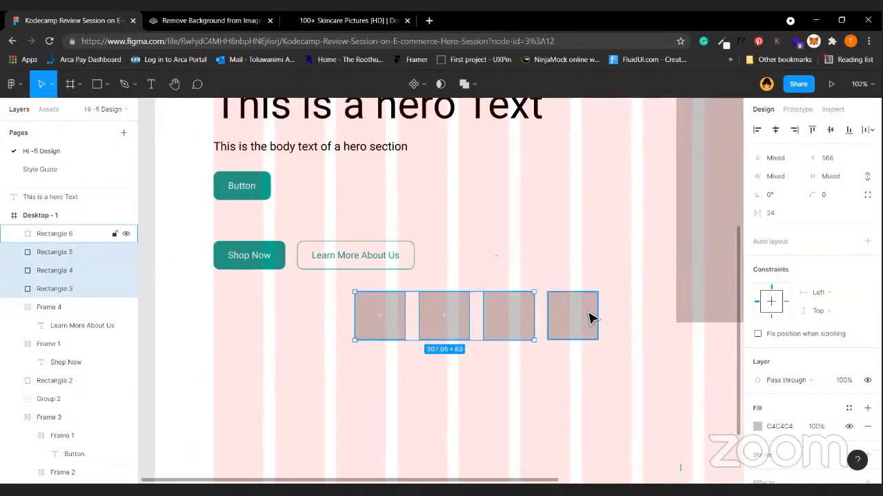
left_click(571, 373)
left_click(509, 311)
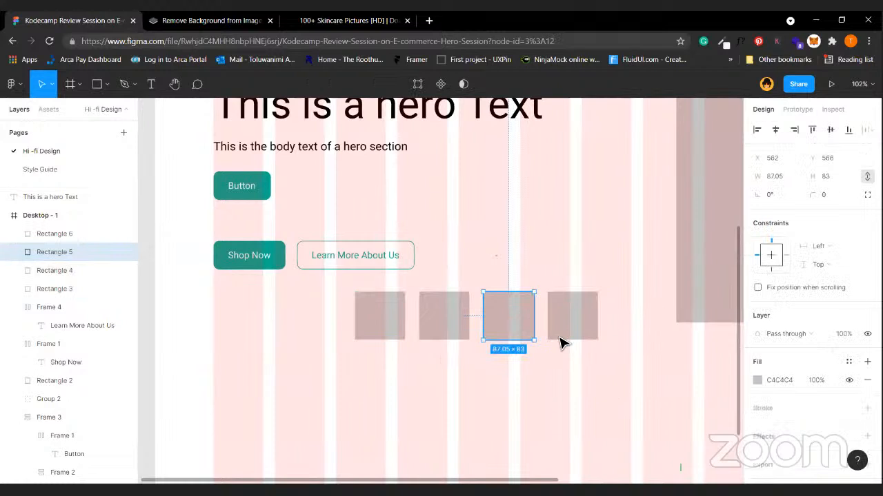
key("alt")
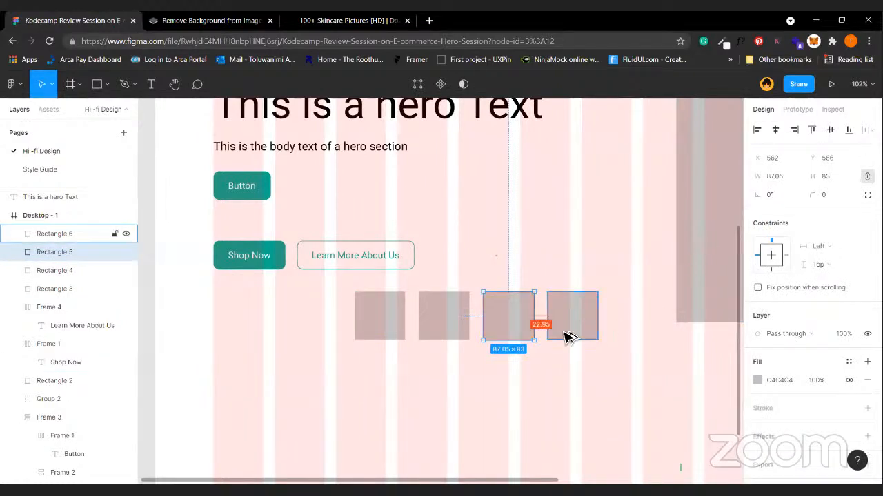
Set the third square's width to 84, after first trying 86.
left_click(782, 176)
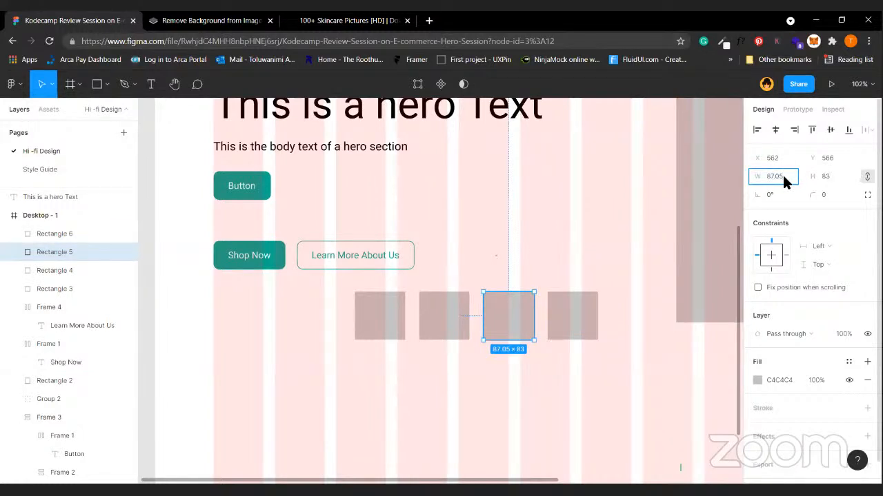
type("86")
key("Return")
left_click(782, 174)
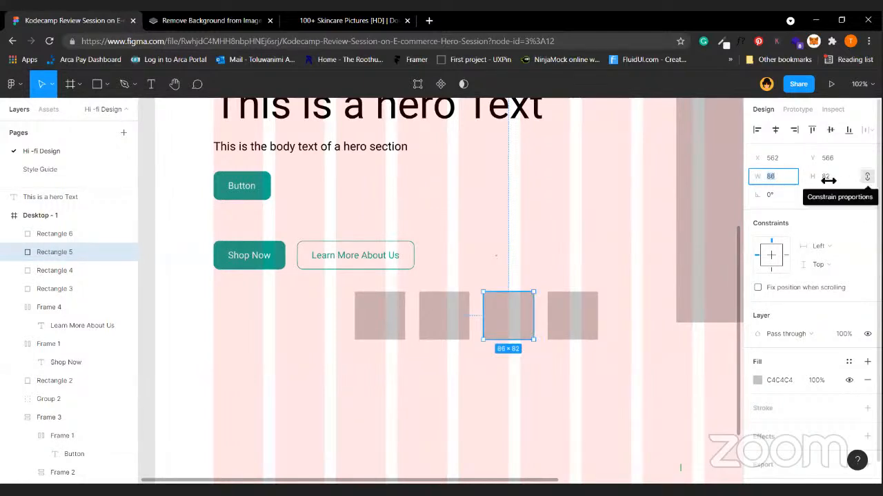
type("84")
key("Return")
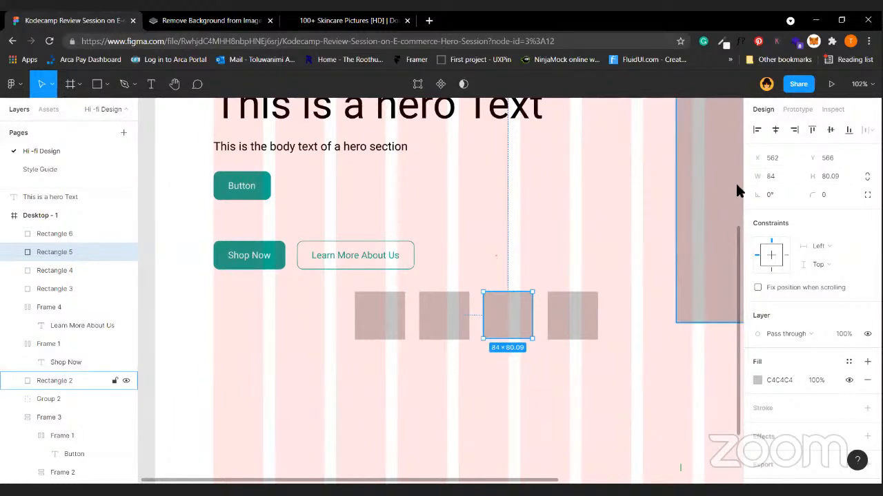
Round the third square's height from 80.09 down to 80.
left_click(844, 177)
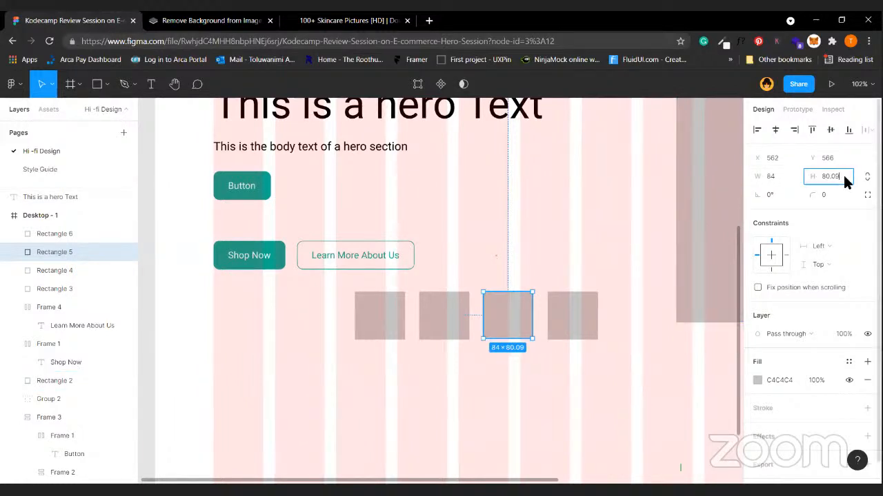
left_click(844, 177)
key("Return")
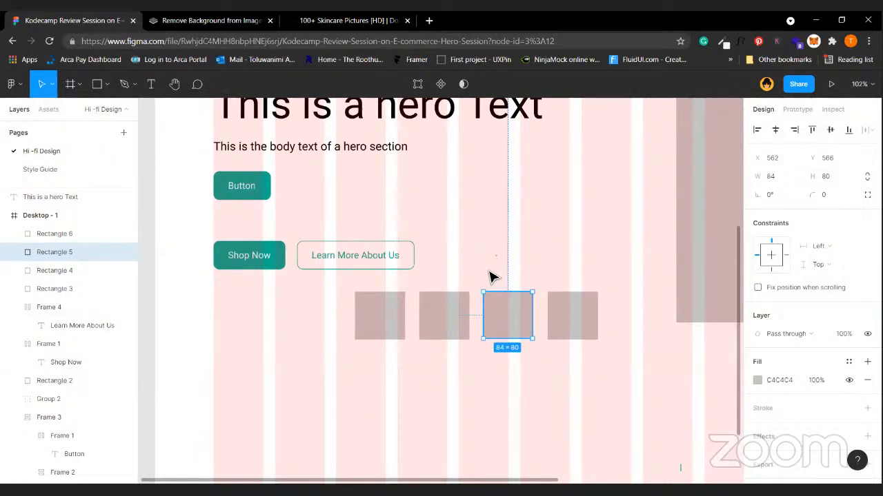
key("ctrl+z")
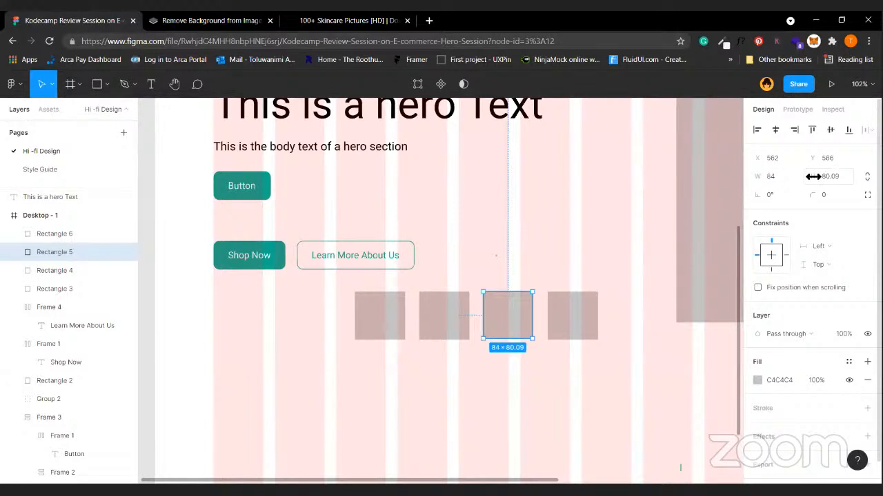
left_click_drag(814, 176, 816, 176)
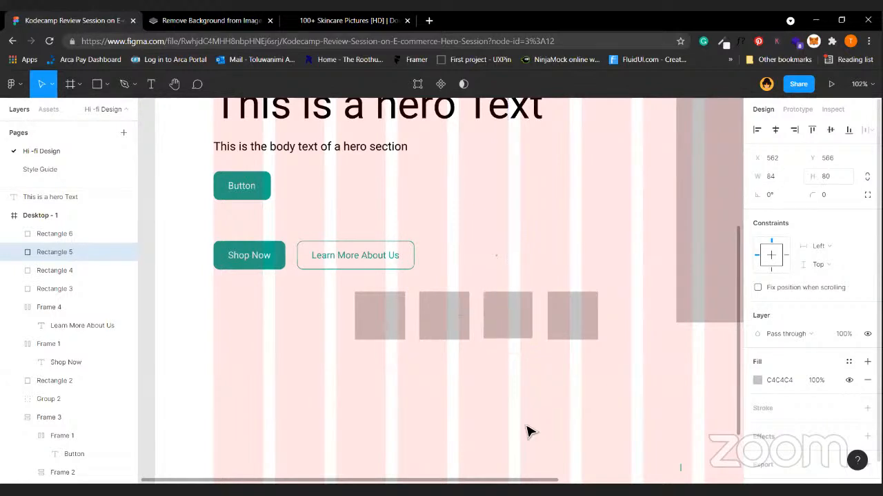
left_click(614, 348)
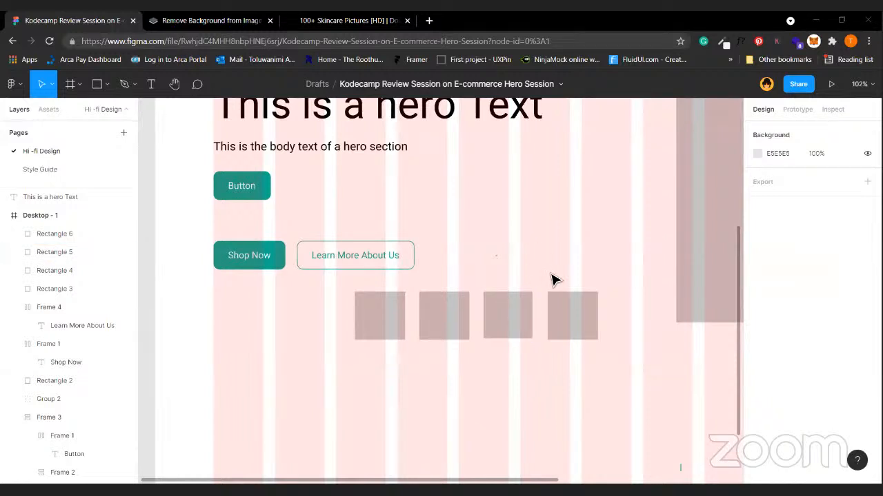
scroll(553, 280, "down", 2)
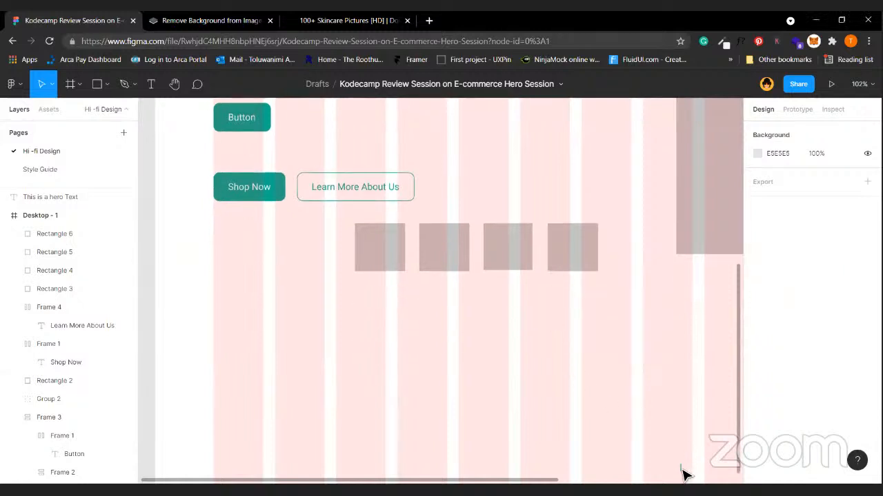
scroll(682, 459, "down", 2)
scroll(682, 461, "up", 3)
scroll(681, 459, "up", 1)
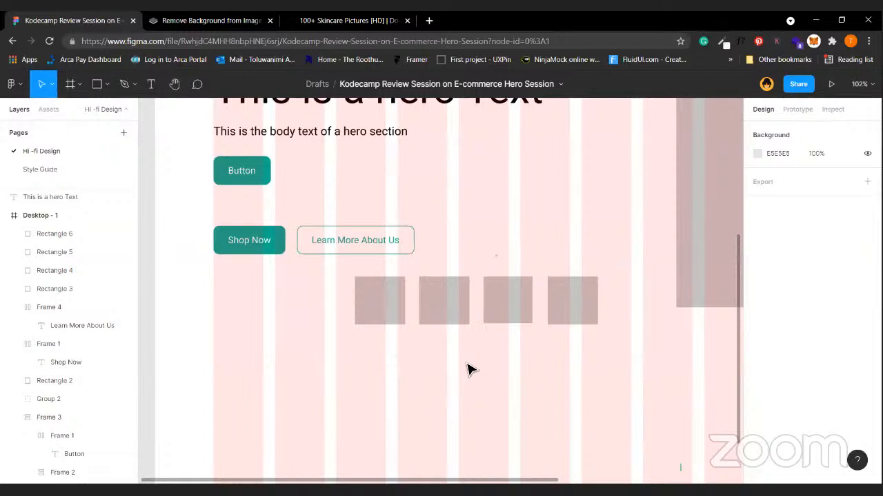
scroll(467, 371, "up", 3)
Duplicate the hero heading, wrap it in auto layout with padding, and place it at x 100.
left_click(436, 222)
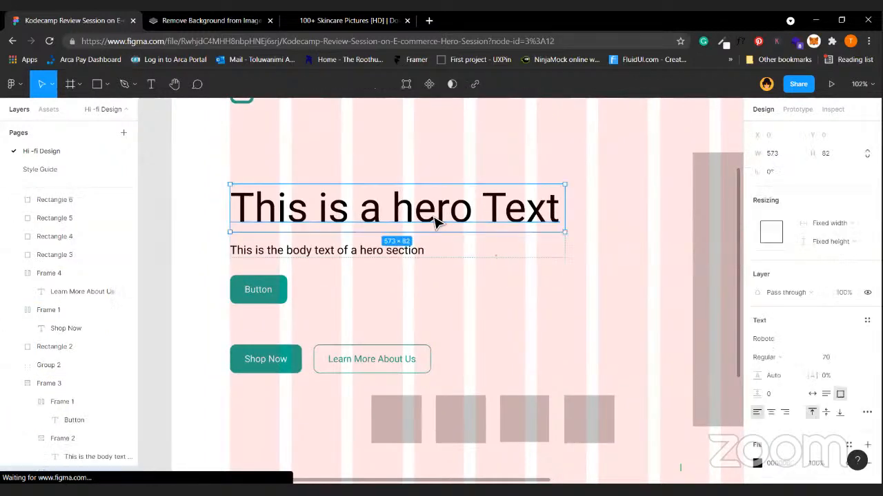
left_click_drag(436, 218, 509, 124, "alt")
scroll(315, 142, "up", 3)
left_click_drag(504, 309, 534, 318)
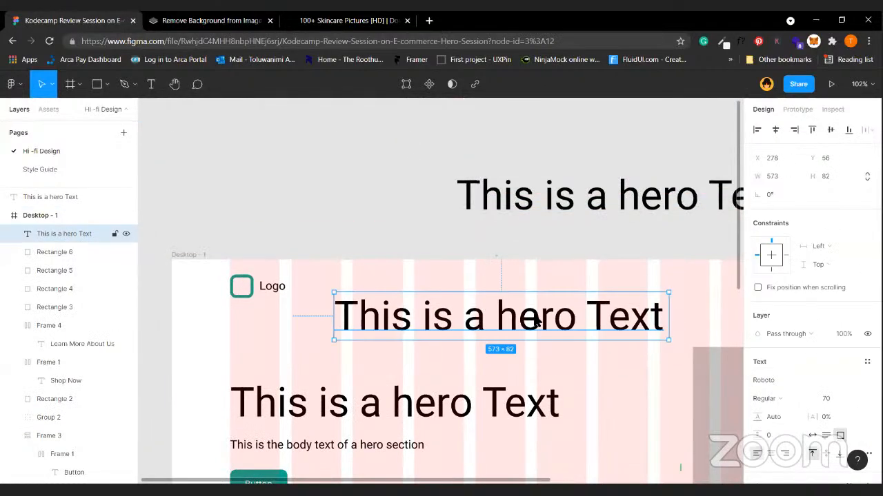
key("shift+a")
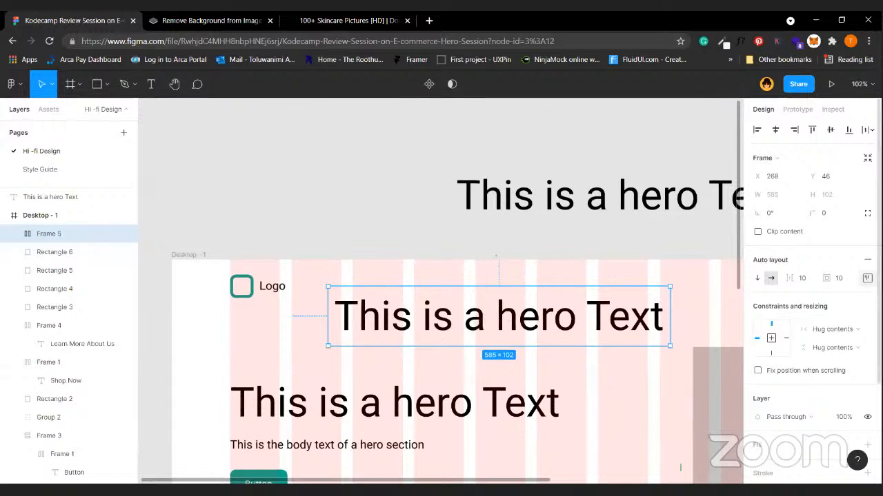
left_click(866, 277)
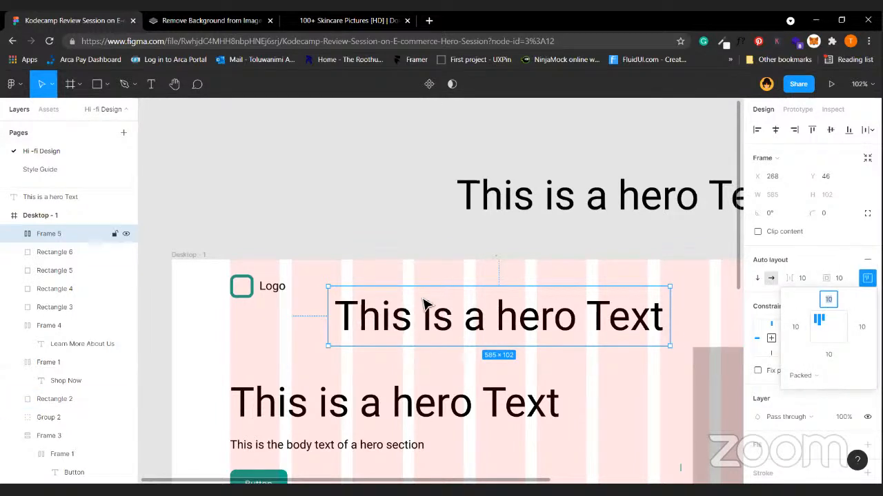
left_click_drag(449, 339, 389, 361)
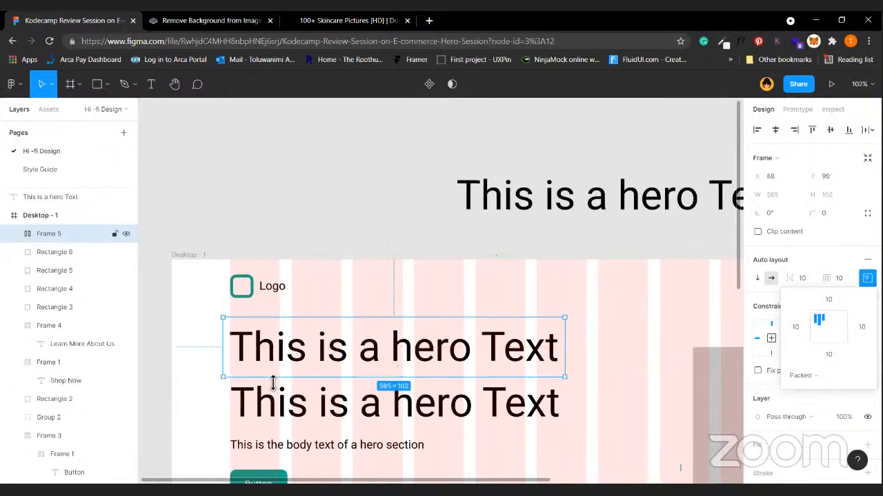
left_click_drag(336, 356, 344, 356)
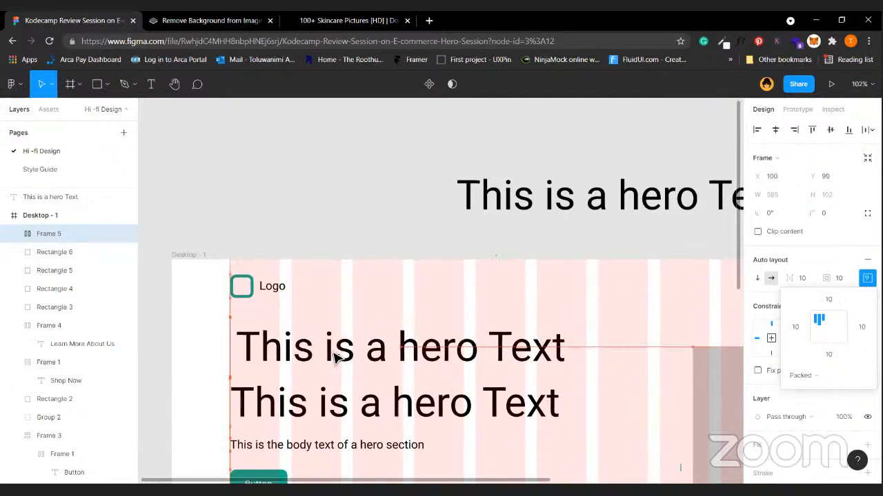
Pull the lower heading out of Frame 2 and shift the body text group down.
double_click(280, 411)
double_click(280, 411)
left_click_drag(240, 391, 301, 218)
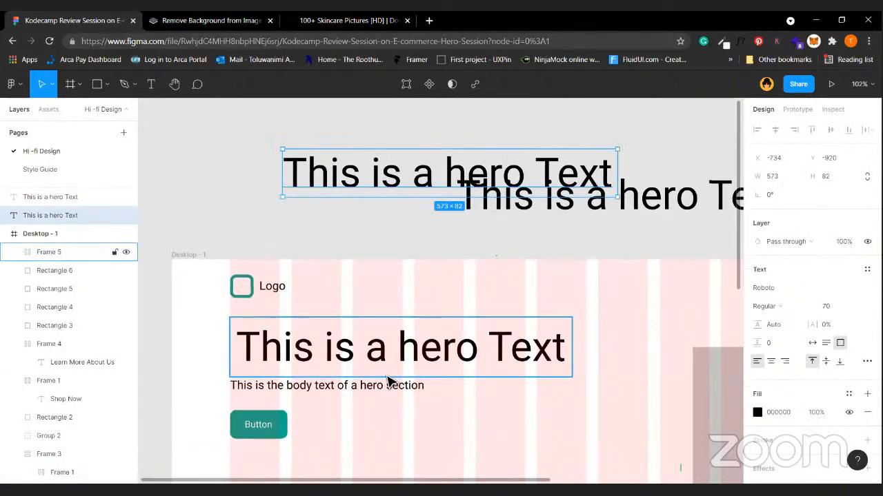
left_click_drag(355, 398, 355, 409)
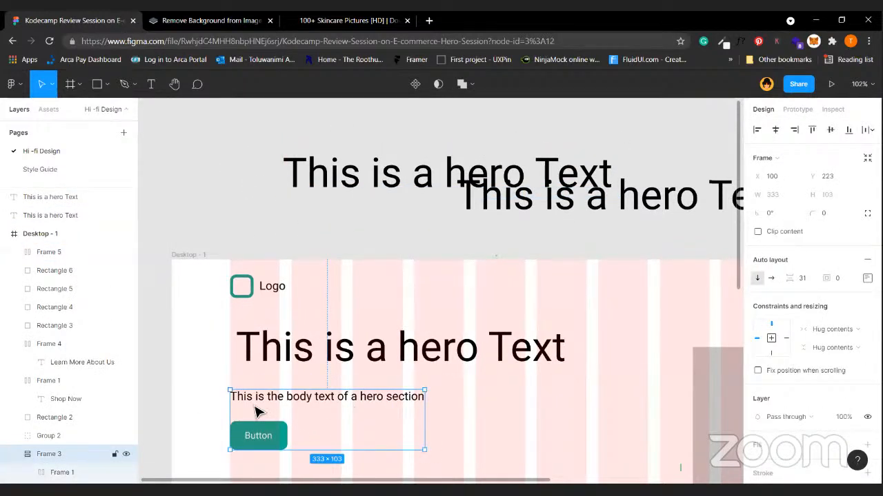
key("alt")
left_click(299, 358)
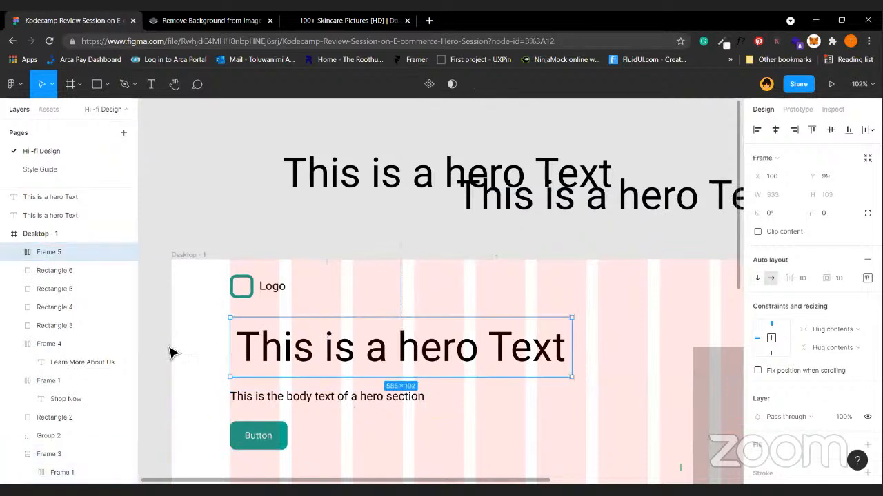
left_click(258, 353)
left_click(257, 353)
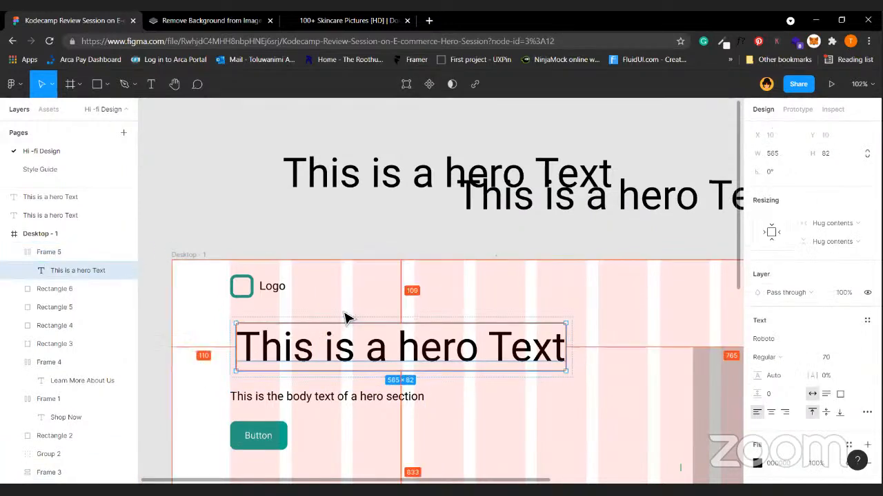
left_click(379, 307)
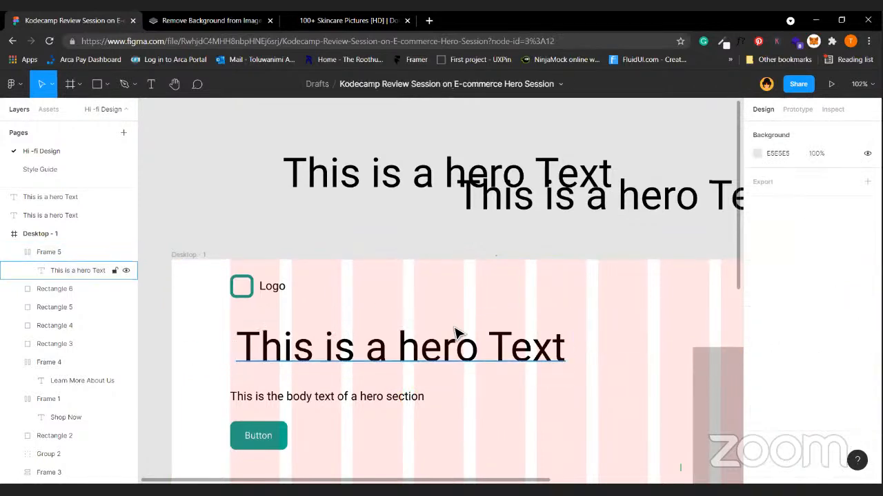
Undo four times to restore the original hero layout nested in Frame 3.
key("ctrl+z")
key("ctrl+z")
key("ctrl+z")
key("ctrl+z")
key("ctrl+z")
key("ctrl+z")
key("ctrl+z")
key("ctrl+z")
key("ctrl+z")
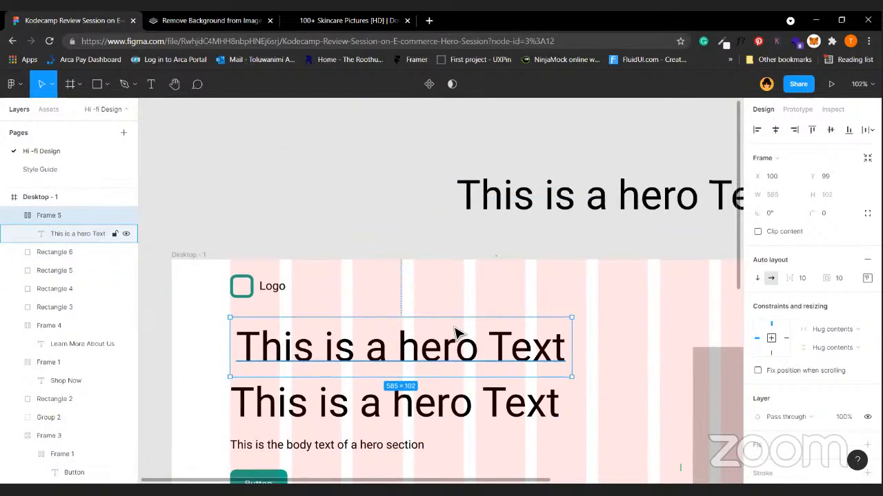
key("ctrl+z")
scroll(389, 266, "down", 3)
key("ctrl+z")
key("ctrl+z")
key("ctrl+z")
key("ctrl+z")
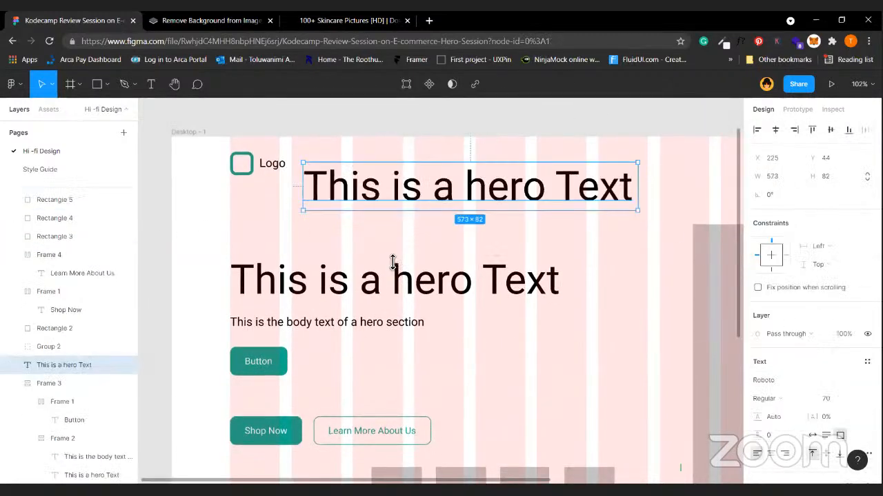
key("ctrl+z")
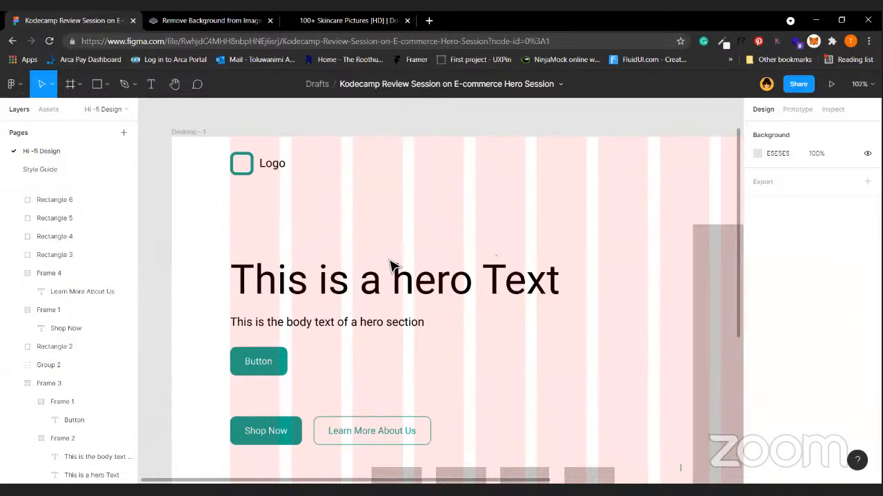
scroll(390, 266, "down", 3)
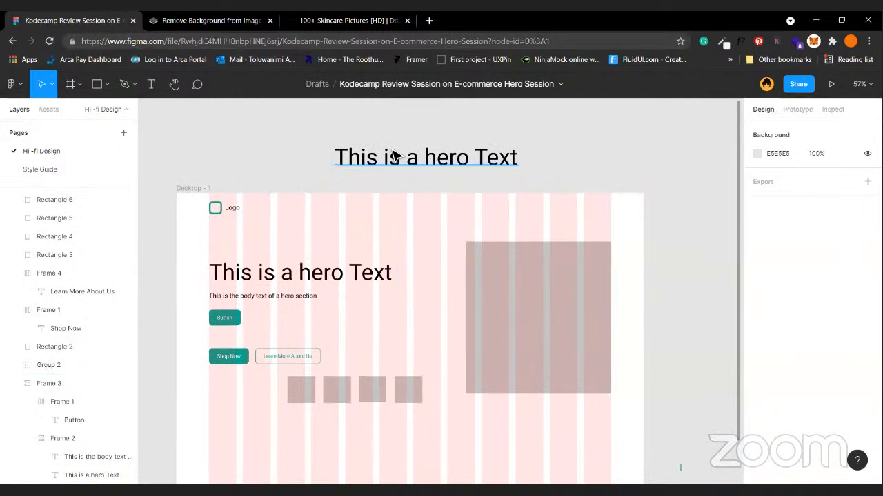
left_click(462, 160)
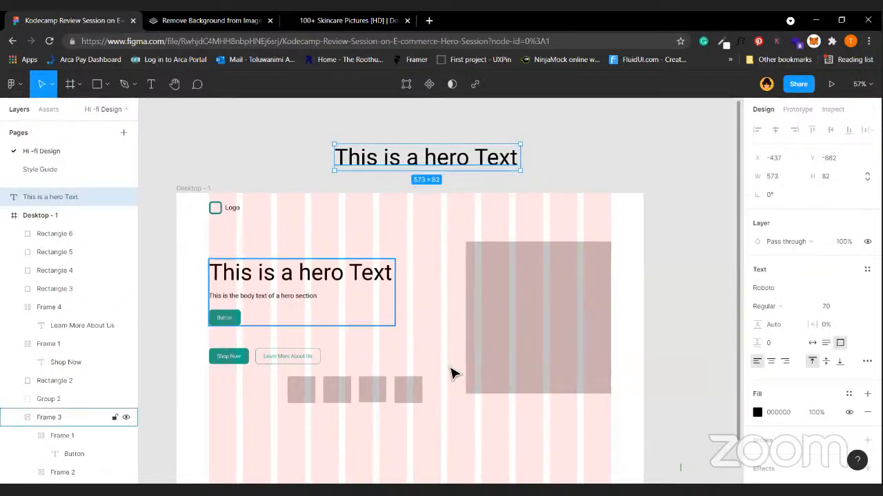
left_click(394, 312)
left_click(451, 369)
scroll(451, 369, "left", 1)
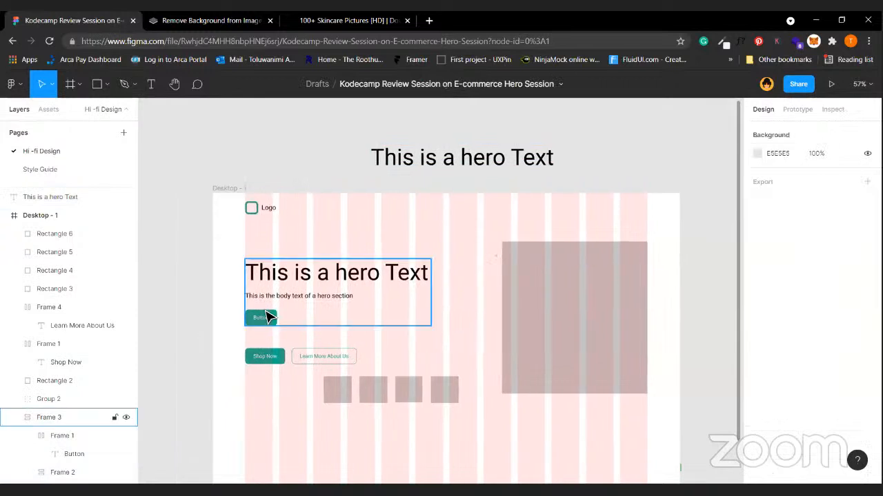
double_click(270, 316)
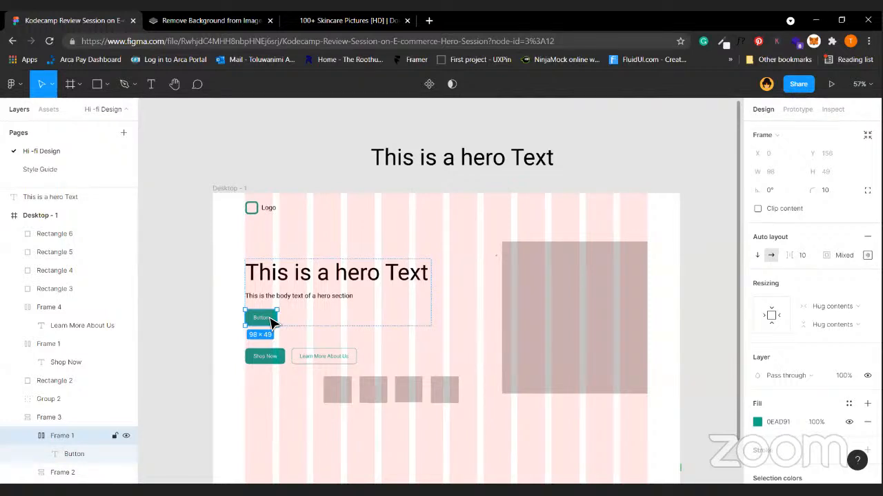
left_click(400, 241)
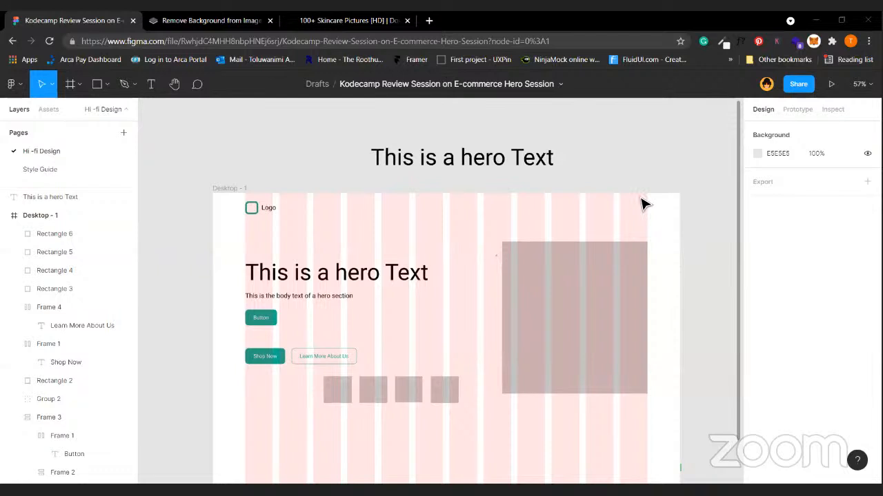
left_click(294, 273)
left_click(293, 273)
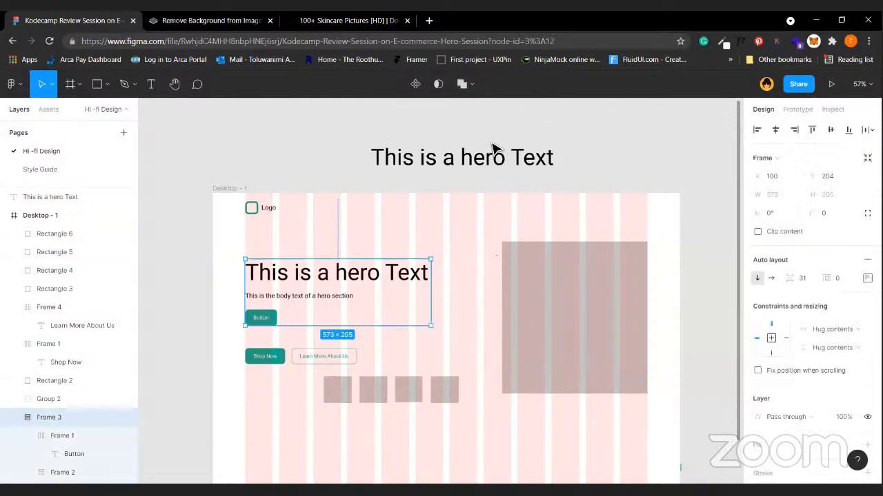
left_click(398, 225)
scroll(400, 223, "down", 1)
left_click(268, 305)
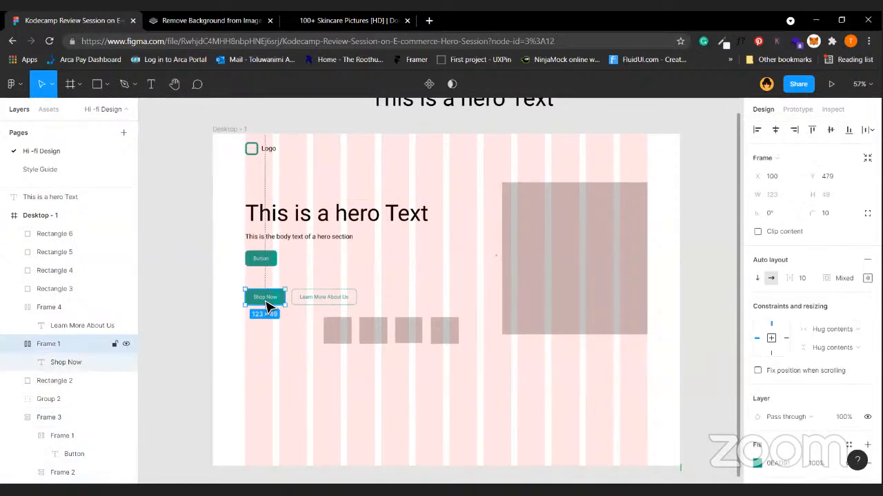
left_click(50, 109)
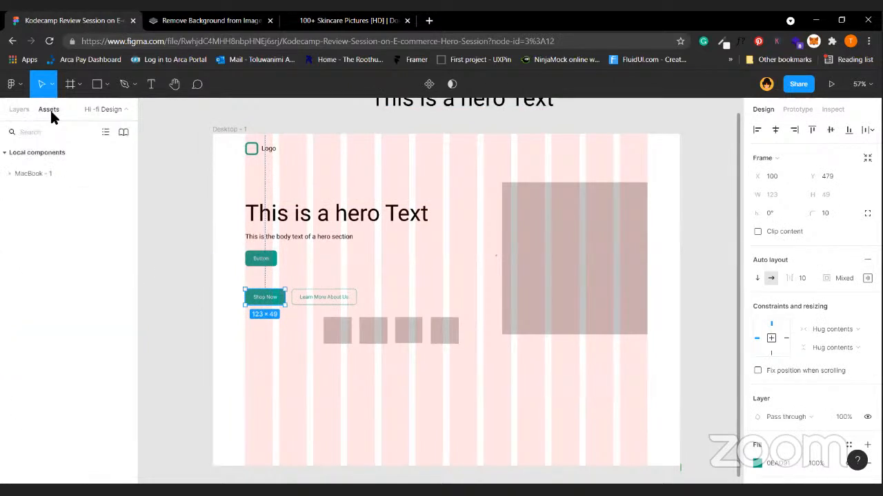
key("Escape")
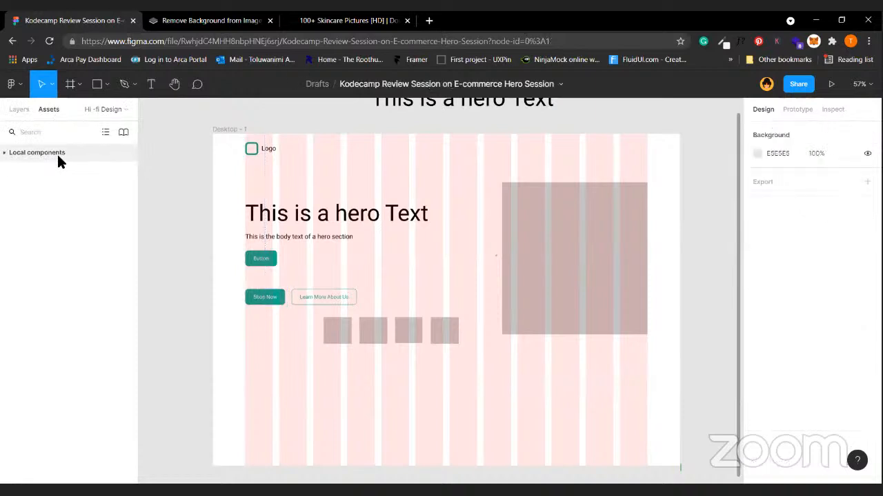
left_click(51, 171)
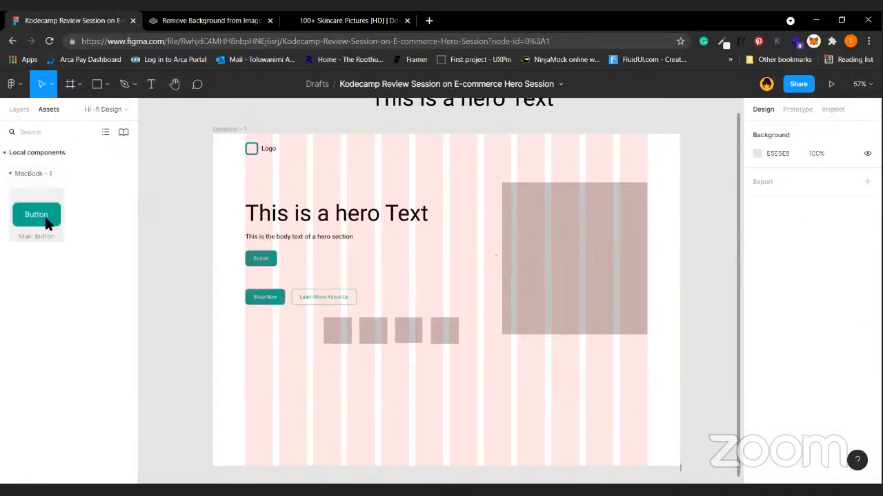
left_click(25, 114)
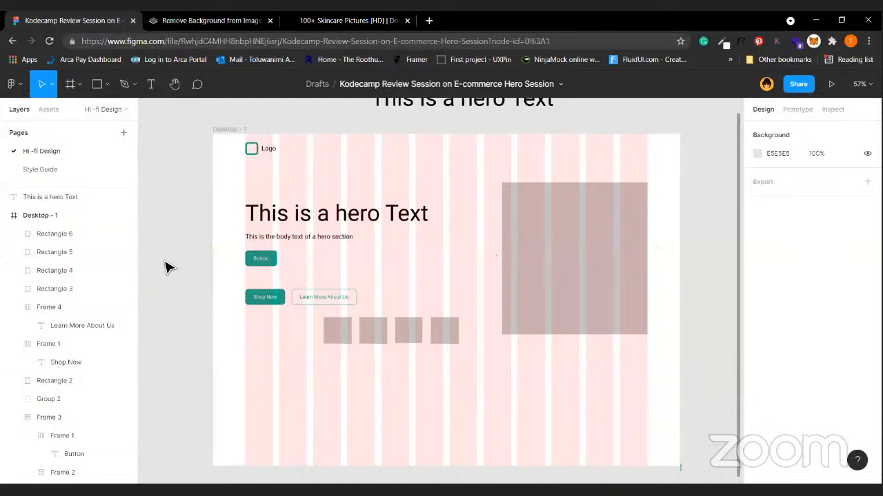
Duplicate Learn More About Us as Frame 5 (201×49) below the grey squares and inspect it.
scroll(166, 267, "down", 2)
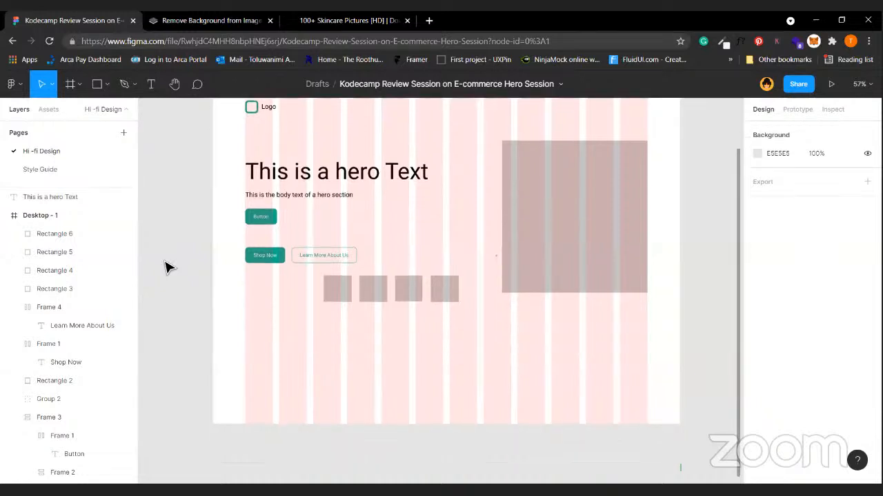
left_click(331, 244)
left_click_drag(343, 238, 390, 344)
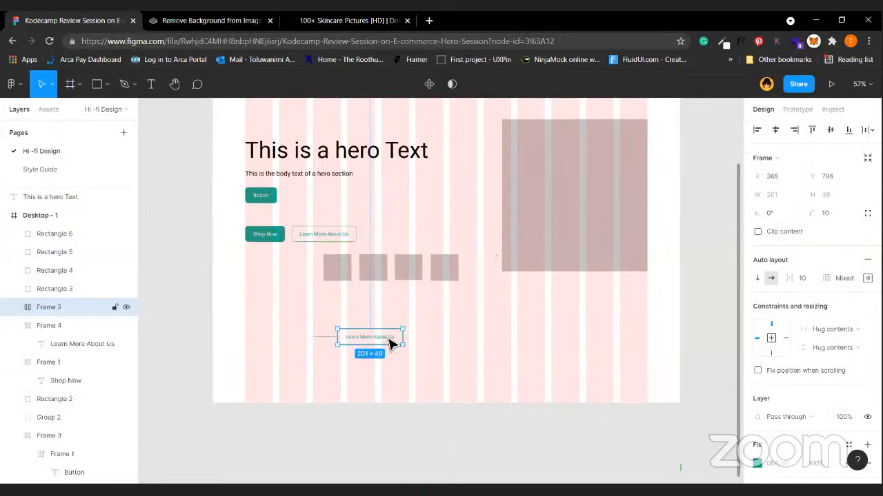
left_click(423, 337)
scroll(423, 337, "up", 5)
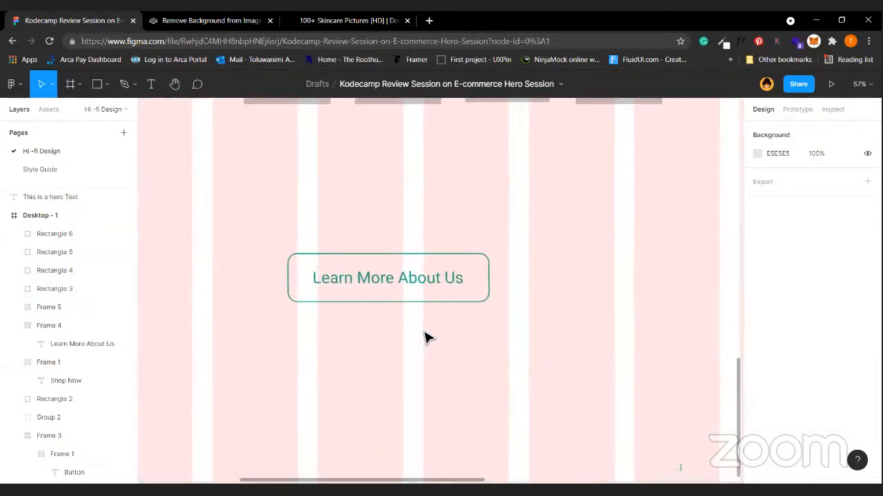
left_click(362, 292)
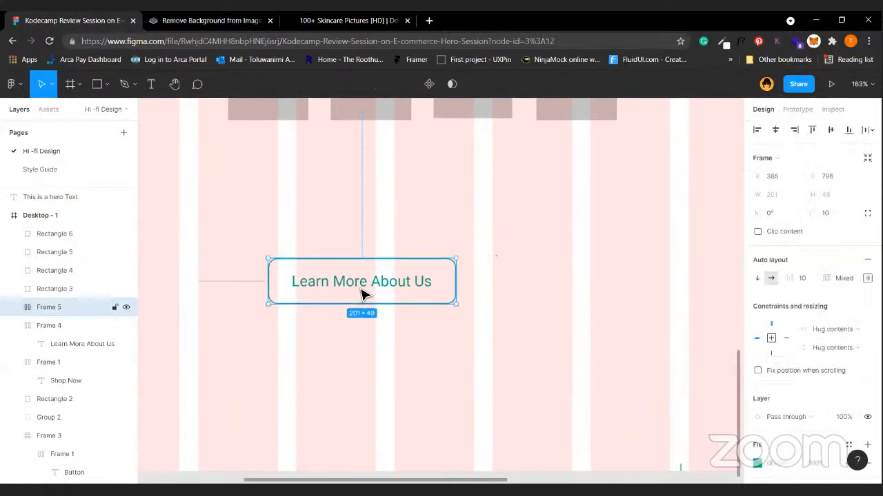
left_click(526, 210)
scroll(476, 287, "right", 2)
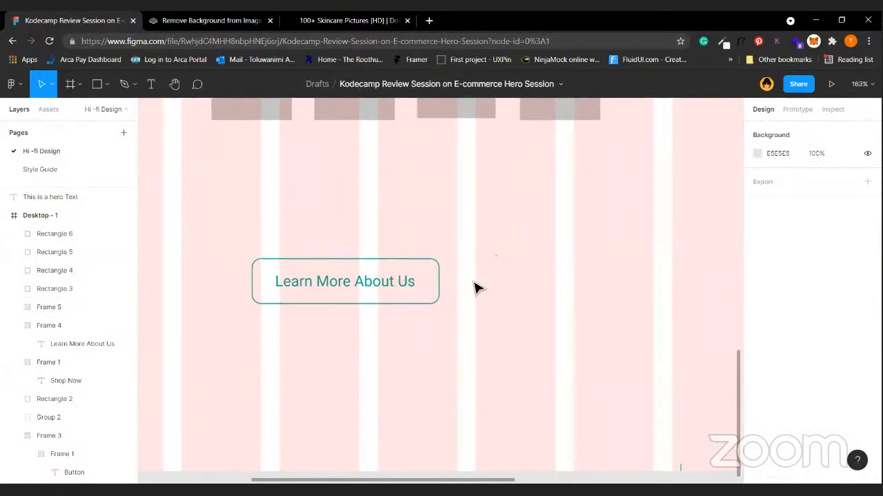
left_click(345, 302)
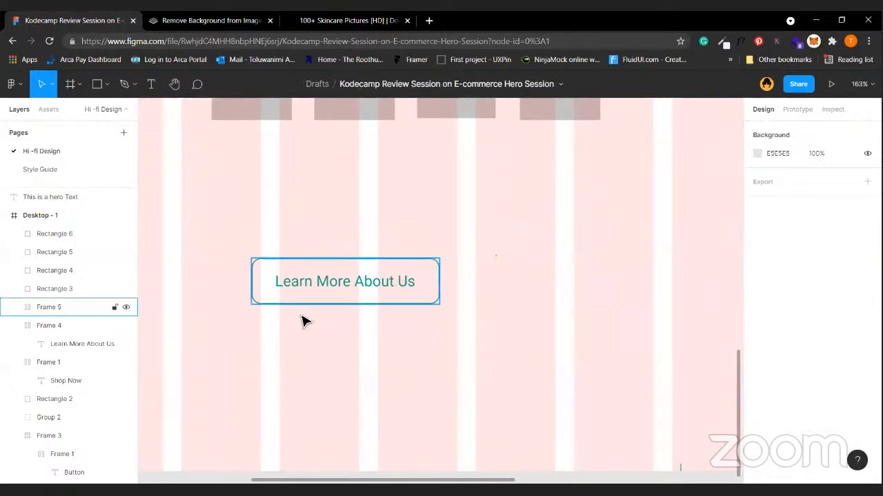
scroll(511, 331, "right", 3)
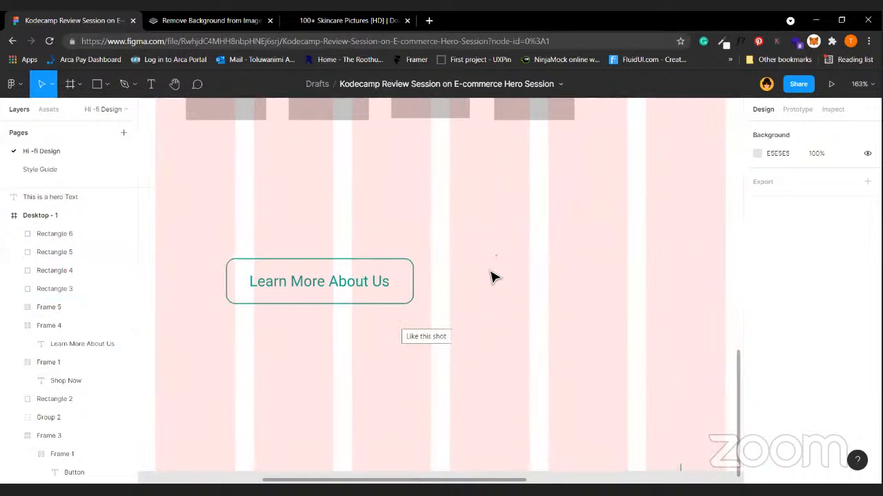
Add a 'Tell me More' text label to the right of the copied button.
key("t")
left_click(473, 280)
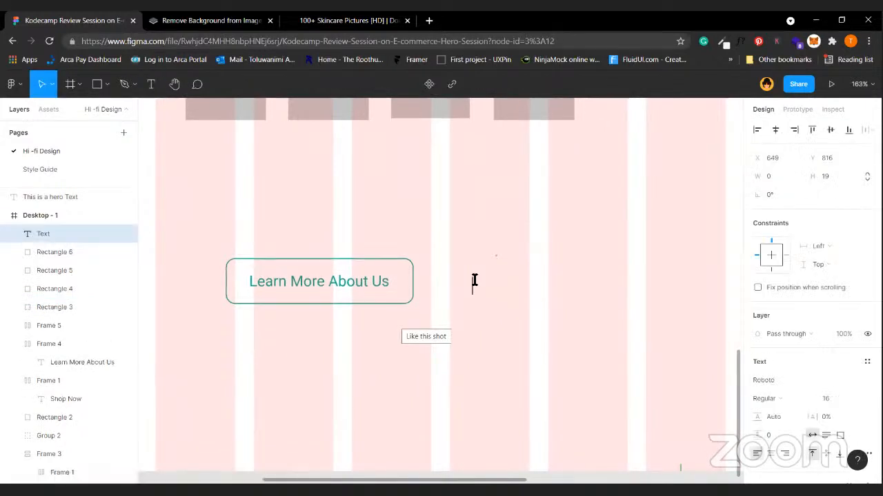
type("Tell me More")
key("Escape")
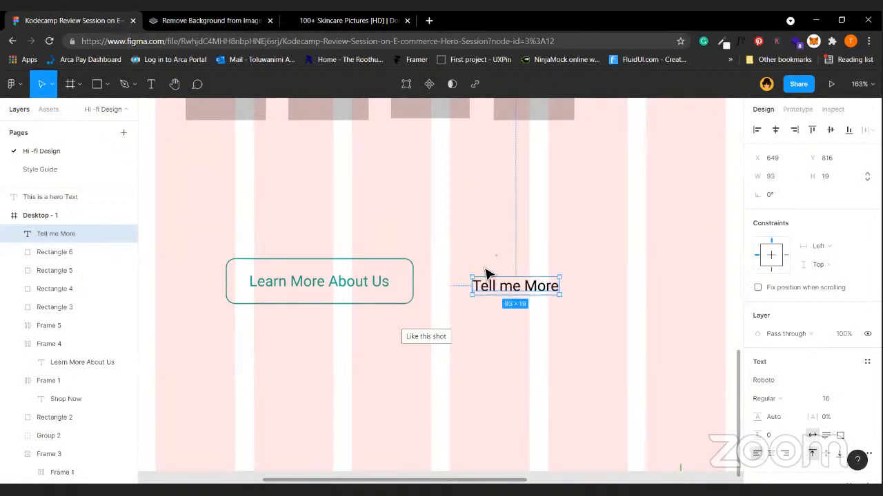
Nudge the label up slightly and wrap it in auto layout as Frame 6 (113×39).
key("shift+a")
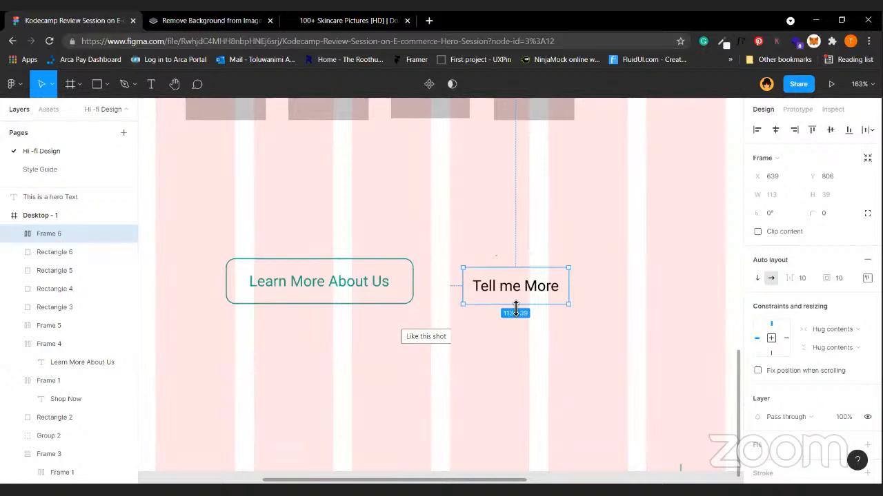
key("ctrl+shift+g")
key("Escape")
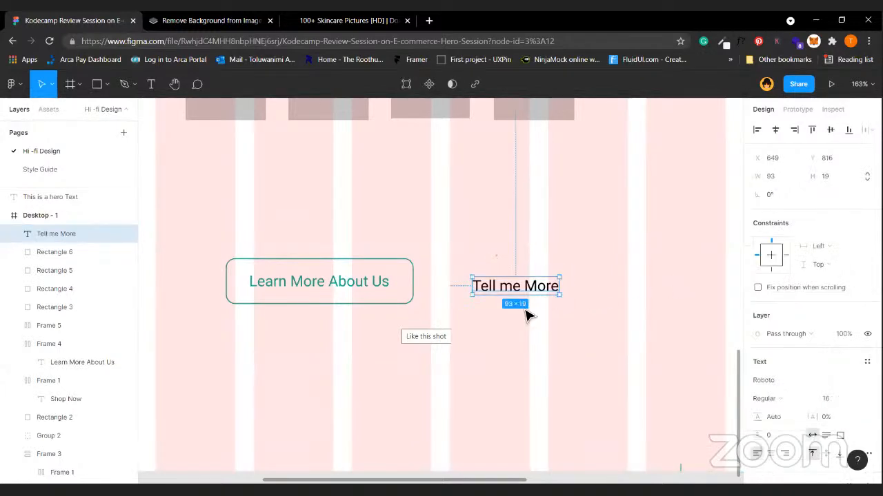
key("Escape")
left_click(522, 288)
key("Up")
key("Up")
key("Up")
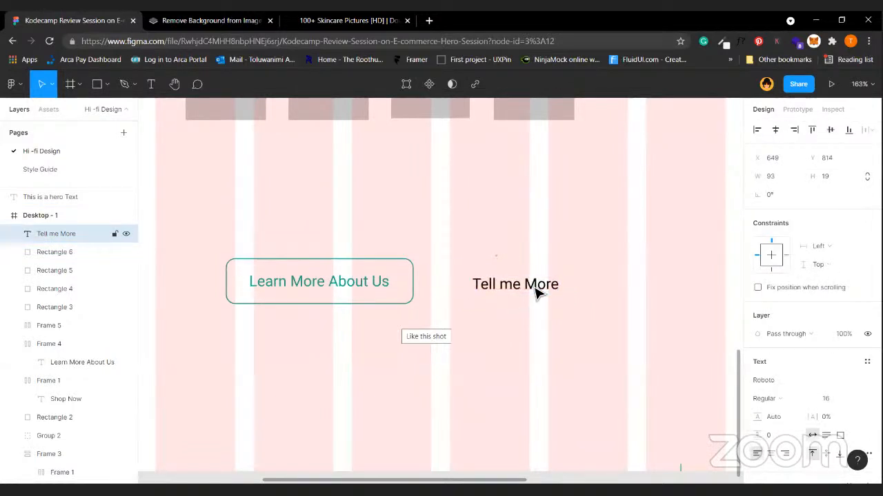
key("Up")
key("Up")
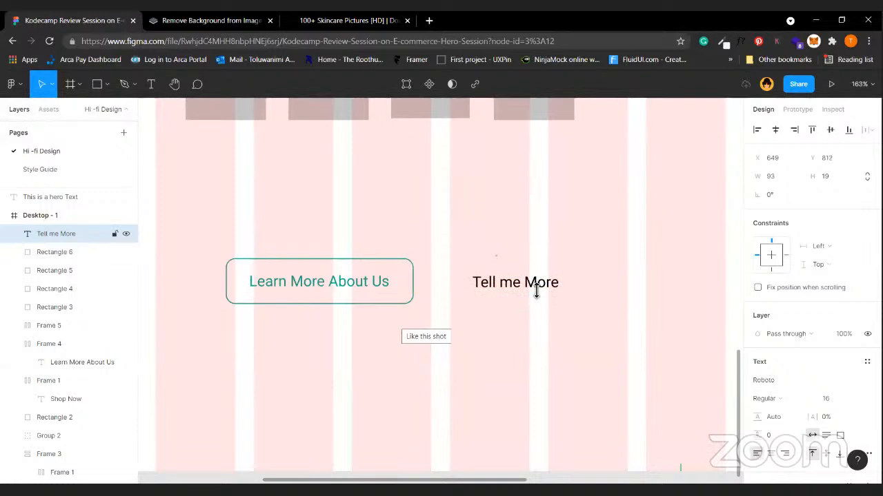
left_click(466, 375)
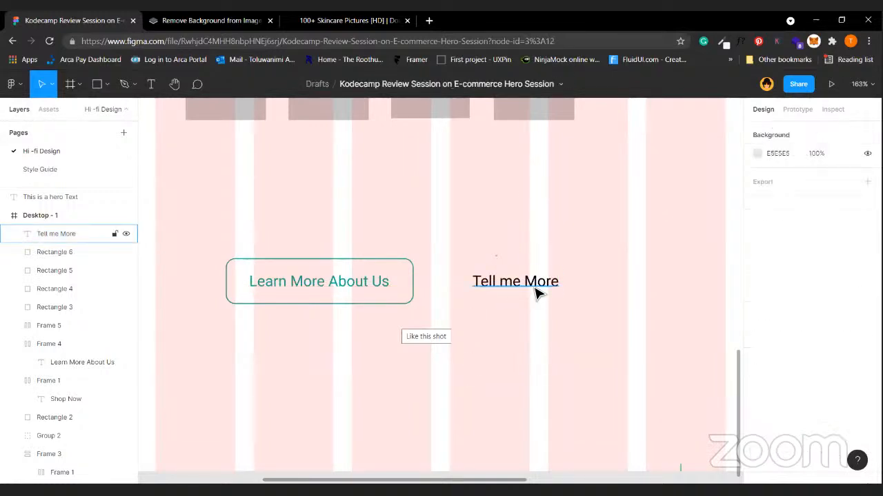
left_click(536, 291)
key("shift+a")
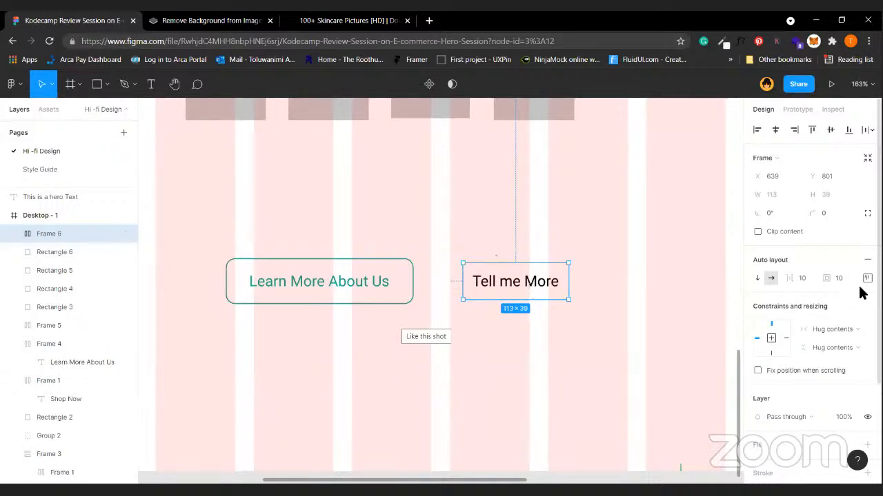
Give the Tell me More frame a light grey C4C4C4 fill.
left_click(527, 237)
left_click(529, 291)
double_click(528, 291)
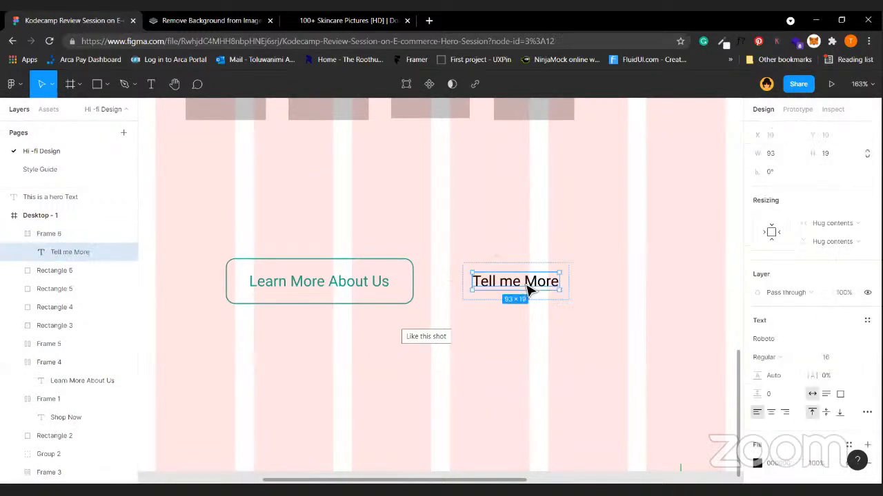
left_click(556, 258)
left_click(544, 283)
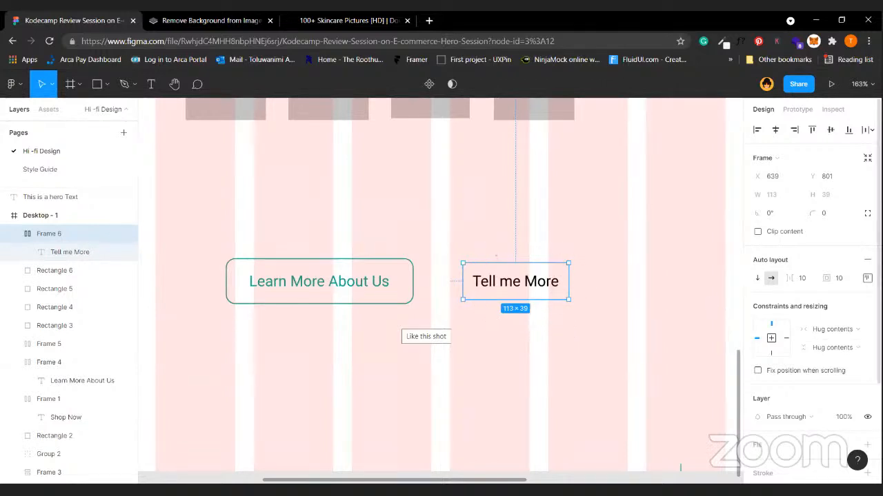
scroll(810, 310, "down", 3)
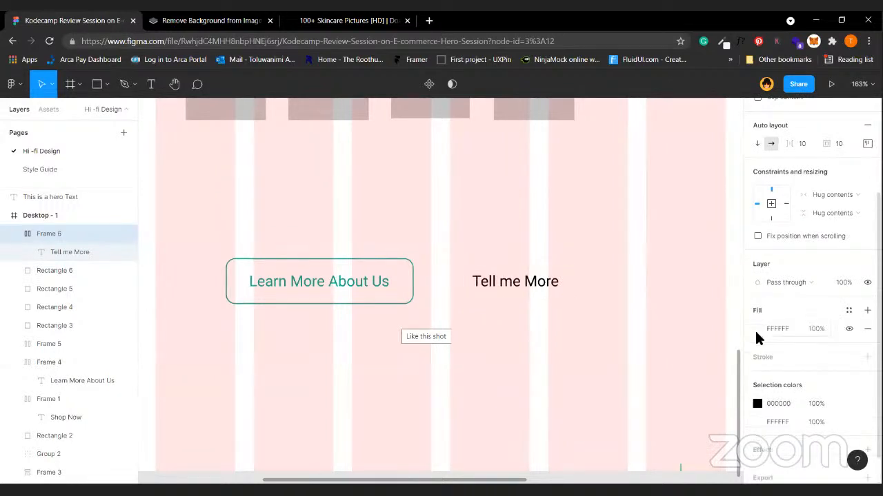
left_click(757, 329)
left_click(647, 430)
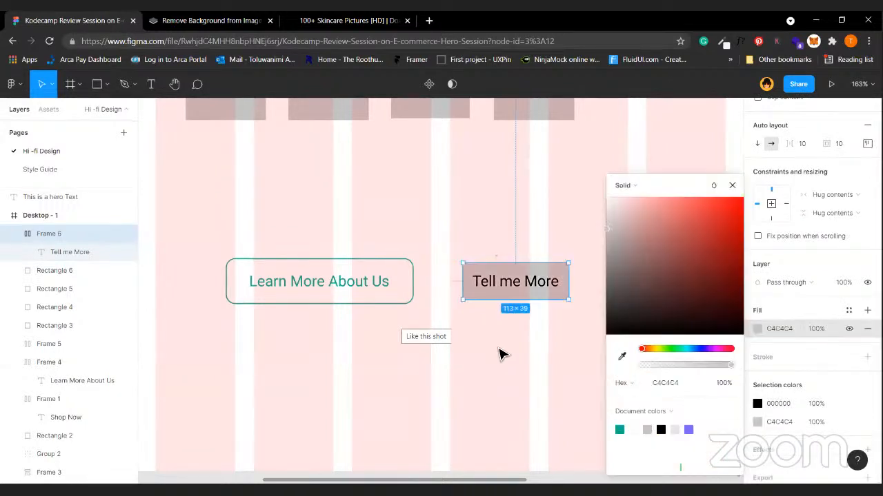
left_click(503, 355)
Centre the Tell me More label inside its button frame.
left_click(556, 272)
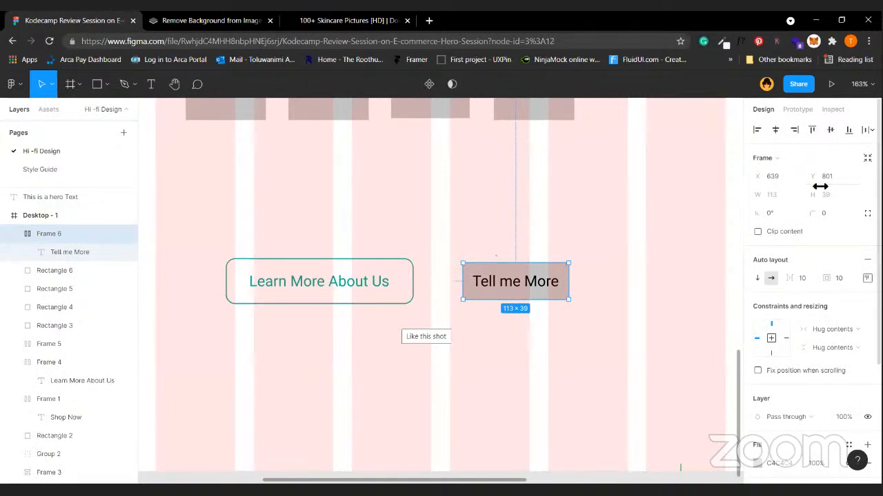
left_click(867, 278)
left_click(828, 326)
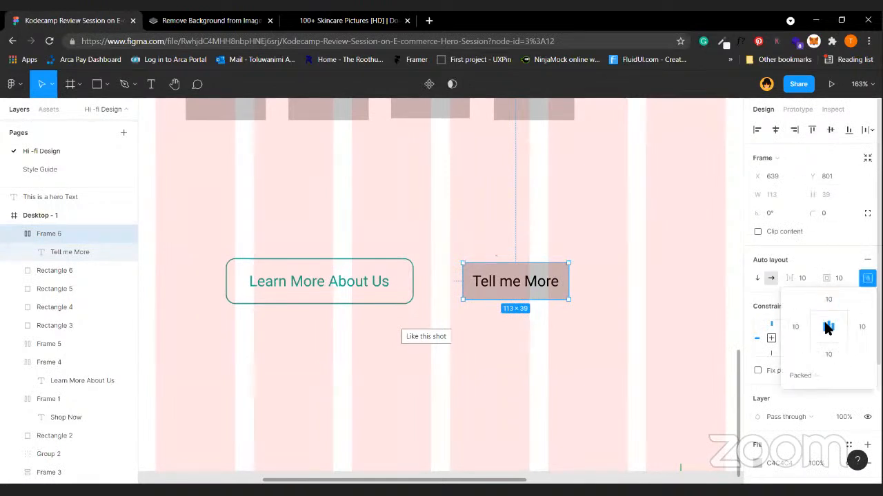
left_click(517, 361)
scroll(517, 361, "down", 4)
scroll(383, 251, "left", 1)
scroll(384, 251, "up", 1)
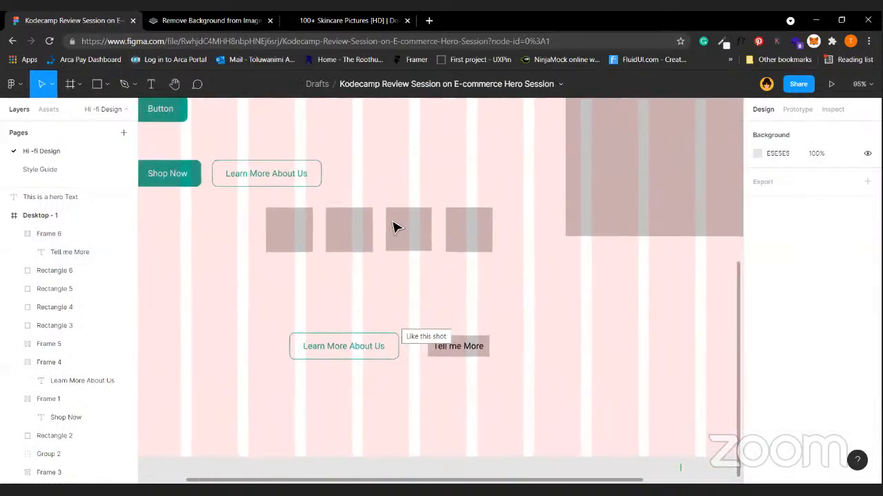
scroll(395, 227, "left", 2)
scroll(394, 226, "up", 1)
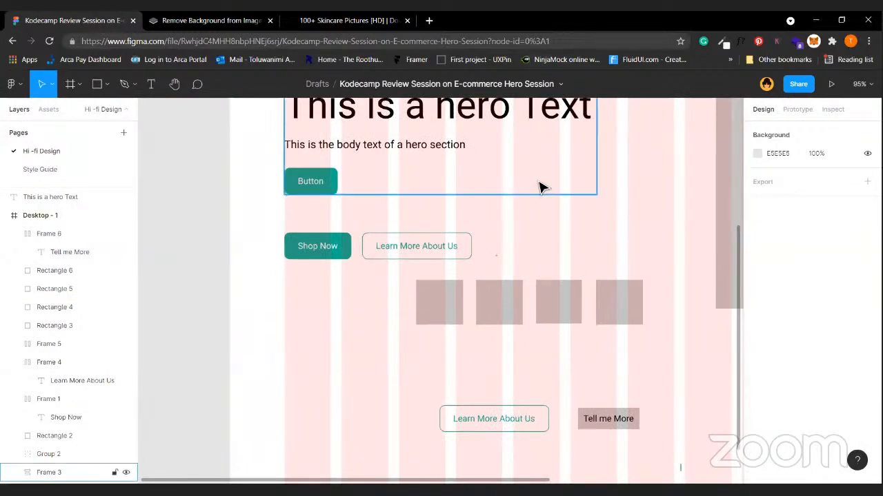
scroll(531, 207, "up", 3)
left_click(522, 252)
scroll(524, 253, "right", 4)
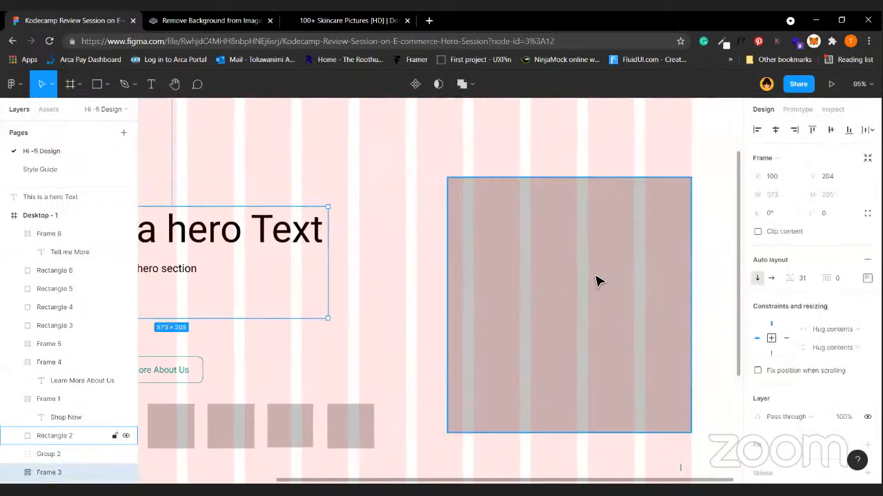
left_click(597, 282)
scroll(597, 281, "down", 5)
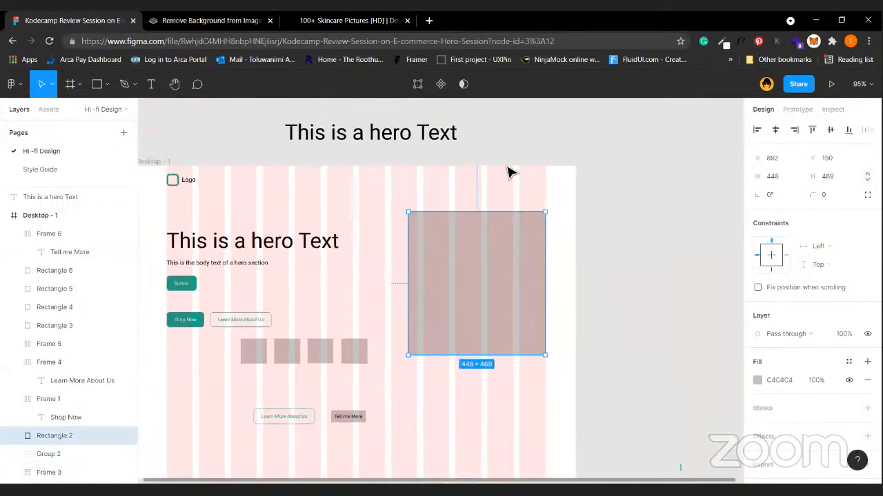
left_click(509, 173)
scroll(508, 173, "left", 3)
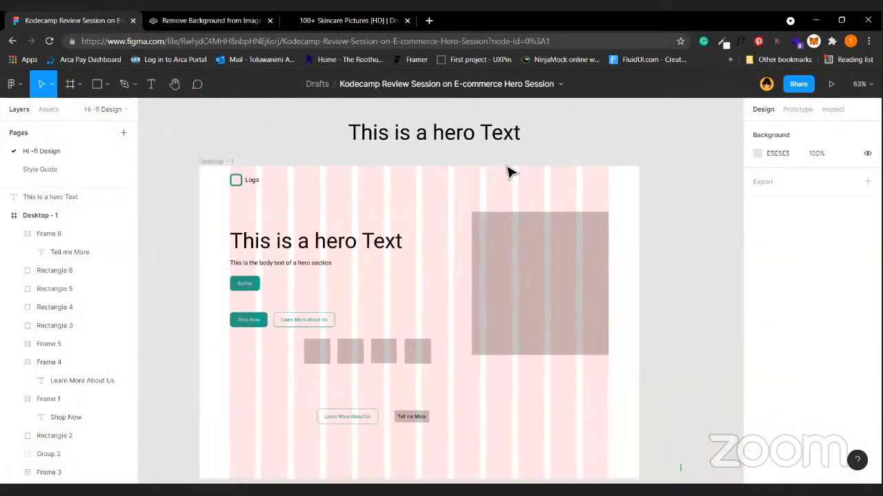
left_click(522, 270)
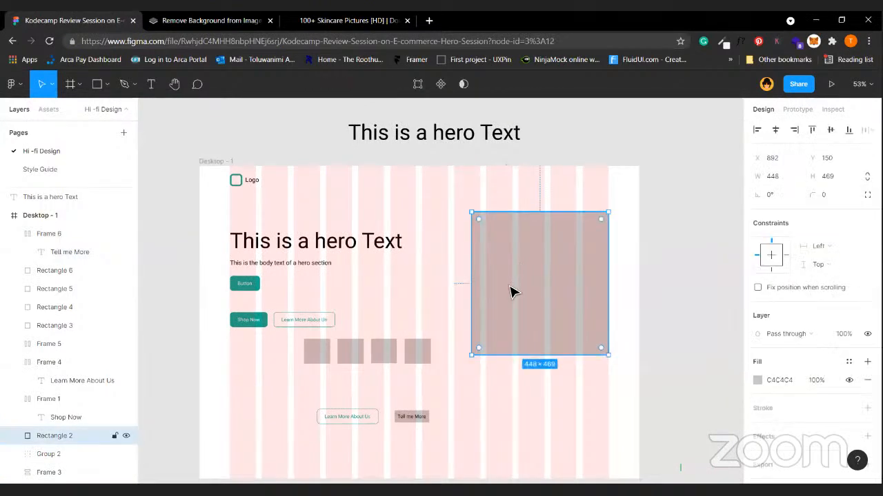
left_click(224, 162)
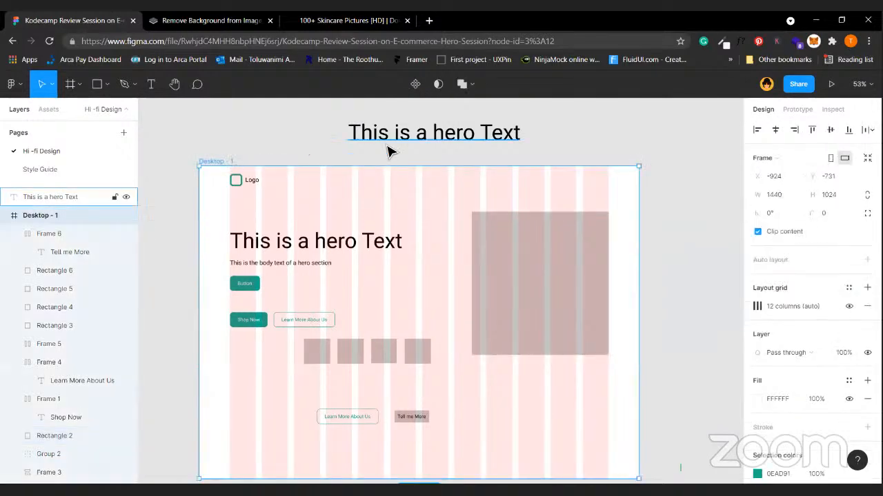
left_click(388, 147)
key("Escape")
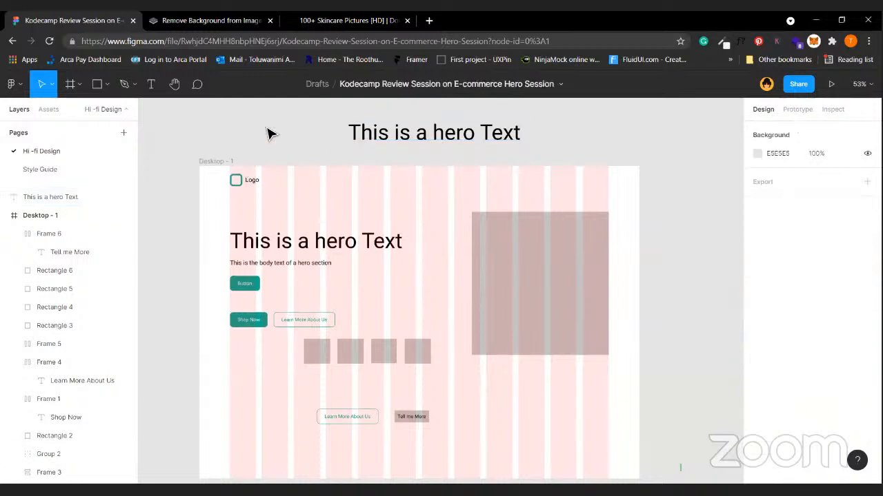
left_click(210, 163)
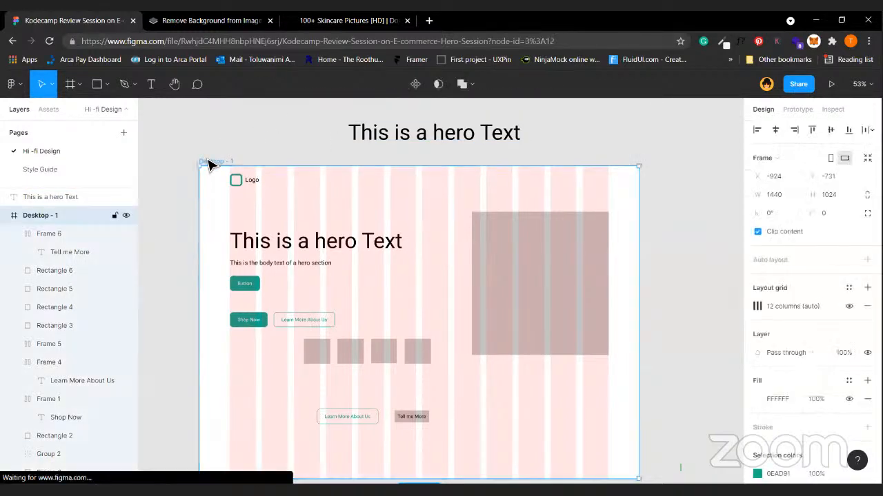
left_click(274, 146)
left_click(232, 163)
left_click(264, 146)
left_click(227, 164)
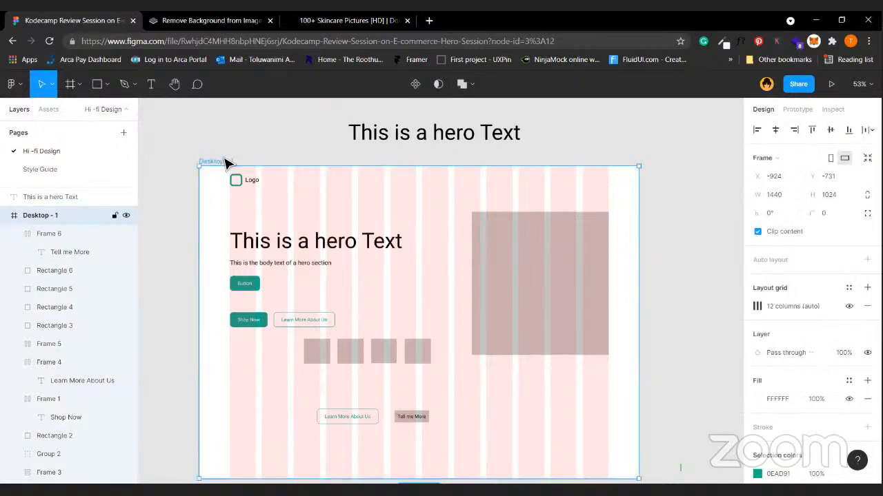
left_click(239, 154)
left_click(221, 163)
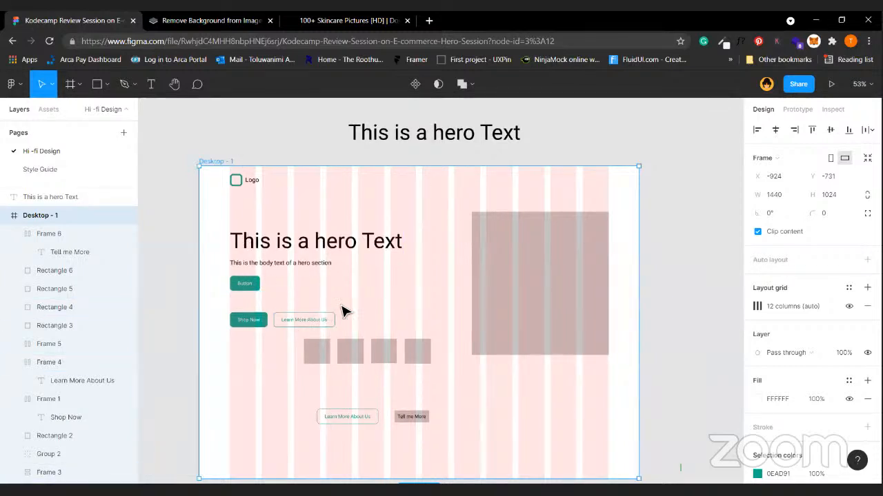
scroll(343, 311, "down", 1)
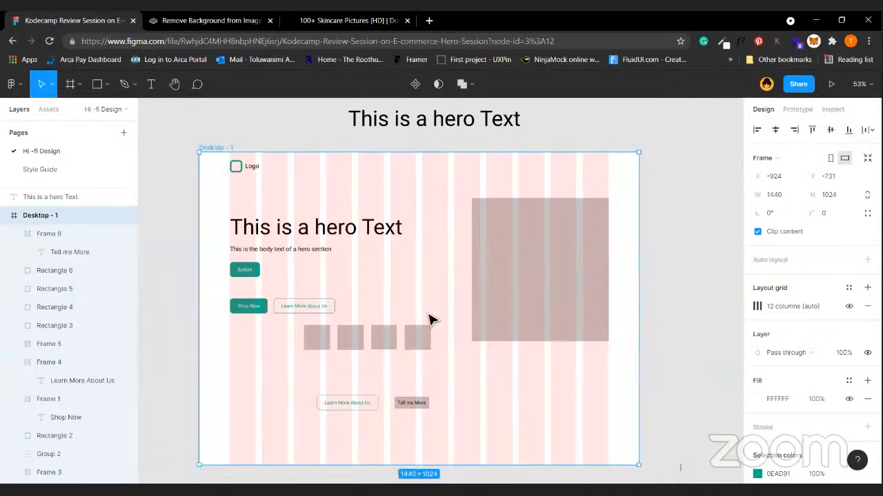
left_click(253, 308)
left_click(335, 203)
left_click(339, 235)
left_click(560, 298)
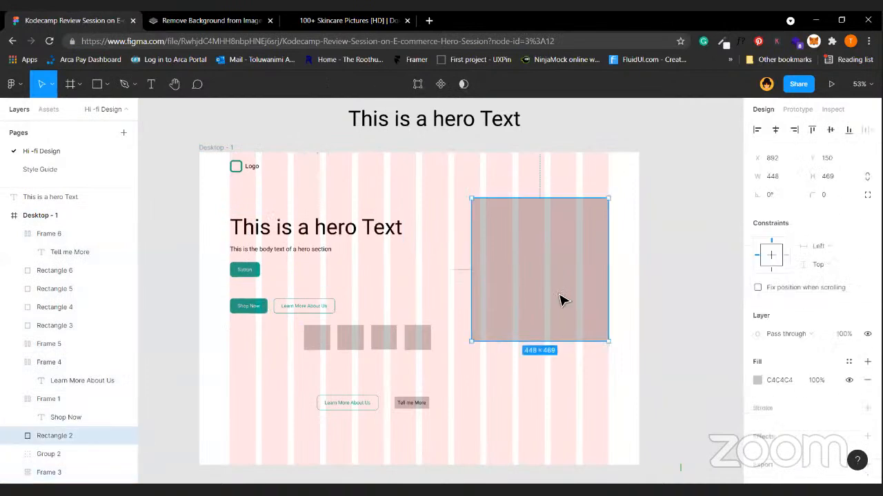
left_click(598, 175)
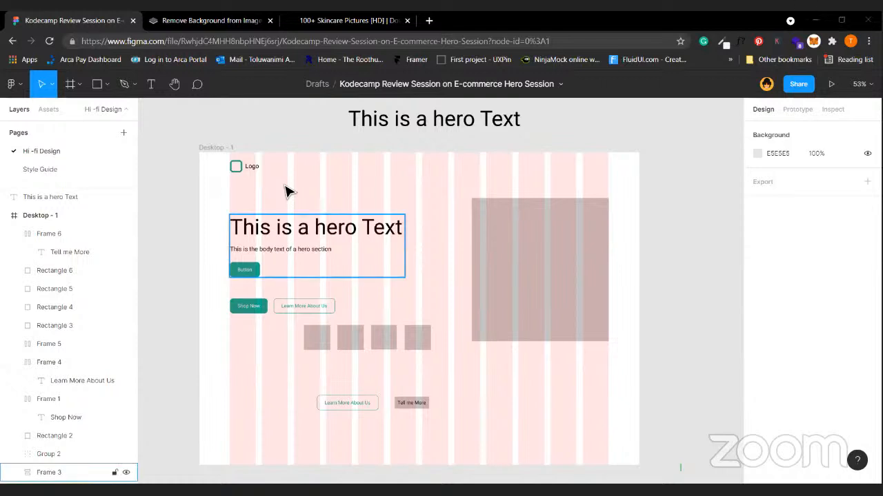
Delete the logo, hero text, Learn More and Shop Now buttons, grey placeholder and Rectangle 4.
left_click(247, 166)
left_click(272, 235, "shift")
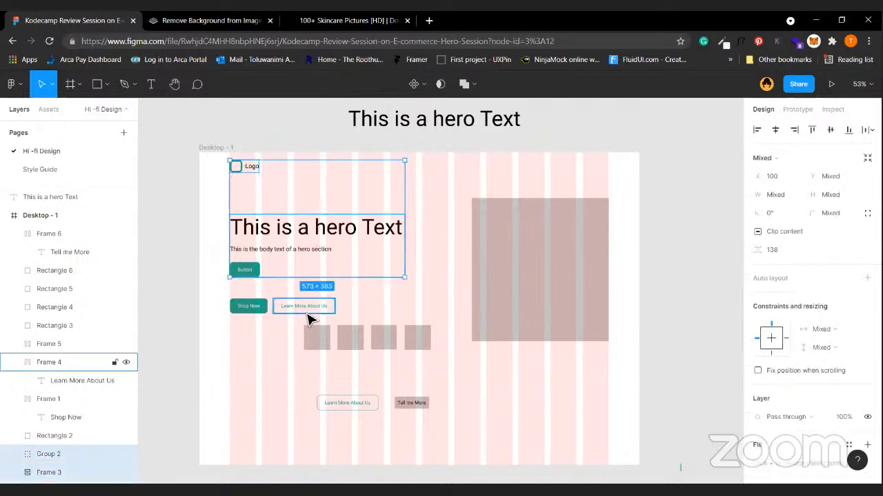
left_click(309, 319, "shift")
left_click(254, 310, "shift")
left_click(524, 274, "shift")
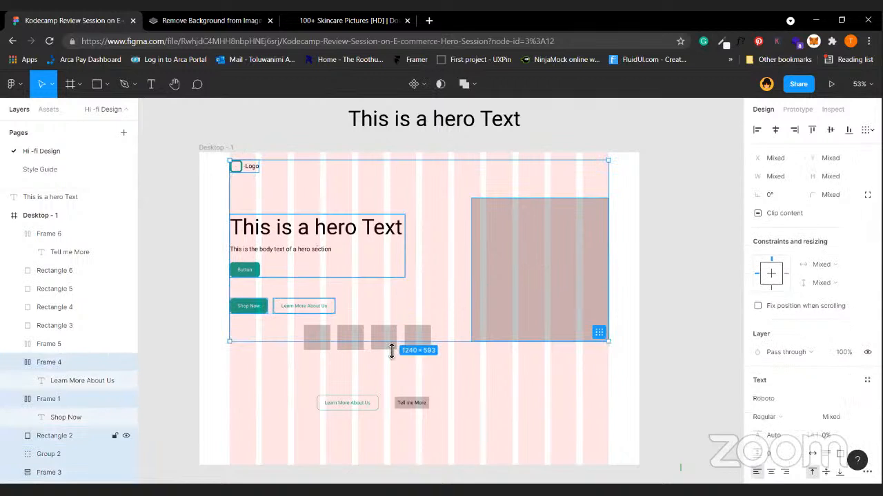
left_click(358, 338, "shift")
key("Delete")
Delete the remaining buttons, grey squares and the hero text above the frame.
left_click_drag(286, 300, 506, 450)
key("Delete")
left_click(509, 138)
left_click(508, 133)
key("Delete")
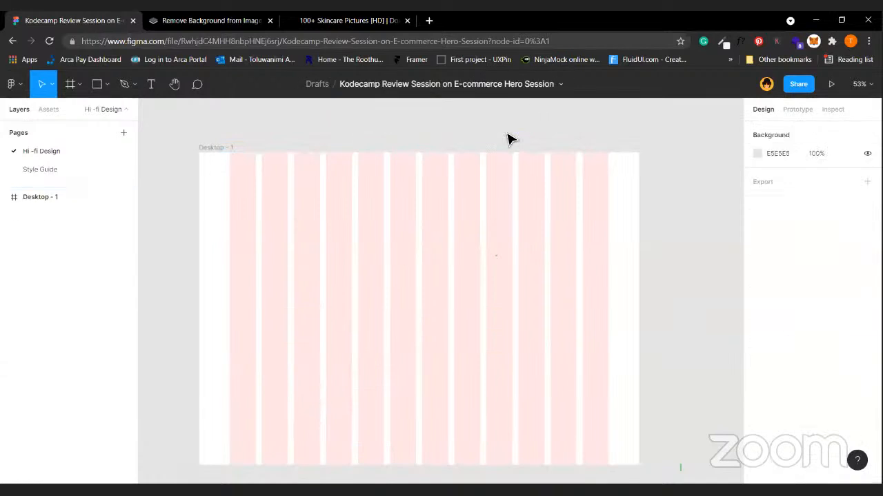
Place a Button component from local assets on Desktop - 1, then delete it.
left_click(56, 162)
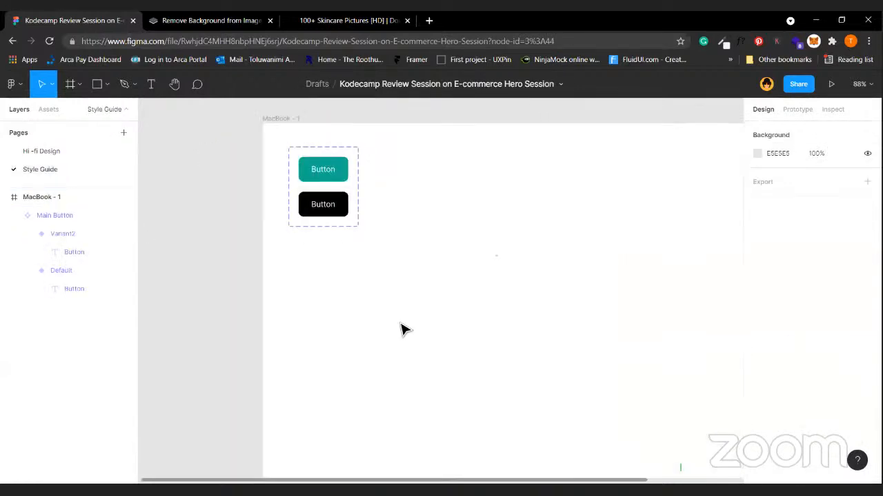
left_click(80, 151)
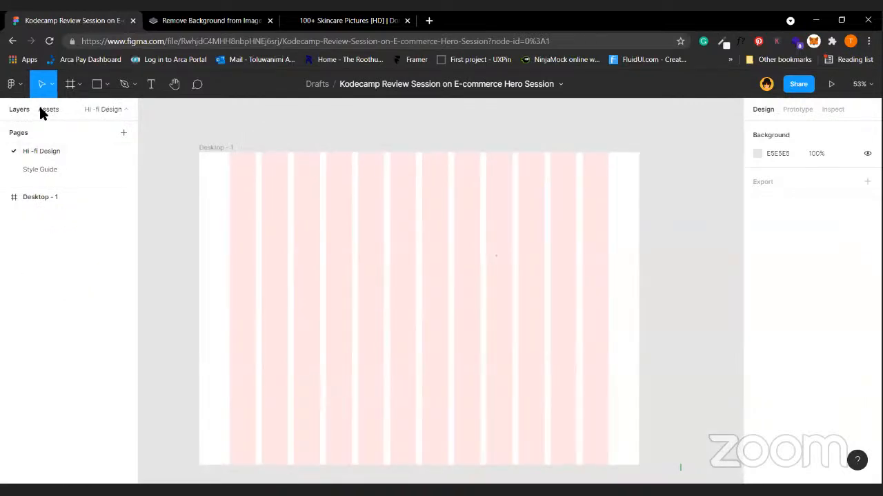
left_click(43, 109)
left_click_drag(33, 222, 329, 210)
left_click(363, 214)
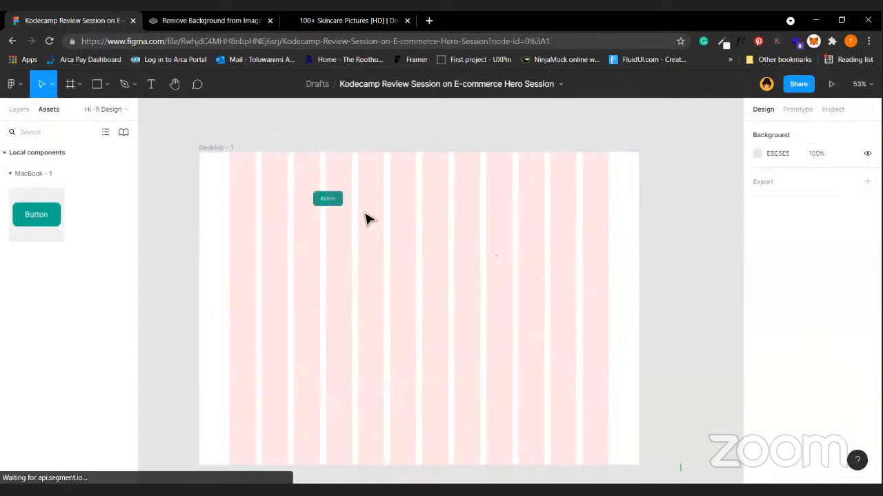
left_click(330, 199)
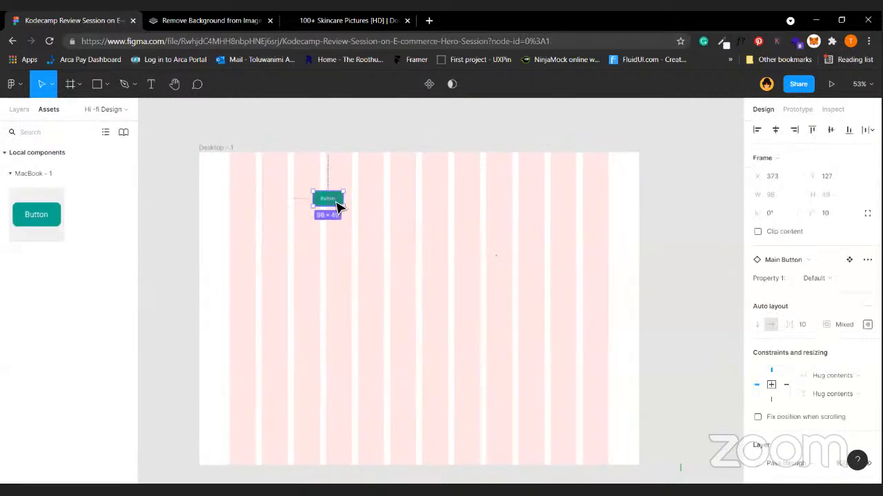
key("Delete")
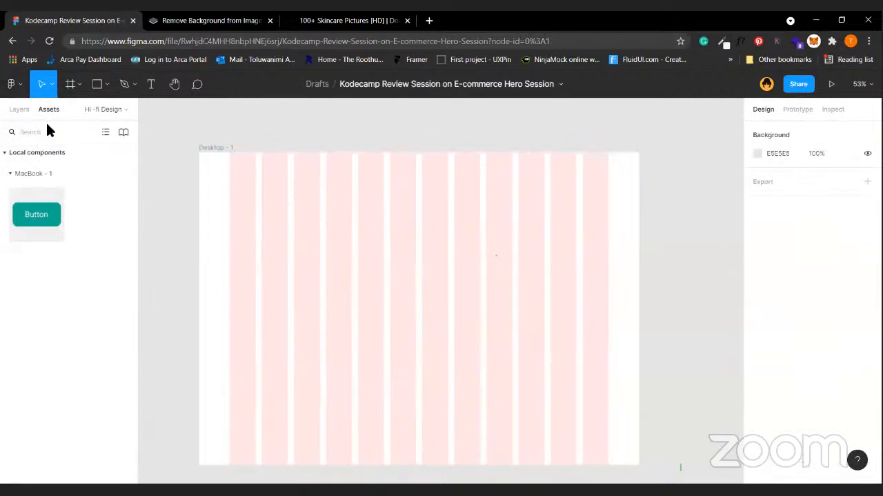
left_click(106, 109)
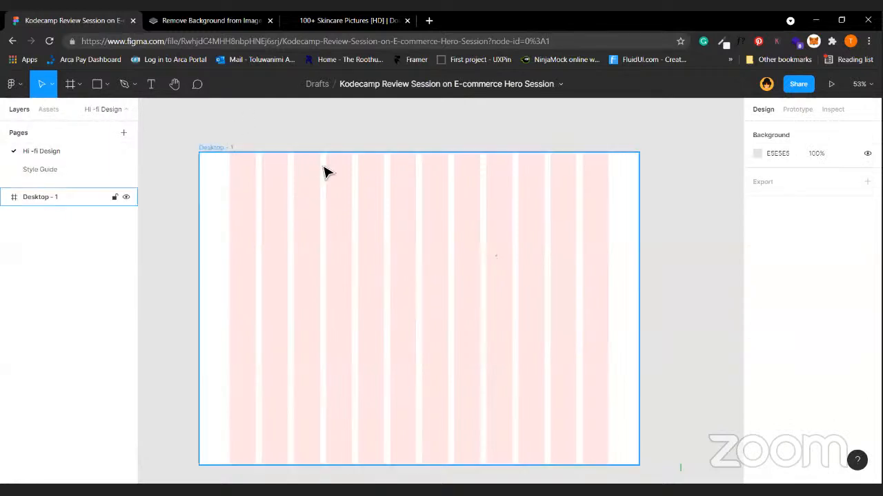
left_click(186, 27)
left_click(523, 179)
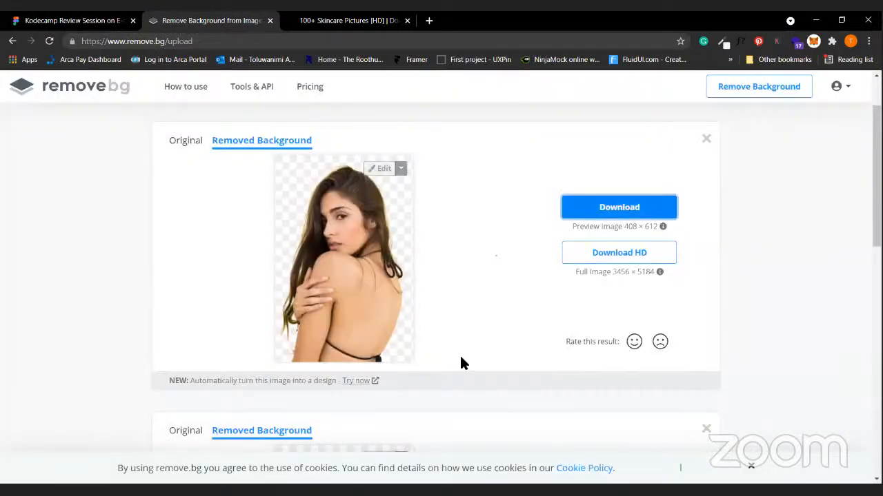
scroll(436, 250, "down", 2)
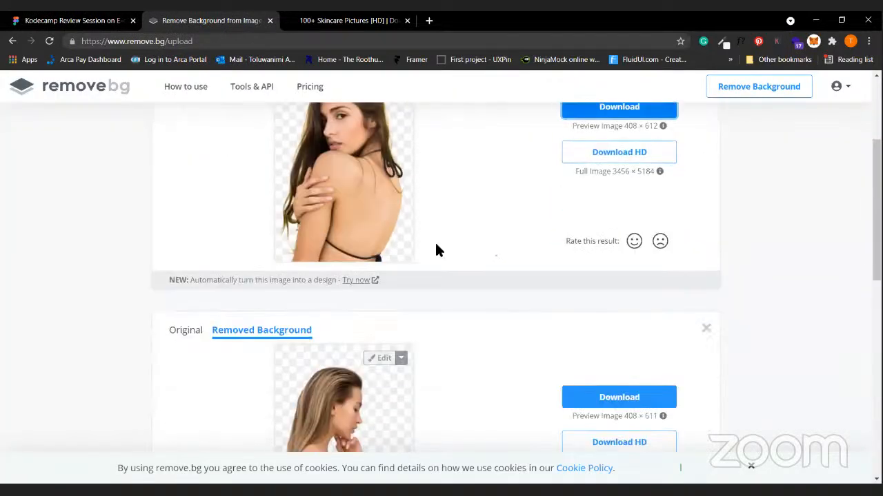
scroll(438, 252, "up", 3)
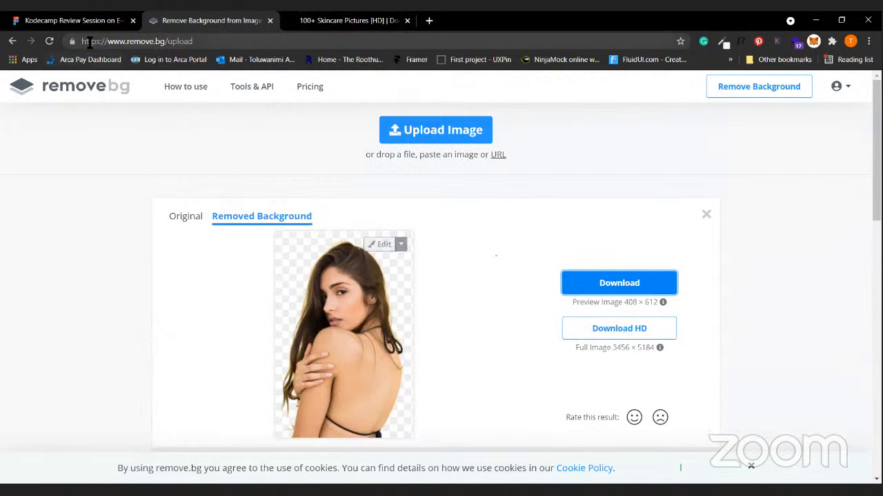
left_click(83, 20)
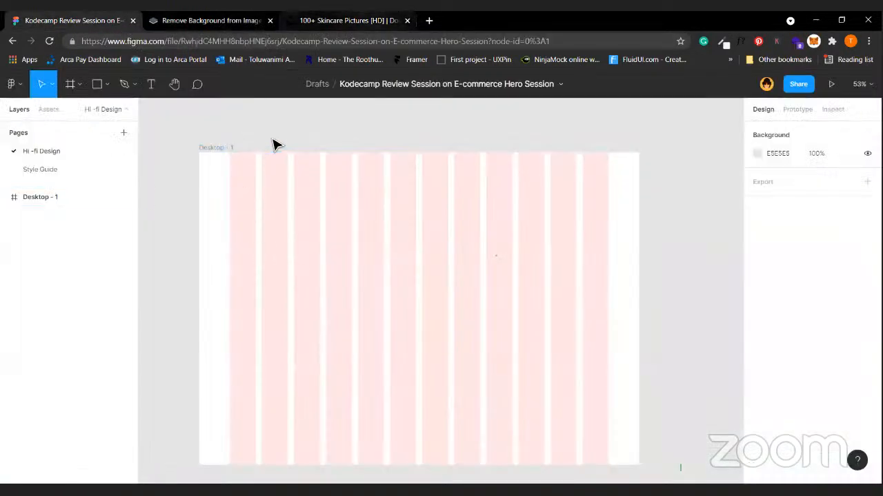
Open the Dribbble website in a new browser tab.
left_click(349, 21)
left_click(429, 21)
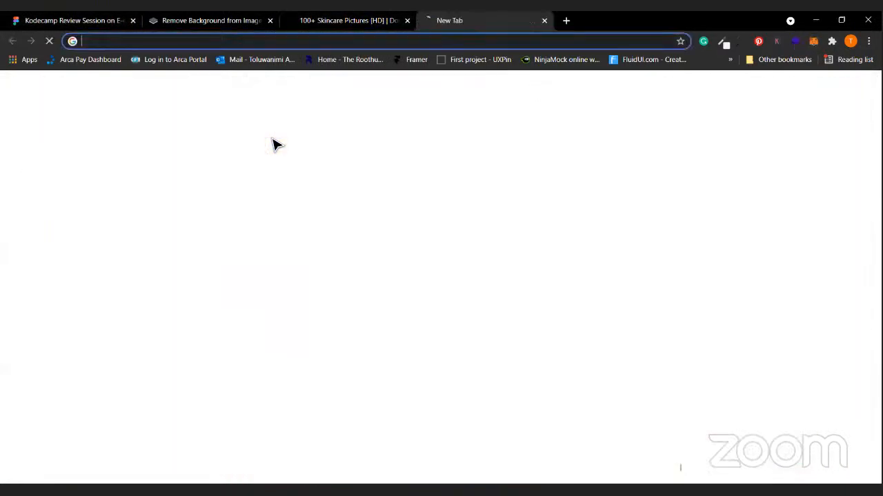
type("dribbble.com")
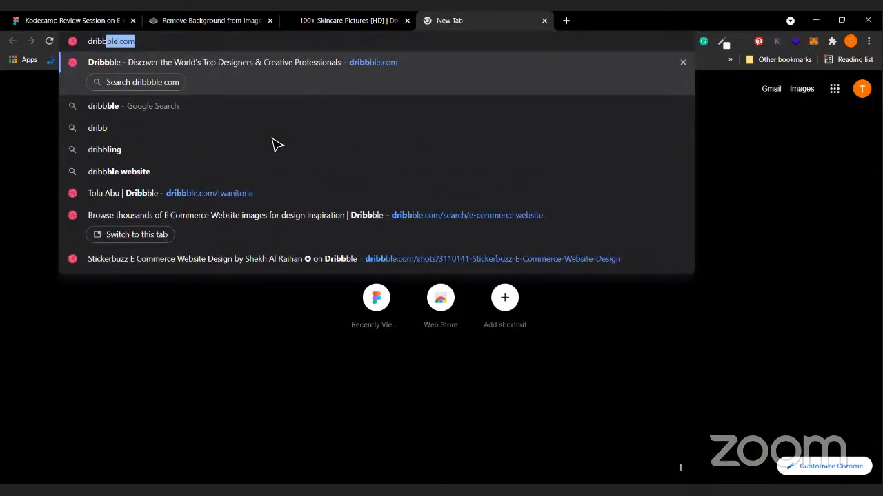
key("Return")
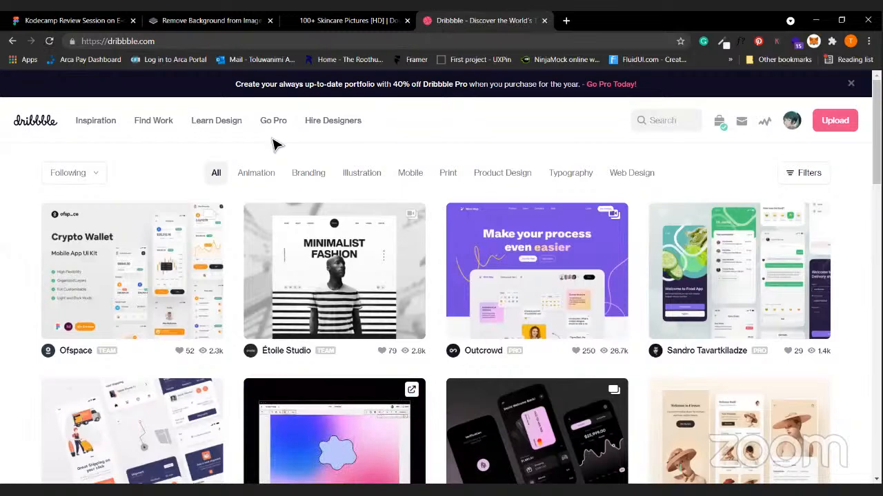
Search Dribbble for 'e-commerce website'.
left_click(669, 124)
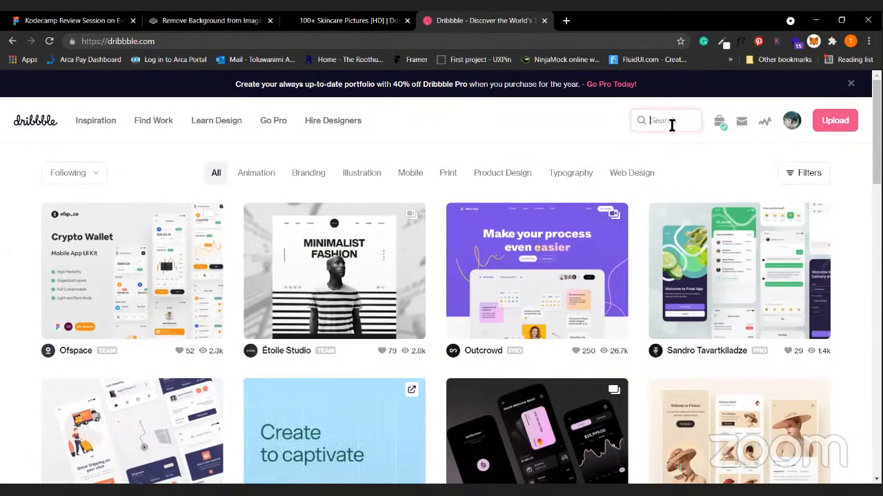
type("e")
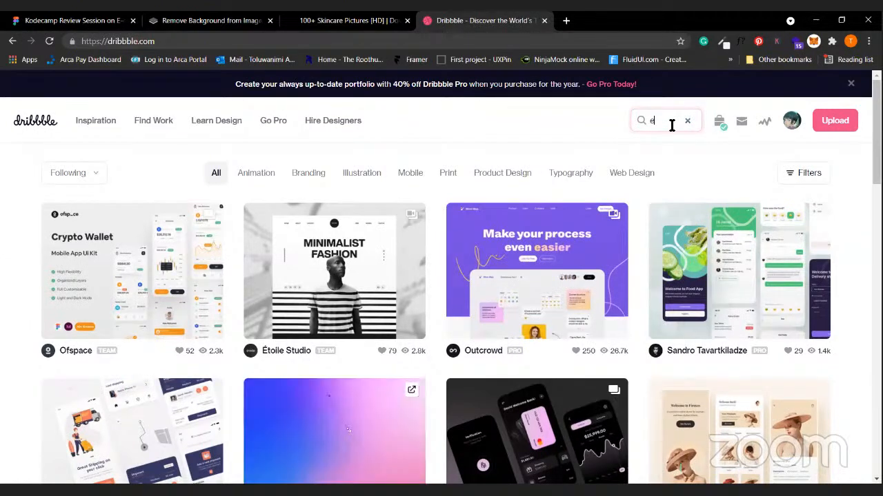
type("-commerce")
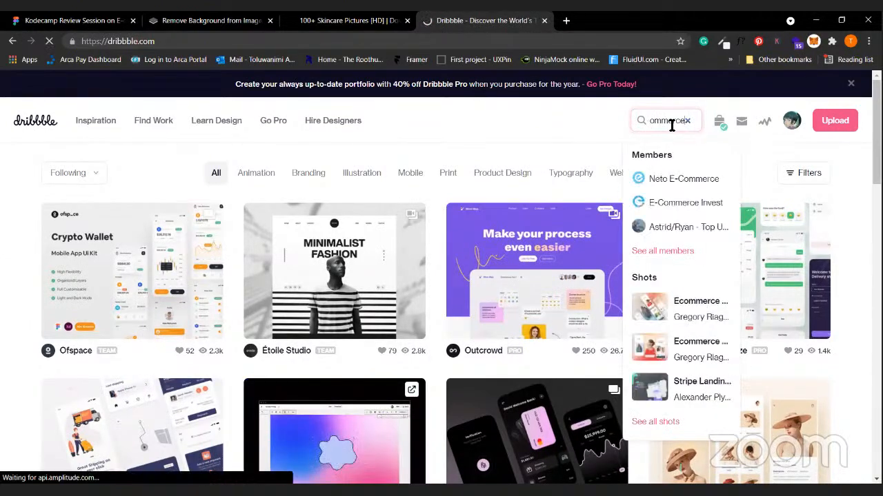
key("Return")
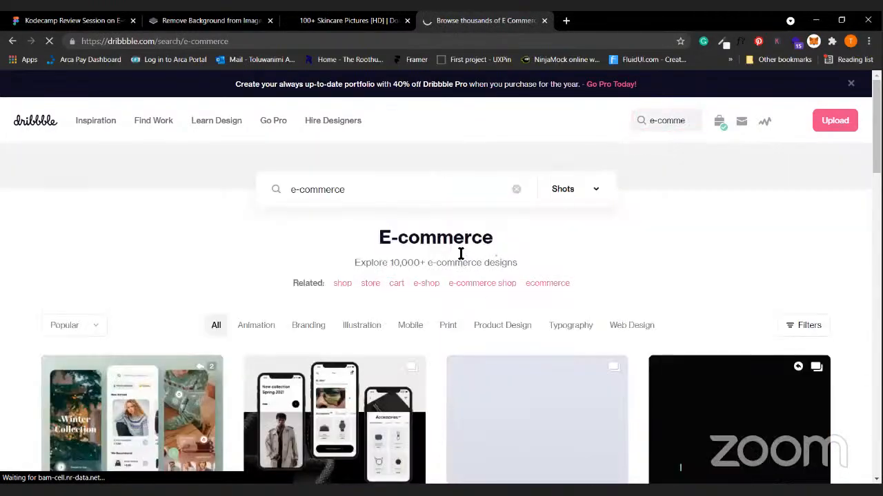
scroll(461, 257, "down", 1)
type("website")
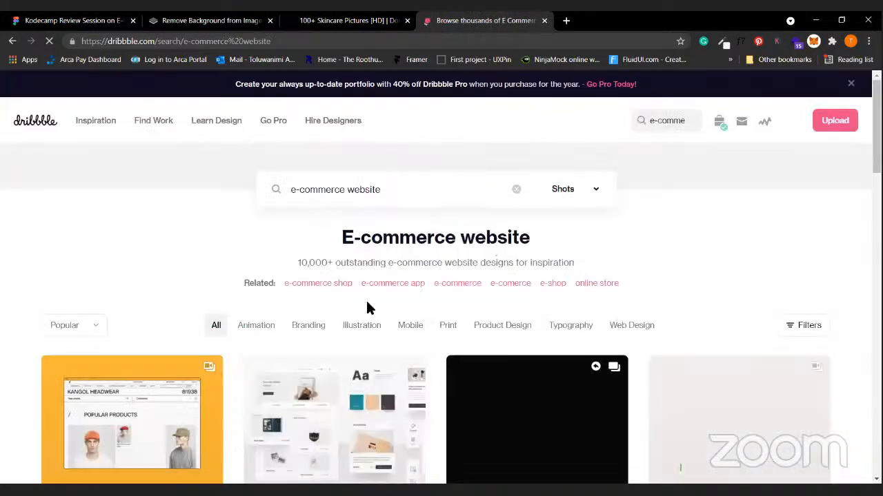
Scroll down through the e-commerce website result shots.
scroll(610, 223, "down", 3)
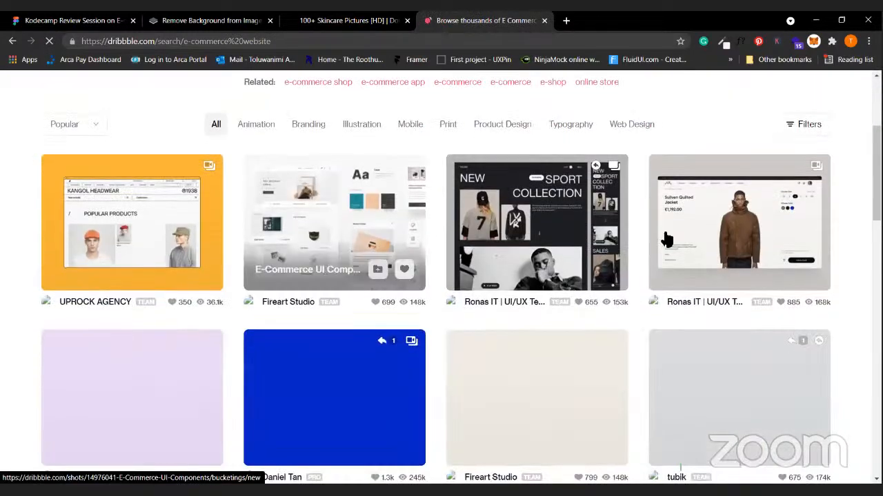
scroll(296, 423, "down", 2)
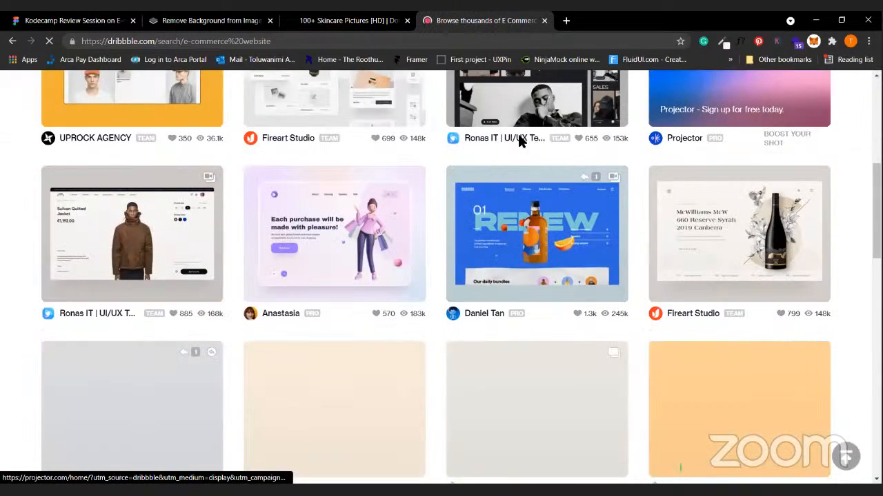
scroll(520, 255, "down", 2)
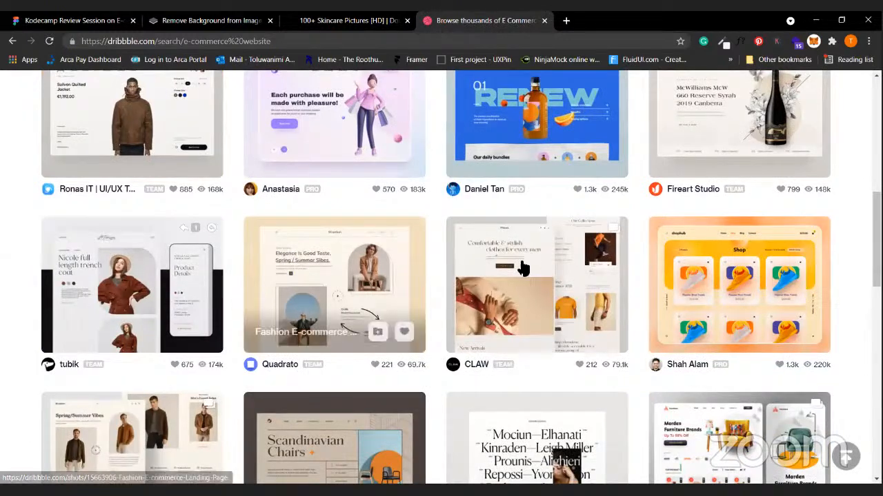
scroll(522, 268, "down", 1)
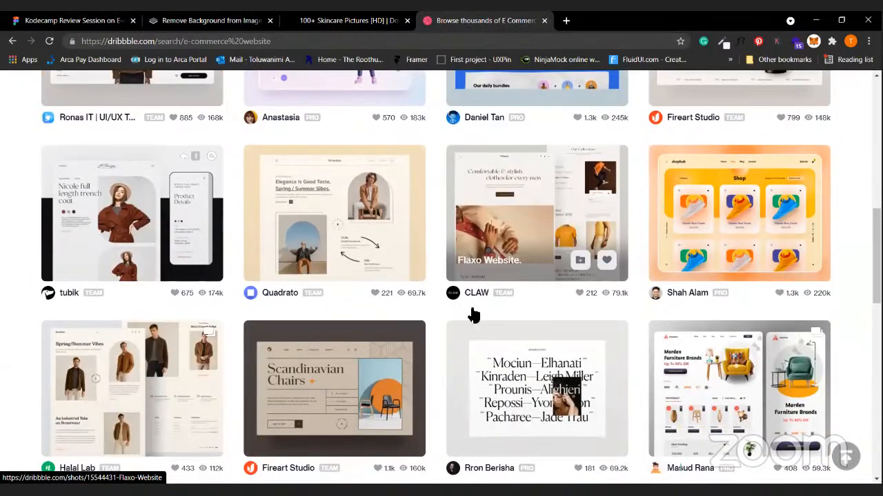
scroll(473, 315, "down", 5)
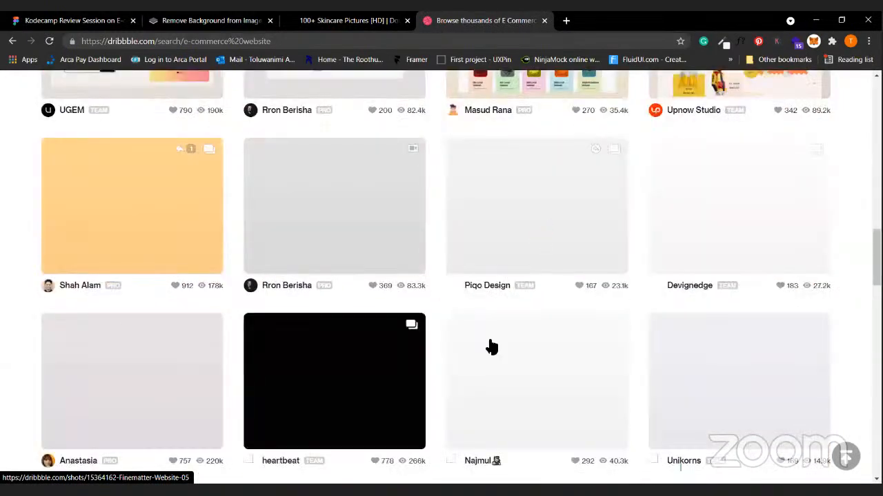
scroll(491, 346, "up", 1)
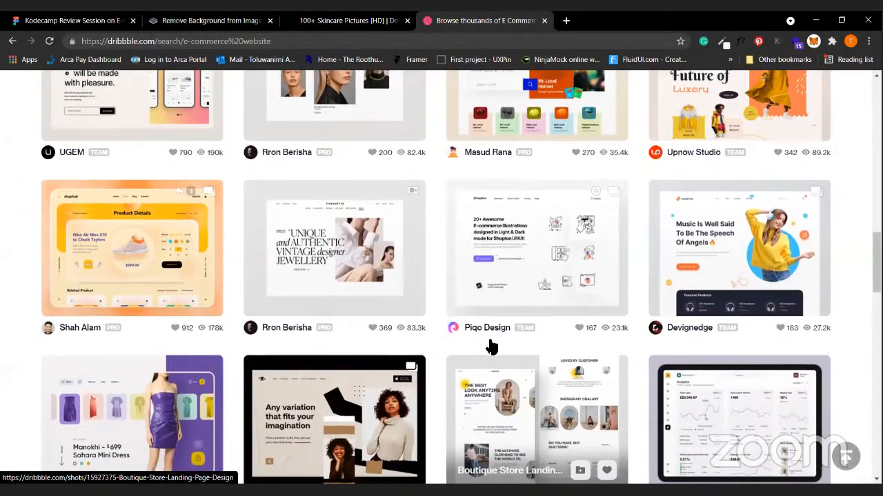
scroll(491, 346, "down", 5)
scroll(442, 325, "down", 1)
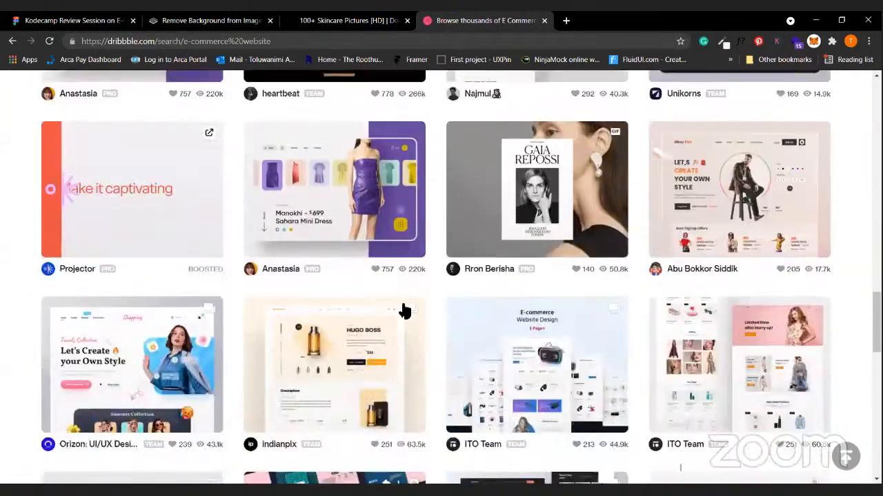
scroll(741, 299, "down", 2)
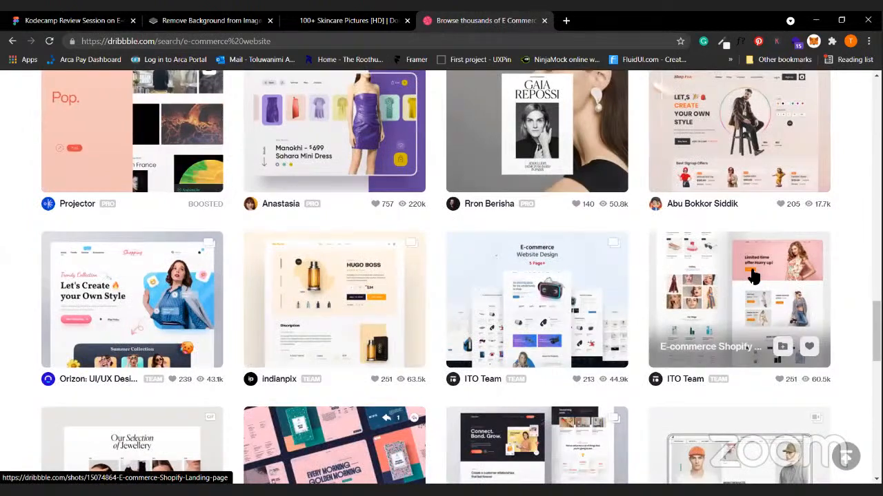
Open the E-commerce Shopify Landing page shot and look over its details.
left_click(735, 269)
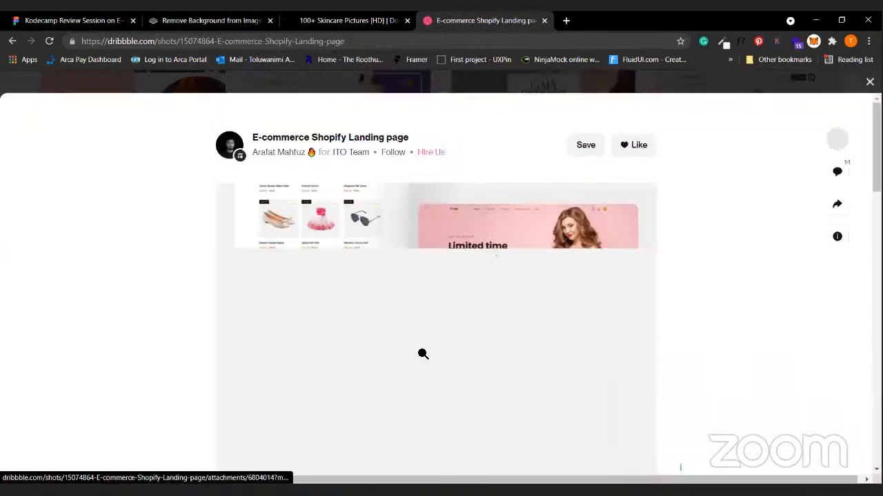
scroll(421, 354, "down", 4)
scroll(238, 290, "down", 1)
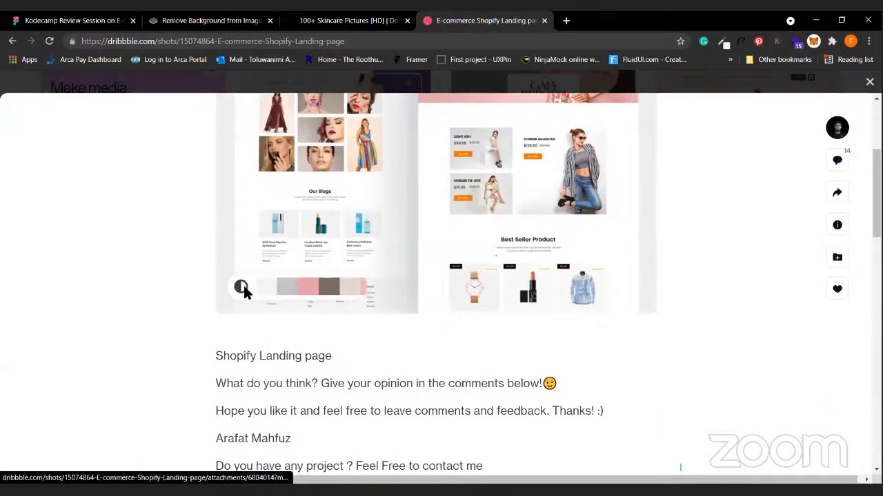
left_click(267, 295)
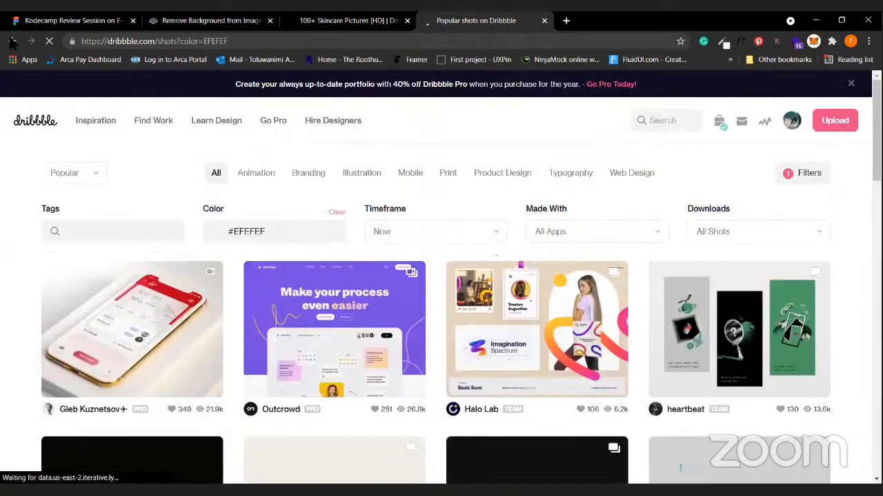
left_click(425, 303)
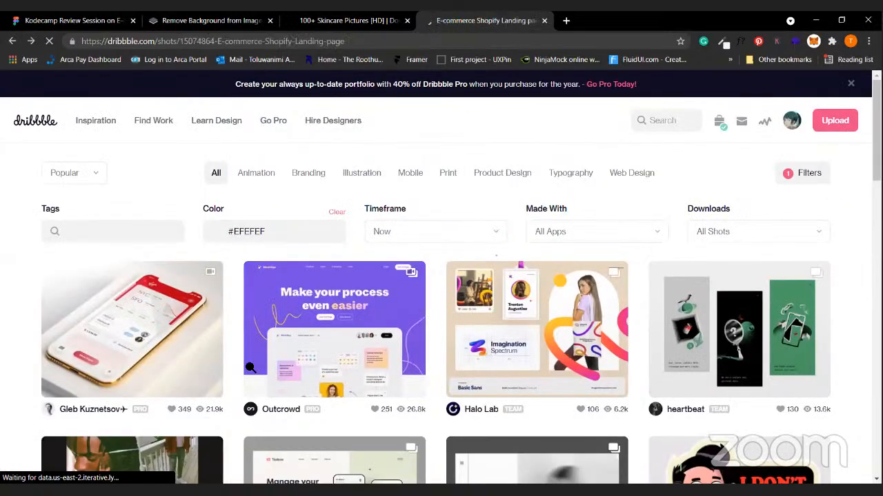
scroll(648, 170, "down", 2)
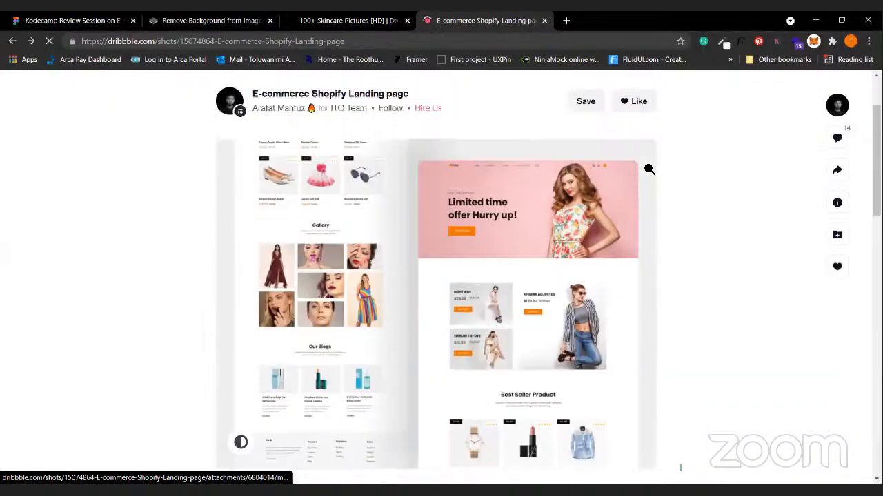
scroll(648, 170, "up", 1)
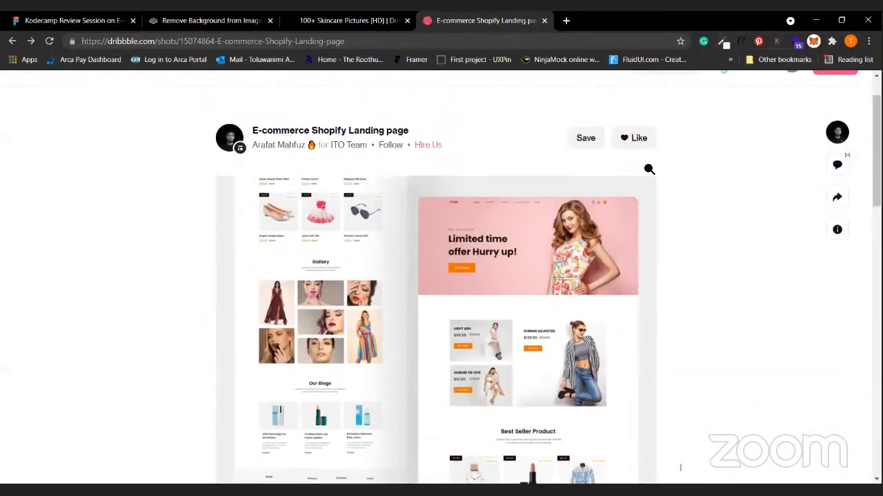
Sample colours from the shot page with the ColorZilla picker.
left_click(723, 41)
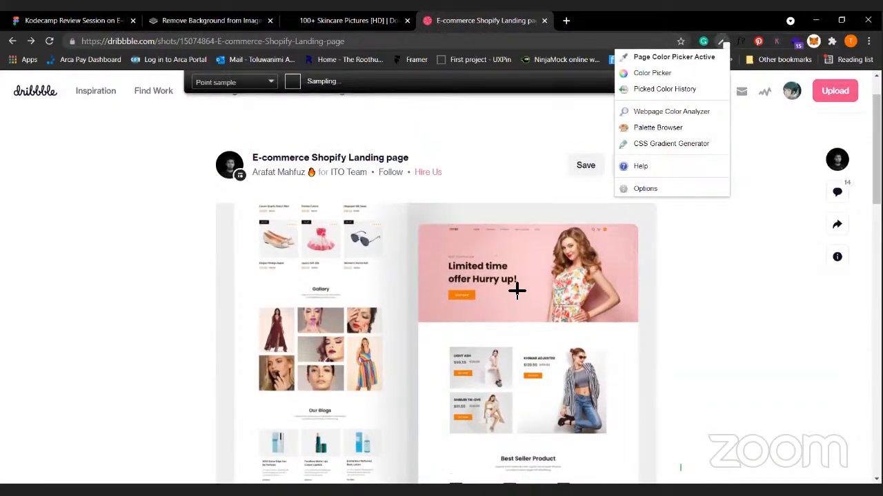
left_click(539, 305)
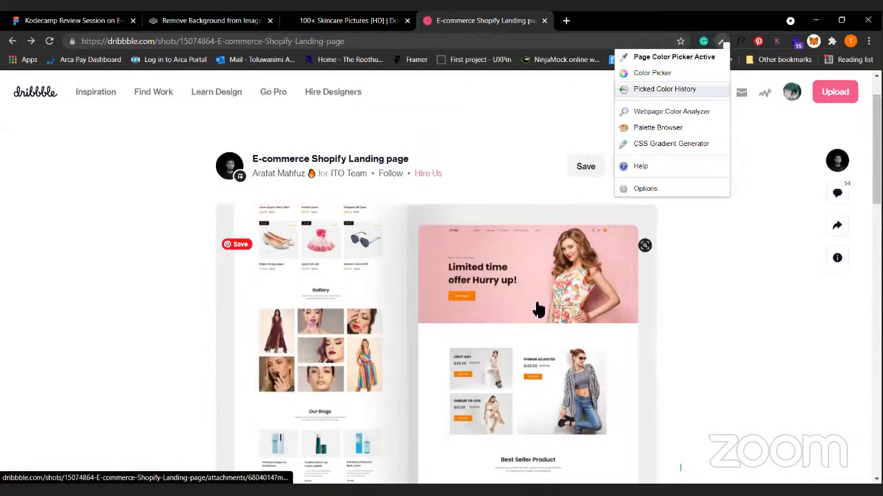
left_click(661, 58)
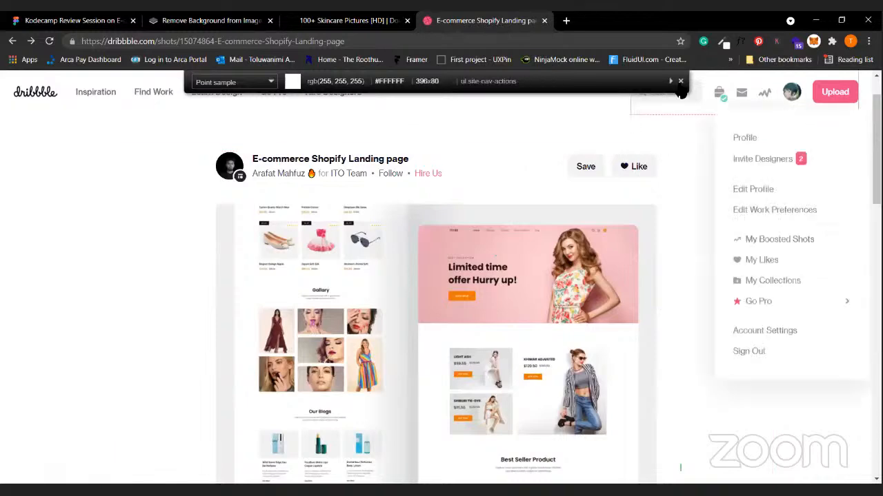
left_click(681, 82)
scroll(658, 410, "down", 1)
scroll(483, 236, "up", 5)
scroll(482, 236, "up", 5)
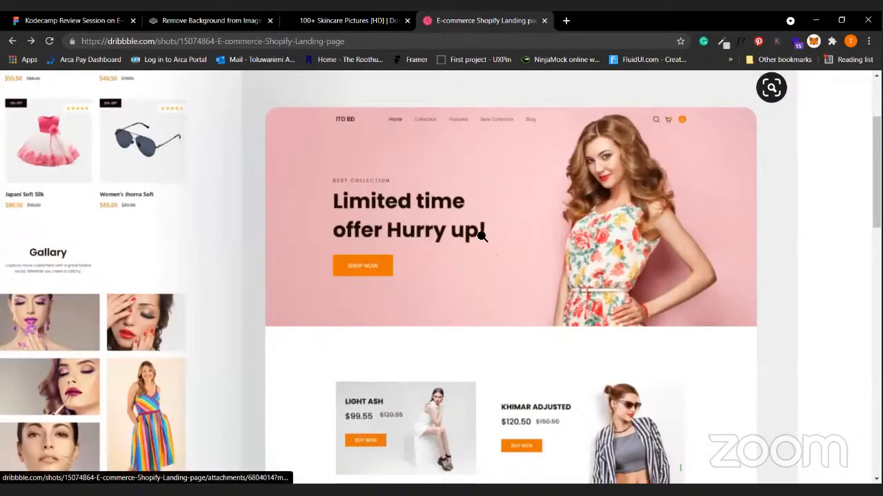
scroll(482, 237, "up", 5)
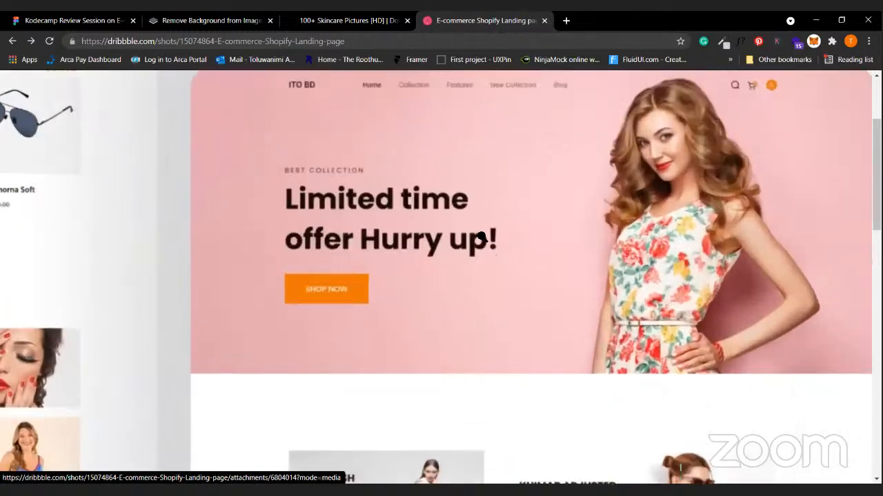
scroll(687, 298, "left", 1)
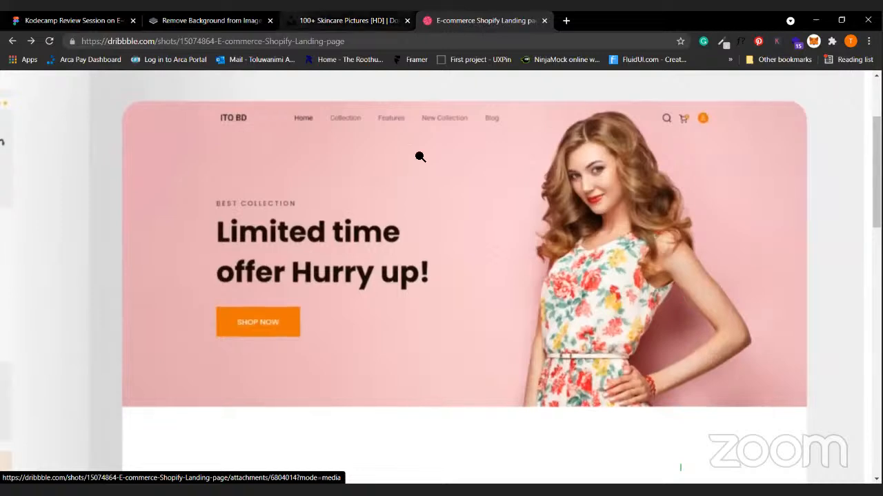
Copy the shot image and return to the Kodecamp Figma file.
key("ctrl+shift+Tab")
key("ctrl+Tab")
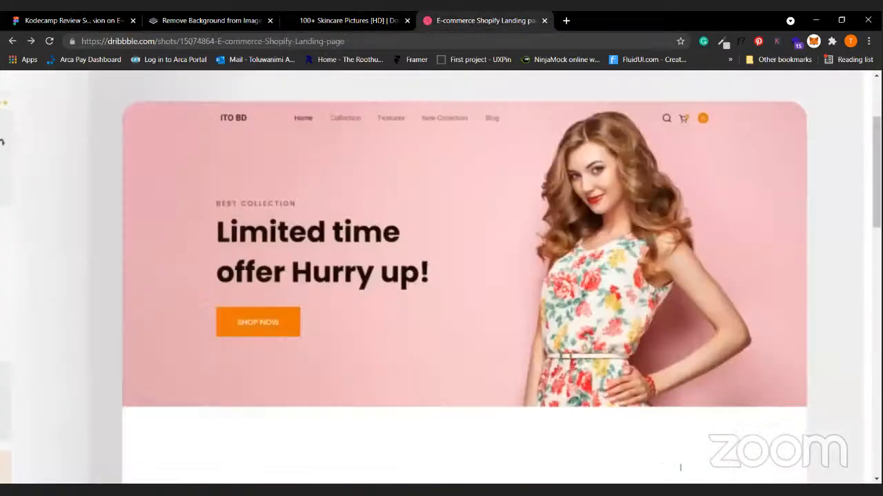
right_click(475, 263)
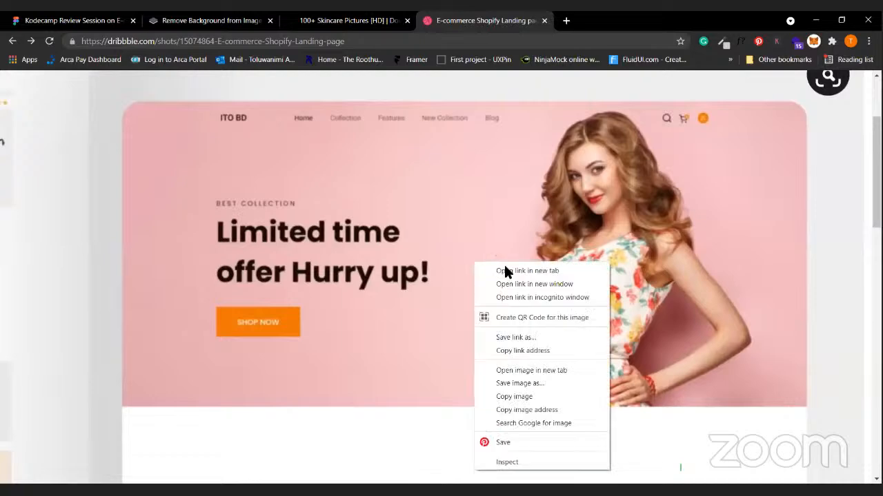
left_click(534, 395)
key("ctrl+Tab")
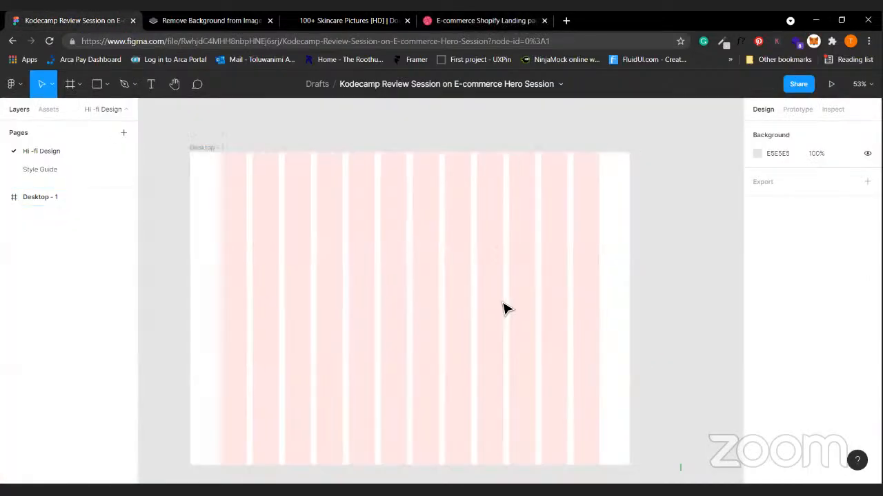
Paste the copied Dribbble shot as image 1 (1600×1200) beside Desktop - 1.
scroll(531, 291, "up", 3)
key("ctrl+v")
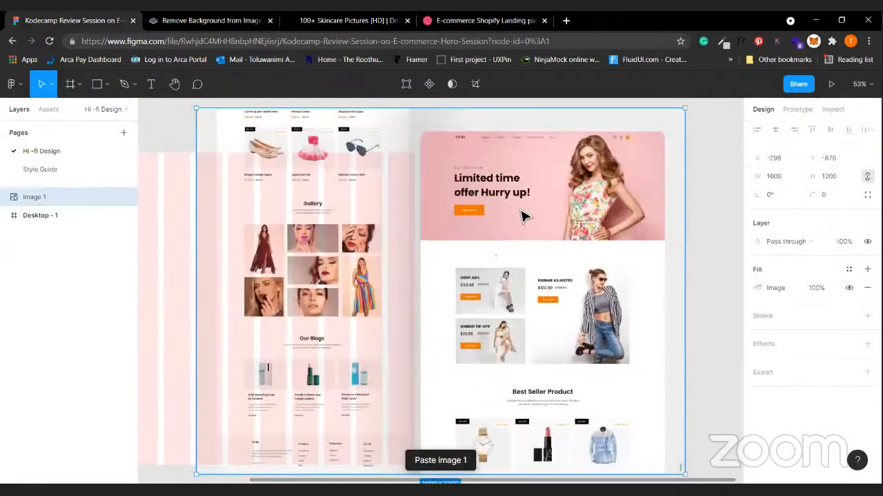
left_click_drag(736, 217, 604, 252)
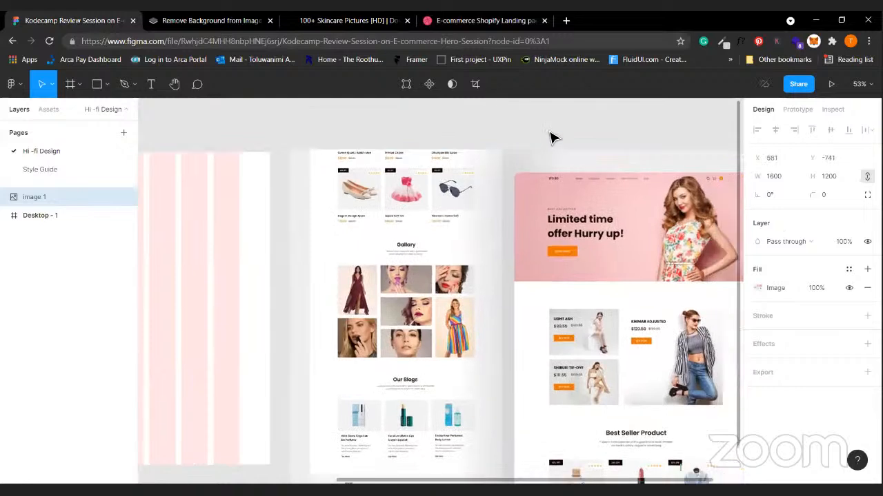
left_click(550, 131)
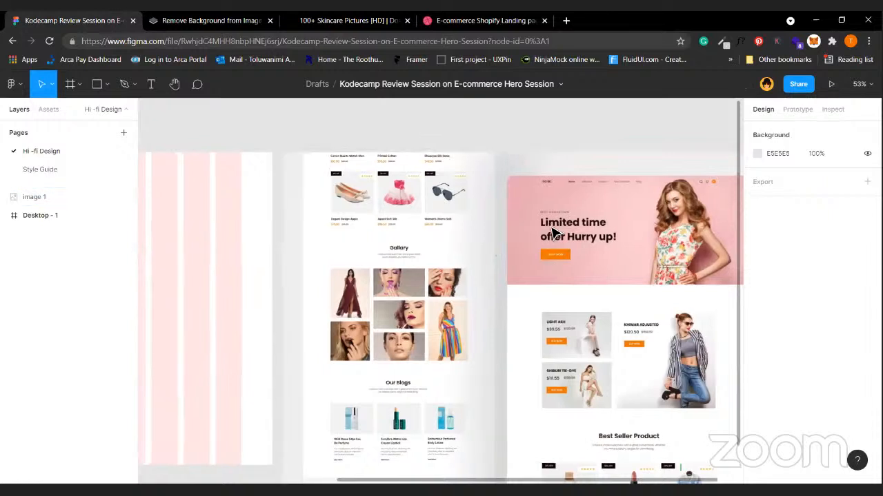
Select the empty 1440×1024 Desktop - 1 frame.
scroll(551, 231, "left", 5)
scroll(552, 231, "right", 6)
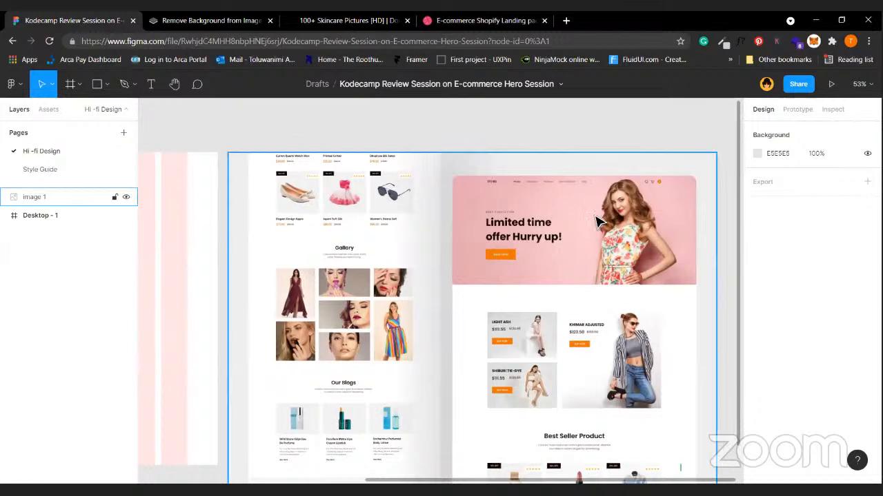
scroll(597, 220, "left", 15)
left_click(424, 266)
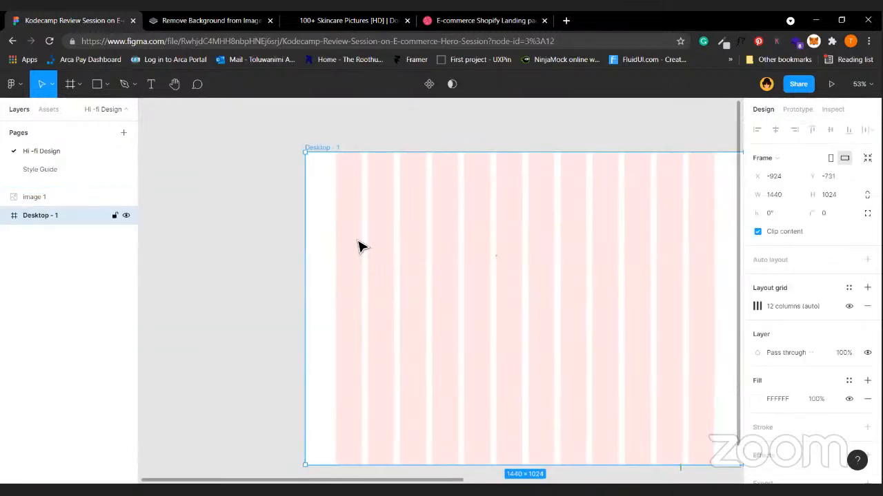
scroll(360, 246, "right", 4)
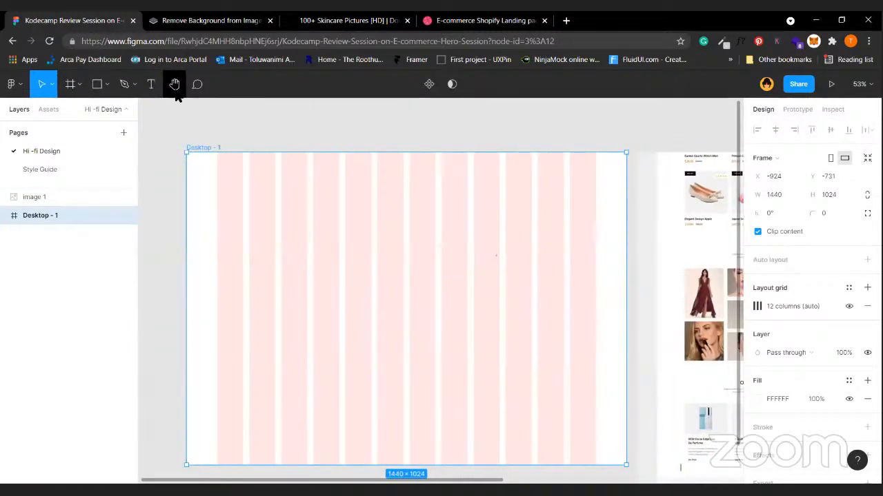
Draw a rectangle near Desktop - 1's top-left and make it a 40×40 square.
left_click(96, 83)
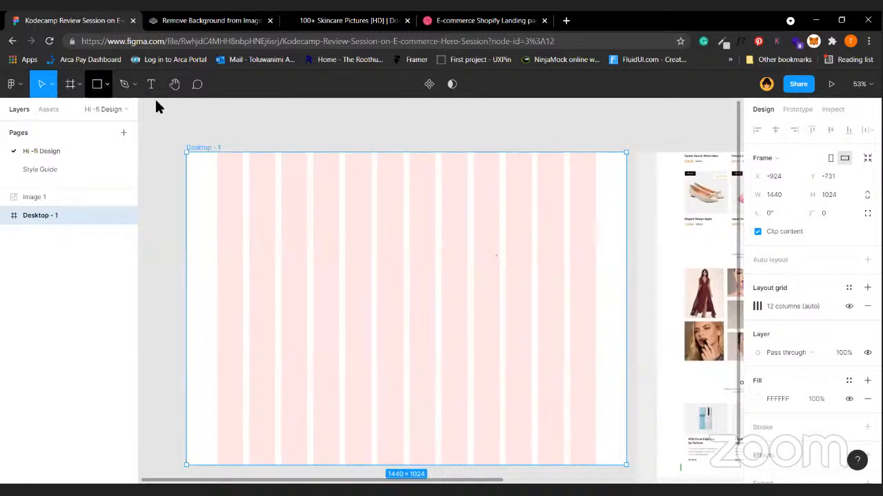
left_click(241, 179)
left_click(866, 176)
left_click(828, 174)
type("40")
key("Return")
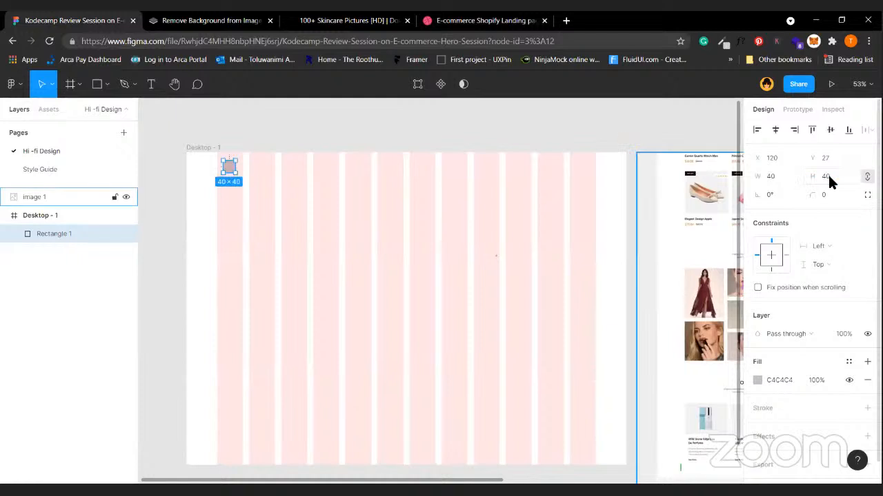
Give the square a 2 px black outline and hide its fill.
left_click(867, 408)
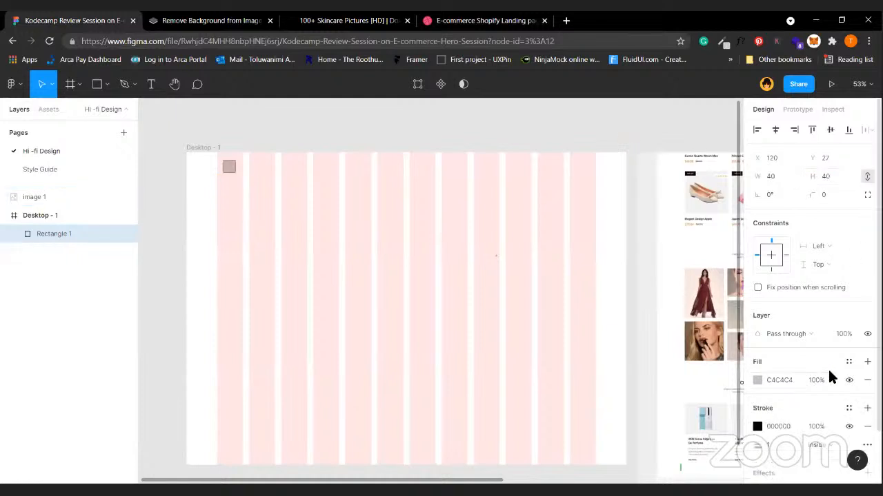
left_click(771, 442)
type("2")
key("Return")
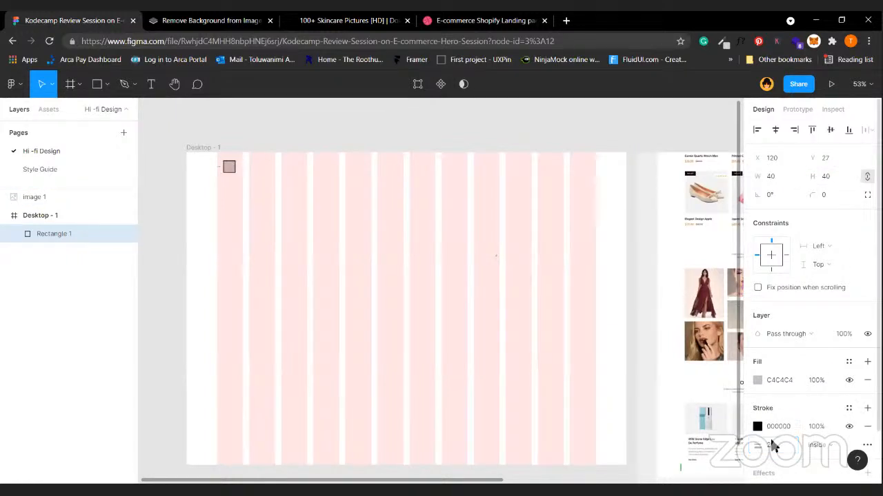
left_click(849, 380)
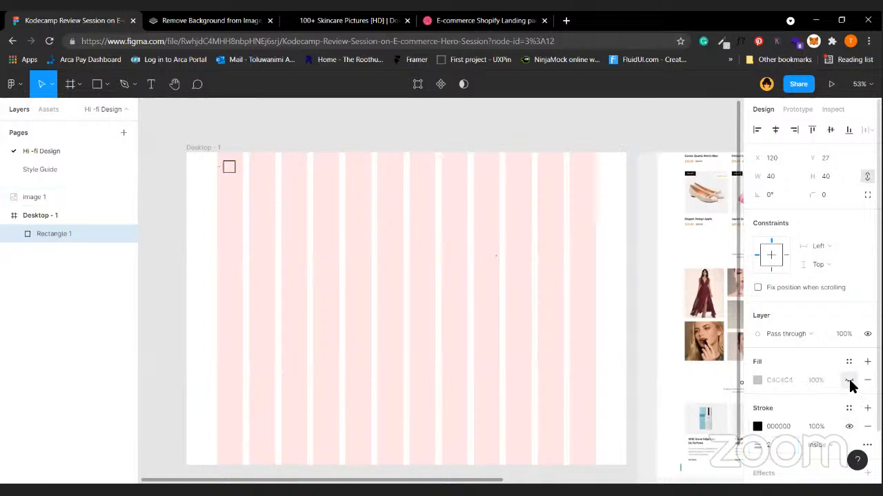
Shift the square slightly and round its corners to 10 px.
scroll(279, 255, "up", 5)
left_click_drag(255, 187, 241, 194)
left_click(838, 196)
type("10")
key("Return")
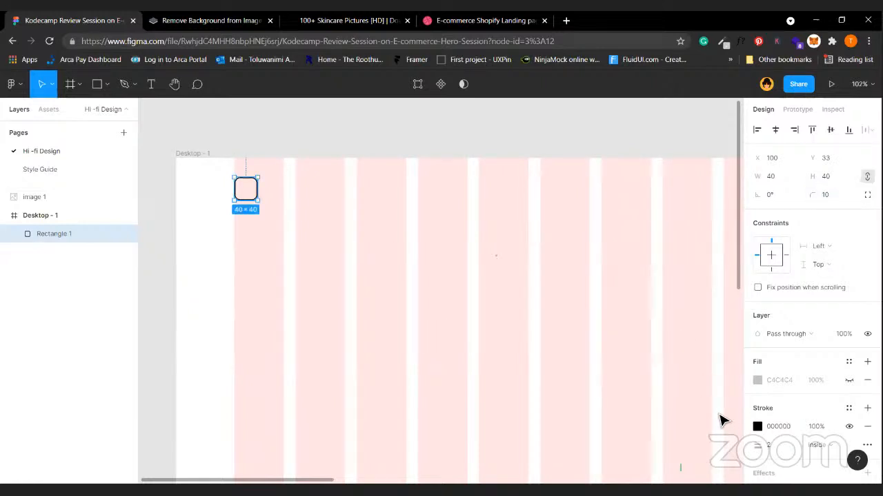
left_click(387, 285)
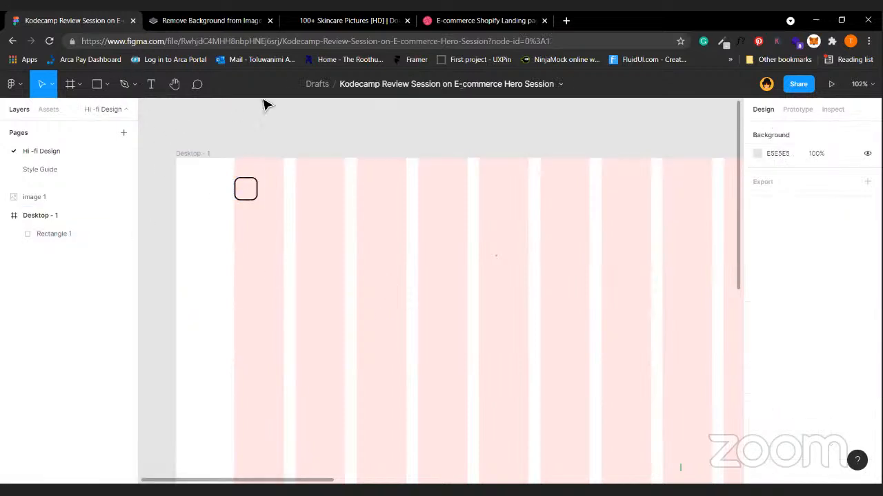
Add a 'Logo' placeholder text beside the rounded square and set its font to Gilroy.
key("t")
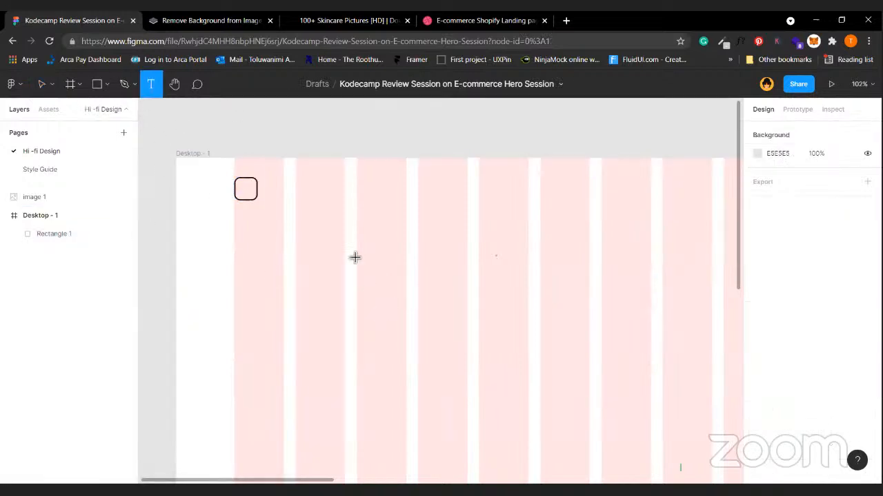
left_click(274, 191)
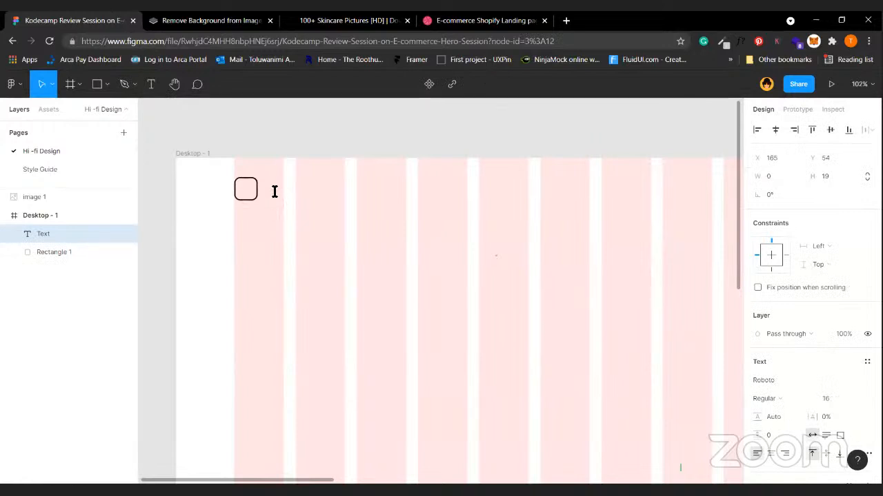
type("Logo")
key("Escape")
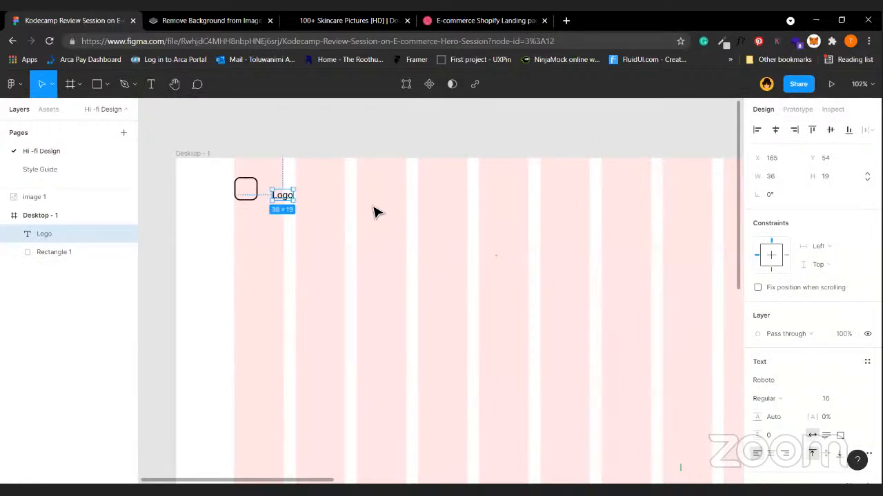
left_click(795, 379)
type("Gil")
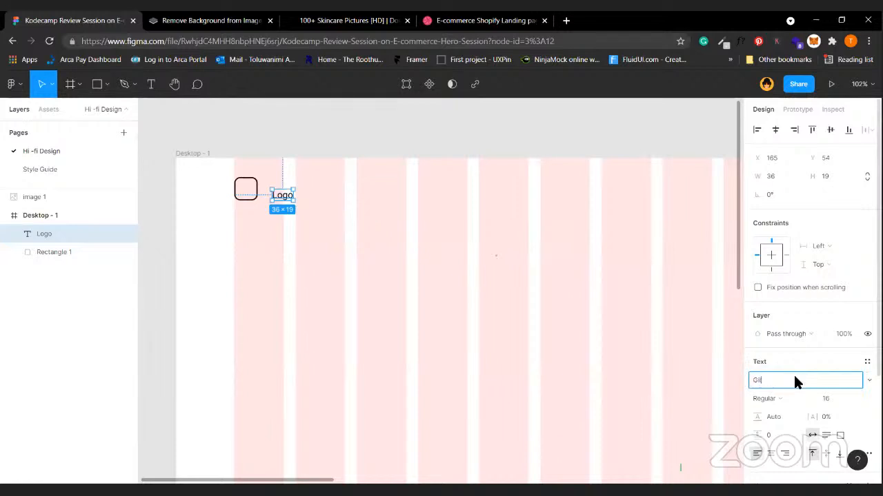
type("roy")
key("Return")
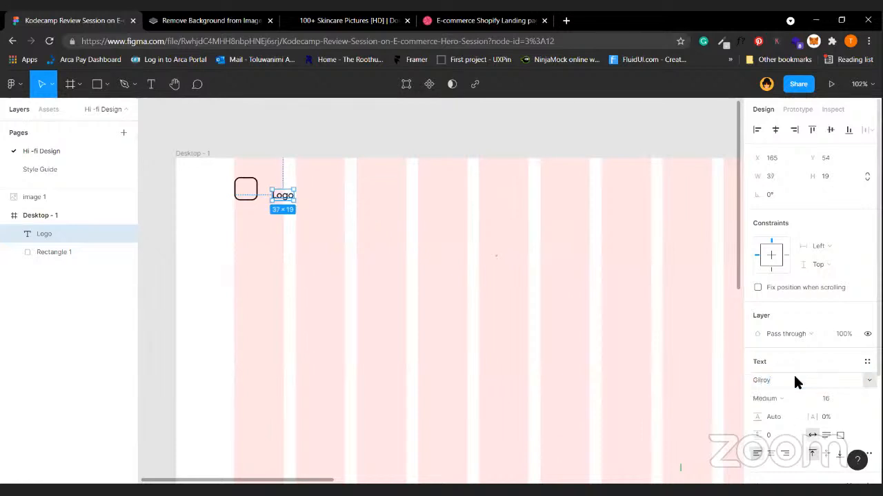
Enlarge the text to Gilroy Medium 30 and line it up beside the square.
left_click(838, 402)
type("20")
key("Return")
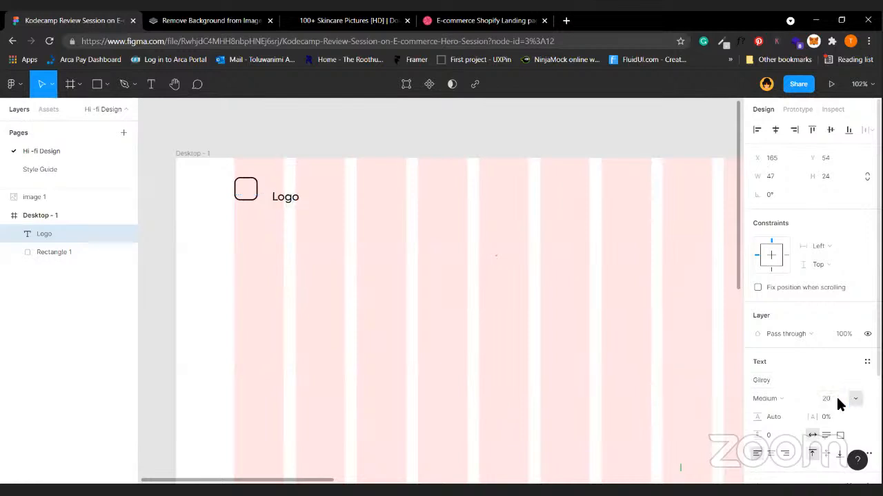
type("25")
key("Return")
scroll(793, 383, "down", 3)
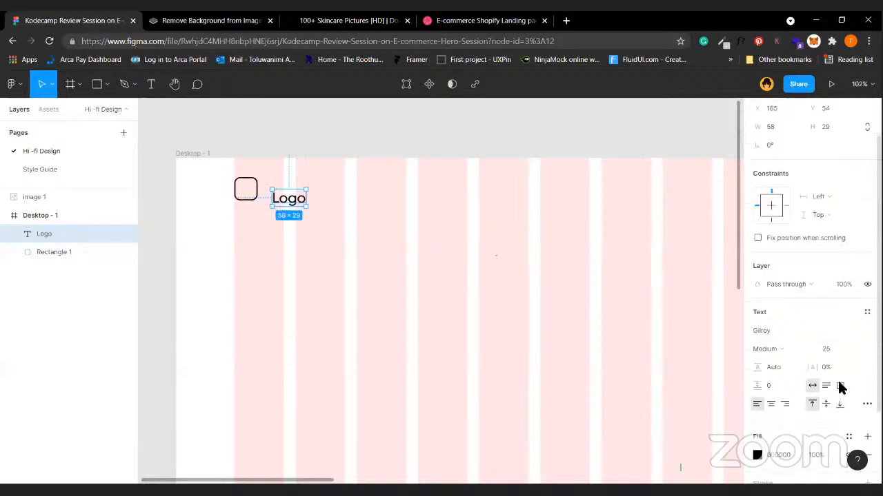
left_click(867, 402)
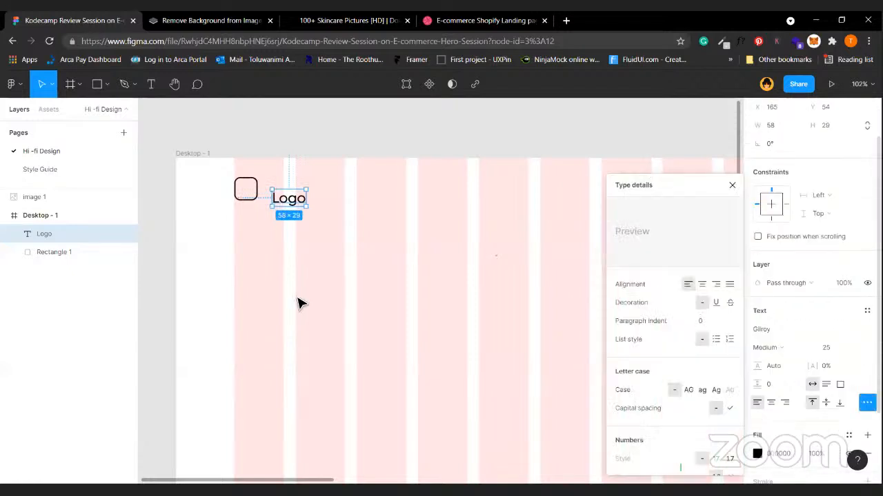
left_click(351, 236)
left_click(280, 209)
left_click_drag(293, 207, 294, 197)
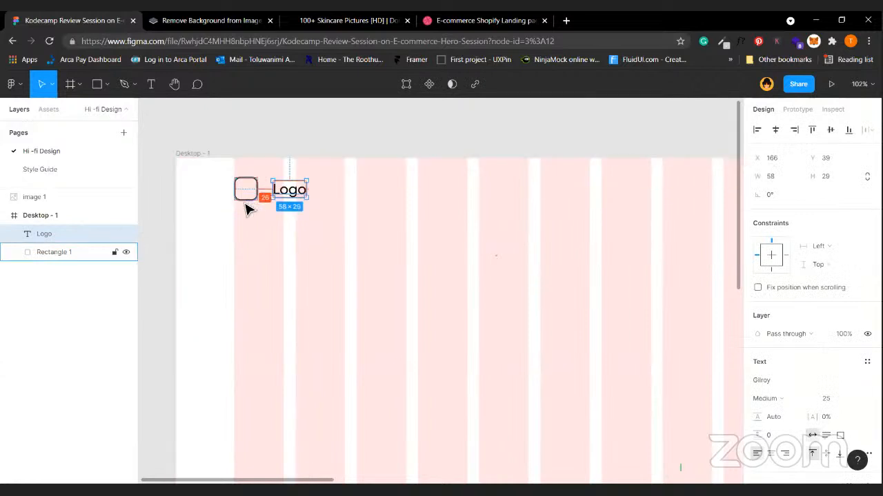
left_click(837, 408)
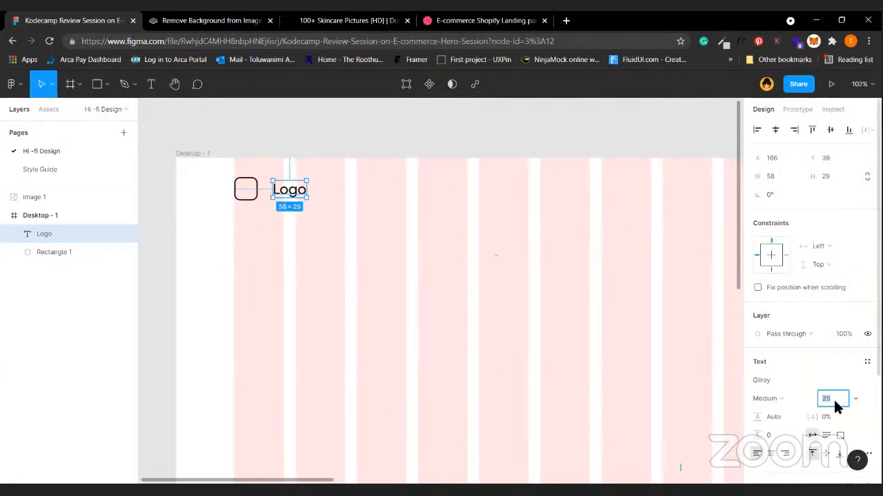
key("Return")
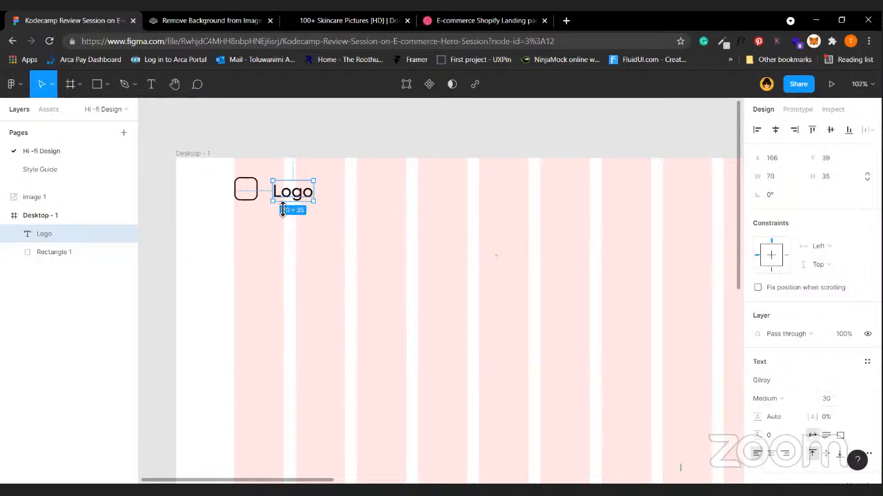
left_click_drag(293, 199, 292, 196)
Retype the label as 'Skinshop', select its 'shop' part, then bring up the Dribbble shot.
double_click(291, 193)
type("E")
key("BackSpace")
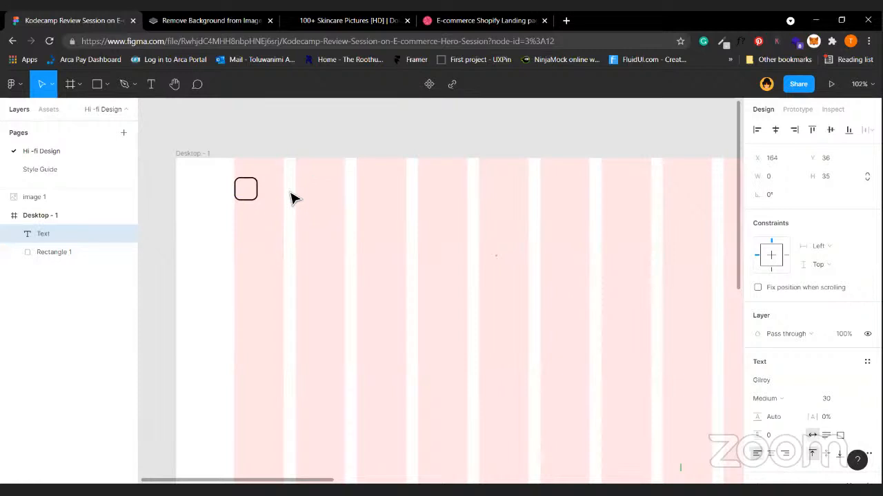
type("Skinshop")
key("Escape")
key("Escape")
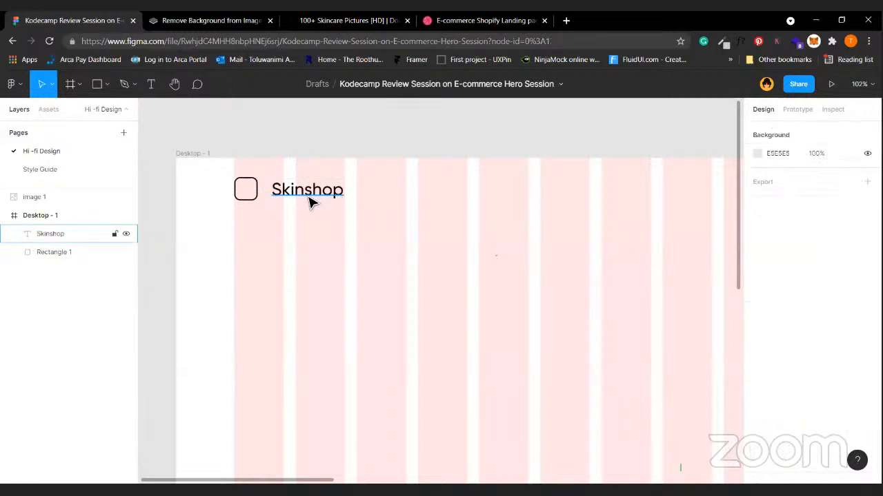
double_click(309, 196)
left_click_drag(308, 196, 361, 199)
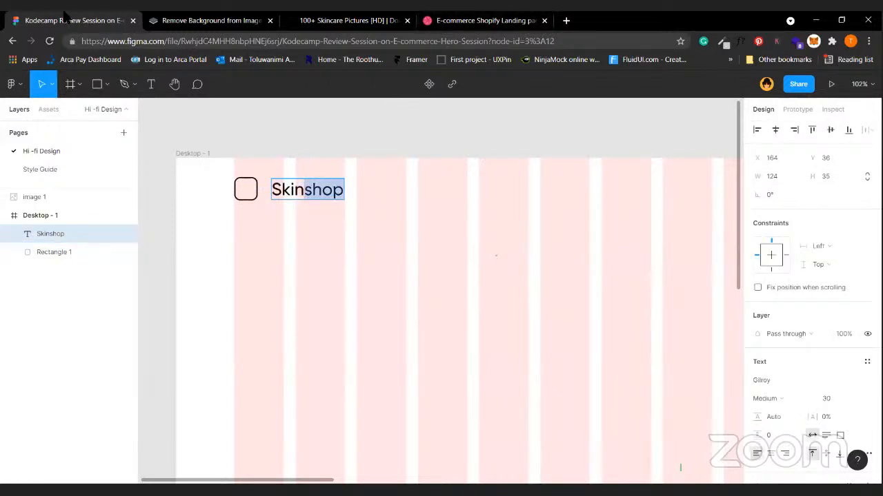
left_click(483, 20)
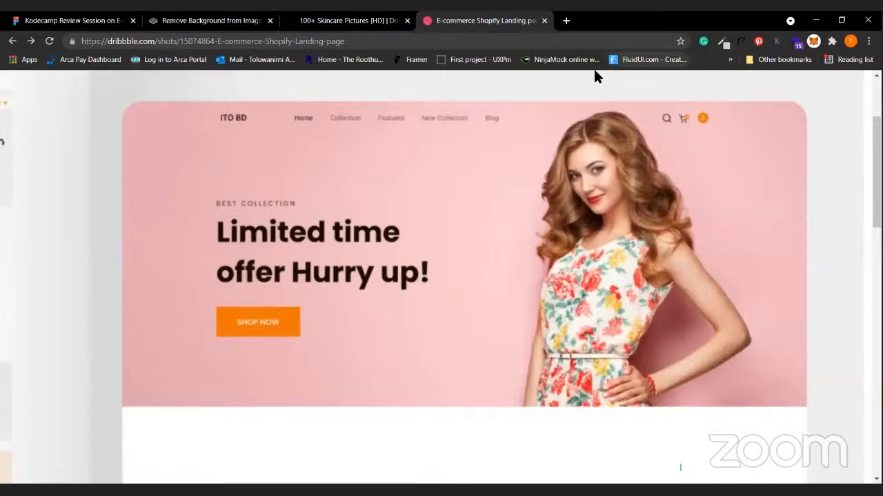
Sample the SHOP NOW button colour and open the Shopify shot image in its own tab.
left_click(722, 41)
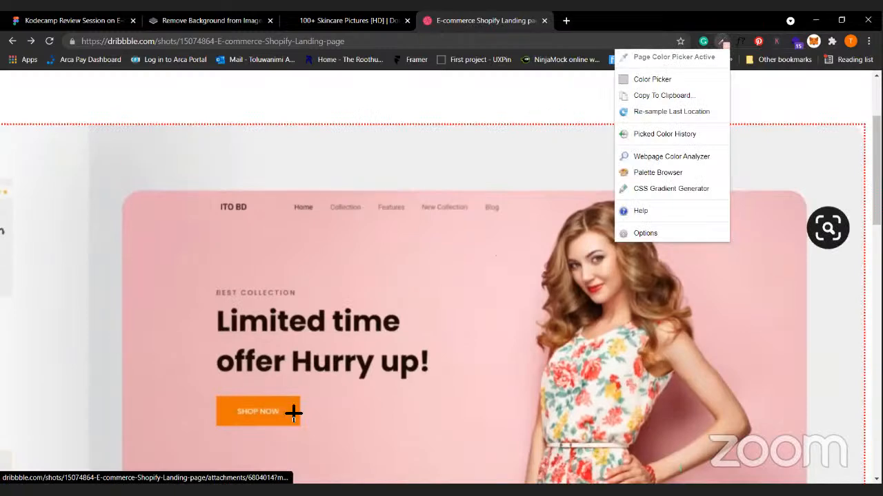
left_click(294, 413)
scroll(313, 407, "down", 2)
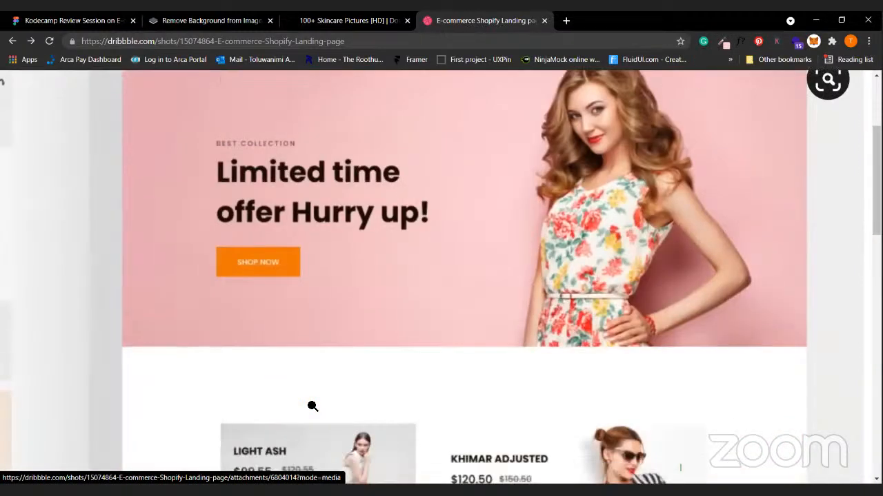
left_click(313, 406)
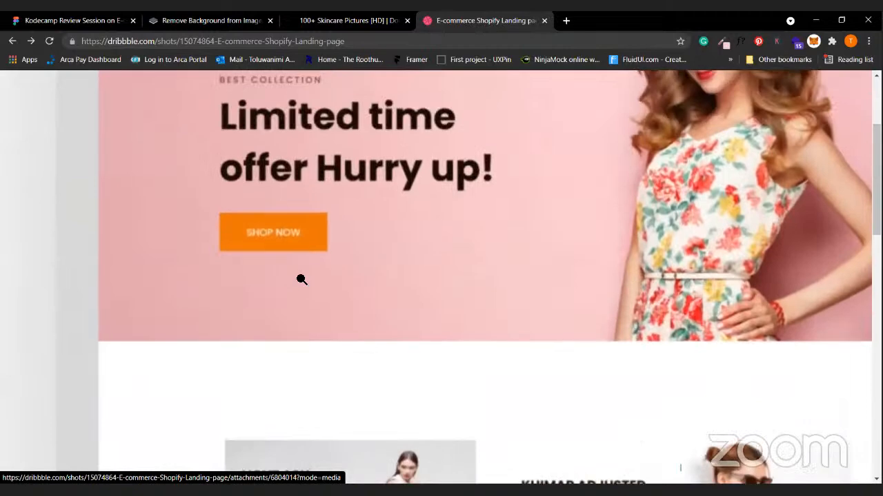
right_click(302, 255)
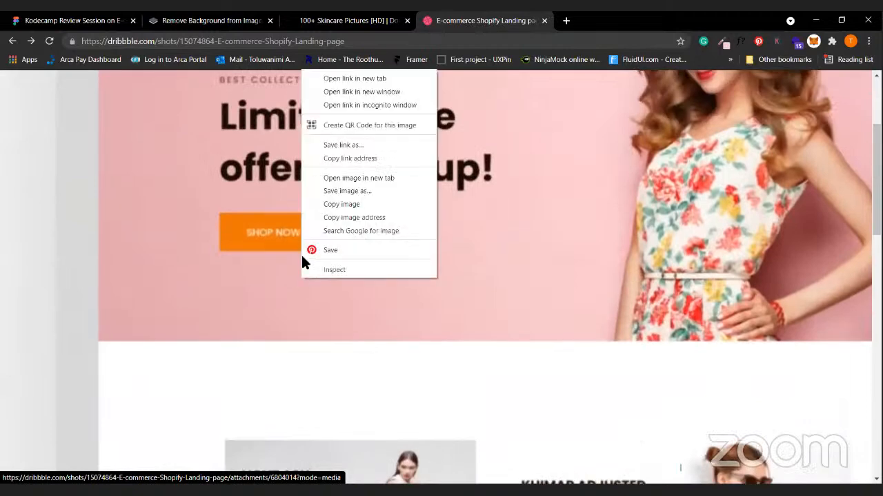
left_click(386, 177)
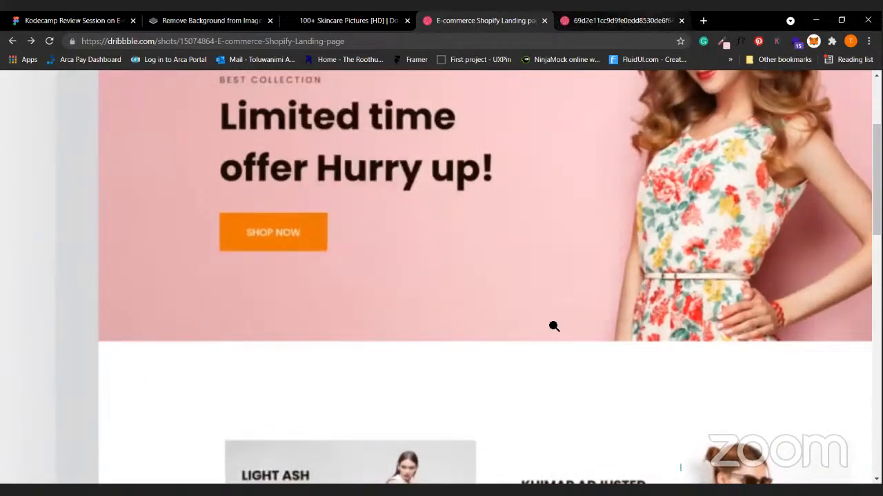
key("ctrl+Tab")
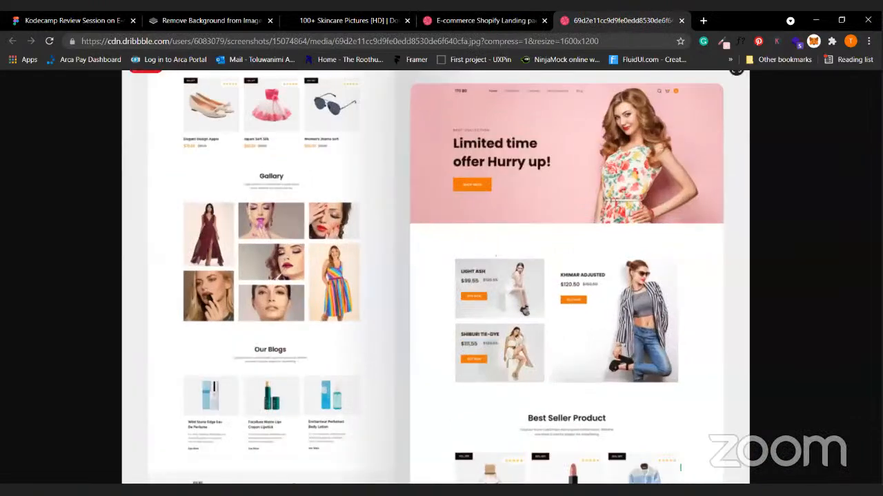
left_click(554, 326)
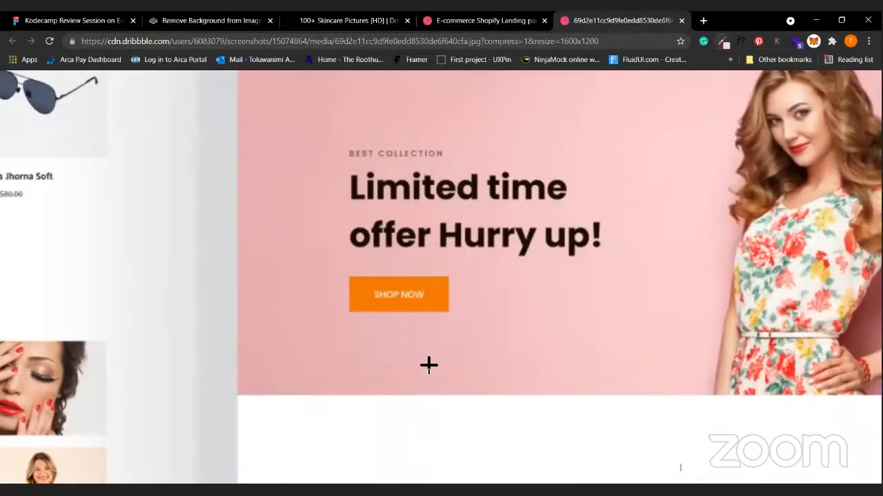
Try the colour picker on the full-size image, then return to the e-commerce search results.
scroll(427, 360, "up", 1)
left_click(722, 41)
key("Escape")
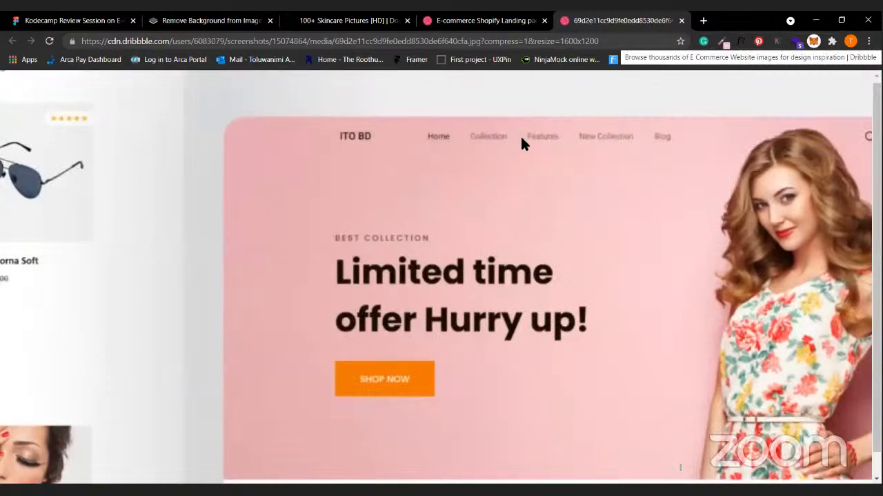
scroll(522, 142, "down", 1)
left_click(722, 41)
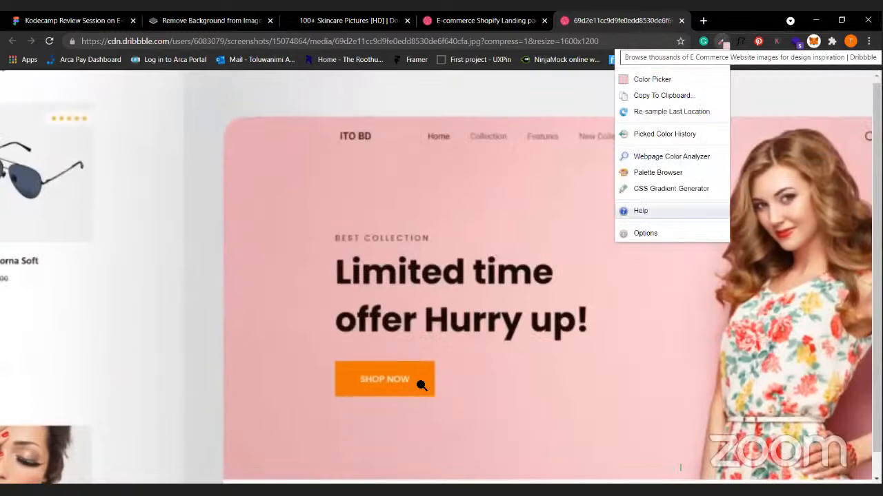
left_click(421, 386)
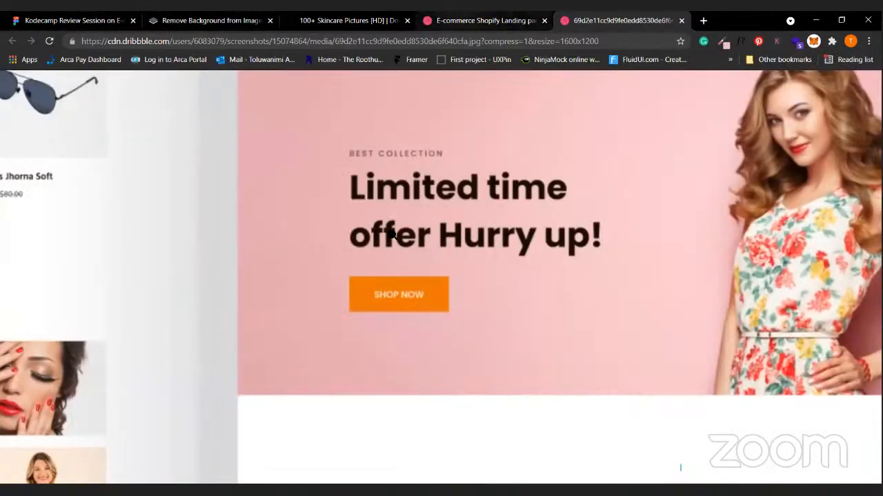
key("ctrl+shift+Tab")
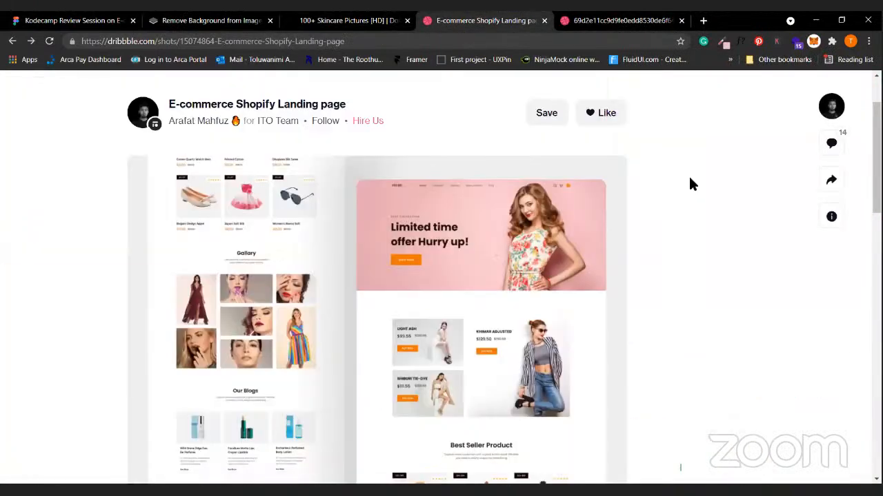
scroll(690, 184, "up", 2)
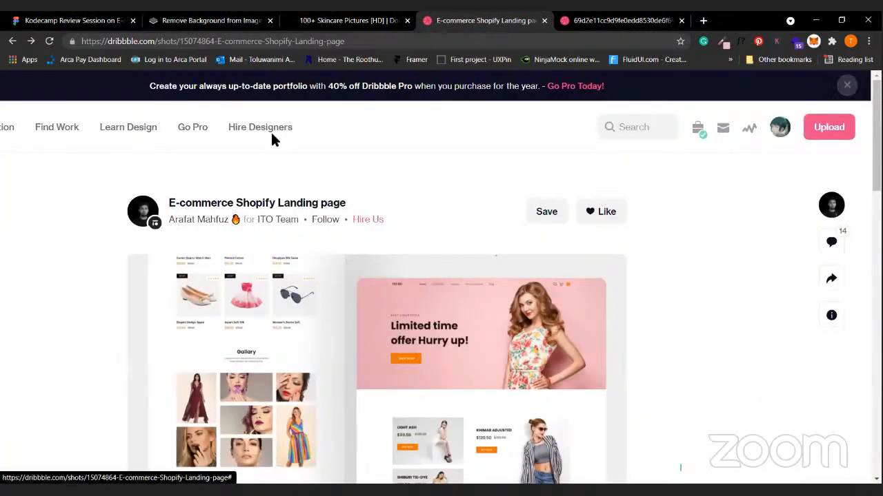
left_click(13, 41)
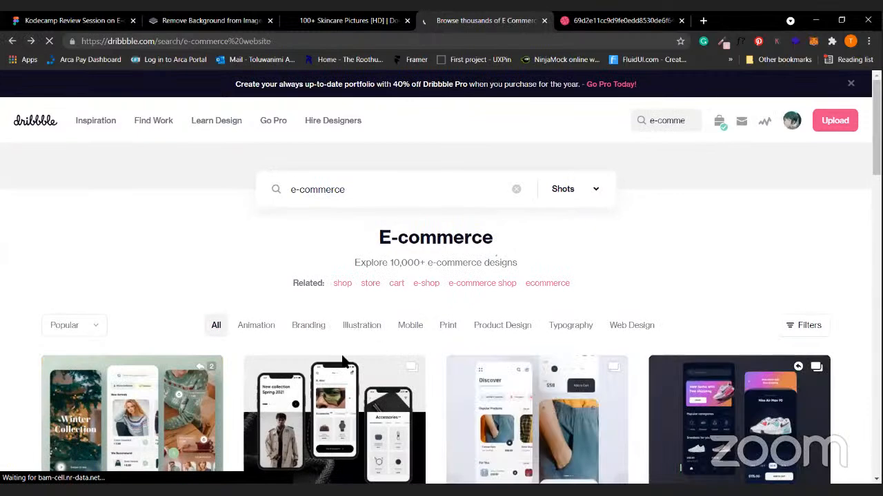
Enlarge the Online shopping shot and try the colour picker on it.
scroll(531, 341, "down", 4)
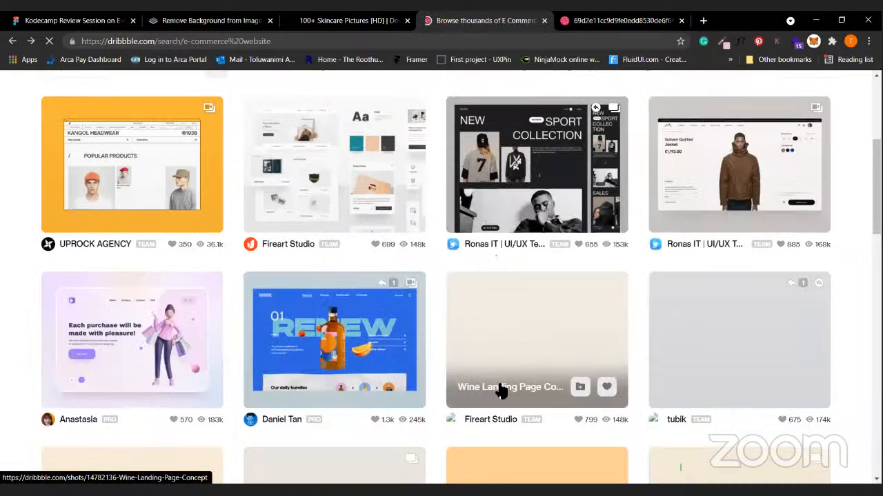
scroll(165, 246, "down", 3)
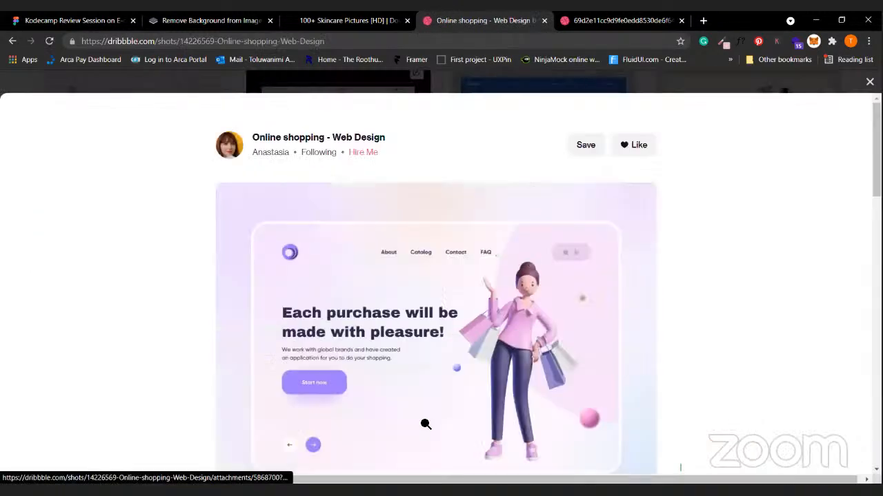
left_click(382, 335)
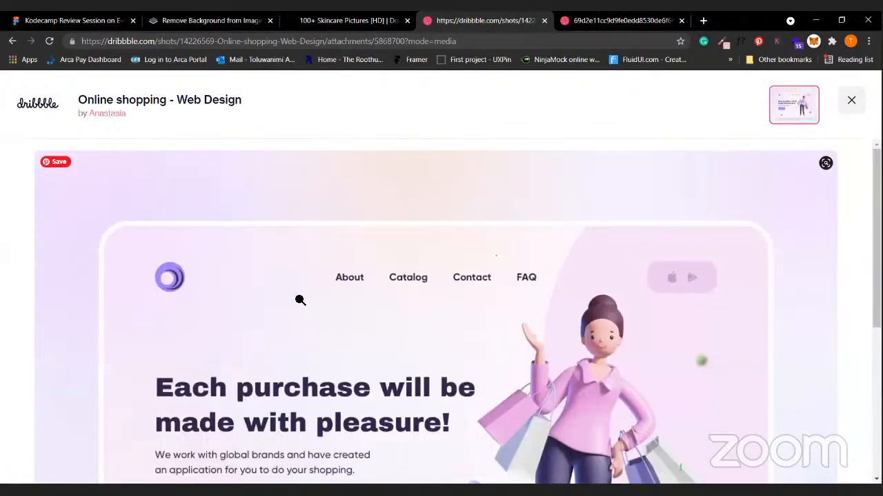
scroll(300, 300, "down", 4)
left_click(721, 41)
scroll(177, 193, "up", 1)
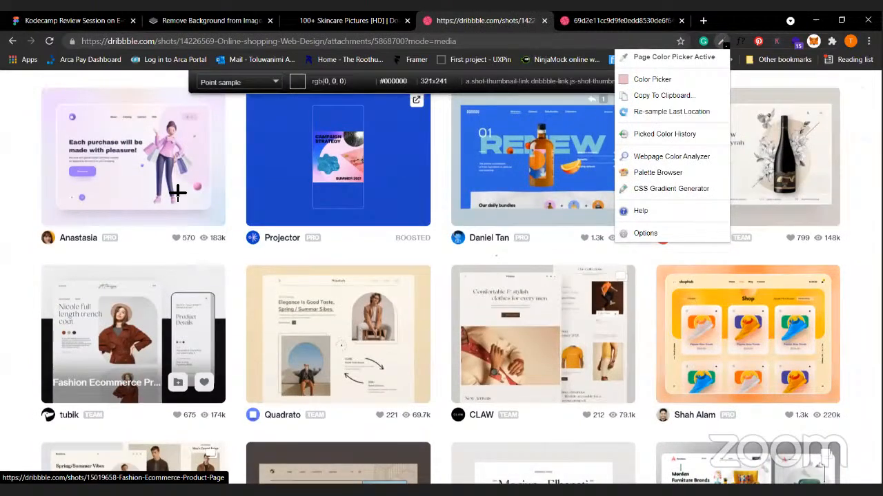
left_click(114, 34)
left_click(684, 82)
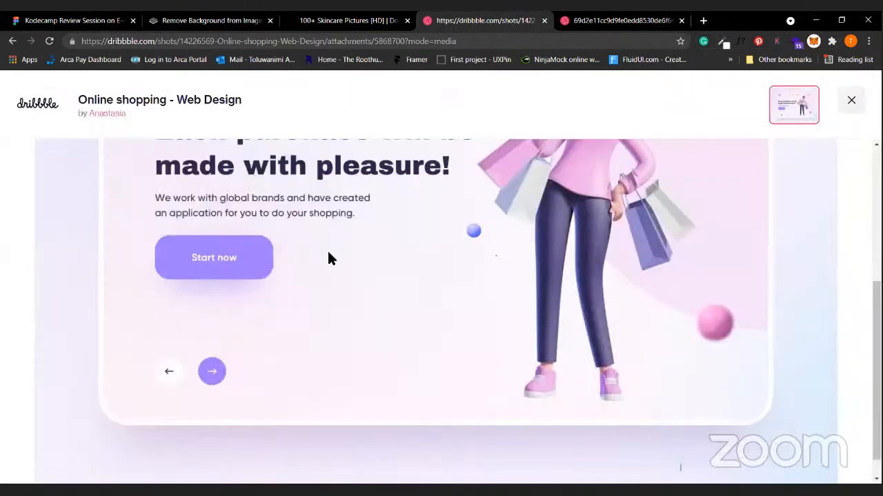
Open the shot image in a new tab and copy the Start now button's purple #A17EFF.
right_click(329, 252)
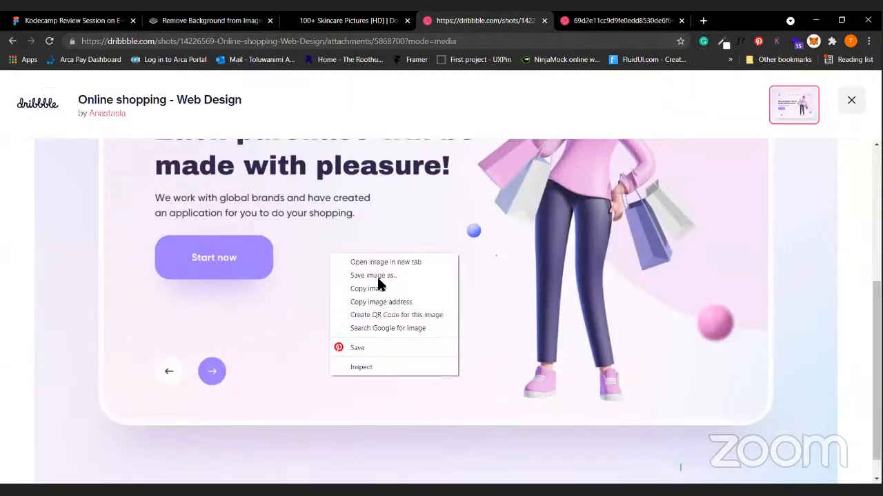
left_click(433, 261)
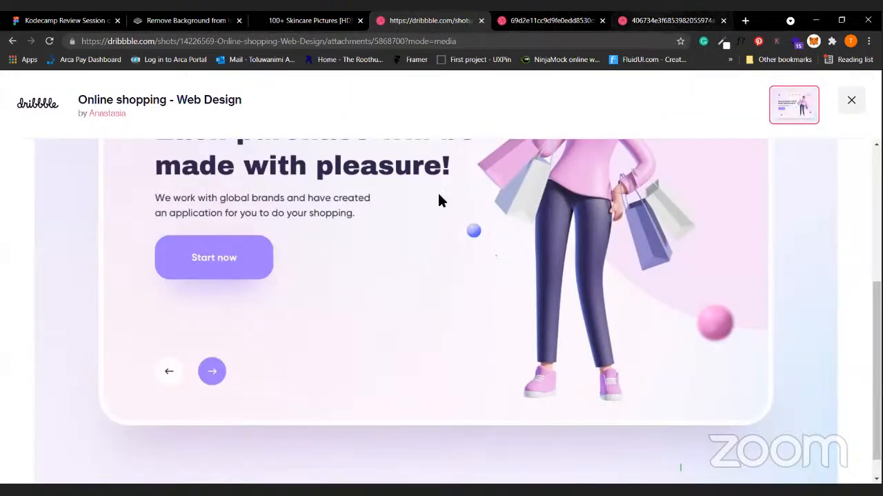
left_click(664, 21)
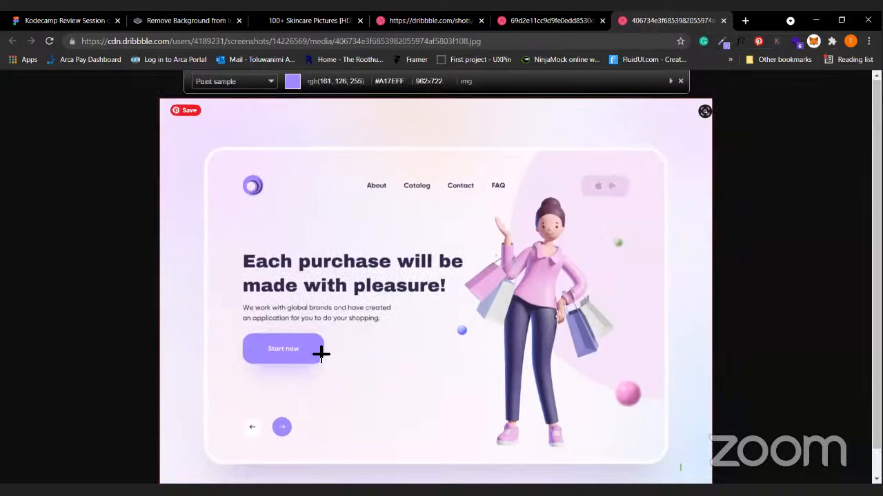
left_click(313, 354)
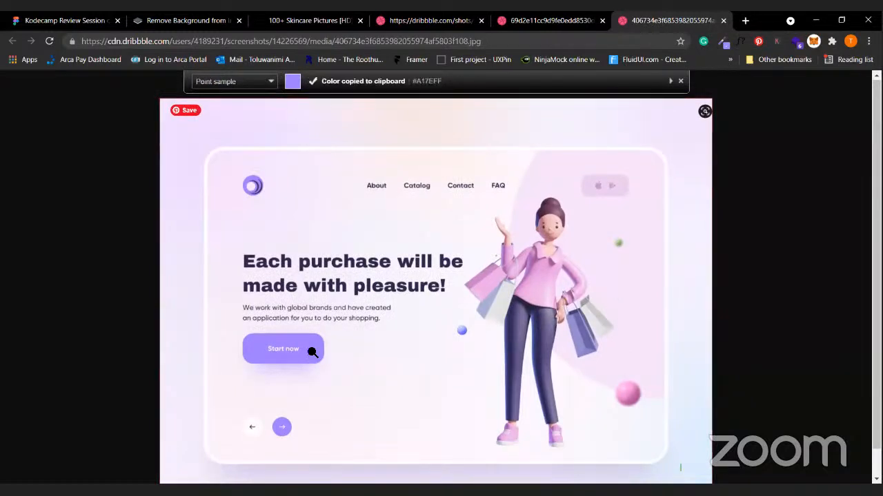
left_click(55, 20)
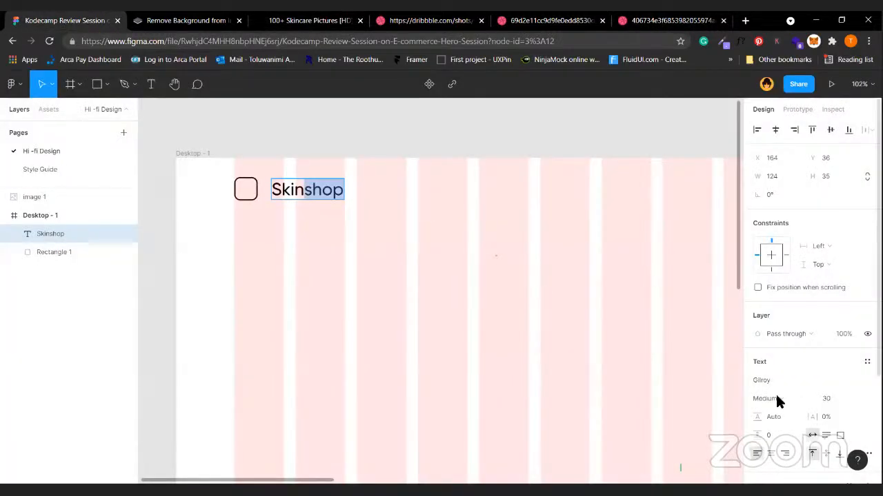
Fill the 'shop' part of Skinshop with purple #A17EFF.
scroll(777, 390, "down", 3)
left_click(780, 357)
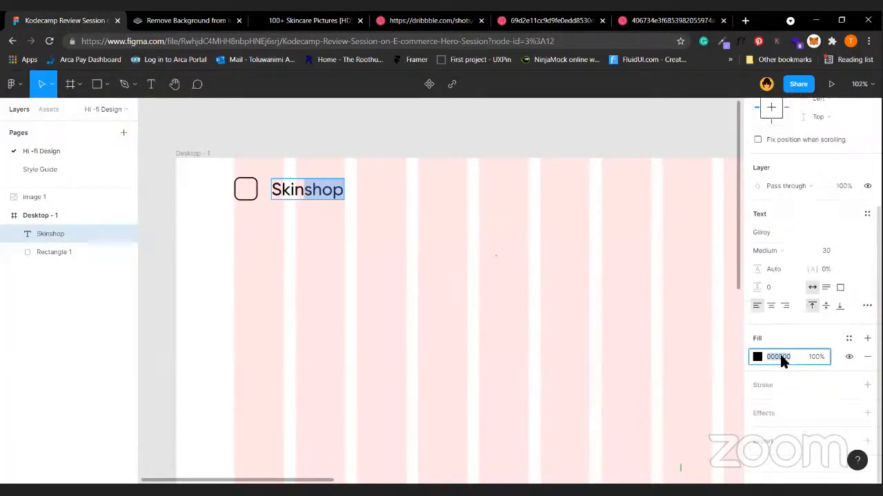
key("Return")
key("Escape")
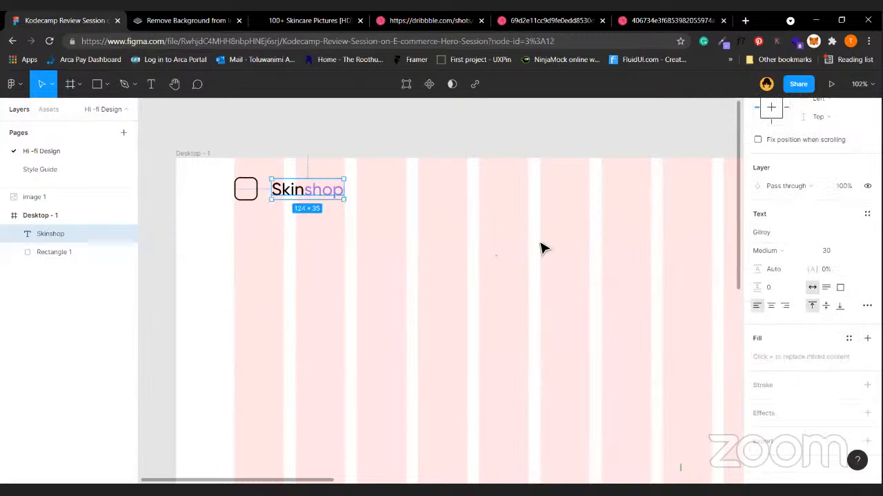
left_click(541, 248)
Give the rounded square logo mark a thicker #A17EFF outline.
left_click(247, 188)
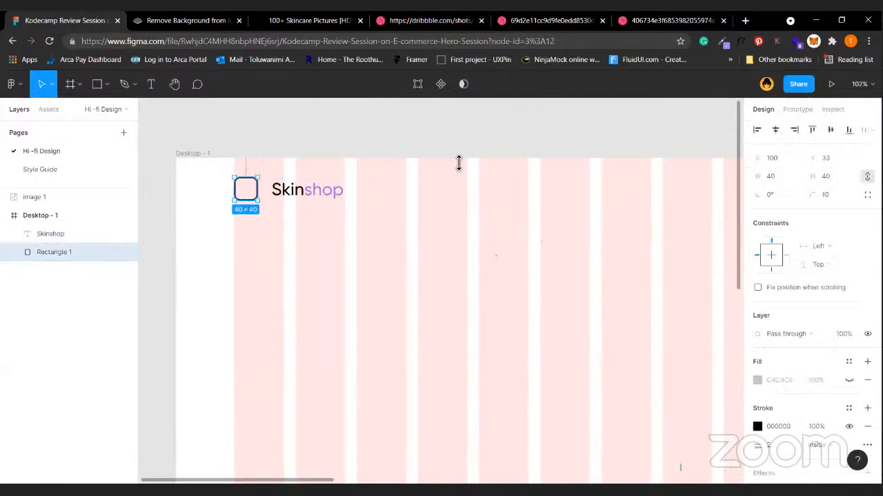
left_click(778, 445)
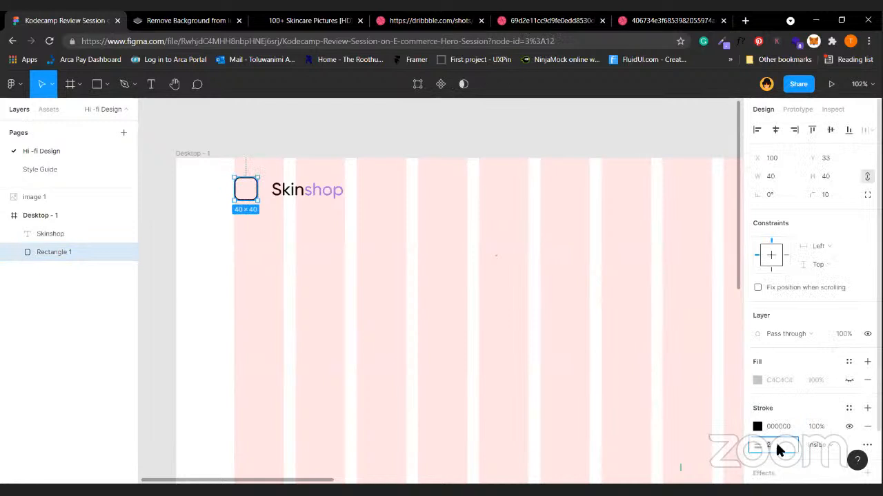
key("Return")
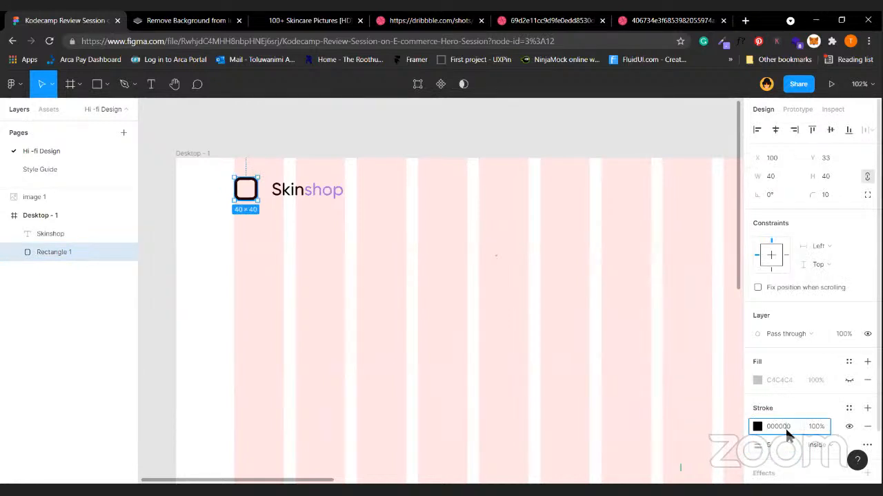
key("ctrl+v")
key("Return")
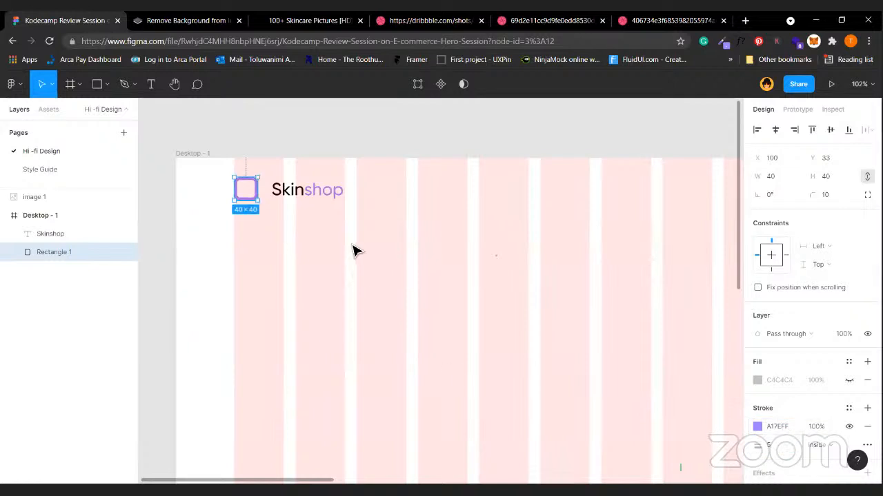
Select the Desktop - 1 frame and preview it as a prototype.
left_click(353, 244)
left_click(200, 154)
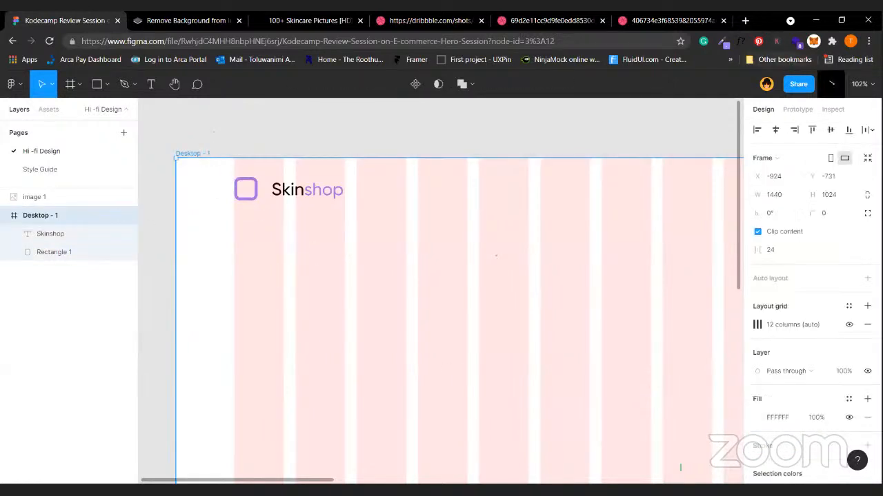
left_click(831, 83)
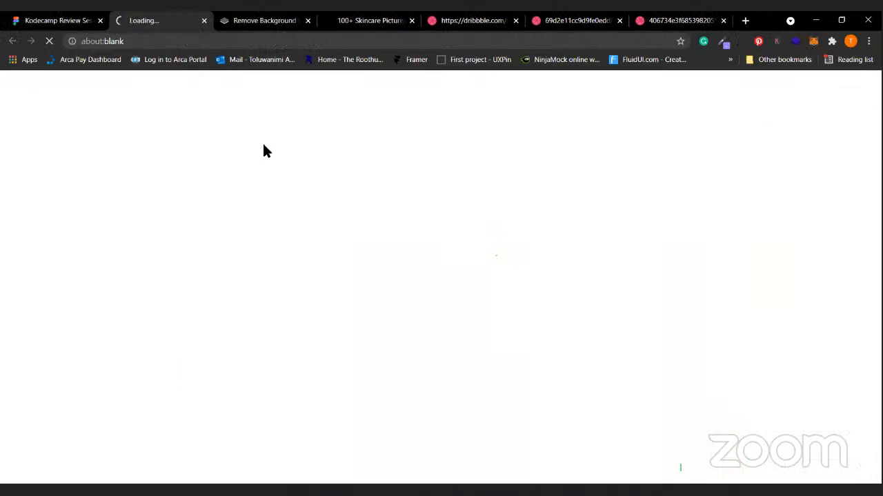
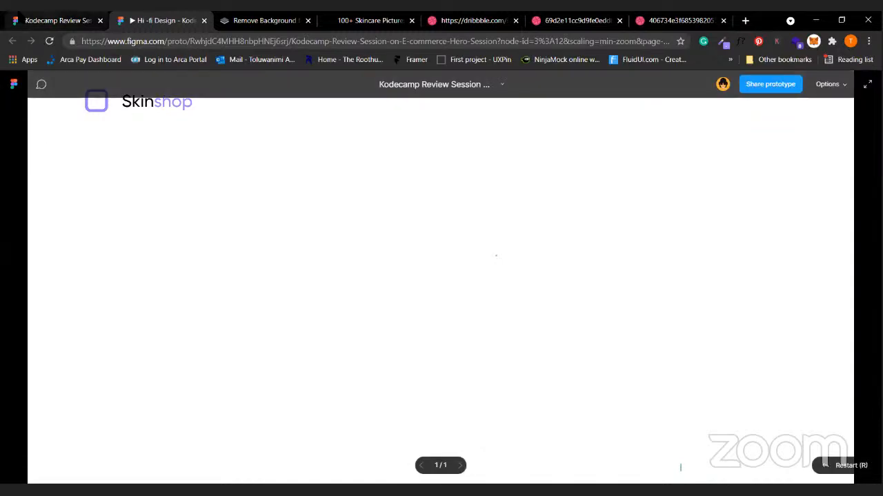
Back in the editor, group the Skinshop wordmark with the rounded logo square.
left_click(55, 20)
left_click(383, 279)
scroll(382, 279, "down", 4)
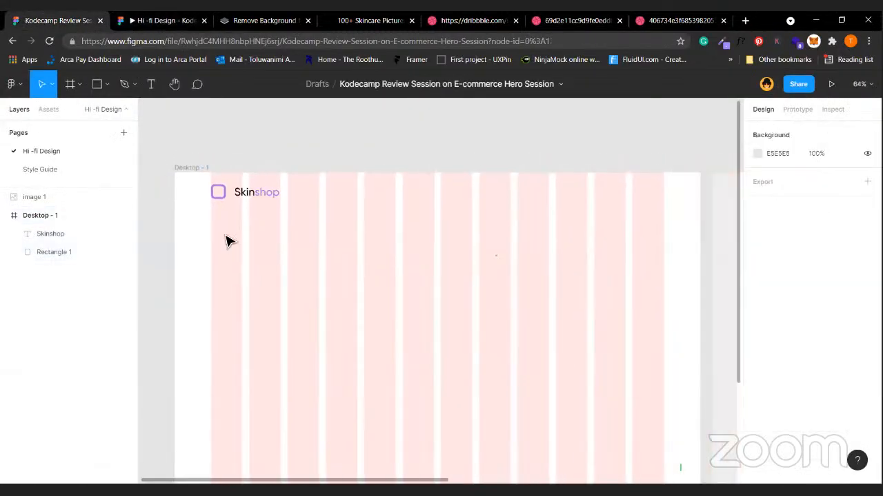
left_click(272, 200)
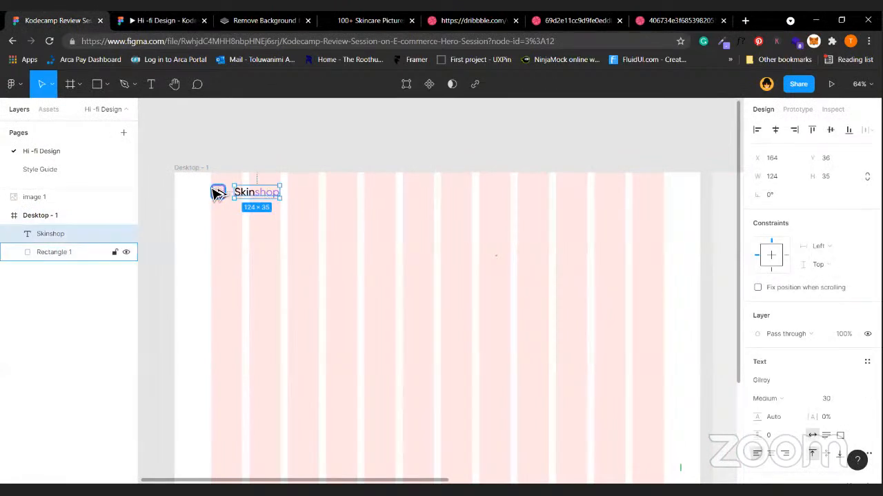
left_click(214, 195, "shift")
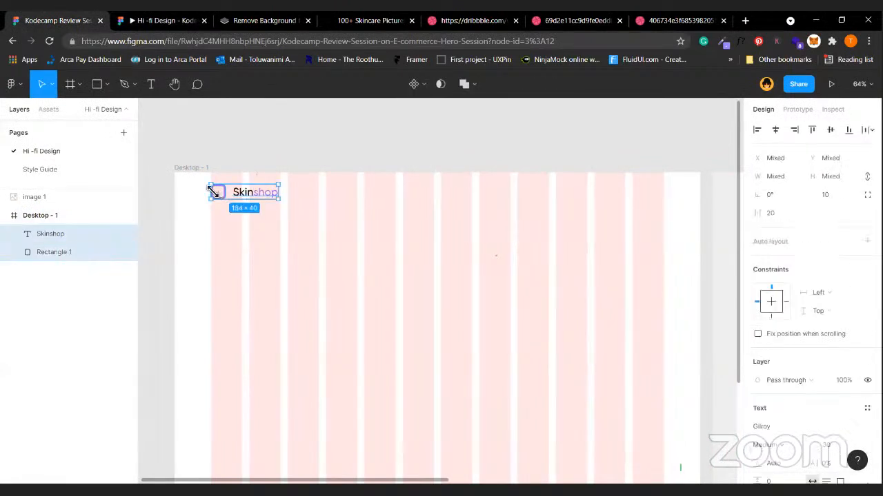
key("ctrl+g")
Nudge the logo group to Y 50 and check its placement.
key("Up")
key("Up")
key("Up")
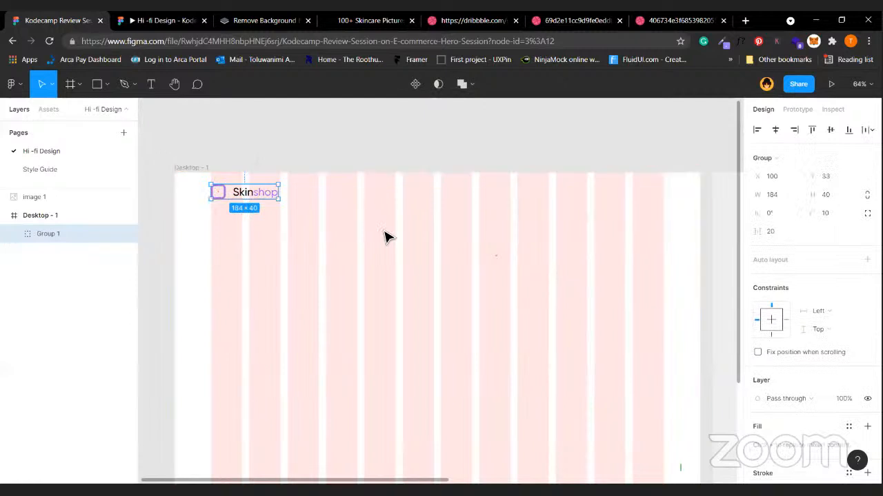
key("shift+Down")
key("shift+Down")
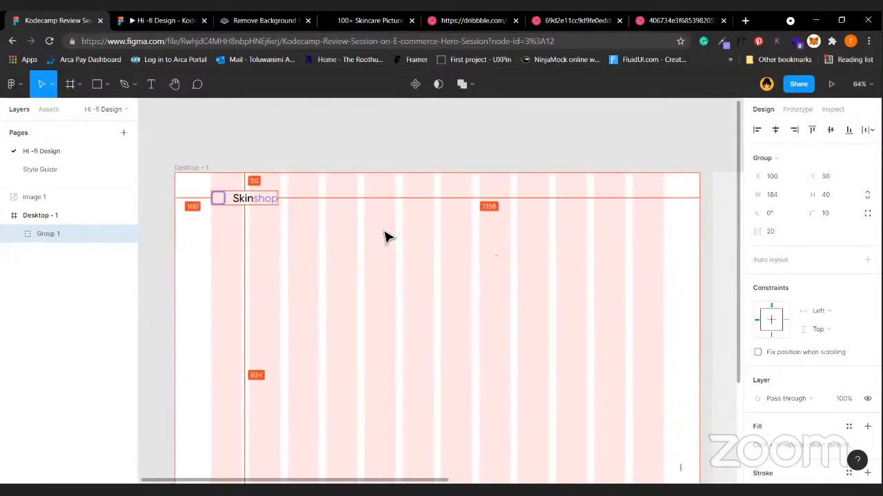
left_click(266, 161)
left_click(265, 201)
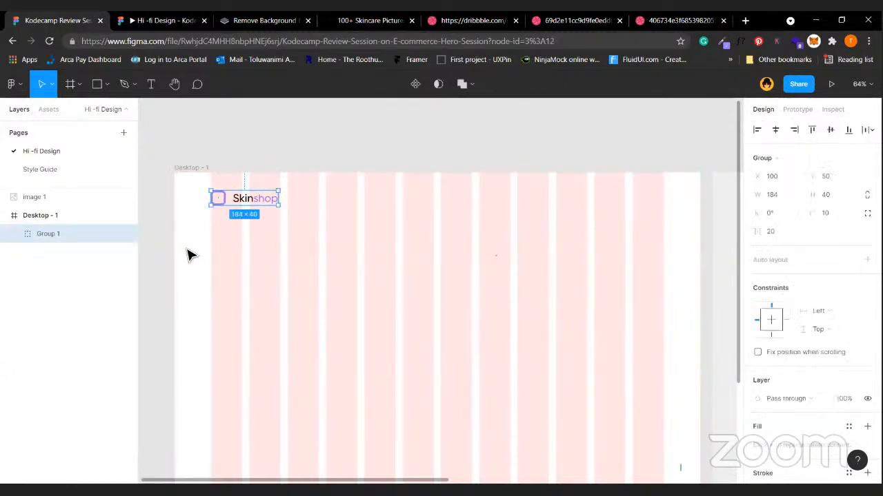
left_click(437, 235)
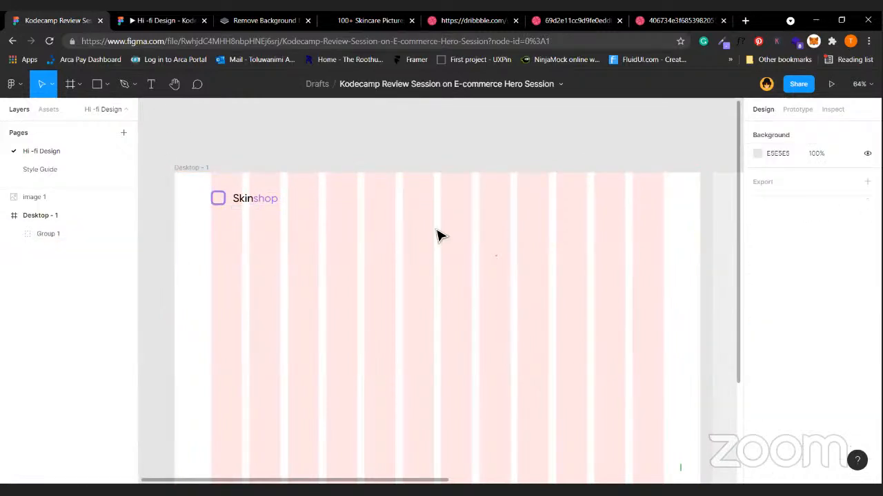
left_click(240, 205)
left_click(344, 137)
Add a 'Products' text label beside the Skinshop logo.
key("t")
left_click(324, 210)
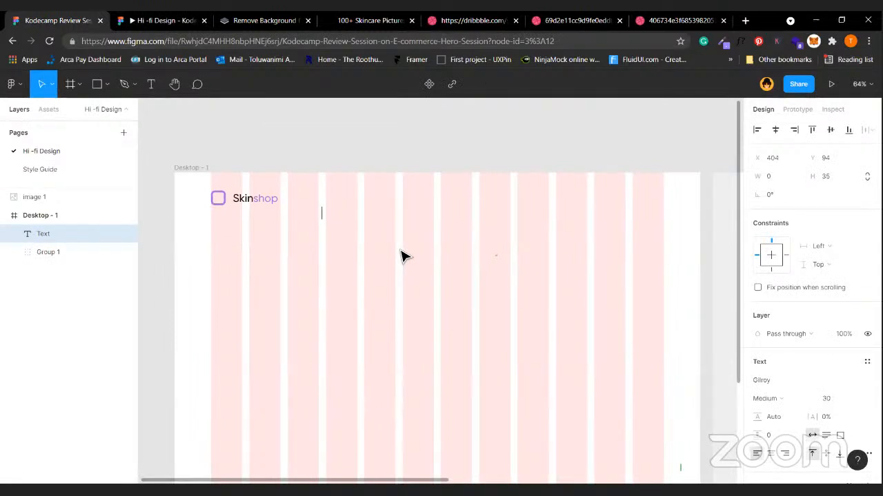
type("Products")
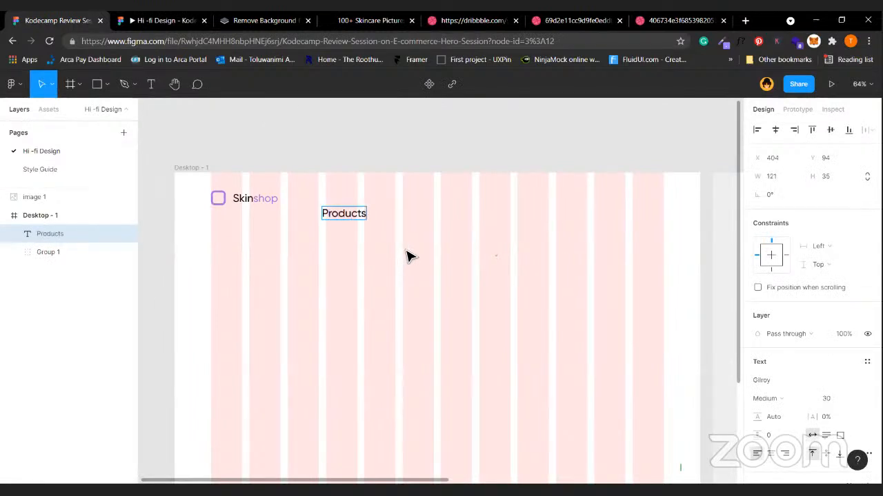
key("Escape")
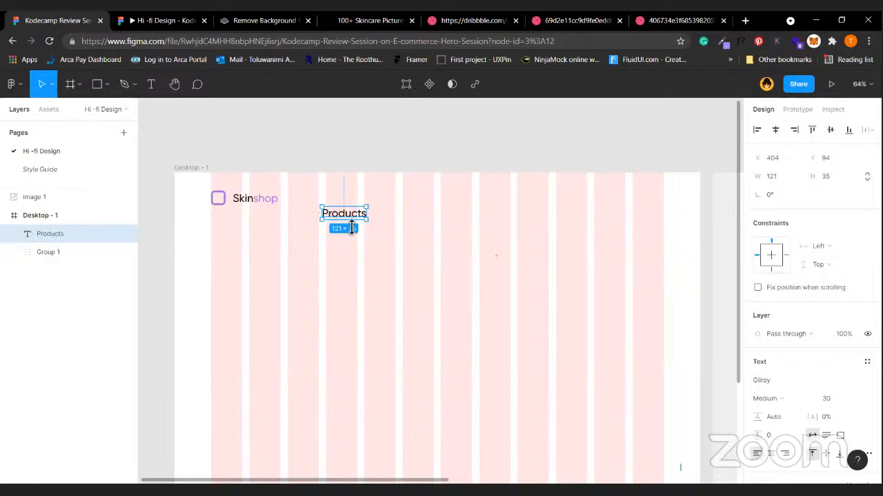
Copy Products to its right and retype the copy as 'Collections'.
left_click_drag(350, 220, 406, 223)
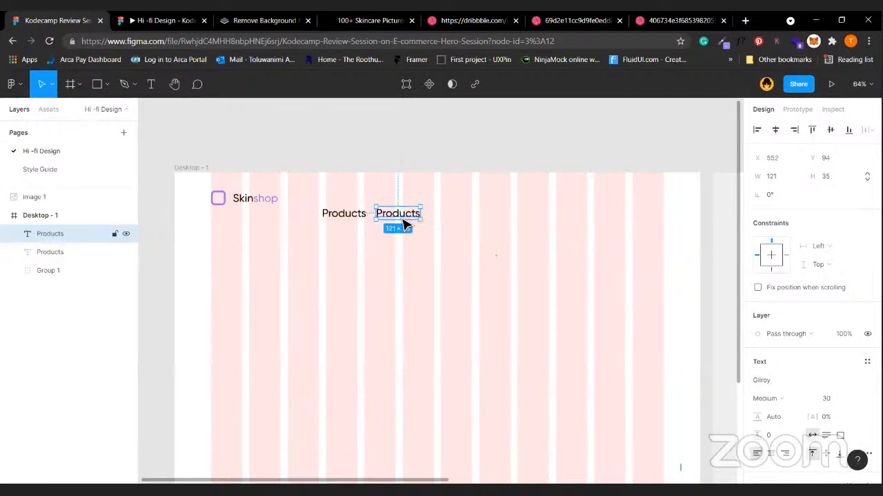
double_click(403, 219)
type("Collec")
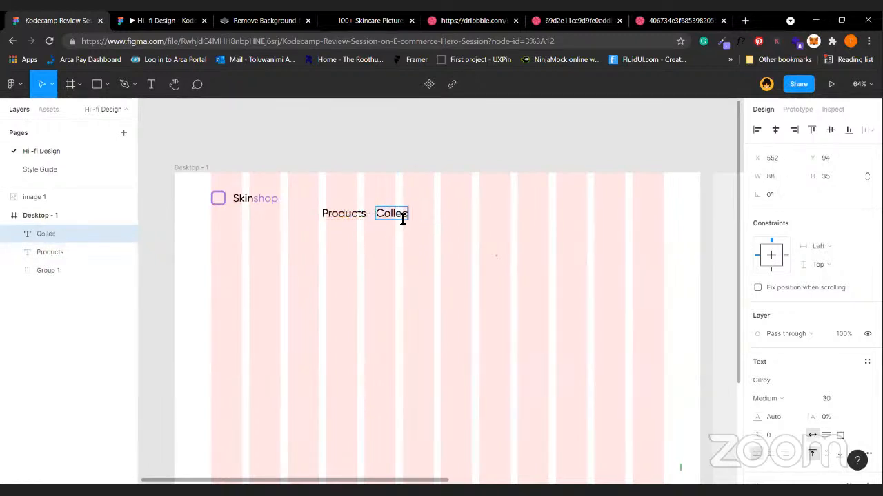
type("tions")
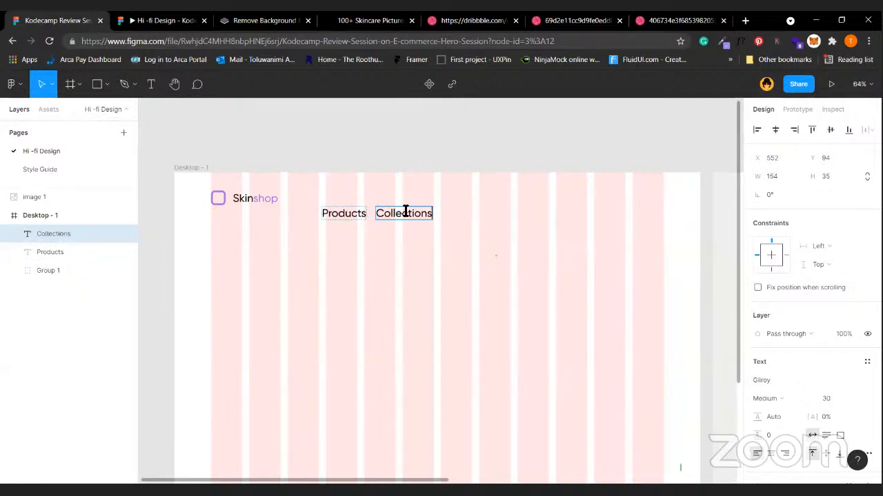
key("Escape")
left_click(361, 214)
double_click(361, 214)
key("Escape")
Duplicate Collections to the right and retype it as 'New Arrivals'.
left_click(426, 219)
key("ctrl+d")
double_click(490, 220)
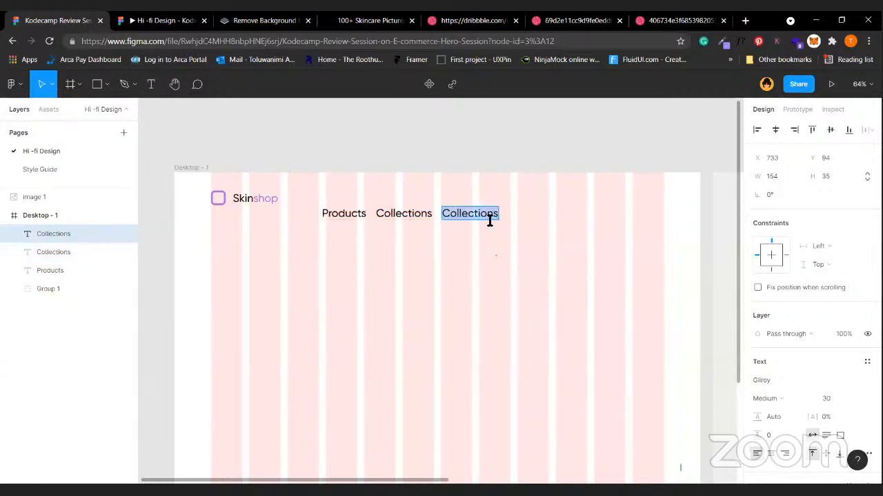
type("New Arrivals")
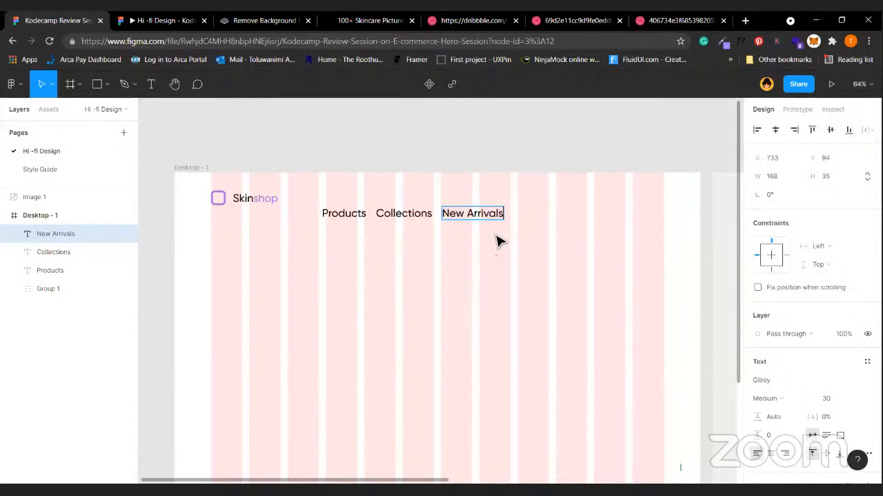
key("Escape")
left_click(425, 219, "shift")
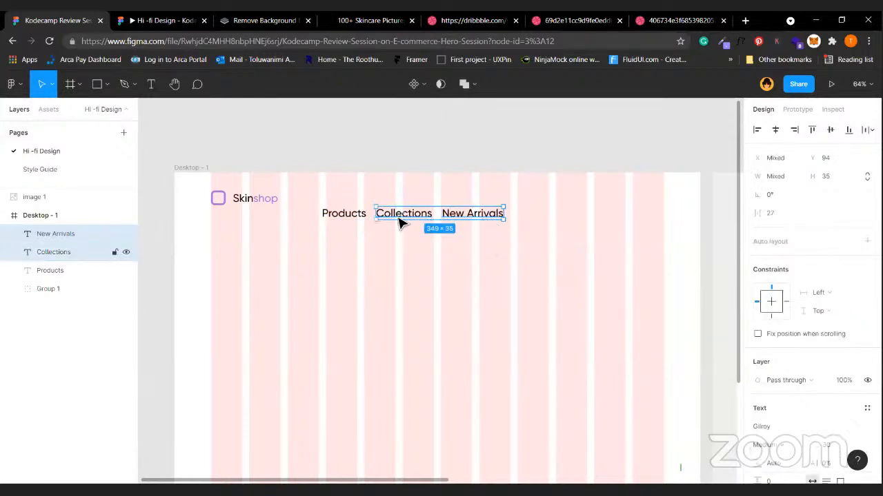
Wrap Products, Collections and New Arrivals in an auto-layout row with 40 spacing.
left_click(361, 219, "shift")
key("shift+a")
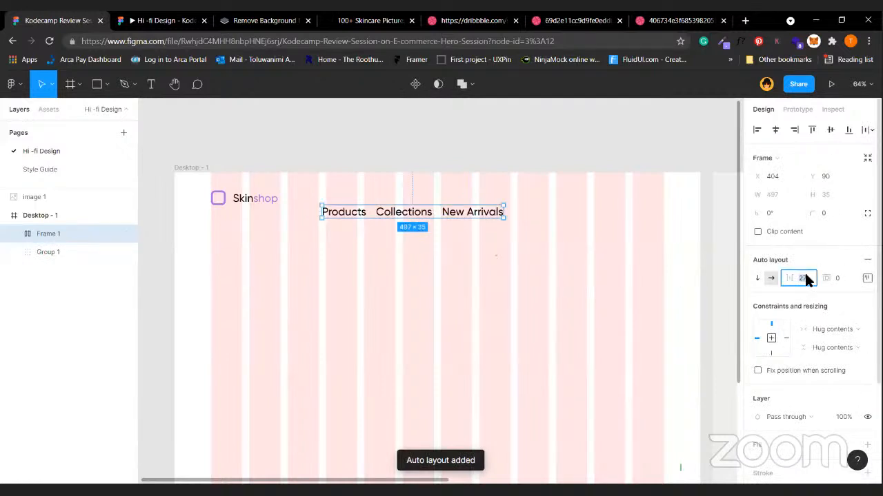
key("Return")
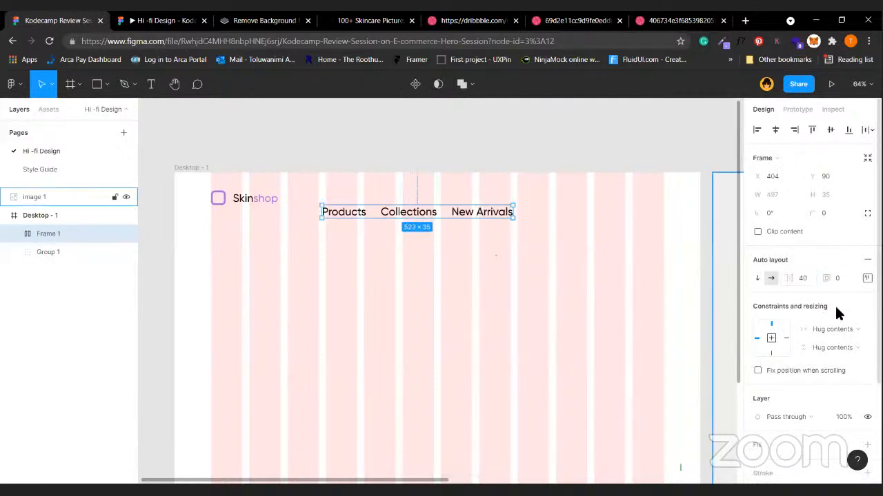
Set the three nav texts to size 16 and grey #555555.
double_click(356, 215)
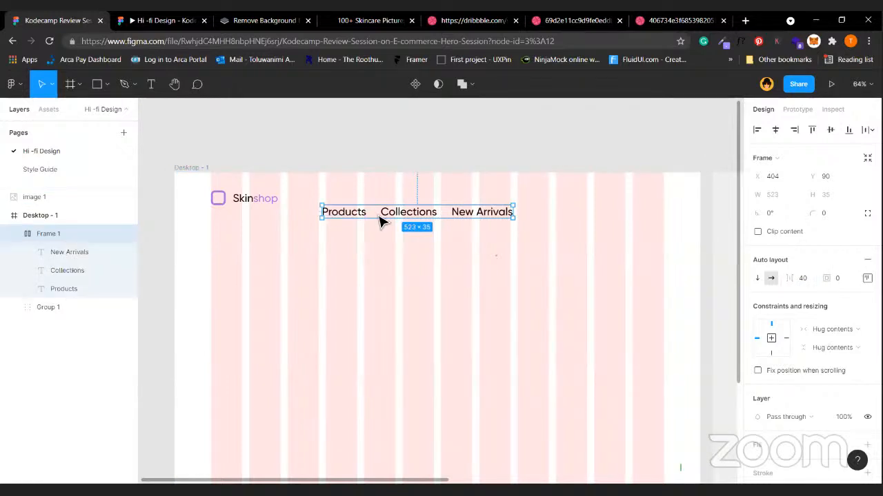
left_click(407, 215, "shift")
left_click(480, 220, "shift")
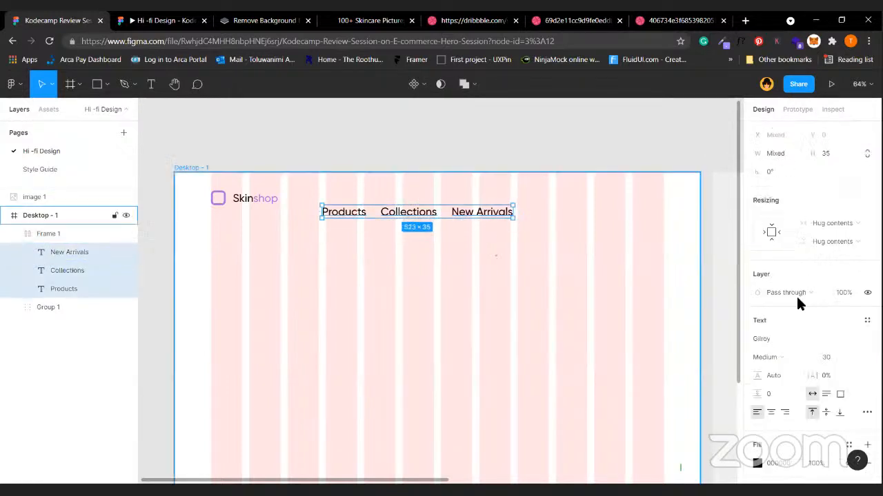
left_click(832, 357)
type("16")
key("Return")
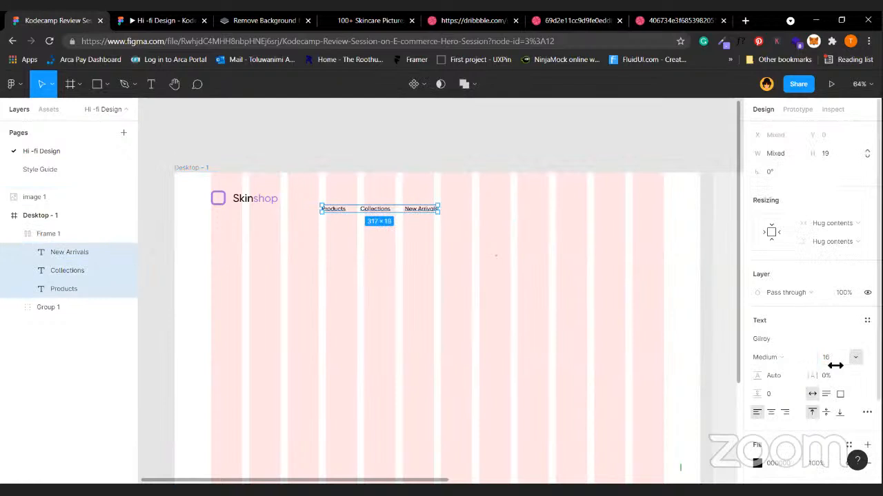
scroll(791, 374, "down", 2)
left_click(780, 385)
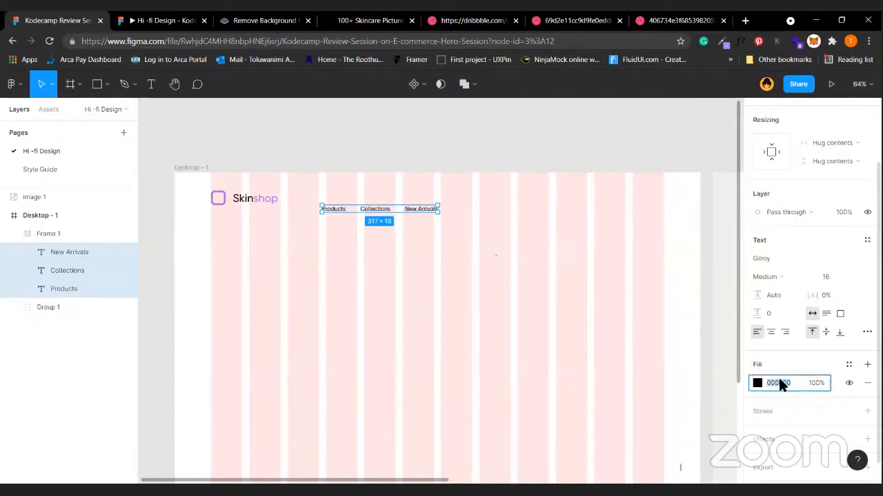
type("555555")
key("Return")
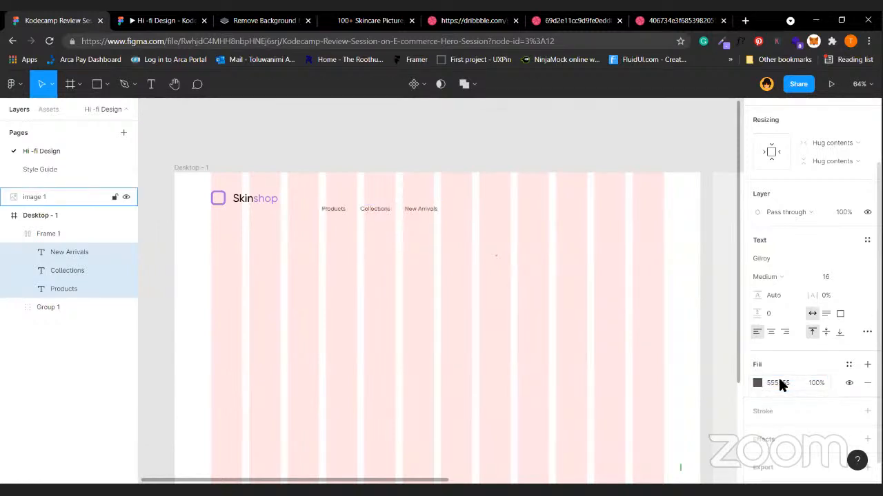
Add a fourth nav item reading 'Blog' to the row.
left_click(238, 239)
left_click(379, 211)
left_click(378, 211)
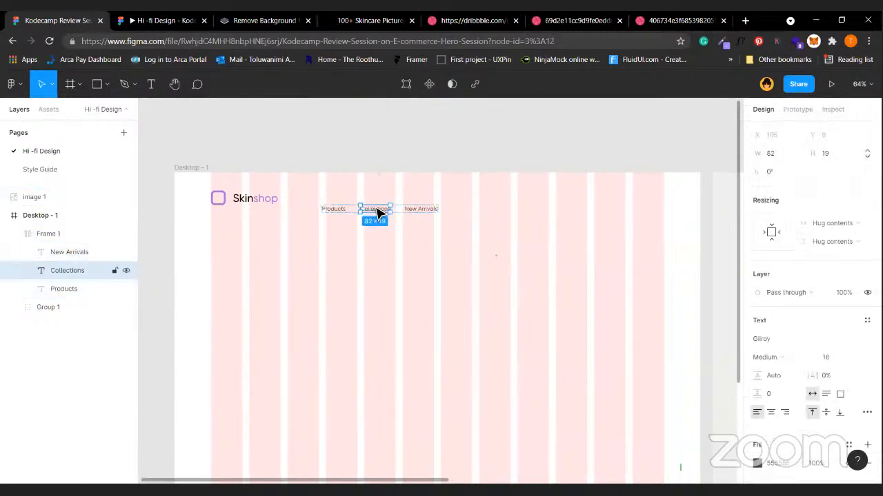
left_click(418, 214)
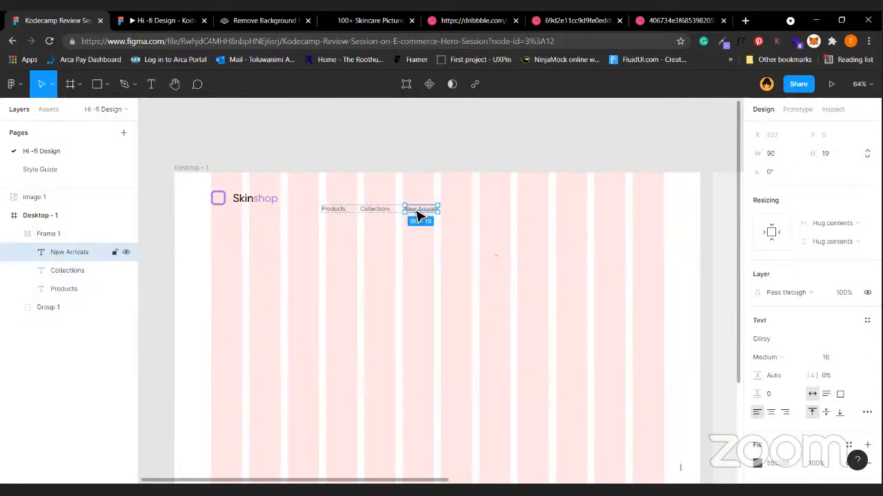
key("ctrl+v")
key("Return")
type("Blo")
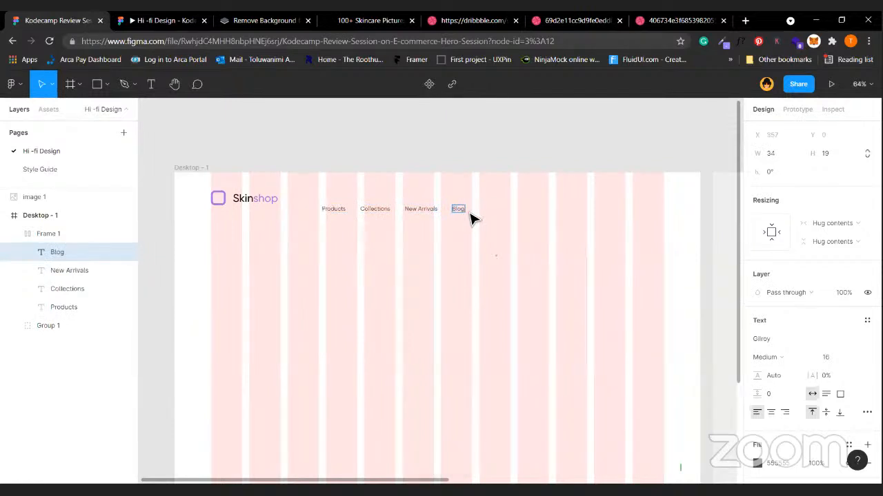
left_click(483, 281)
Centre the nav row horizontally, move it to Y 60 and line it up with the logo.
left_click(418, 222)
left_click(418, 222)
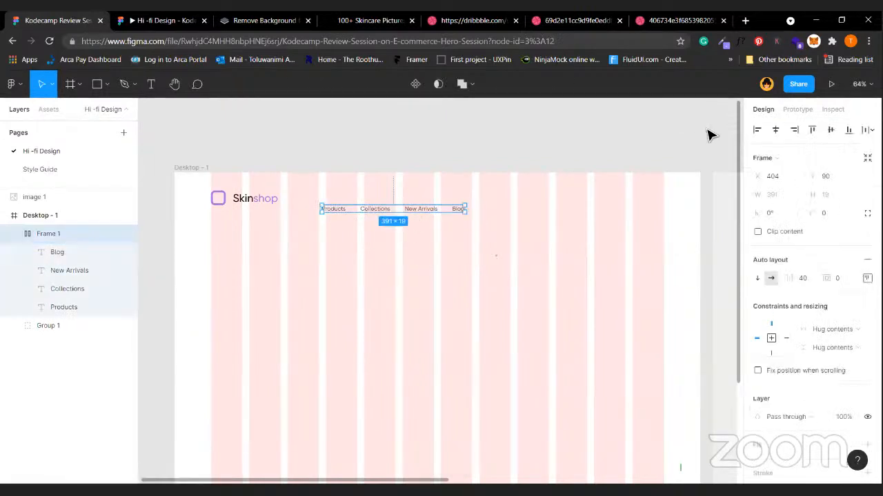
left_click(775, 131)
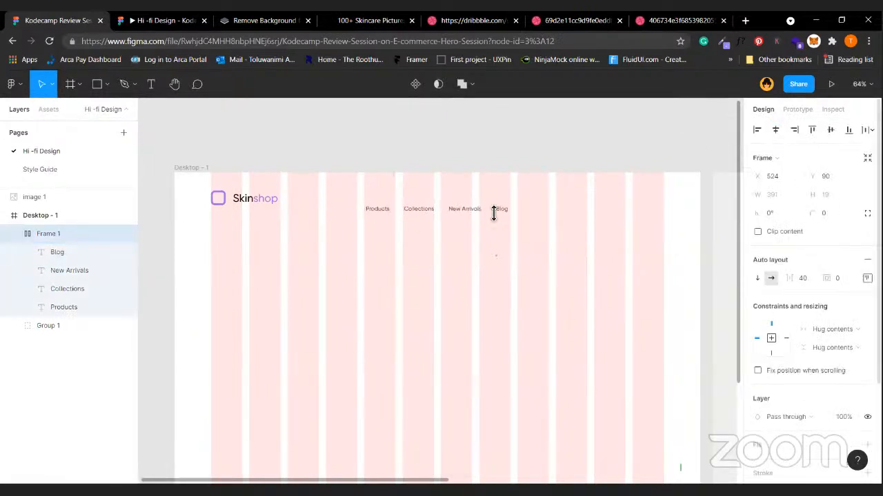
key("shift+Up")
key("shift+Up")
key("shift+Up")
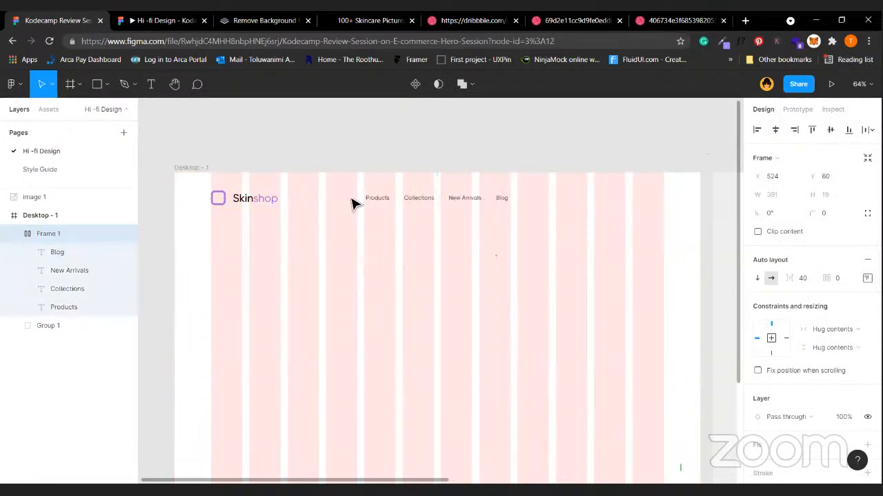
left_click_drag(448, 205, 449, 205)
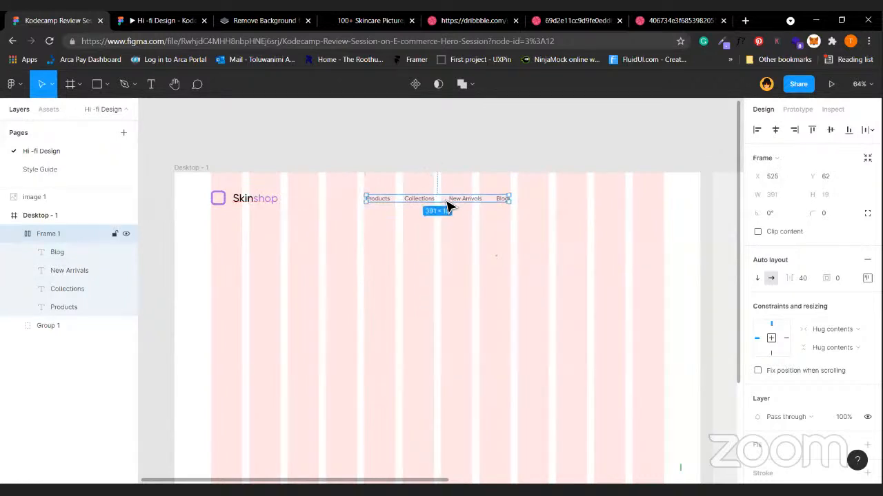
left_click(272, 201, "shift")
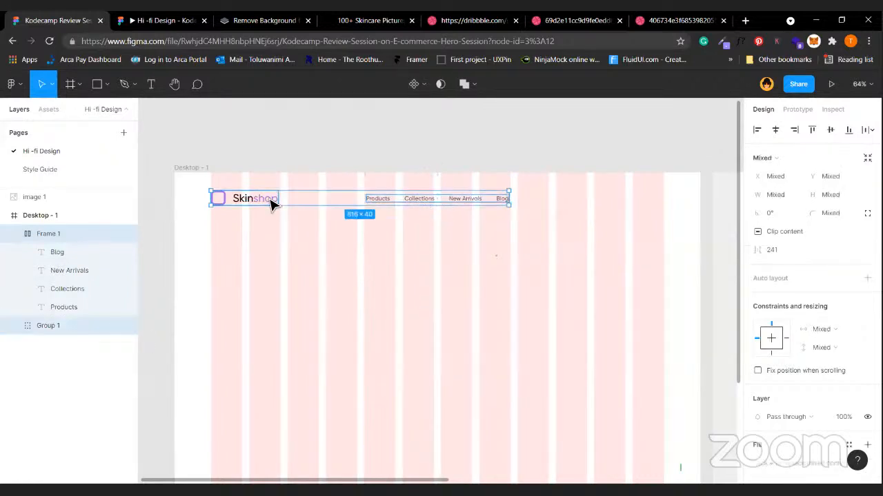
left_click(432, 263)
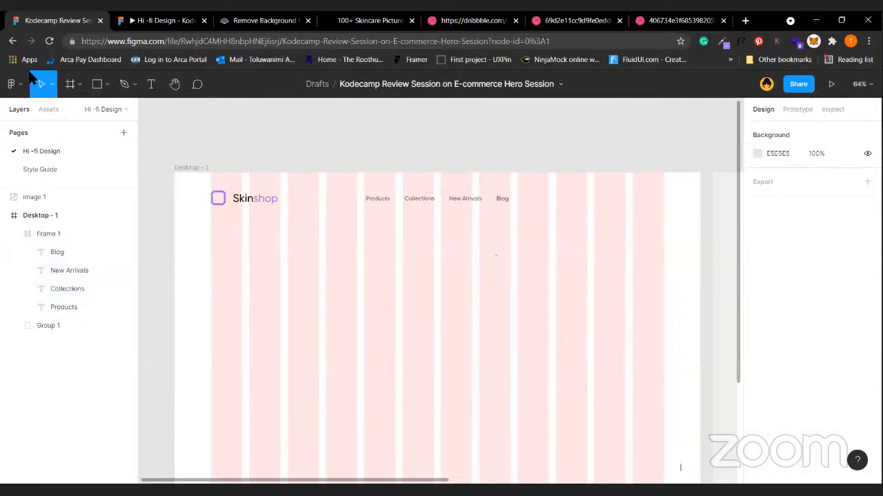
Launch the Iconify plugin and place the solid shopping-cart icon from a 'cart' search.
left_click(11, 83)
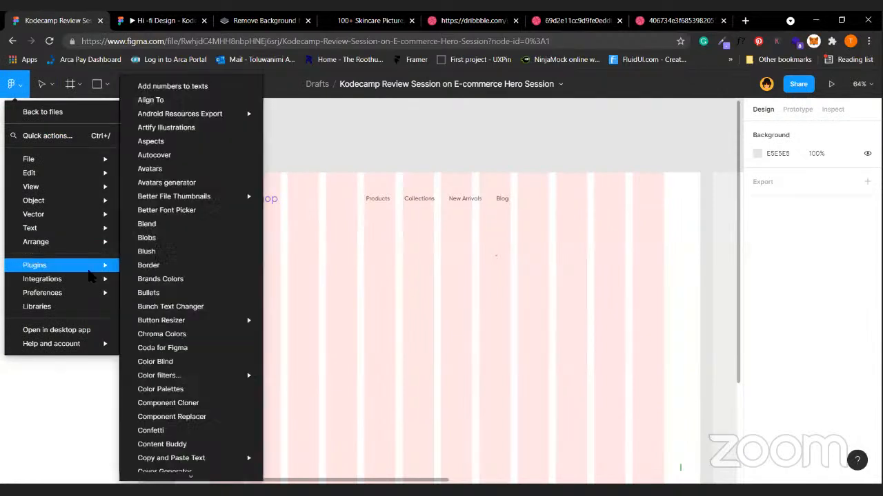
mouse_move(191, 475)
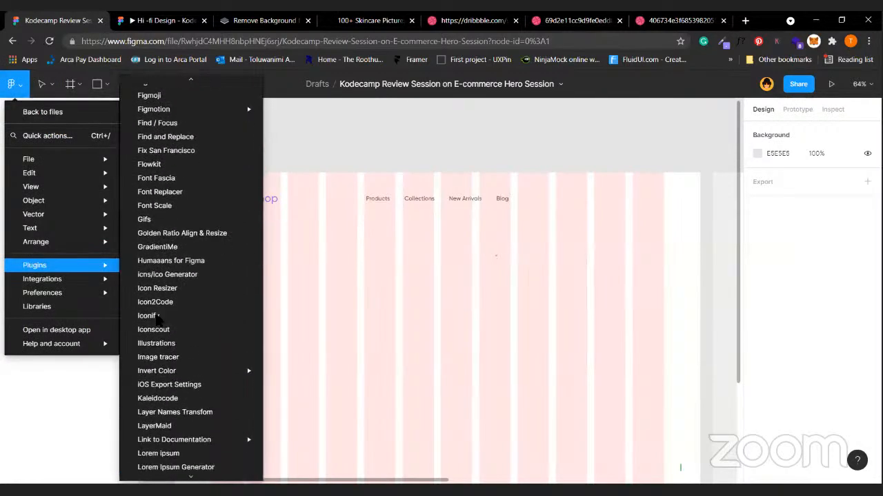
left_click(170, 301)
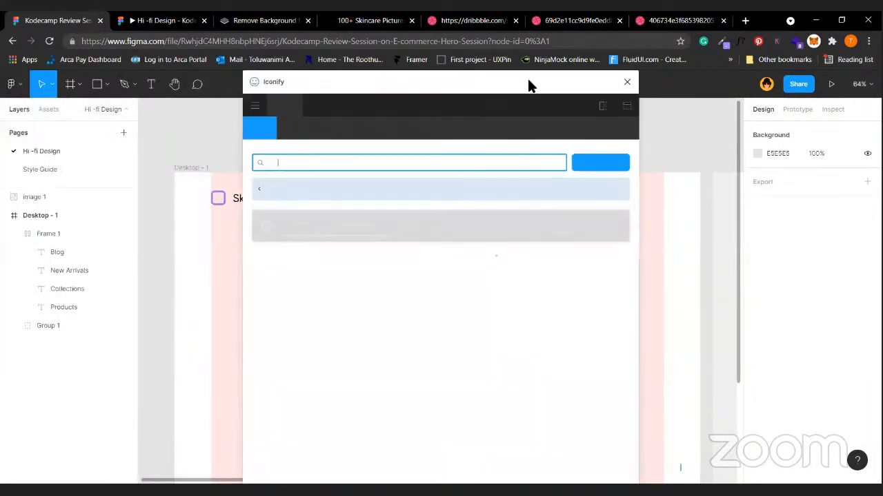
left_click_drag(293, 83, 60, 85)
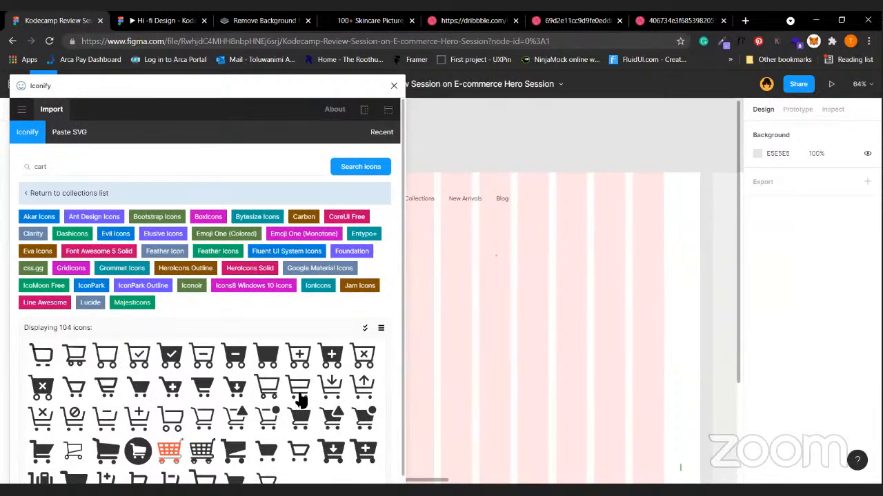
scroll(299, 395, "down", 1)
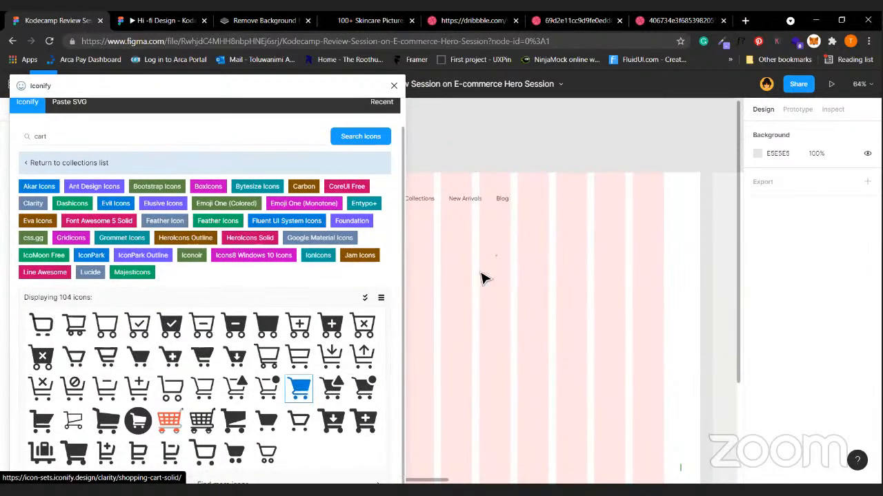
left_click_drag(511, 287, 572, 233)
left_click(239, 139)
key("ctrl+a")
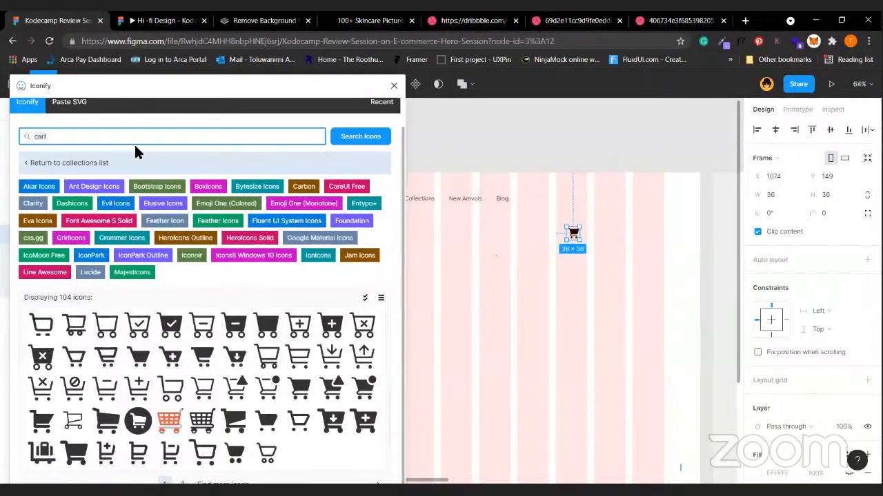
Search Iconify for 'profile', then 'ava', and place the filled user-avatar icon beside the cart.
key("BackSpace")
key("BackSpace")
key("BackSpace")
key("BackSpace")
type("profile")
key("Return")
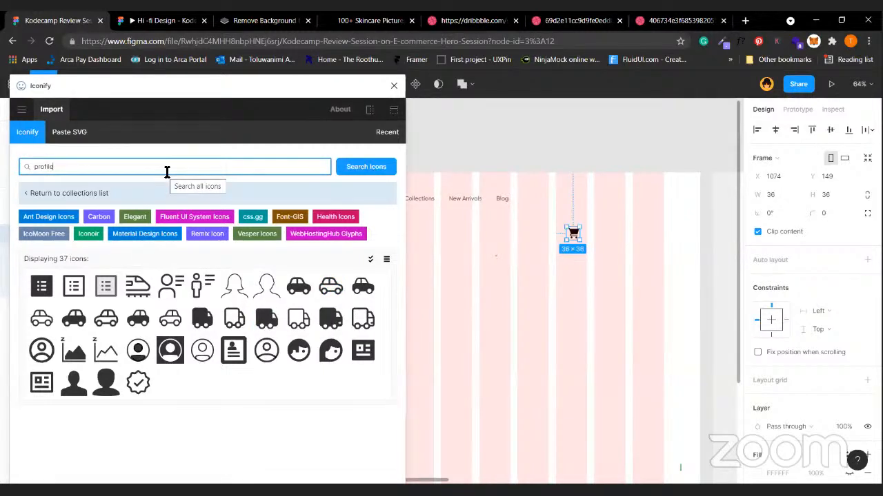
key("ctrl+a")
type("ava")
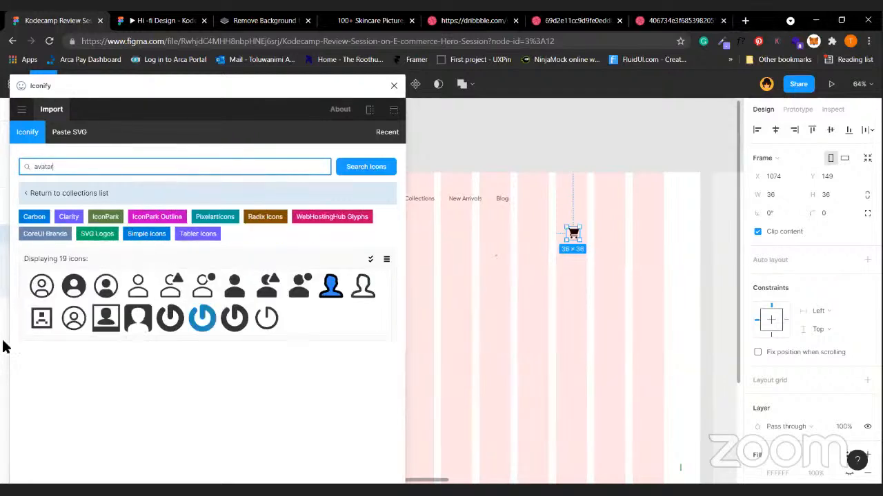
left_click(41, 286)
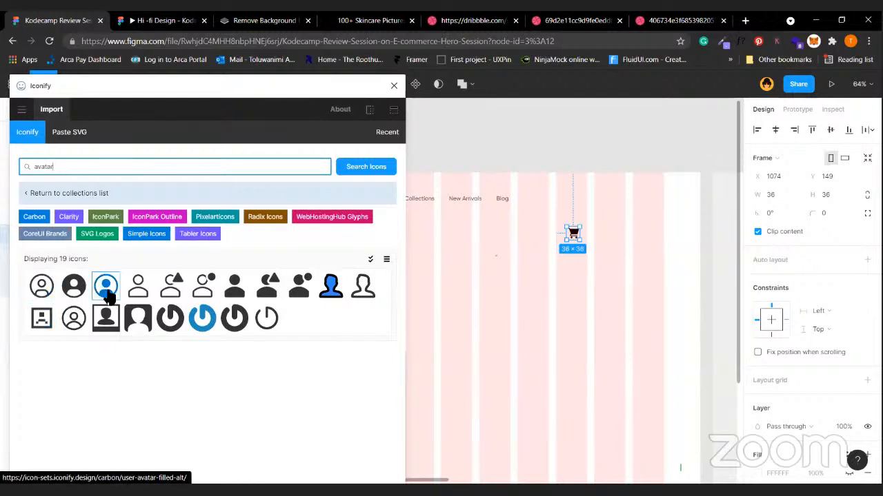
left_click_drag(604, 240, 604, 241)
left_click(236, 167)
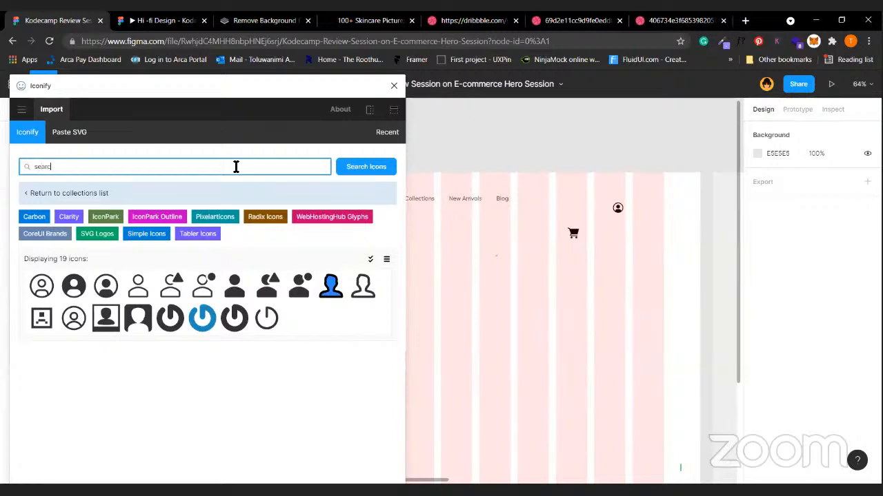
key("Return")
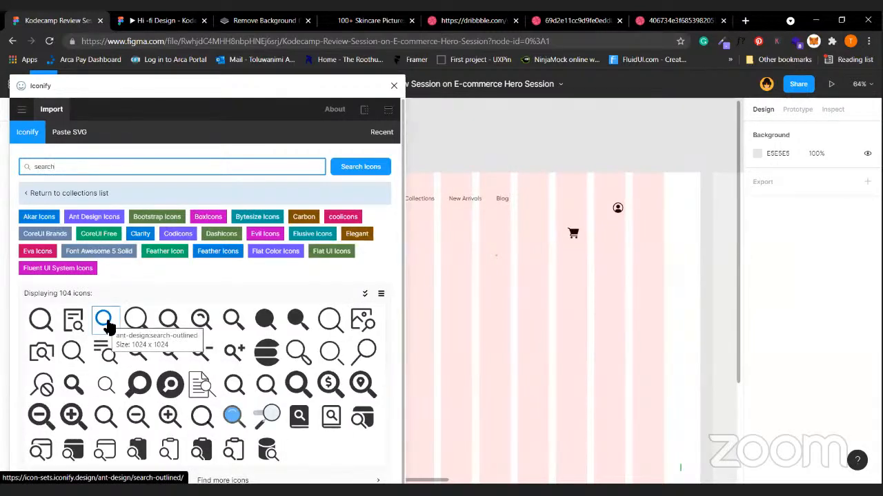
Place the outlined magnifier icon, try 'save', 'love' and 'wishlist' searches, then close Iconify.
left_click_drag(108, 330, 413, 324)
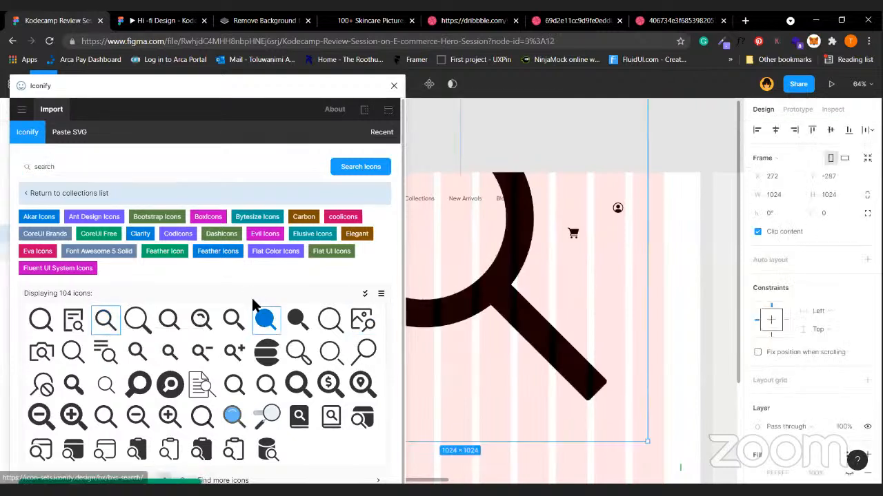
left_click(214, 169)
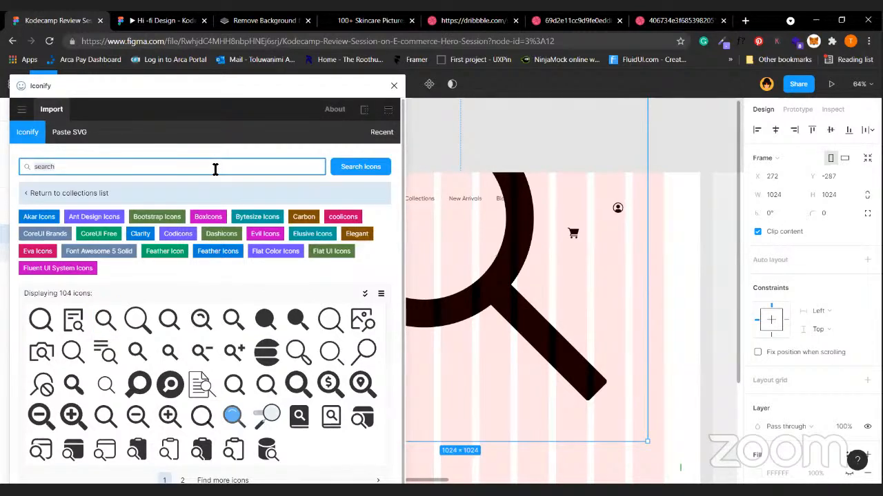
type("save")
key("Return")
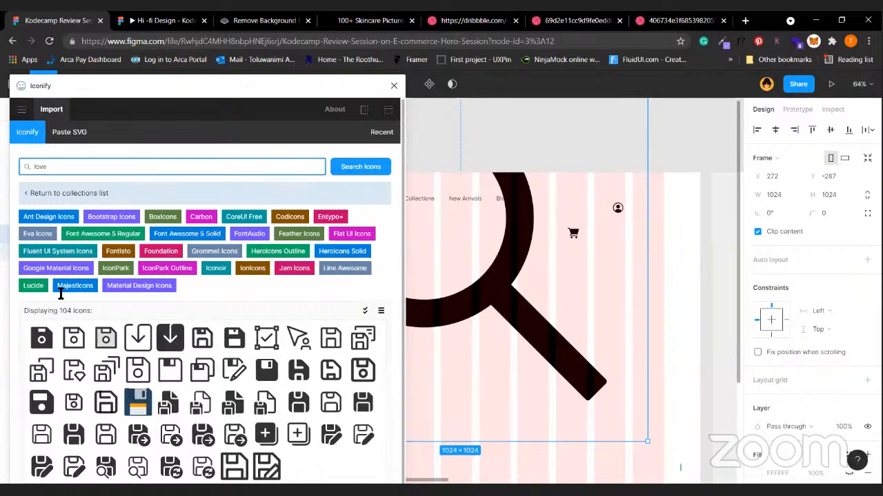
type("love")
key("Return")
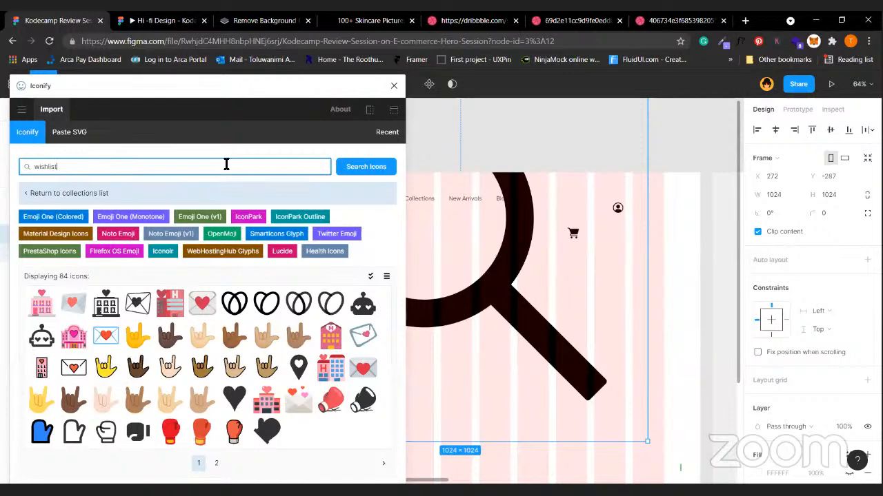
type("wishlist")
key("Return")
left_click(393, 85)
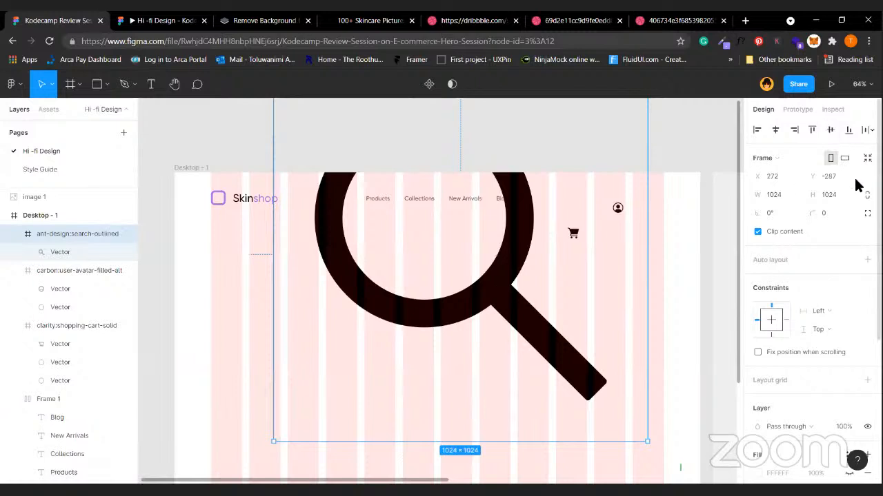
Shrink the magnifier icon to 24 px.
left_click(844, 190)
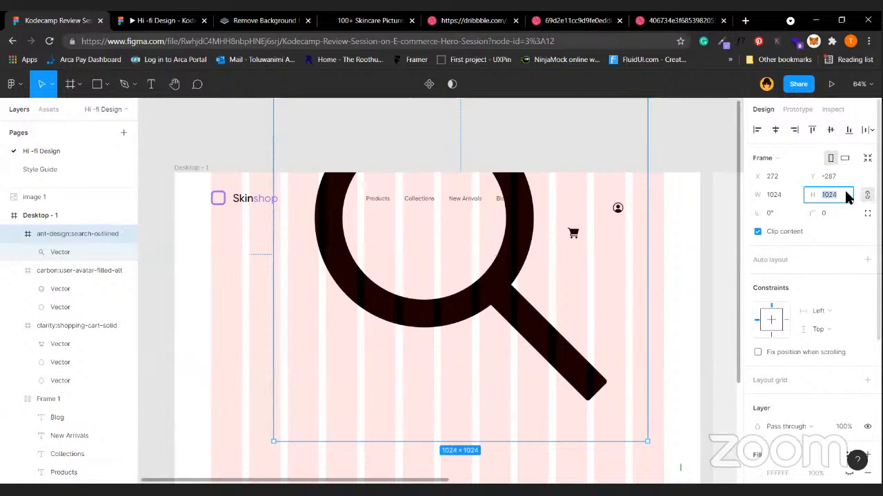
type("24")
key("Return")
scroll(692, 182, "up", 2)
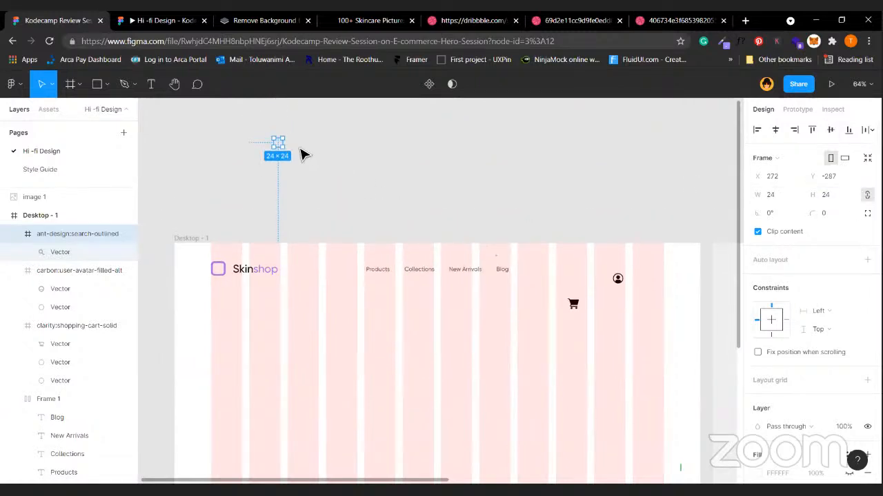
left_click_drag(278, 143, 546, 274)
scroll(546, 274, "down", 1)
scroll(548, 272, "up", 5)
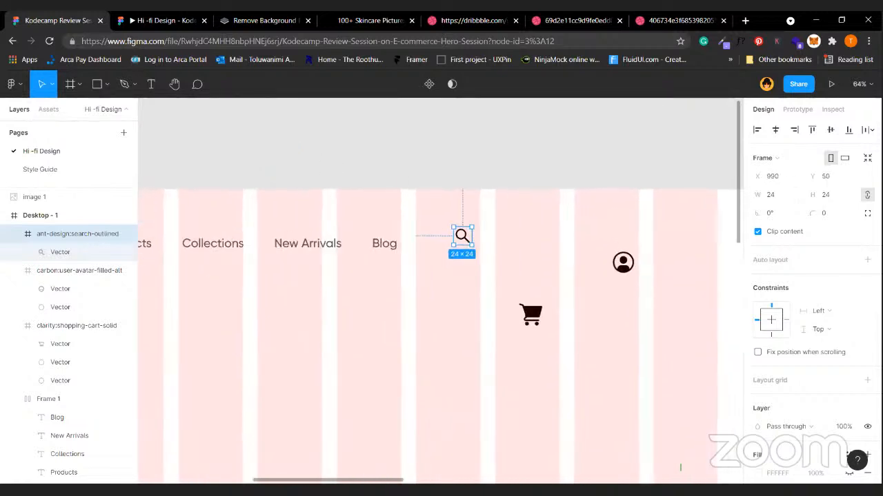
Set the cart and avatar icons to 24 px as well.
left_click(542, 315)
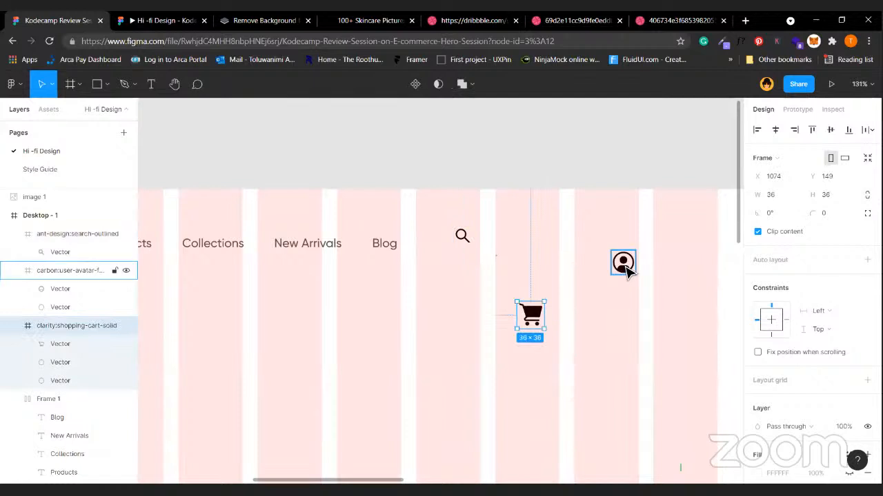
left_click(623, 263)
left_click(531, 325)
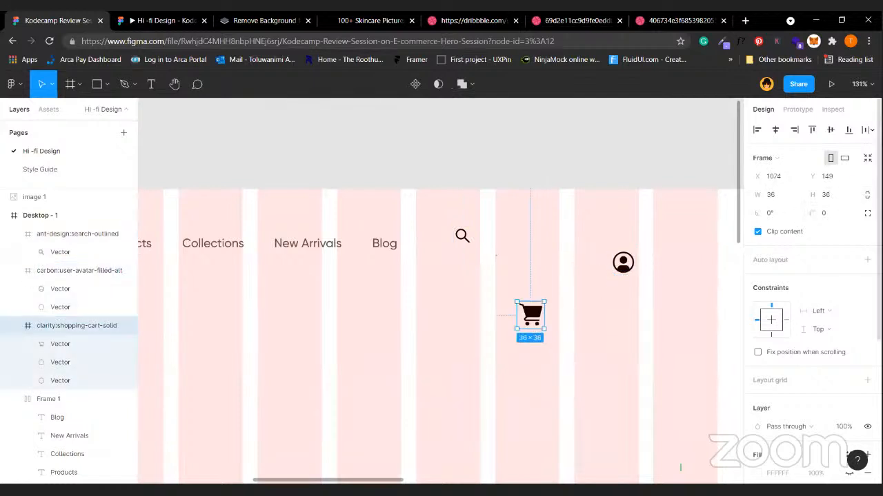
left_click(833, 200)
key("Return")
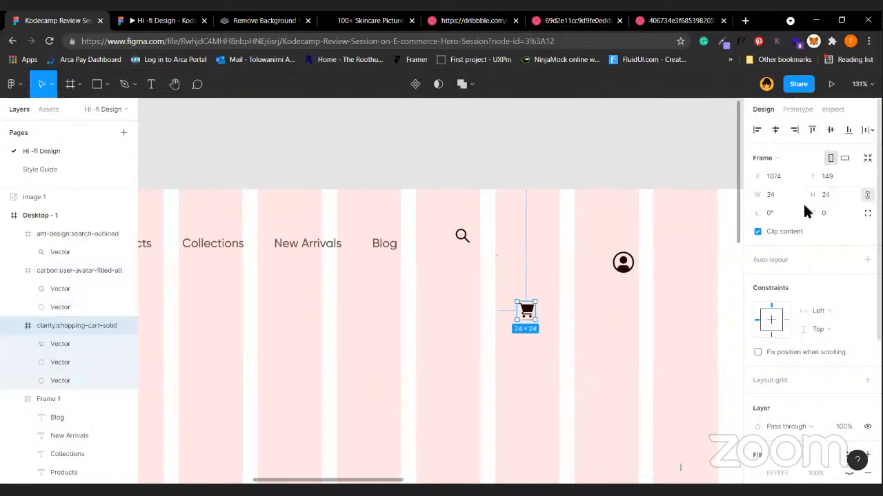
left_click(622, 262)
left_click(839, 198)
type("24")
key("Return")
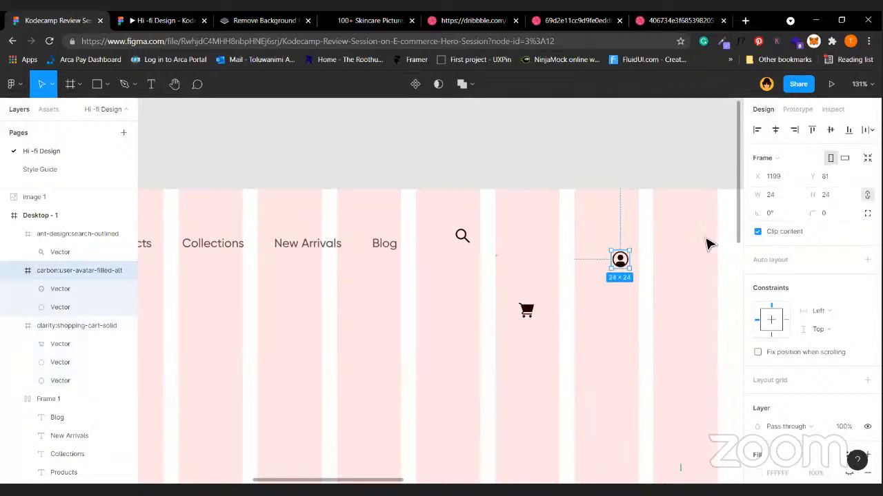
Put the three icons in an auto-layout row with 30 spacing at the nav's right end.
left_click(526, 310, "shift")
left_click(463, 236, "shift")
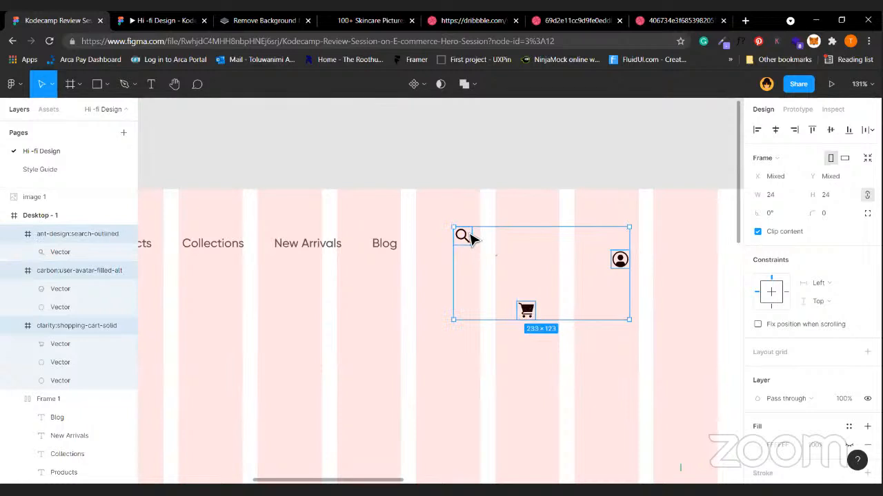
key("shift+a")
left_click(804, 280)
type("30")
key("Return")
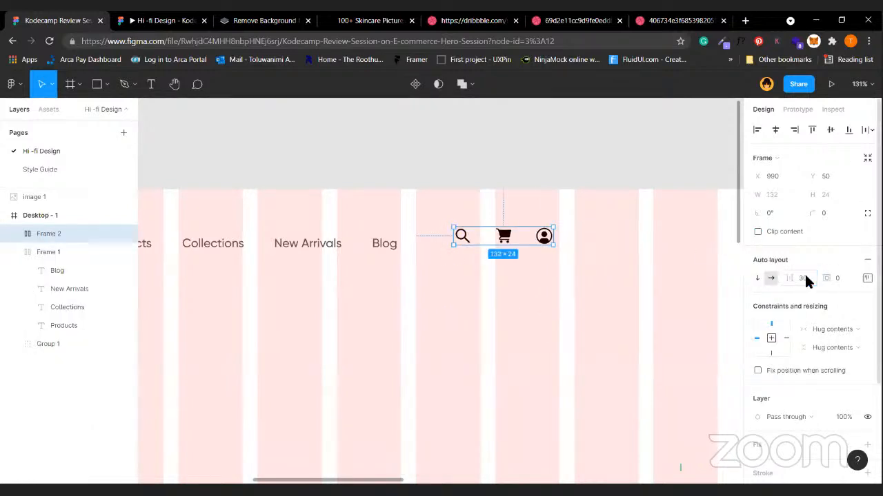
left_click_drag(506, 241, 671, 246)
Colour the icons grey #555555 and align the icon row with the nav links.
scroll(671, 246, "down", 3)
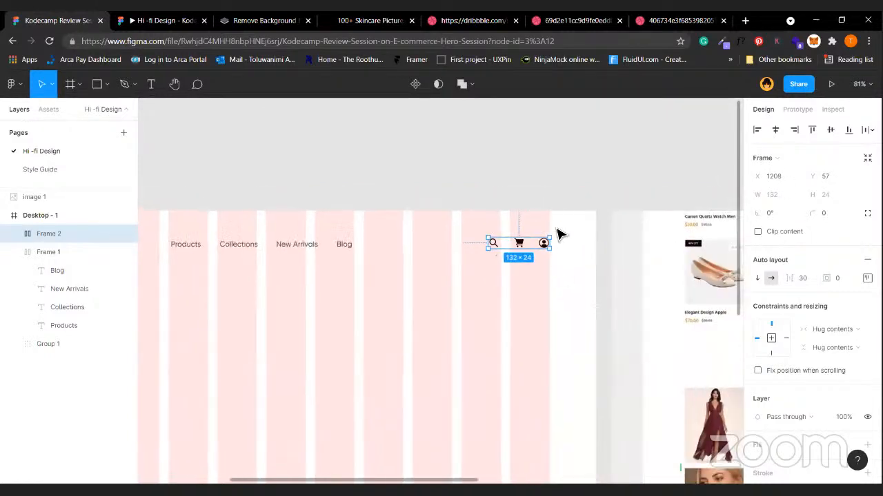
scroll(508, 276, "left", 3)
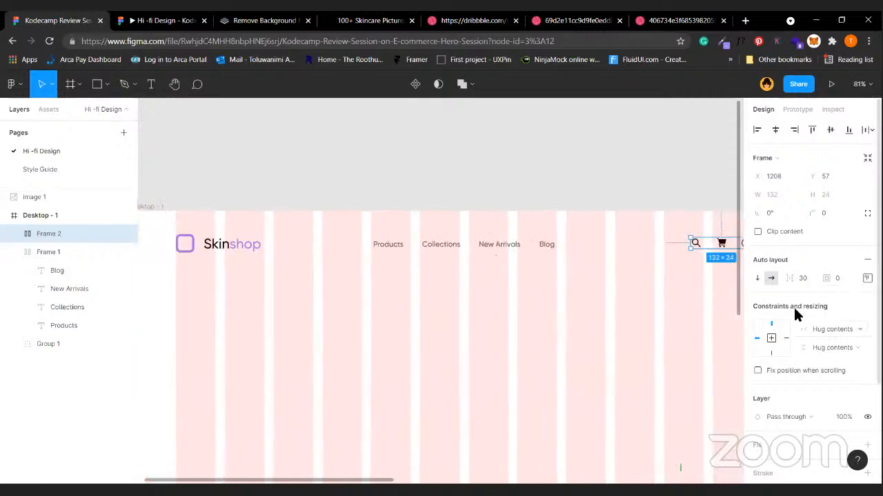
scroll(793, 305, "down", 2)
left_click(782, 385)
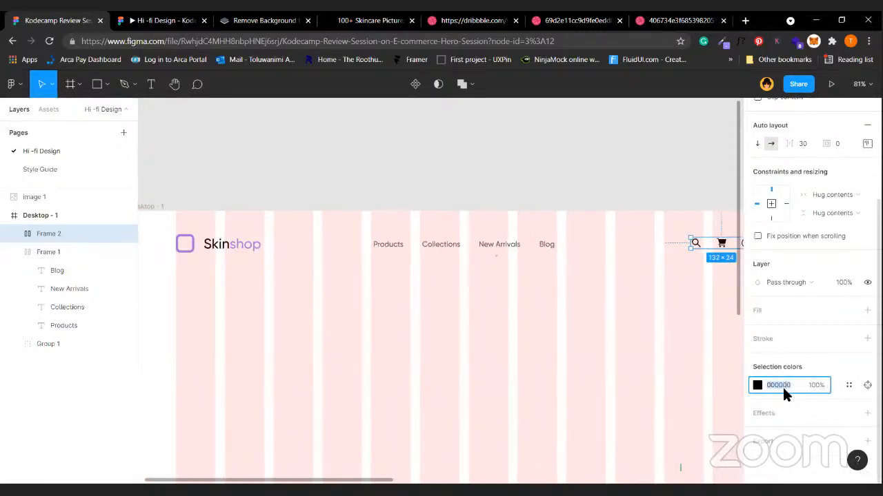
type("55555555")
key("Return")
scroll(569, 293, "right", 2)
left_click(688, 247)
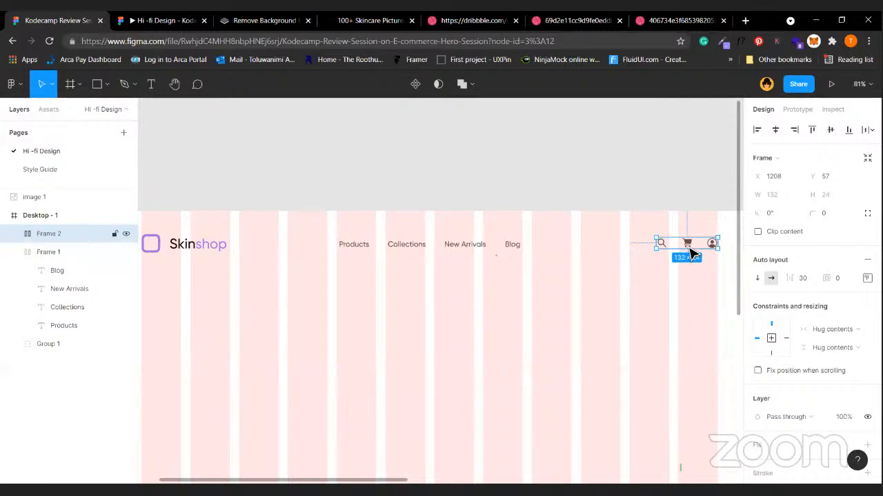
left_click_drag(689, 249, 693, 255)
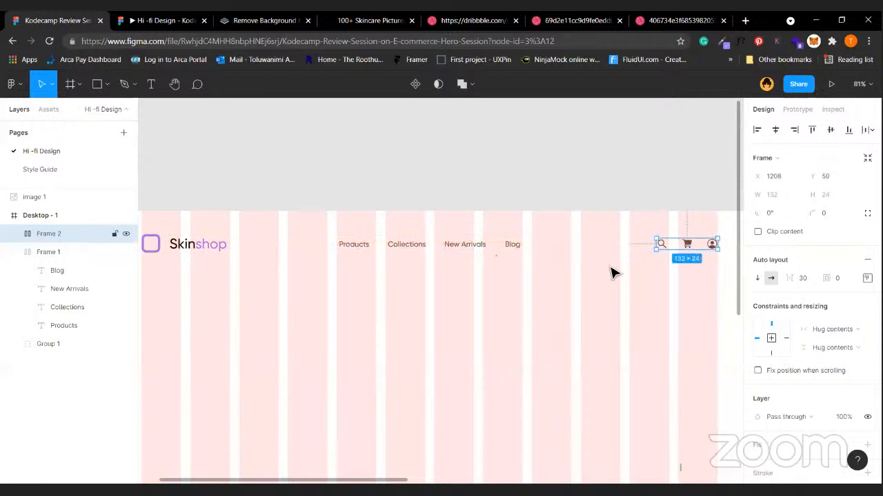
Group the logo, nav links and icon row, naming the group 'Nav Bar'.
left_click(498, 255, "shift")
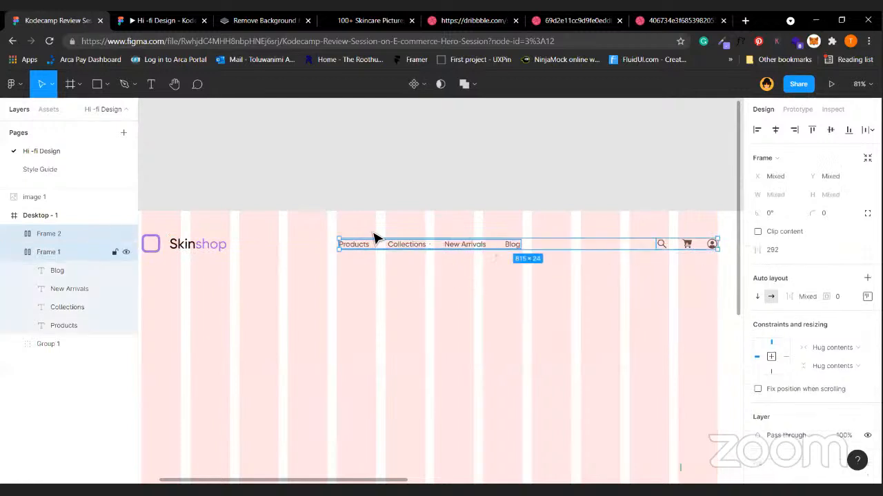
left_click(199, 252, "shift")
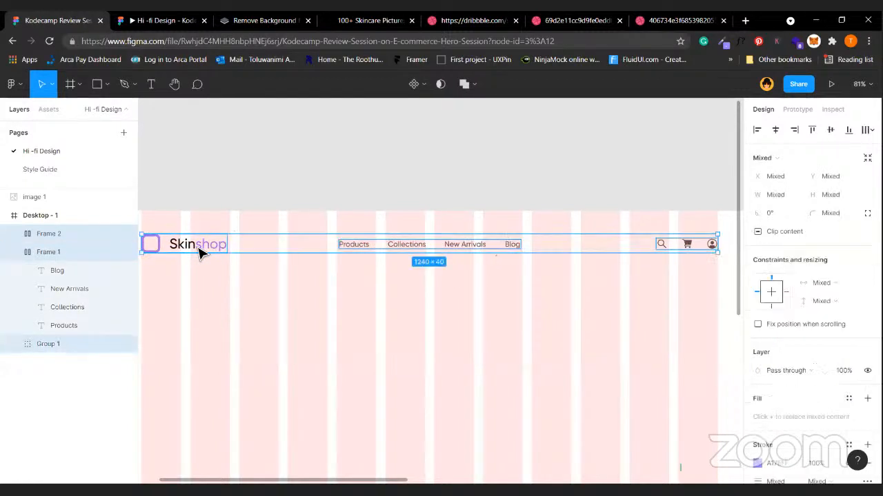
key("ctrl+g")
scroll(372, 316, "left", 2)
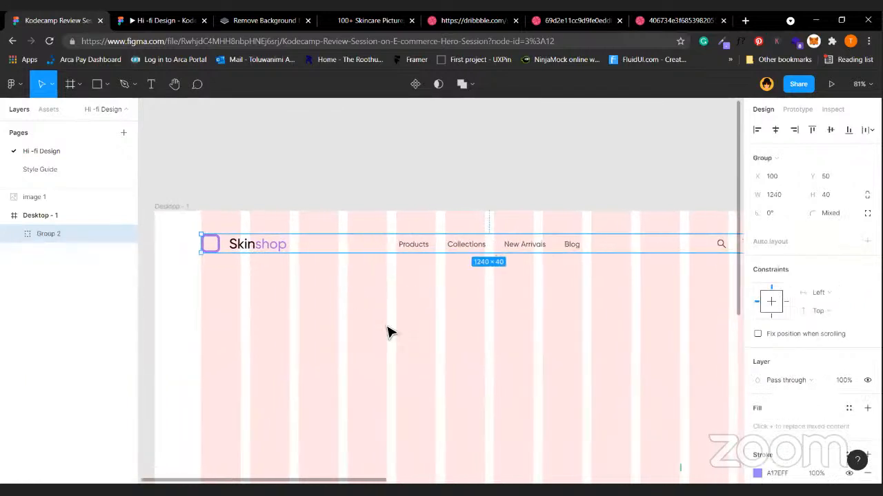
double_click(54, 235)
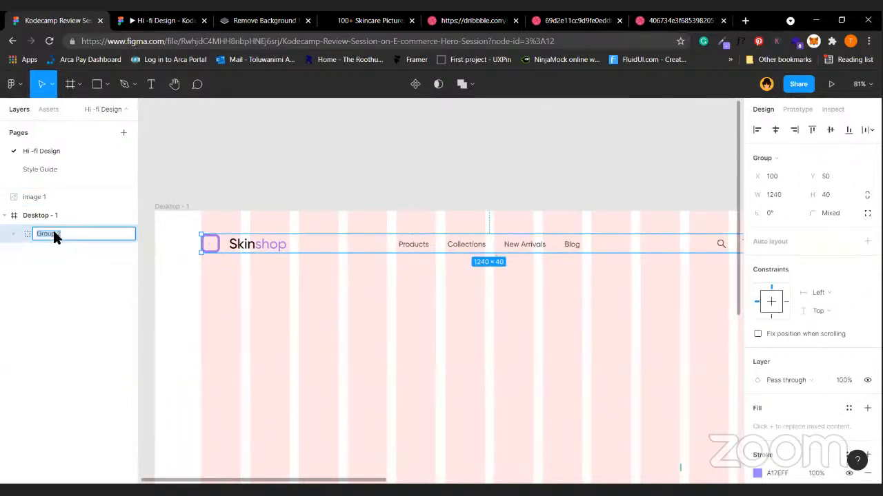
type("Nav Bar")
left_click(252, 177)
scroll(252, 173, "down", 3)
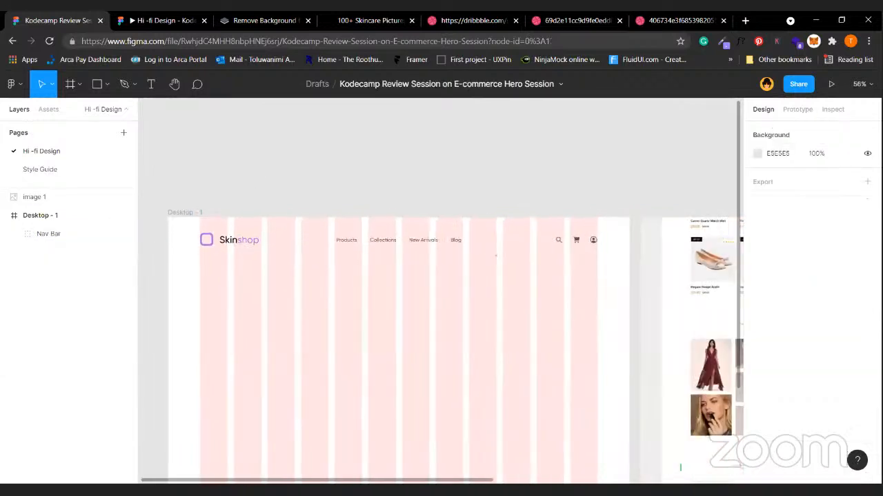
Add the headline 'Shop the Latest Skin Collection on Huge Discounts' below the nav bar at size 55.
left_click(152, 87)
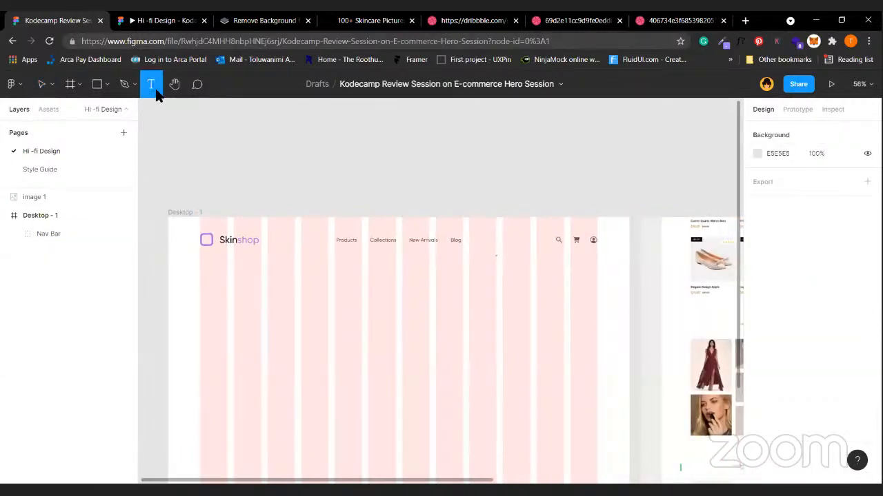
left_click(211, 286)
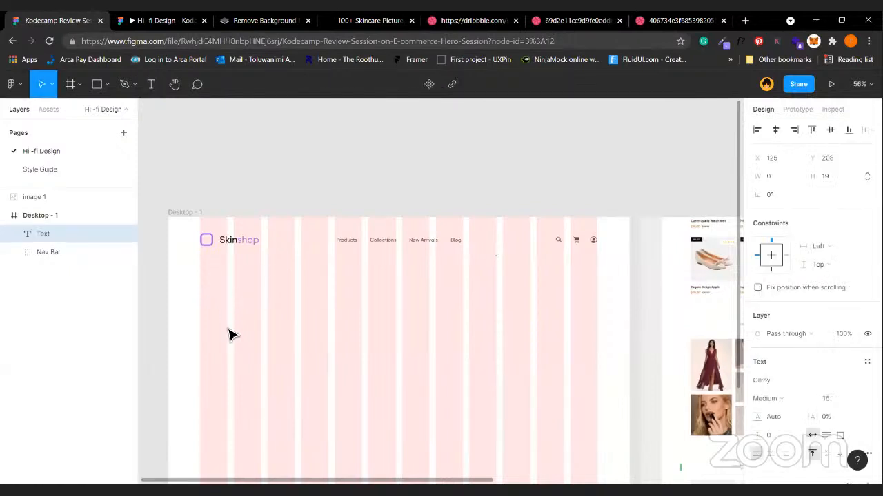
type("Shop the Latest")
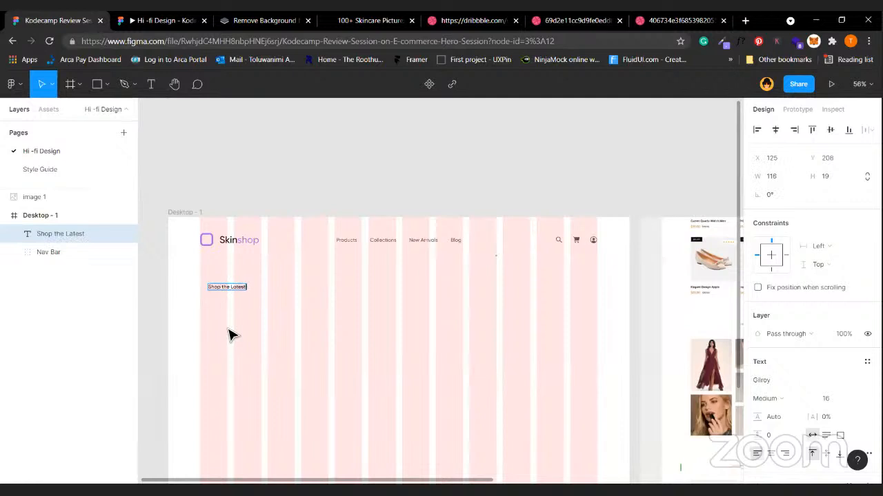
type(" Skin Collection on Huge Discounts")
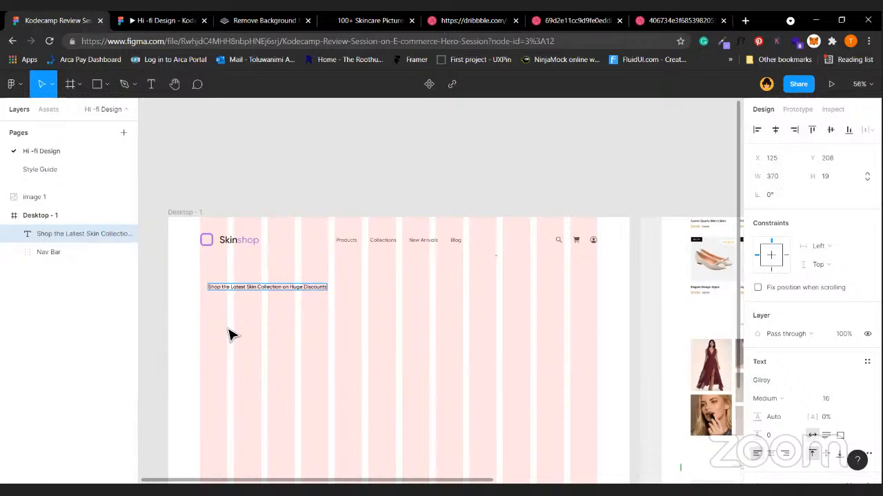
left_click(315, 364)
left_click(319, 288)
left_click(829, 400)
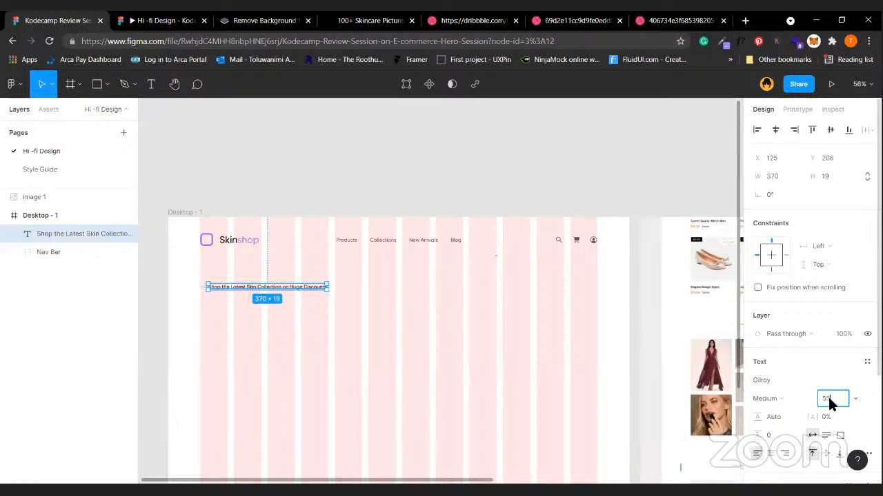
type("55")
key("Return")
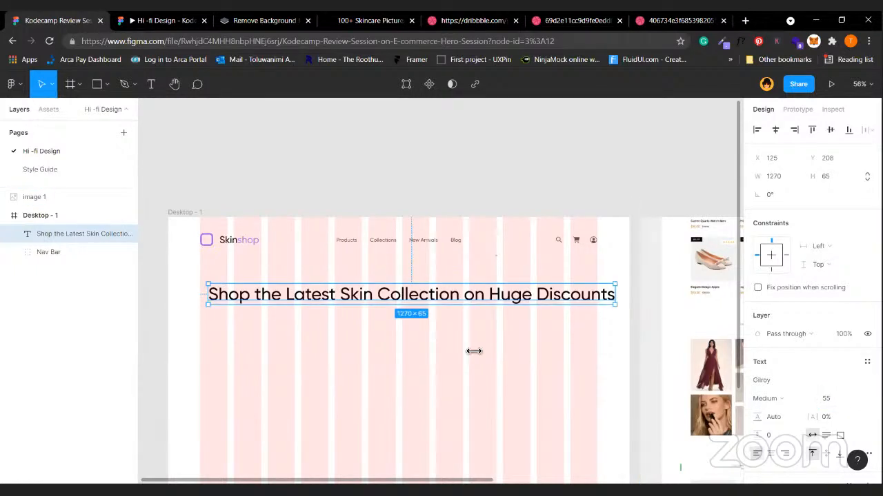
Resize the headline to three lines, 525 wide at X 100, coloured 202020.
left_click_drag(474, 352, 360, 392)
left_click_drag(297, 322, 285, 342)
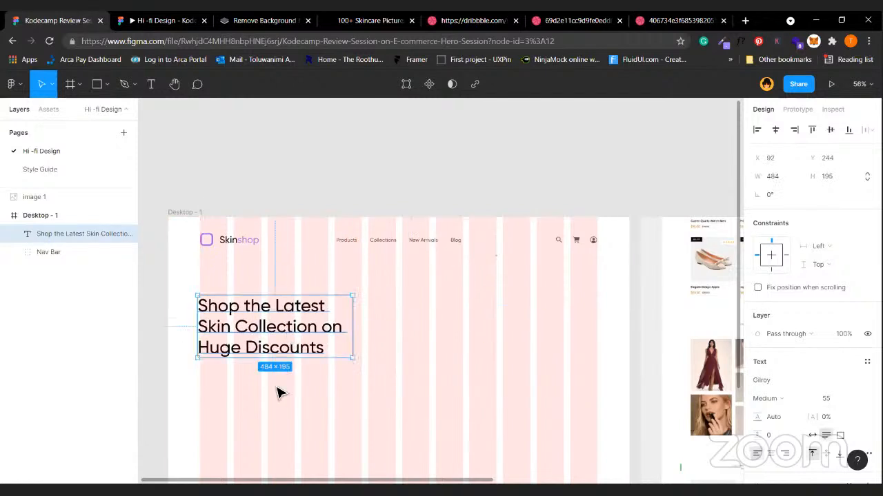
left_click_drag(268, 310, 272, 310)
left_click_drag(358, 323, 369, 325)
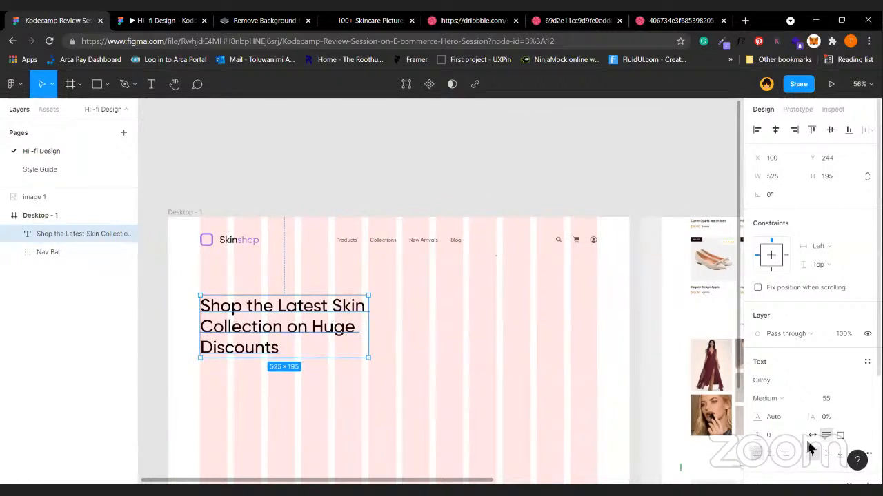
scroll(810, 446, "down", 2)
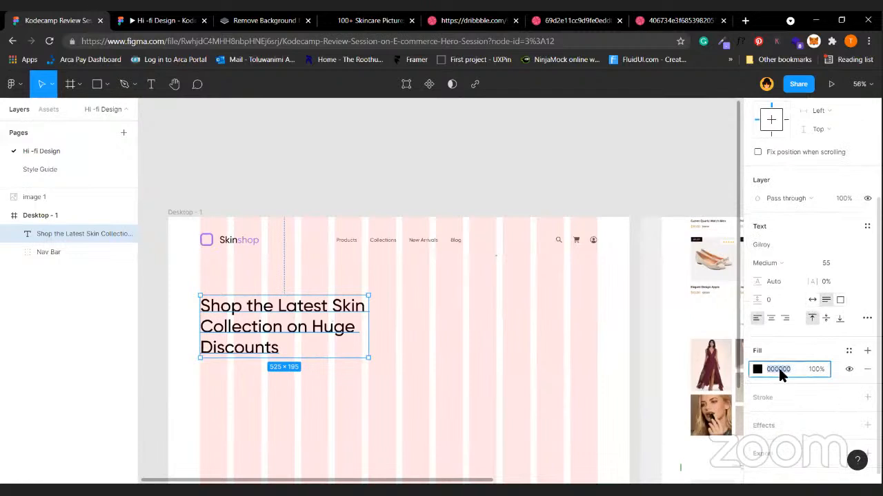
key("Return")
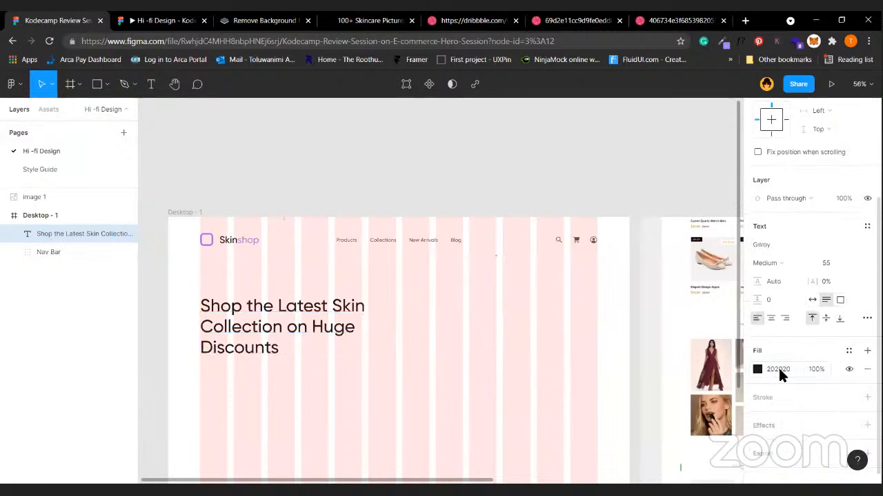
Recolour the Skinshop logo text in the nav bar to 202020.
left_click(303, 333)
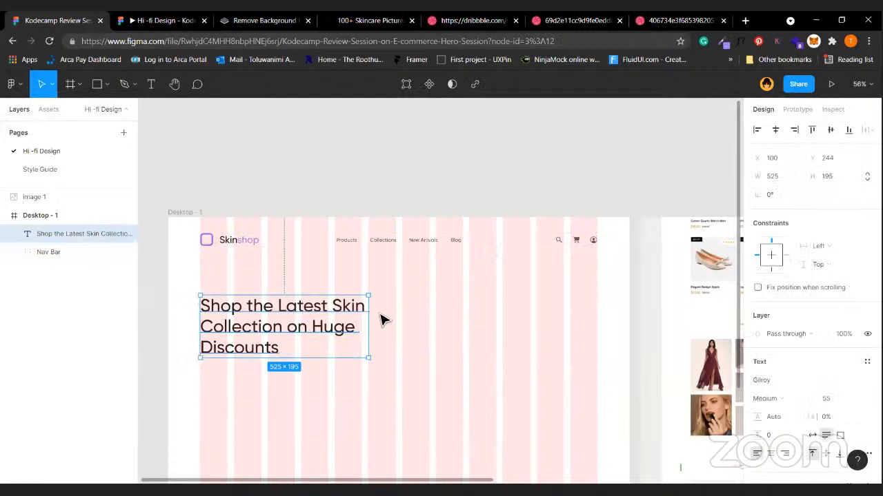
double_click(226, 238)
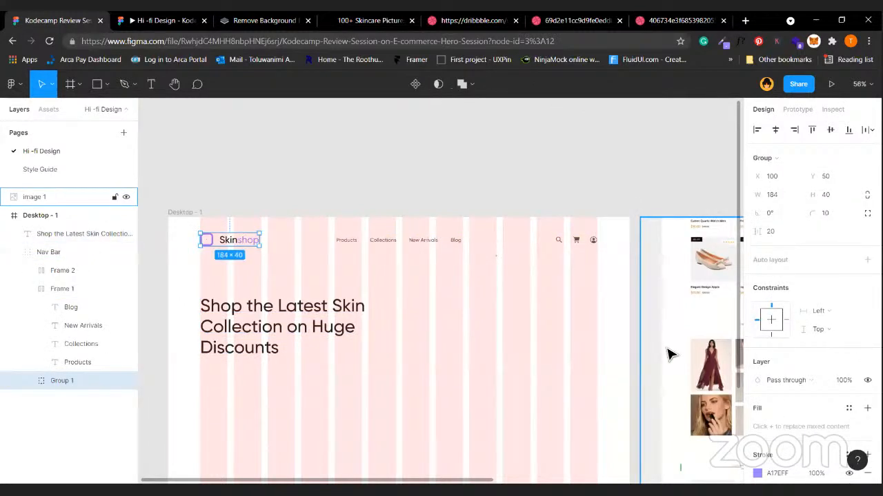
scroll(807, 310, "down", 3)
left_click(774, 387)
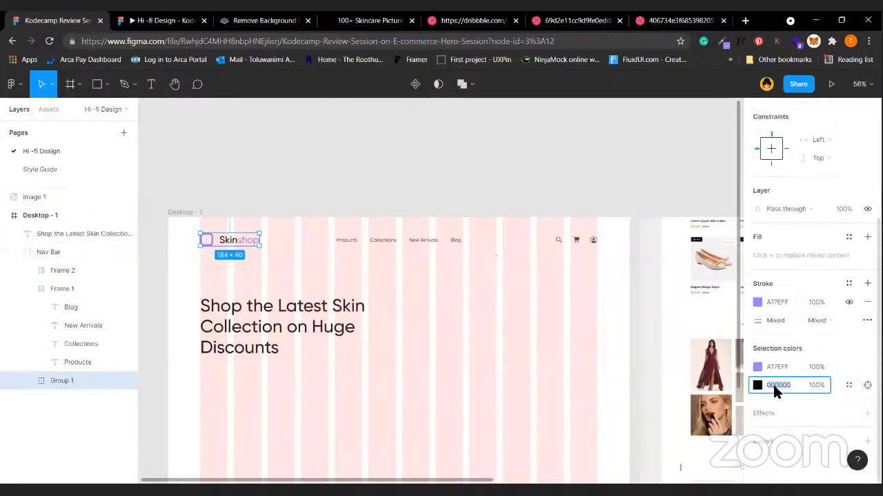
type("202020")
key("Return")
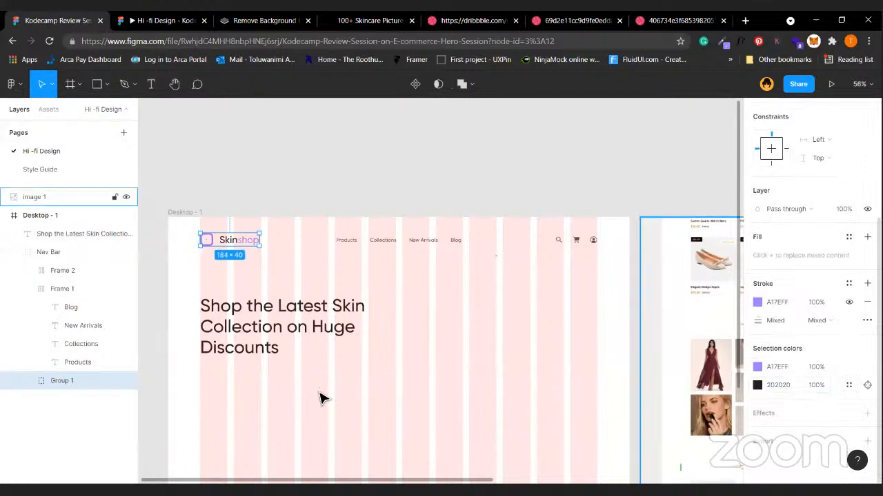
left_click(365, 242)
left_click(307, 324)
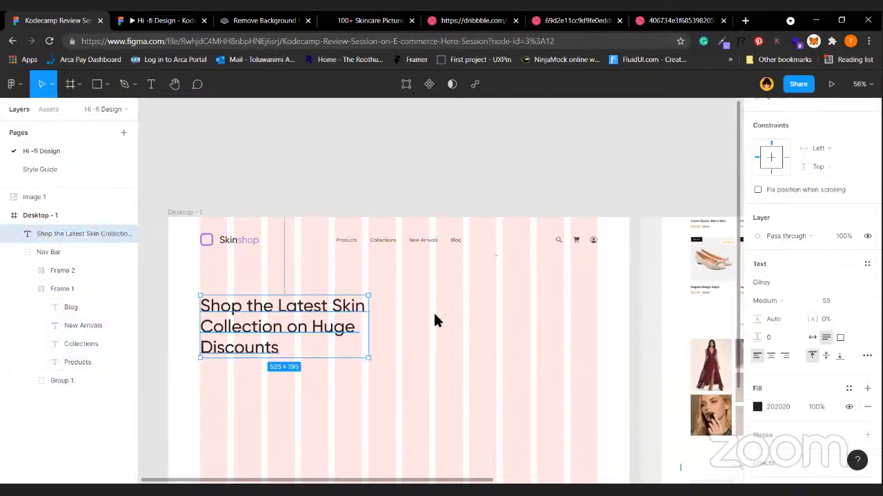
left_click(433, 311)
scroll(343, 295, "down", 1)
scroll(342, 295, "left", 1)
left_click(345, 295)
left_click(273, 390)
scroll(480, 251, "right", 3)
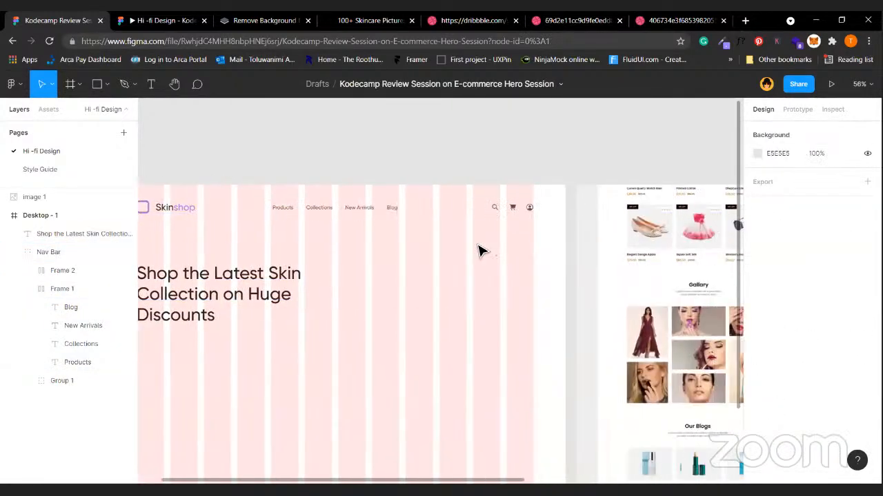
Copy the New Arrivals text under the headline and retype it as 'Bla bla bla bla bal abla a'.
left_click(352, 210, "ctrl")
left_click_drag(353, 208, 268, 338, "alt")
double_click(267, 337)
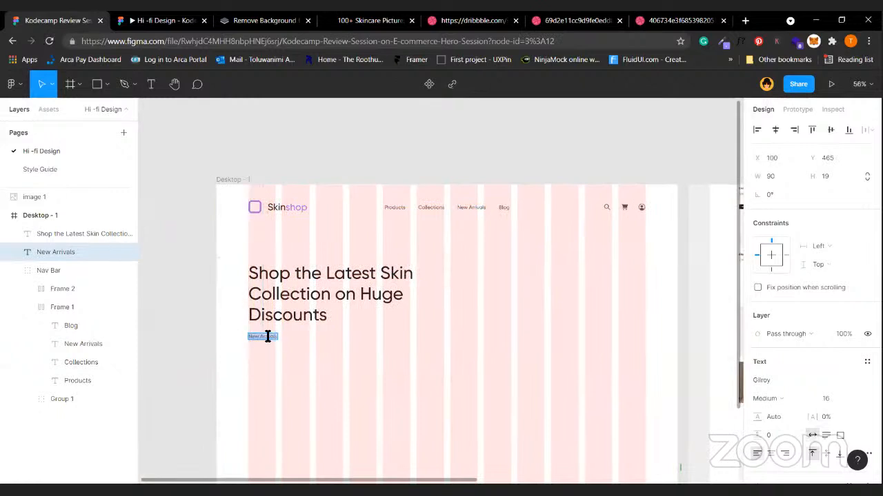
type("Bla bla bla bla bal abla a")
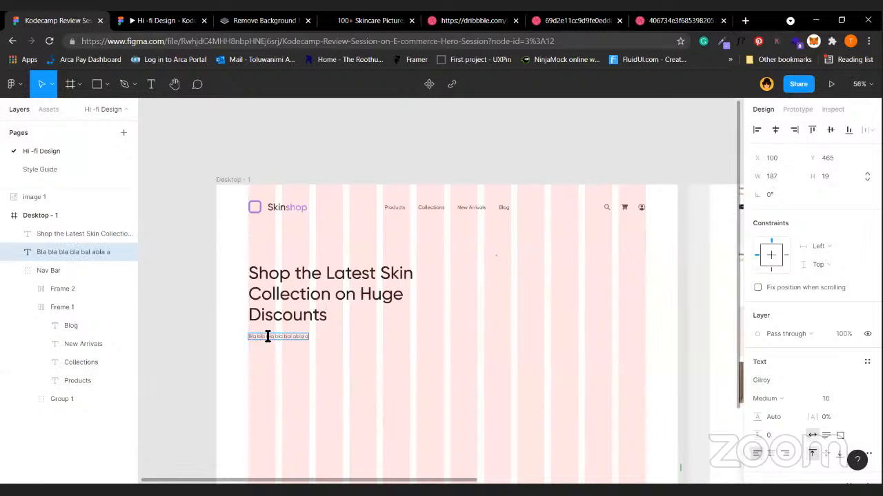
left_click(423, 371)
Position the placeholder line 20 px below the headline.
scroll(262, 345, "up", 3)
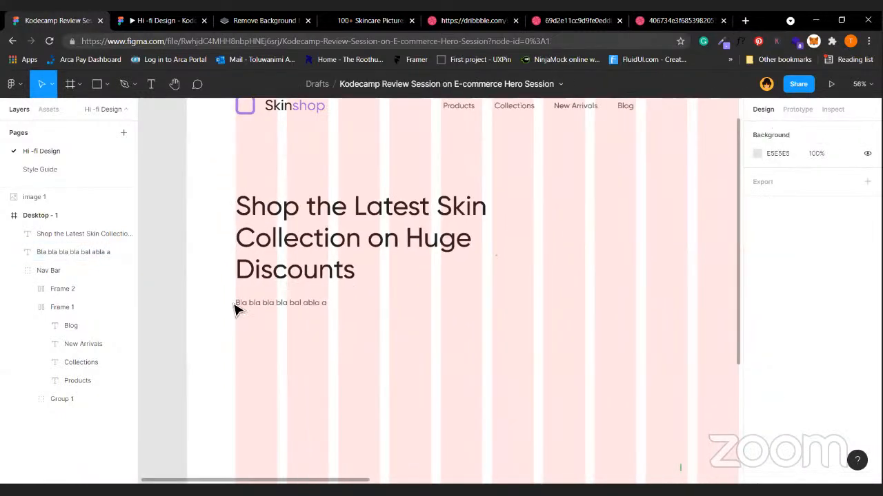
left_click(281, 302)
key("alt")
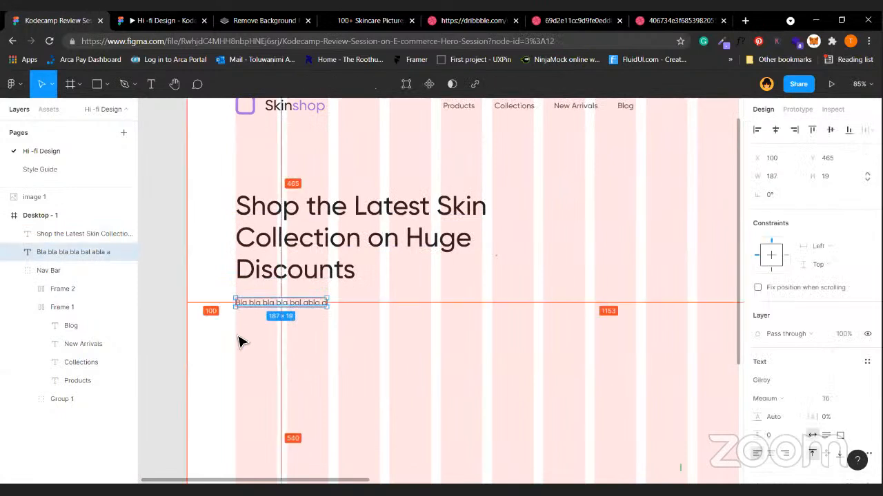
key("Down")
key("Down")
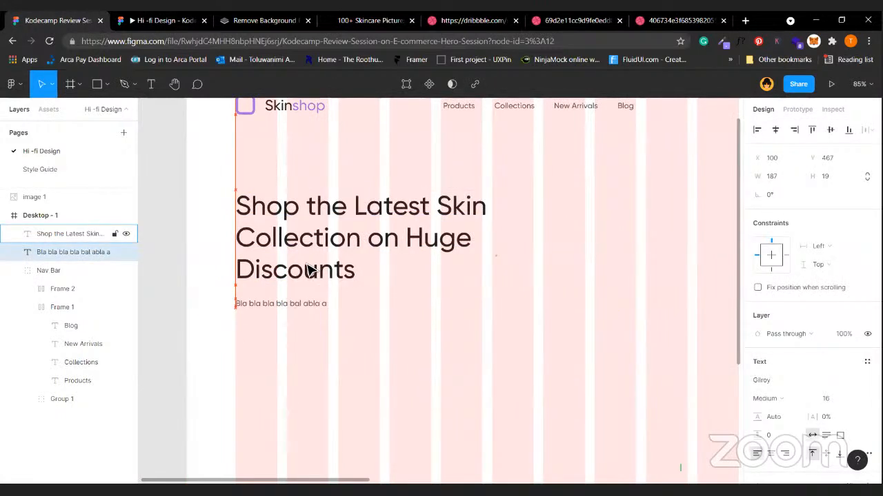
key("Down")
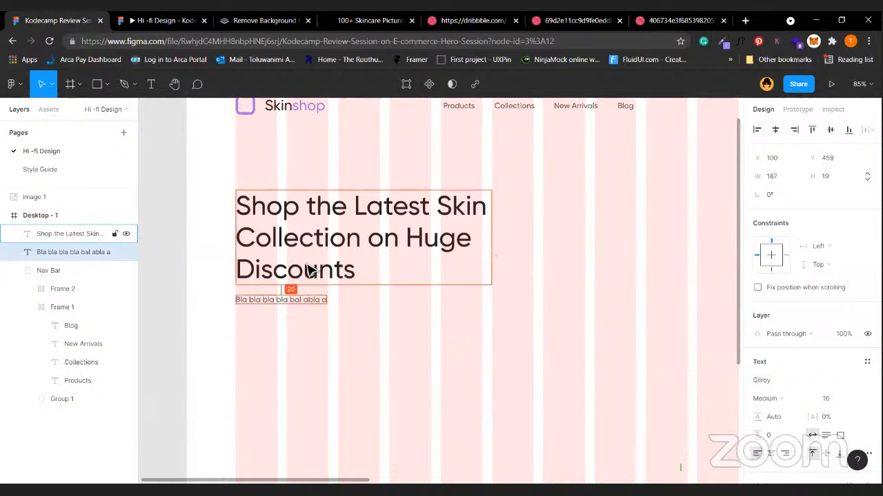
Group the headline and placeholder as Group 2 and move it up 4 px.
left_click(309, 269, "shift")
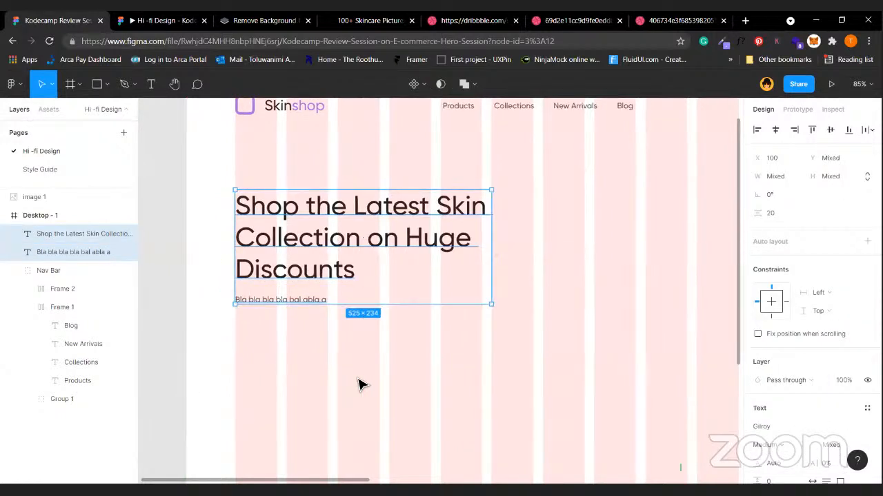
scroll(358, 384, "down", 3)
key("ctrl+g")
key("alt")
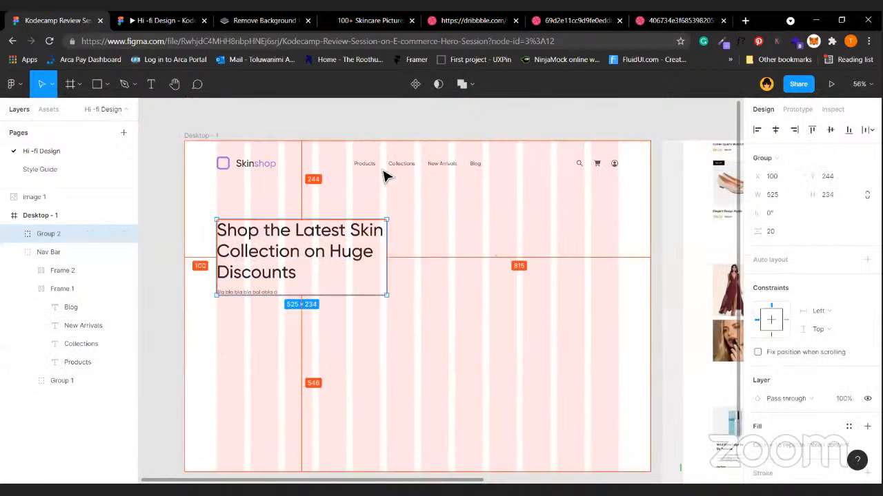
key("Up")
key("Up")
key("Up")
key("Up")
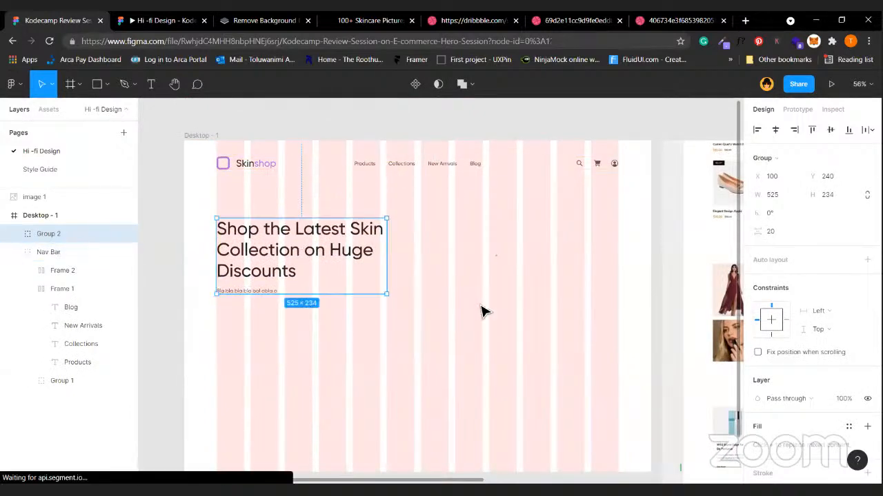
left_click(482, 311)
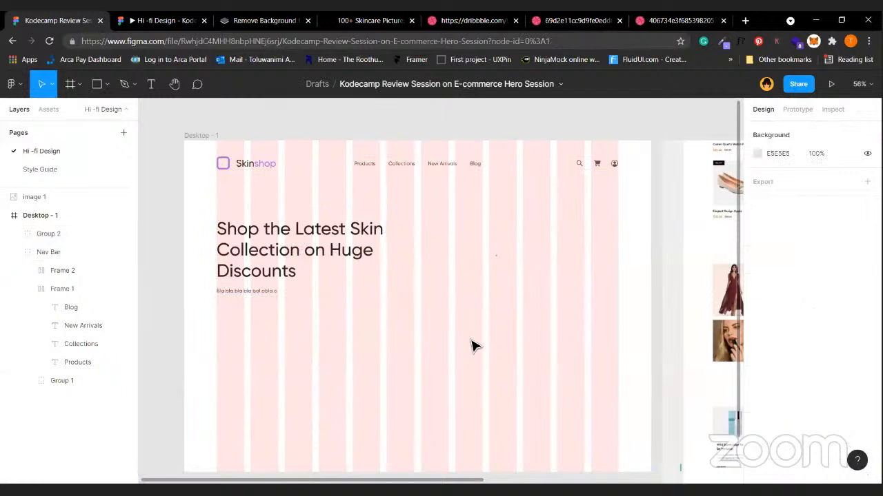
Add a 'Shop Now' text label below the heading, discarding an extra copied label.
key("t")
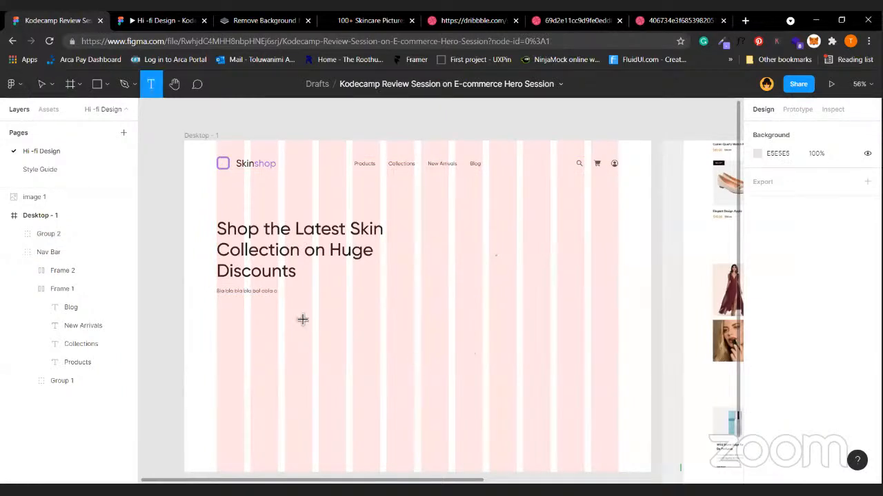
left_click(358, 329)
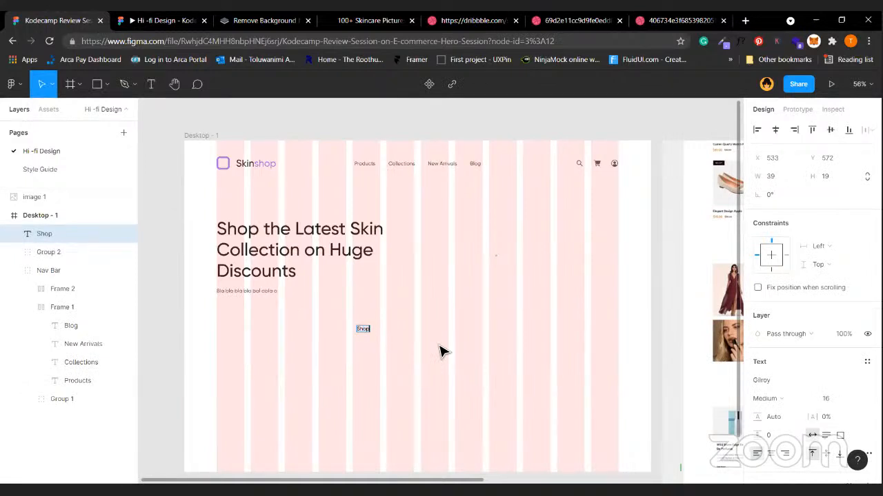
key("Escape")
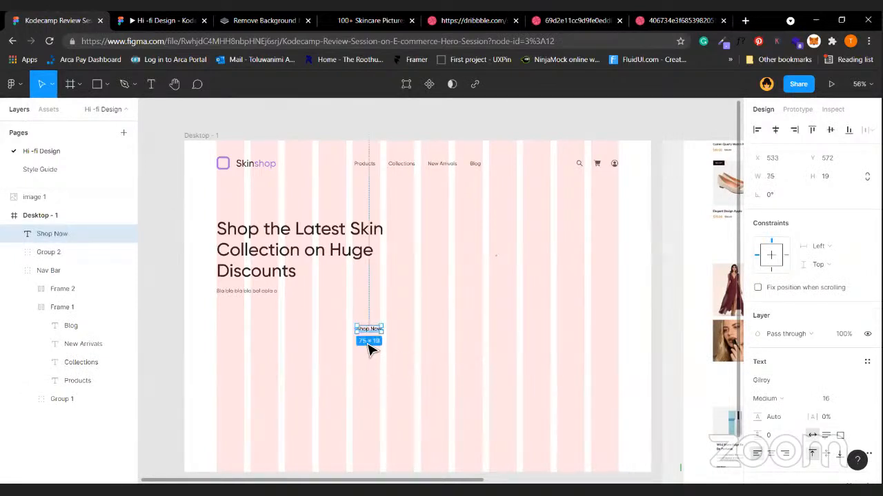
left_click_drag(397, 331, 415, 331)
double_click(415, 330)
type("Learn M")
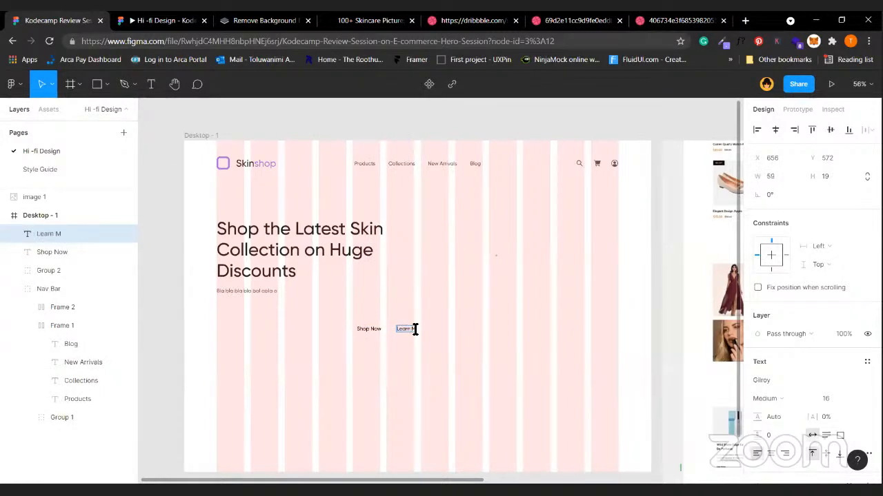
key("Escape")
key("Delete")
left_click(366, 330)
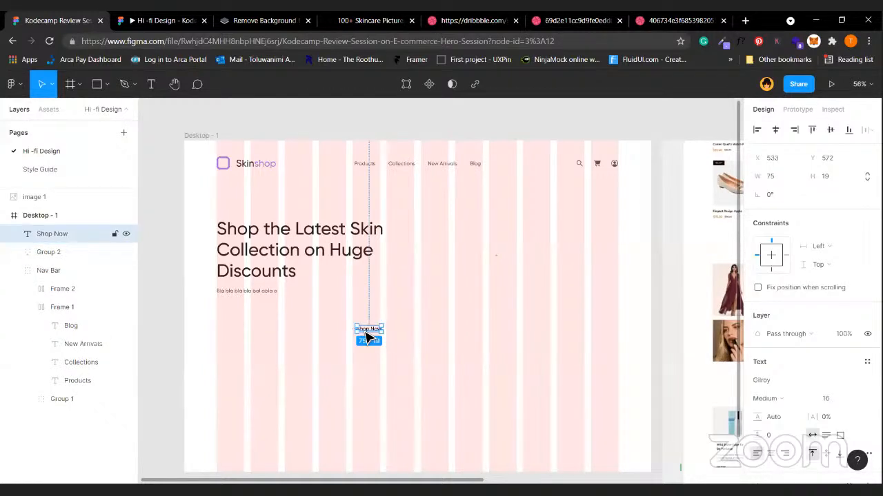
Wrap Shop Now in auto layout with 25 px side and 15 px vertical padding.
key("shift+a")
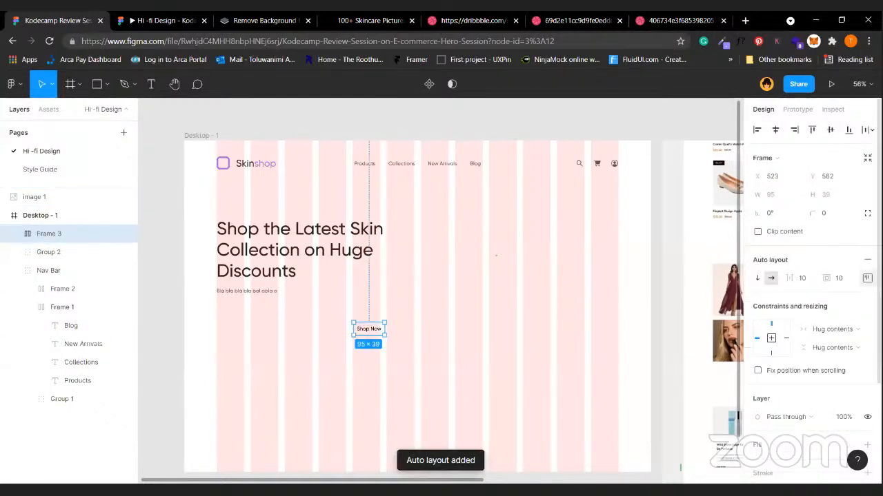
left_click(866, 278)
left_click(790, 329)
type("24")
key("BackSpace")
type("5")
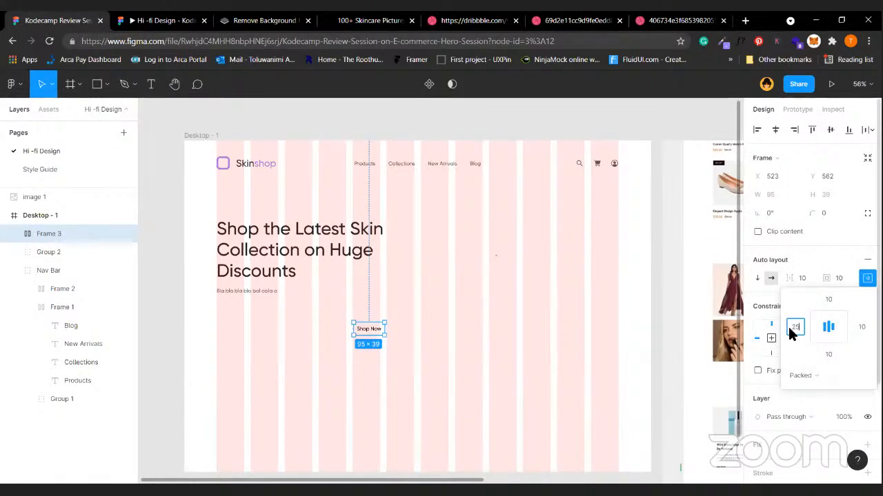
left_click(856, 329)
type("25")
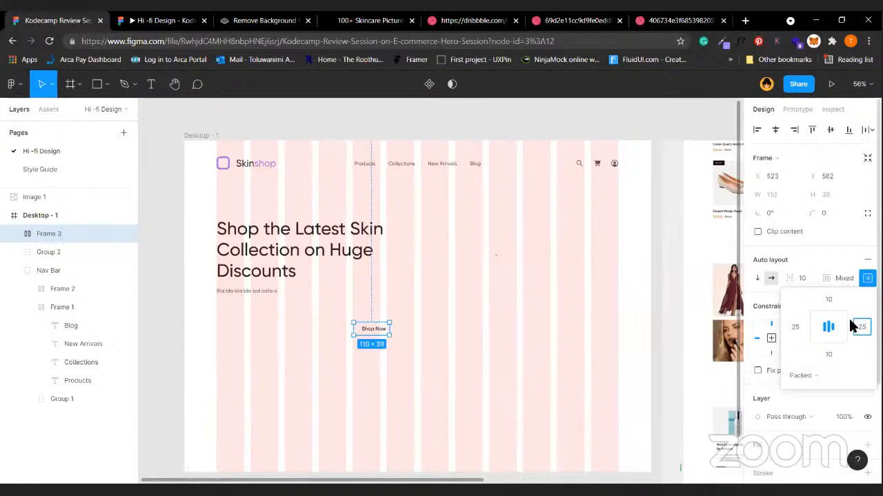
left_click(831, 300)
type("15")
left_click(831, 353)
type("15")
key("Return")
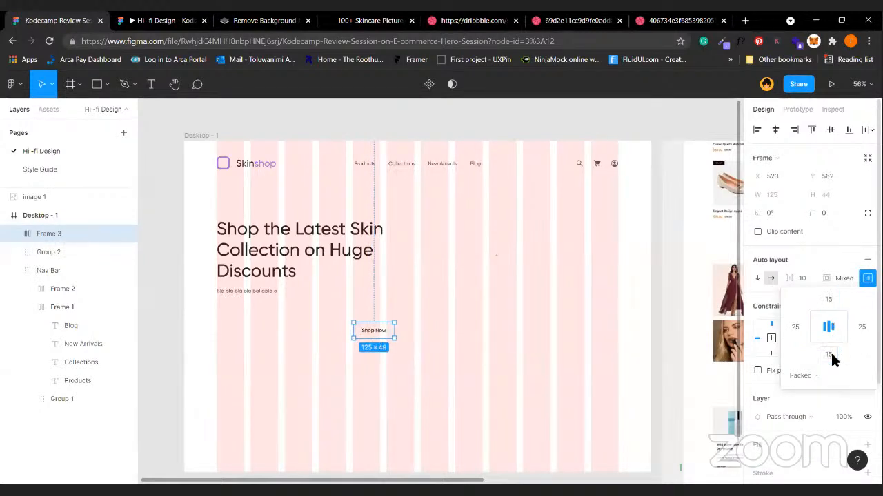
Give the button a 5 px corner radius, A17EFF fill and white text.
left_click(842, 220)
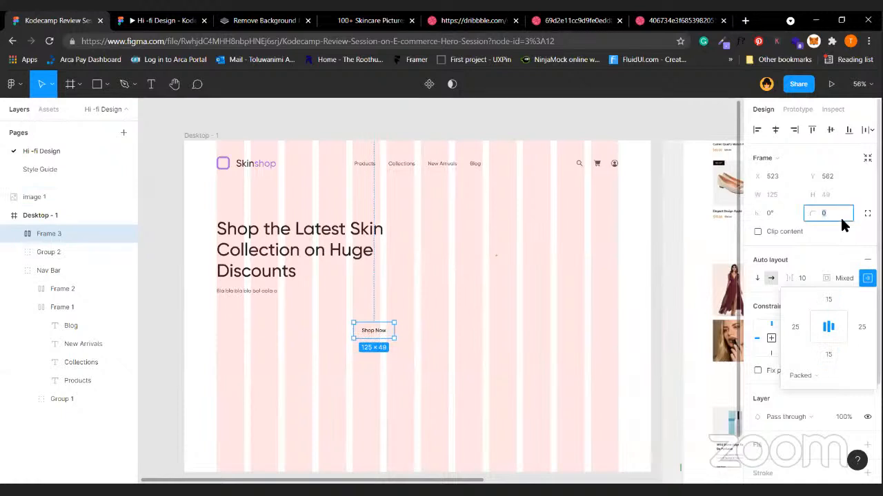
key("Return")
left_click(842, 220)
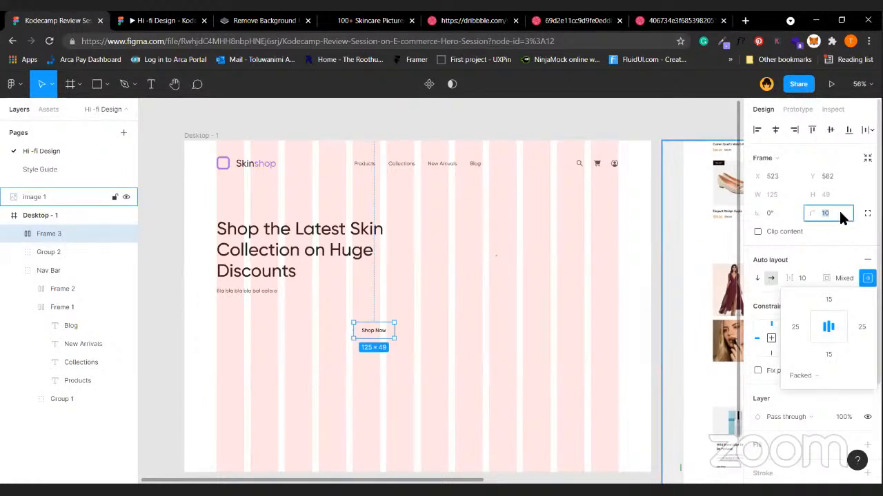
left_click(550, 335)
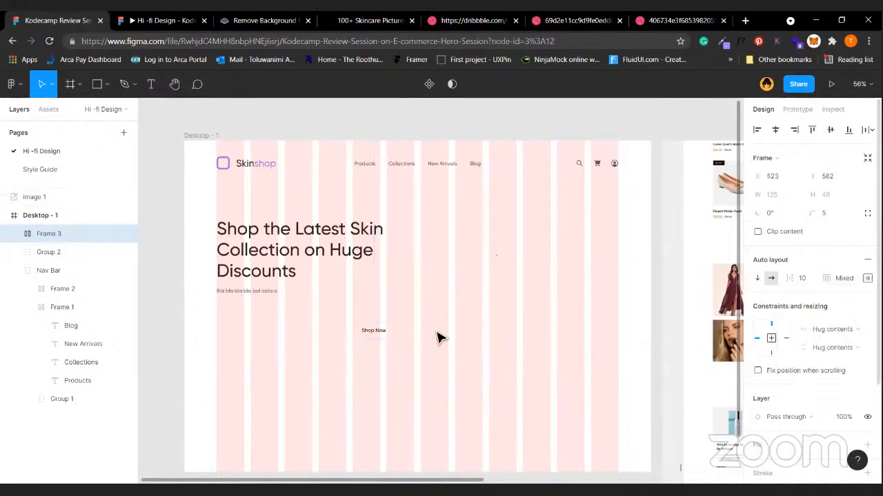
scroll(821, 350, "down", 4)
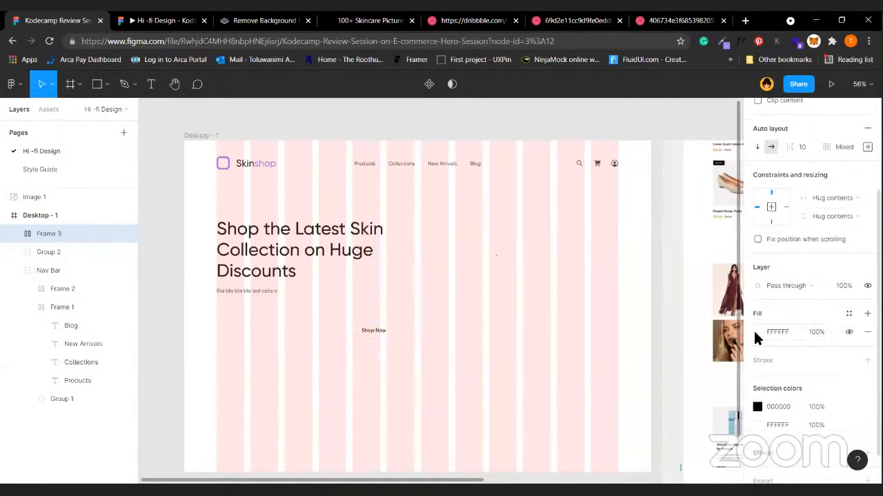
left_click(756, 332)
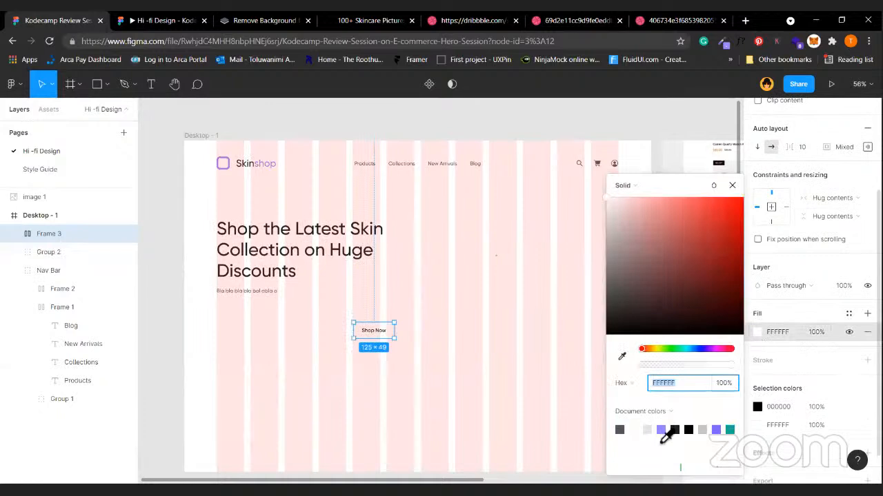
left_click(662, 430)
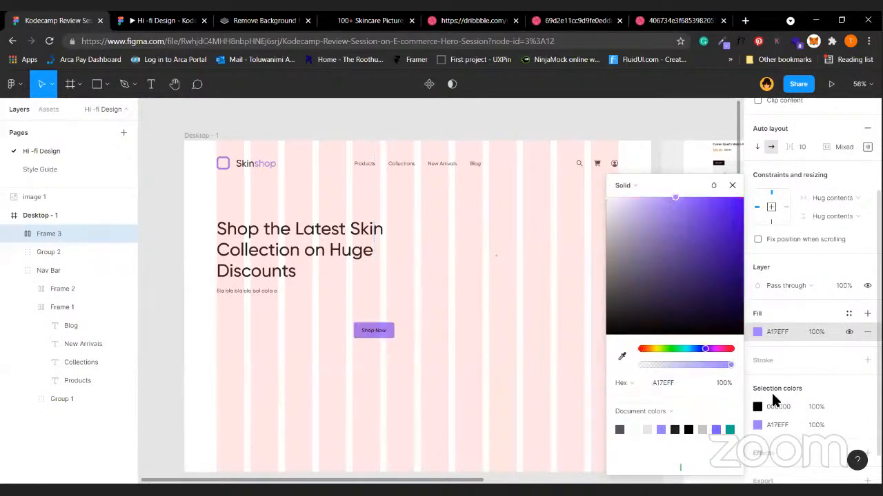
key("Escape")
left_click(756, 408)
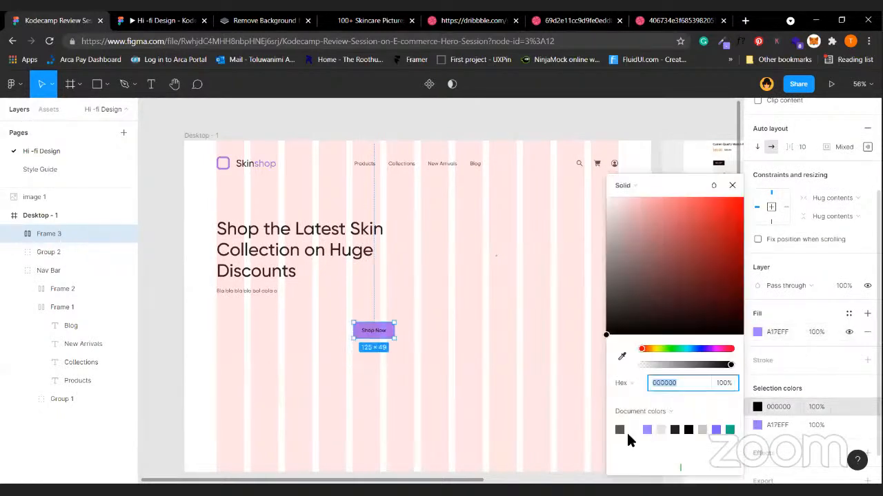
left_click(634, 428)
Move the Shop Now button left so it sits under the subtext.
left_click(327, 371)
left_click(370, 336)
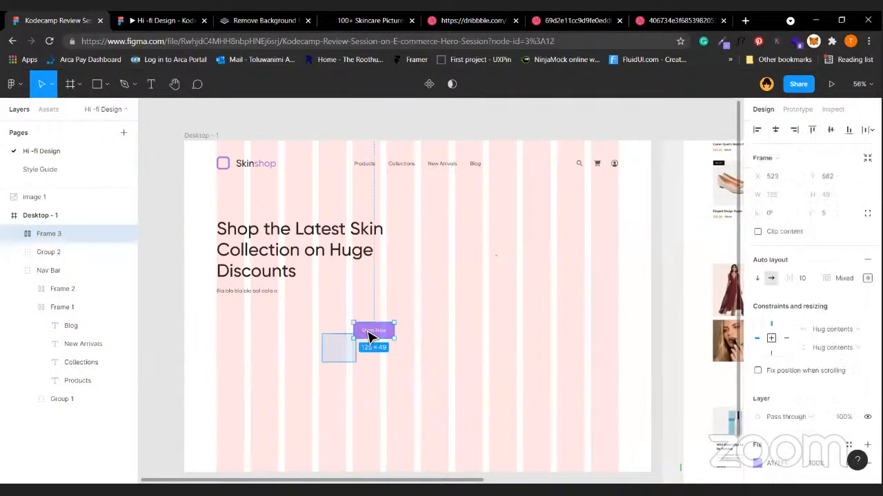
left_click_drag(378, 328, 245, 321)
key("Down")
key("Down")
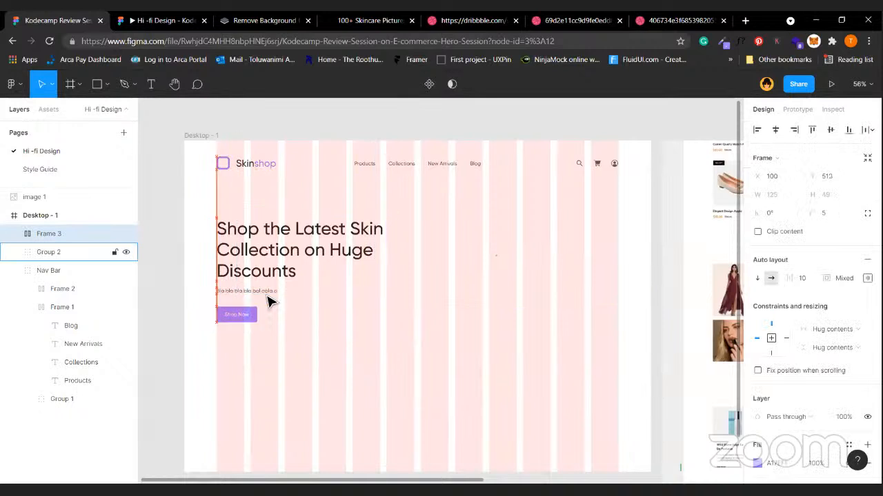
key("shift+Up")
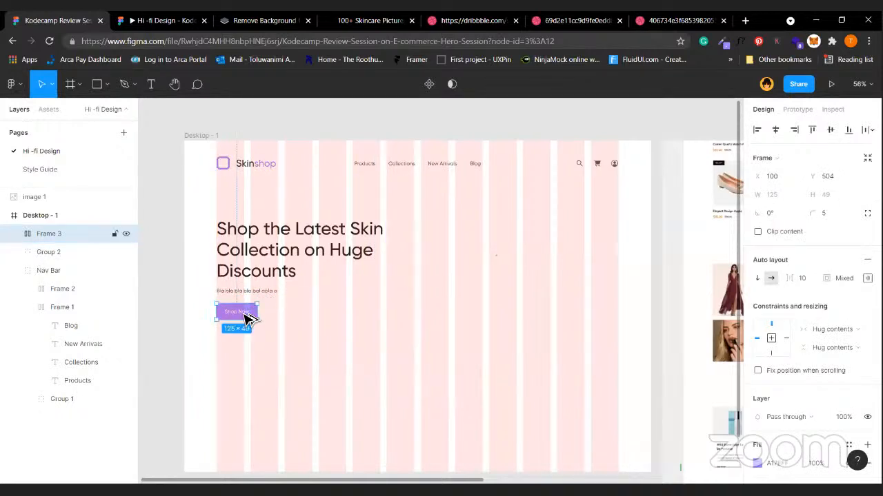
Duplicate the button beside it as an outline: no fill, 1 px A17EFF stroke, A17EFF text.
left_click_drag(248, 318, 292, 319)
key("Left")
key("Left")
key("shift+Right")
scroll(786, 296, "down", 3)
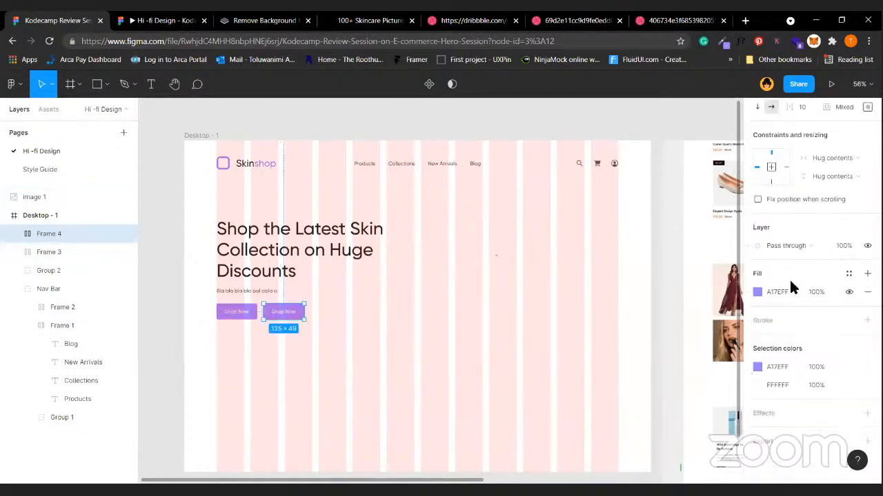
left_click(867, 319)
left_click(849, 292)
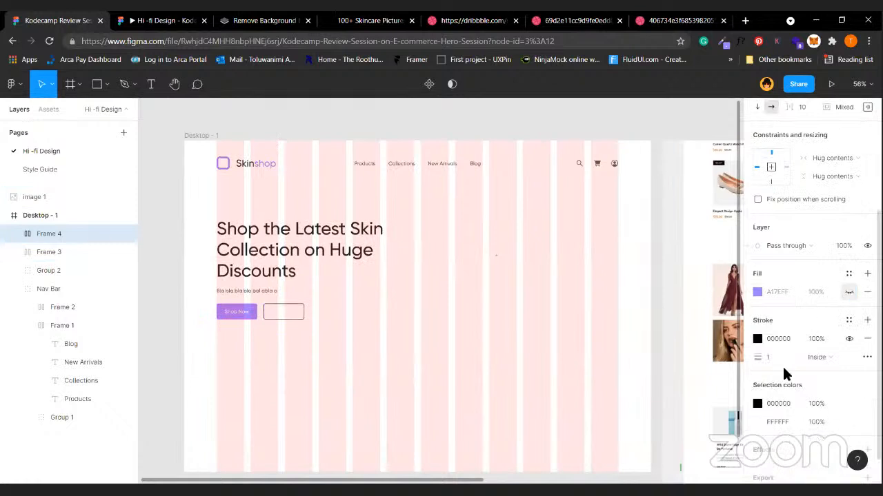
left_click(779, 358)
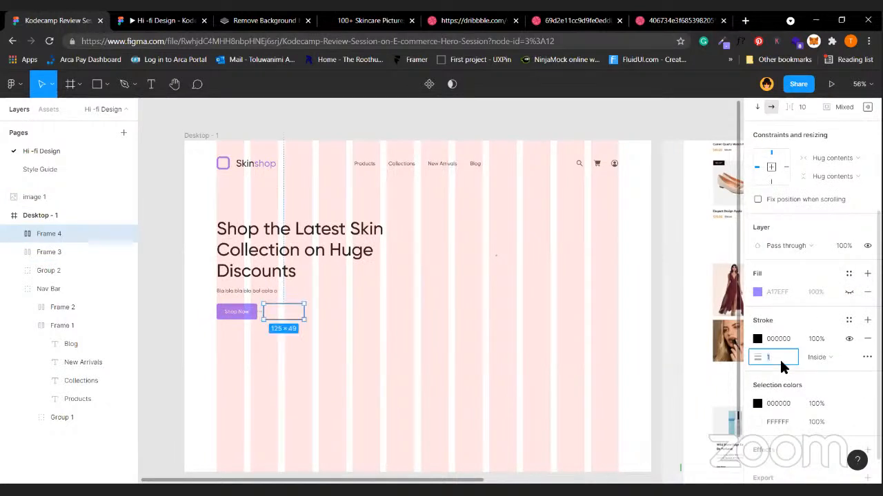
left_click(757, 339)
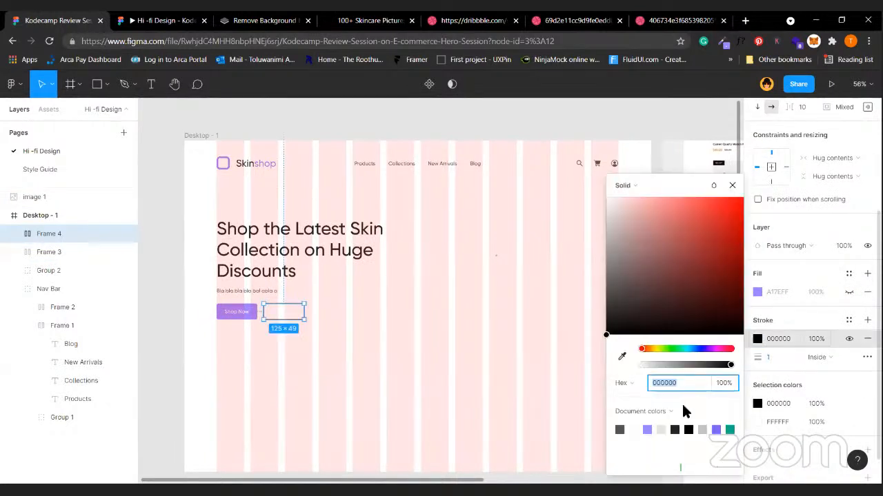
left_click(649, 431)
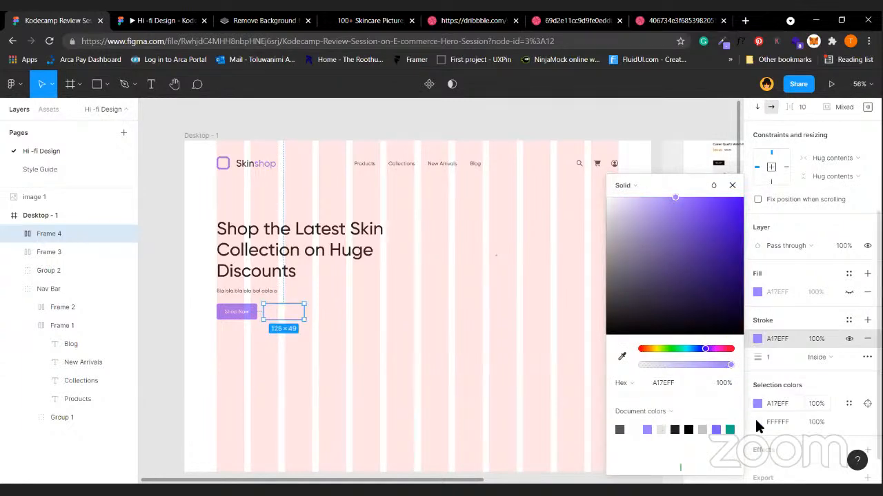
left_click(758, 422)
left_click(647, 430)
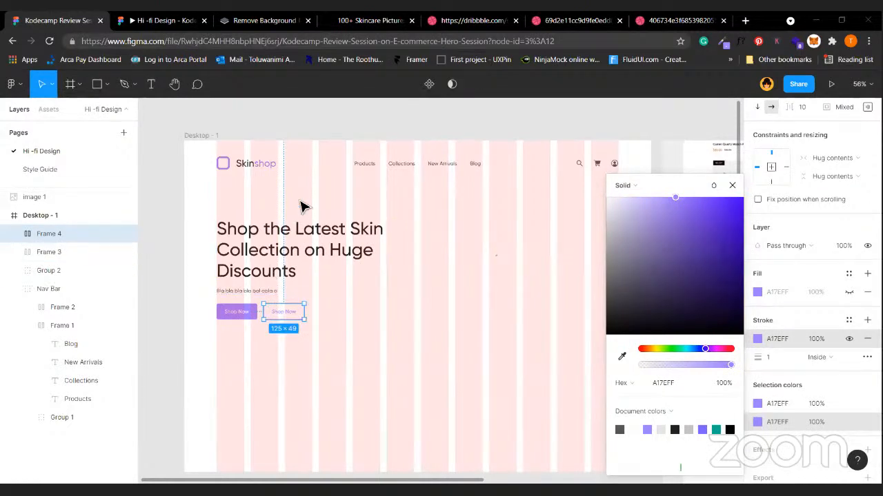
left_click(520, 137)
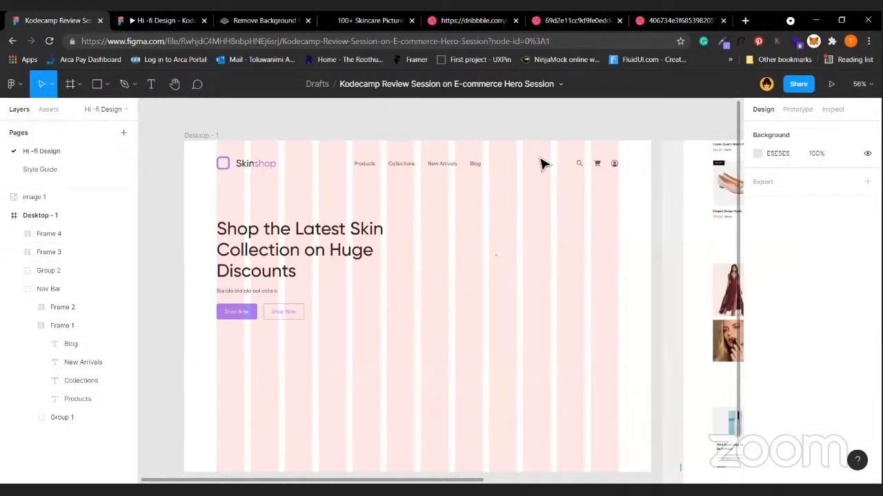
Hide and then re-show the Desktop - 1 12-column layout grid.
scroll(542, 164, "up", 3)
left_click(196, 104)
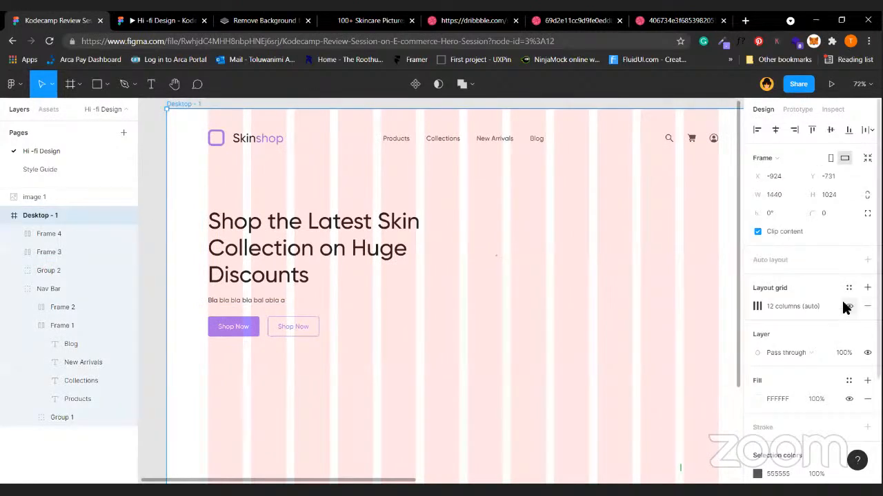
left_click(849, 306)
left_click(499, 398)
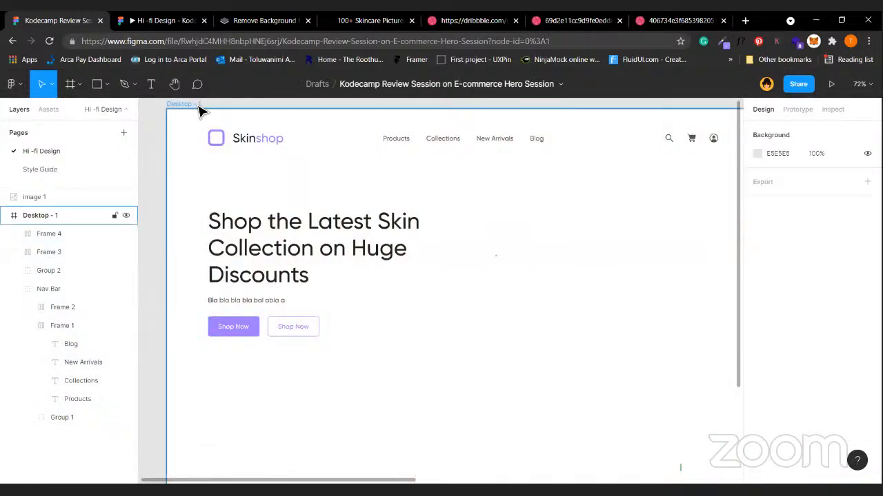
left_click(200, 108)
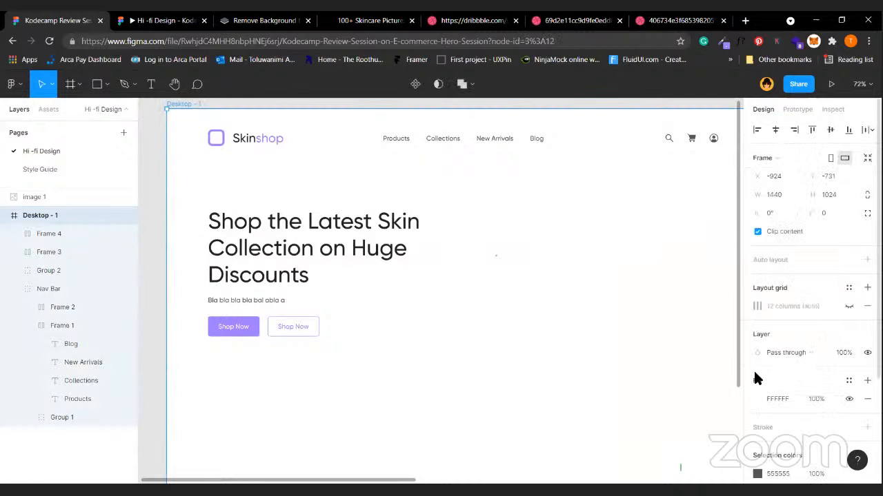
scroll(820, 348, "down", 3)
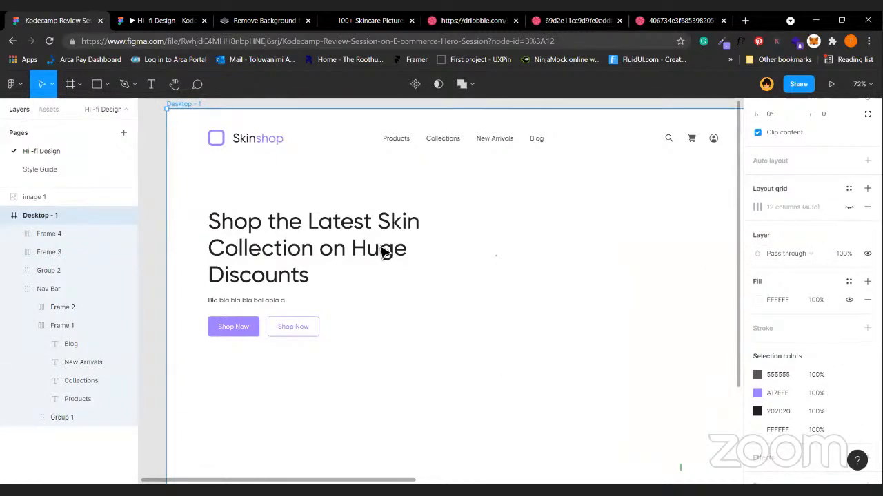
left_click(848, 208)
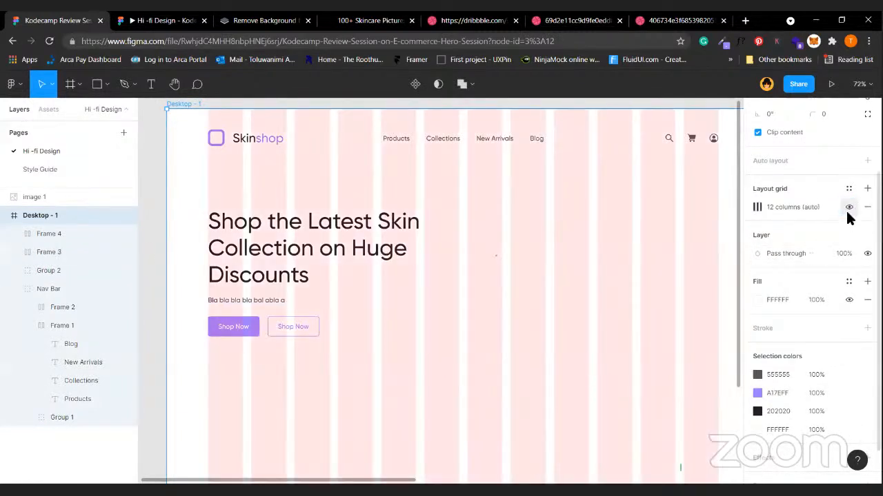
key("Escape")
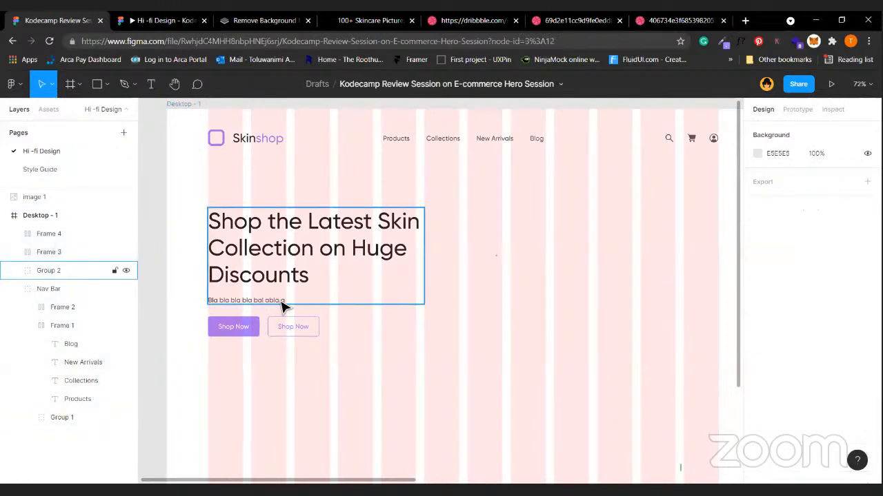
Select the subtext inside Group 2 and bring up the main menu.
double_click(282, 303)
double_click(282, 301)
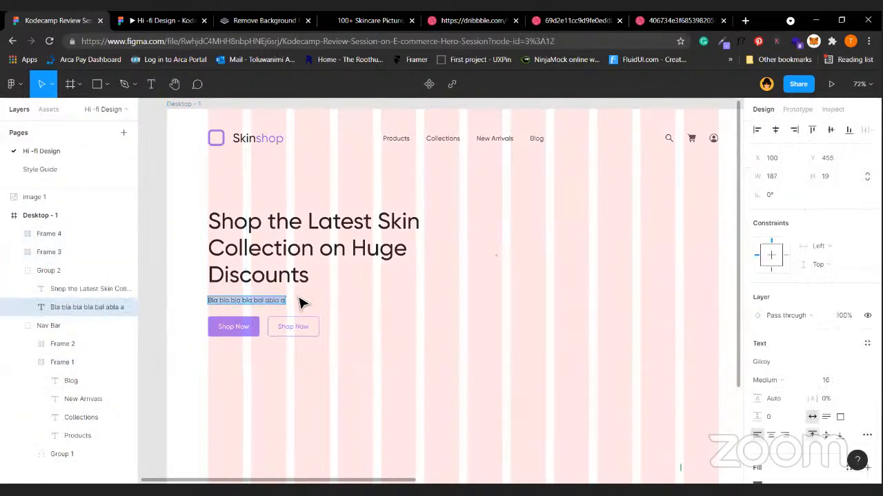
key("Escape")
left_click(13, 84)
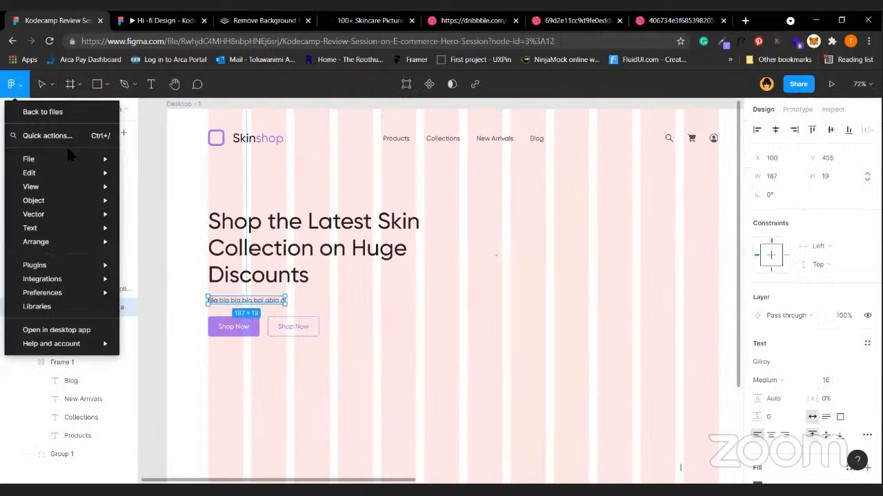
Replace the subtext with one generated sentence using the Lorem ipsum plugin set to Sentences, 1.
mouse_move(66, 265)
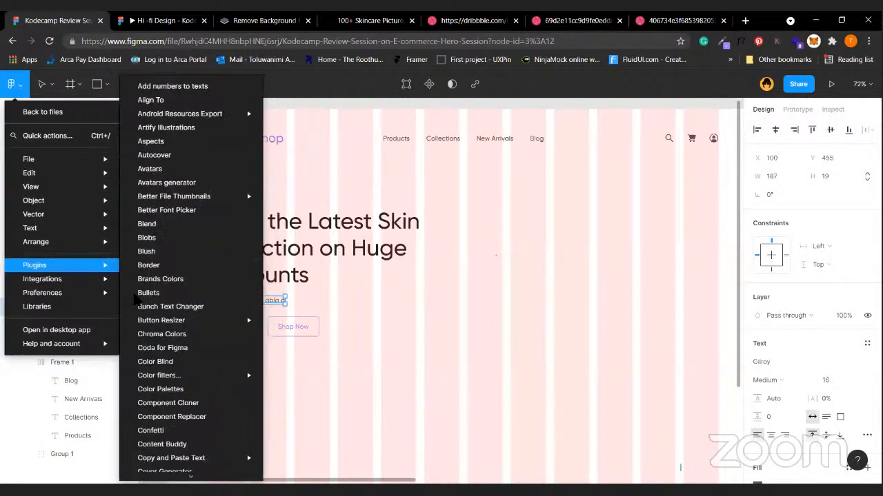
mouse_move(193, 477)
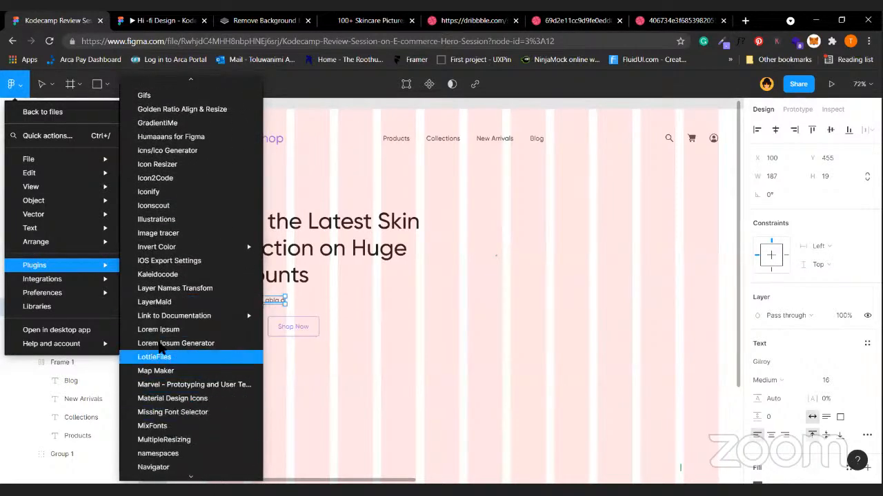
left_click(198, 331)
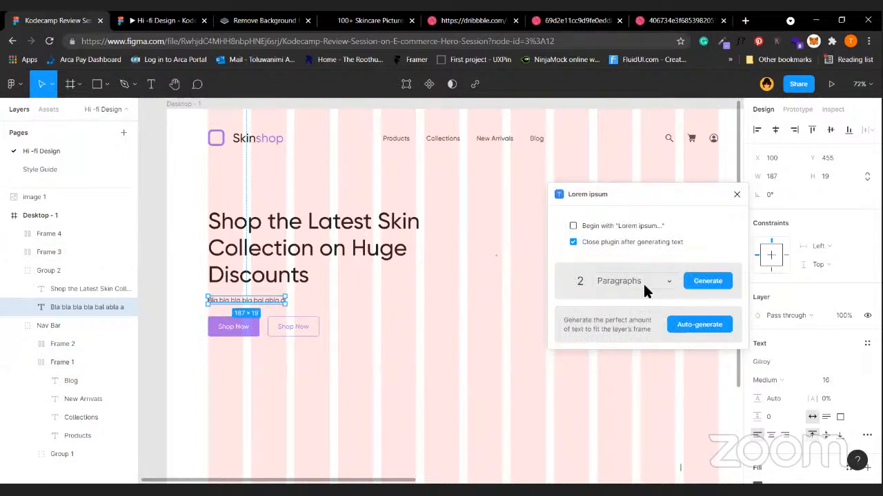
left_click(646, 282)
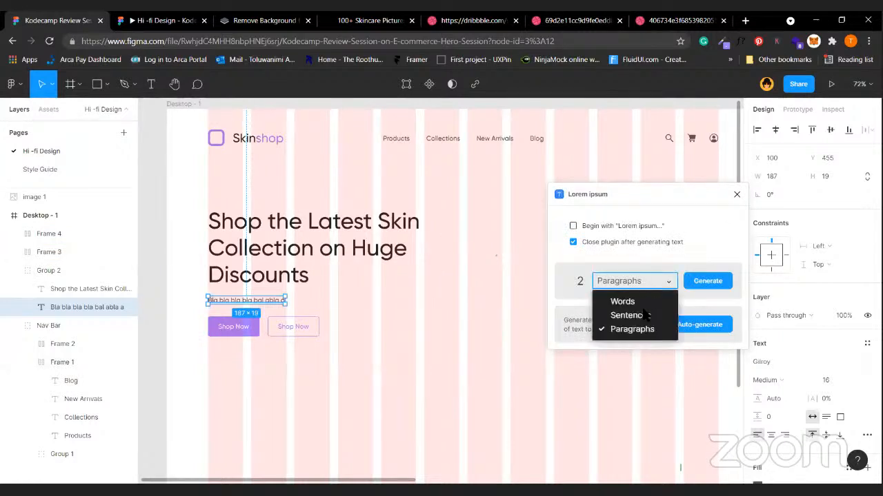
left_click(647, 315)
left_click(585, 283)
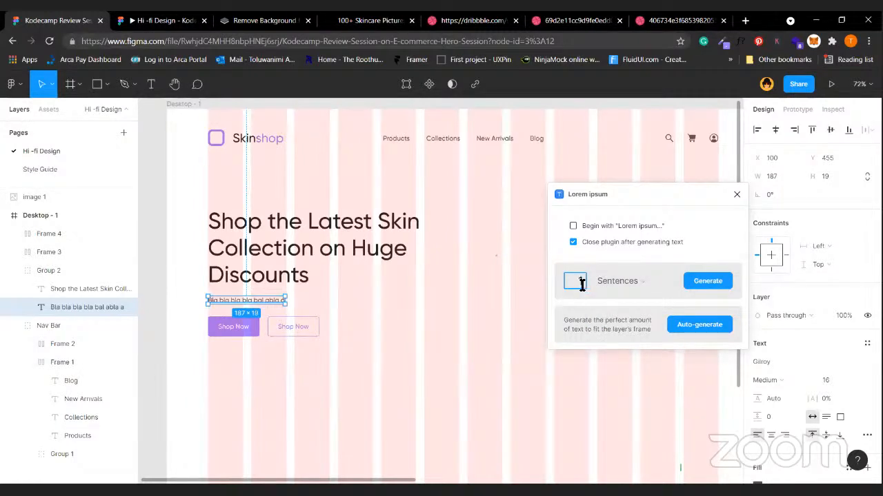
type("1")
left_click(701, 280)
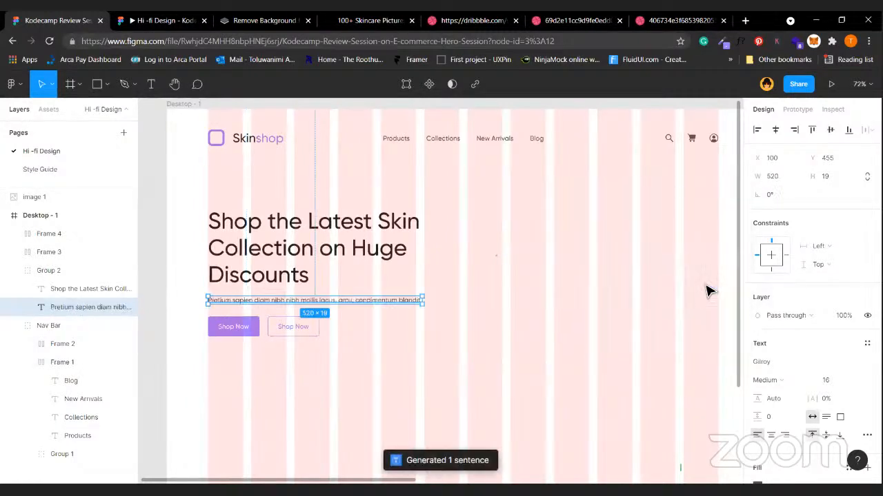
Group the headline-subtext group with both Shop Now buttons and name it 'Hero Text'.
left_click(362, 305)
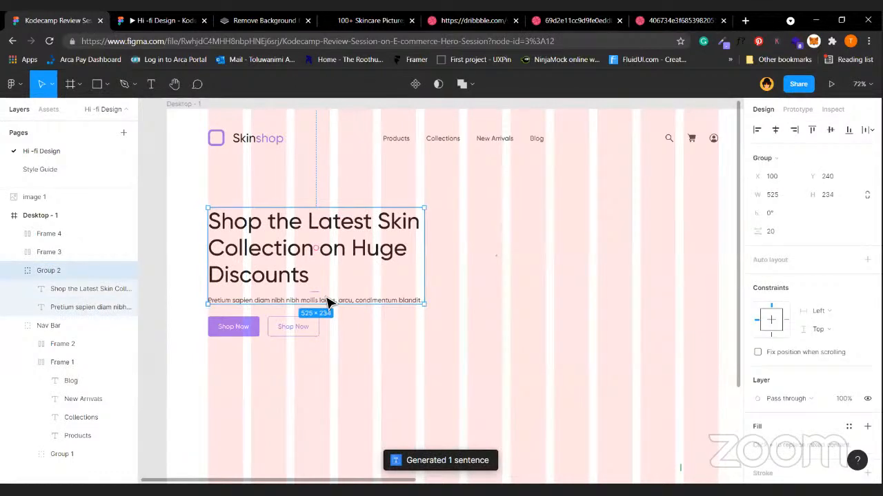
left_click(289, 326)
left_click(236, 332, "shift")
left_click(299, 305, "shift")
key("ctrl+g")
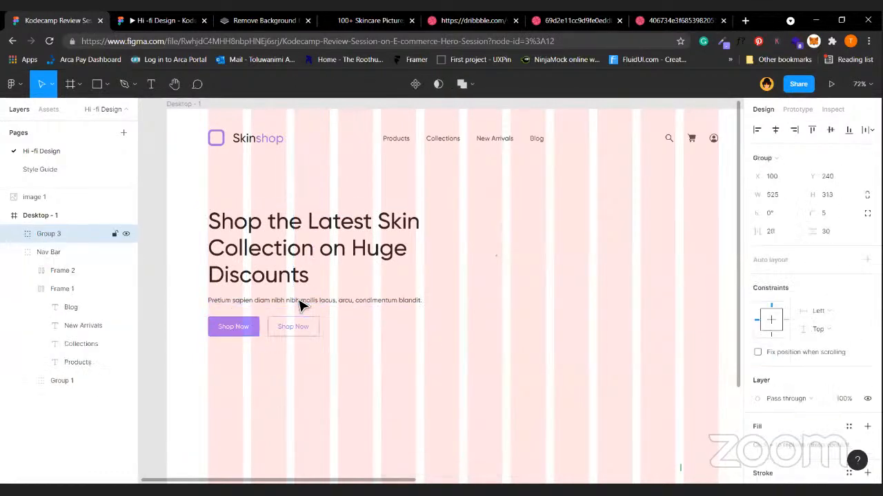
double_click(64, 234)
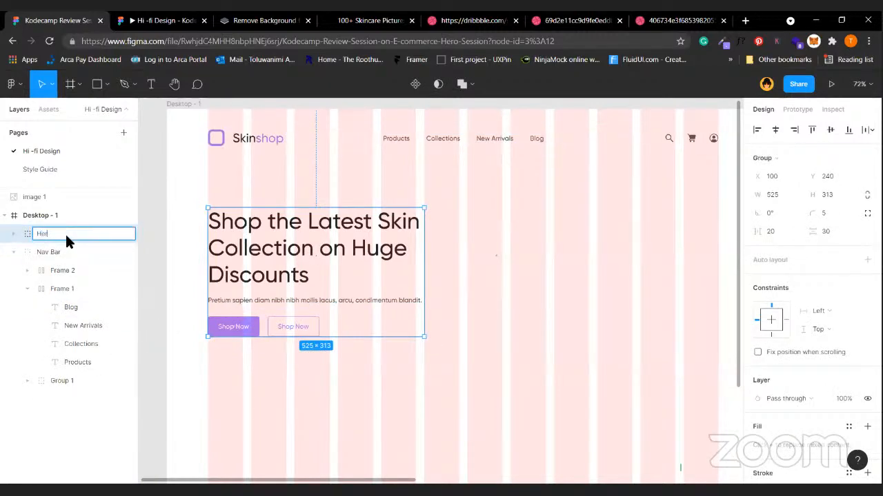
left_click(566, 234)
scroll(566, 234, "down", 2)
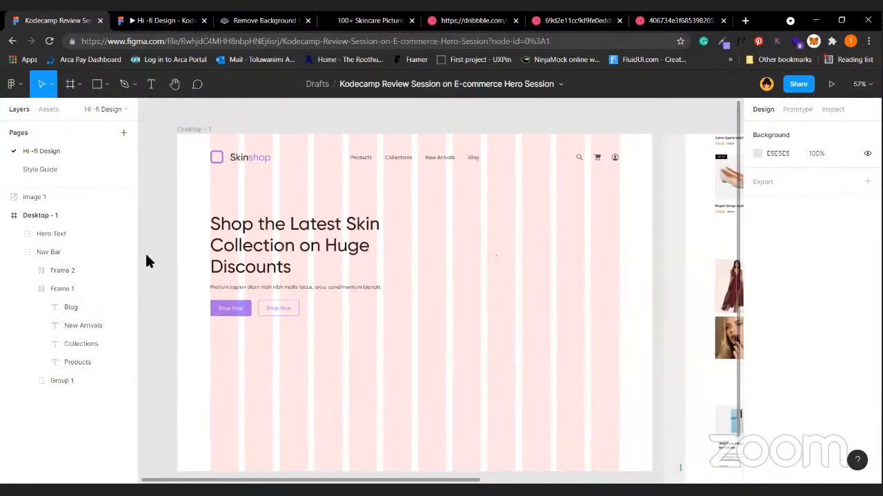
Launch the Unsplash plugin from the main menu's Plugins list.
left_click(11, 83)
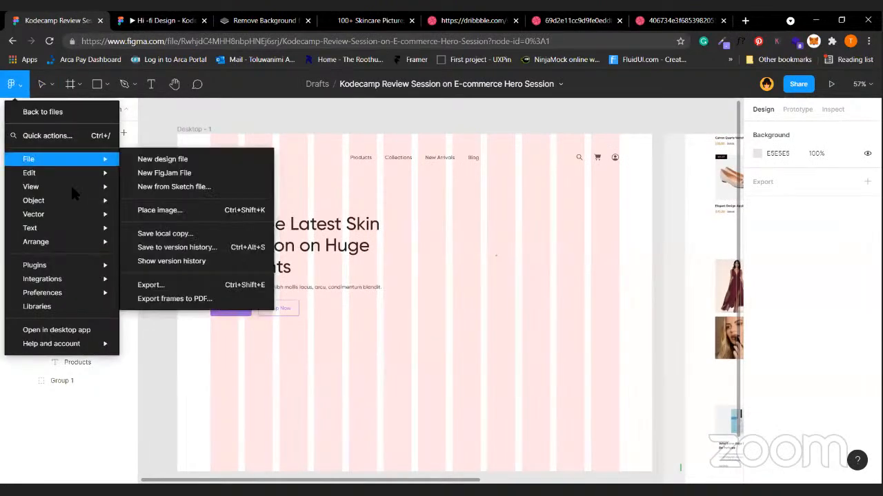
mouse_move(73, 190)
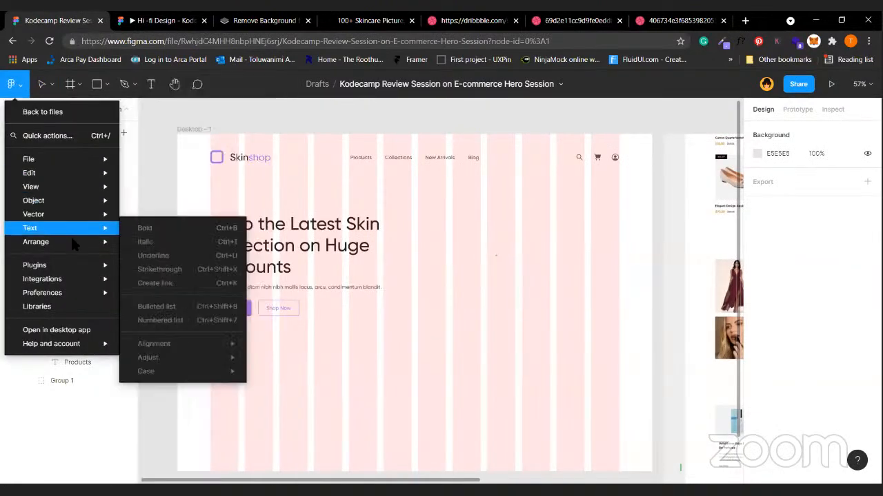
mouse_move(206, 458)
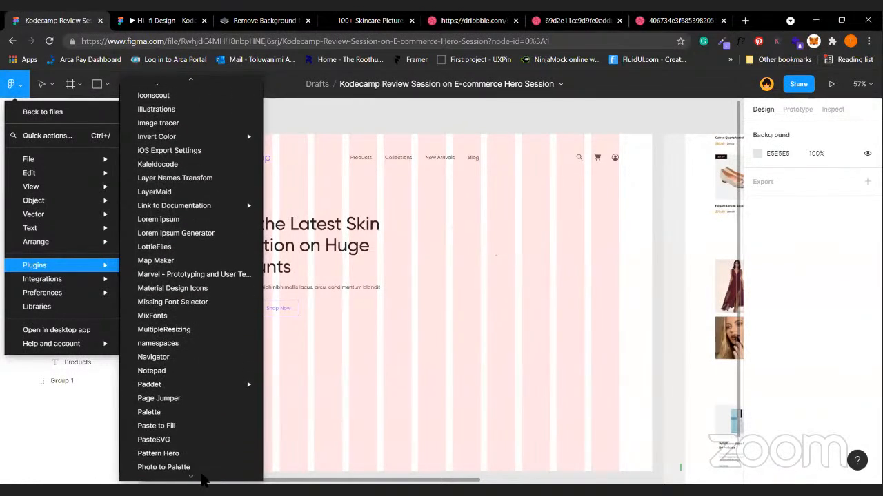
scroll(196, 414, "down", 5)
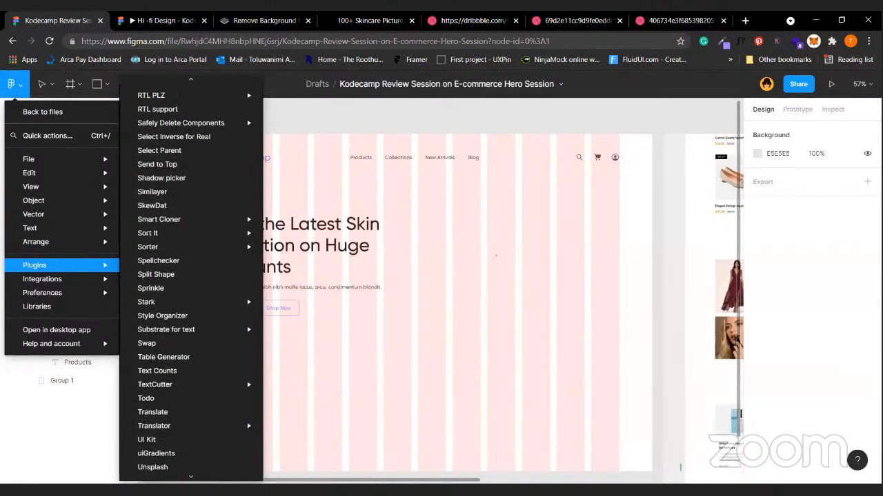
mouse_move(171, 311)
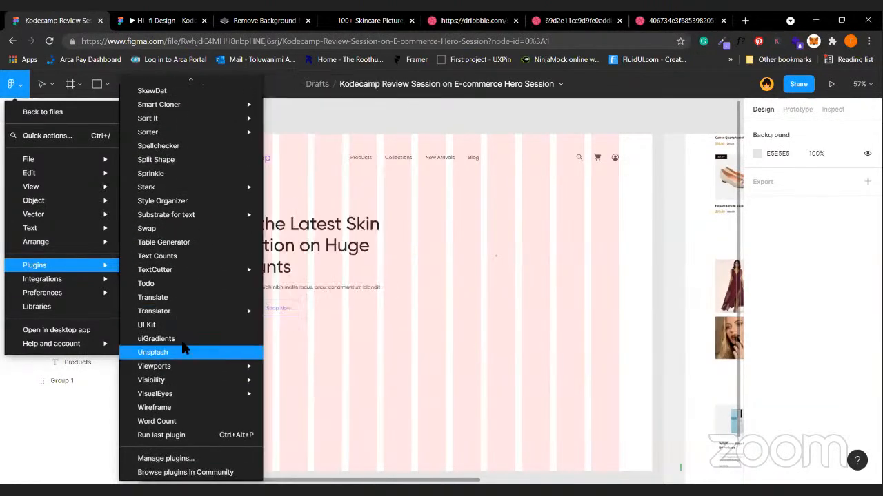
left_click(191, 352)
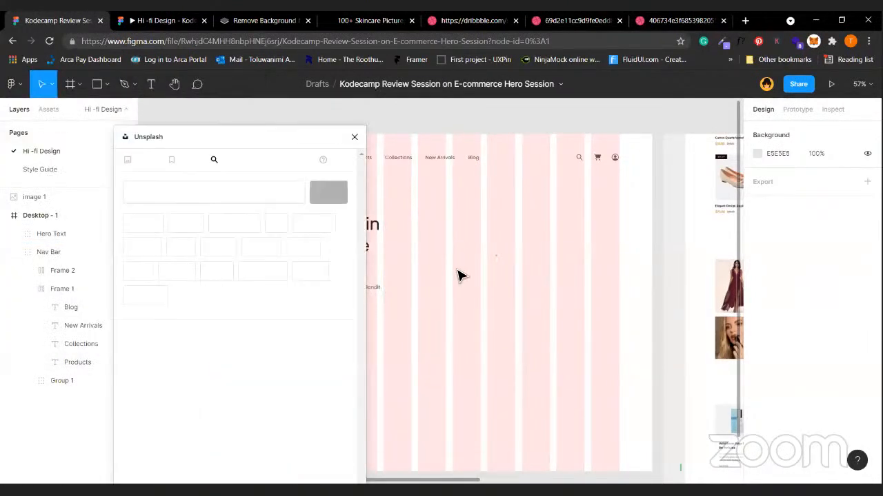
Search Unsplash for 'skin', then 'skincare', and select the woman-in-white photo.
left_click(247, 186)
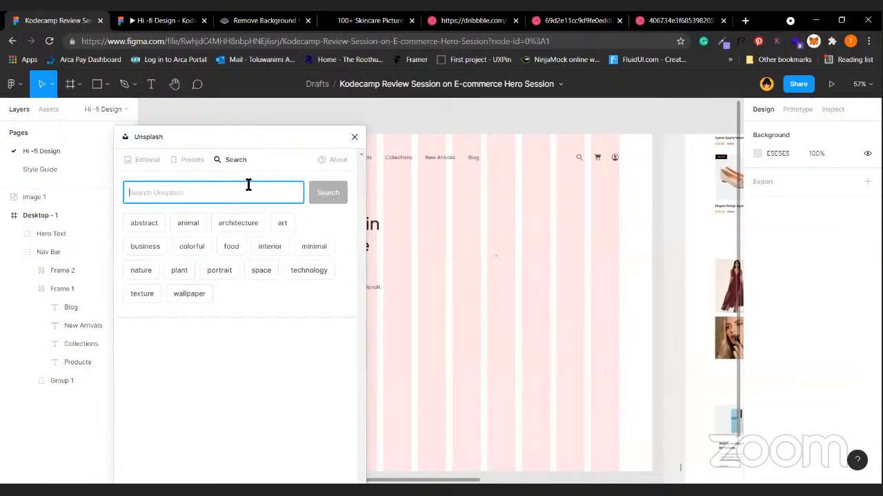
type("skin")
key("Return")
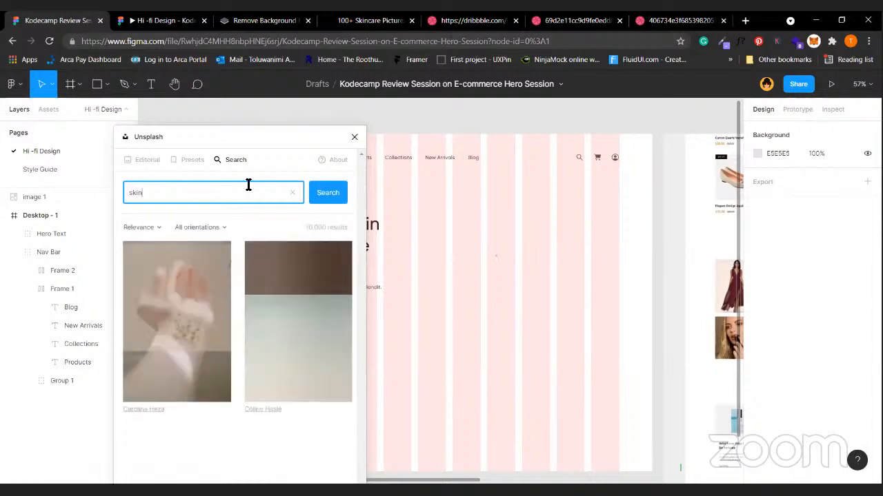
scroll(309, 356, "down", 10)
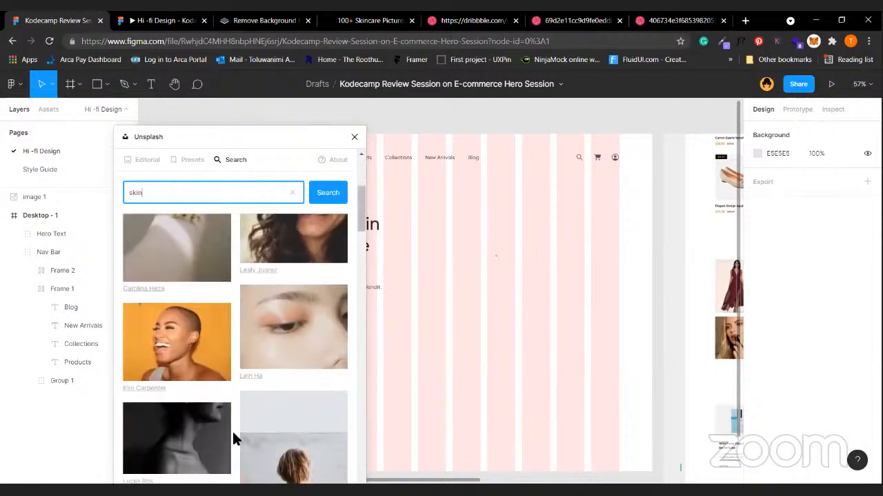
scroll(291, 391, "down", 10)
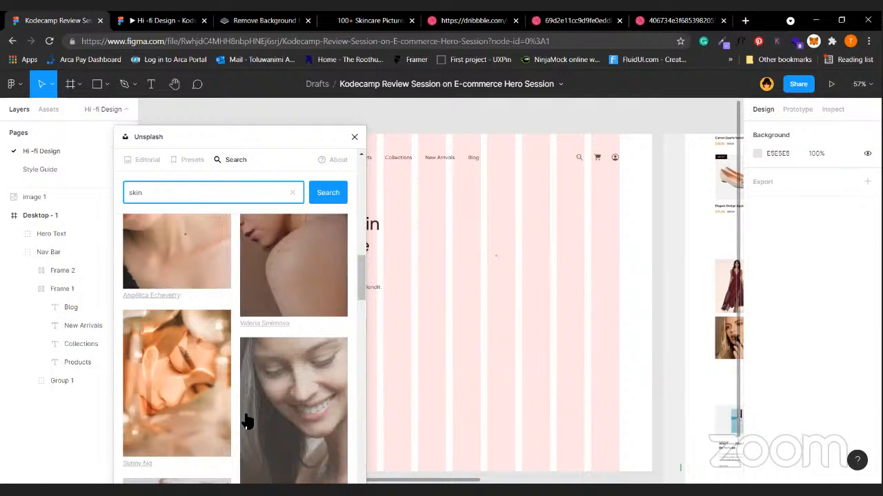
scroll(246, 422, "down", 1)
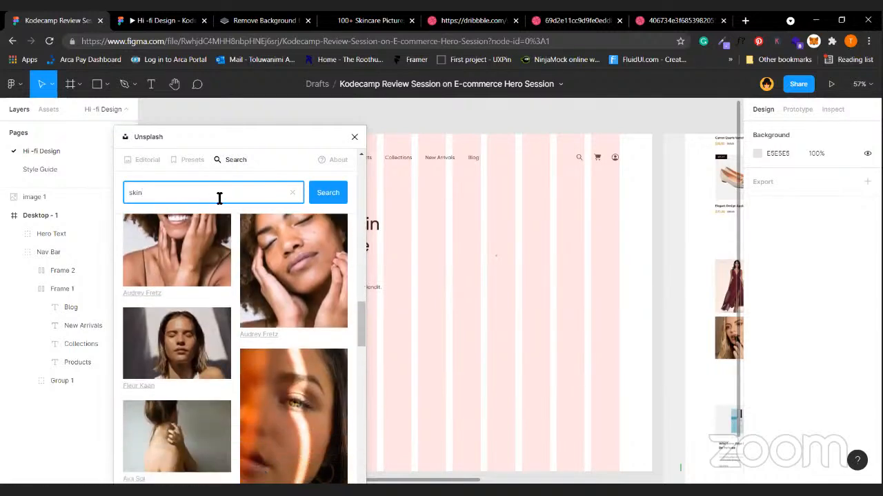
key("Return")
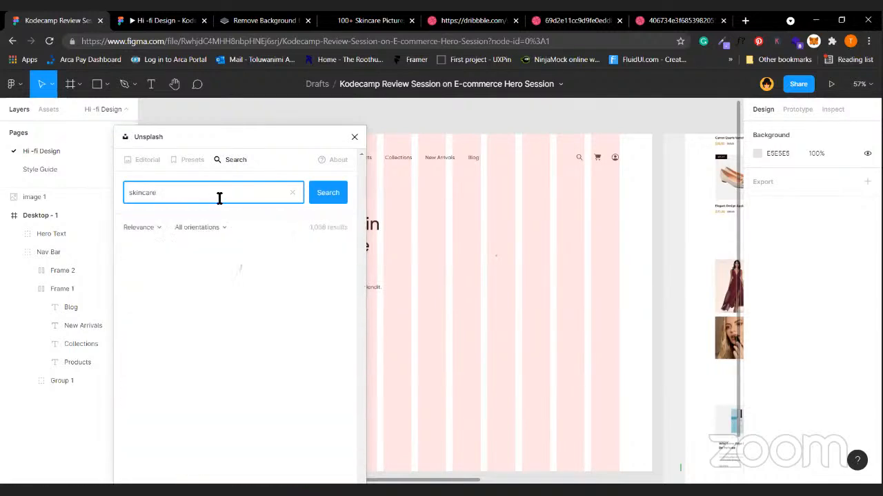
scroll(281, 372, "down", 3)
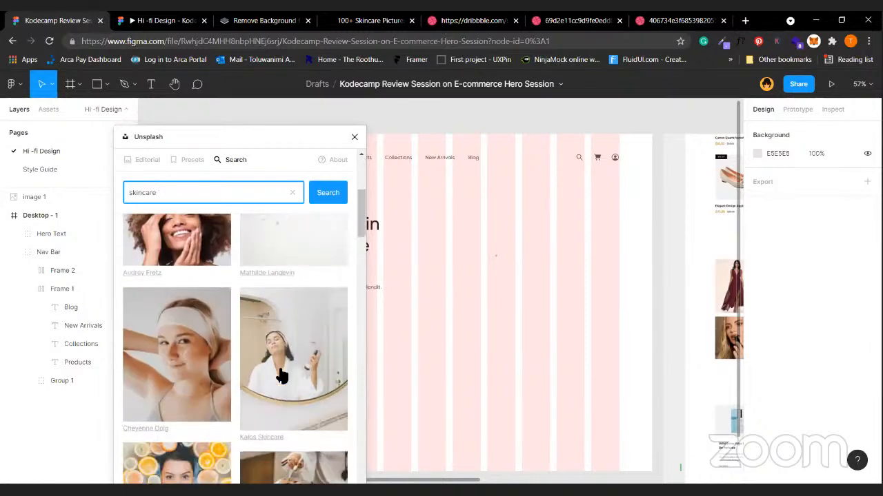
scroll(281, 374, "down", 10)
scroll(281, 375, "down", 10)
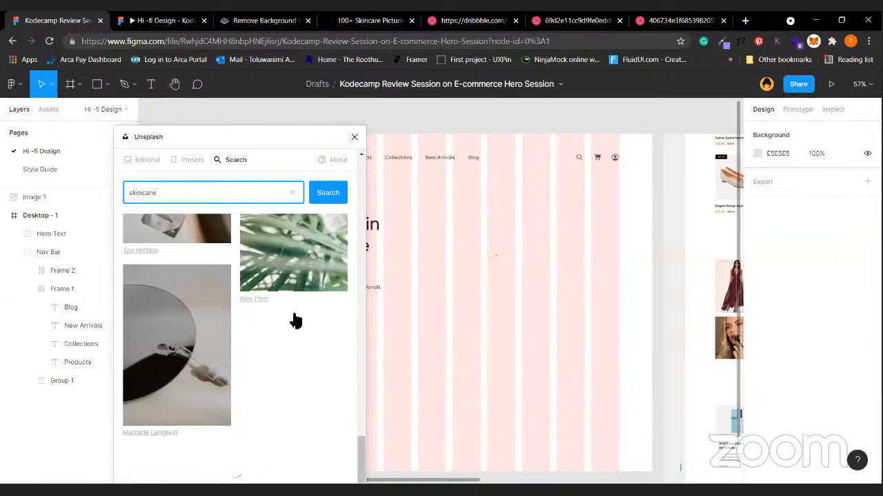
scroll(295, 319, "down", 8)
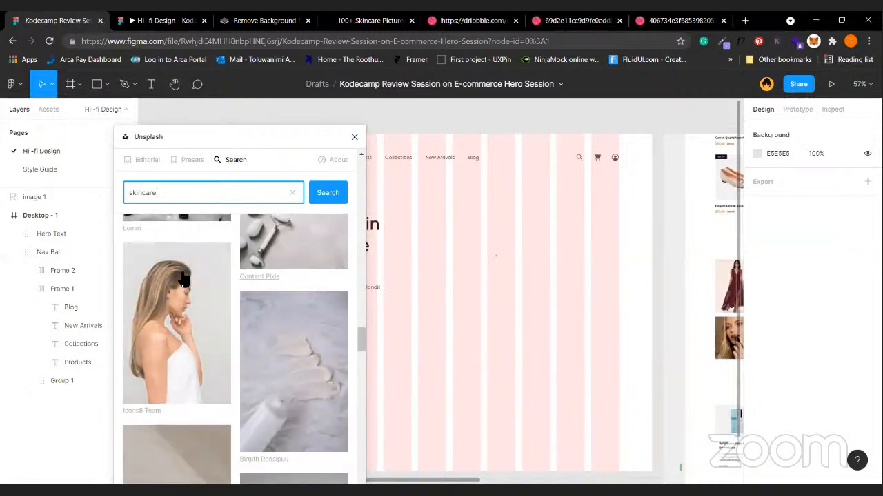
left_click(192, 346)
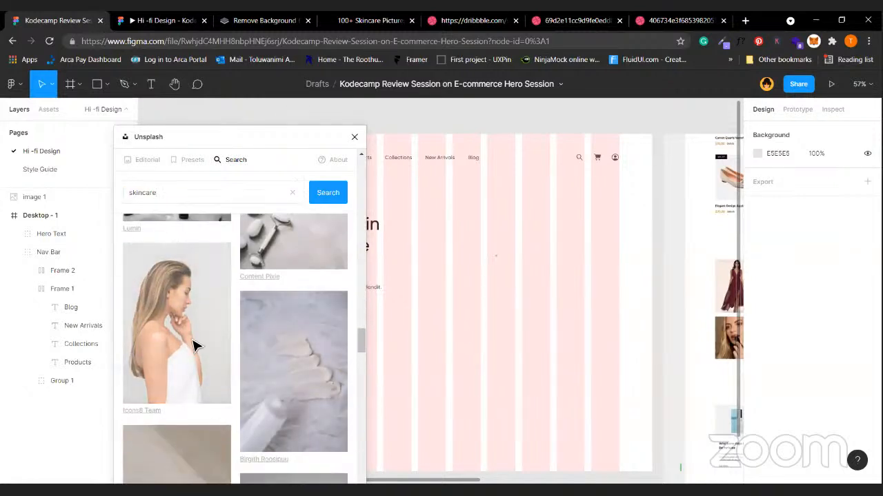
left_click(193, 346)
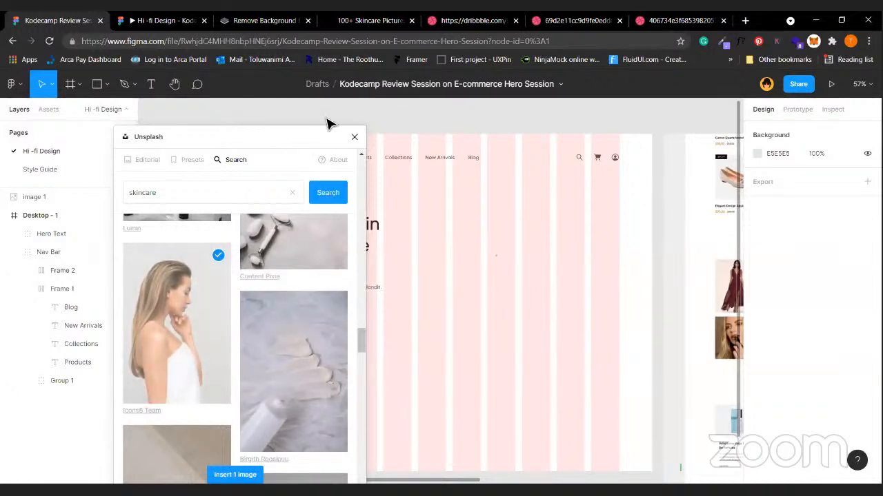
Close the Unsplash plugin without inserting the photo, and dismiss the main menu.
left_click(354, 140)
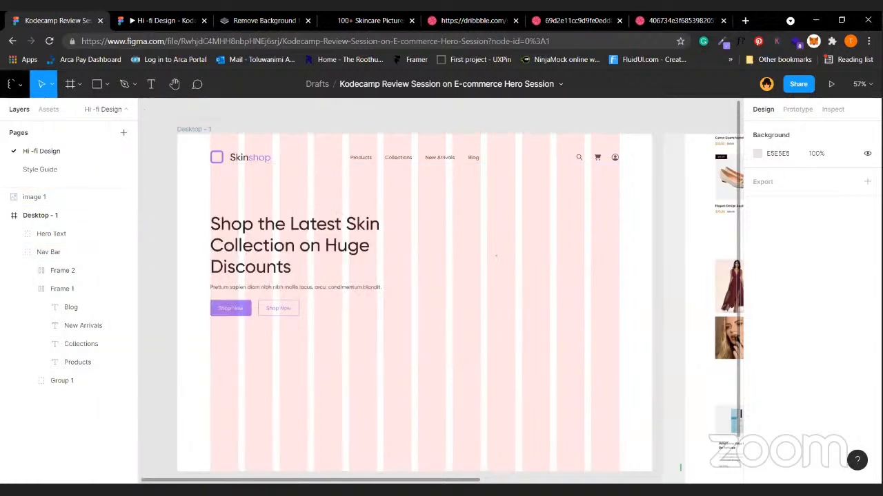
left_click(12, 84)
mouse_move(47, 243)
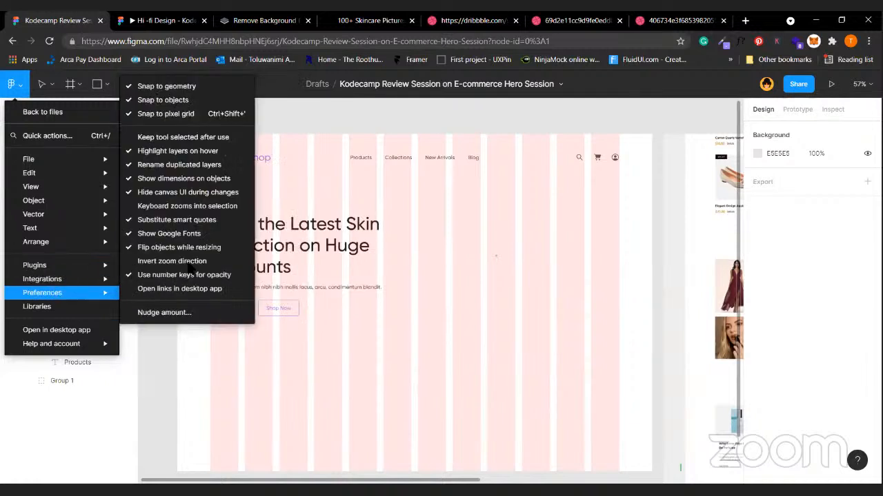
mouse_move(77, 271)
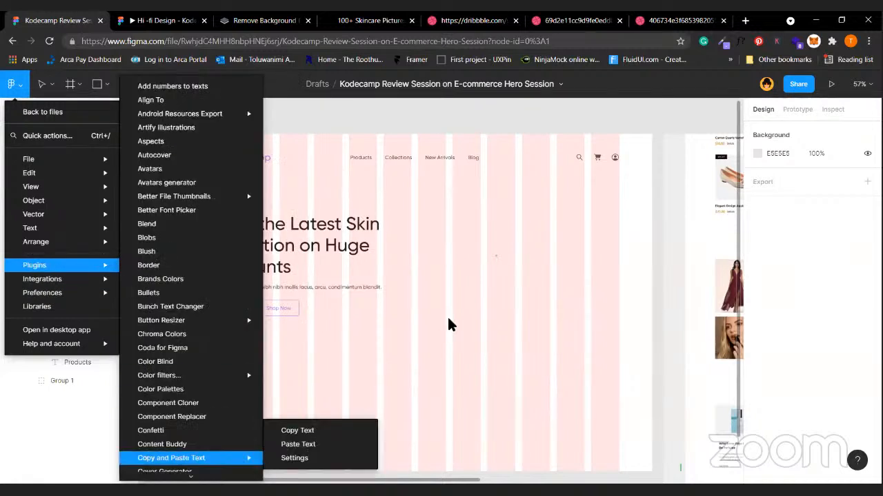
left_click(447, 315)
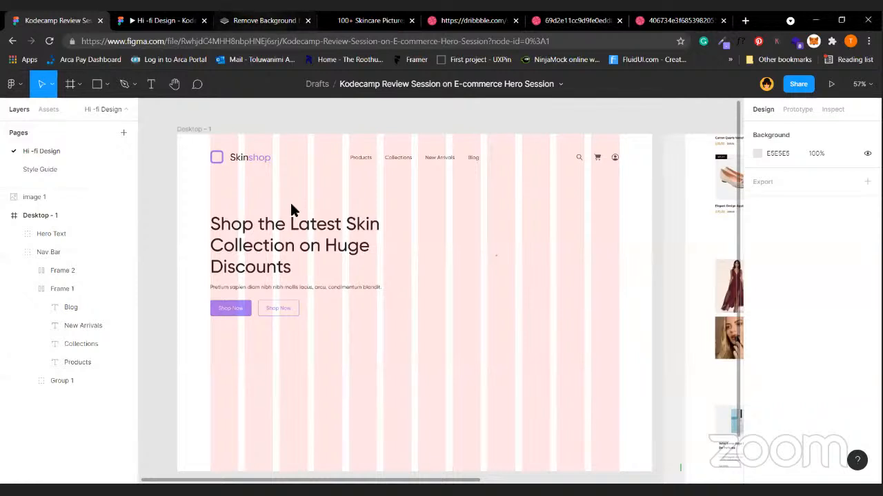
left_click(258, 20)
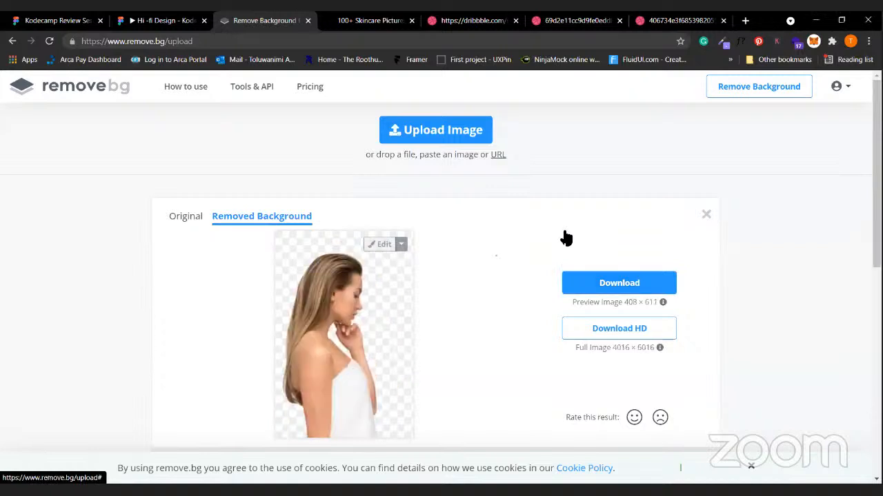
Dismiss the earlier remove.bg result and return to the Unsplash skincare results.
left_click(706, 214)
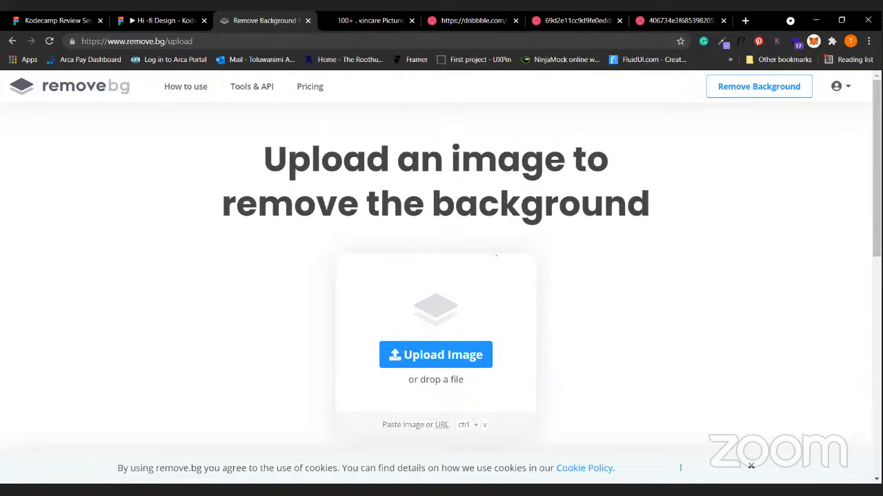
key("ctrl+Tab")
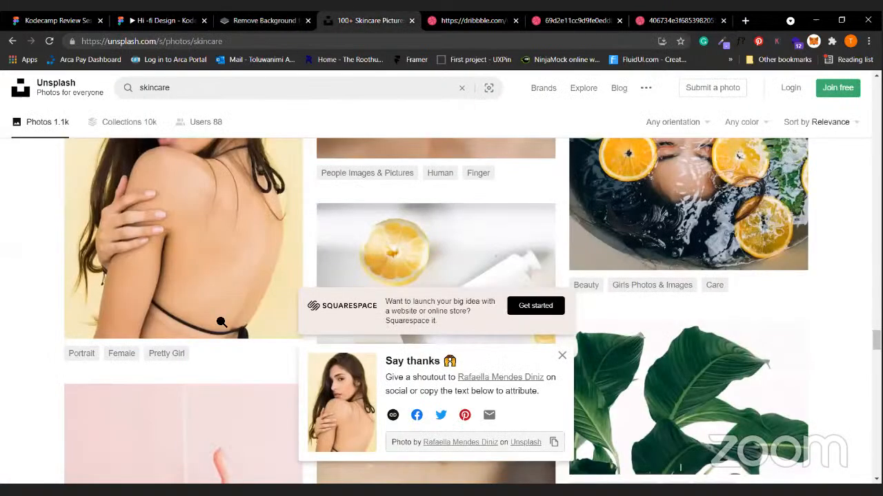
Download the skincare portrait from Unsplash, saving it to Documents as 'image 1'.
scroll(282, 402, "up", 2)
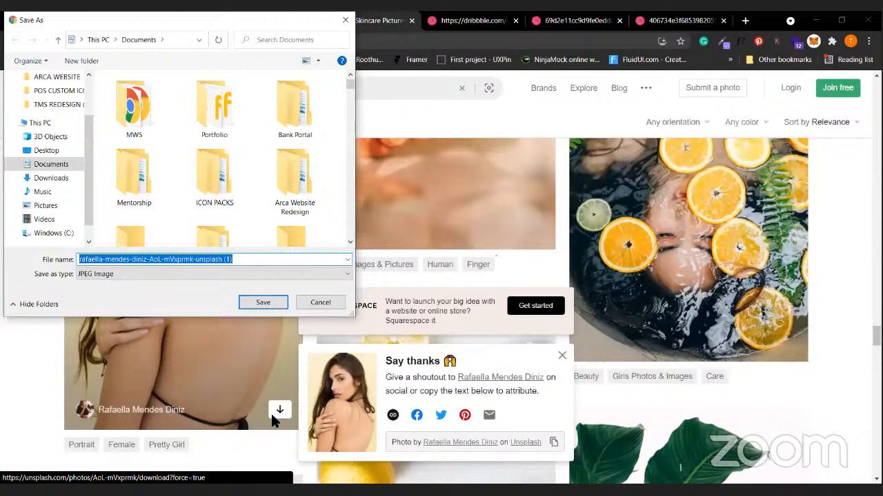
type("image 1")
key("Return")
left_click(240, 14)
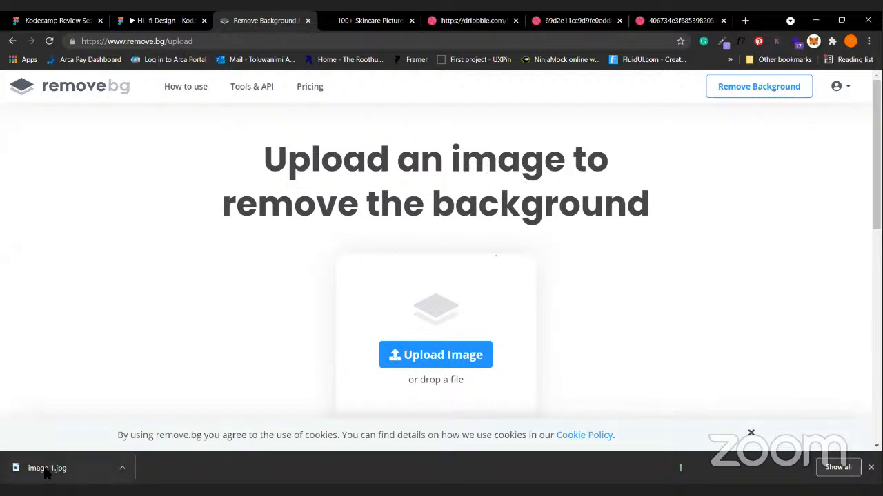
Remove image 1.jpg's background in remove.bg and save the cutout as image_1-removebg-preview.png.
left_click_drag(61, 479, 528, 262)
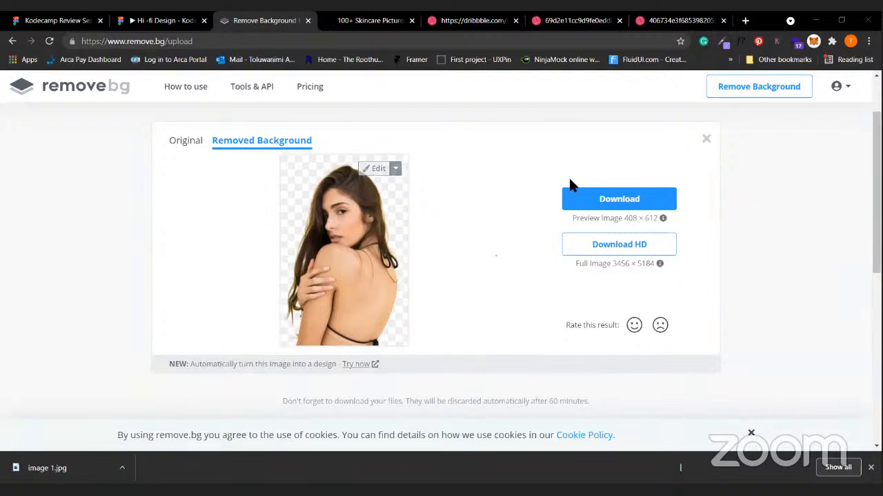
left_click(609, 197)
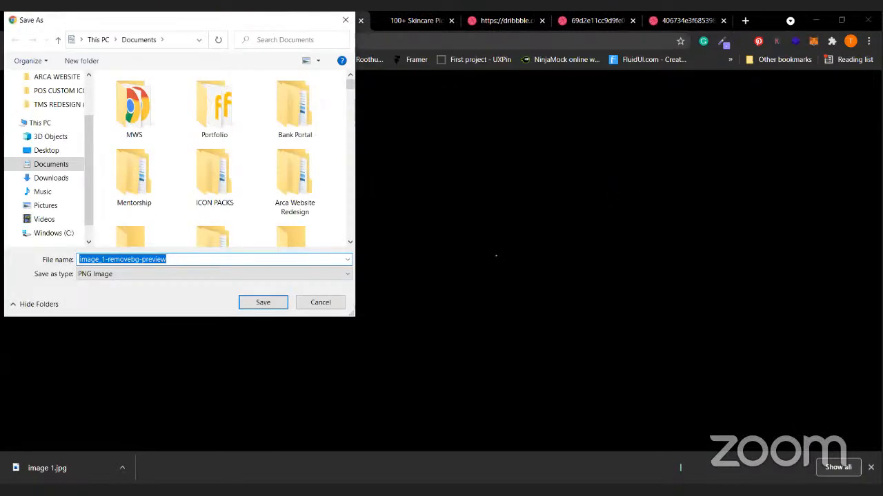
key("Return")
left_click(522, 164)
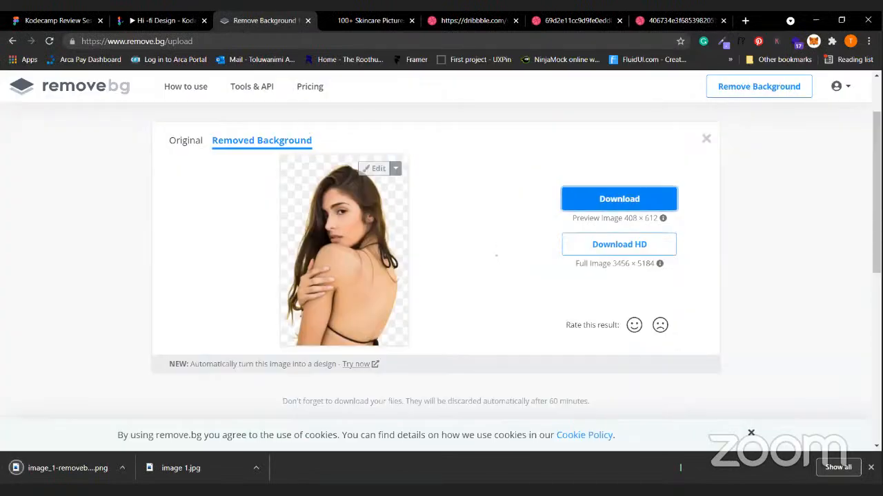
left_click(172, 21)
left_click(58, 21)
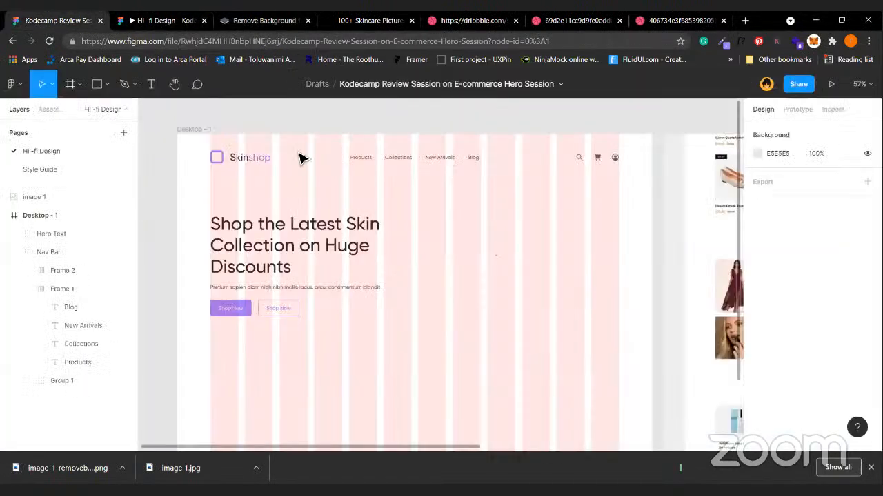
Draw a grey placeholder rectangle on the right side of the hero.
left_click(98, 83)
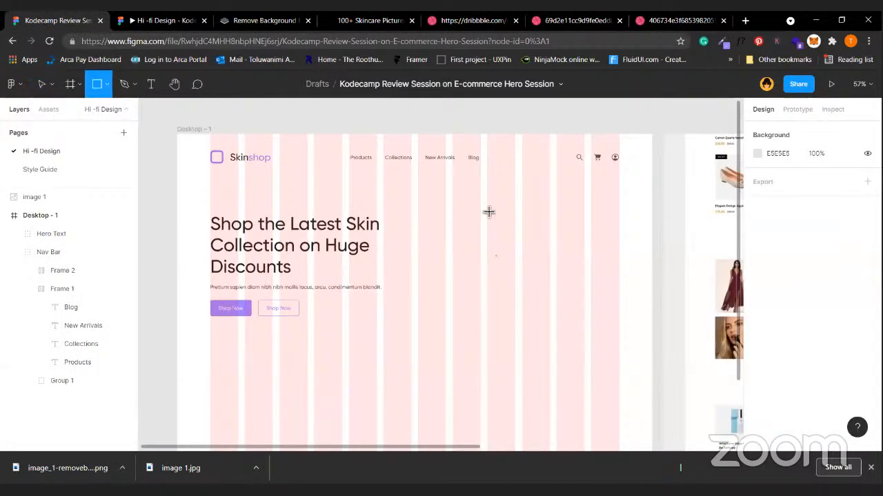
left_click_drag(486, 208, 622, 342)
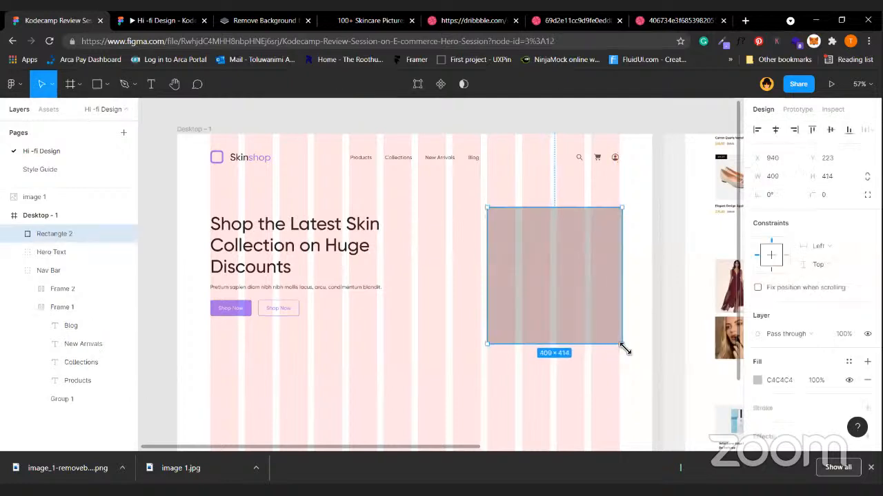
double_click(623, 310)
key("Escape")
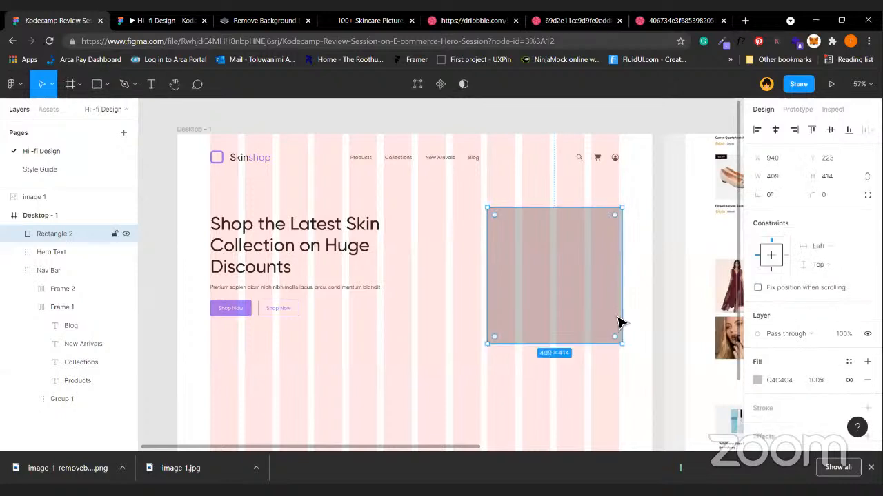
left_click_drag(623, 315, 624, 315)
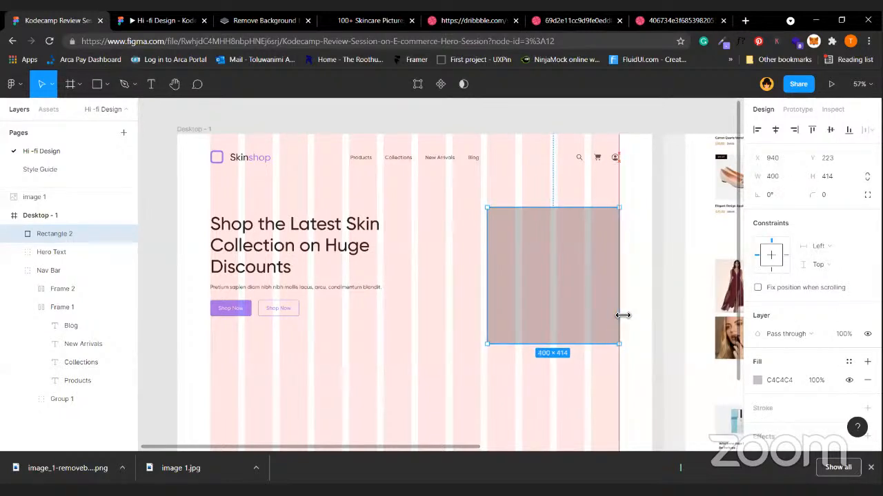
Shorten the Desktop - 1 frame and resize the placeholder rectangle to 524×414 beside the headline.
left_click(200, 136)
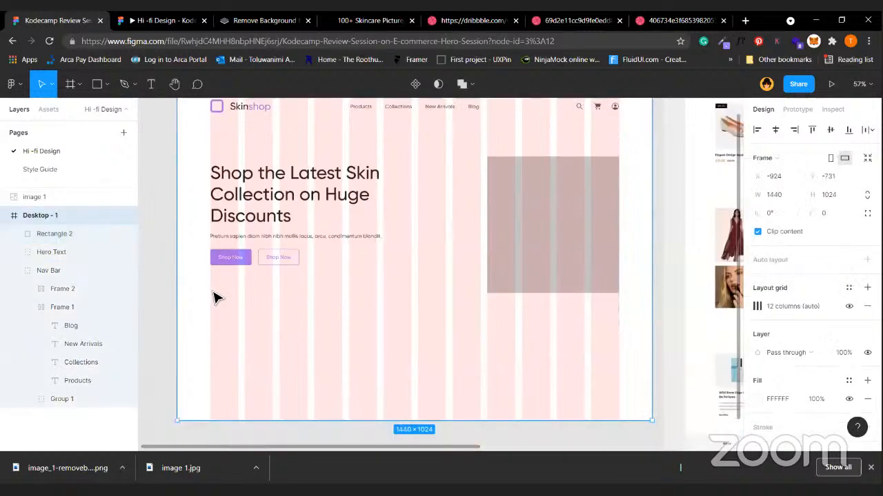
scroll(343, 326, "down", 4)
left_click_drag(356, 253, 356, 227)
scroll(499, 258, "up", 3)
left_click(499, 261)
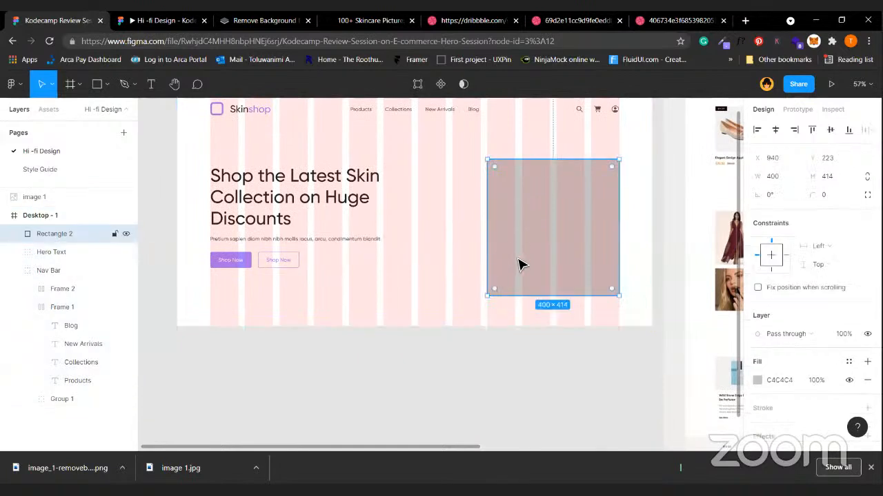
scroll(534, 278, "up", 1)
left_click_drag(534, 279, 535, 269)
left_click(350, 349)
left_click(522, 281)
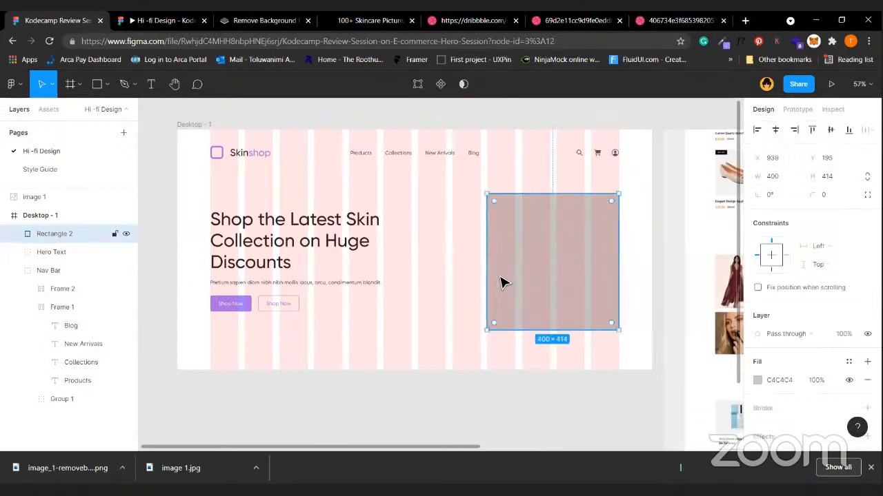
left_click_drag(471, 272, 445, 272)
left_click(428, 417)
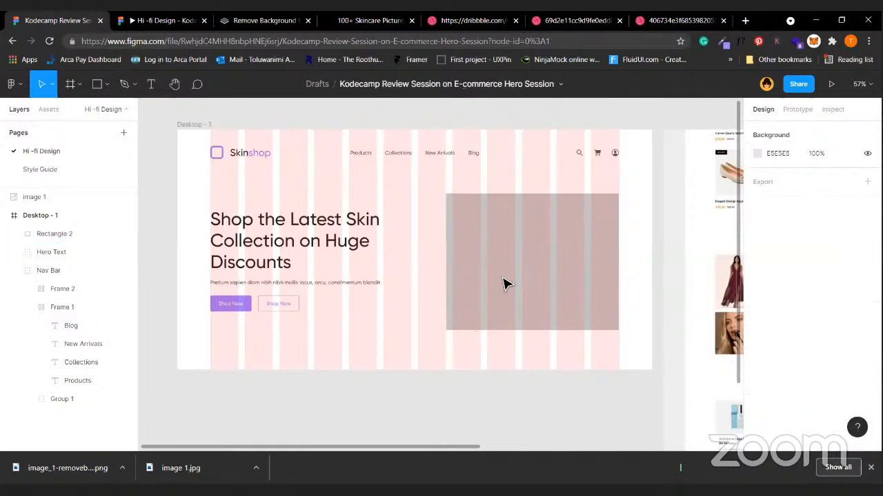
left_click(449, 296)
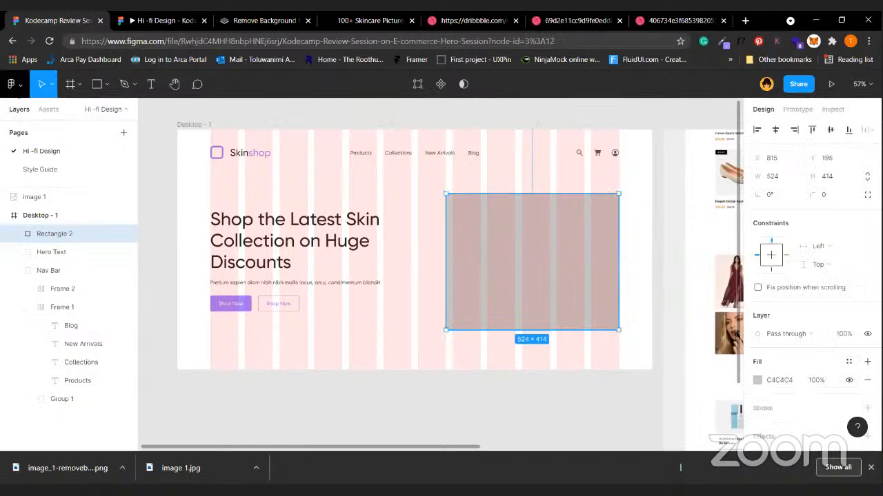
left_click(13, 84)
Load image_1-removebg-preview through Place image, then cancel the placement and reselect the rectangle.
mouse_move(62, 158)
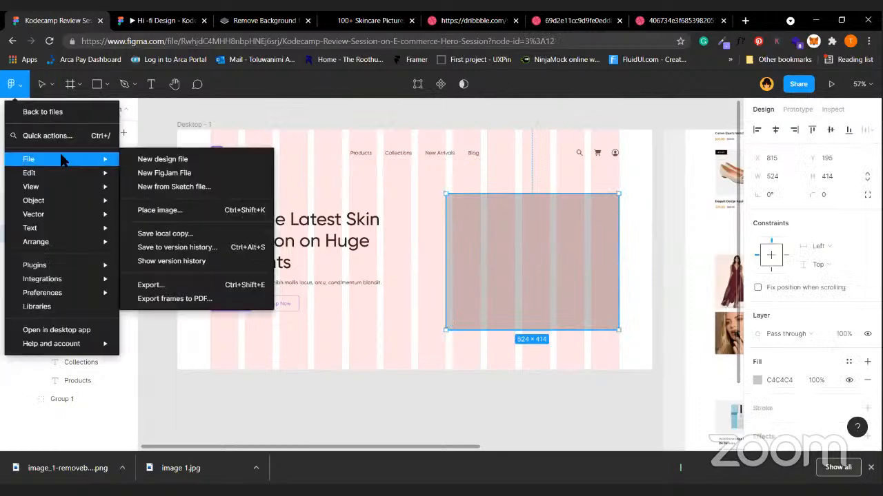
left_click(168, 211)
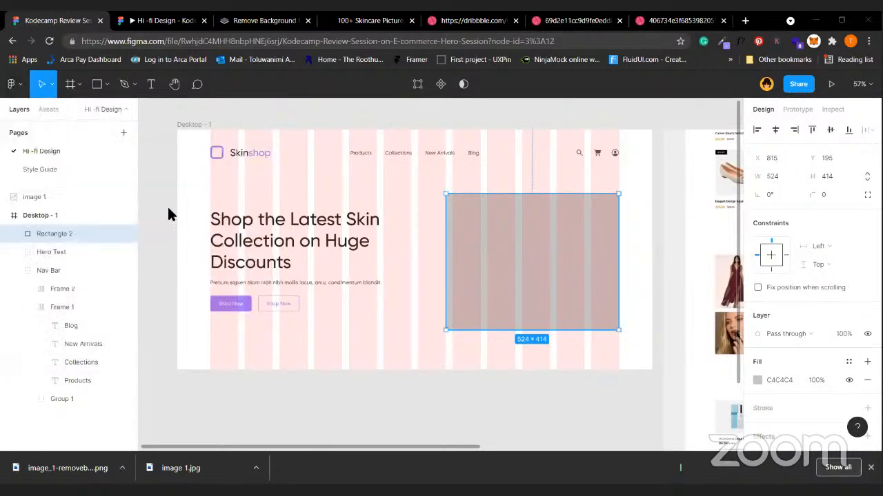
scroll(66, 147, "up", 1)
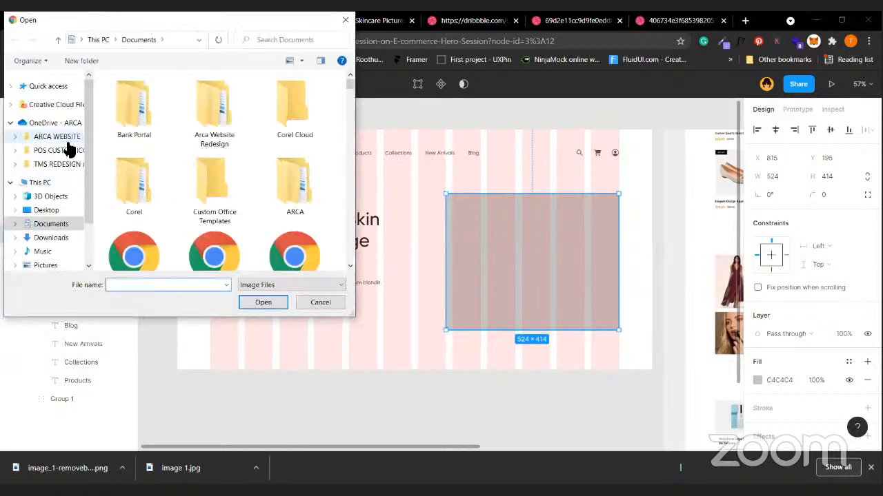
left_click(53, 88)
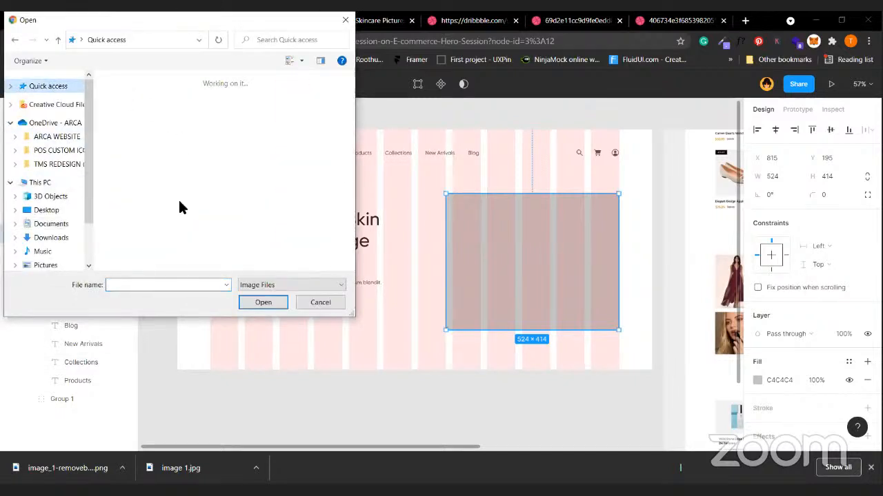
scroll(178, 207, "down", 5)
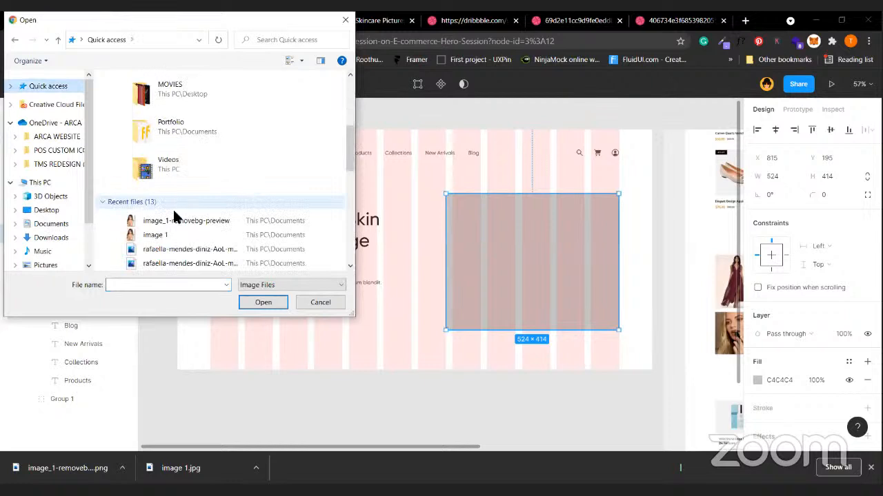
left_click(178, 228)
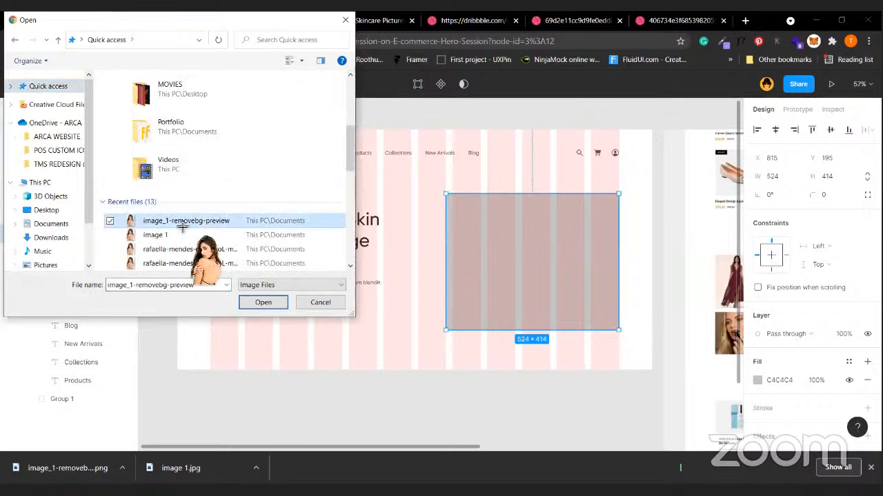
double_click(176, 221)
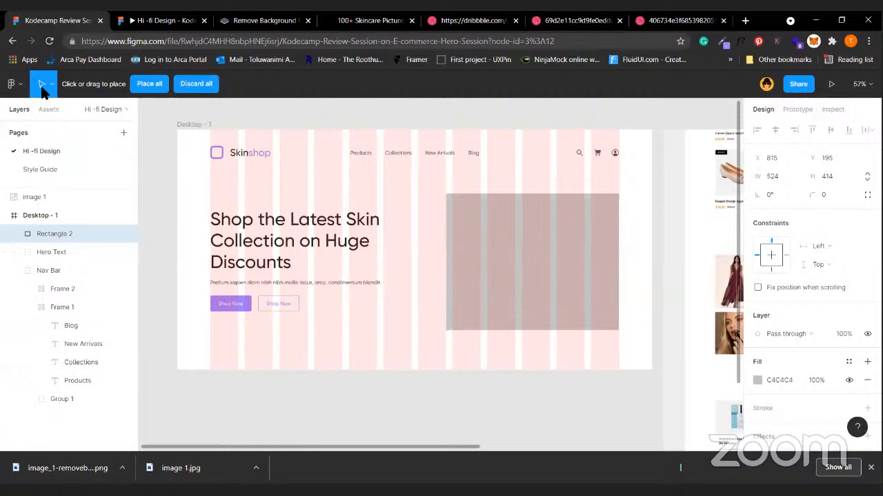
left_click(197, 84)
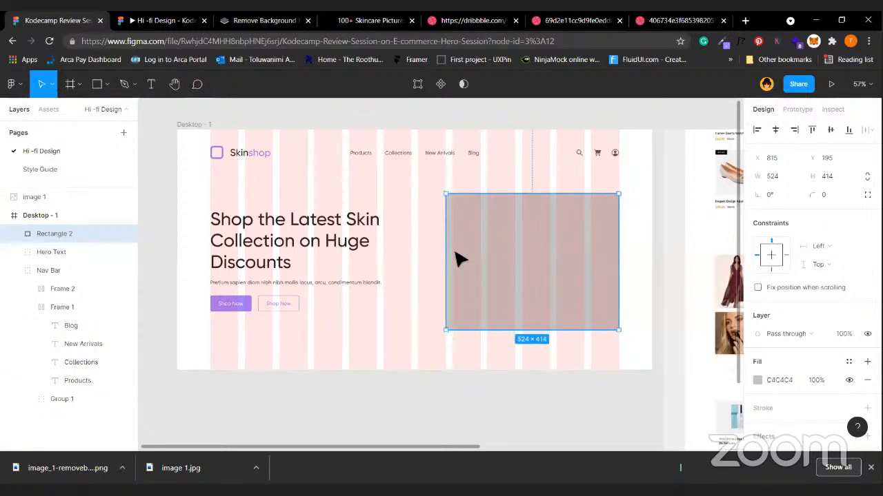
left_click(511, 411)
left_click(547, 246)
Place image_1-removebg-preview into the grey placeholder rectangle as its fill.
left_click(14, 85)
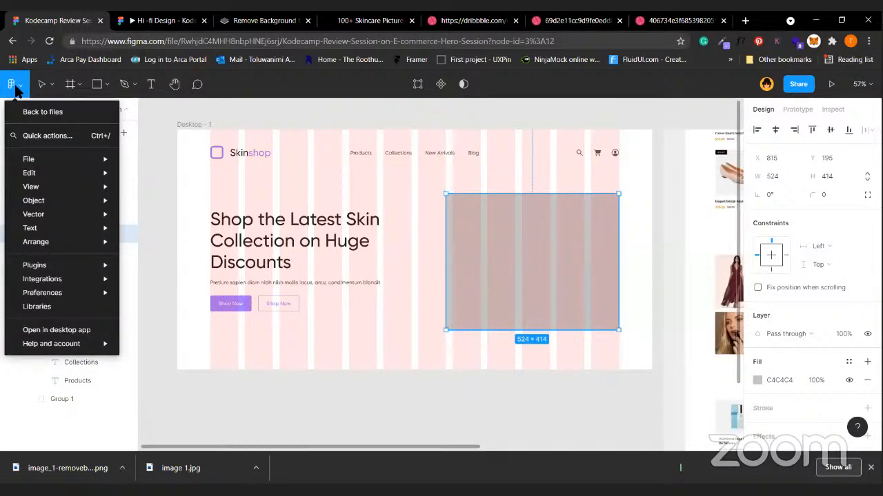
mouse_move(65, 161)
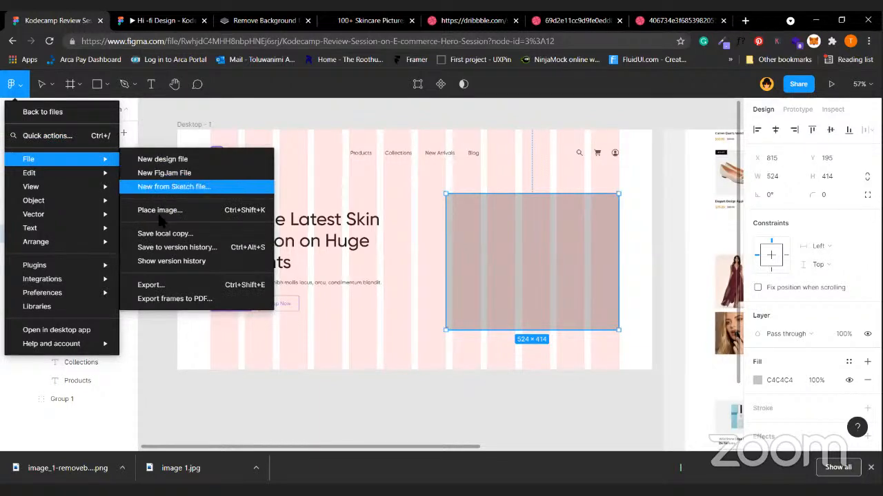
left_click(251, 209)
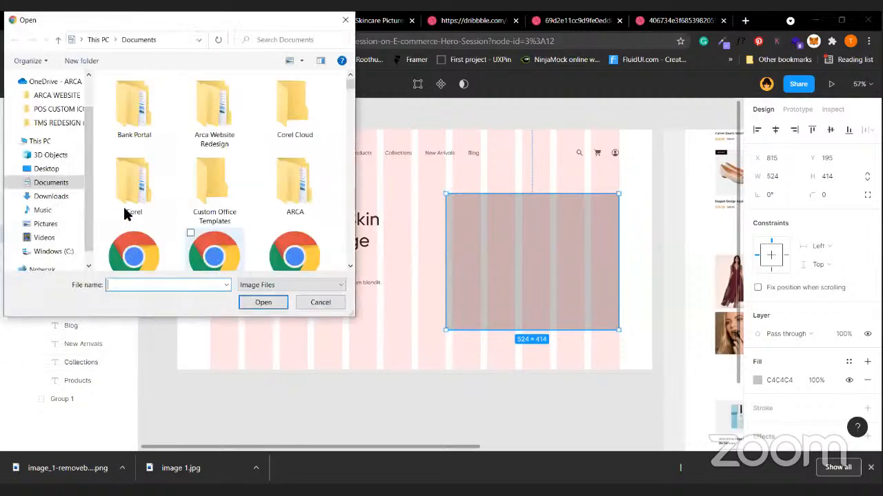
scroll(42, 131, "up", 2)
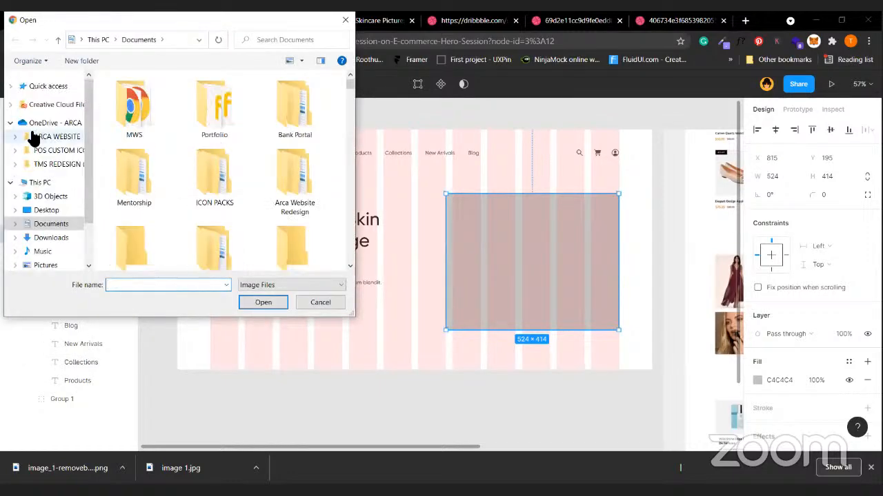
left_click(48, 87)
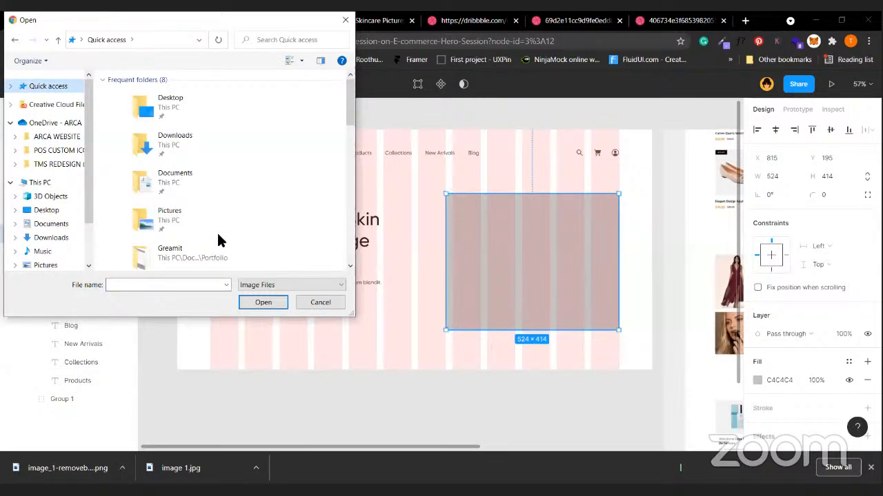
scroll(218, 233, "down", 3)
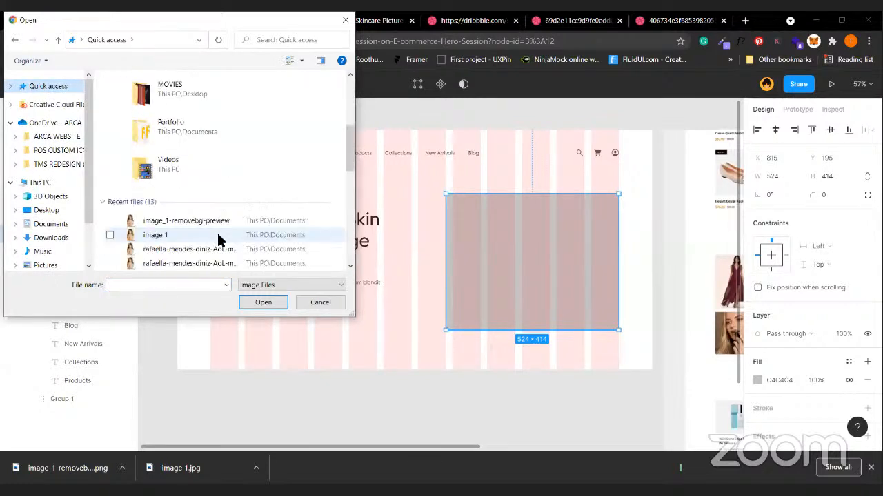
left_click(167, 222)
double_click(167, 222)
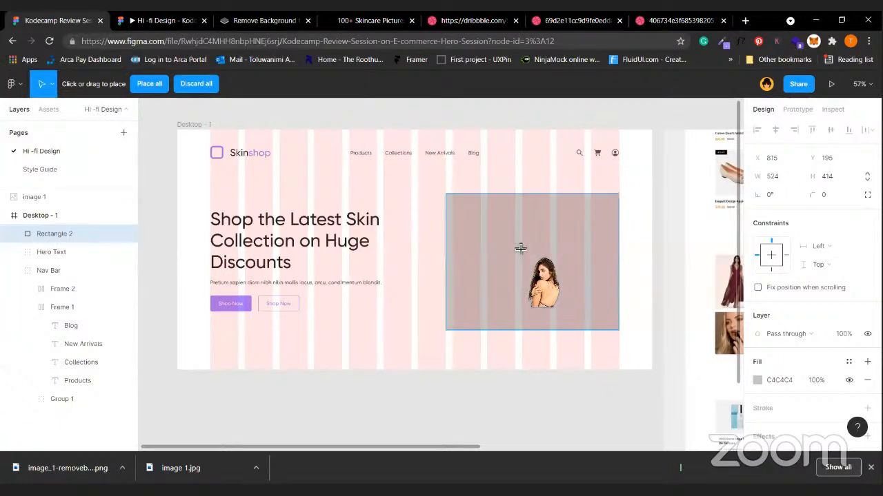
left_click(521, 250)
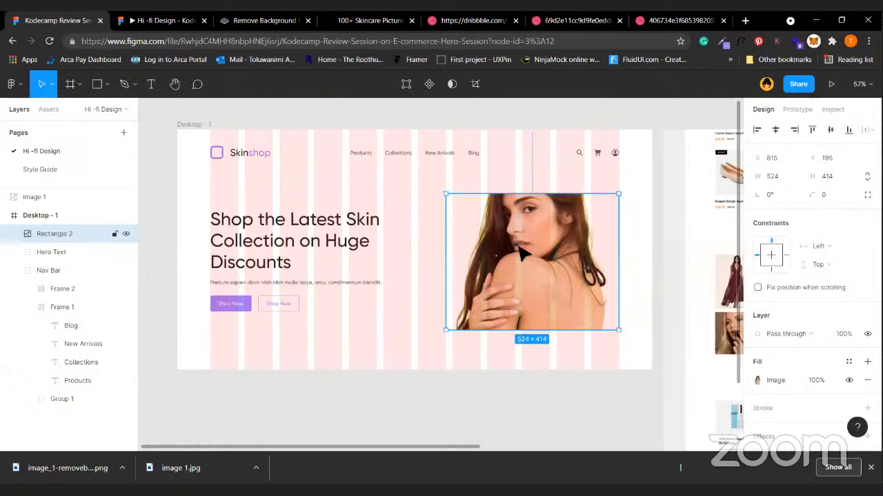
Hide the column layout grid of the Desktop - 1 frame.
key("Escape")
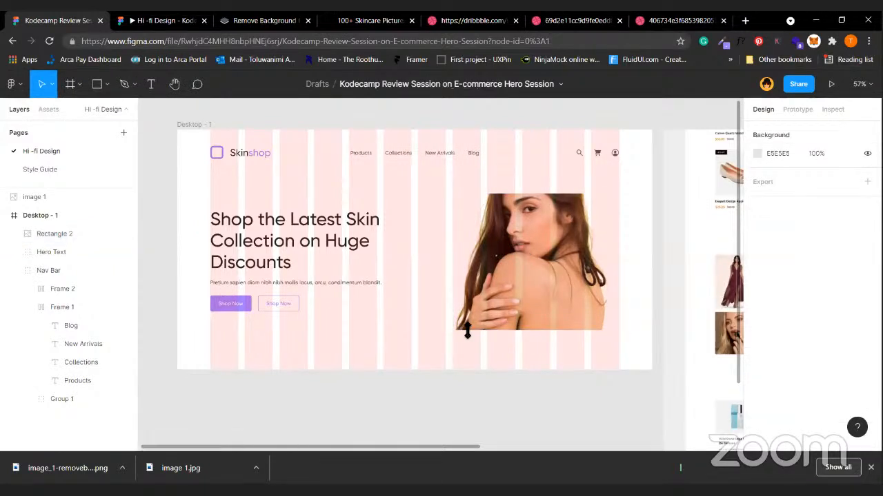
scroll(211, 239, "up", 1)
left_click(203, 147)
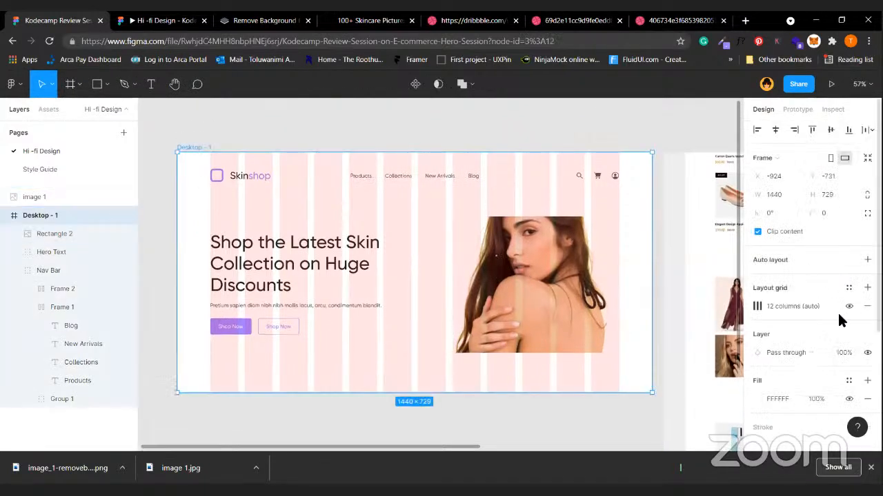
left_click(848, 307)
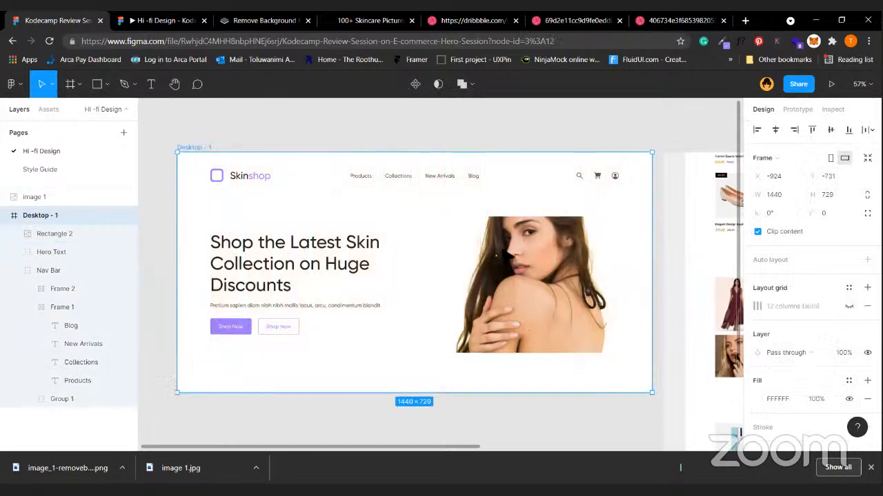
Resize the model photo to 632×695 at X 718, Y 123, running off the hero's bottom.
left_click(542, 231)
left_click_drag(543, 218, 533, 186)
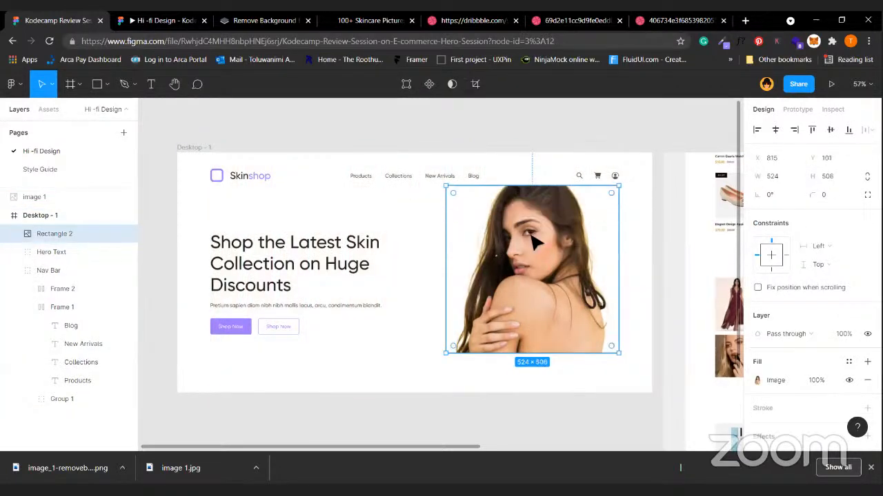
left_click_drag(621, 355, 654, 390)
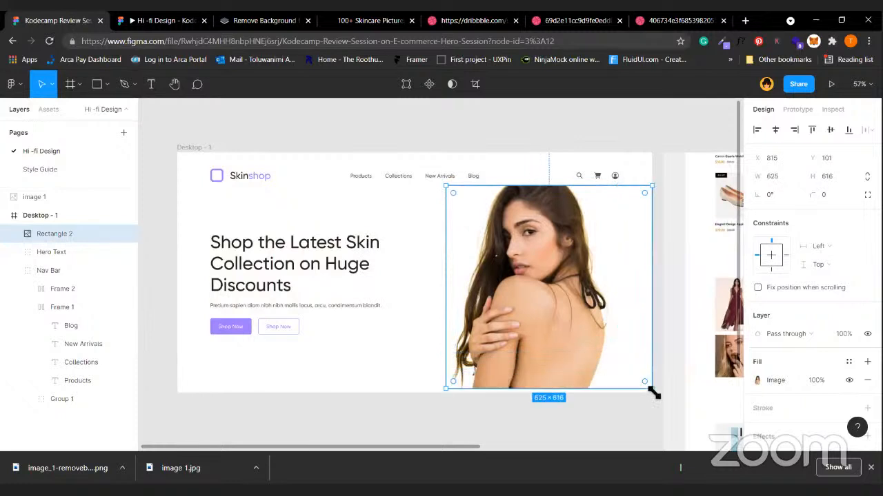
key("ctrl+z")
key("ctrl+z")
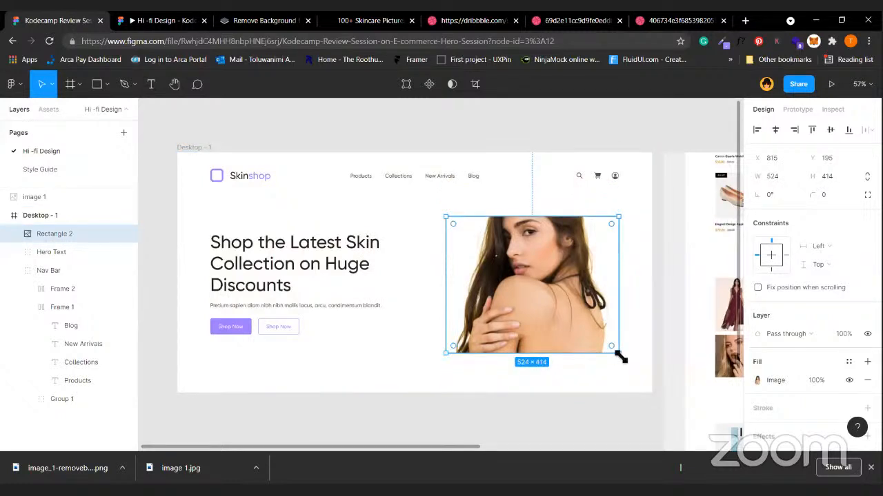
left_click_drag(617, 354, 624, 358)
left_click_drag(577, 334, 552, 342)
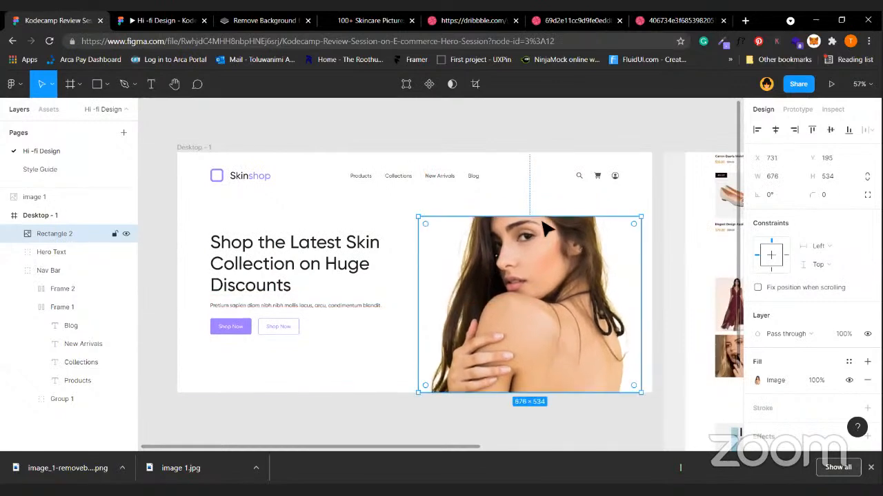
left_click_drag(546, 221, 497, 149)
left_click_drag(520, 256, 522, 279)
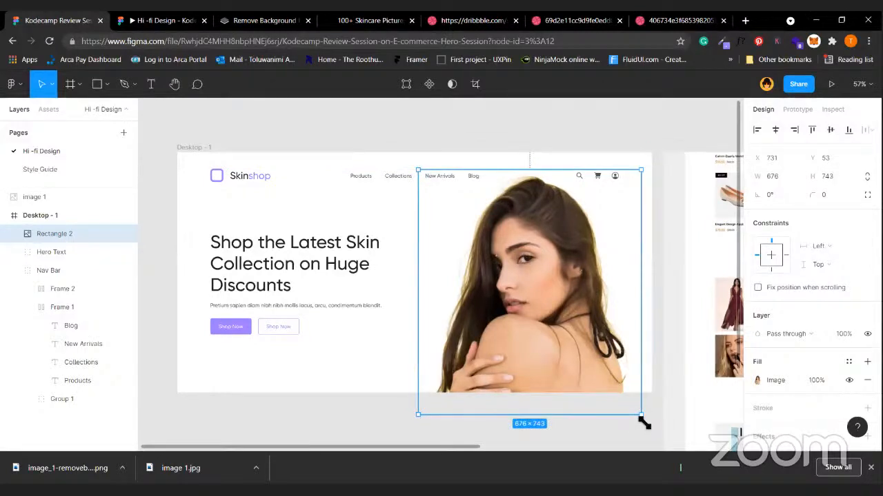
left_click_drag(641, 417, 621, 402)
left_click_drag(566, 360, 590, 390)
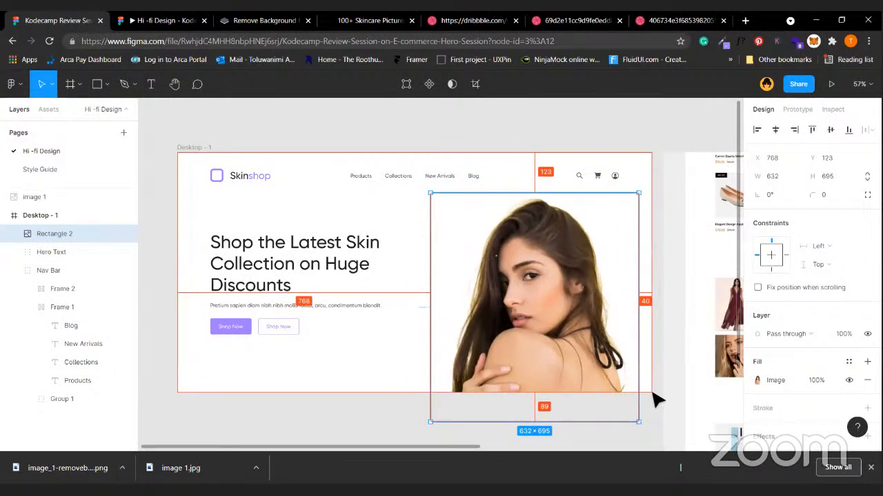
key("shift+Right")
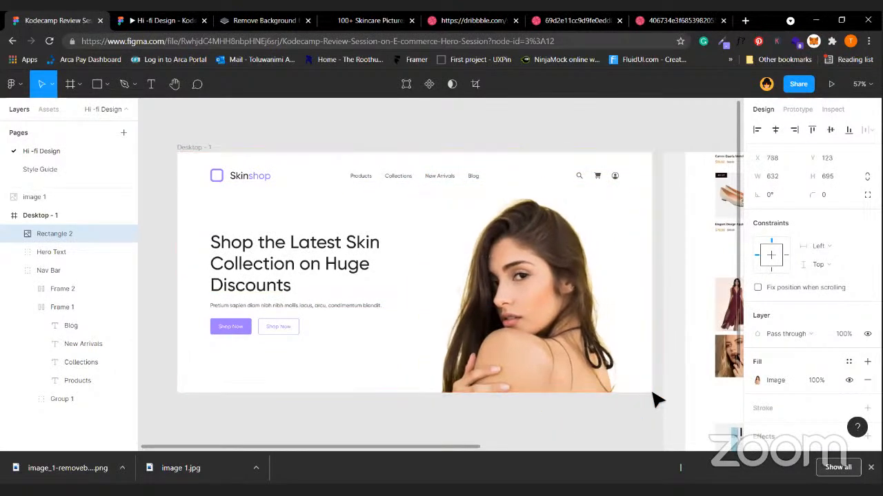
key("shift+Right")
key("shift+Left")
key("shift+Left")
key("shift+Left")
key("shift+Left")
key("shift+Left")
key("shift+Left")
key("shift+Left")
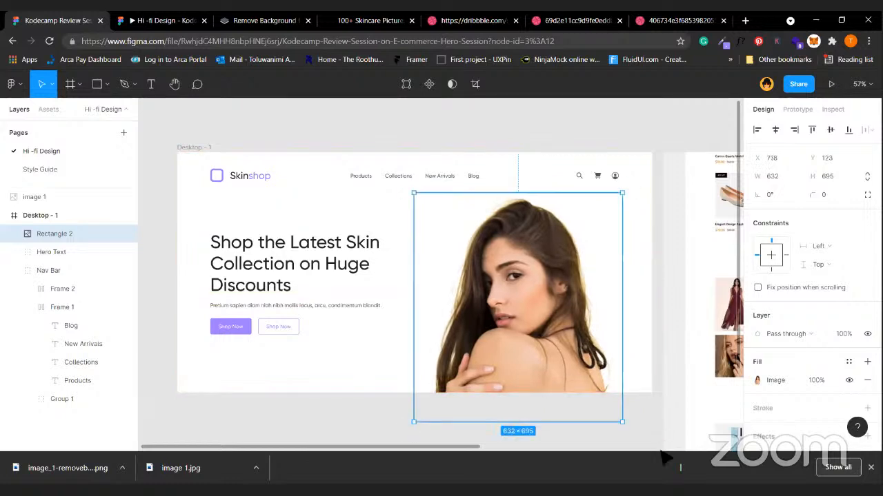
Nudge the Hero Text block up to Y 220, checking its spacing from the nav bar.
left_click(647, 372)
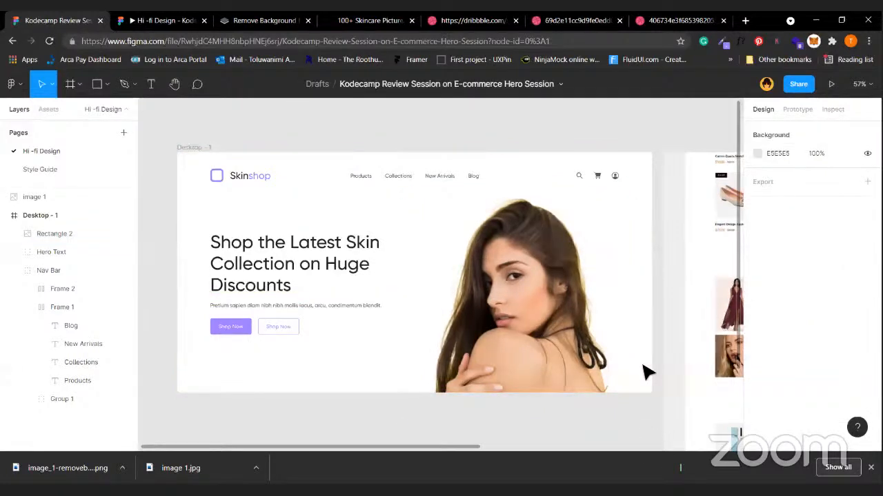
scroll(544, 207, "up", 3)
left_click(613, 274)
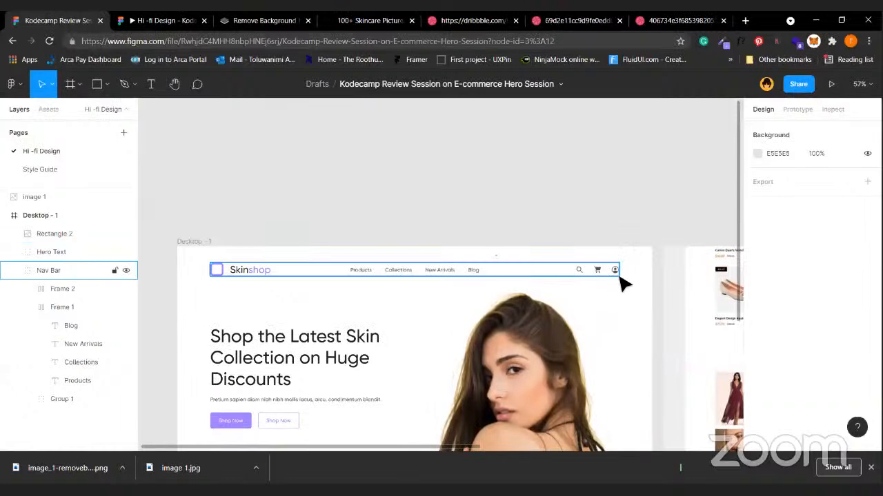
left_click(619, 275)
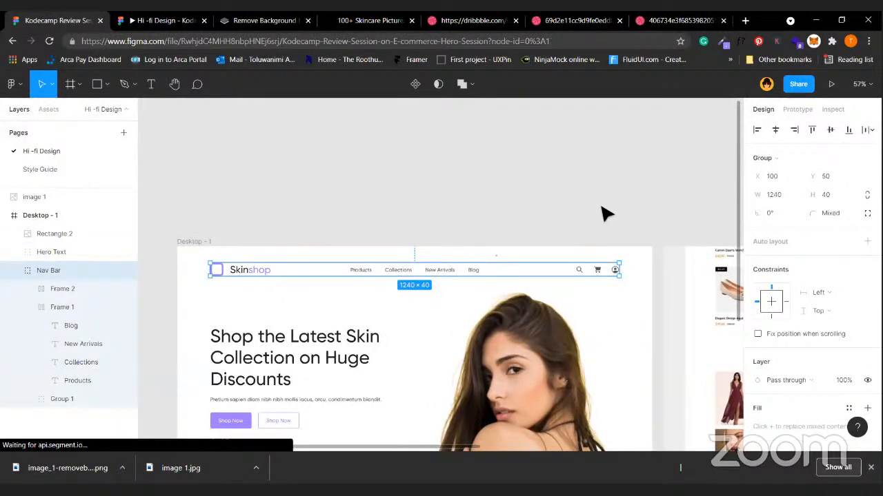
left_click(607, 213)
scroll(585, 264, "down", 2)
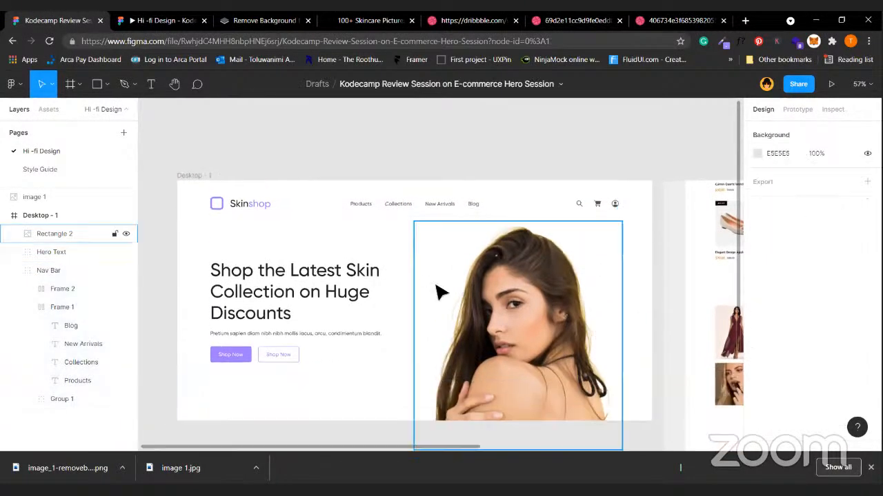
left_click(421, 207)
left_click(310, 303)
key("alt")
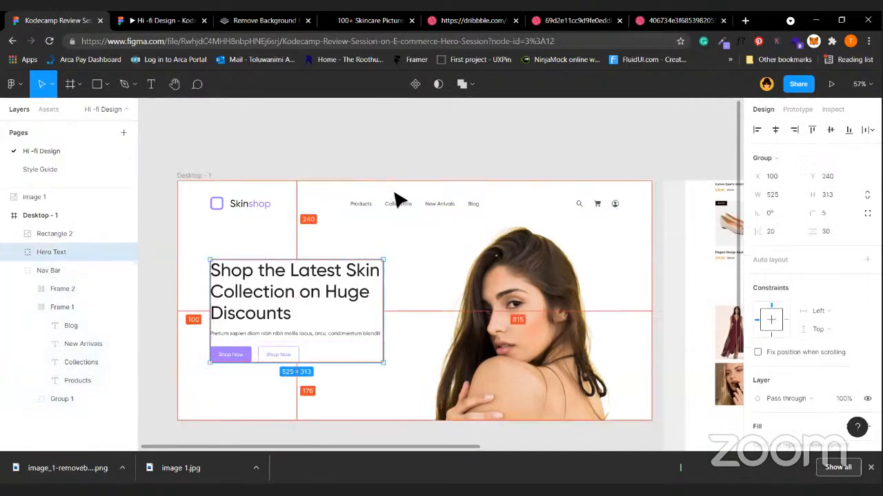
key("shift+Up")
key("shift+Up")
key("alt")
Shift the model photo left to X 708, 83 px from the Hero Text group.
left_click(493, 323, "shift")
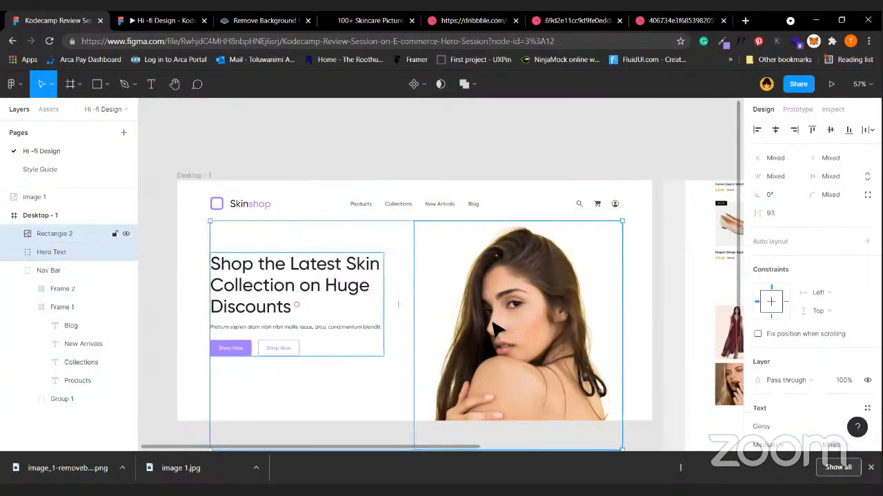
left_click(648, 272)
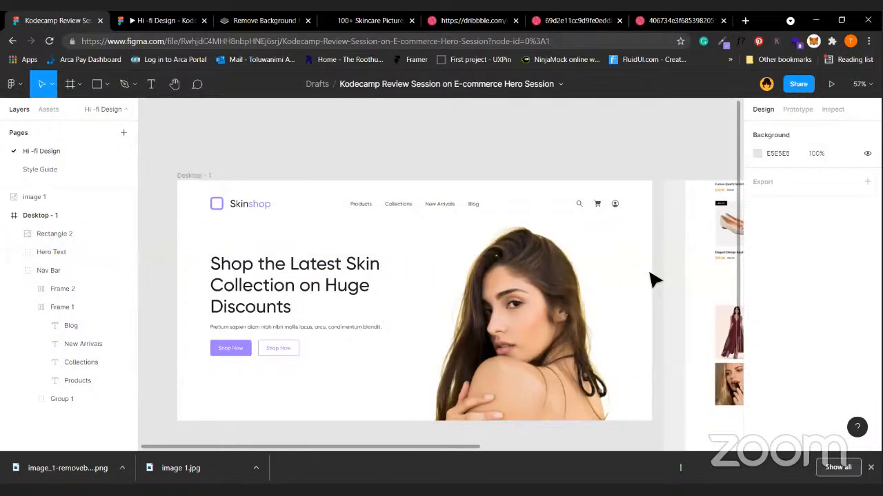
left_click(571, 326)
key("alt")
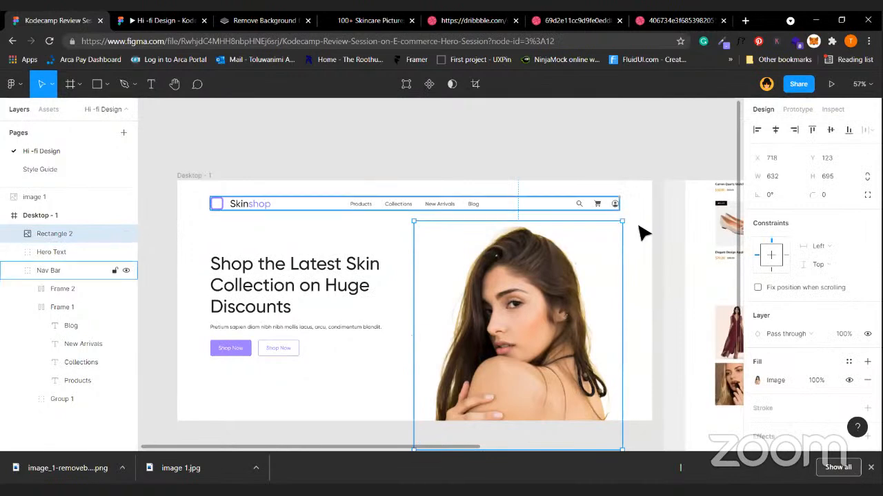
left_click(613, 203)
left_click(351, 295)
key("alt")
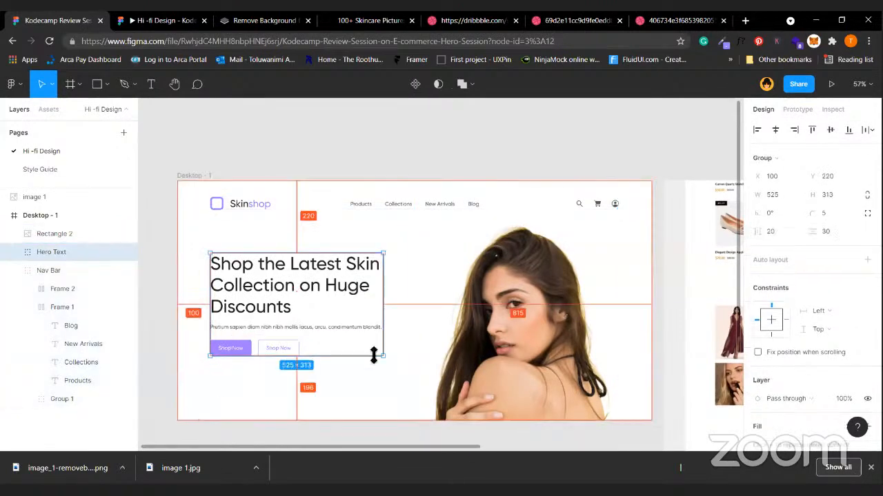
left_click(438, 364, "shift")
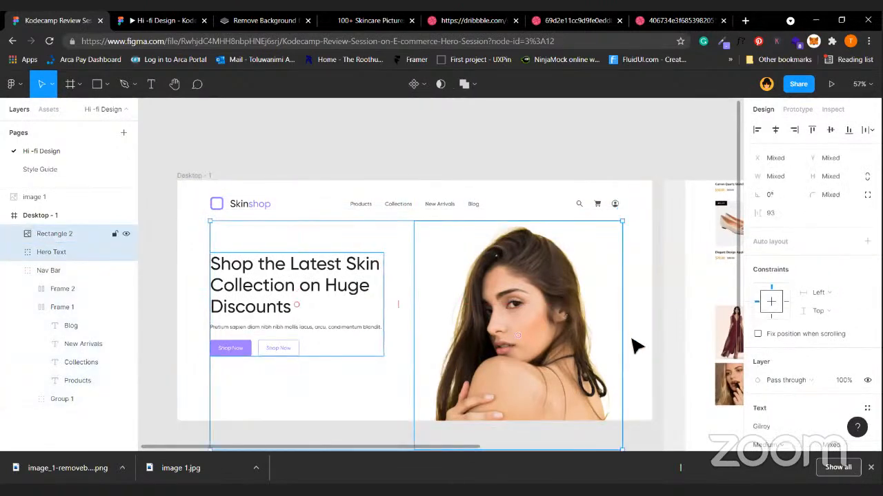
left_click(610, 335)
key("alt")
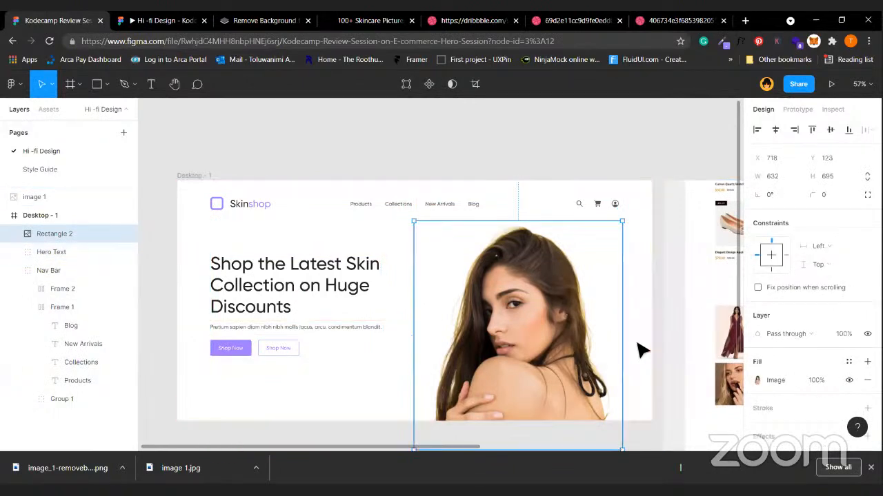
key("shift+Left")
left_click(349, 307, "shift")
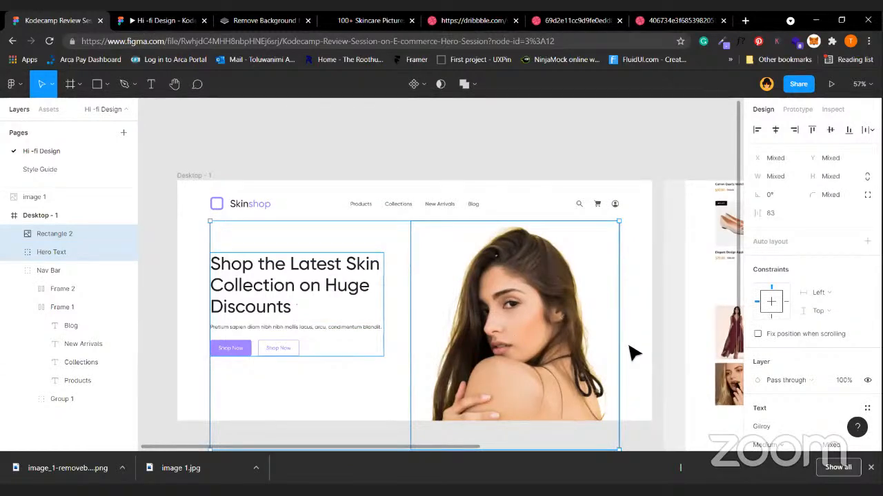
Delete the reference screenshot image 1 from the canvas.
left_click(633, 353)
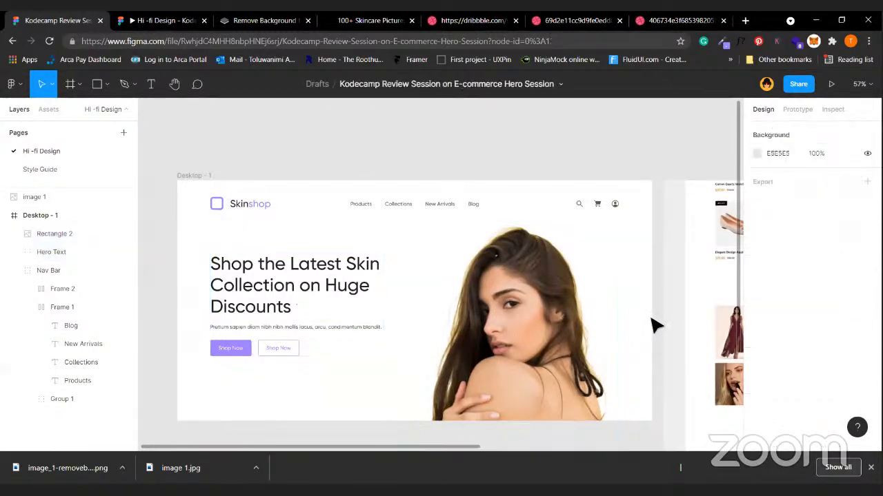
scroll(655, 325, "down", 5)
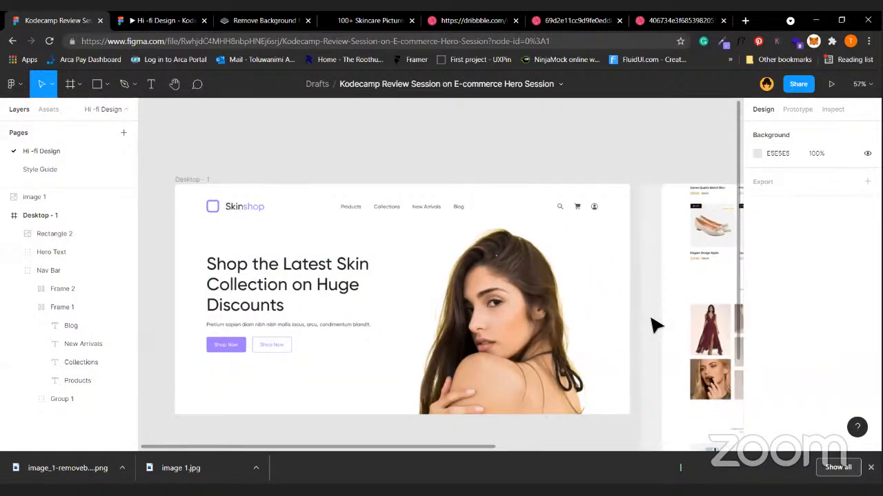
left_click(642, 278)
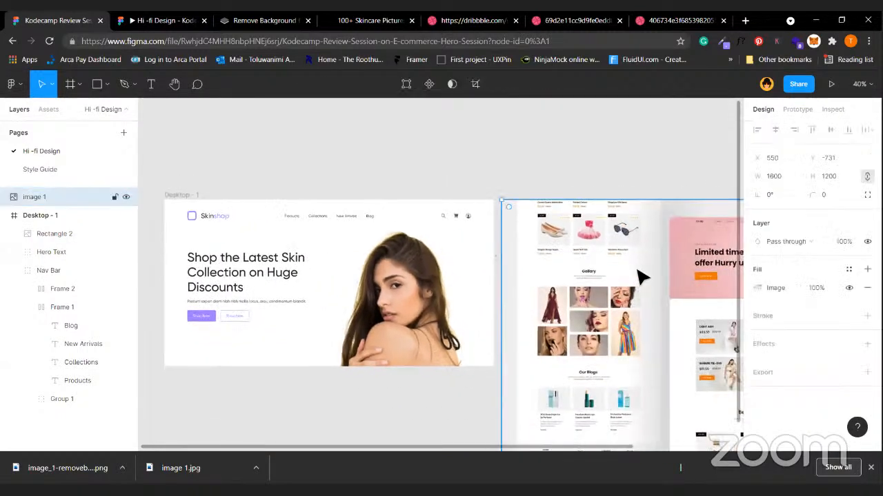
key("Delete")
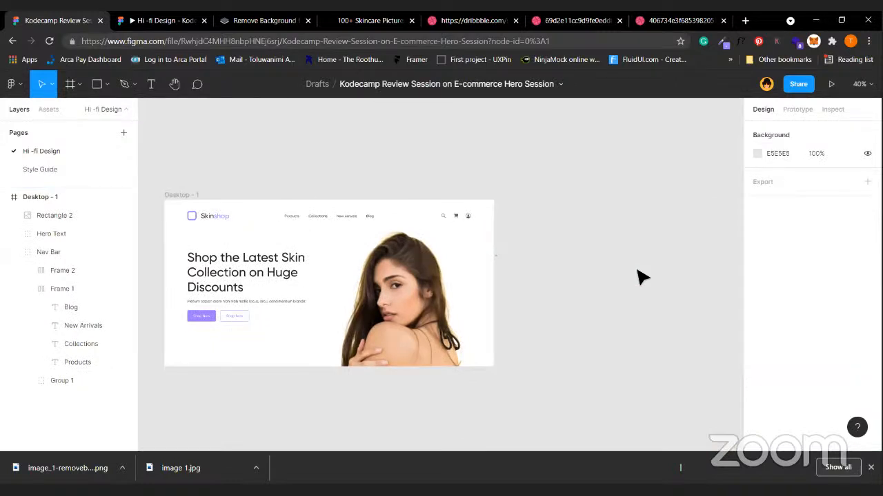
Paste a duplicate of the Desktop - 1 frame as Desktop - 2.
left_click(194, 200)
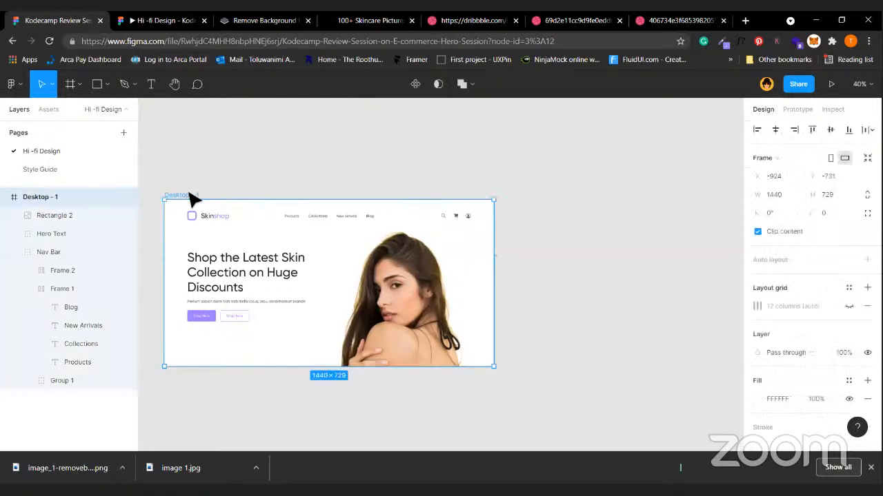
key("ctrl+v")
scroll(368, 270, "right", 5)
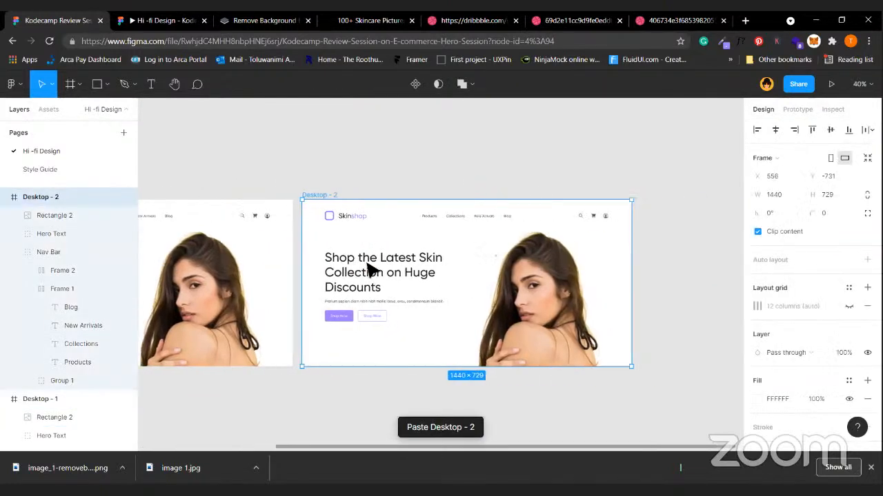
Delete the hero text and portrait from Desktop - 2, leaving only the Nav Bar.
left_click(376, 279)
left_click(404, 360)
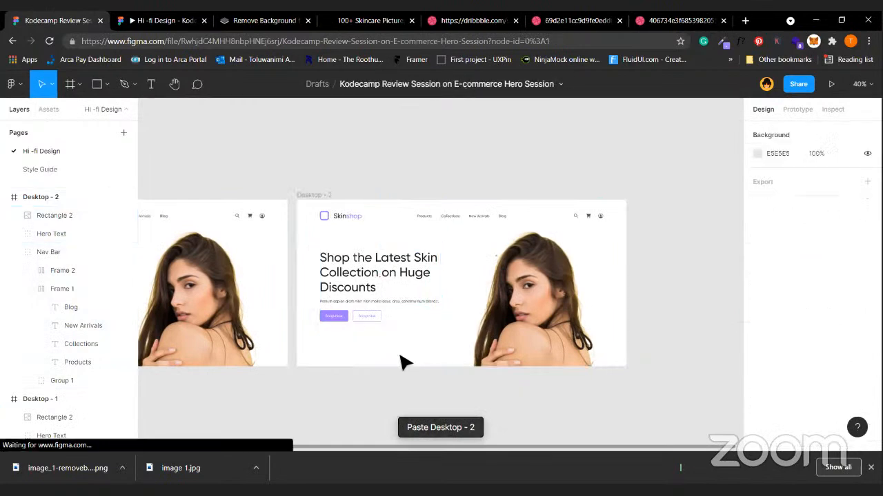
left_click(381, 300)
key("Delete")
left_click(555, 355)
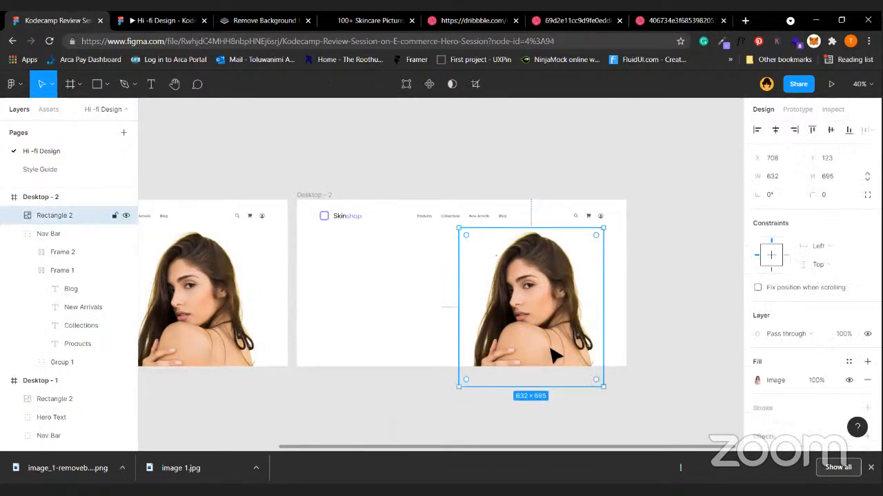
key("Delete")
left_click(307, 195)
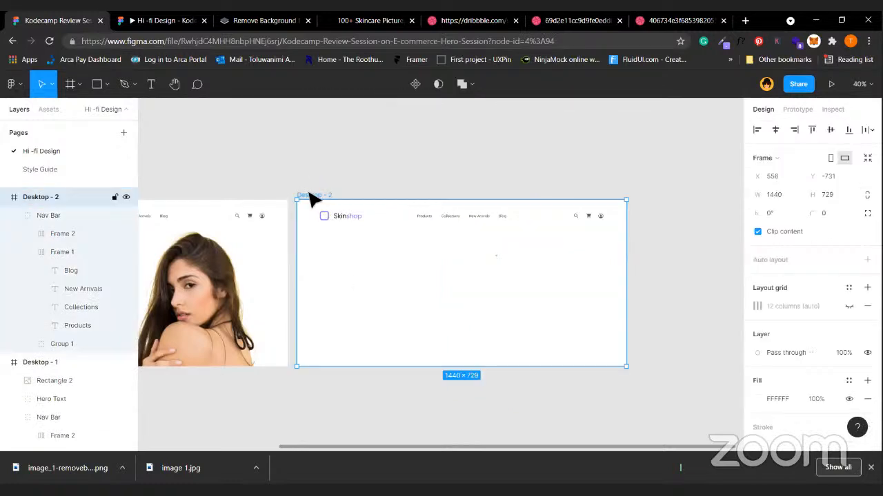
Draw a grey rectangle over Desktop - 2, send it to back, and stretch it to 1440 wide below the nav bar.
left_click(97, 84)
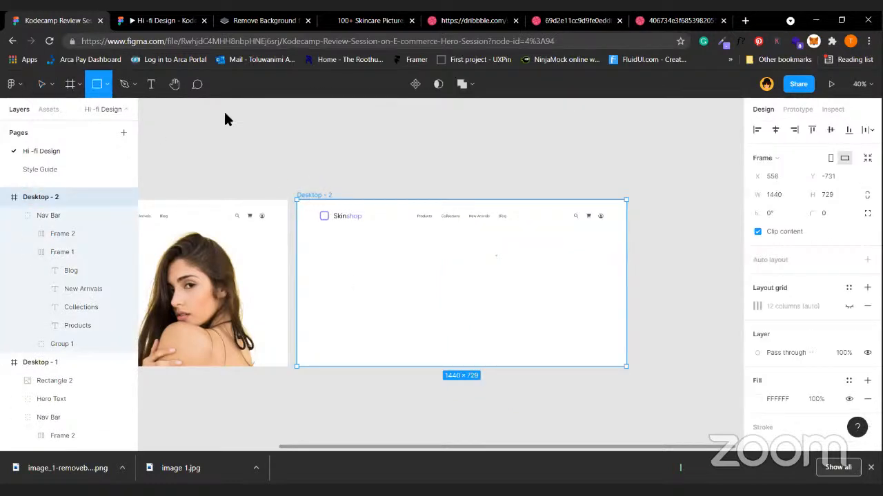
mouse_move(296, 200)
left_mouse_down()
mouse_move(542, 359)
mouse_move(589, 366)
mouse_move(624, 354)
left_mouse_up()
right_click(494, 323)
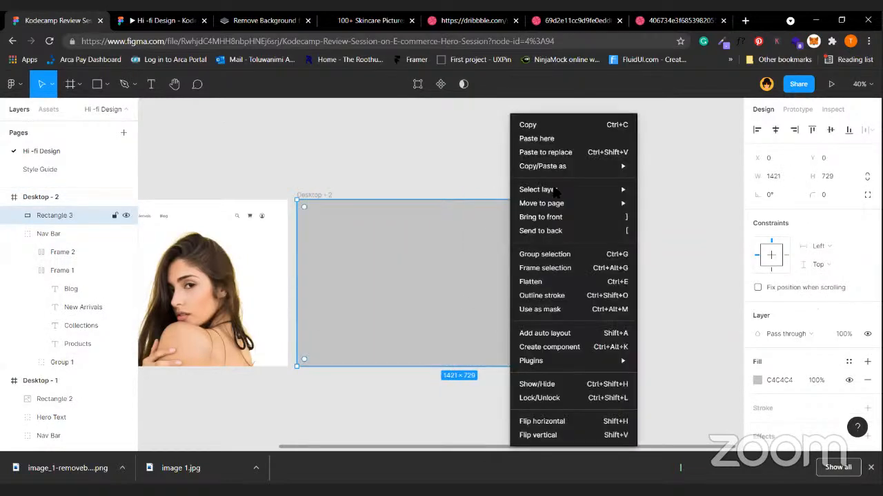
left_click(564, 233)
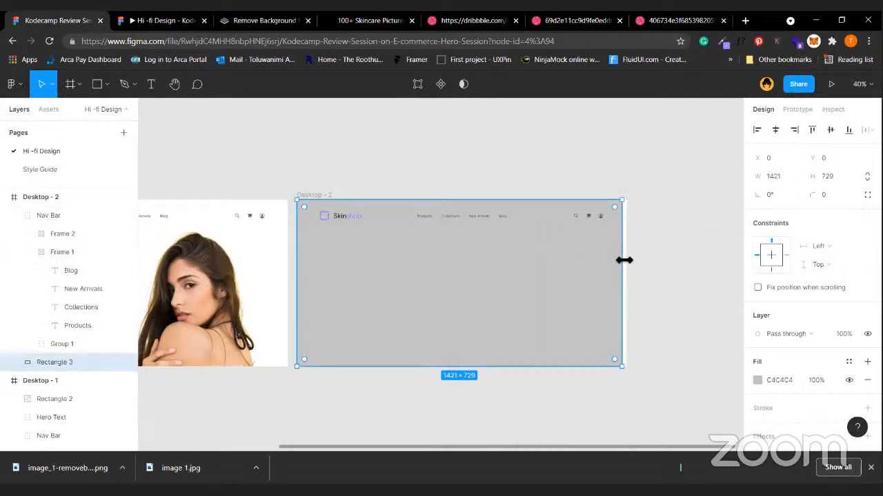
left_click_drag(623, 259, 626, 260)
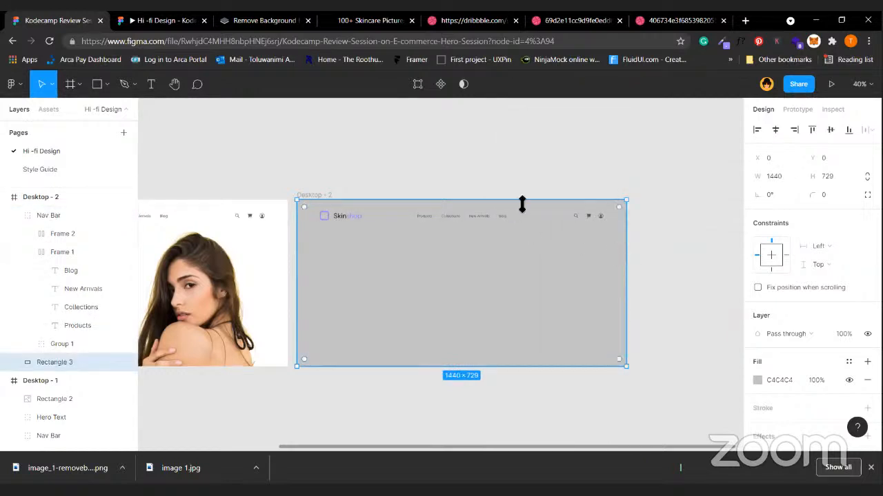
left_click_drag(522, 205, 522, 240)
left_click(466, 215)
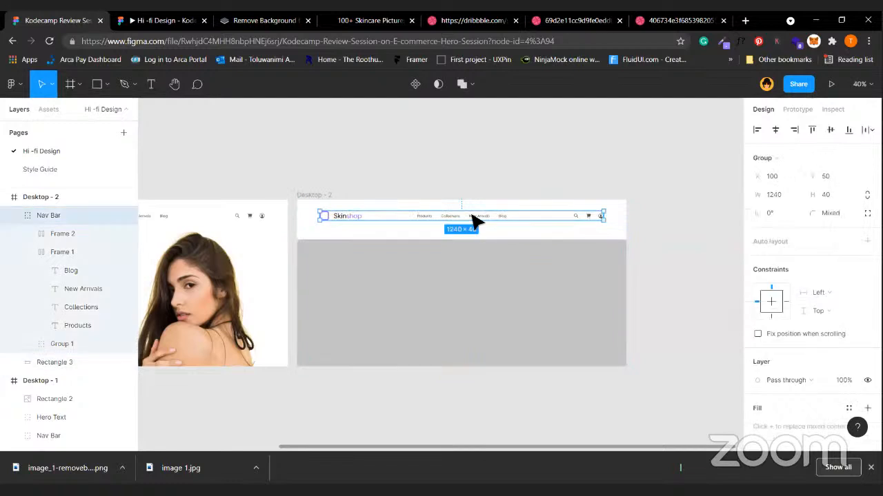
left_click(403, 254)
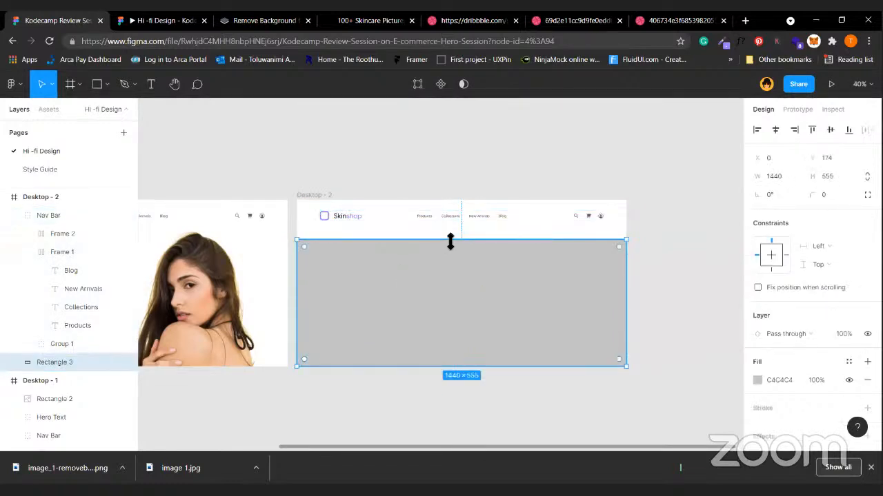
left_click(475, 228)
left_click(420, 187)
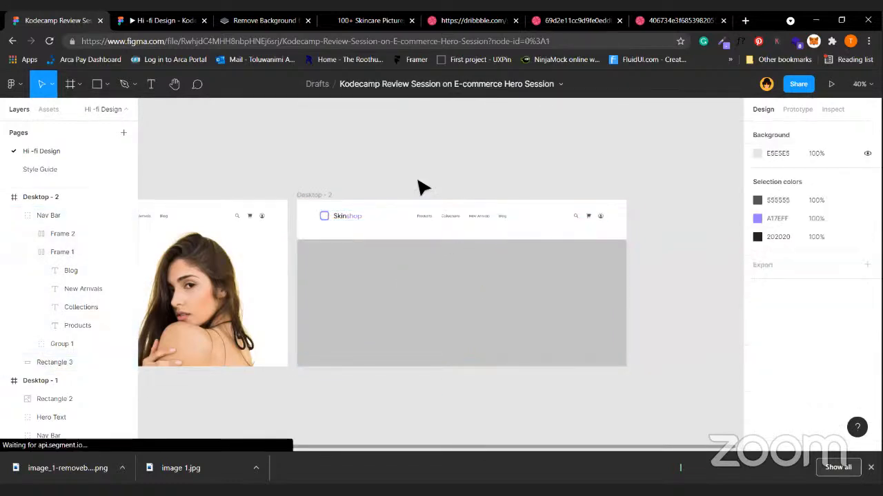
Draw a strip across the top of Desktop - 2, send it behind the nav bar, and fill it FFFFFF.
key("r")
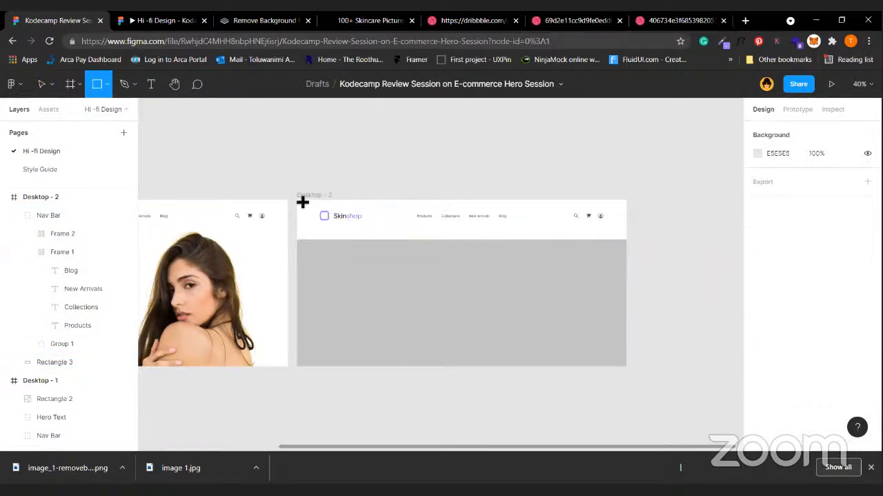
mouse_move(297, 200)
left_mouse_down()
mouse_move(493, 230)
mouse_move(640, 226)
mouse_move(626, 227)
left_mouse_up()
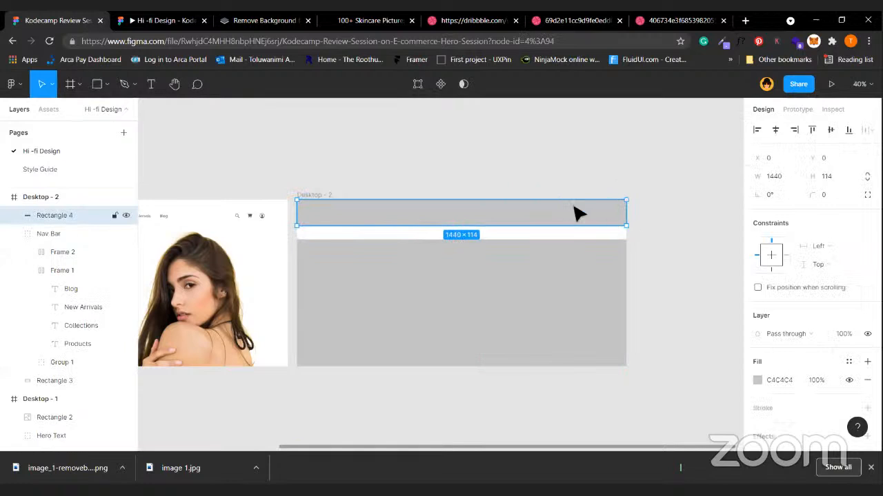
right_click(572, 206)
mouse_move(573, 204)
left_click(619, 231)
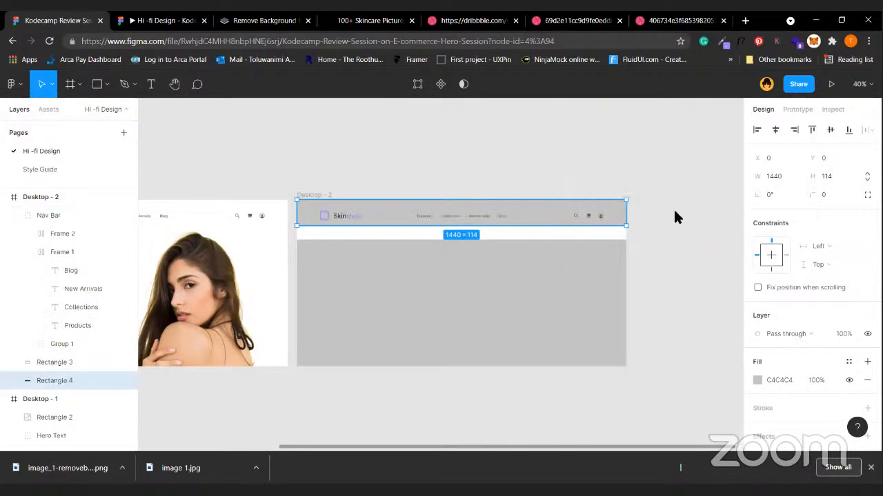
scroll(800, 330, "down", 1)
left_click(779, 324)
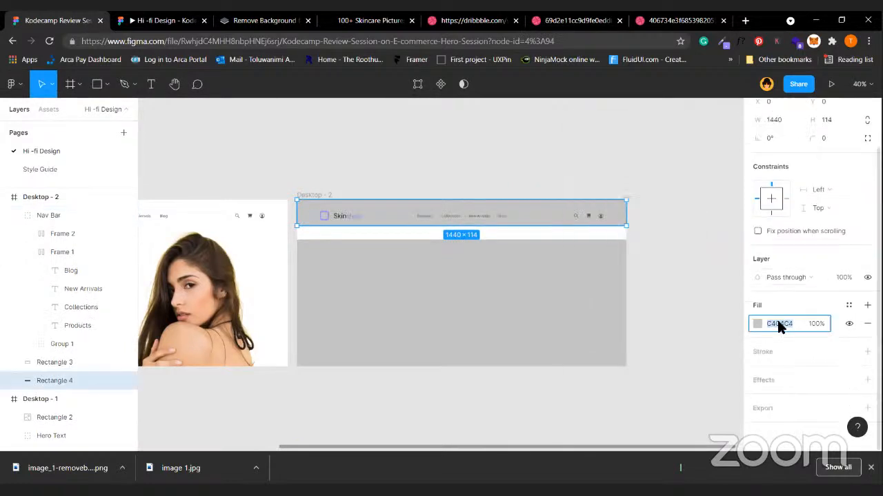
type("ffffff")
key("Return")
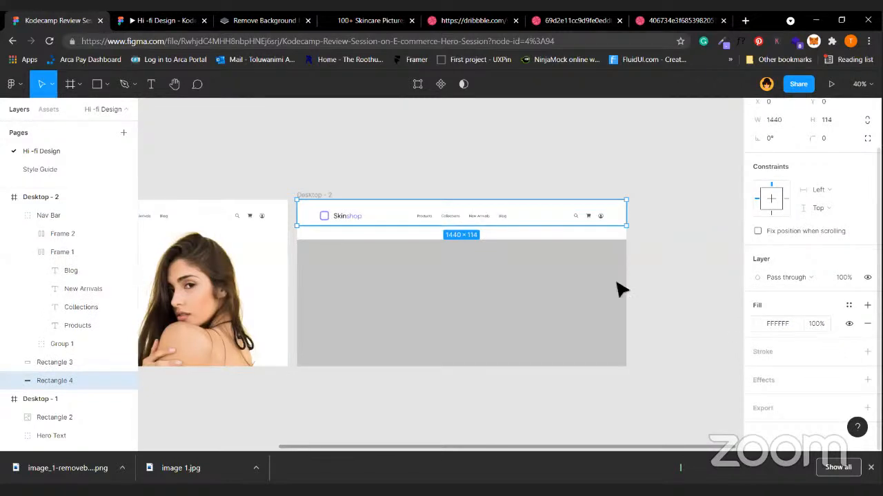
Nudge the Nav Bar up to centre it on the strip and set the strip's height to 110.
left_click(491, 215)
key("alt")
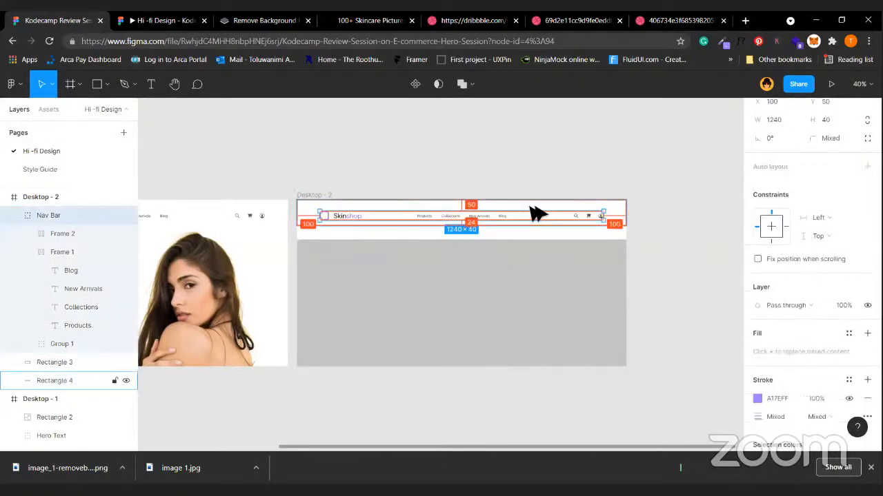
key("shift+Up")
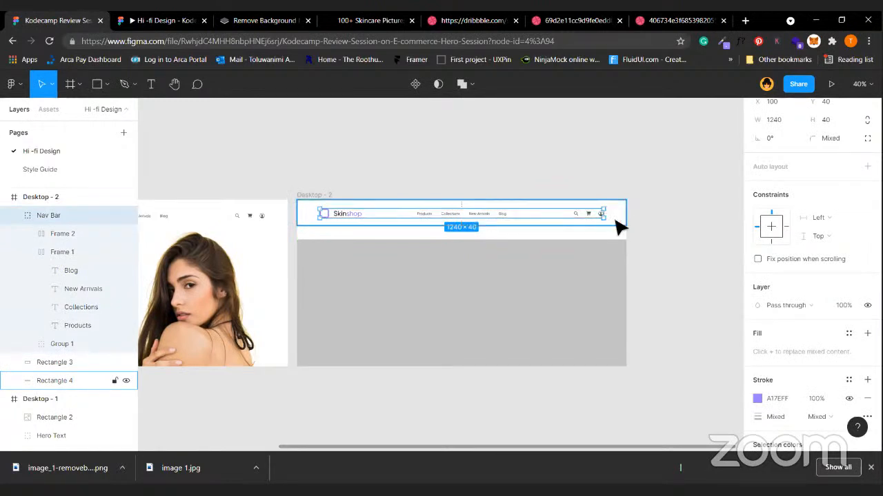
key("Up")
key("Up")
key("Up")
key("Up")
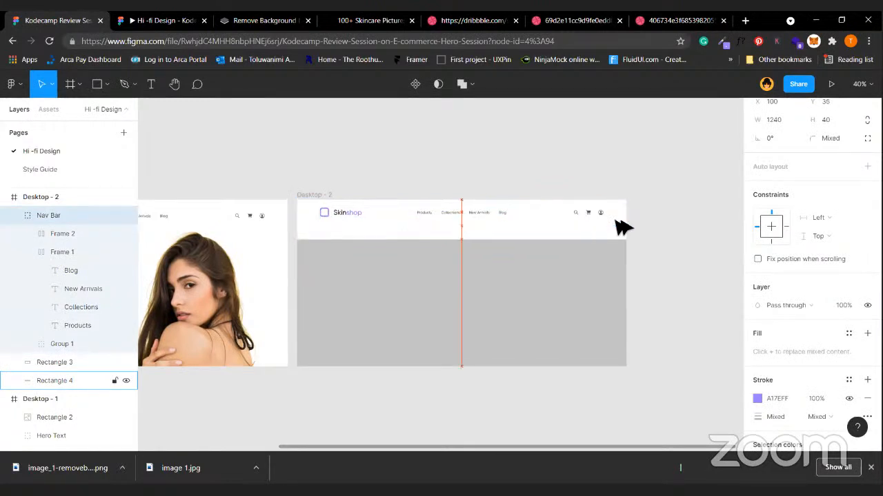
left_click(618, 226)
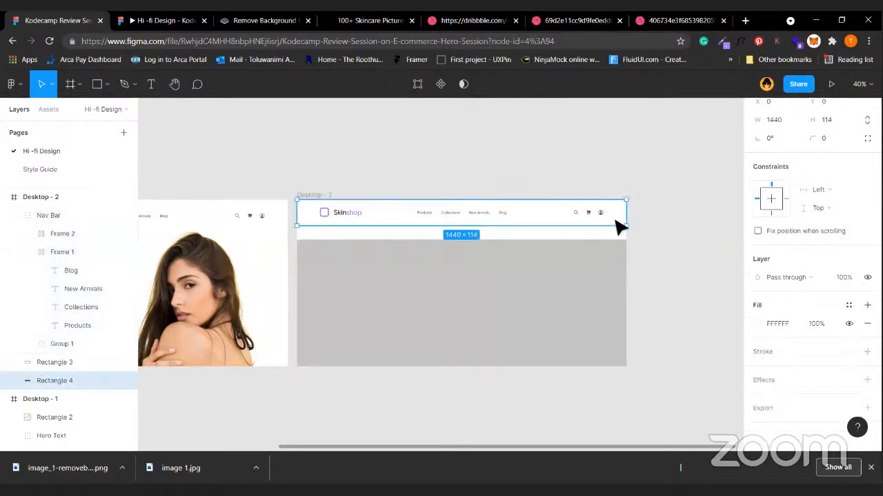
scroll(754, 190, "up", 3)
left_click(838, 178)
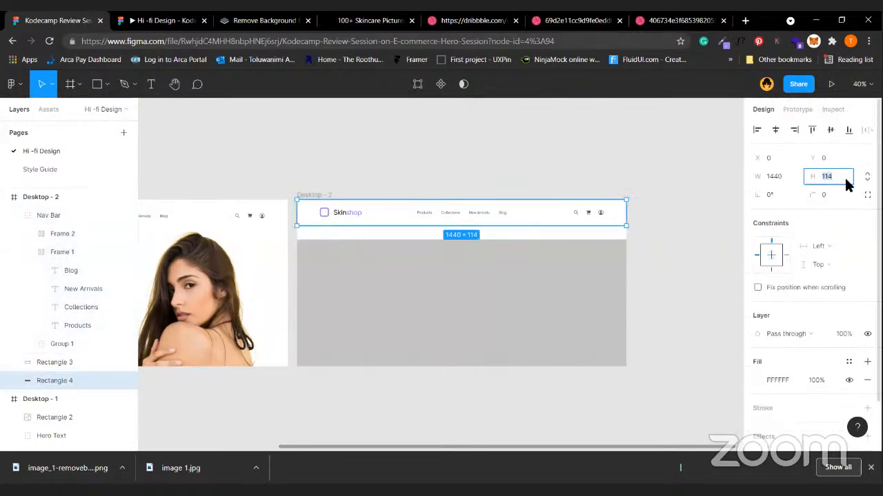
key("Return")
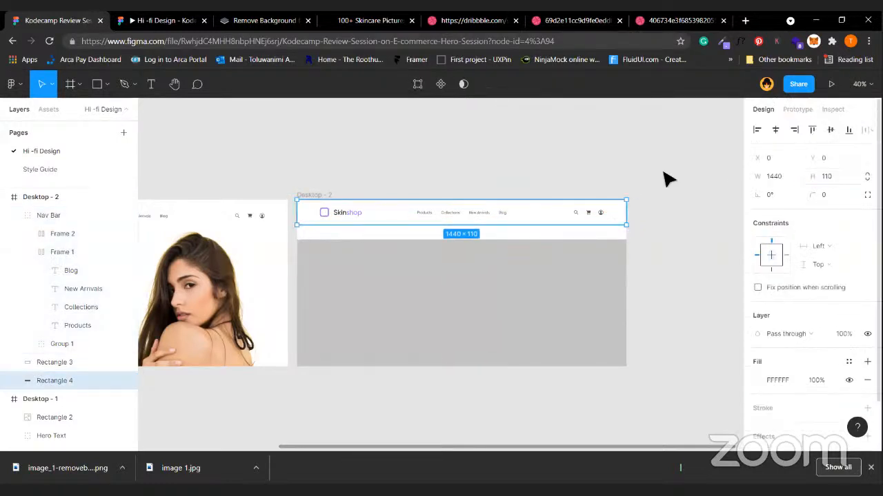
Group the white strip with the Nav Bar (Ctrl+G) and extend the grey 1440×619 rectangle up to it.
left_click(496, 216, "shift")
key("ctrl+g")
left_click(485, 247)
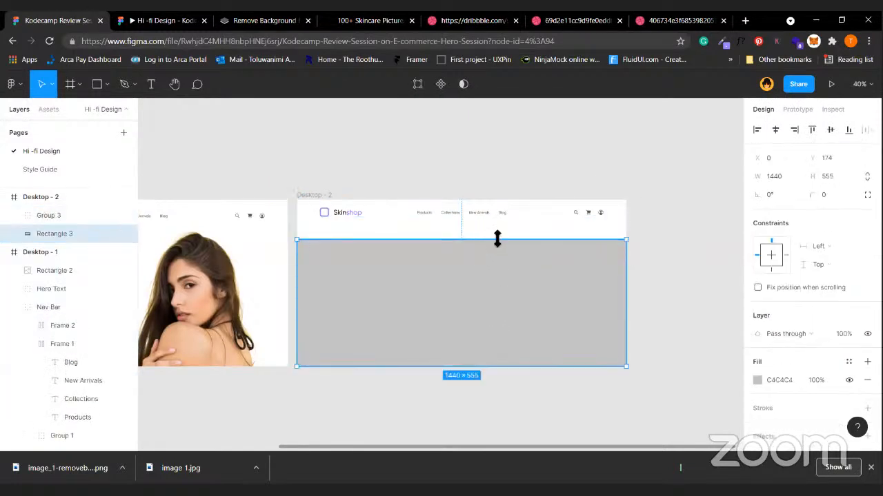
left_click_drag(498, 238, 498, 225)
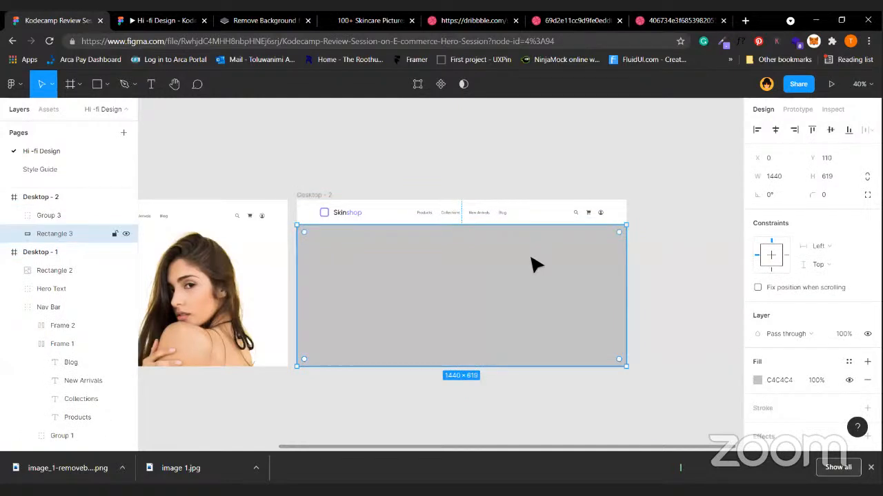
left_click(14, 83)
Place image 1 from disk into the grey rectangle as the full-width photo background.
mouse_move(69, 160)
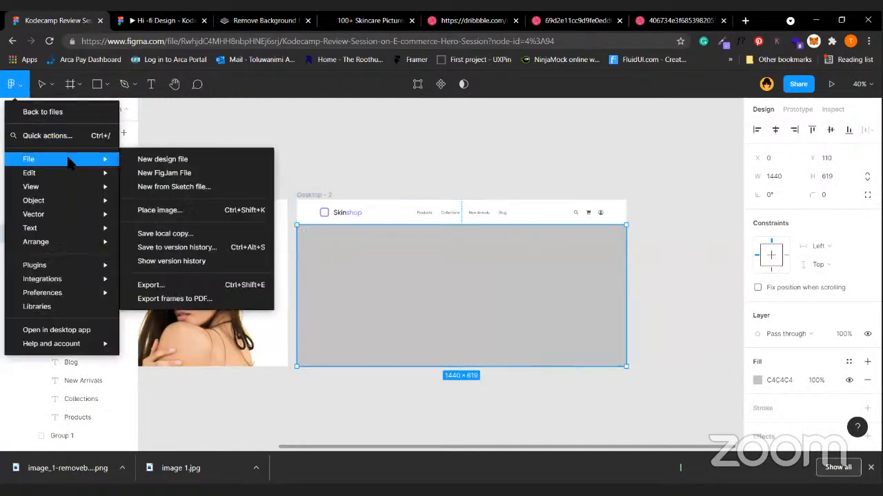
left_click(167, 215)
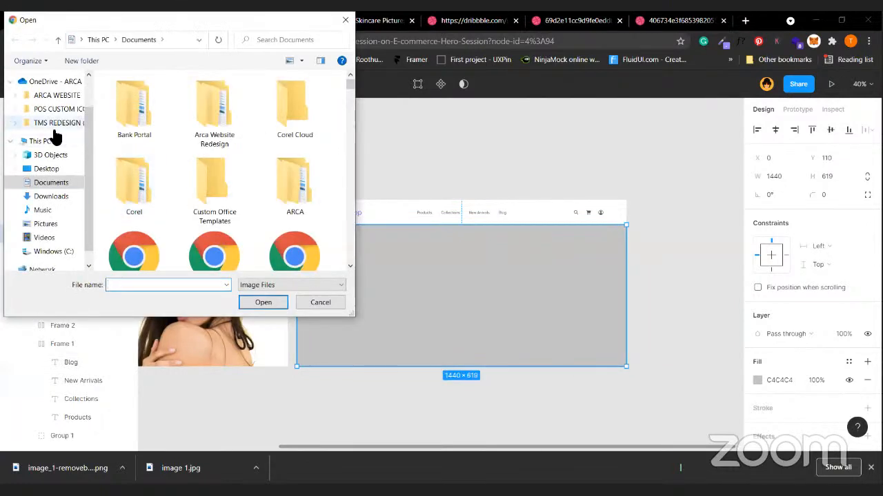
scroll(55, 134, "up", 1)
left_click(43, 86)
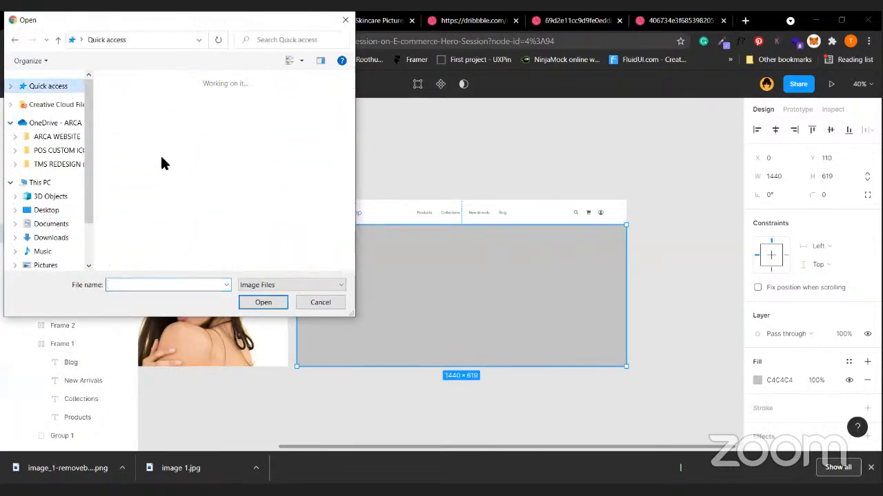
scroll(202, 189, "down", 2)
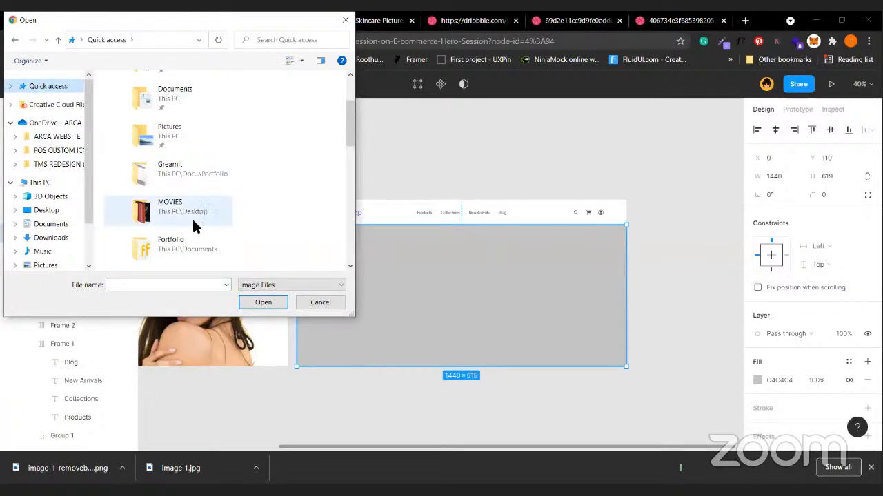
scroll(192, 212, "down", 2)
left_click(207, 240)
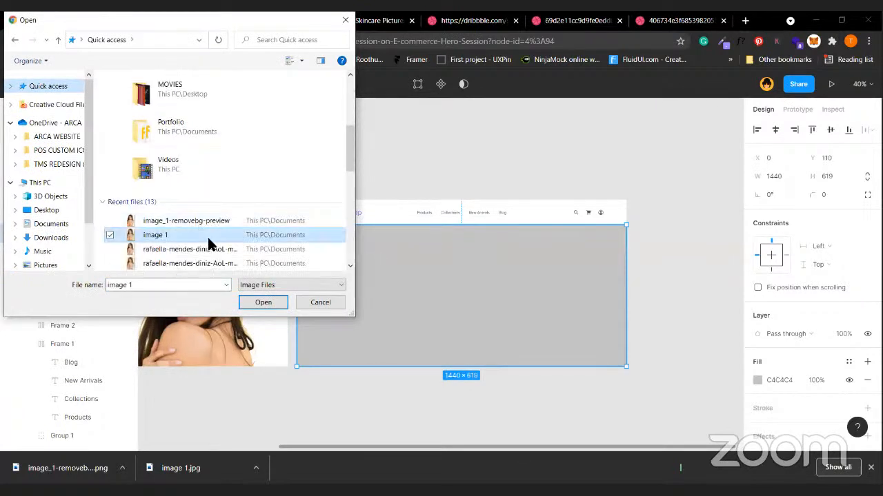
double_click(215, 234)
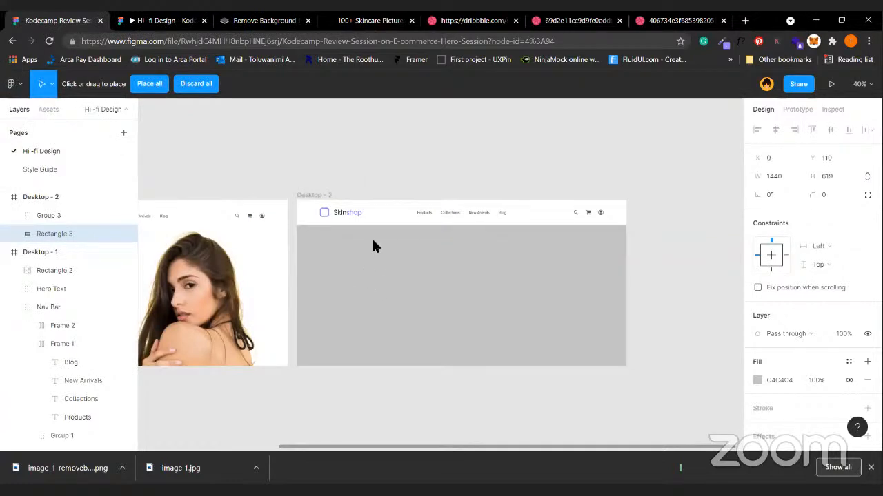
scroll(413, 305, "down", 3)
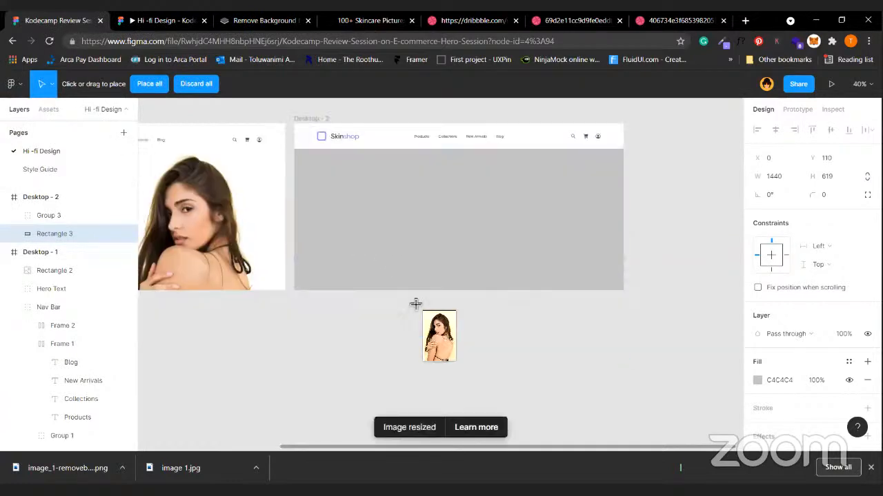
left_click(442, 241)
Alt-drag a copy of the Hero Text headline group onto the photo in Desktop - 2.
scroll(611, 233, "up", 3)
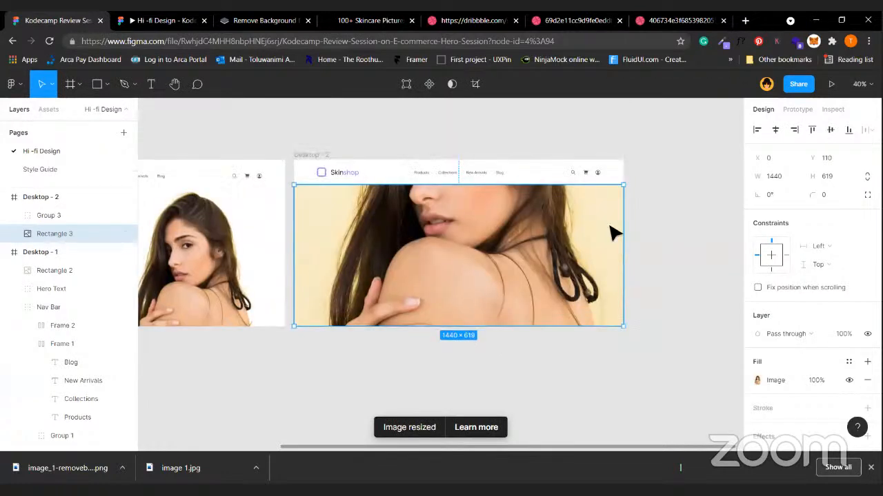
left_click(682, 256)
scroll(682, 257, "left", 5)
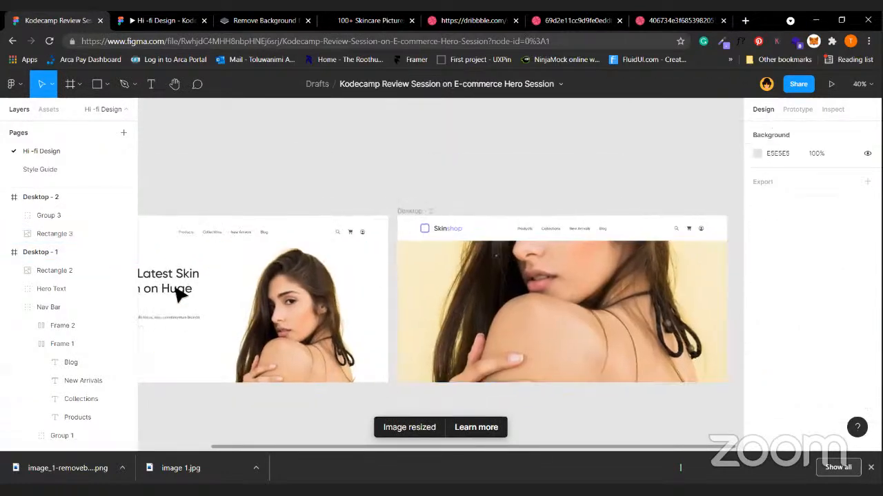
left_click_drag(154, 297, 576, 299)
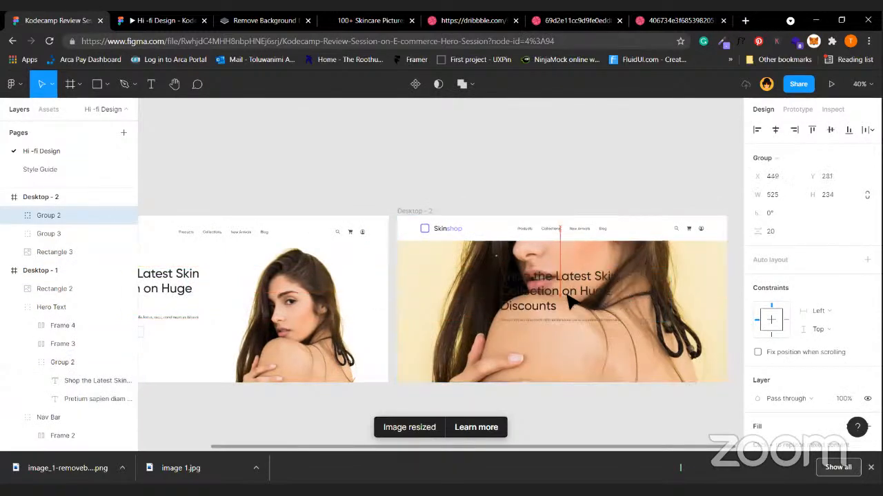
scroll(579, 397, "right", 1)
scroll(492, 311, "right", 4)
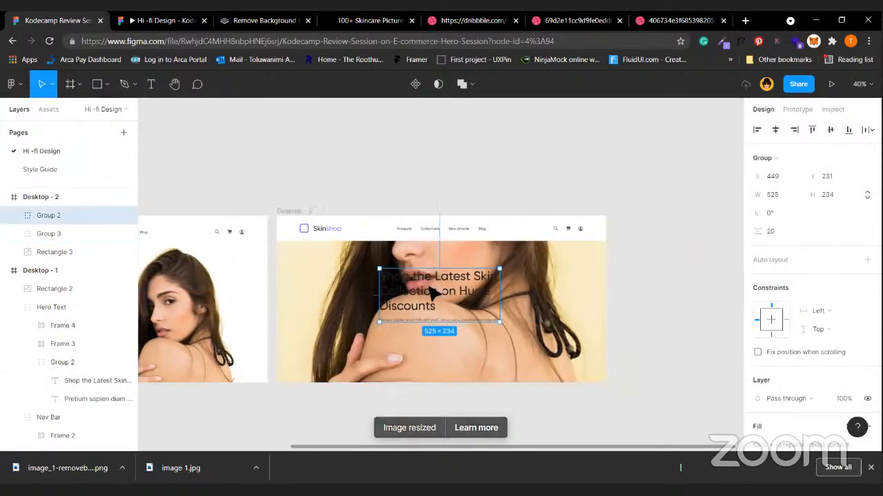
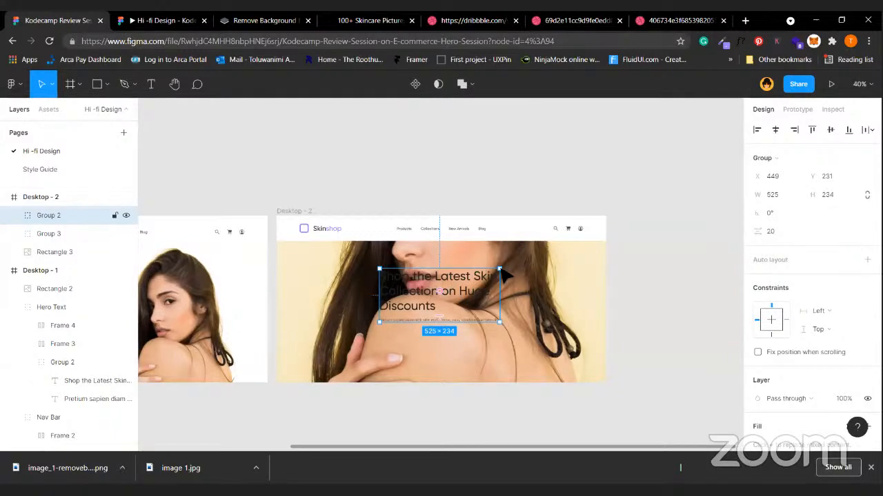
Color the hero headline white (FFFFFF) and the paragraph F8F8F8.
scroll(736, 359, "down", 4)
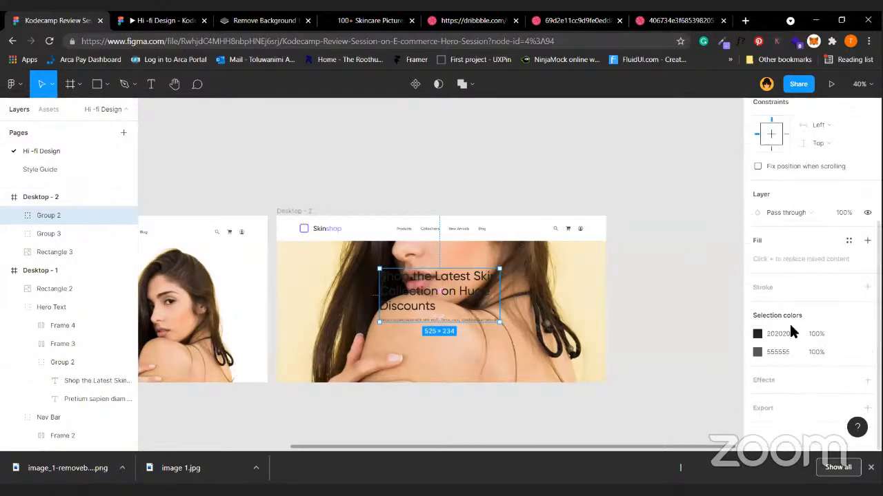
type("ffffffff")
key("Return")
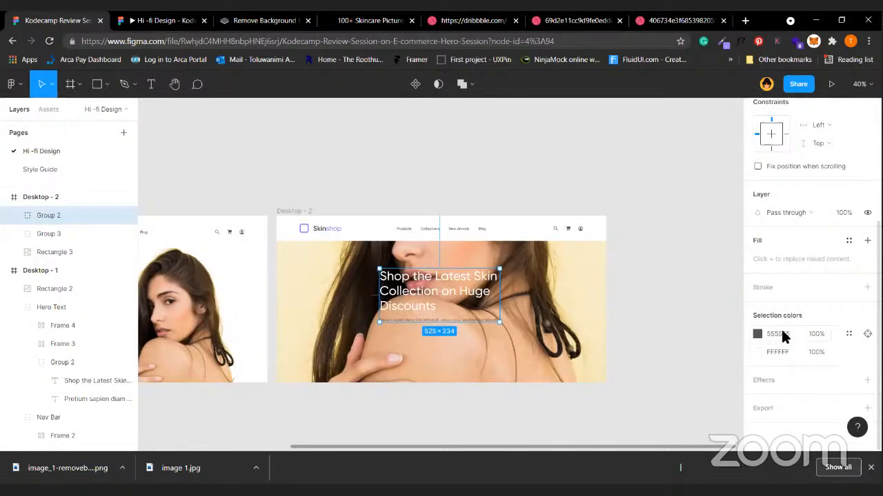
left_click(783, 336)
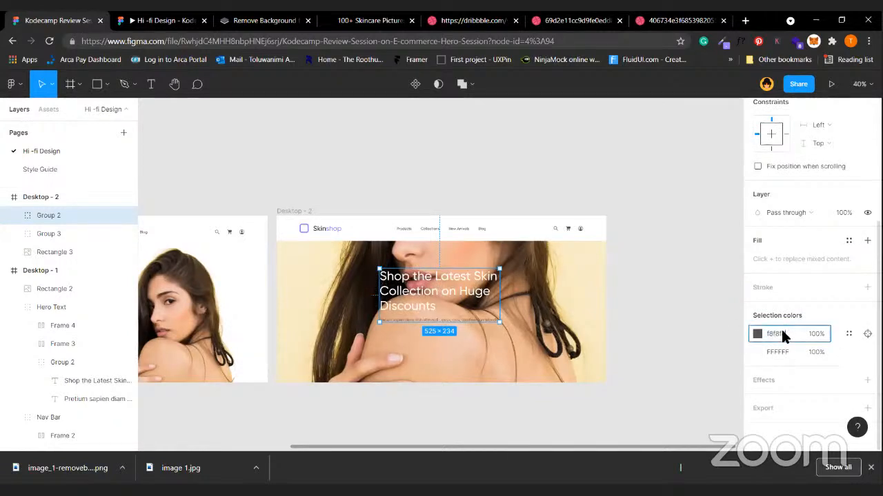
type("f8f8f8")
key("Return")
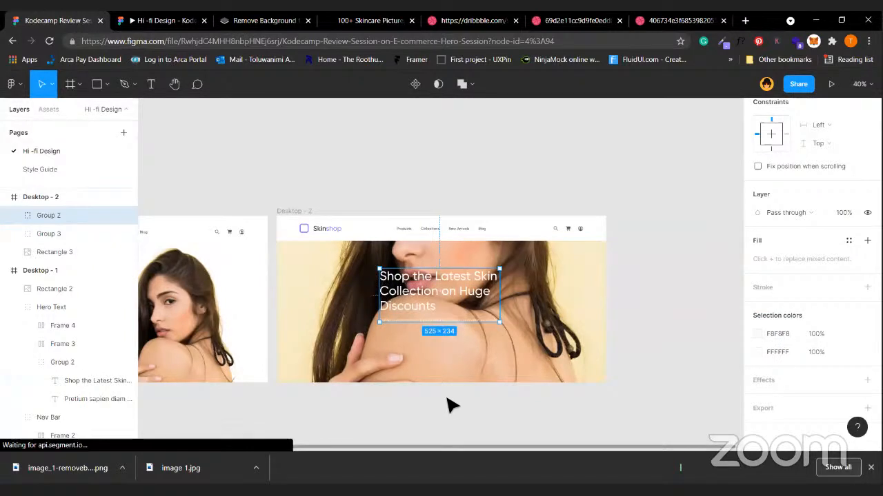
Drag the headline text group out of Desktop - 2 onto the canvas to its right.
left_click(422, 299)
left_click_drag(423, 299, 698, 339)
left_click(664, 394)
left_click(475, 358)
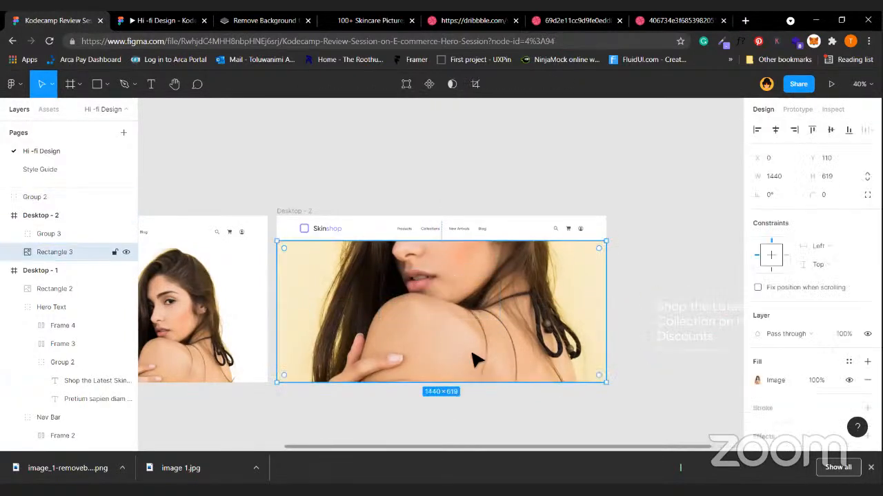
Draw a rectangle over the Desktop - 2 hero photo, fitting its top edge to the photo.
left_click(95, 86)
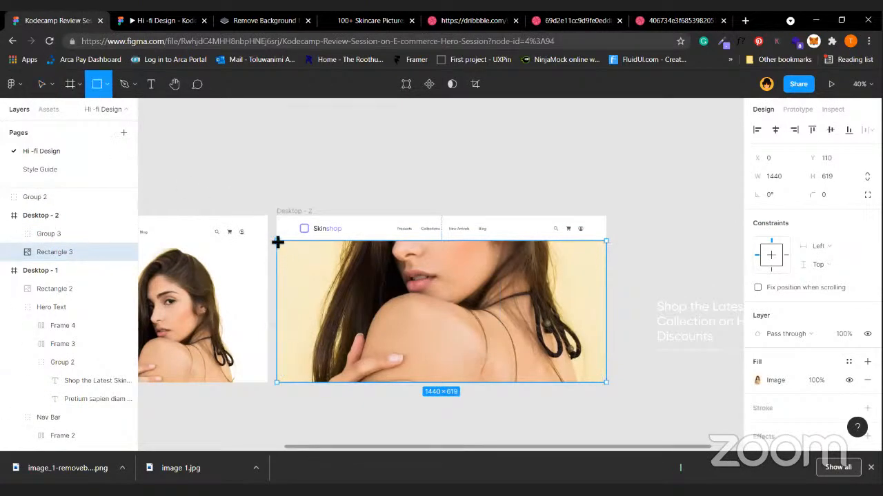
mouse_move(277, 240)
left_mouse_down()
mouse_move(474, 355)
mouse_move(619, 377)
mouse_move(607, 387)
left_mouse_up()
mouse_move(493, 238)
left_mouse_down()
mouse_move(493, 250)
mouse_move(489, 243)
left_mouse_up()
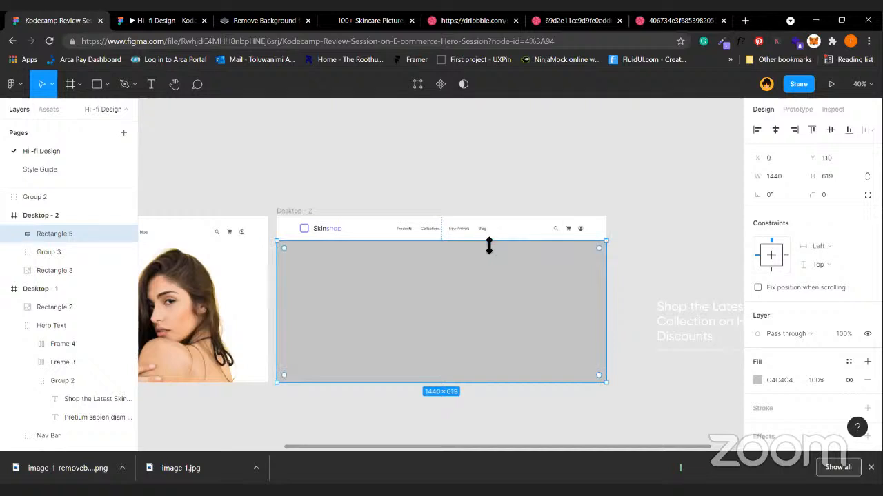
scroll(489, 247, "up", 3)
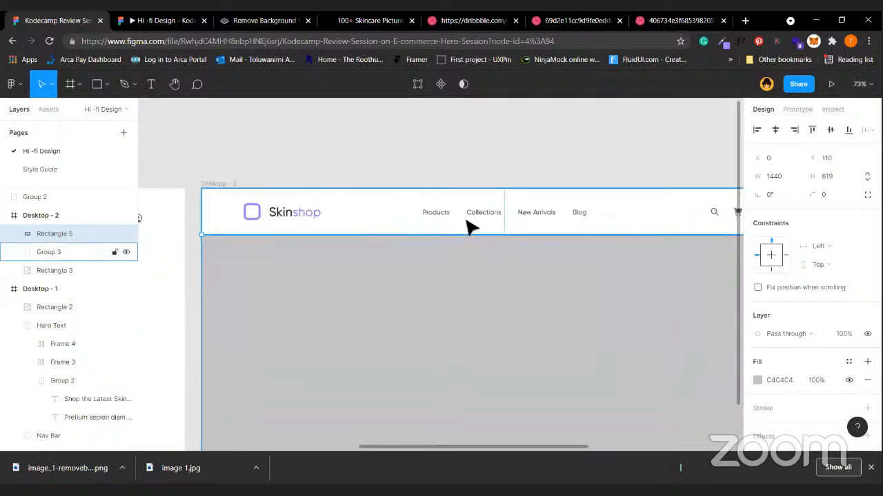
left_click_drag(473, 241, 474, 239)
scroll(468, 336, "down", 3)
scroll(691, 361, "right", 2)
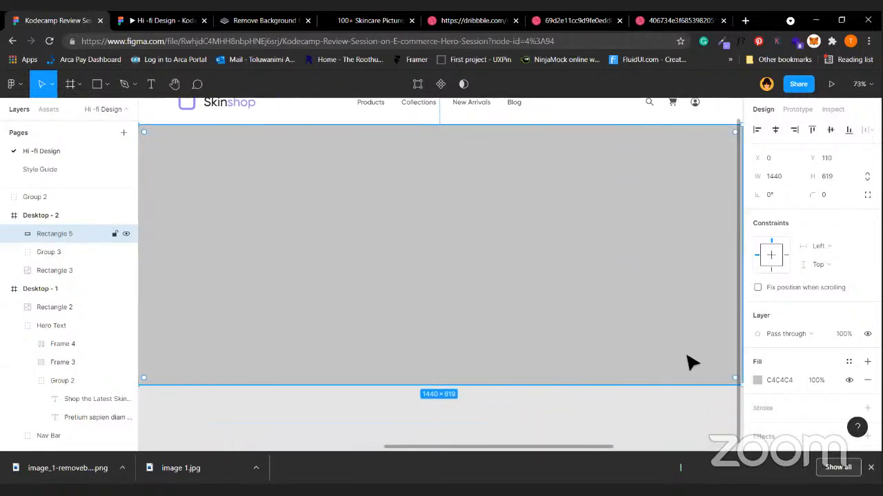
Fill the overlay rectangle with the 202020 document colour at 40% opacity.
left_click(757, 380)
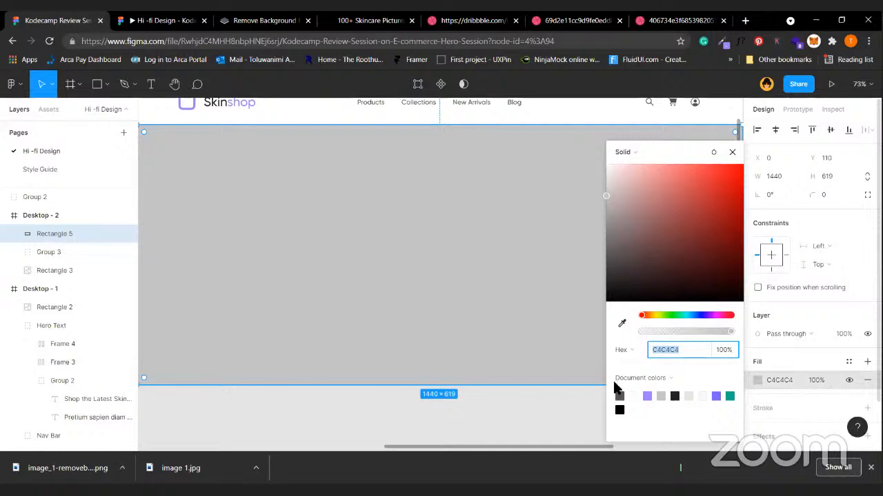
left_click(674, 395)
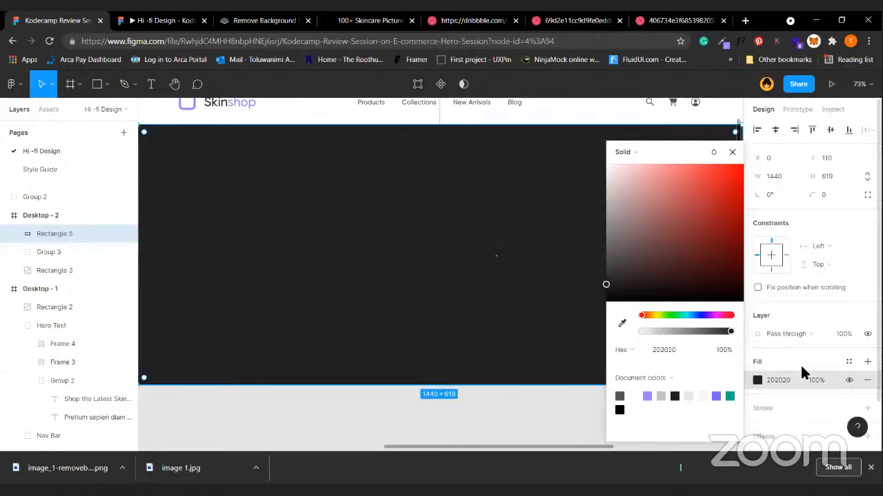
left_click(843, 334)
key("Return")
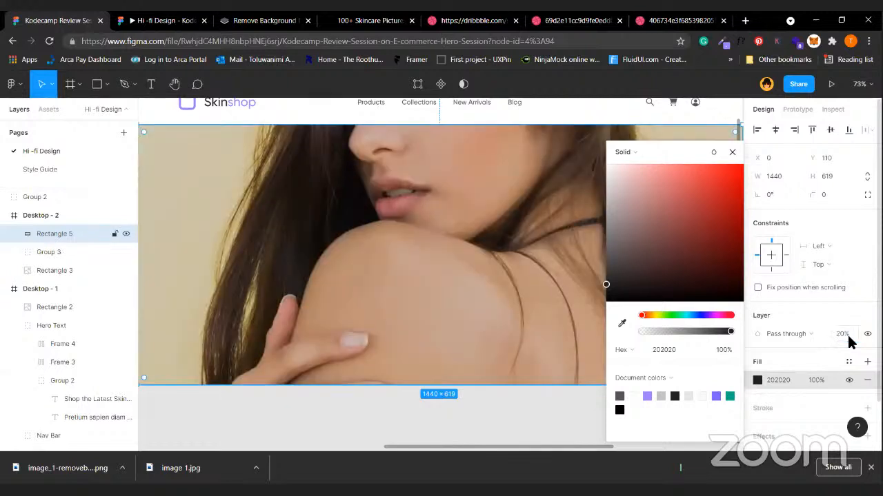
left_click(849, 338)
key("Return")
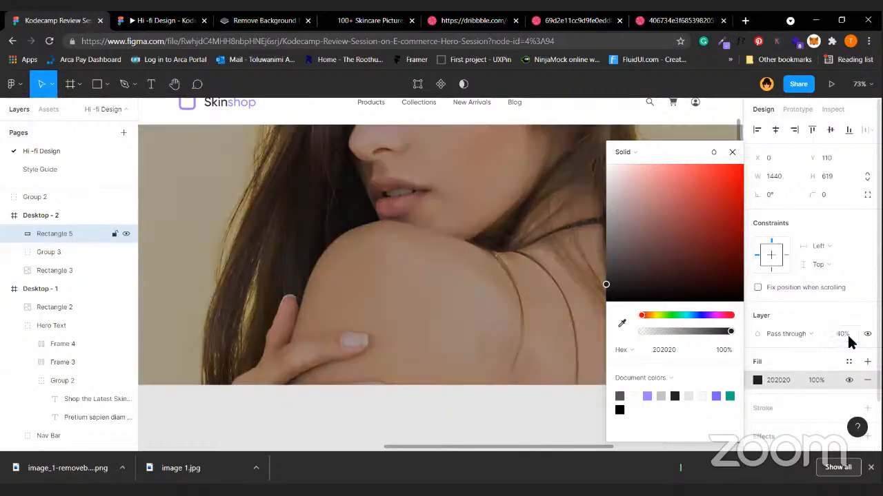
left_click(467, 433)
Move the headline group back onto the Desktop - 2 hero, nudged slightly right.
scroll(466, 432, "down", 5)
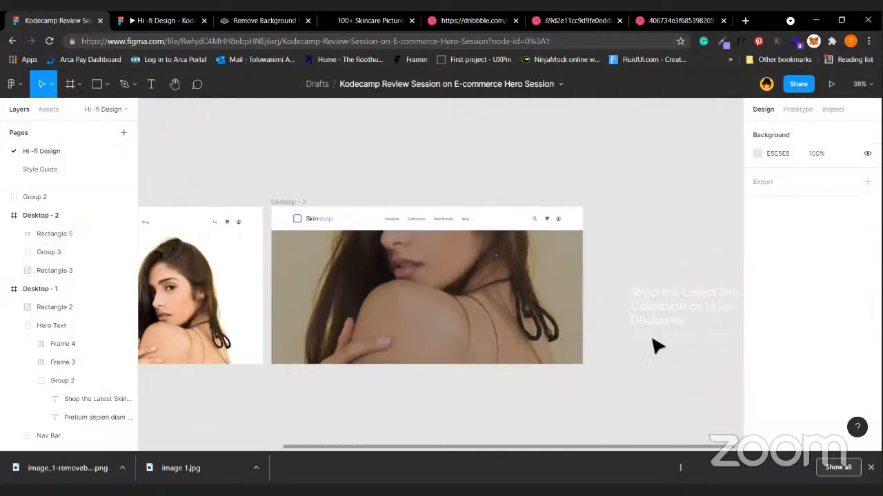
left_click_drag(669, 329, 406, 306)
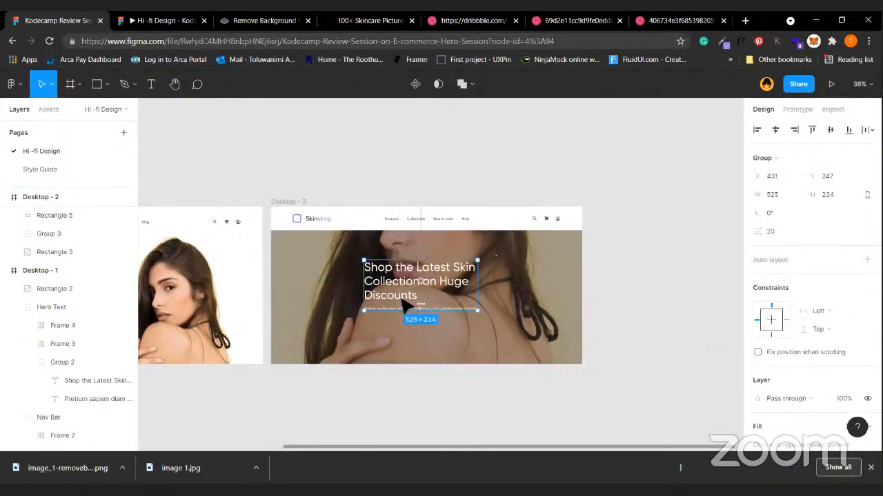
key("shift+Right")
key("shift+Right")
key("shift+Right")
key("shift+Right")
key("shift+Right")
key("shift+Right")
key("shift+Right")
key("shift+Right")
key("shift+Right")
Raise the dark overlay's opacity to 50%.
left_click(510, 306)
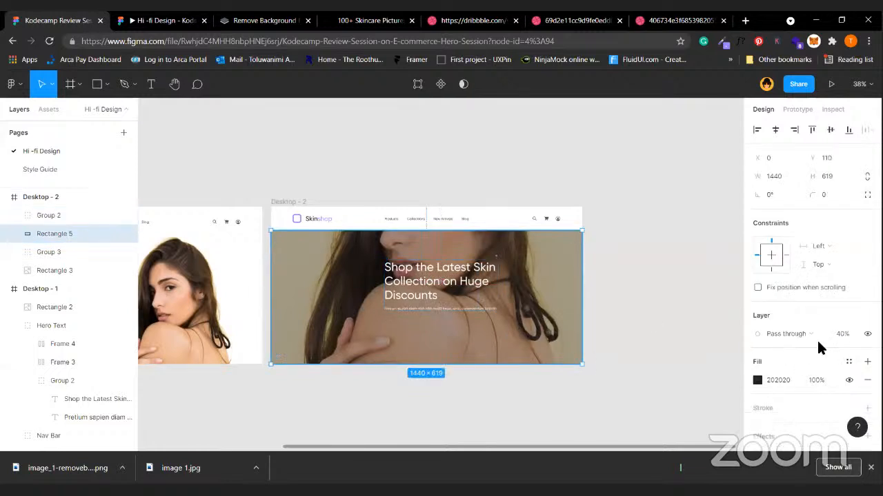
left_click(844, 334)
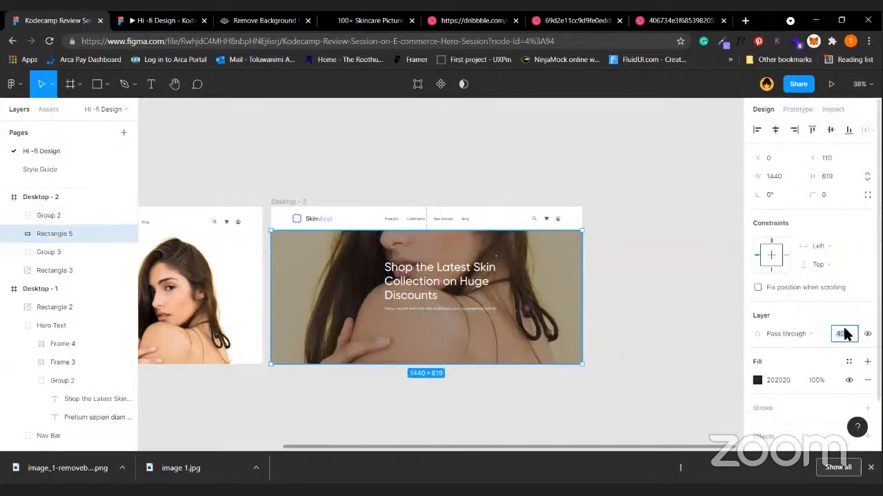
type("50")
key("Return")
left_click(694, 298)
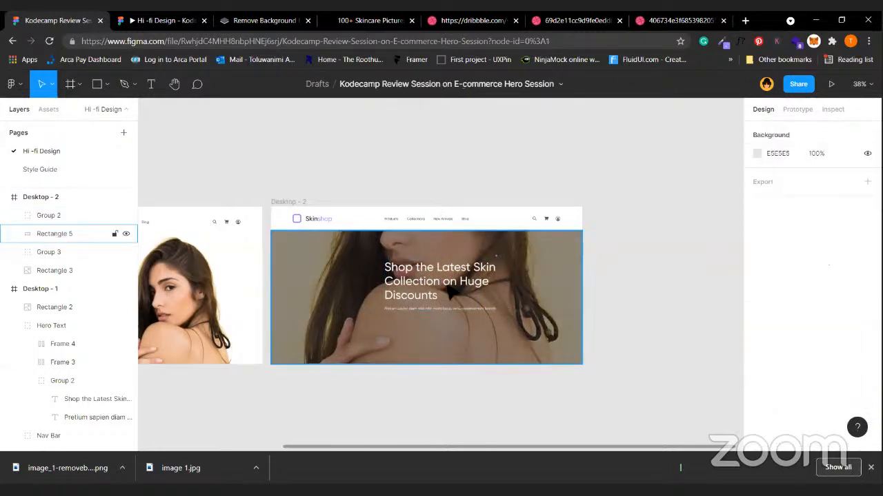
double_click(456, 288)
scroll(775, 344, "down", 1)
Centre-align the headline and widen its box so it wraps to two lines.
left_click(771, 404)
scroll(783, 288, "up", 1)
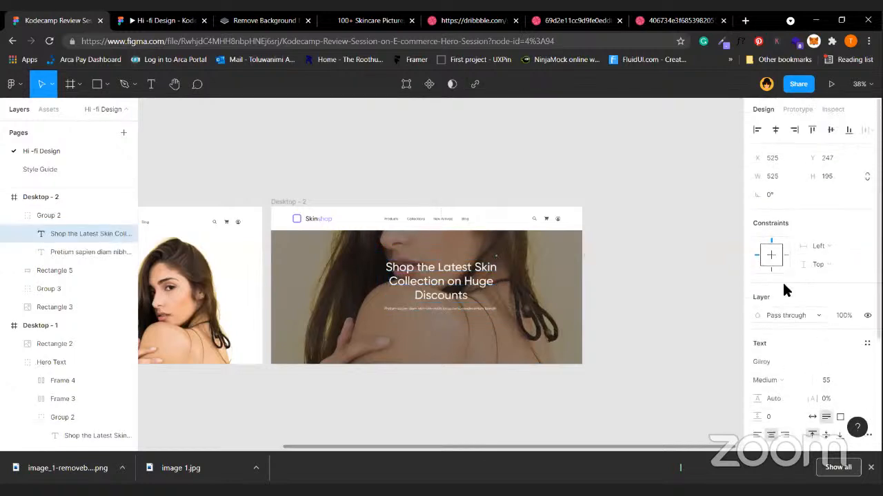
left_click_drag(505, 281, 549, 281)
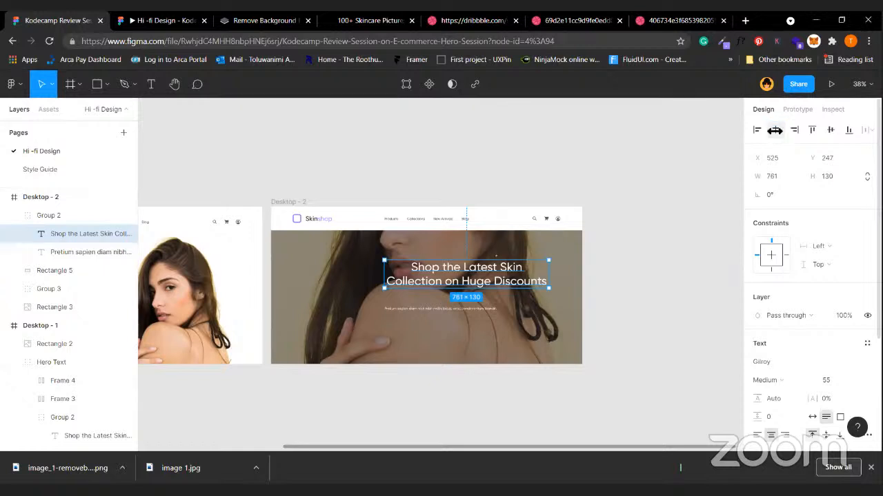
Ungroup the headline and paragraph and centre each horizontally in the frame.
left_click(495, 278)
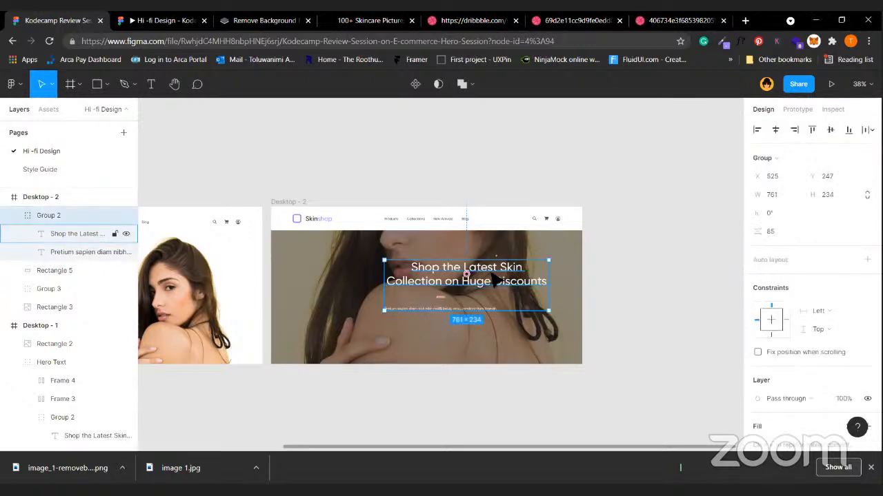
key("ctrl+shift+g")
left_click(652, 324)
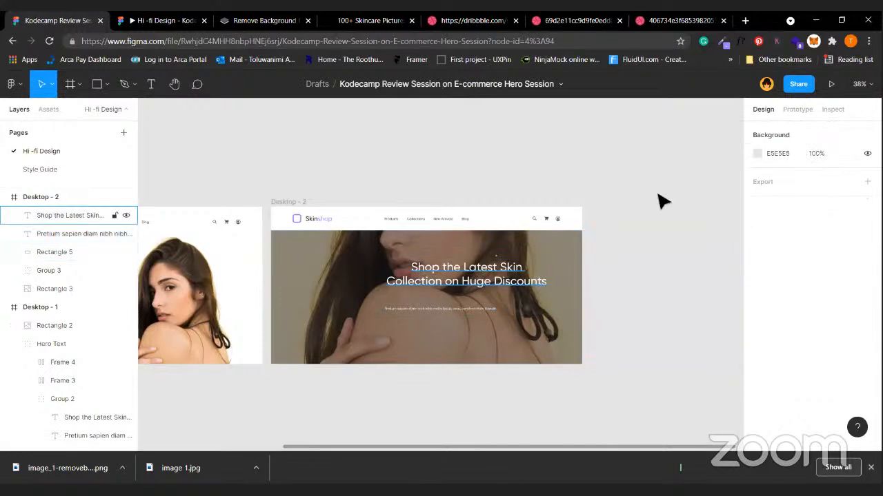
left_click(68, 216)
left_click(775, 129)
left_click(476, 312)
left_click(771, 133)
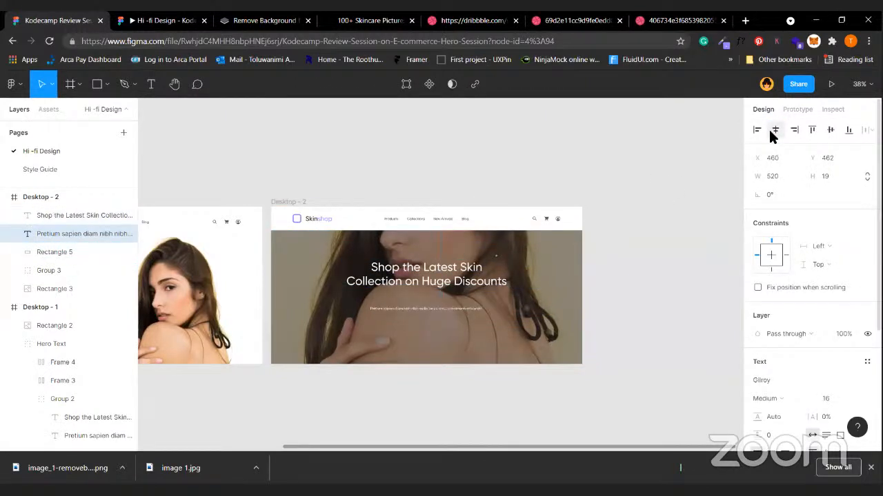
Nudge the paragraph up under the headline and regroup both texts as Group 4.
key("Up")
key("Up")
key("Up")
key("Up")
key("shift+Up")
key("Up")
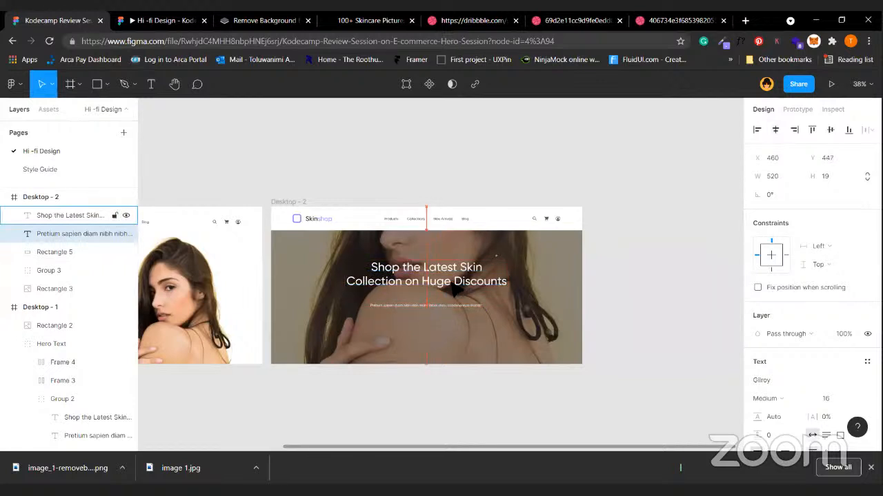
key("shift+Up")
key("shift+Up")
key("shift+Up")
key("shift+Up")
key("shift+Up")
left_click(69, 215, "shift")
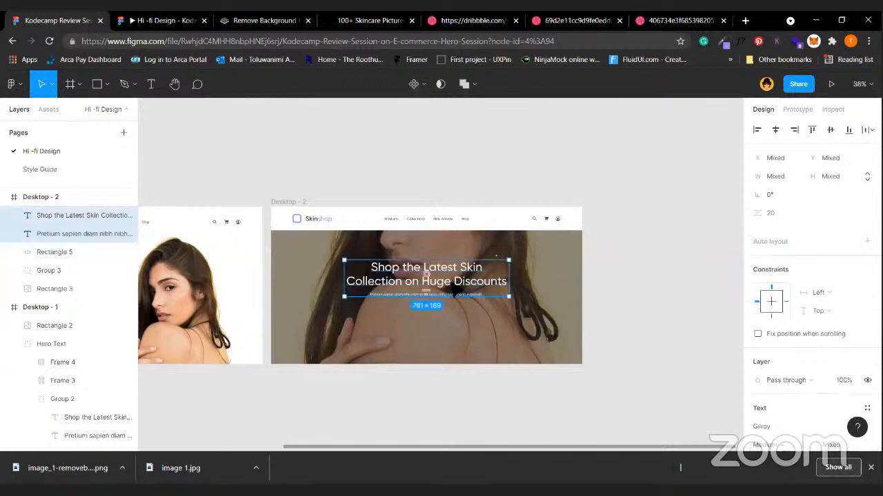
key("ctrl+g")
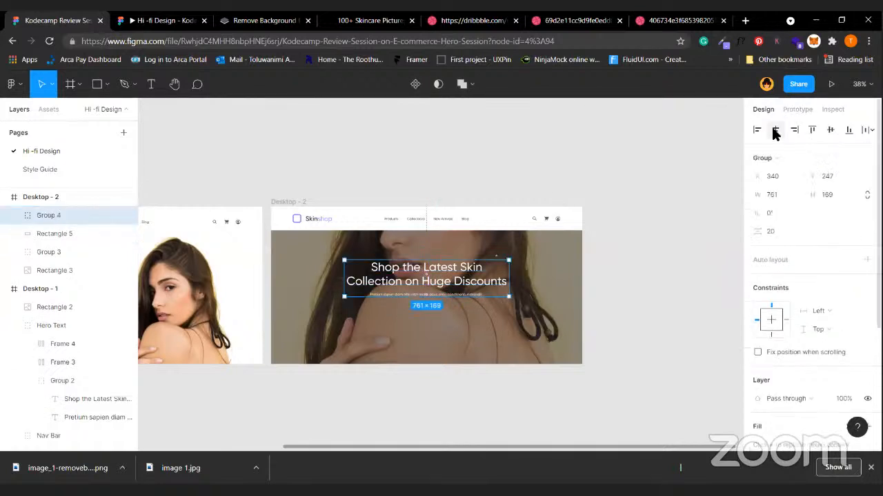
left_click(616, 270)
scroll(413, 262, "left", 5)
left_click(189, 251)
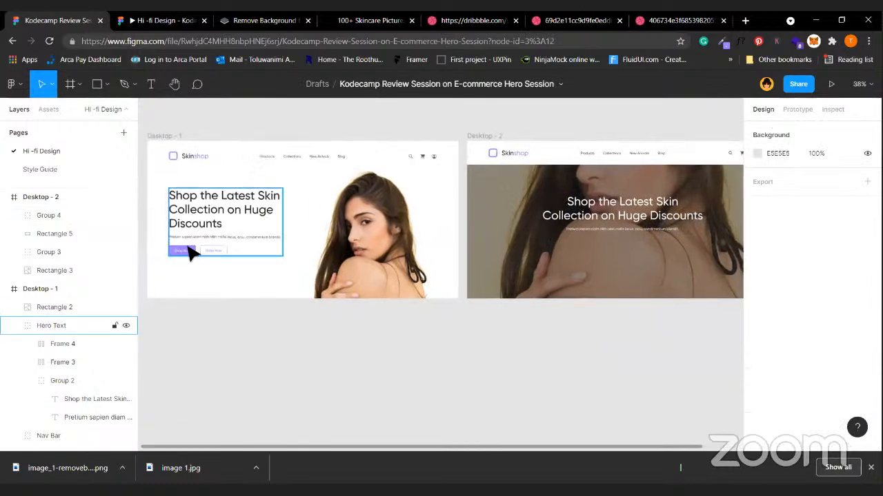
Copy both Shop Now buttons from Desktop - 1 into Desktop - 2 below the subtext.
double_click(191, 251)
left_click(208, 254, "shift")
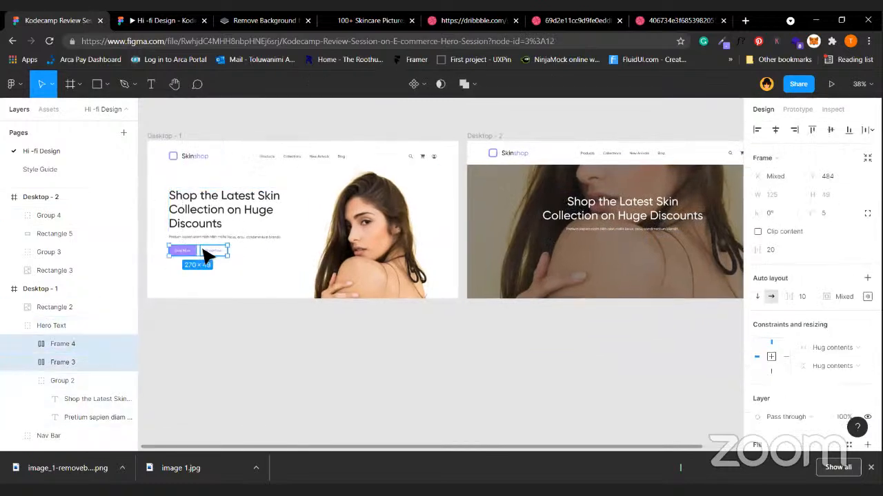
left_click_drag(215, 252, 641, 256)
left_click(630, 295)
scroll(572, 296, "right", 4)
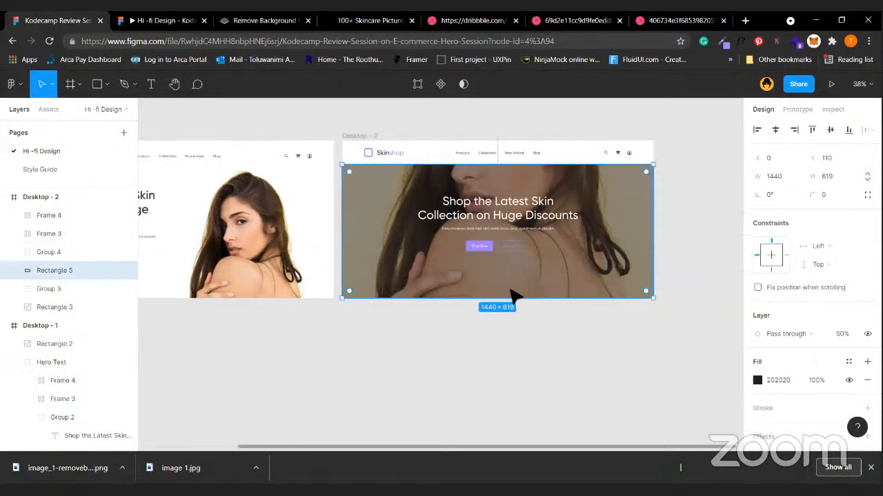
left_click(483, 249)
Give the second button a white FFFFFF fill and hide its outline stroke.
scroll(486, 254, "up", 5)
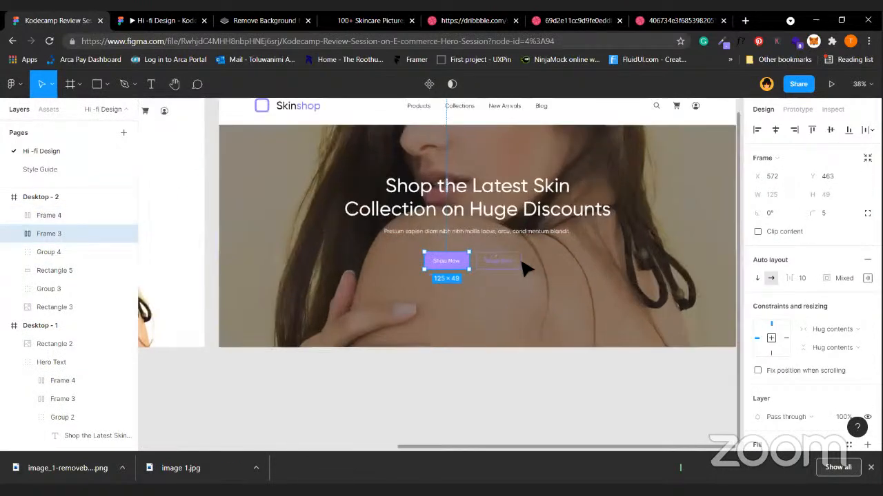
scroll(518, 265, "up", 2)
left_click(487, 276)
scroll(767, 359, "down", 3)
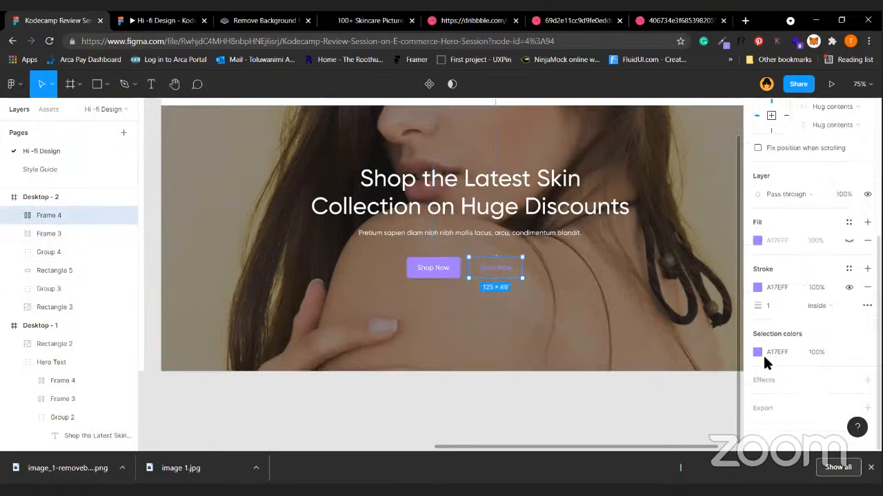
left_click(757, 240)
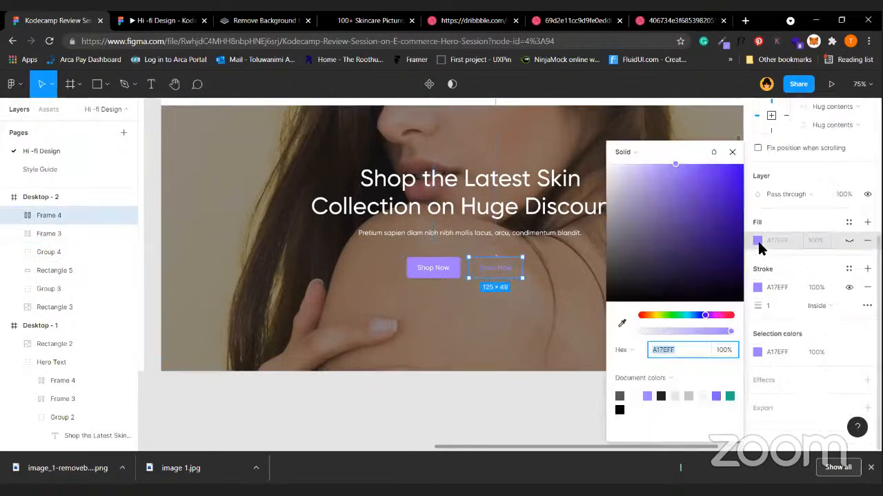
left_click(634, 395)
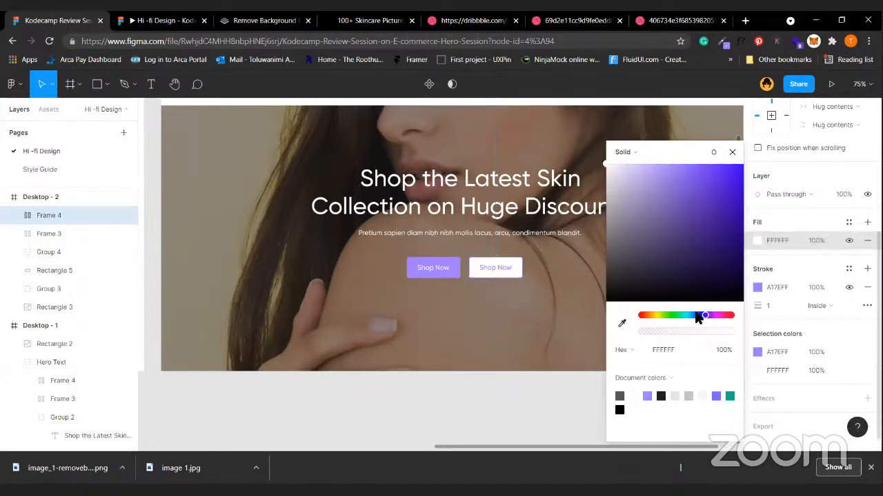
left_click(848, 287)
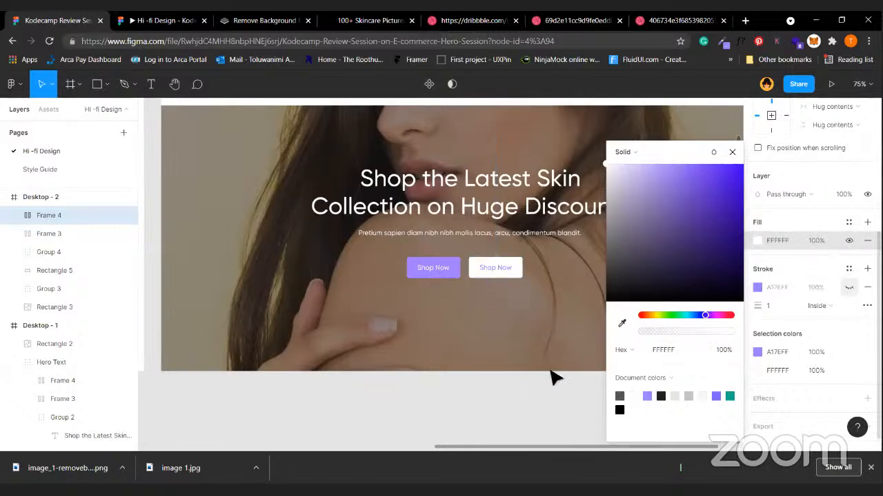
left_click(552, 372)
Group the purple and white buttons together as Group 5.
scroll(350, 288, "down", 5)
left_click(356, 274)
left_click(390, 279, "shift")
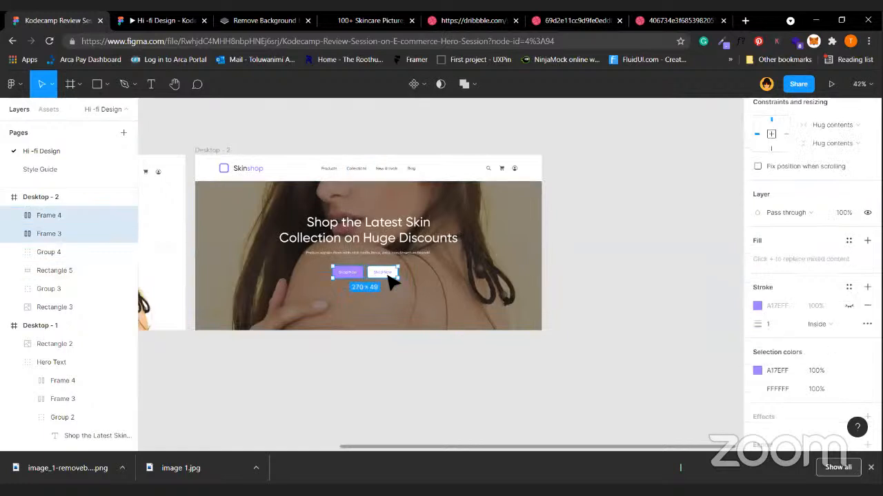
key("ctrl+g")
Compare against the Desktop - 1 button pair, then reselect the Desktop - 2 button group.
left_click(365, 396)
scroll(191, 264, "left", 5)
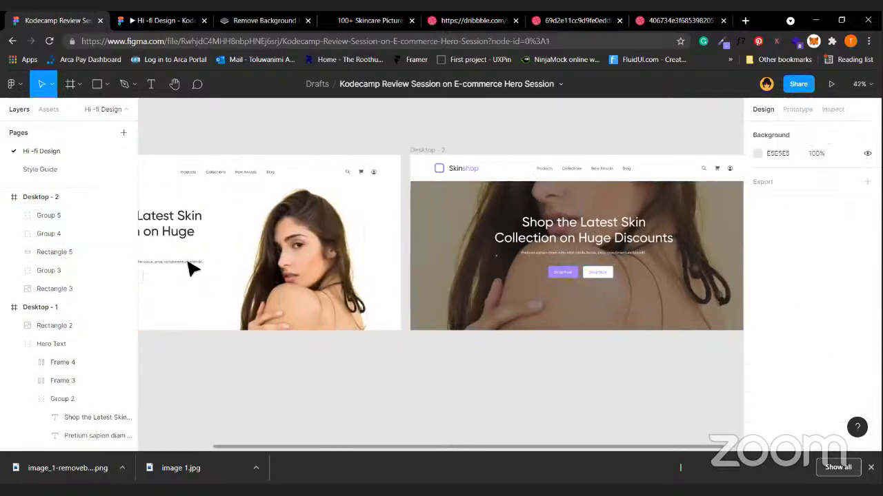
scroll(210, 268, "left", 5)
left_click(310, 278)
left_click(309, 278)
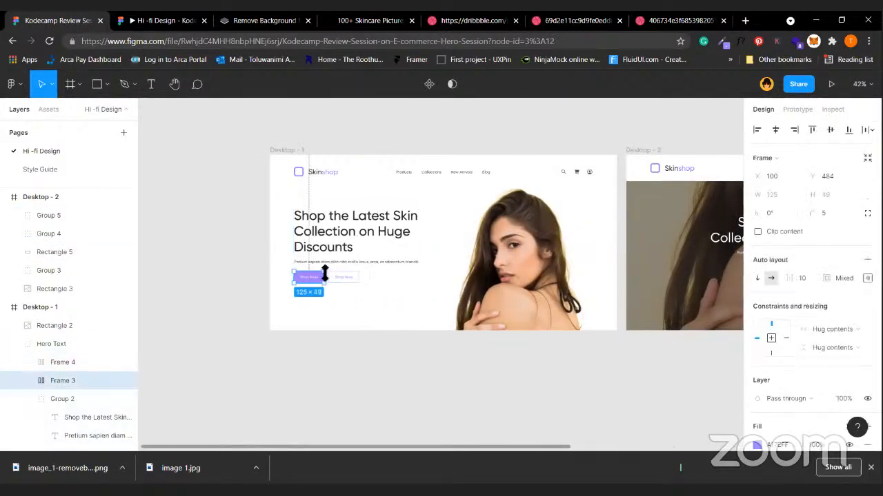
left_click(349, 278, "shift")
left_click(437, 346)
scroll(437, 346, "right", 5)
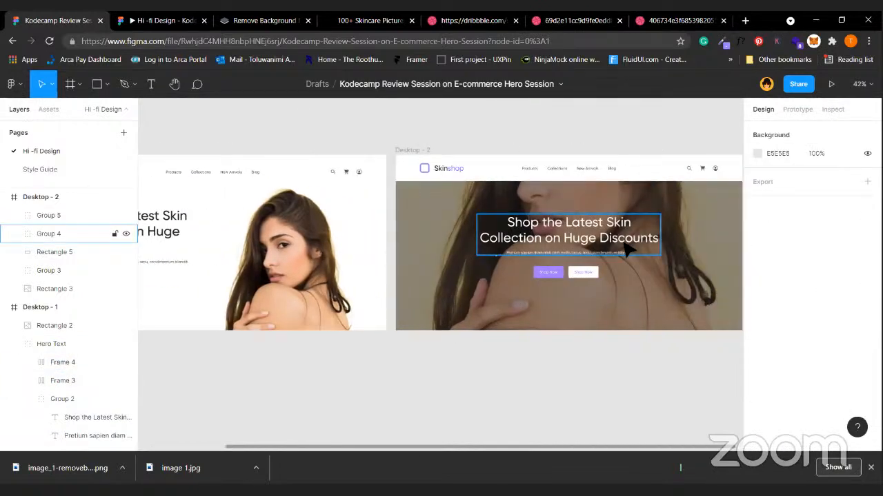
scroll(629, 252, "right", 3)
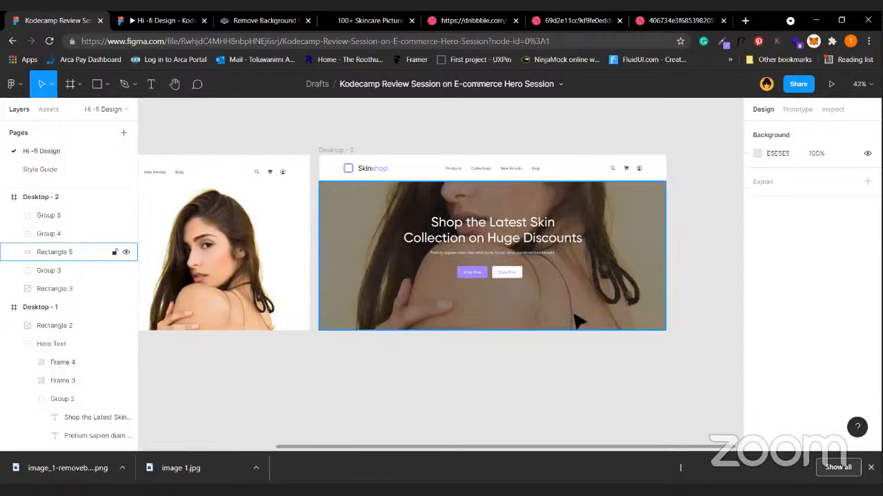
scroll(578, 320, "up", 8)
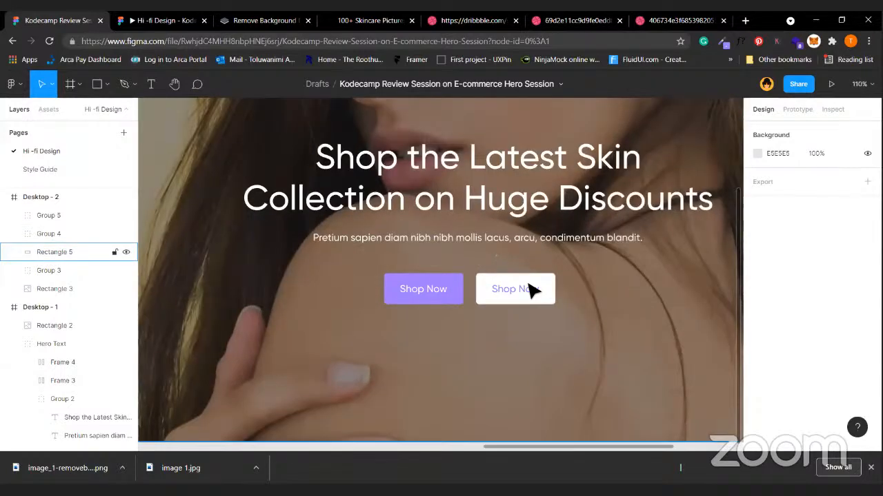
left_click(532, 293)
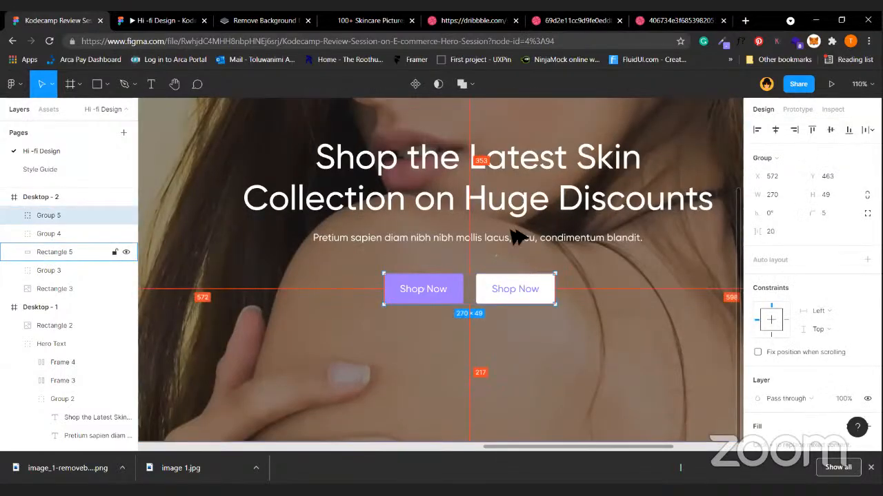
Nudge the button group up to sit 30 px below the headline text.
key("Up")
key("Up")
key("Up")
key("Up")
key("Up")
key("Up")
key("Up")
key("Up")
key("Up")
key("Up")
key("Up")
key("Up")
key("Up")
key("Up")
key("Up")
key("Up")
key("Up")
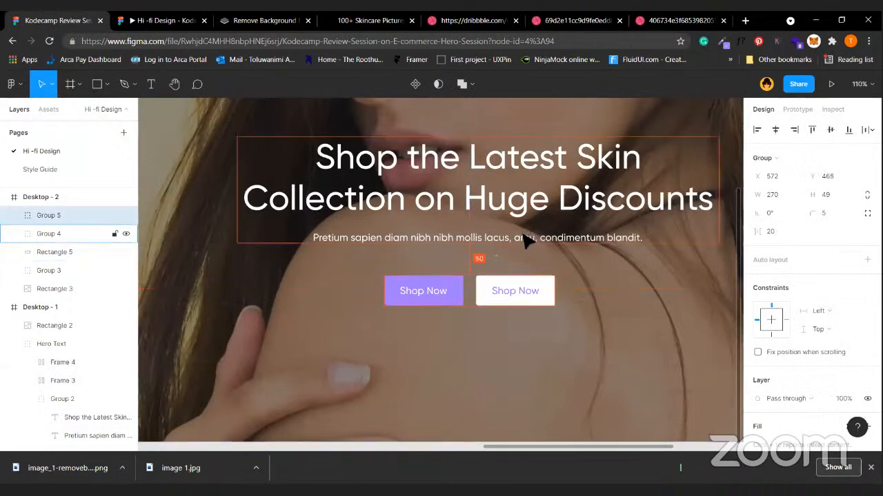
key("alt")
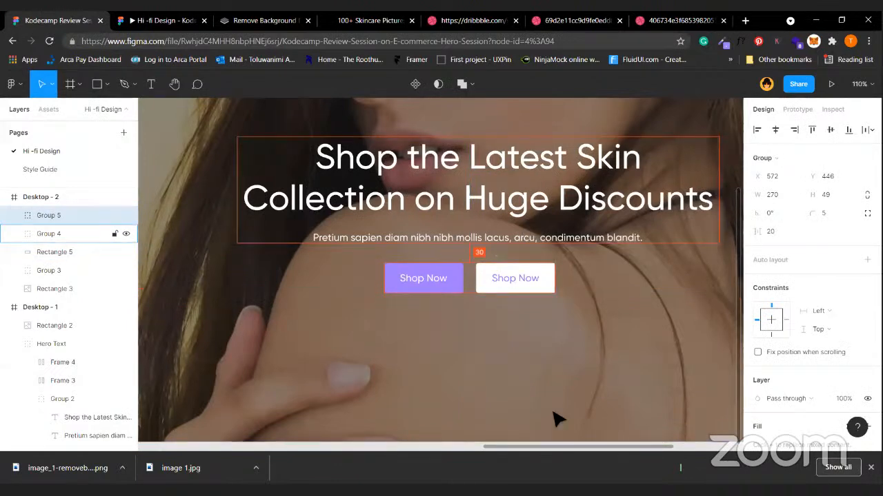
left_click(558, 419)
scroll(557, 418, "down", 5)
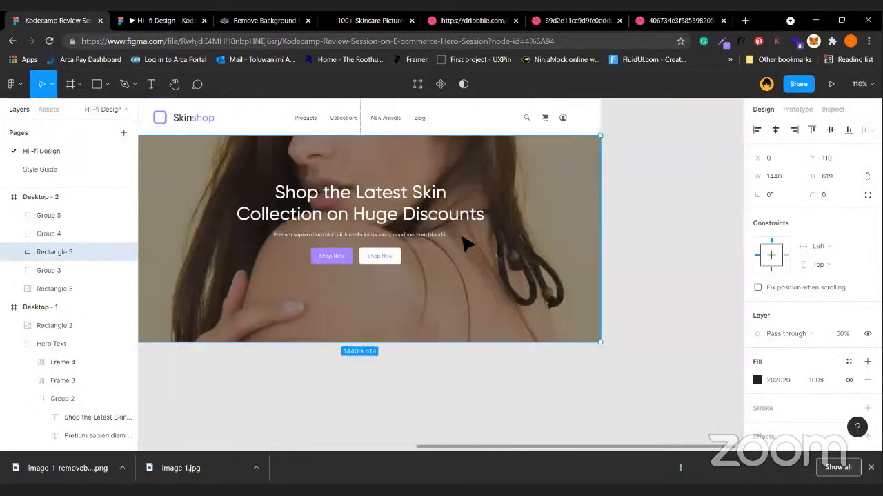
scroll(462, 238, "down", 2)
scroll(462, 239, "left", 2)
Shift the text and buttons together until they're vertically centred over the photo.
left_click(461, 249)
left_click(469, 218, "shift")
key("alt")
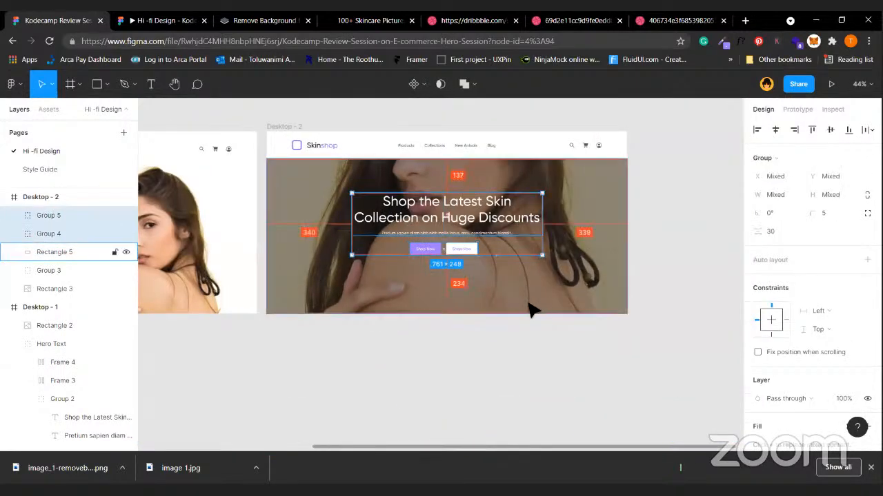
key("shift+Down")
key("shift+Down")
key("shift+Down")
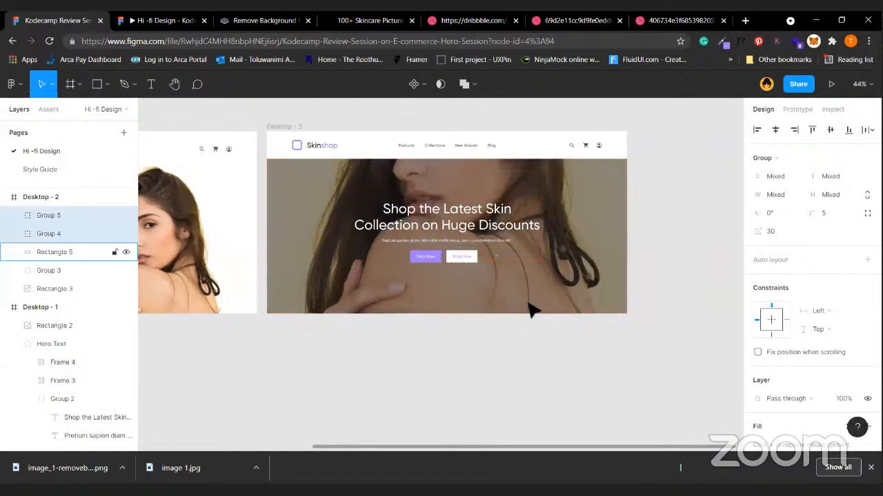
key("alt")
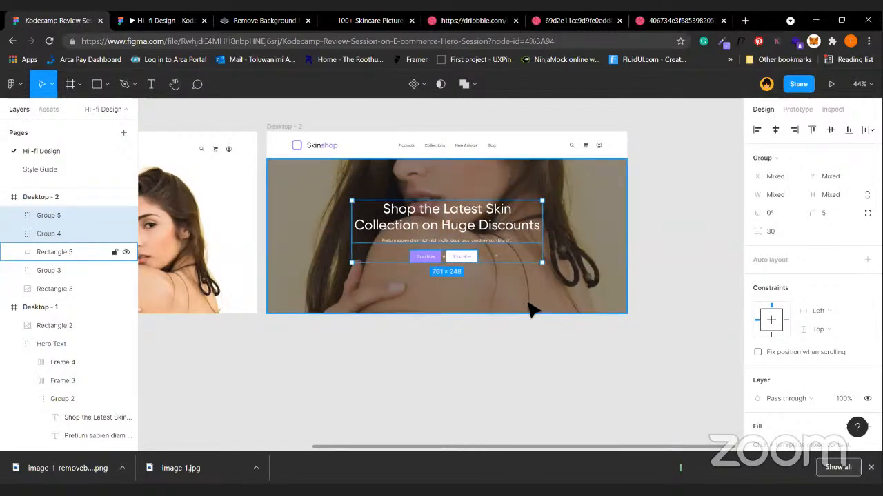
key("alt")
key("shift+Down")
key("alt")
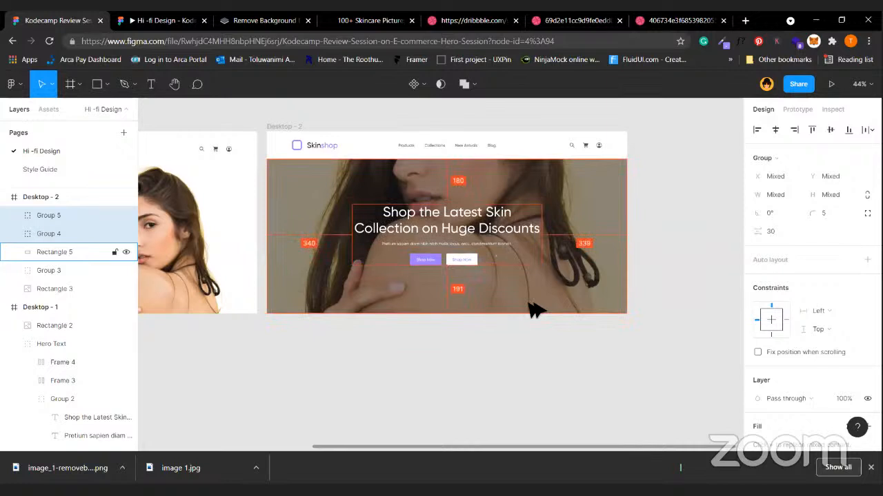
key("shift+Up")
key("alt")
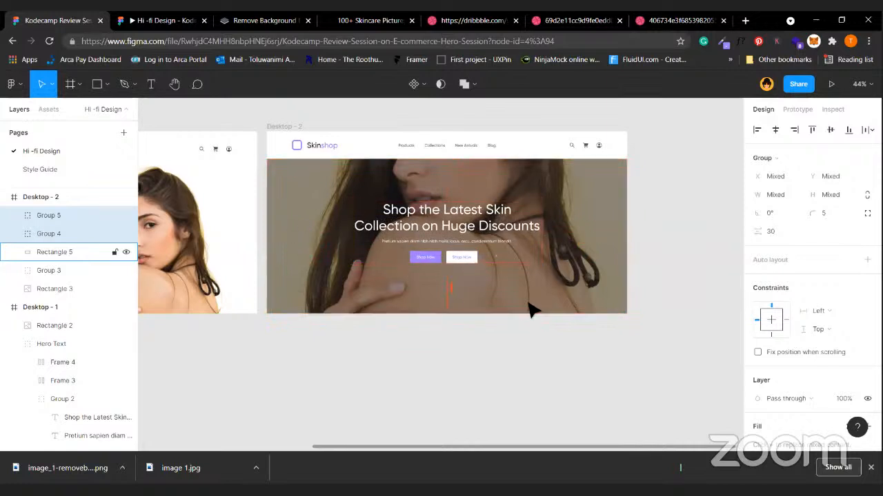
key("shift+Down")
left_click(550, 337)
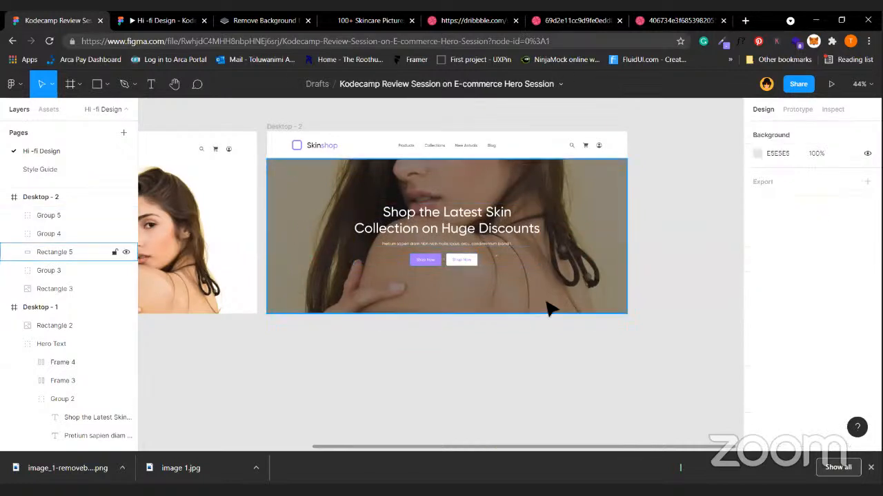
scroll(549, 310, "left", 5)
scroll(499, 207, "up", 2)
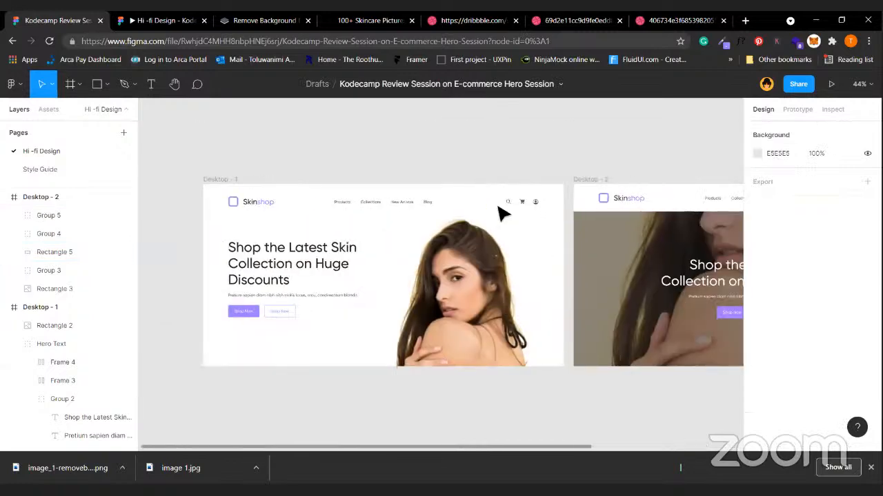
scroll(587, 173, "right", 6)
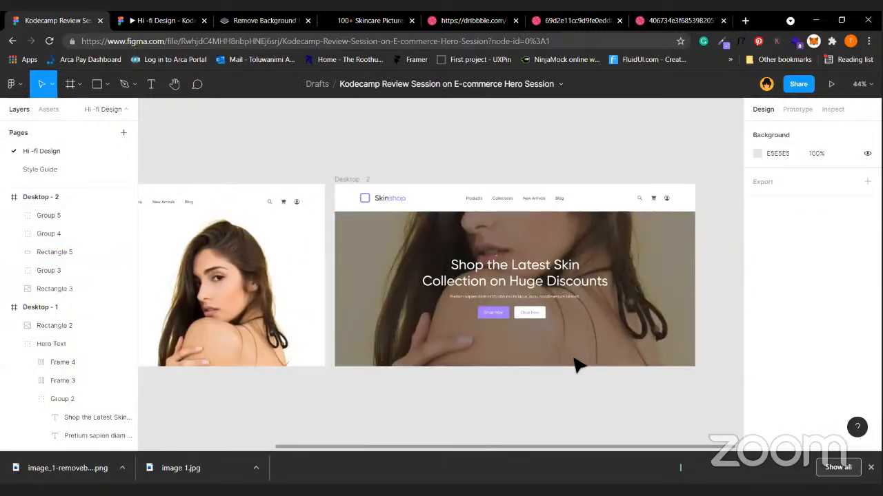
scroll(578, 365, "left", 3)
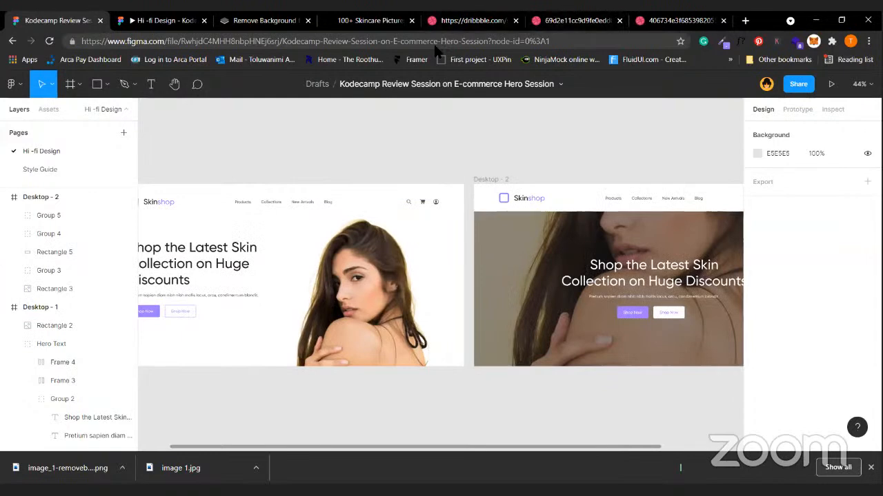
Preview both hero designs in the Hi-fi Design prototype and close the downloads bar.
left_click(159, 21)
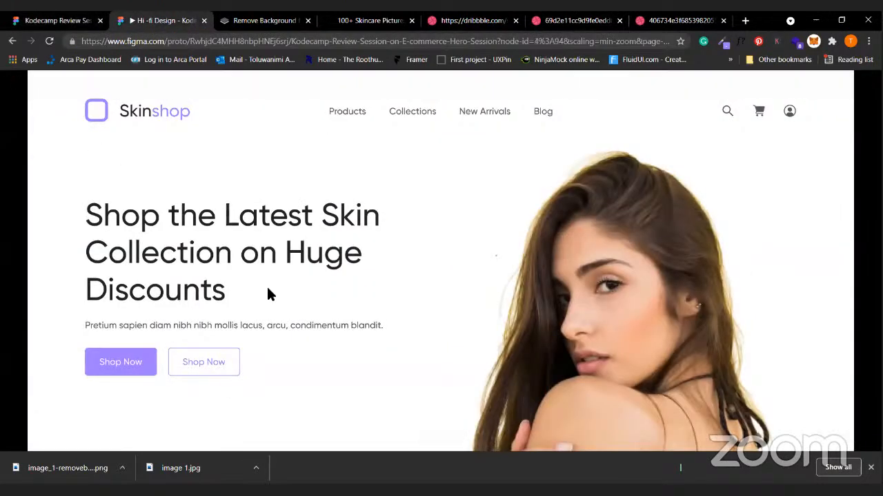
key("Right")
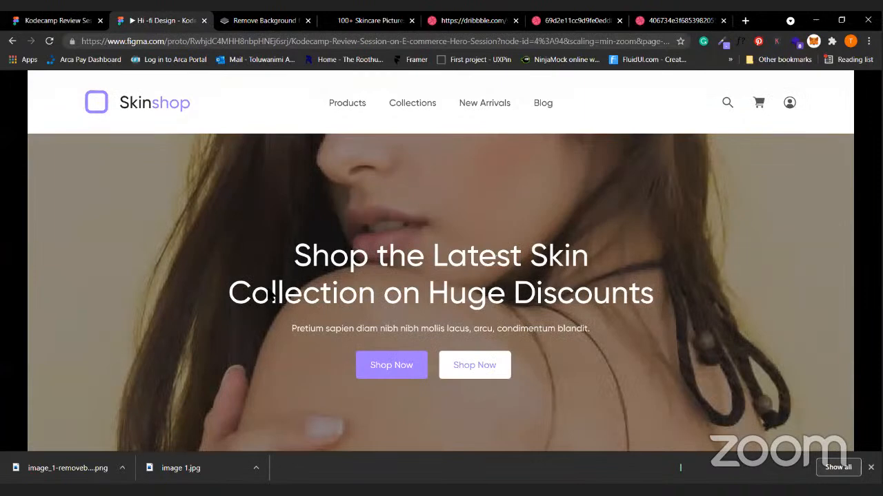
key("Left")
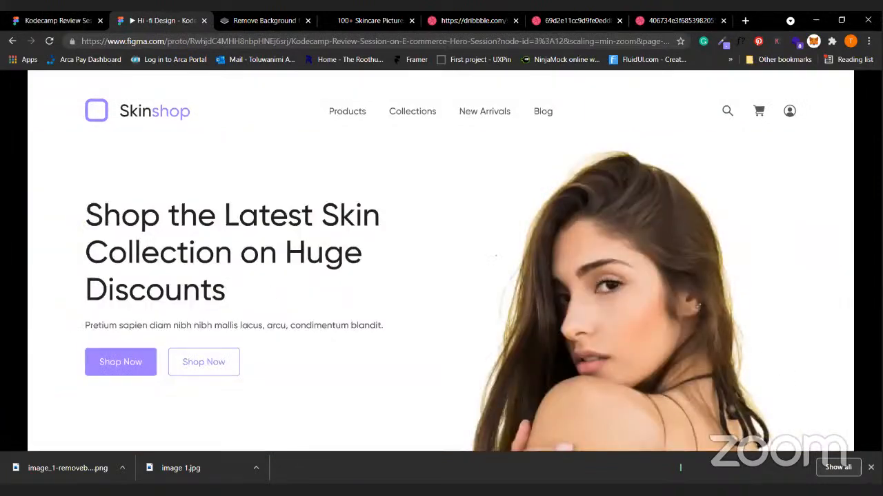
left_click(870, 468)
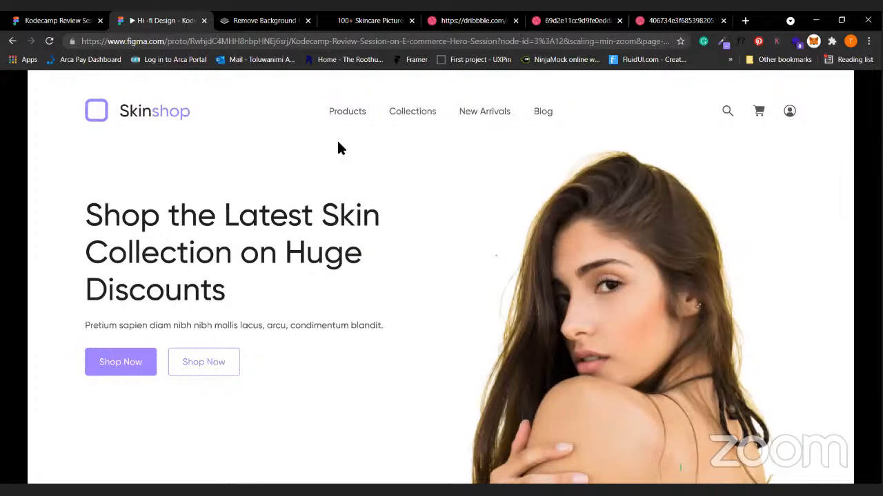
left_click(76, 21)
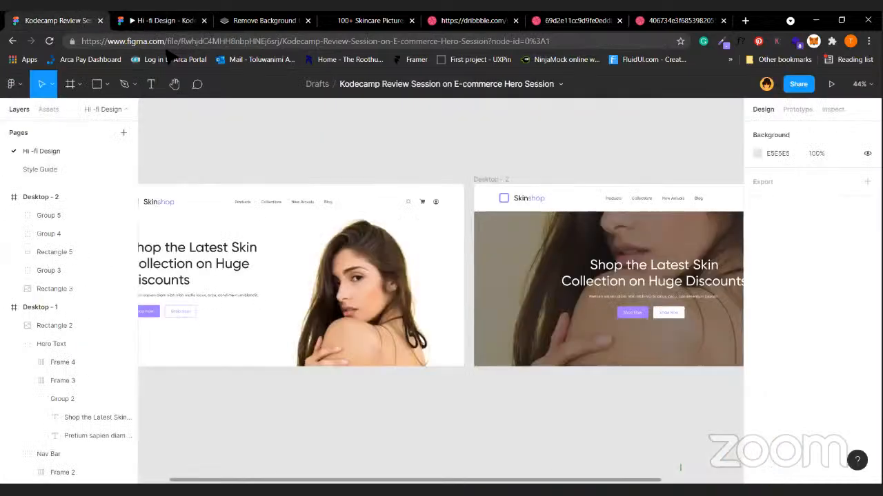
Shift the Desktop - 1 nav links right, next to the search, cart and account icons.
scroll(351, 201, "left", 3)
left_click(386, 209)
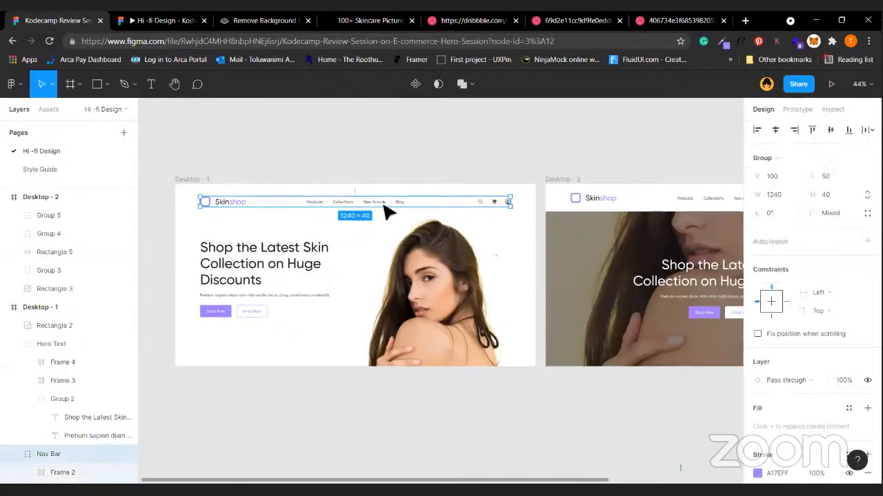
double_click(386, 209)
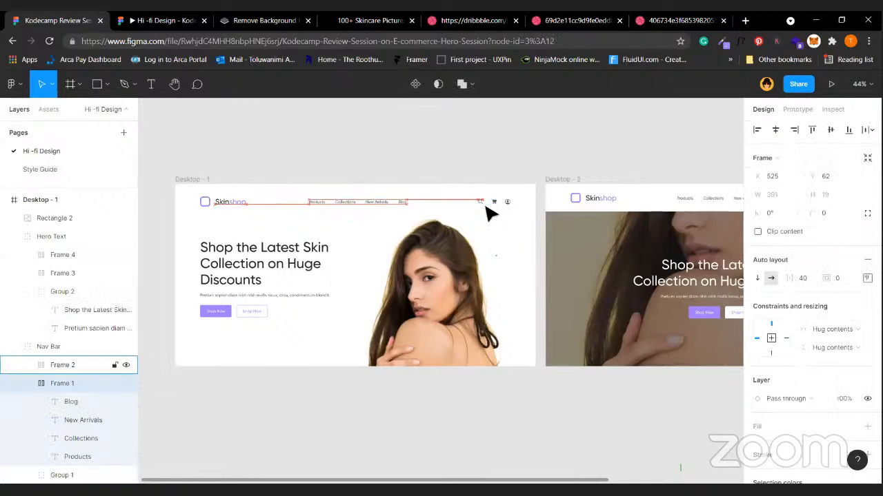
key("shift+Right")
key("shift+Right")
key("shift+Right")
key("shift+Right")
key("shift+Right")
key("shift+Right")
key("shift+Right")
key("shift+Right")
key("shift+Right")
key("shift+Right")
key("shift+Right")
key("shift+Right")
key("shift+Right")
key("shift+Right")
key("shift+Right")
key("shift+Right")
key("shift+Right")
key("Right")
key("Right")
key("Right")
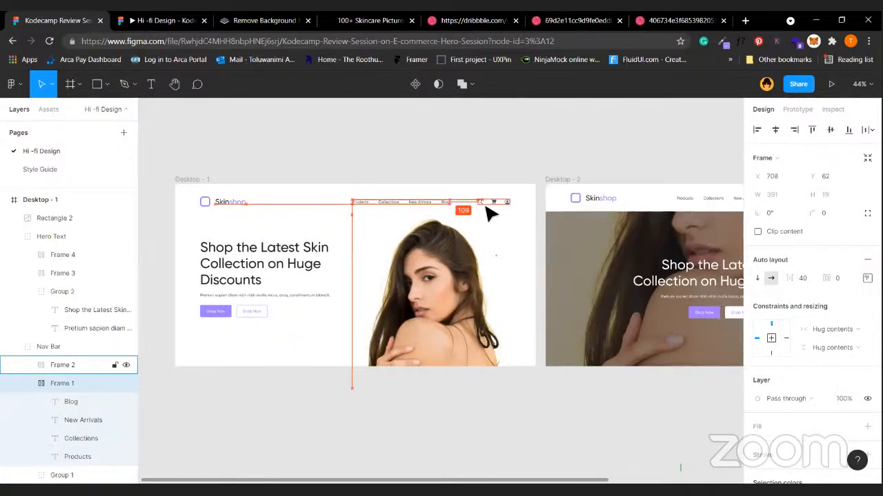
key("shift+Right")
key("shift+Right")
key("Right")
key("shift+Right")
key("shift+Right")
key("Right")
key("Right")
key("Right")
key("Right")
key("Right")
key("Right")
key("Right")
key("Right")
key("shift+Right")
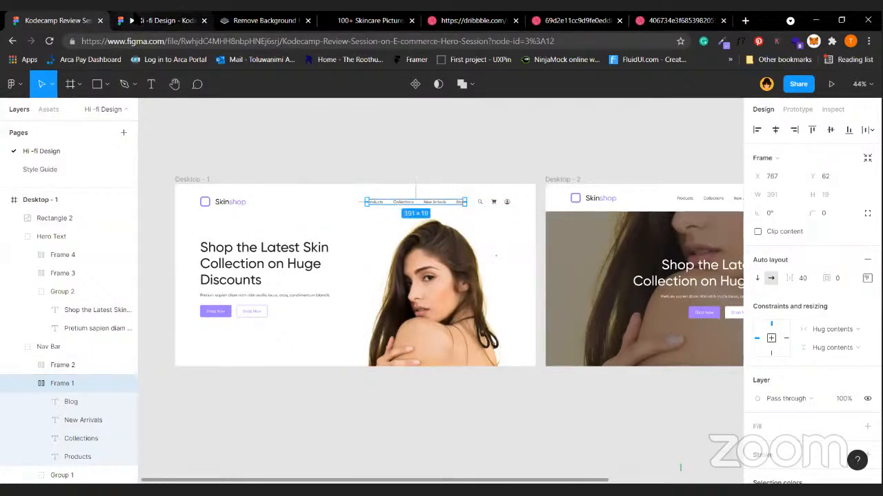
Recheck both hero layouts in the prototype preview, then go back to the editor.
left_click(138, 20)
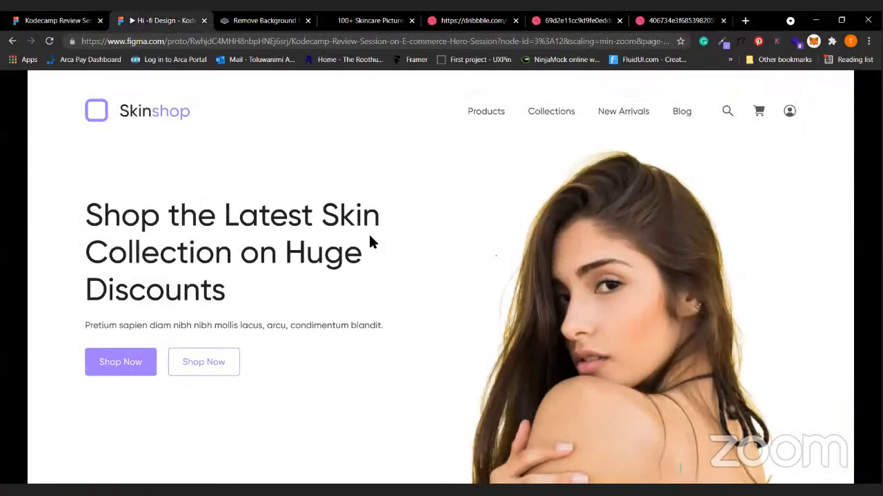
key("Right")
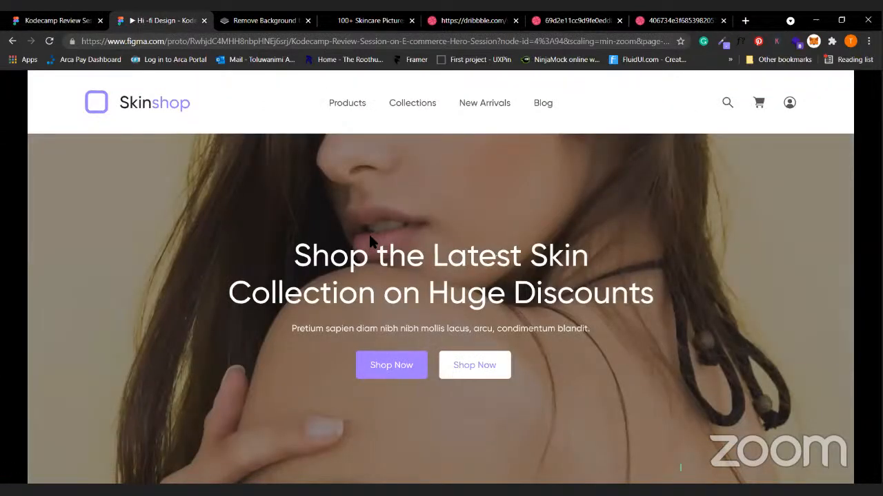
key("Left")
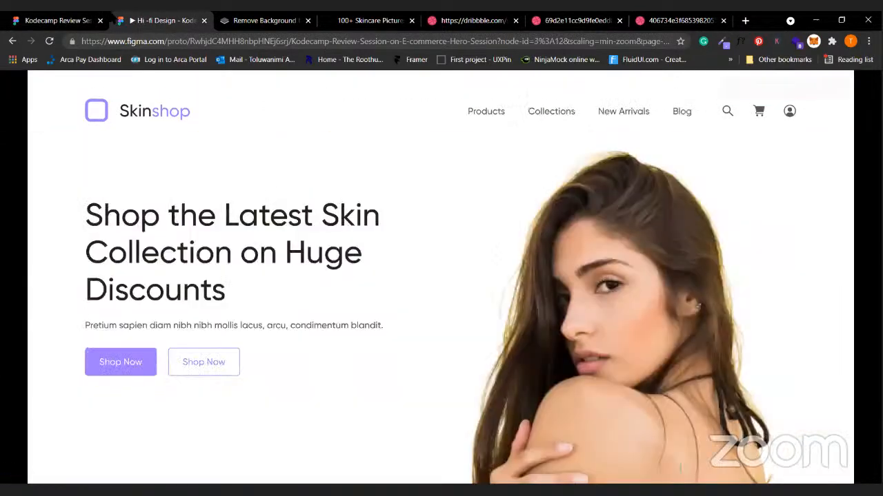
left_click(63, 20)
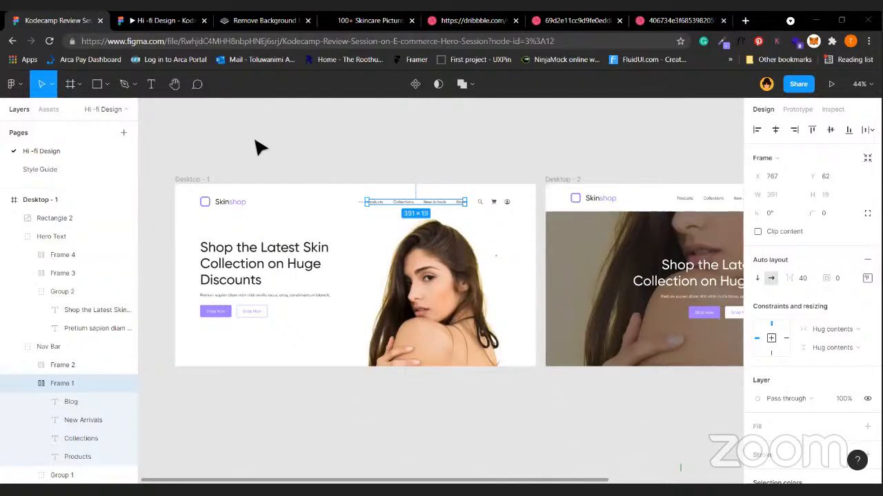
left_click(358, 135)
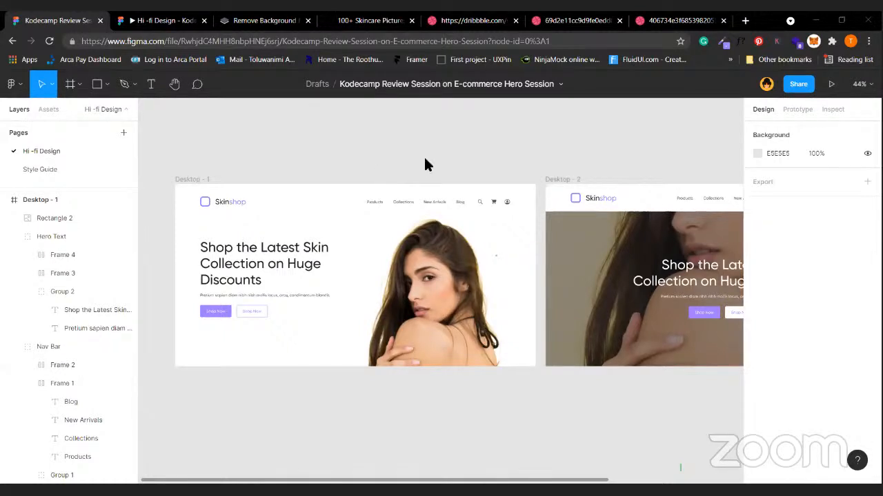
scroll(229, 243, "up", 2)
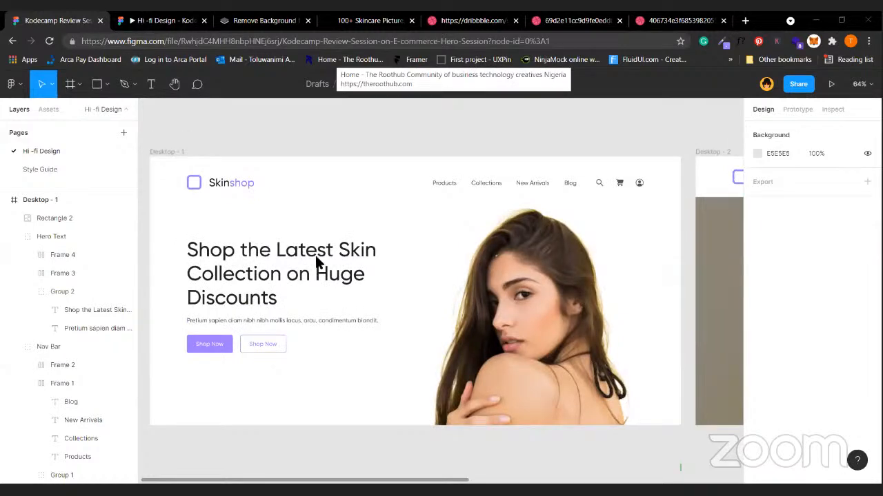
key("ctrl+Tab")
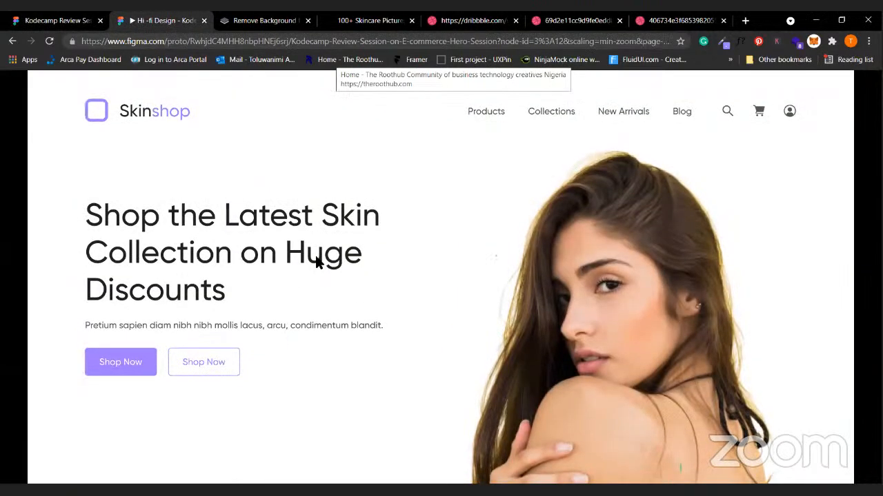
key("Right")
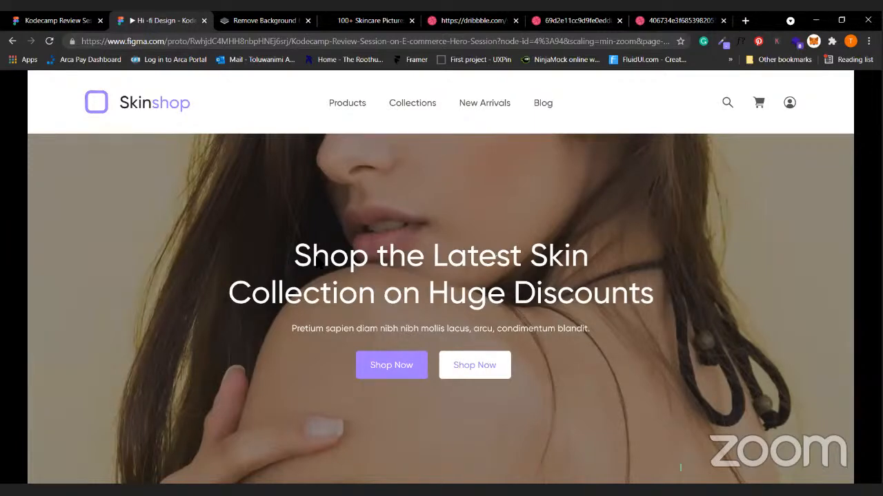
left_click(69, 17)
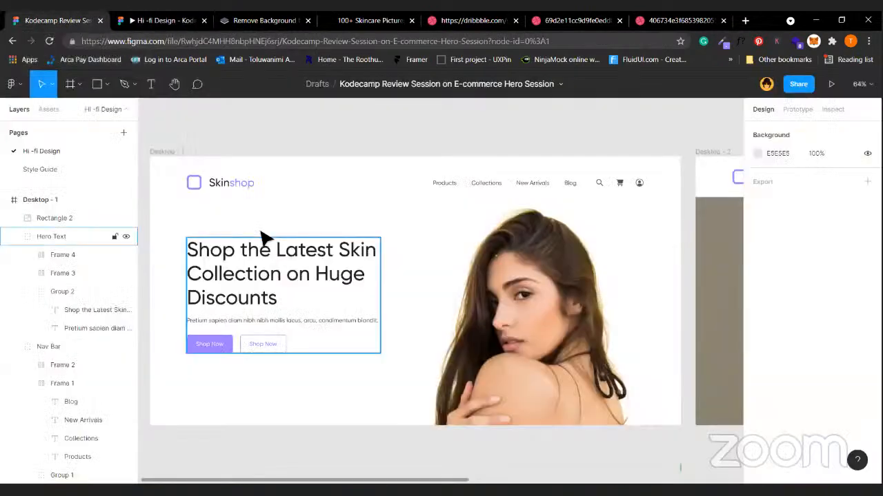
scroll(622, 290, "right", 5)
scroll(605, 149, "right", 5)
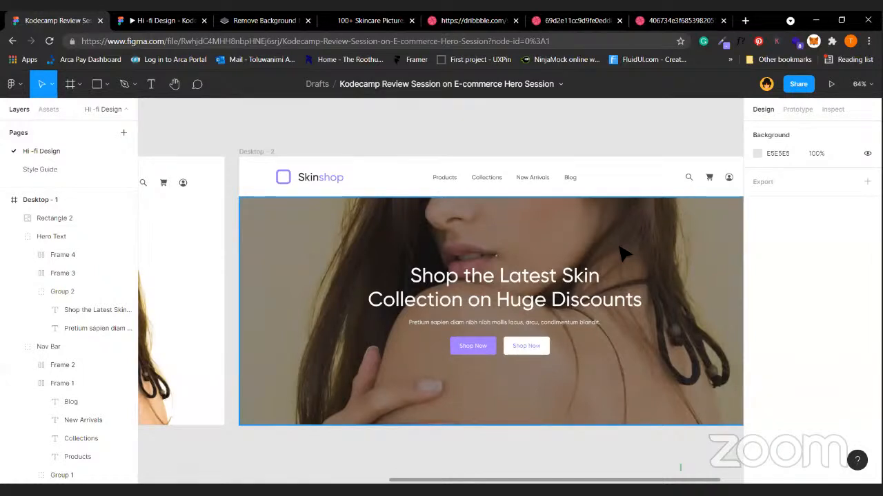
scroll(435, 331, "left", 8)
left_click(408, 335)
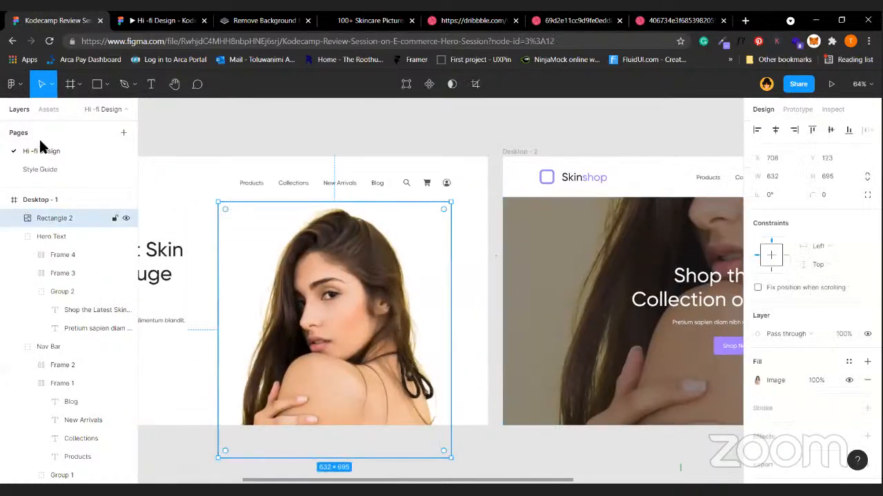
left_click(325, 156)
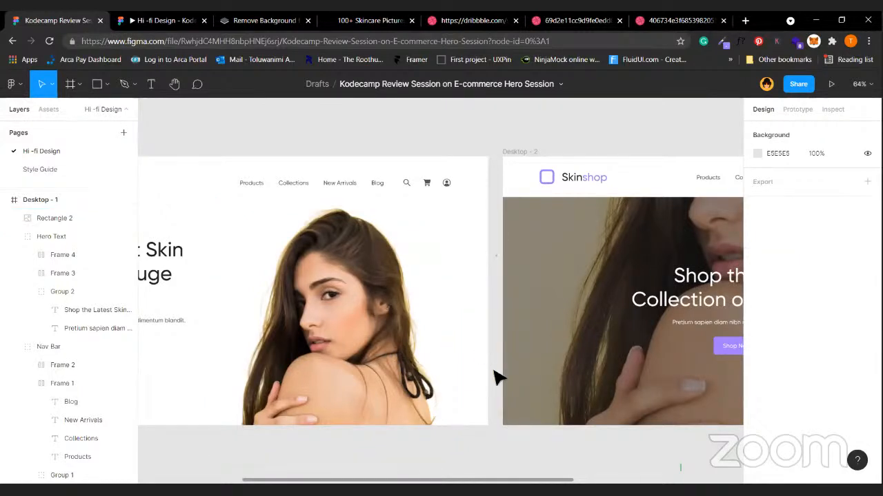
scroll(497, 374, "left", 5)
left_click(414, 365)
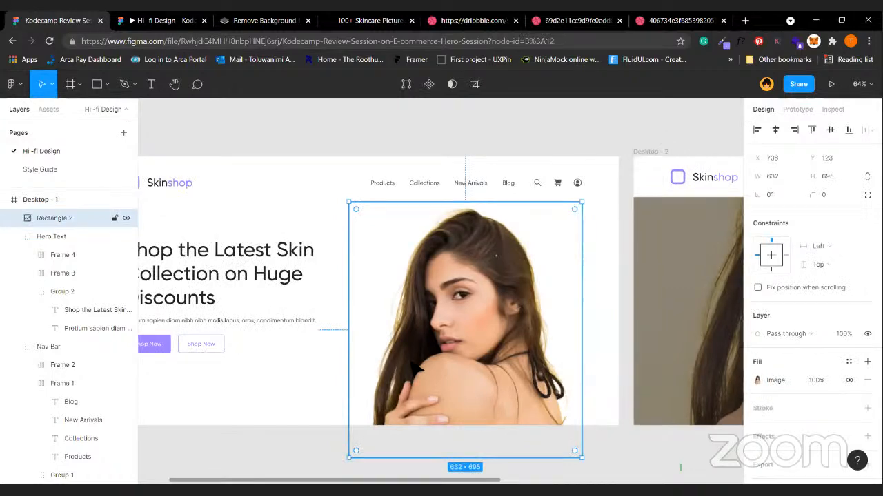
left_click(621, 416)
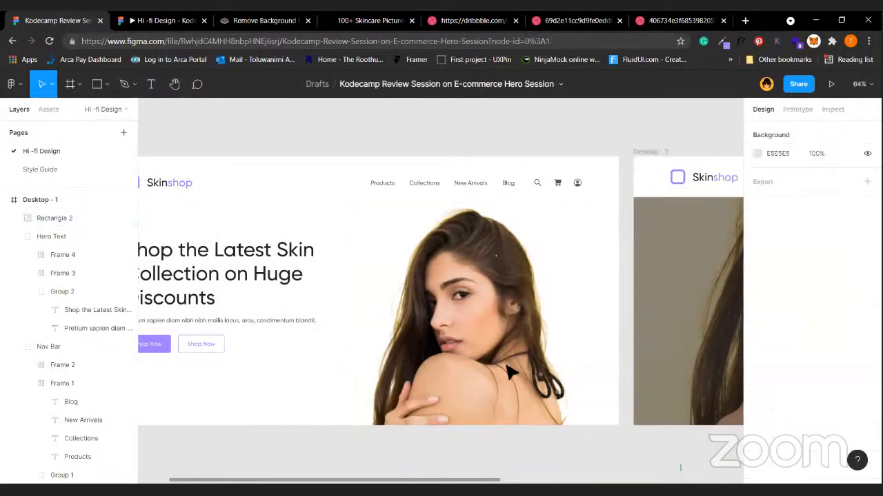
left_click(39, 217)
double_click(39, 218)
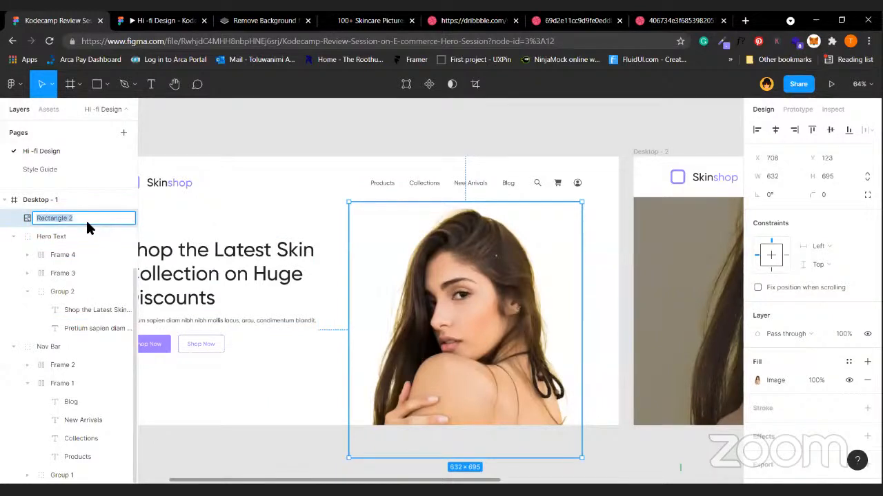
key("Escape")
key("Escape")
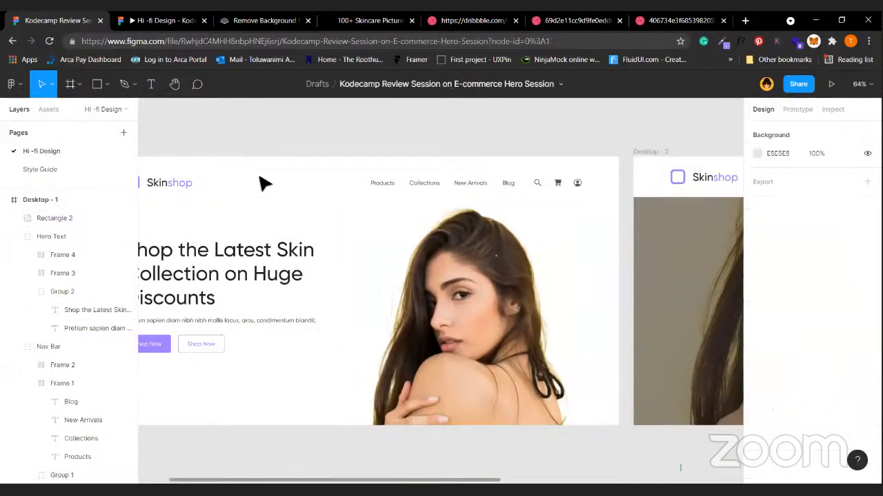
left_click(487, 322)
scroll(489, 322, "right", 5)
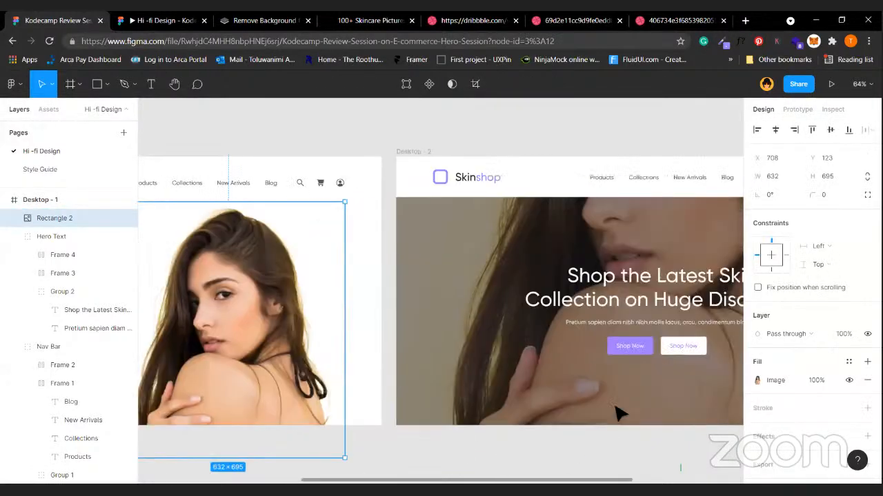
scroll(617, 412, "right", 2)
left_click(617, 412)
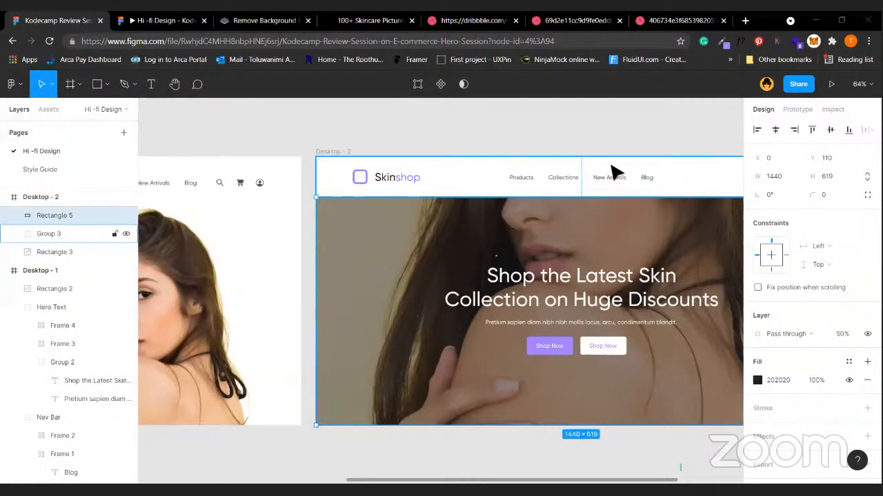
key("Escape")
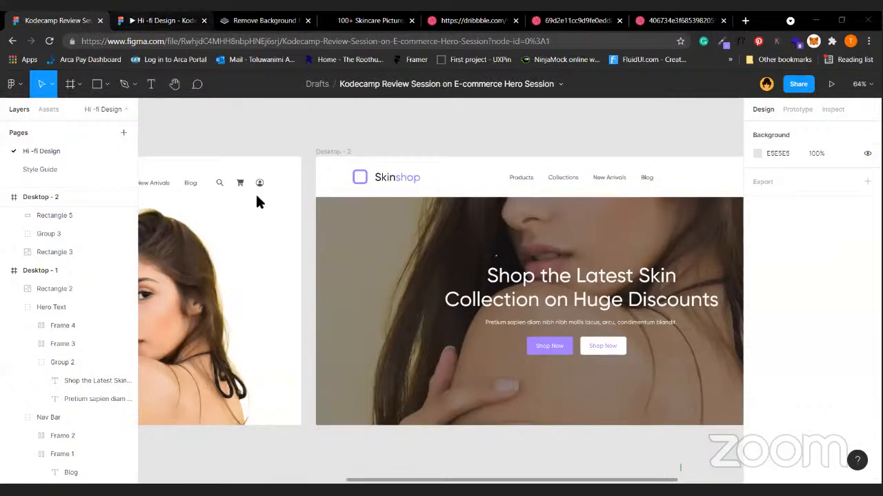
key("ctrl+Tab")
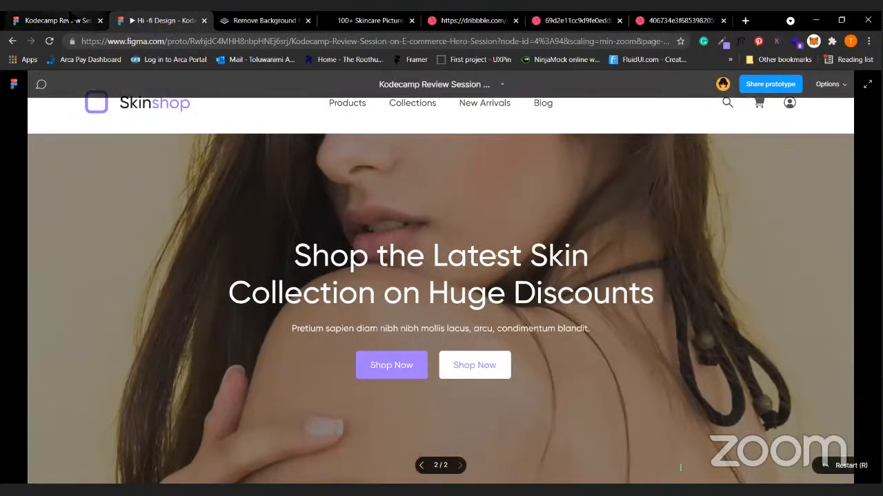
key("ctrl+shift+Tab")
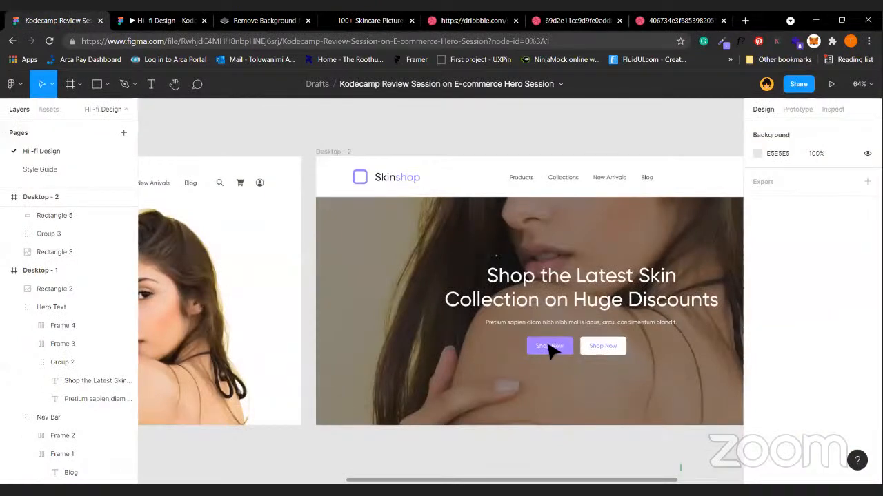
scroll(538, 350, "right", 2)
left_click(538, 351)
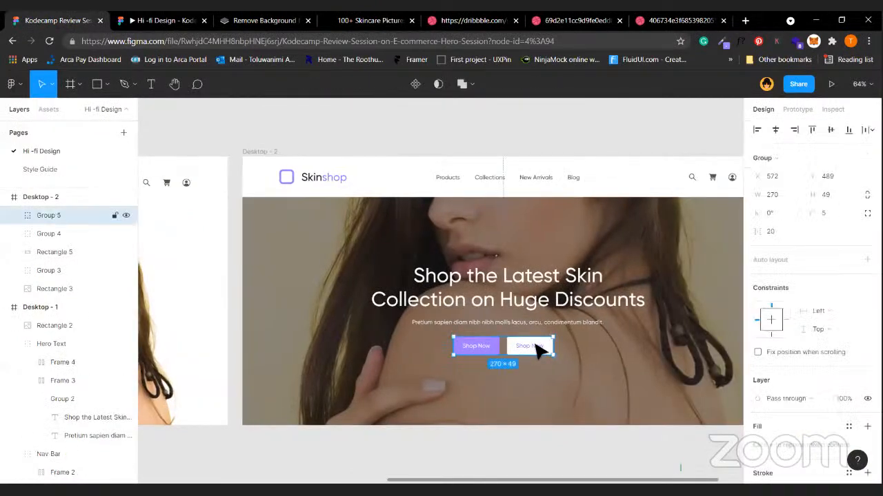
Change the white button's label to 'Learn More'.
double_click(536, 346)
double_click(536, 346)
type("Le")
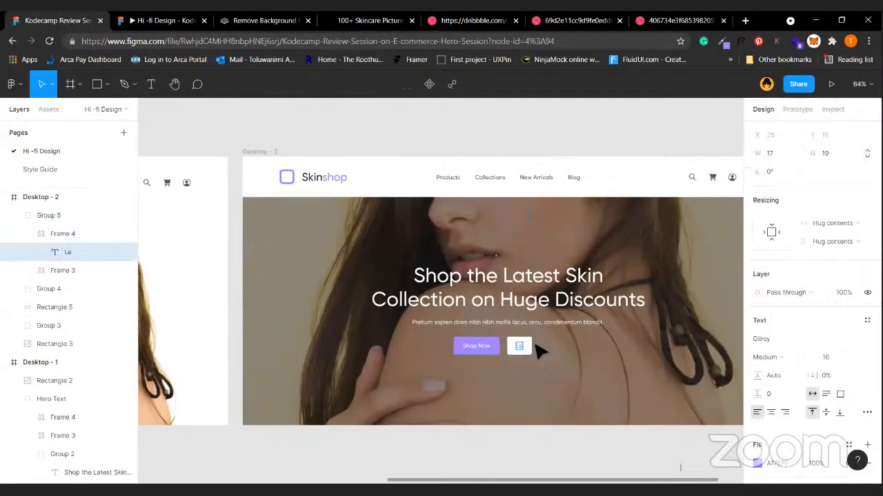
type("ar M")
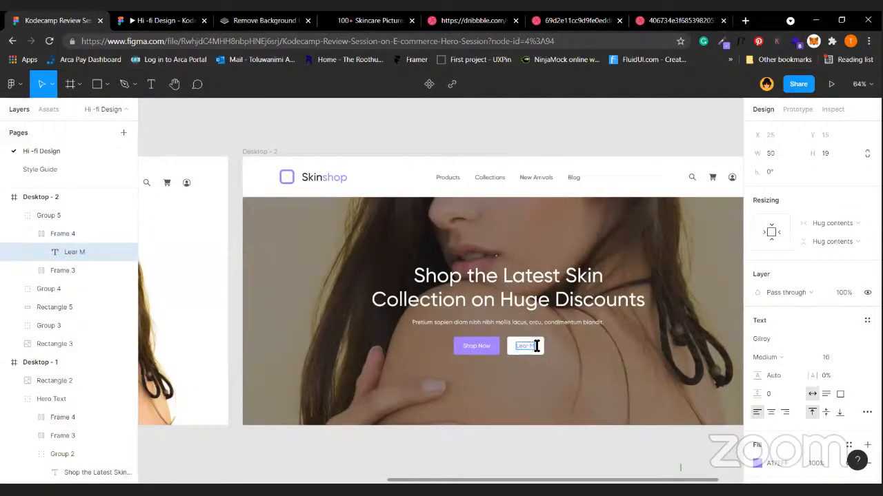
key("BackSpace")
key("BackSpace")
key("BackSpace")
type("N")
key("BackSpace")
type("rn More")
key("Escape")
Centre the Shop Now and Learn More button group horizontally in Desktop - 2.
left_click(545, 355)
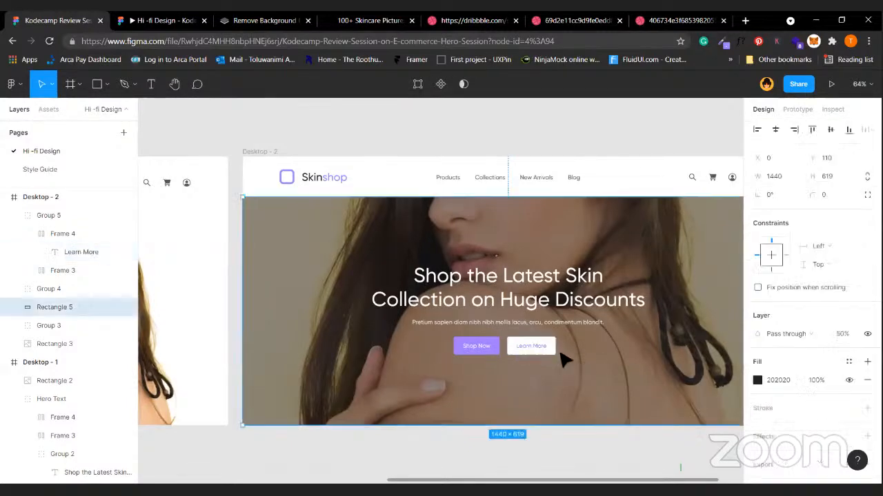
left_click(545, 353)
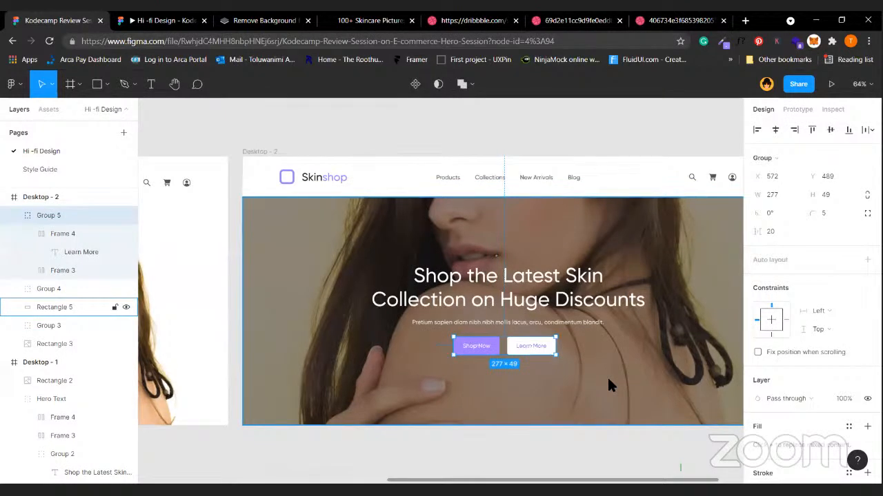
key("alt")
left_click(538, 352)
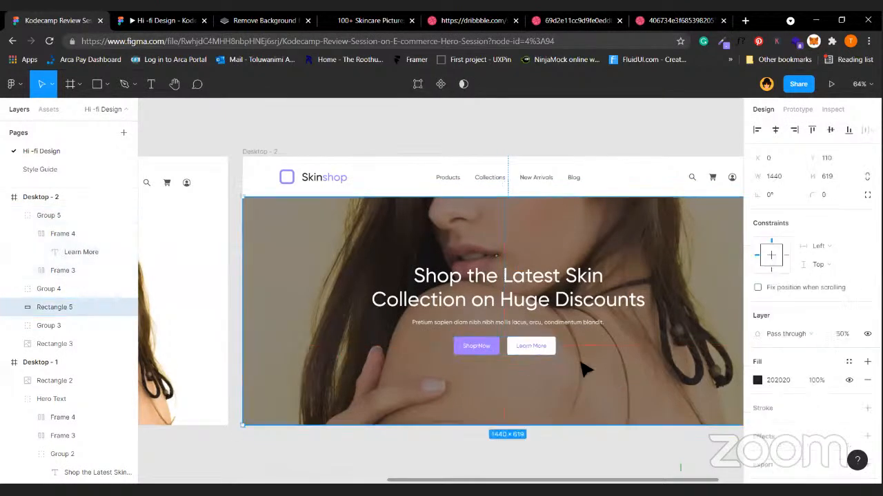
left_click(538, 352)
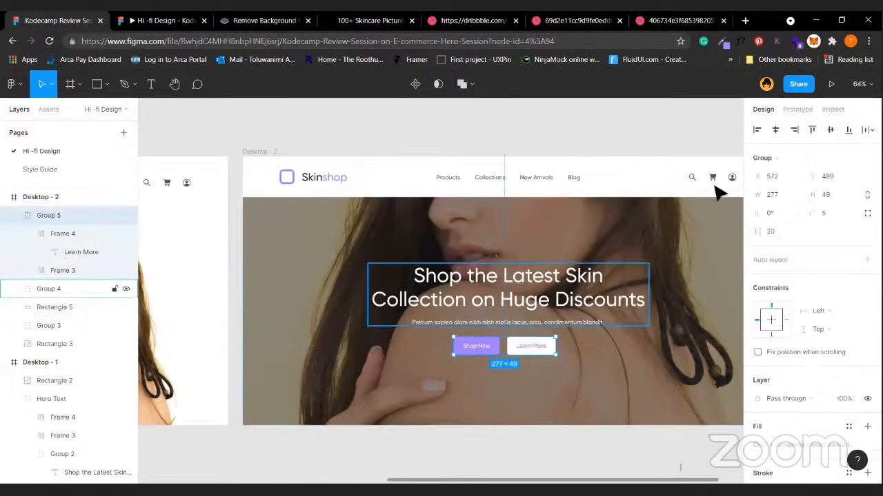
left_click(775, 130)
left_click(648, 351)
scroll(641, 347, "left", 10)
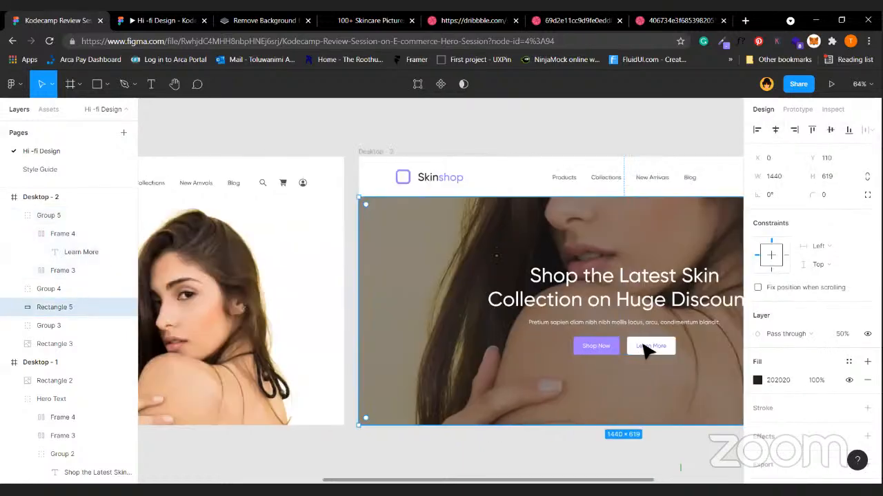
Inspect the Shop Now button in Desktop - 1's Hero Text group, then preview the prototype and return.
left_click(335, 347)
left_click(331, 345)
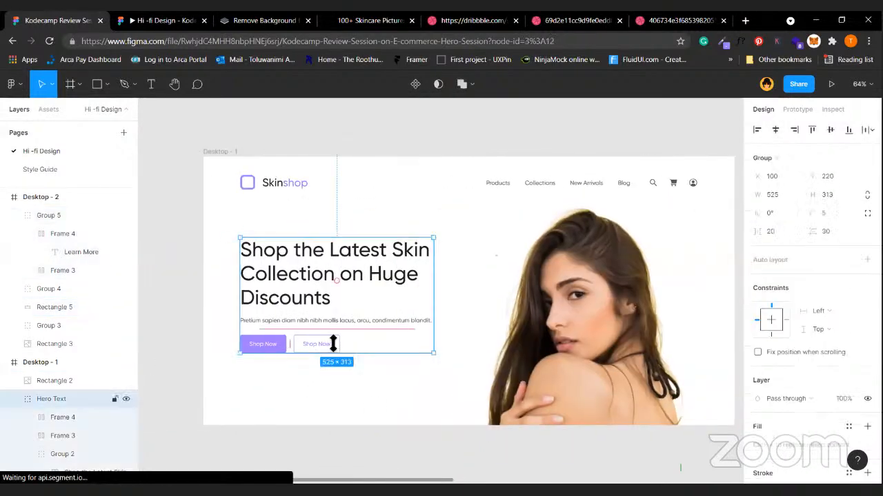
left_click(365, 376)
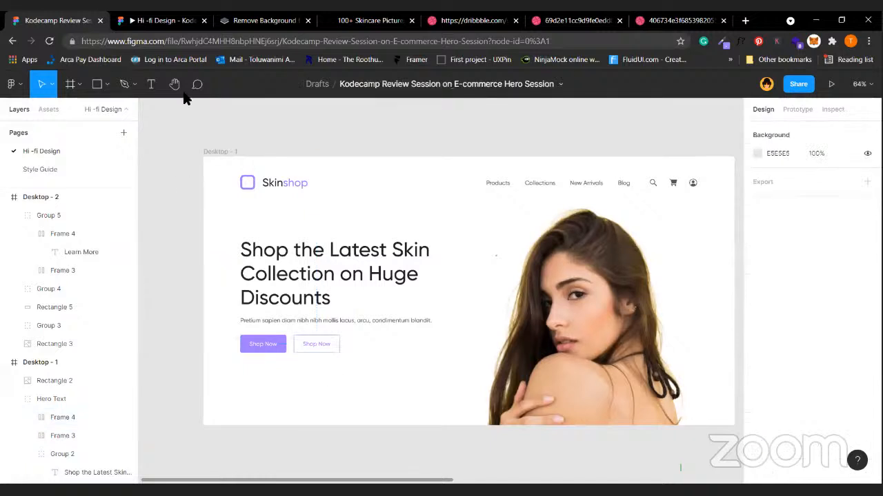
left_click(144, 16)
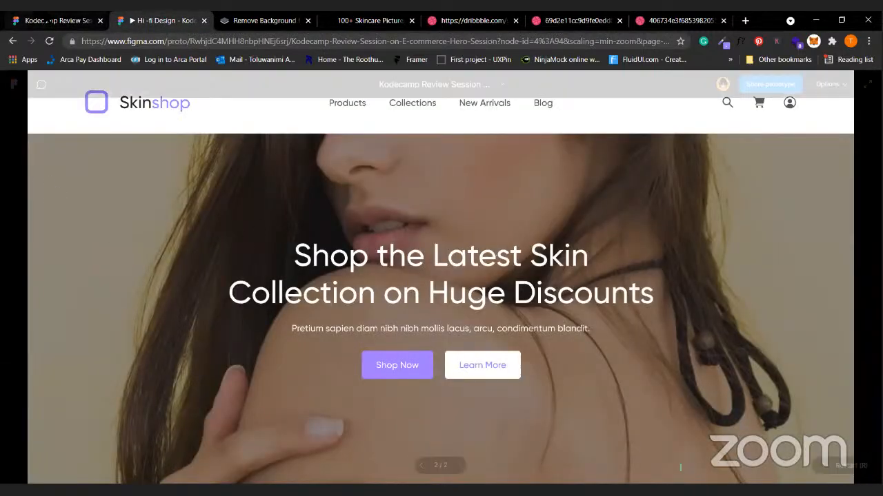
left_click(55, 20)
left_click(220, 153)
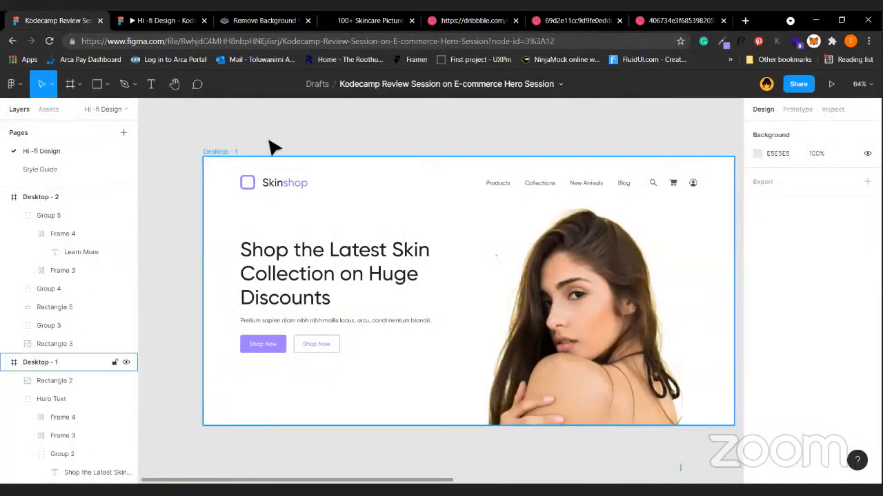
left_click(270, 146)
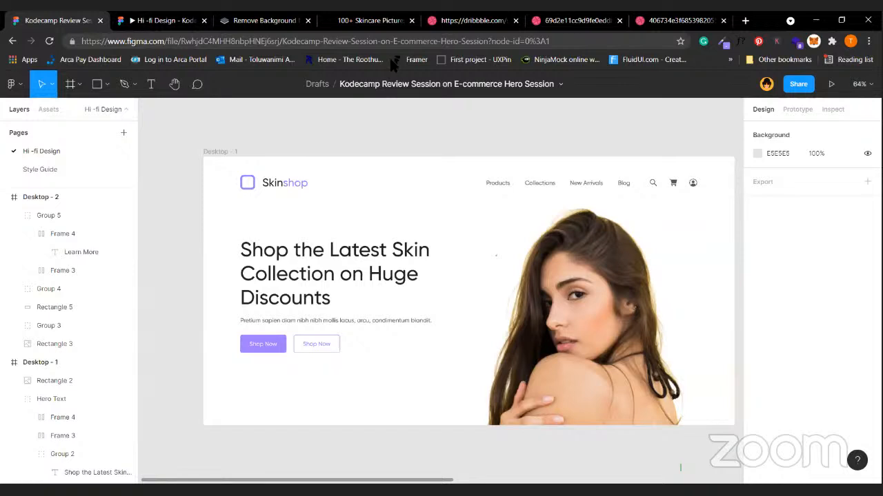
Move between the Hi -fi Design and Style Guide pages, settling on Style Guide.
left_click(41, 169)
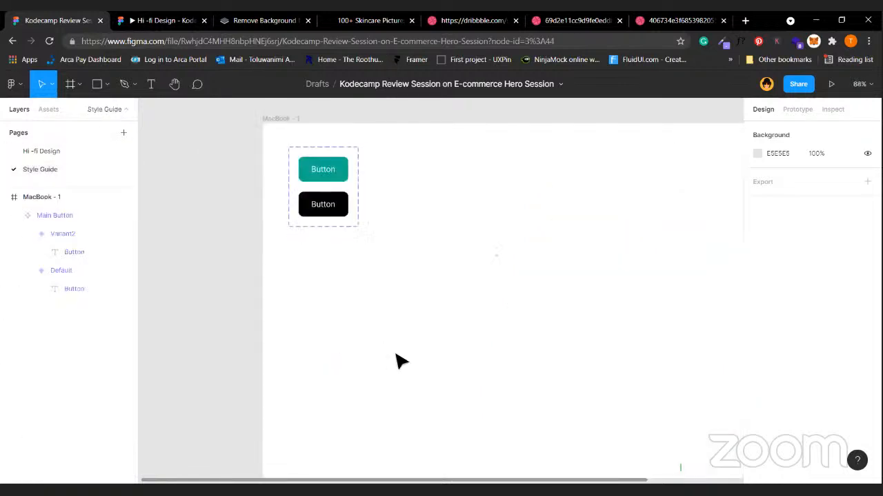
left_click(37, 153)
left_click(340, 283)
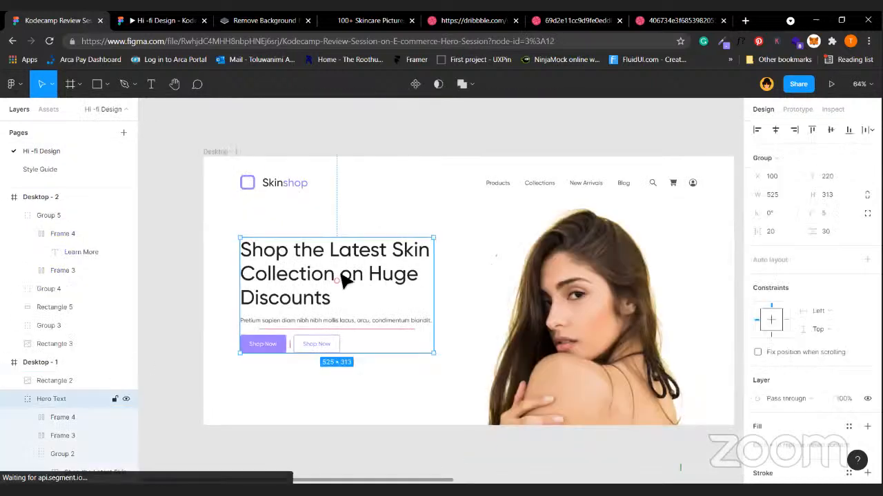
left_click(56, 169)
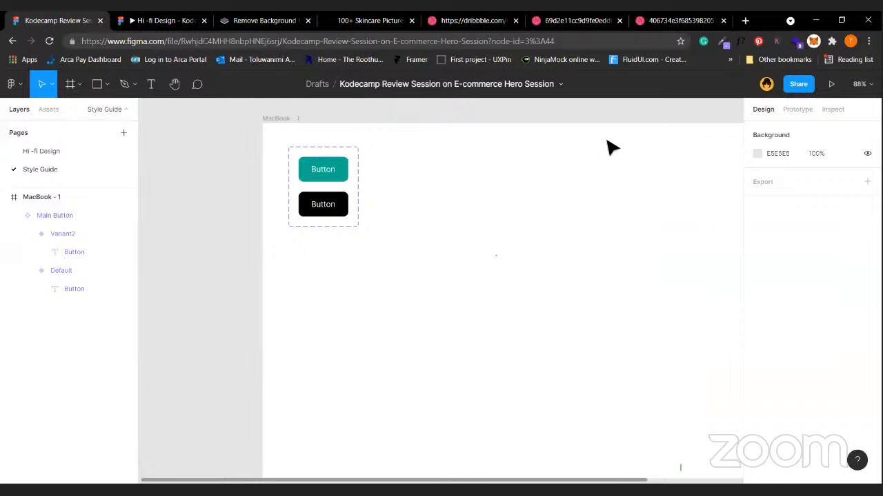
left_click(86, 151)
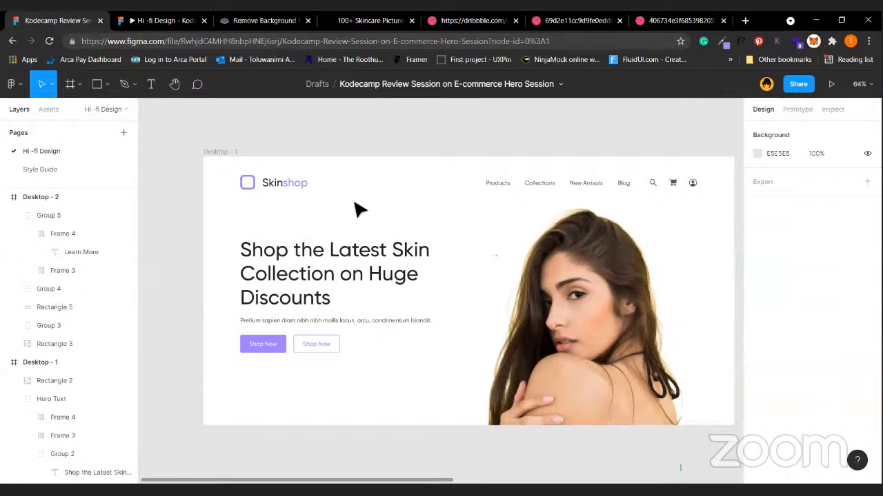
left_click(69, 172)
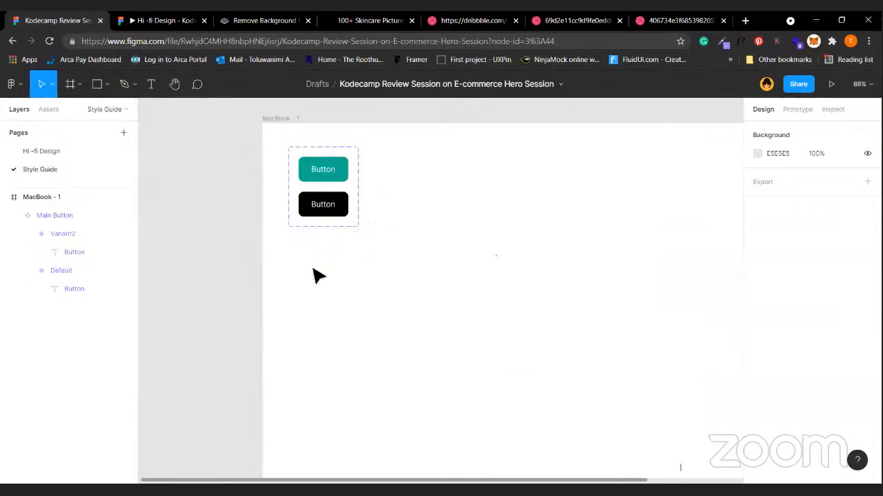
scroll(315, 276, "right", 3)
Draw a 100×100 grey square beside the buttons and move it down-right.
left_click(98, 83)
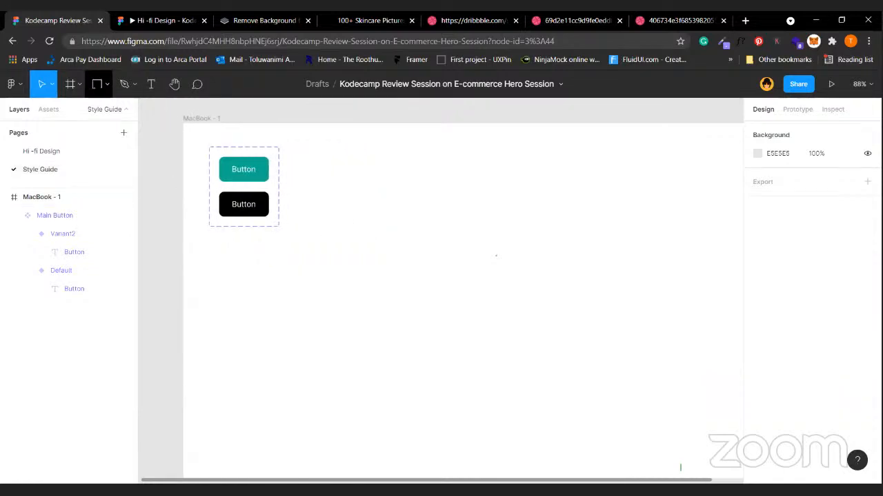
left_click(319, 161)
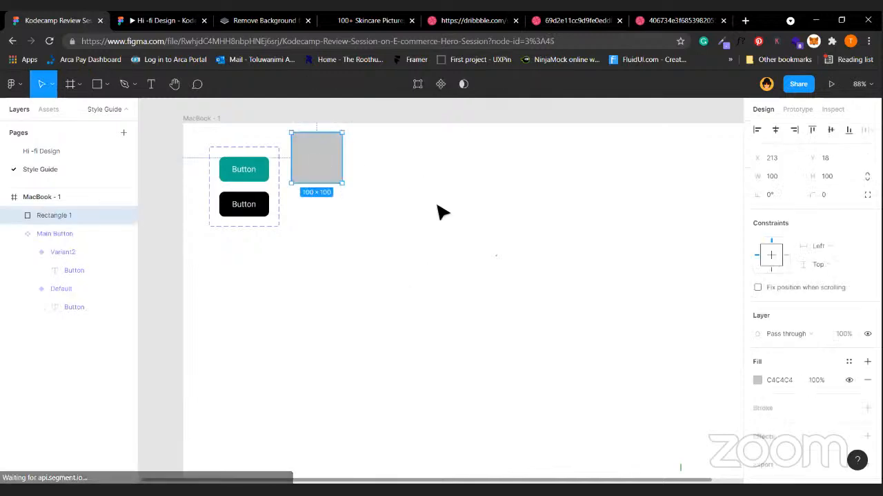
left_click(784, 382)
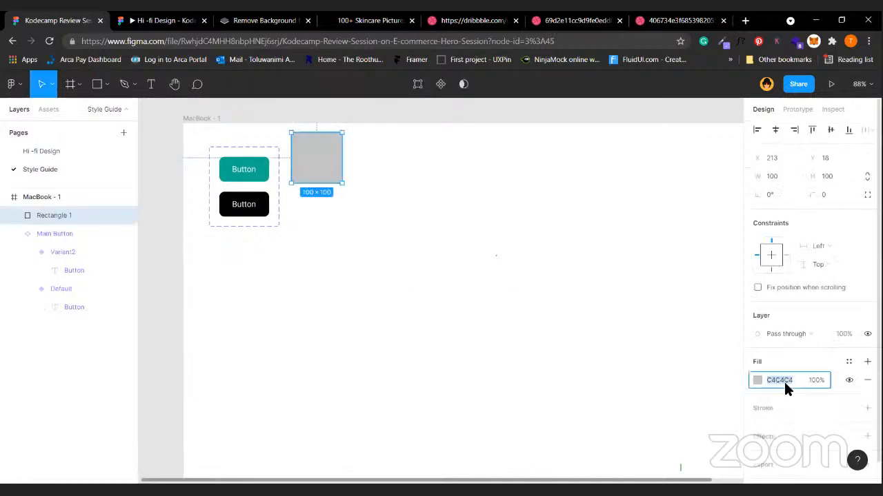
left_click(463, 371)
left_click(316, 176)
key("Return")
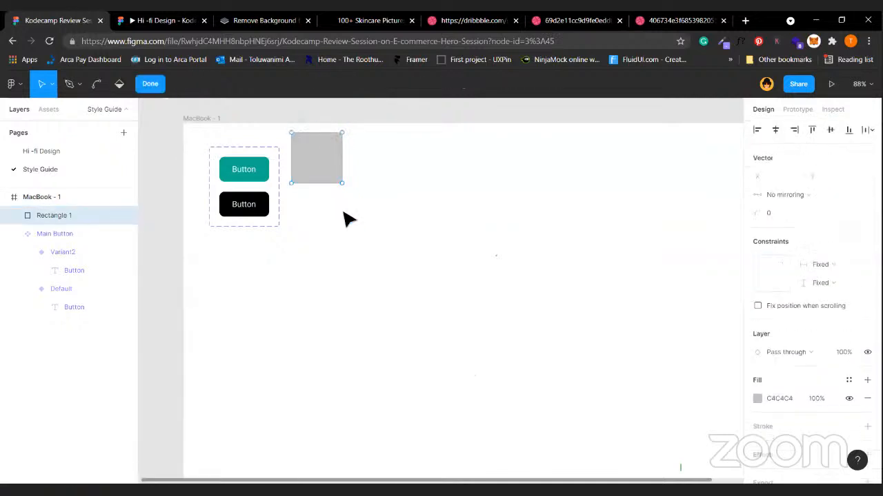
key("Escape")
left_click_drag(321, 173, 395, 236)
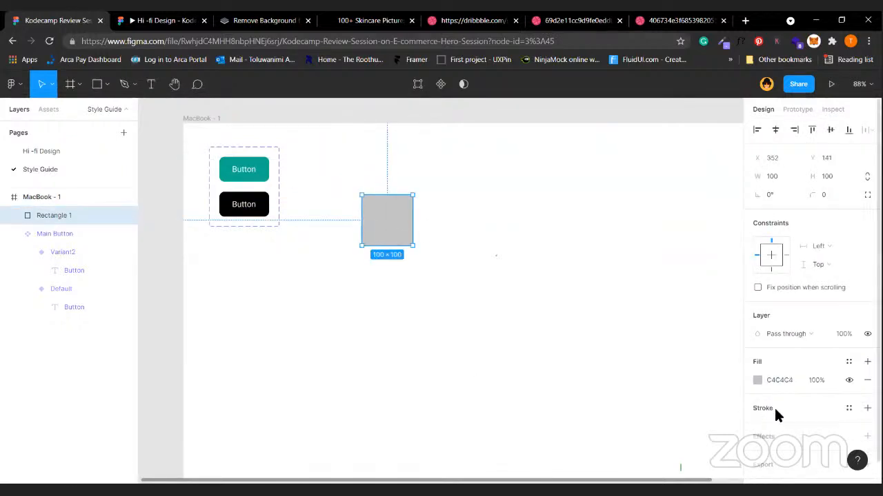
Save the grey square's fill as a new colour style named 'Gray 1'.
scroll(773, 406, "down", 1)
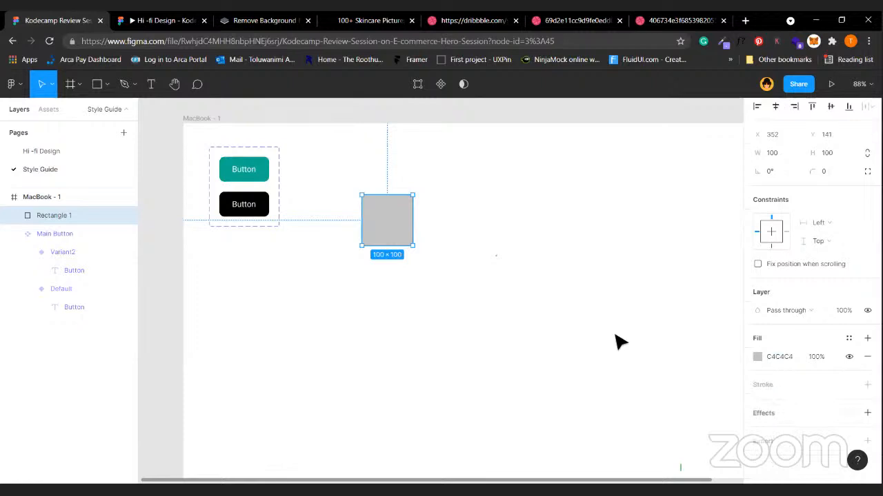
left_click(849, 339)
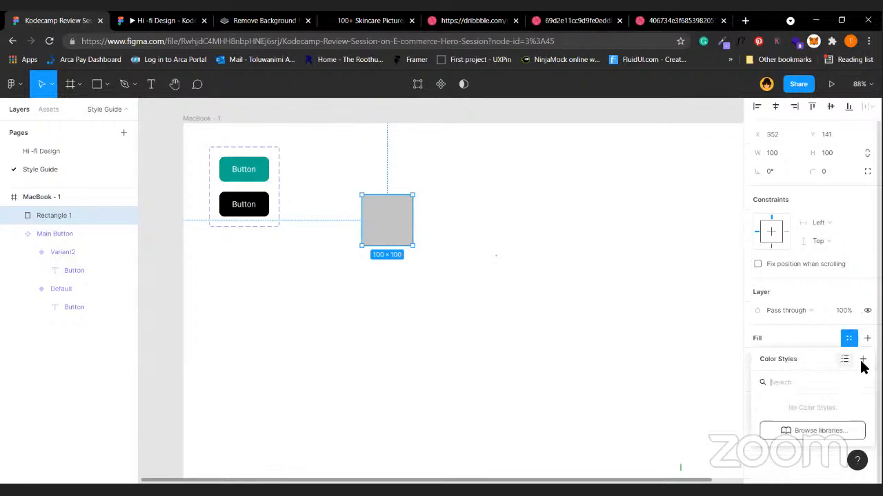
left_click(863, 359)
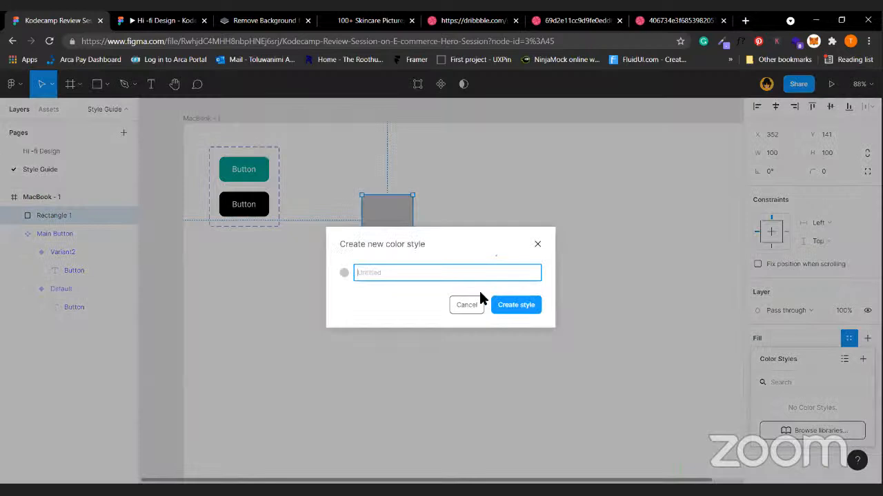
type("Gray")
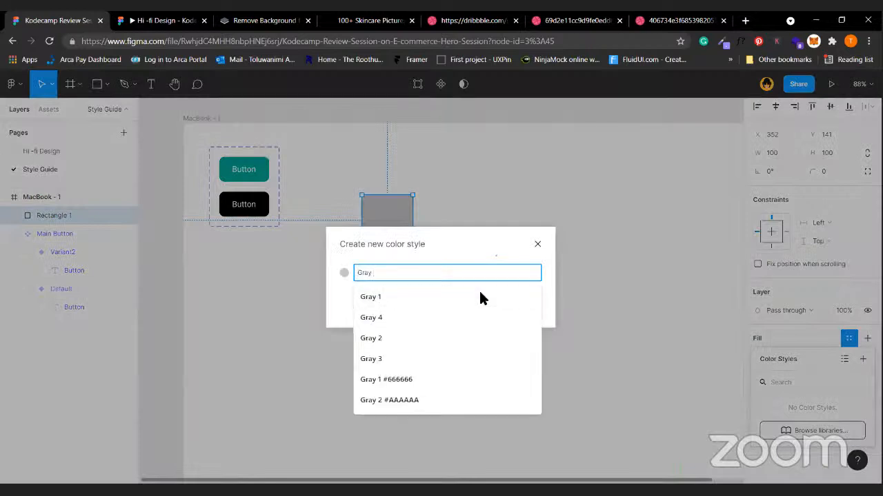
type(" 1")
key("Return")
Duplicate the square to the right, detach its style and recolour it dark red 9F2525.
left_click_drag(391, 221, 464, 220)
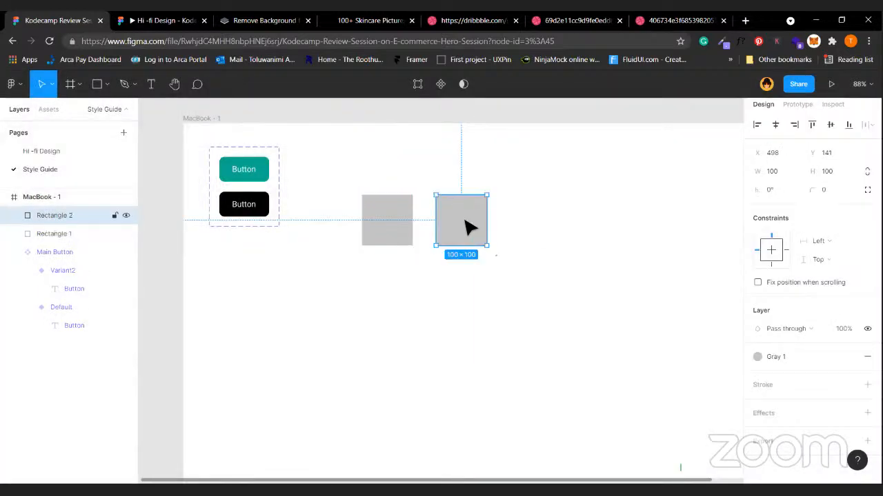
left_click(848, 357)
left_click(764, 375)
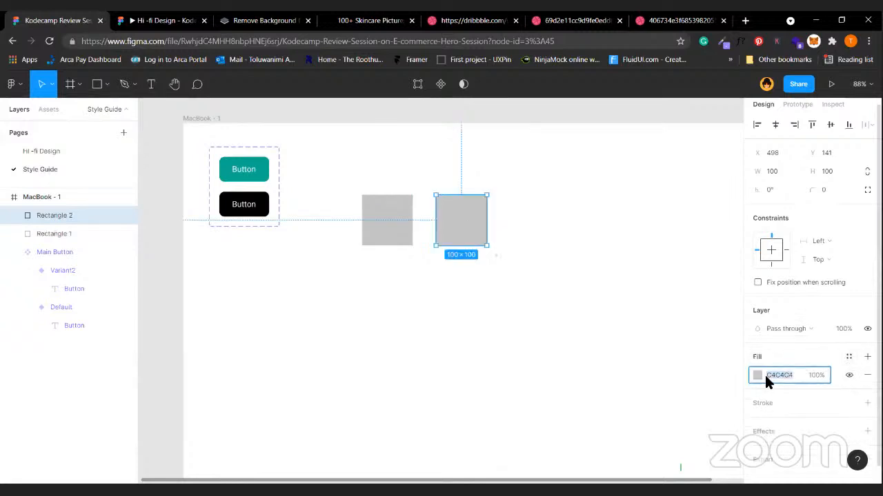
type("898")
key("Return")
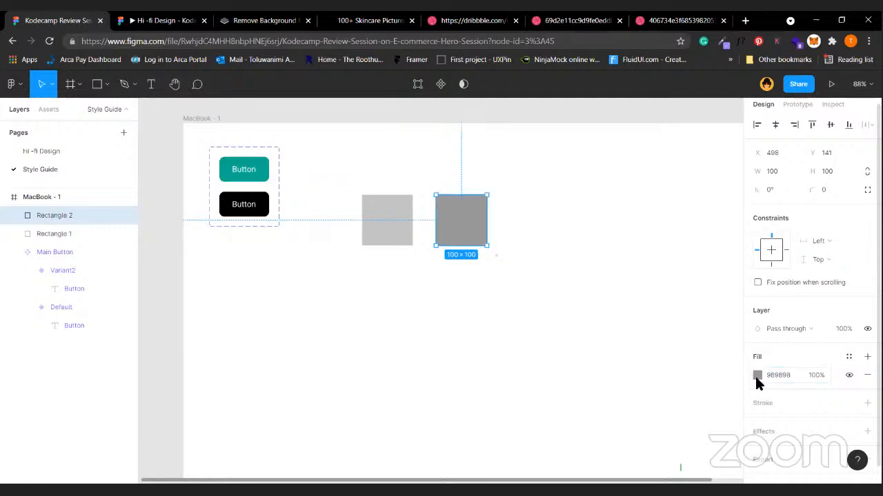
left_click(756, 376)
left_click_drag(649, 248, 670, 225)
left_click_drag(607, 210, 711, 248)
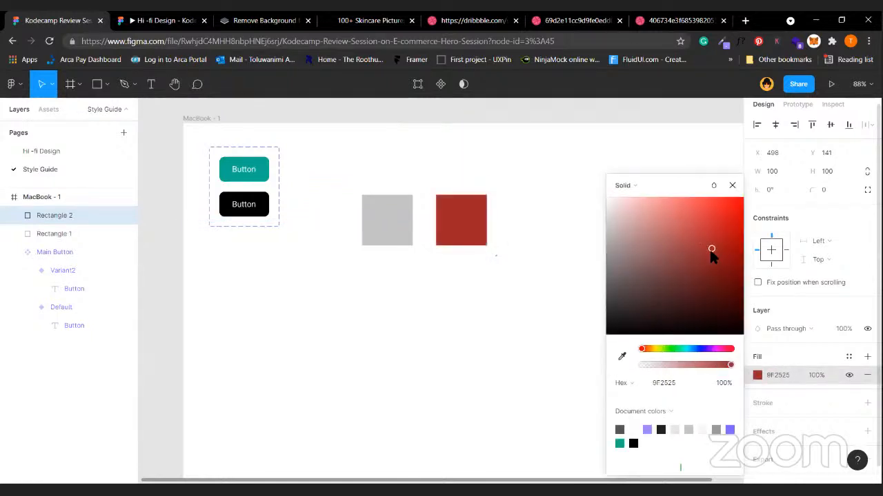
left_click(757, 375)
Save the red square's fill as a new colour style named 'Wine'.
left_click(849, 357)
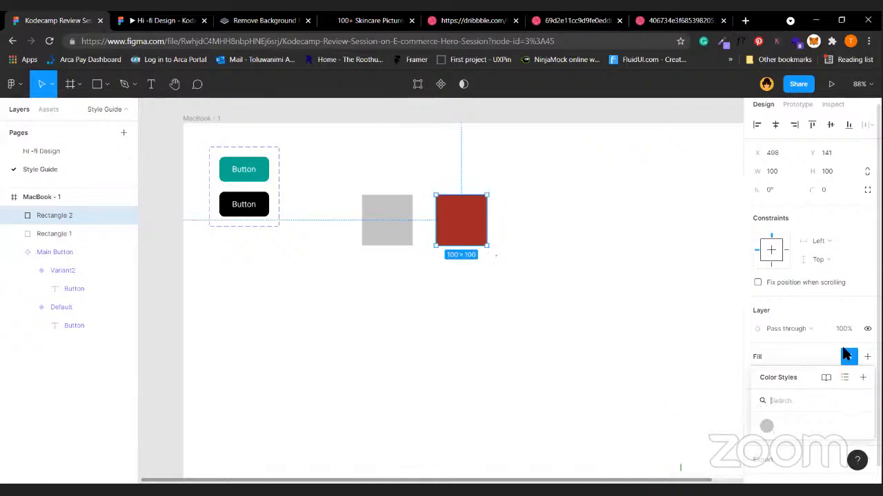
left_click(862, 377)
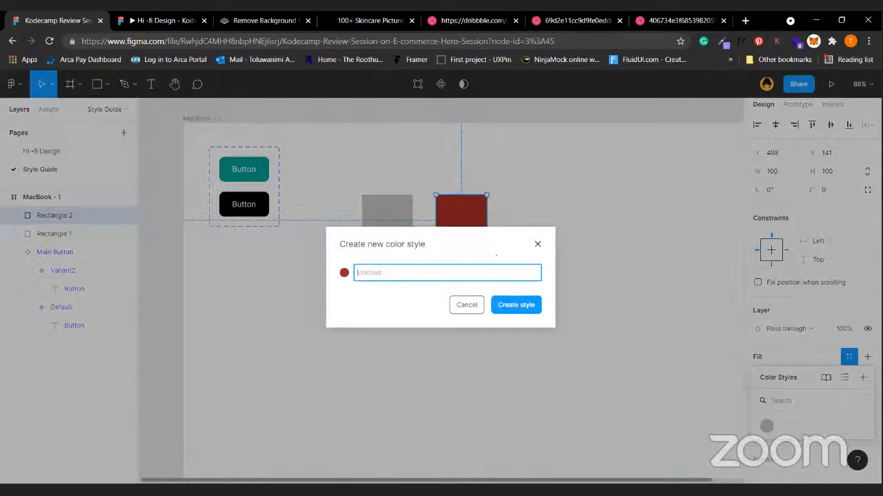
type("Wine")
key("Return")
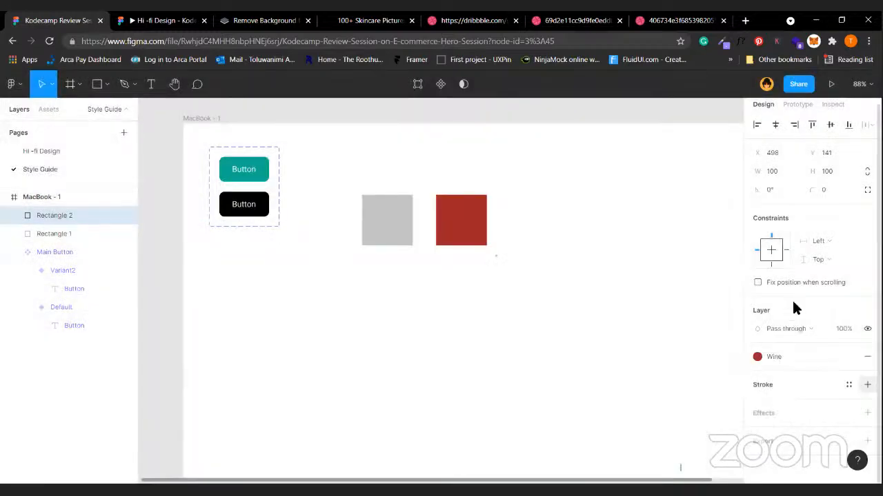
Nudge the red square to leave a 30 px gap from the grey square.
key("Right")
key("Right")
key("Right")
key("Right")
key("shift+Left")
key("shift+Left")
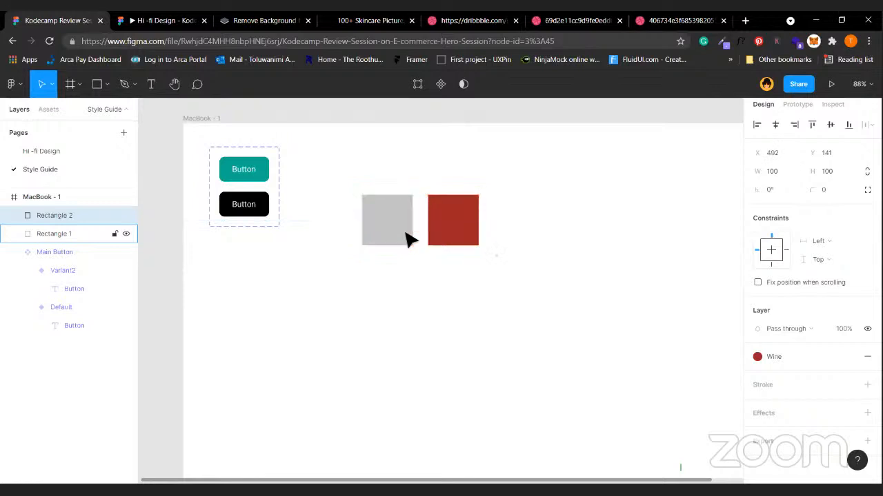
left_click(405, 233, "shift")
left_click(183, 353)
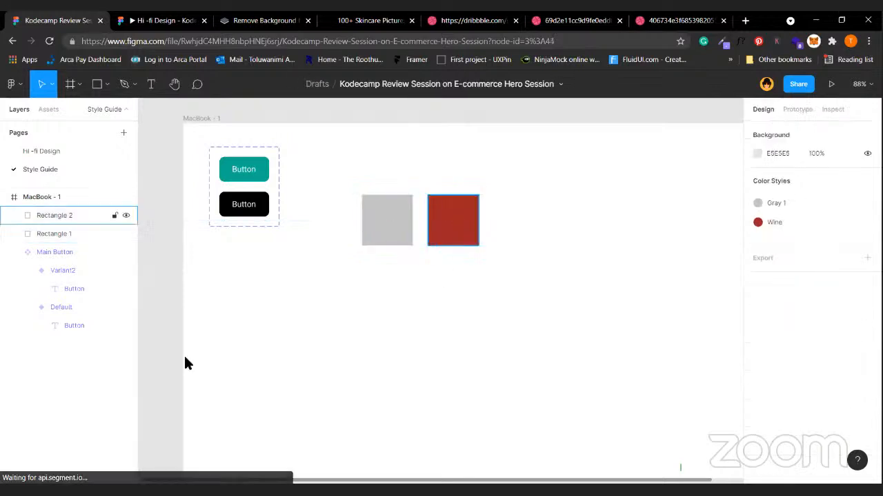
Duplicate the hero heading twice onto the canvas left of Desktop - 1.
left_click(62, 151)
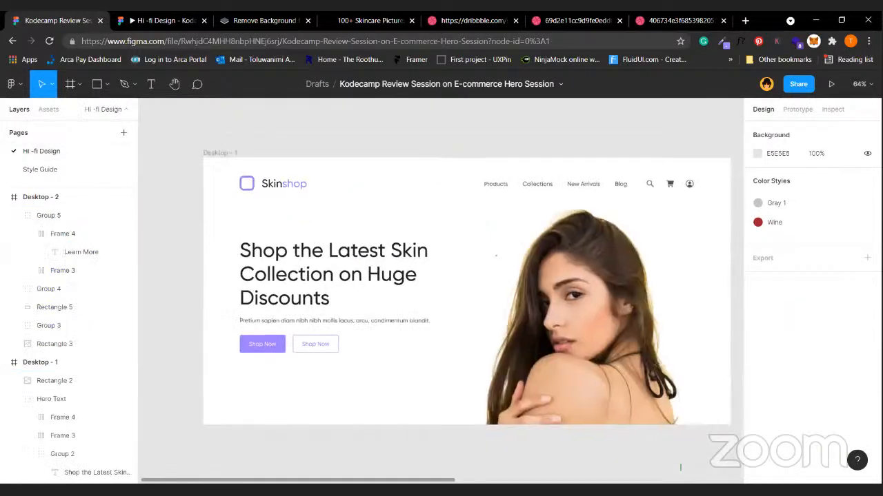
left_click(267, 266)
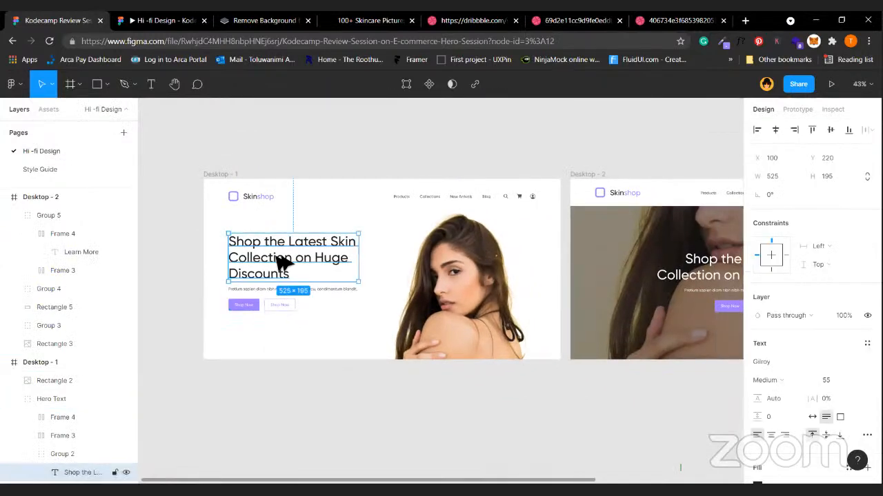
left_click_drag(144, 200, 164, 134)
scroll(280, 157, "left", 2)
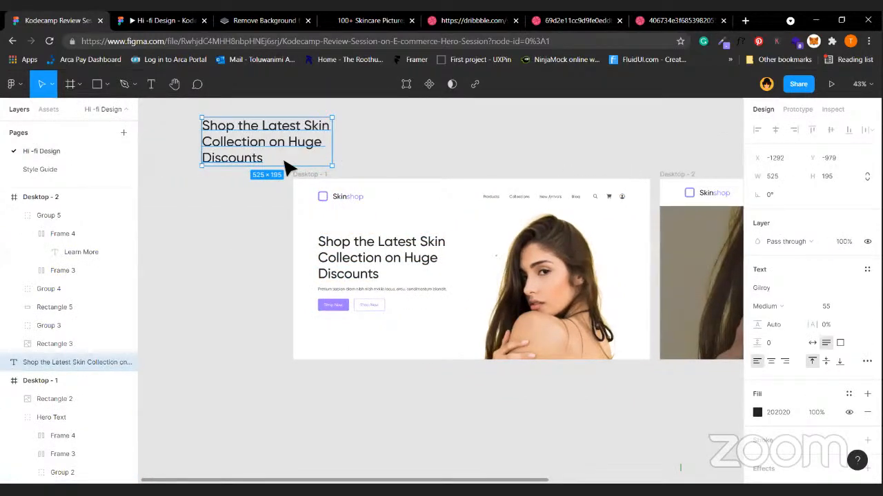
left_click_drag(301, 144, 249, 253)
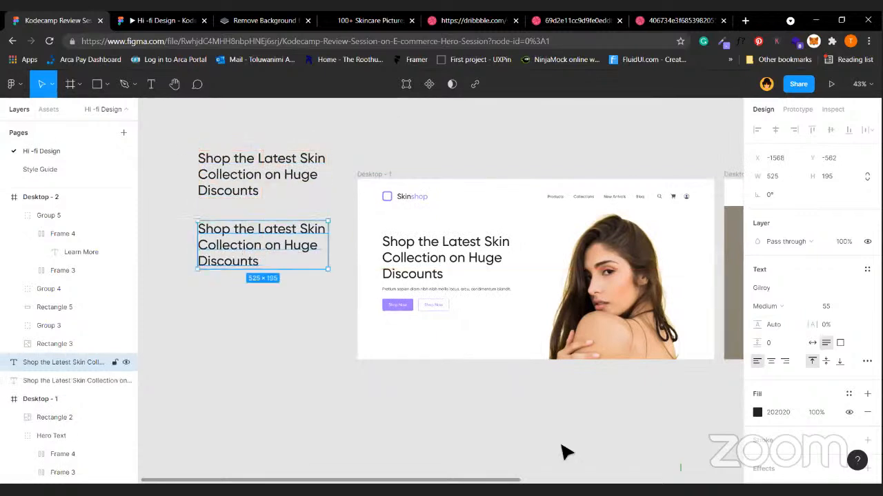
Browse the text fill's colour styles and the Libraries dialog, then close it.
left_click(848, 394)
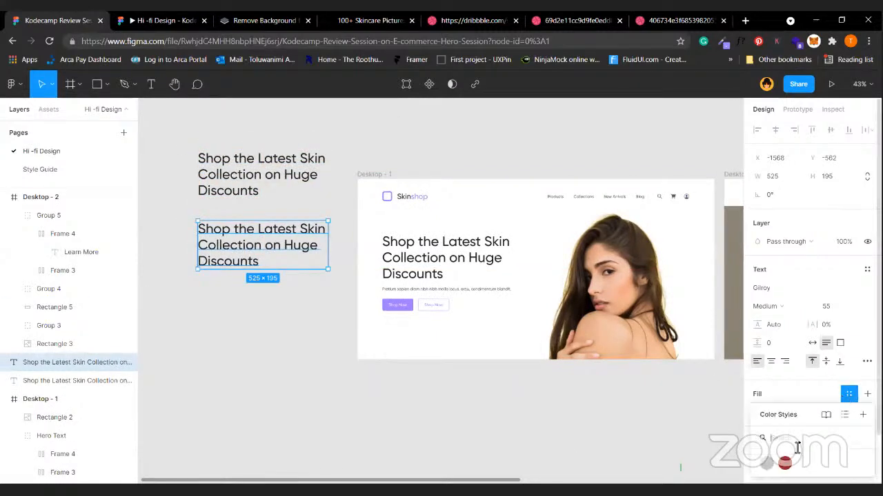
left_click(824, 416)
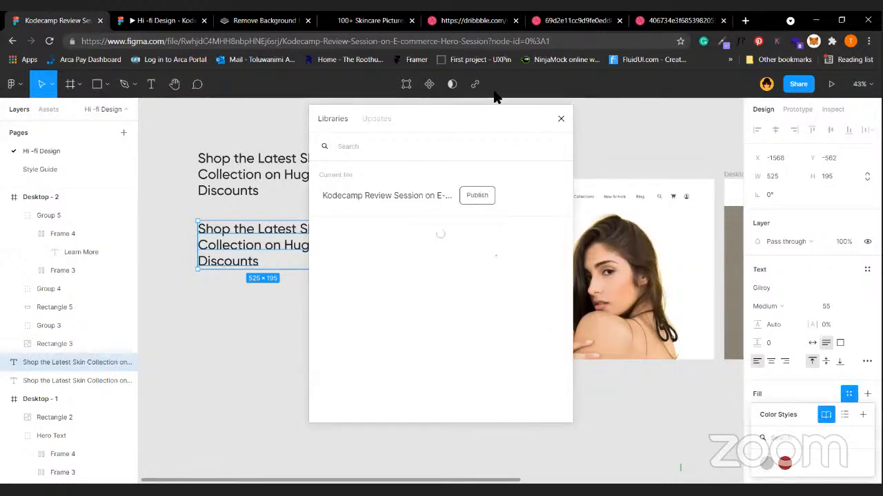
left_click(561, 118)
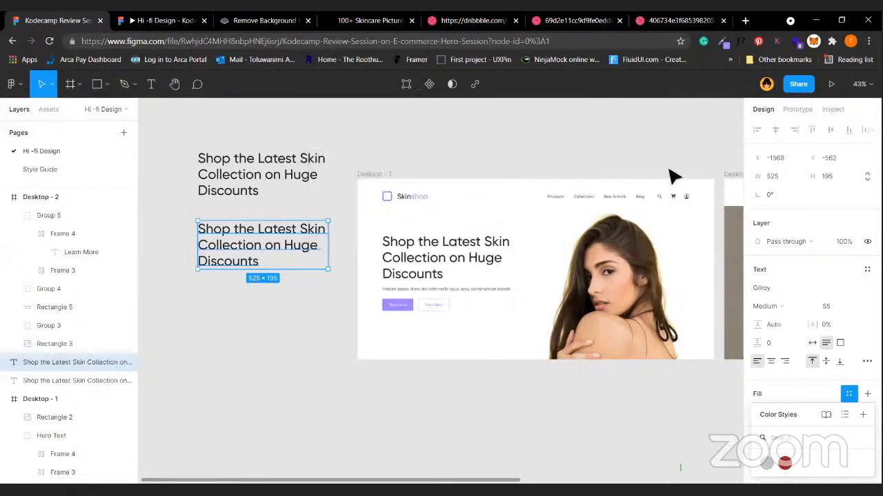
Apply the Gray 1 style to the lower heading copy and Wine to the upper one.
left_click(846, 418)
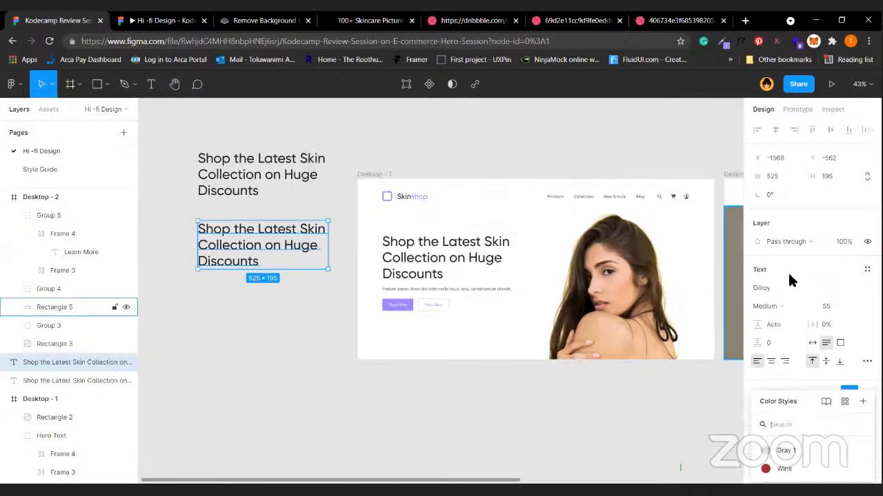
left_click(784, 450)
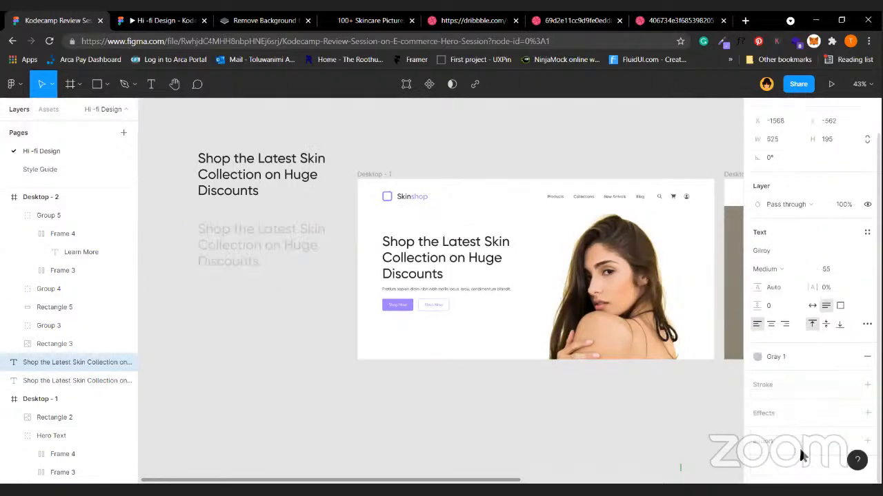
left_click(258, 173)
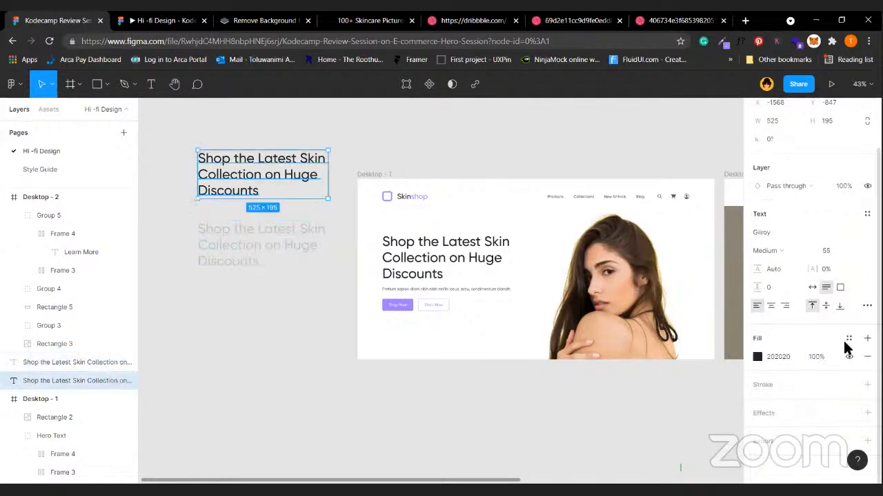
left_click(848, 339)
left_click(792, 422)
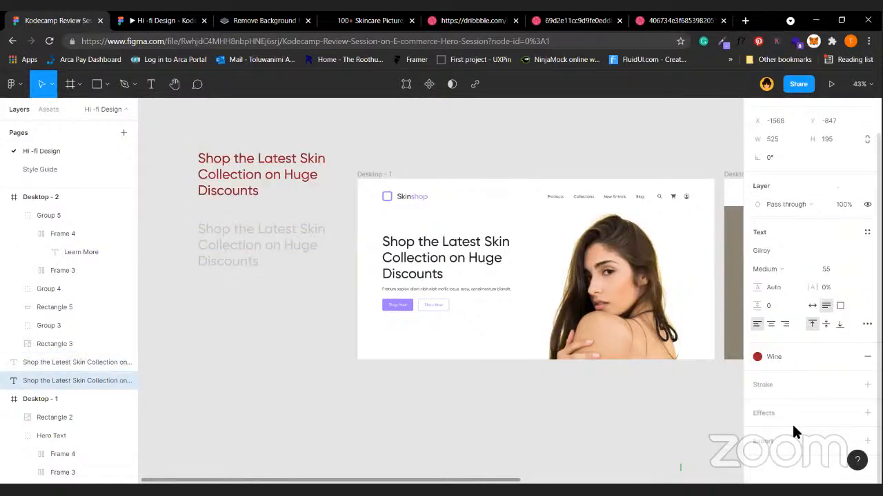
left_click(234, 371)
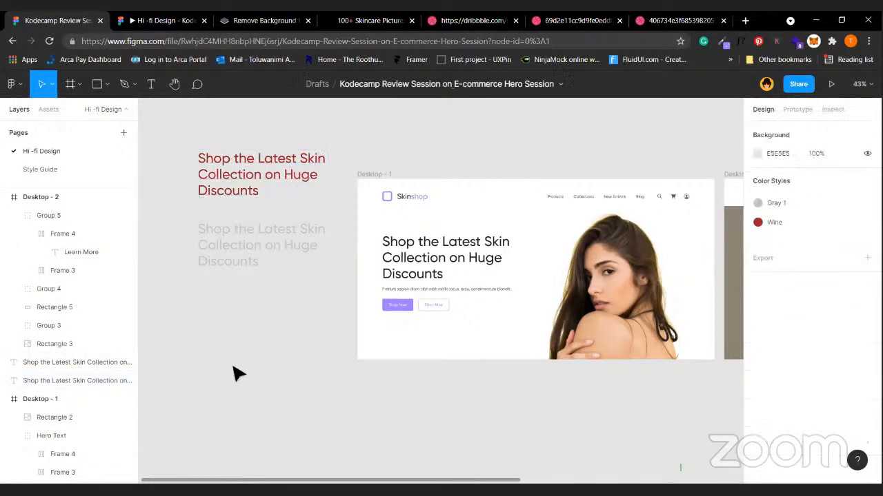
On the Style Guide page, edit the Gray 1 colour style to purple A17EFF.
left_click(40, 169)
left_click(388, 231)
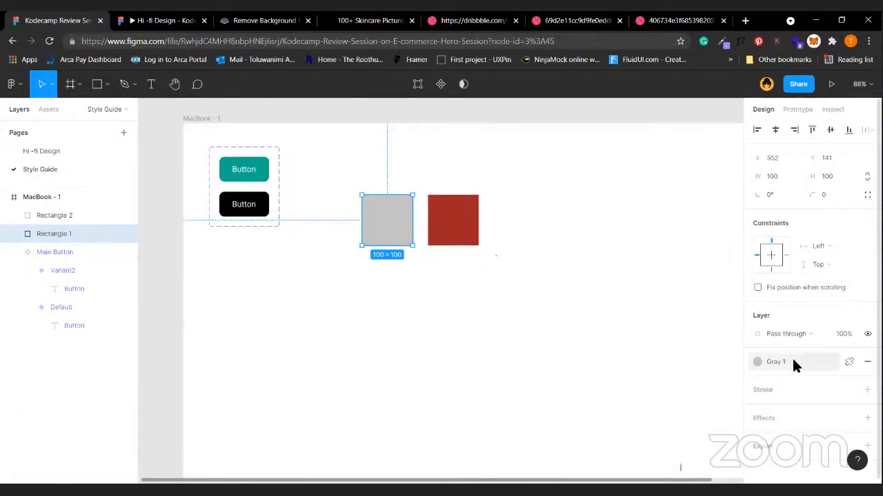
left_click(759, 363)
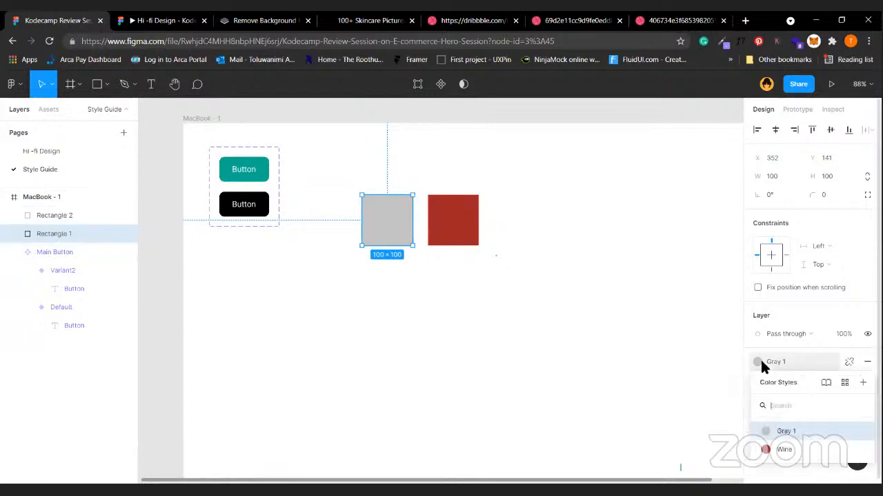
left_click(859, 432)
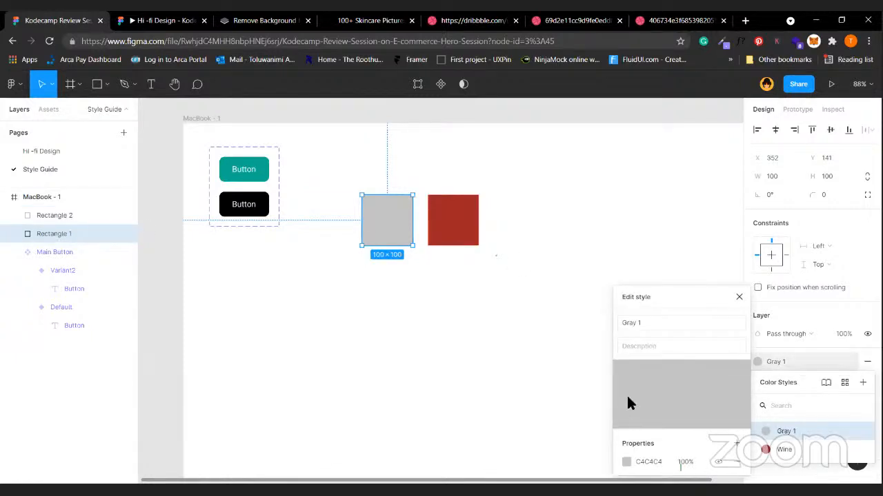
left_click(627, 463)
left_click(516, 429)
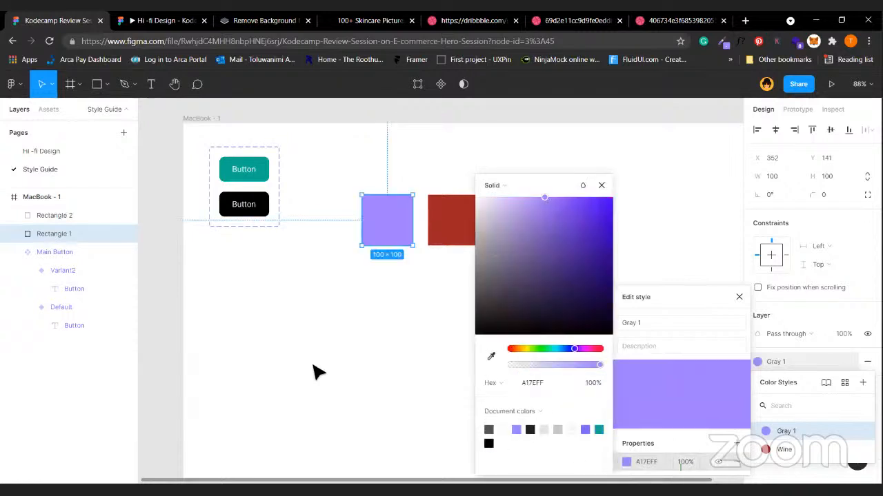
left_click(313, 373)
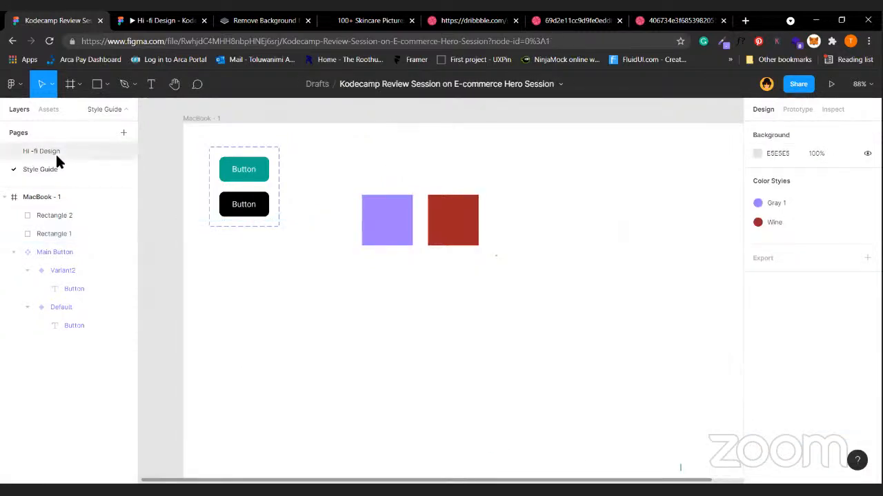
left_click(57, 157)
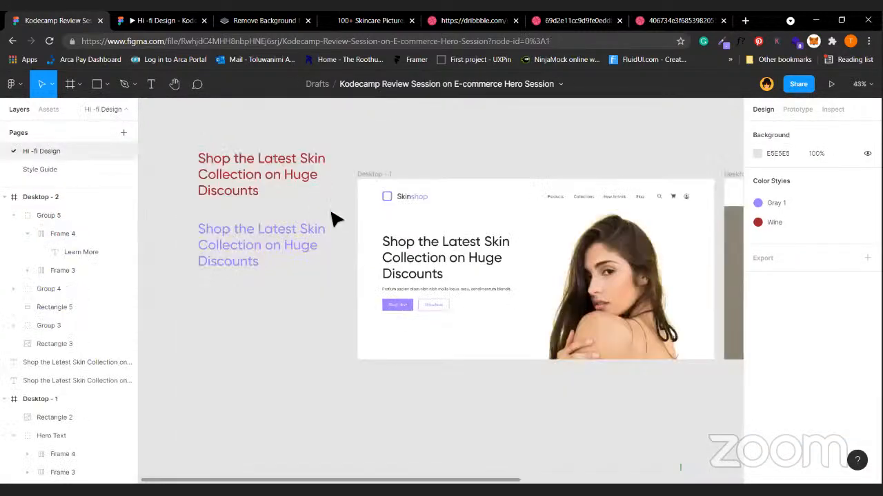
Select both the red and purple heading copies and delete them.
left_click(274, 239)
left_click(266, 178)
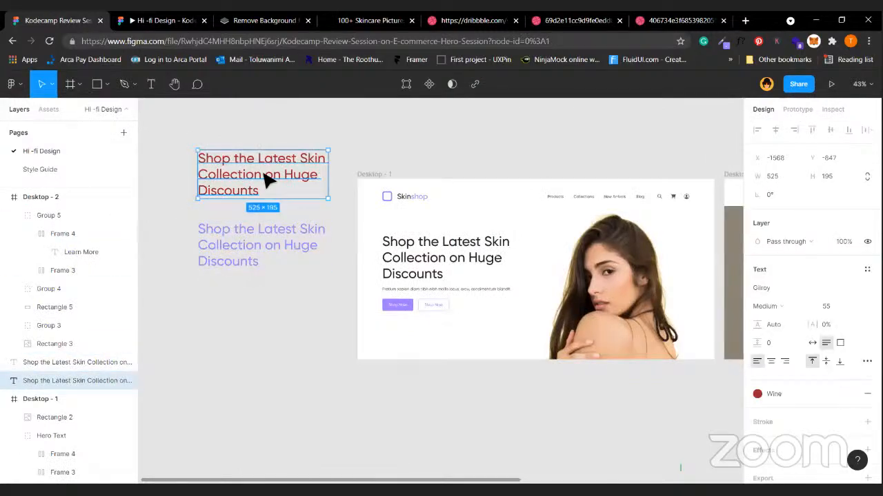
left_click(246, 255)
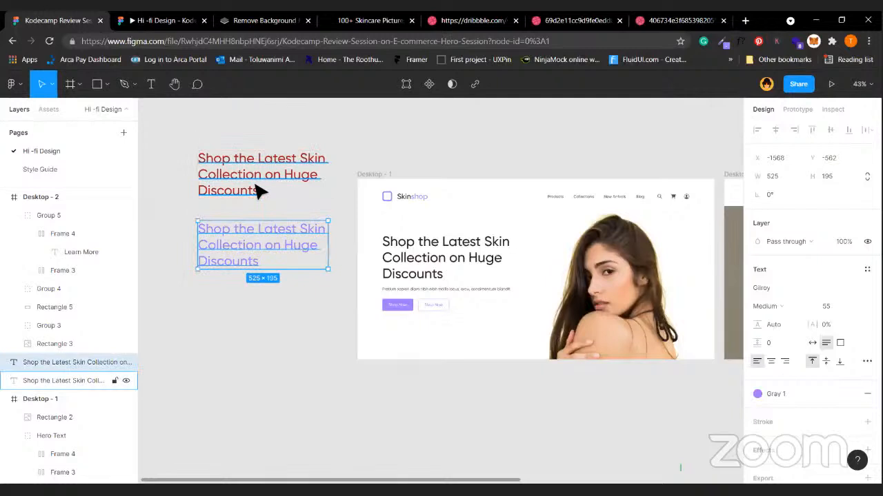
left_click(232, 325)
left_click(263, 191)
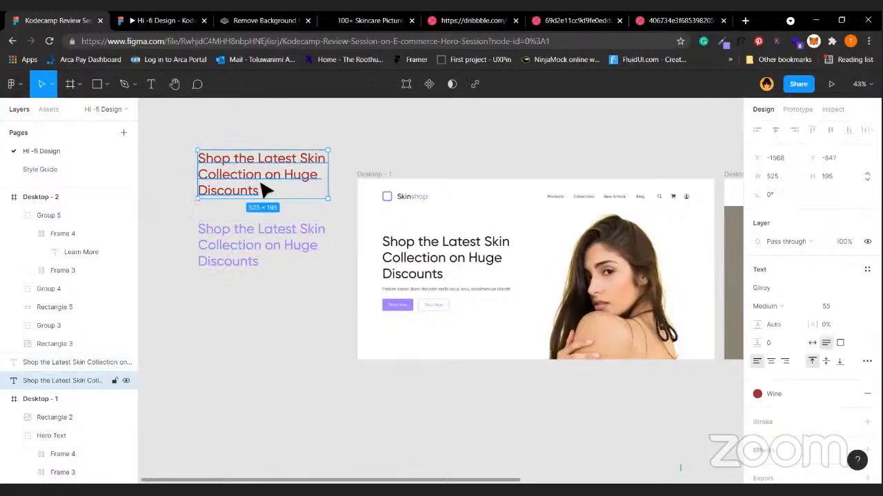
left_click(65, 171)
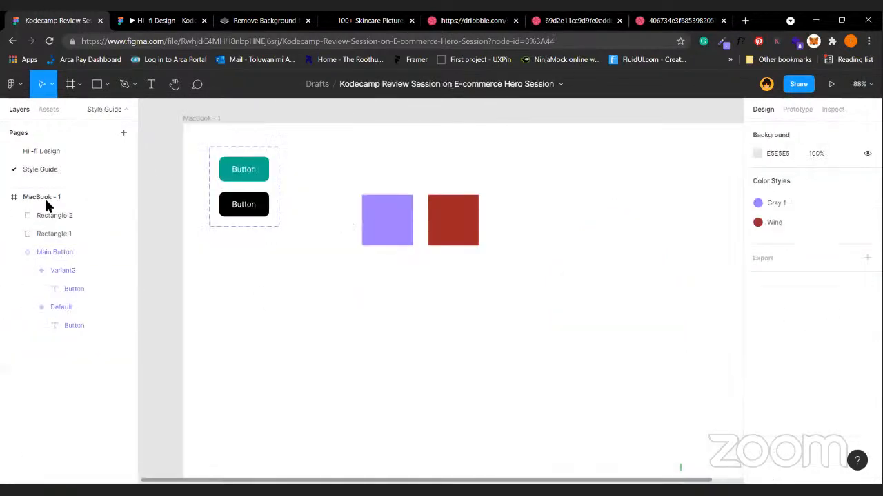
left_click(59, 155)
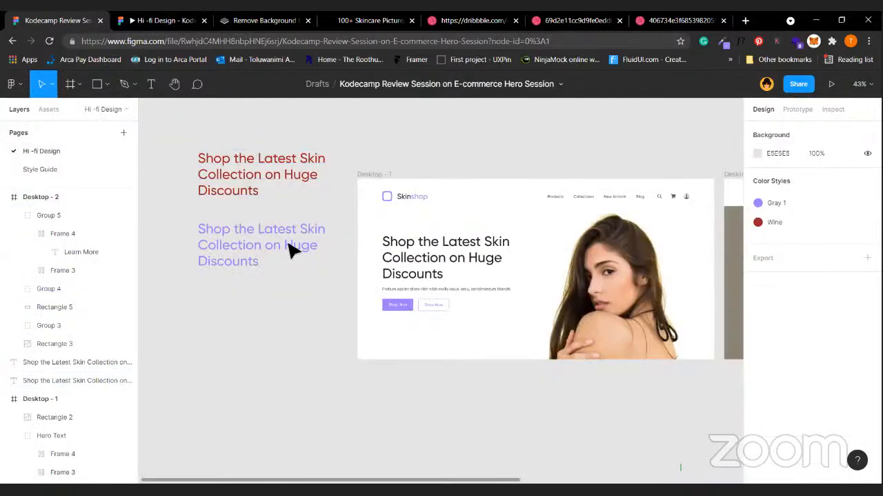
left_click(290, 249)
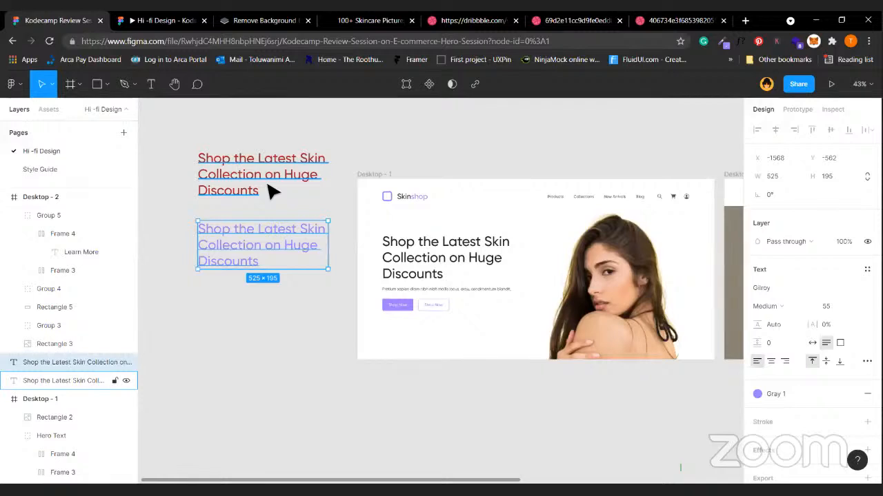
left_click(250, 368)
left_click(217, 173)
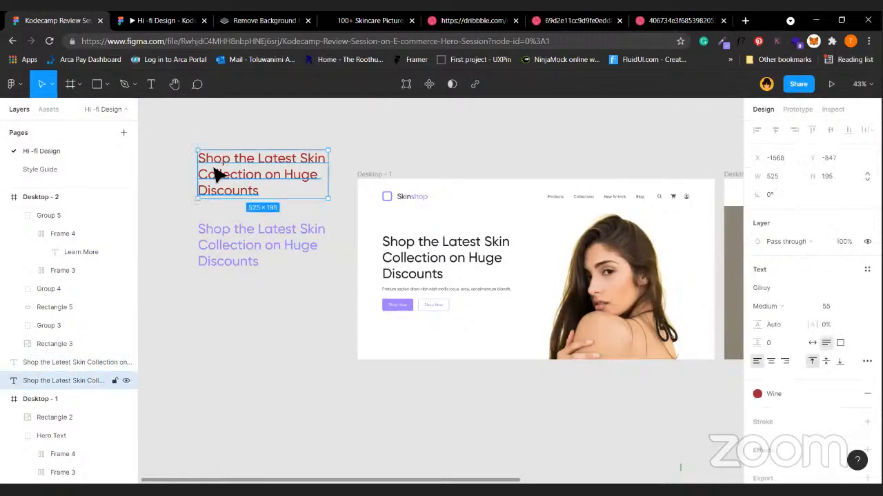
left_click(259, 256, "shift")
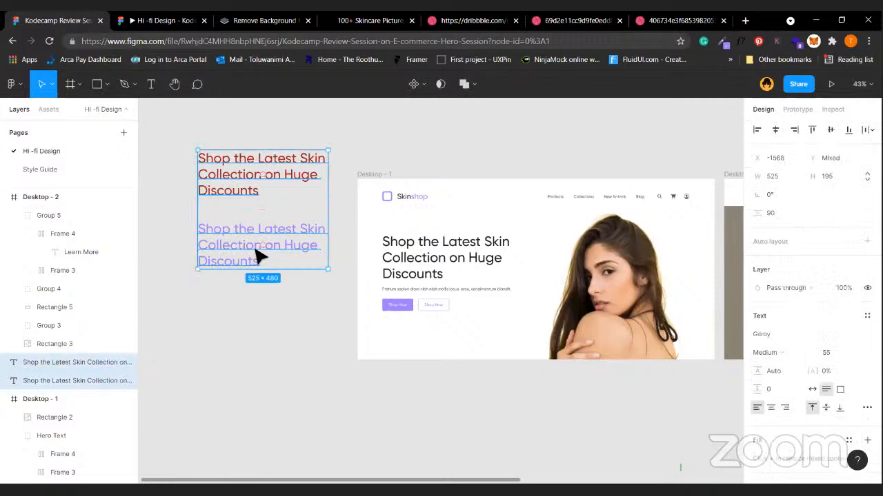
key("Delete")
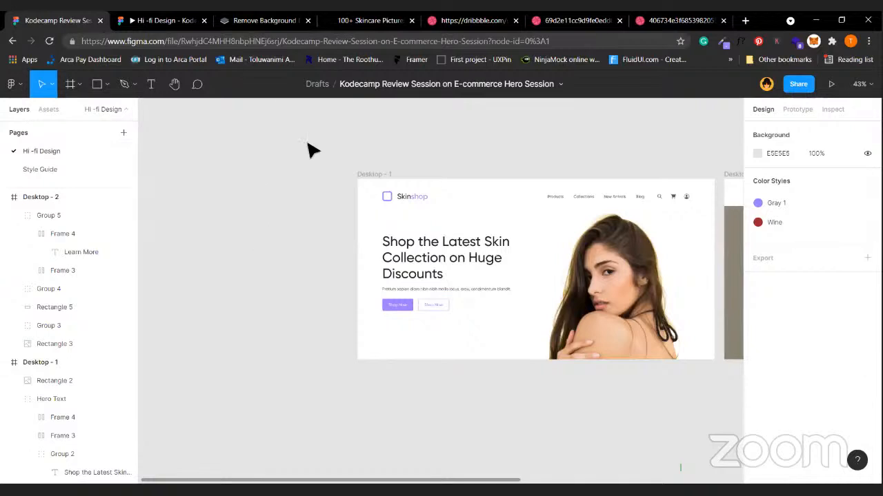
Delete the stray 100×100 frames placed on the canvas and scroll to show Desktop - 1 and Desktop - 2.
left_click(388, 179)
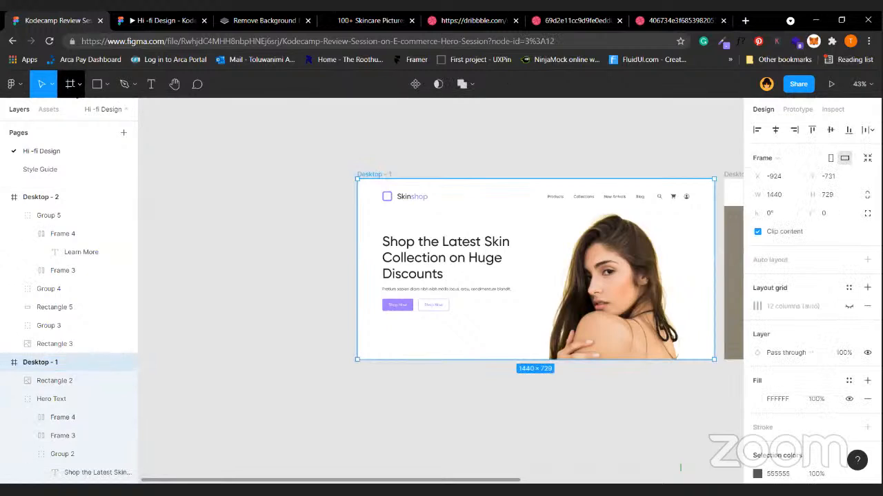
left_click(71, 84)
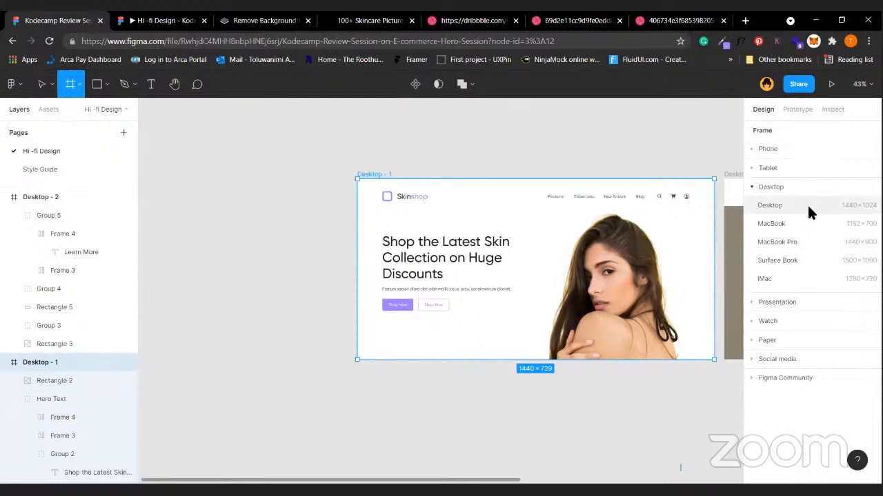
left_click(590, 424)
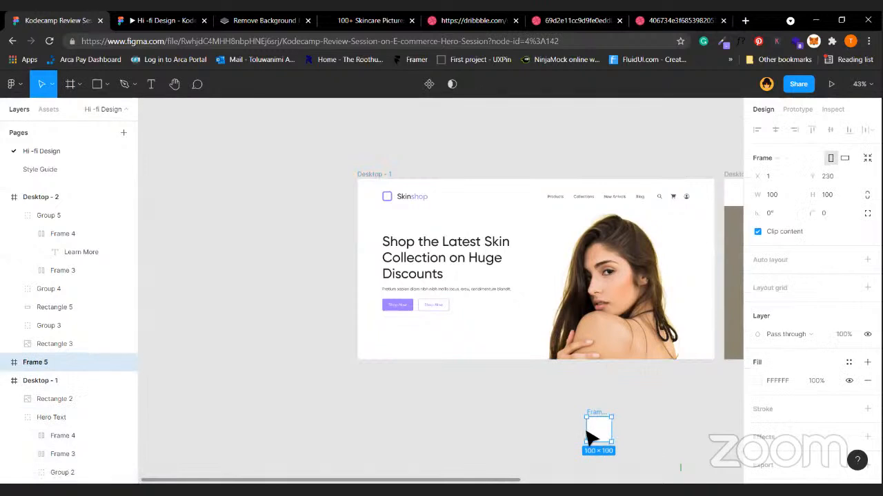
key("Delete")
left_click(69, 85)
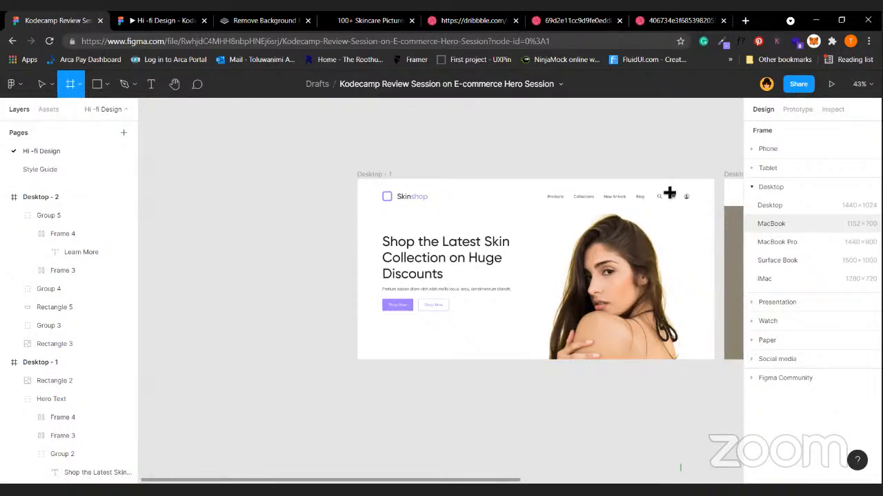
left_click(635, 115)
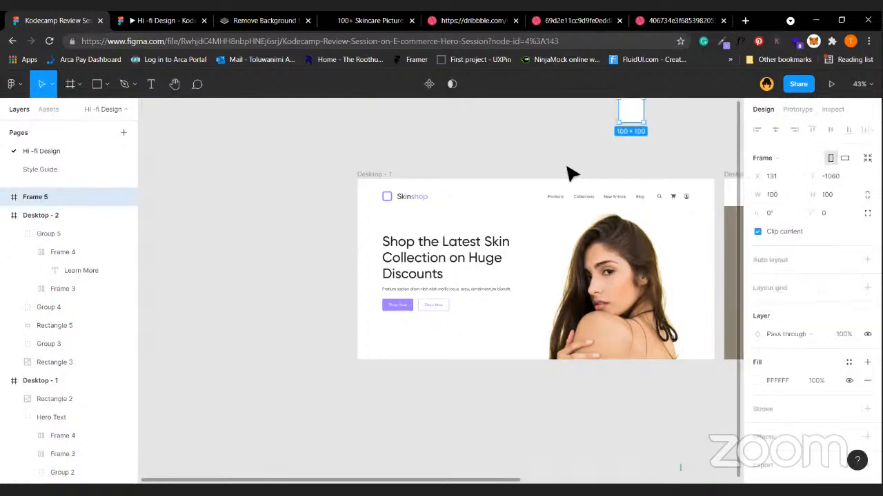
key("Delete")
scroll(569, 174, "right", 3)
scroll(570, 173, "right", 2)
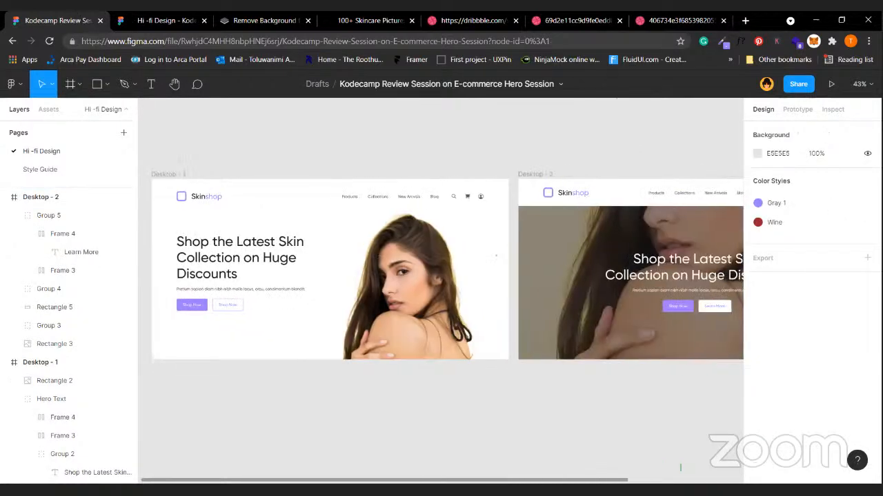
View the Hi -fi Design prototype showing the full-bleed Desktop - 2 hero.
left_click(162, 21)
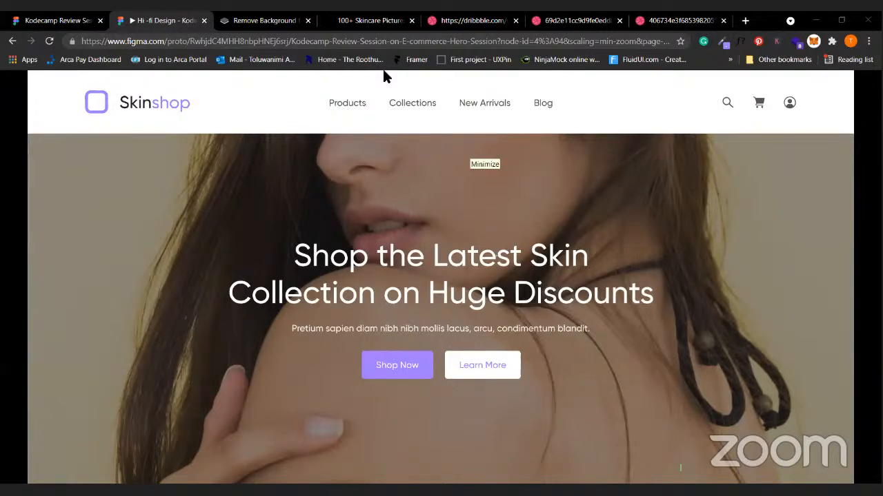
left_click(62, 15)
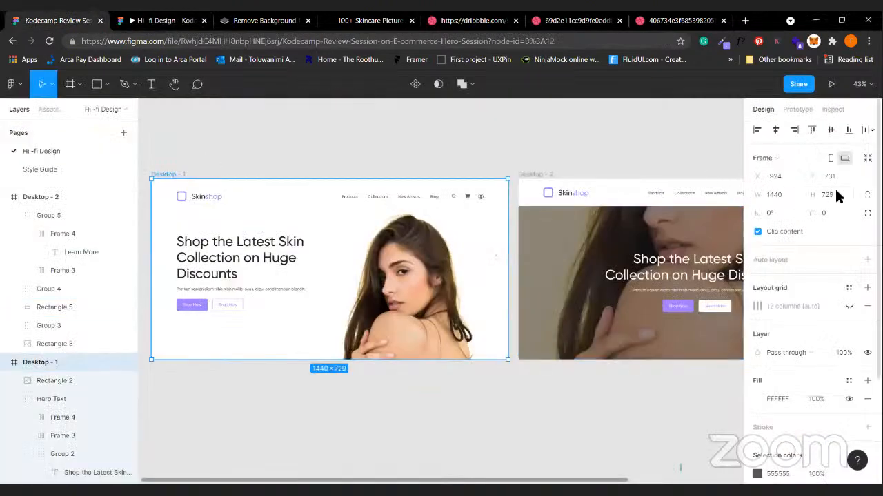
left_click(582, 155)
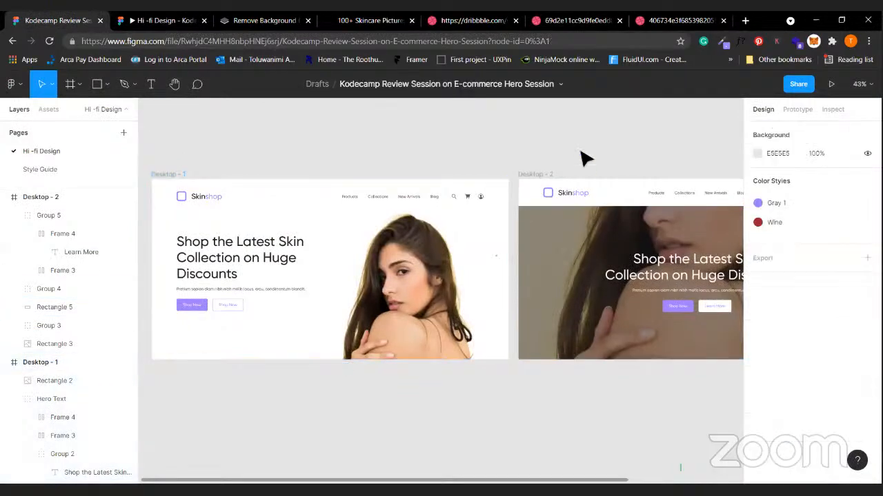
left_click(528, 175)
left_click(316, 163)
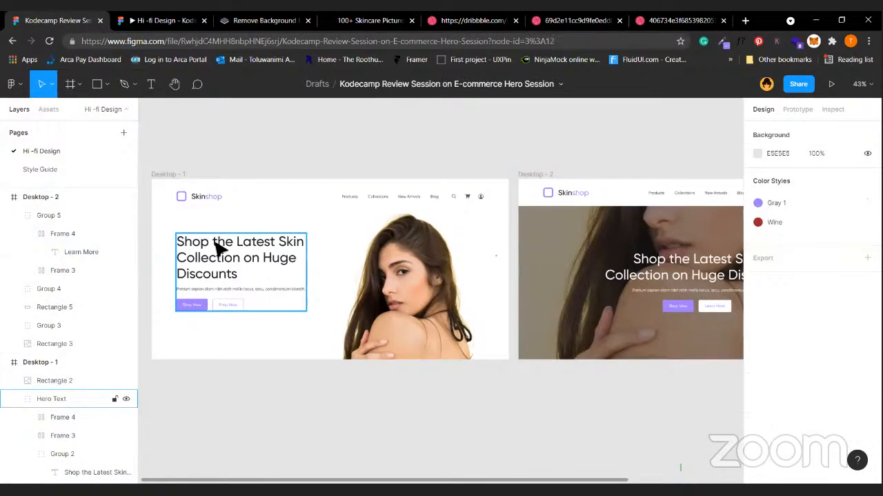
left_click(238, 239)
left_click(248, 324)
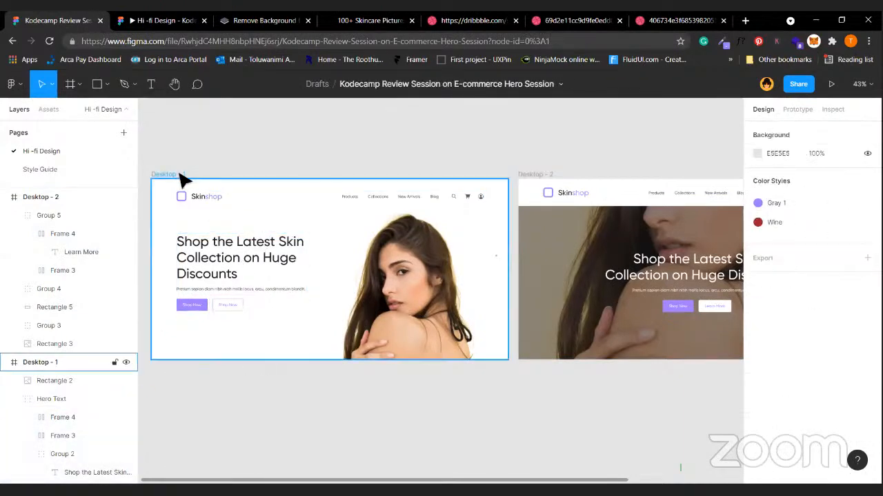
left_click(287, 148)
left_click(311, 154)
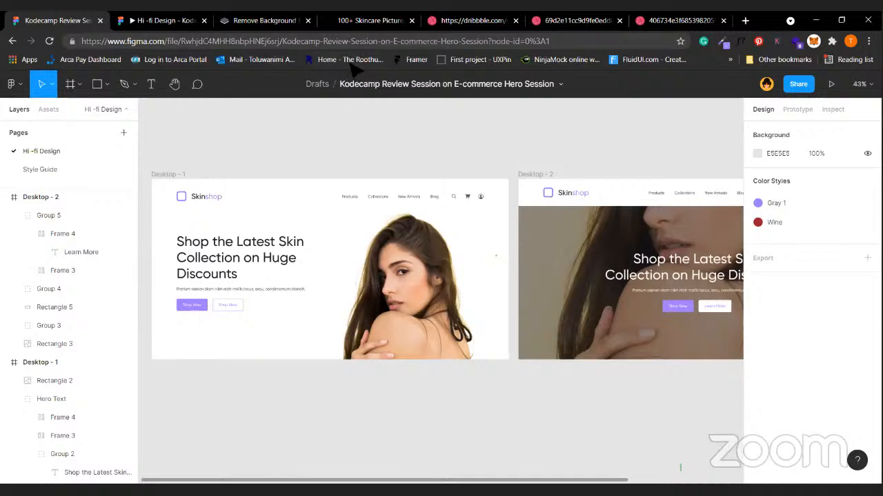
scroll(330, 164, "right", 5)
scroll(329, 164, "left", 5)
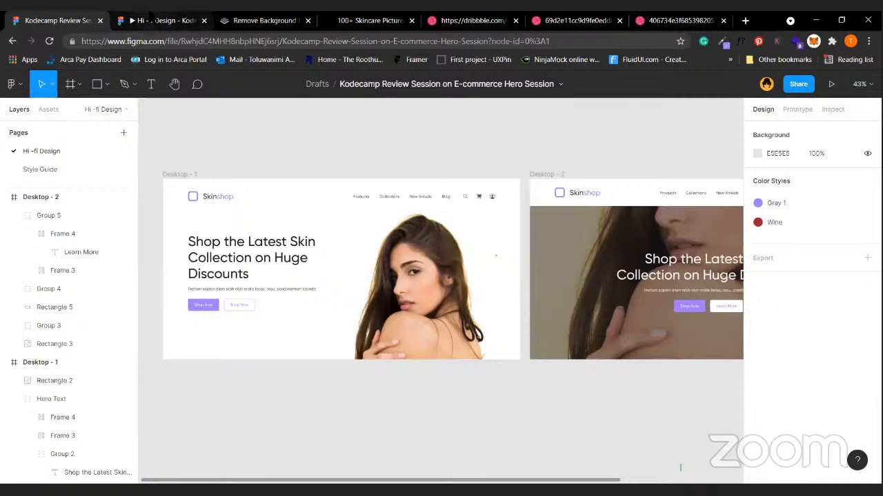
left_click(162, 16)
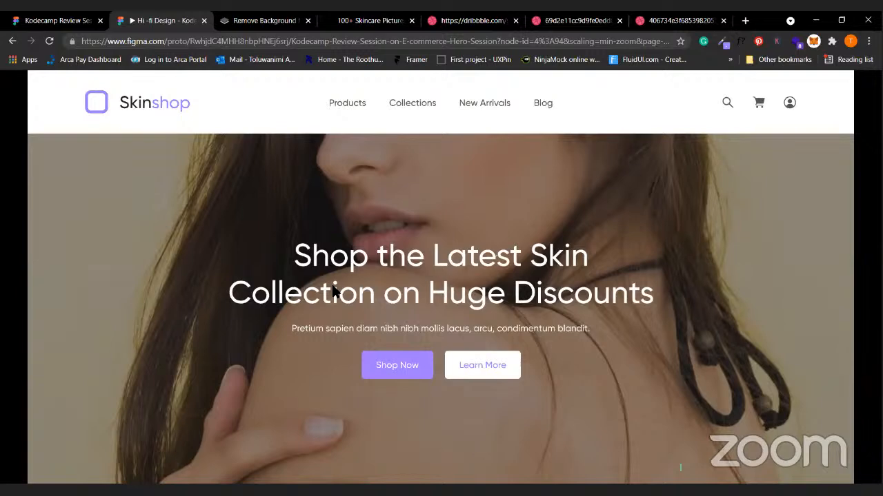
Go back to the Figma design file and scroll Desktop - 1 into view.
scroll(333, 291, "down", 1)
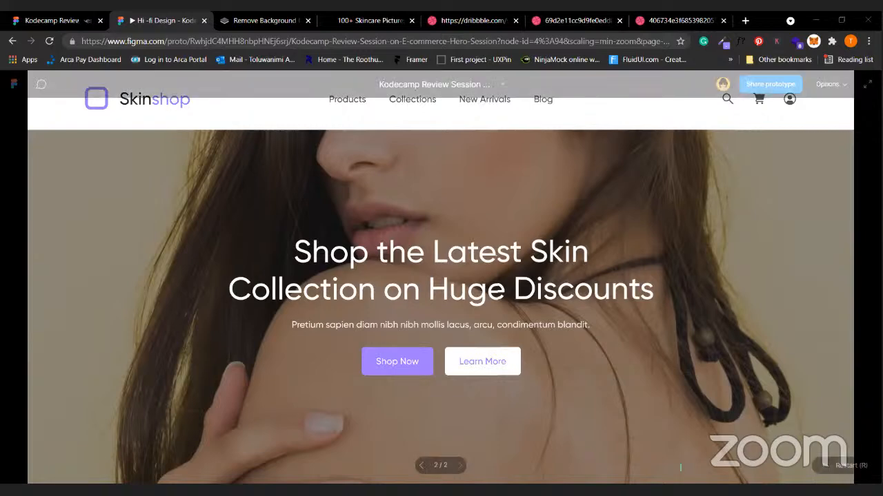
key("ctrl+shift+Tab")
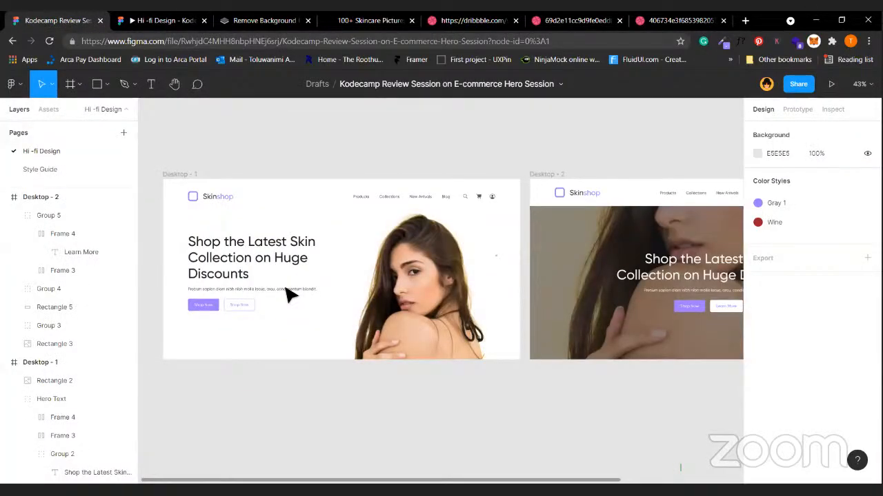
scroll(289, 294, "left", 3)
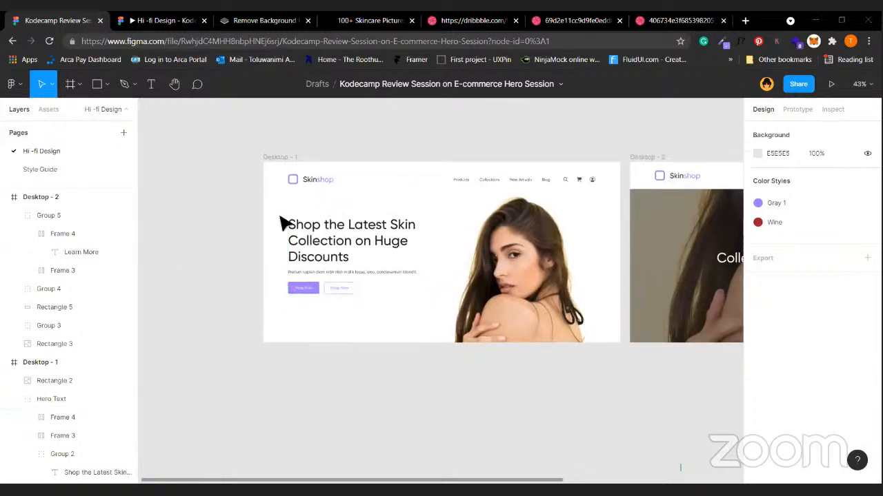
left_click(13, 82)
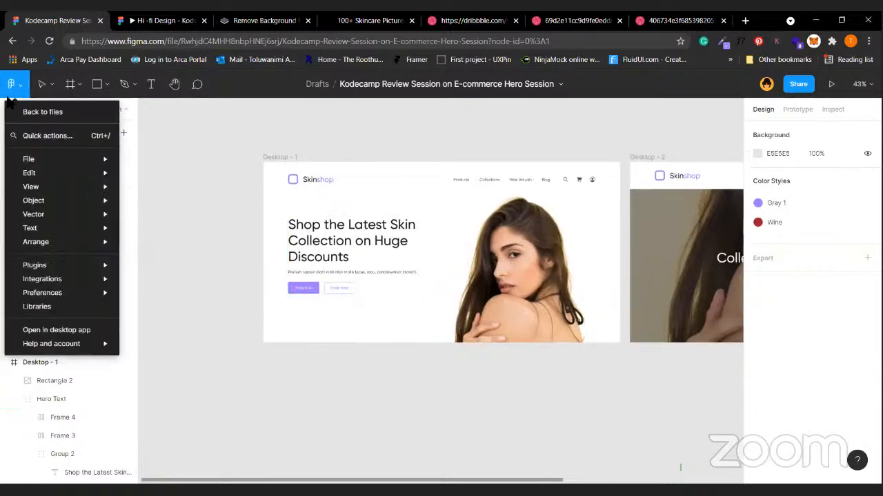
mouse_move(76, 265)
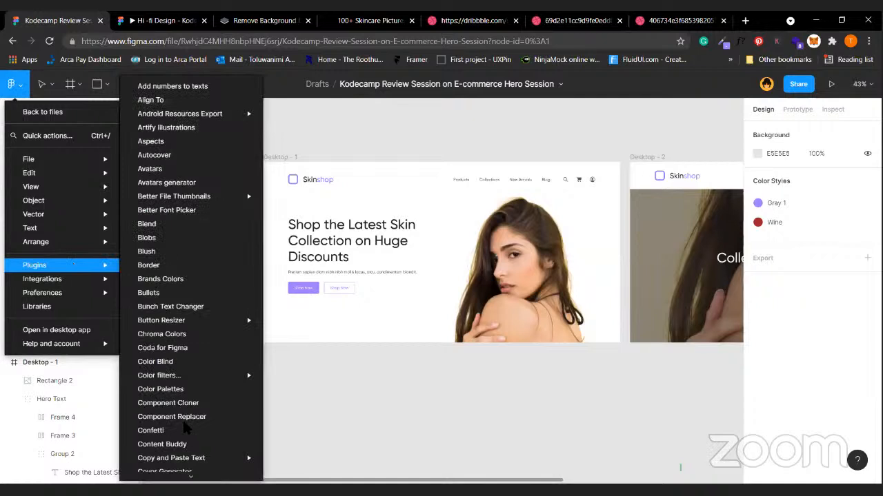
scroll(182, 427, "down", 8)
scroll(182, 427, "down", 10)
scroll(183, 428, "down", 10)
scroll(183, 428, "down", 5)
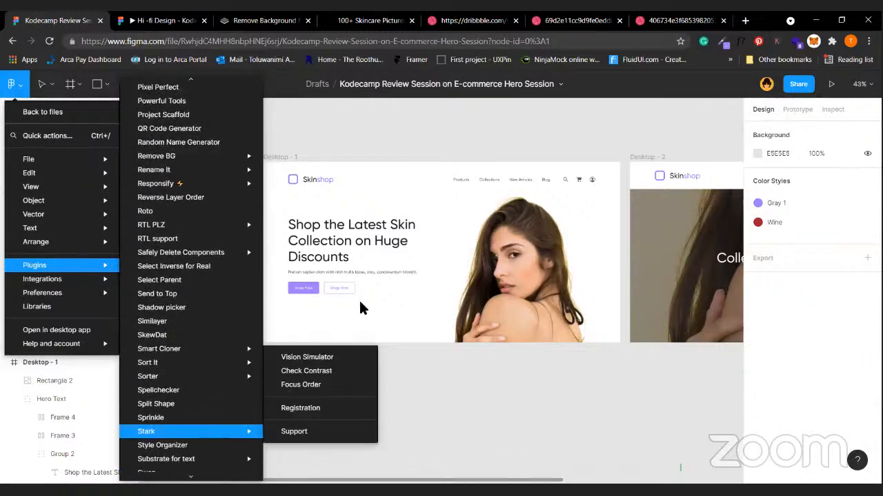
scroll(180, 295, "down", 5)
scroll(181, 295, "up", 12)
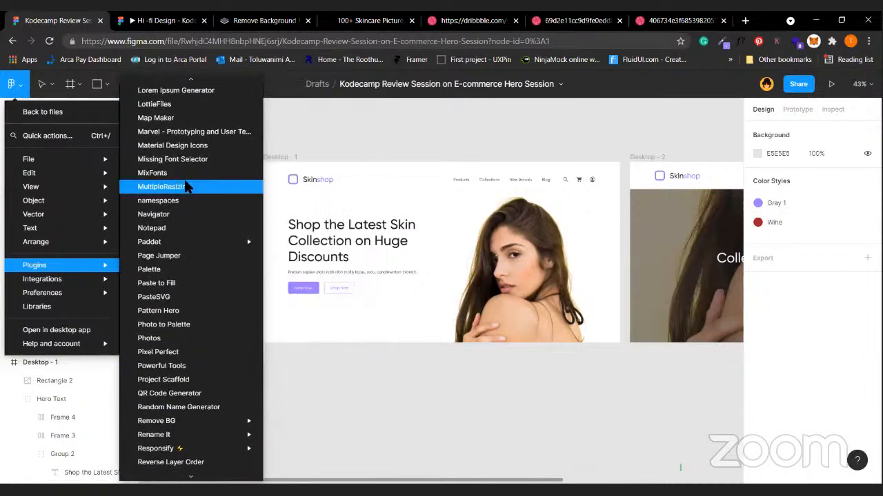
scroll(186, 187, "up", 5)
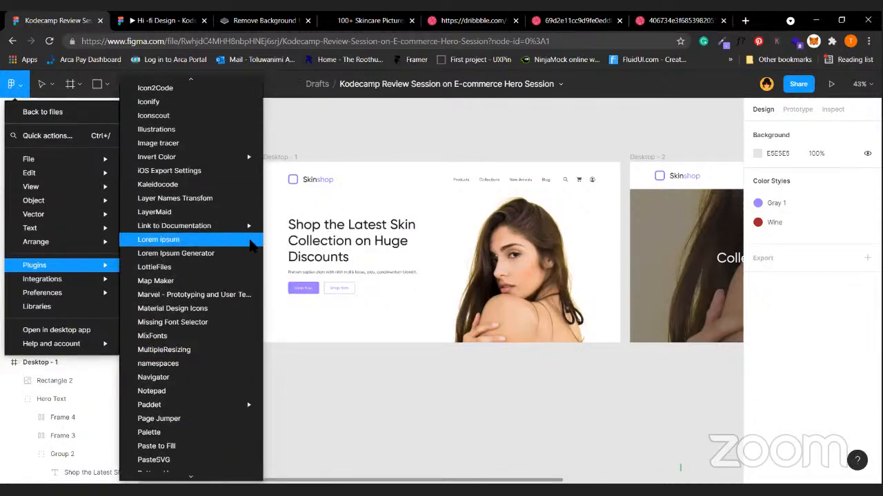
left_click(193, 239)
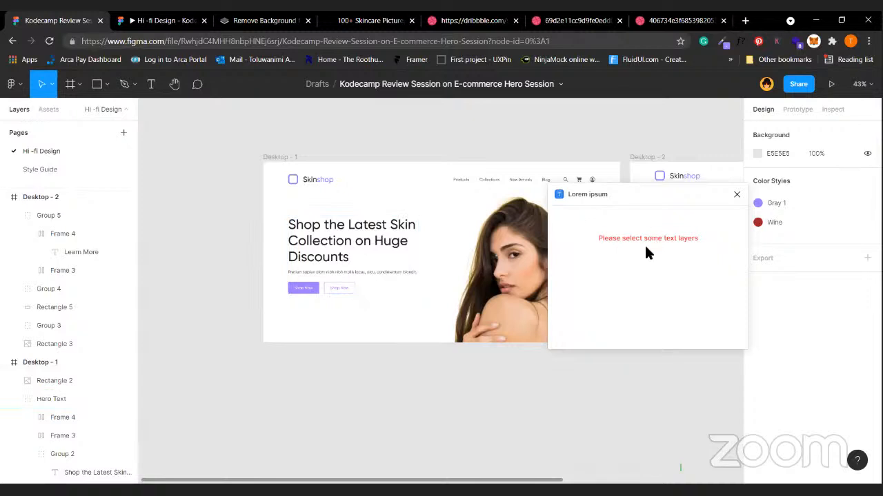
left_click(350, 242)
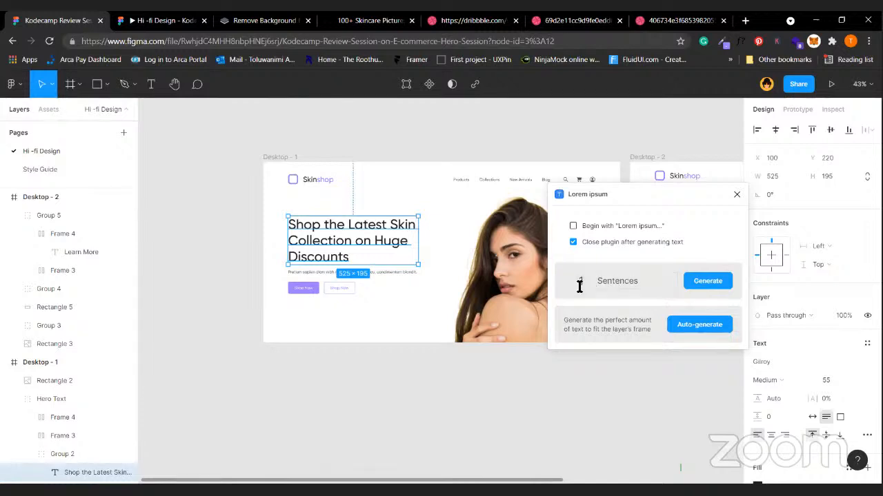
left_click(580, 283)
type("10")
left_click(641, 280)
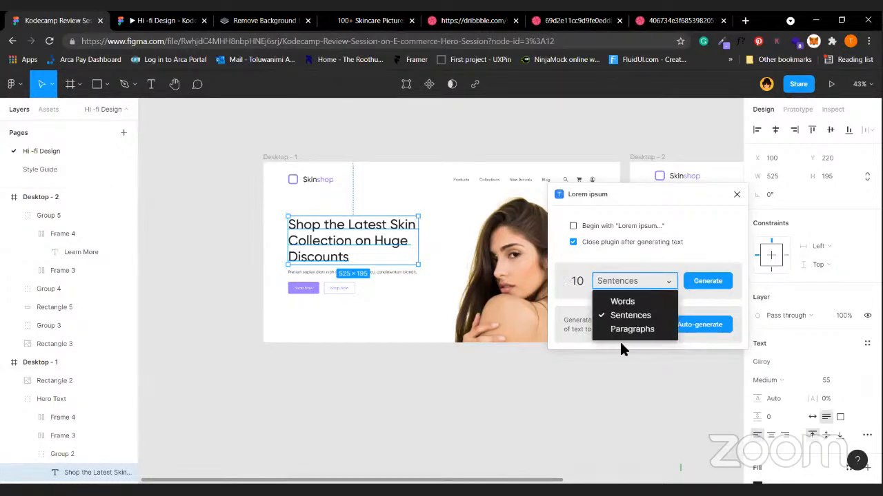
left_click(650, 286)
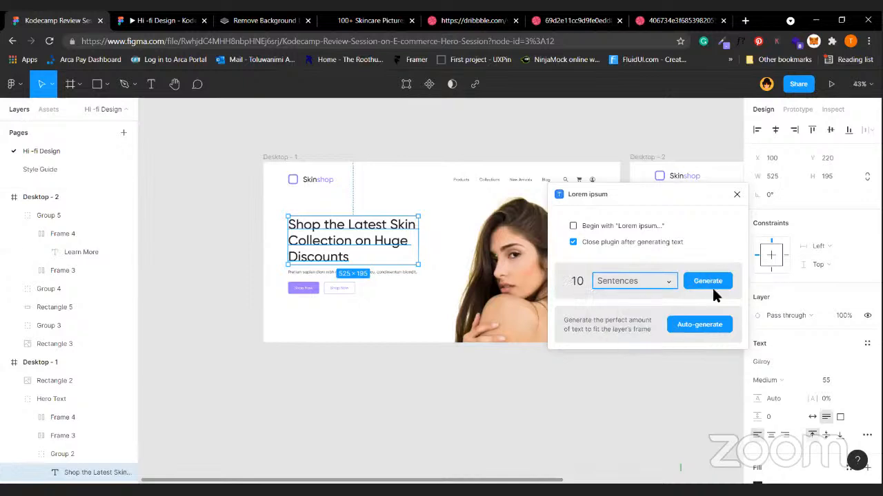
left_click(735, 195)
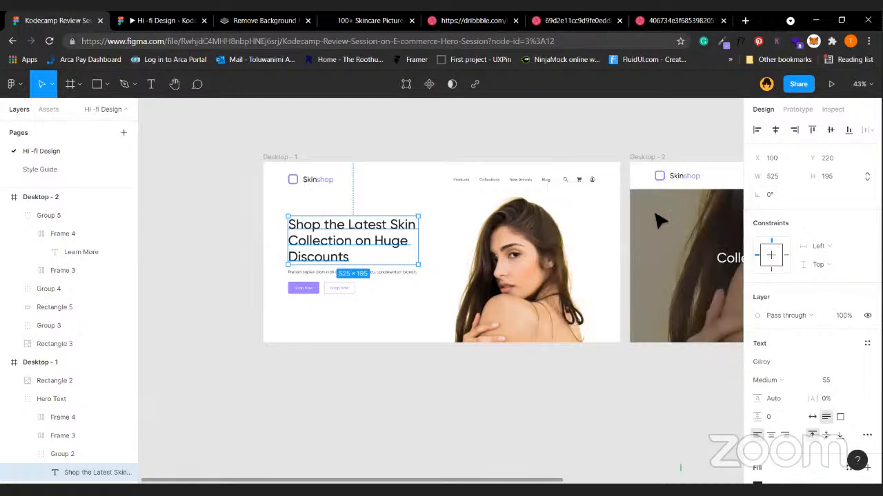
left_click(142, 191)
Generate a 2-sentence lorem ipsum text layer with the Lorem Ipsum Generator plugin.
left_click(10, 85)
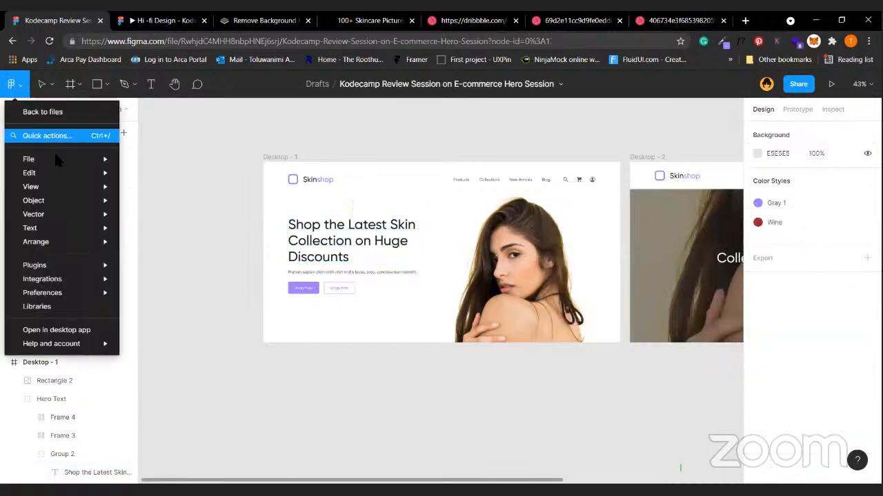
mouse_move(61, 163)
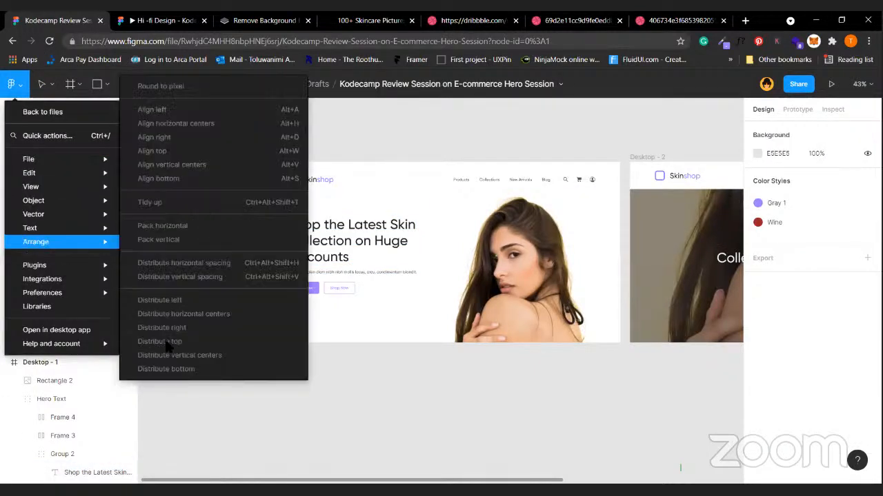
mouse_move(64, 266)
mouse_move(182, 477)
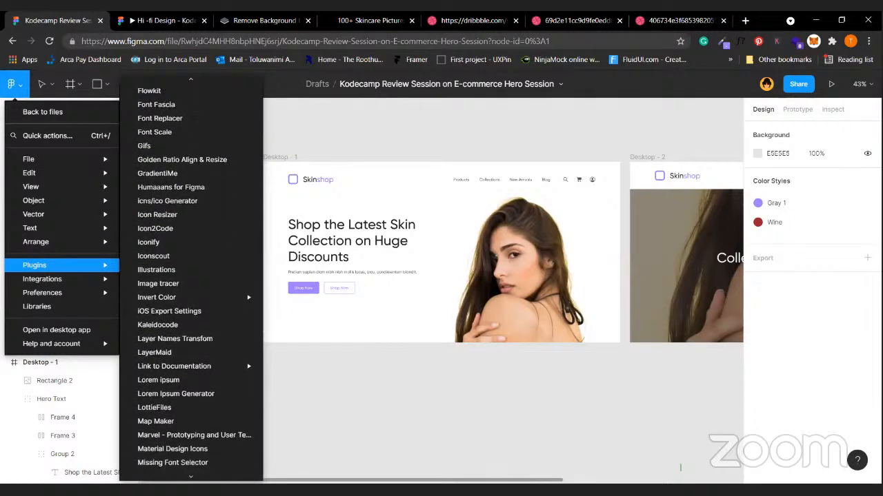
left_click(228, 324)
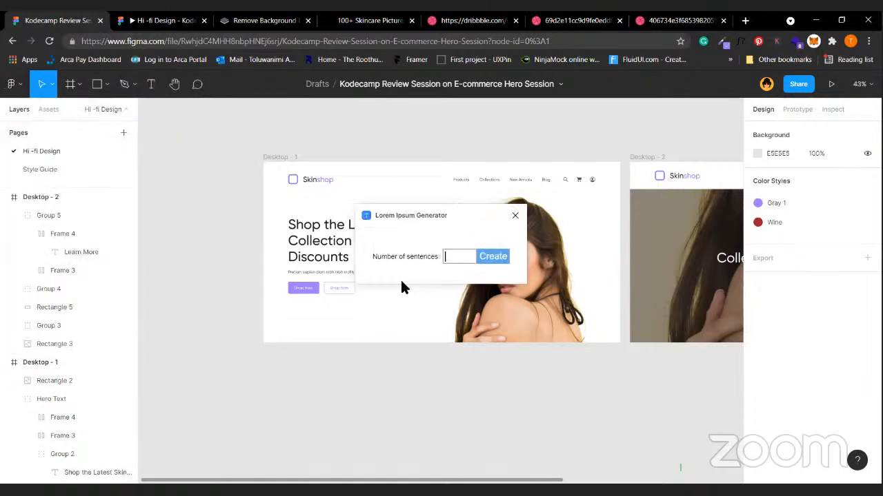
left_click(453, 263)
type("2")
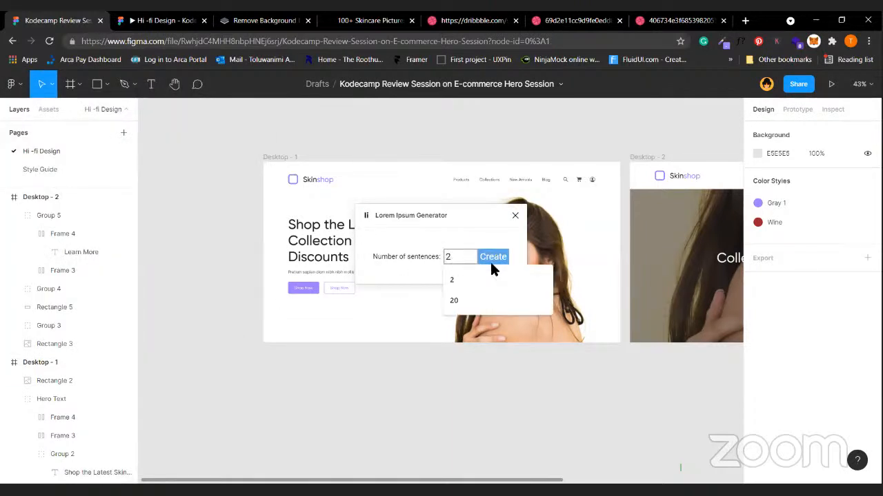
left_click(494, 257)
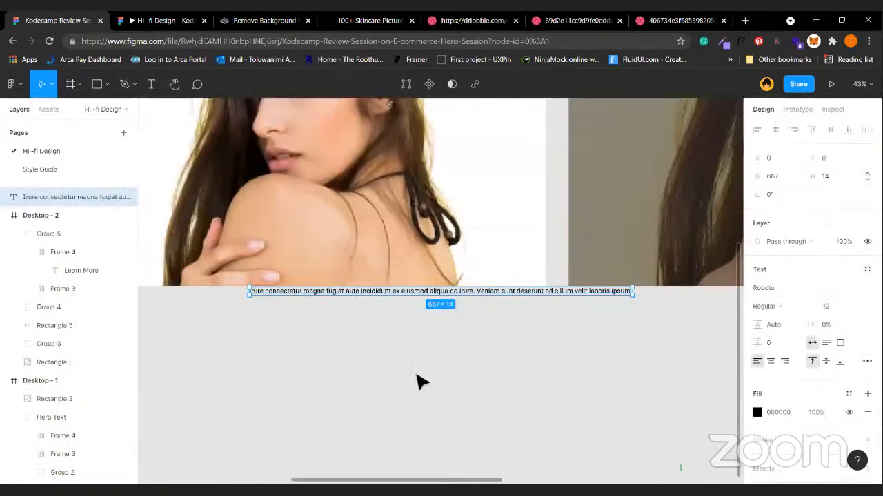
Delete the stray lorem ipsum text line under the photo.
left_click(483, 331)
left_click(500, 294)
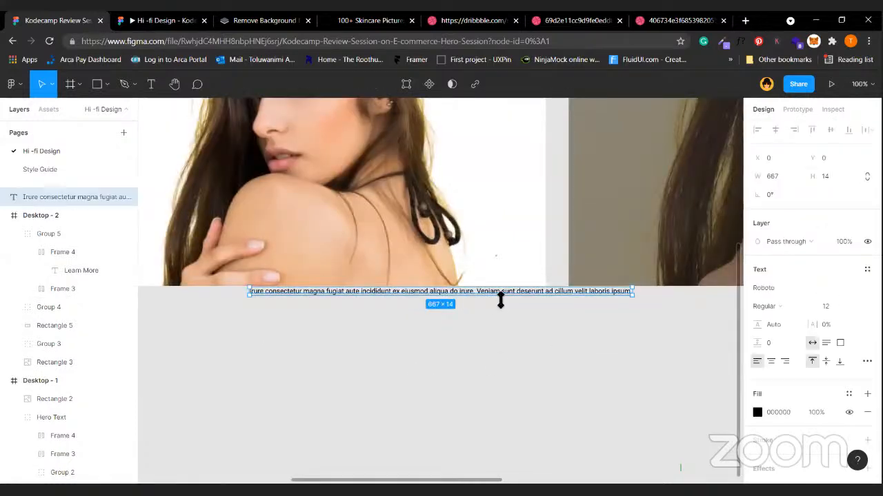
key("Delete")
scroll(501, 301, "up", 5)
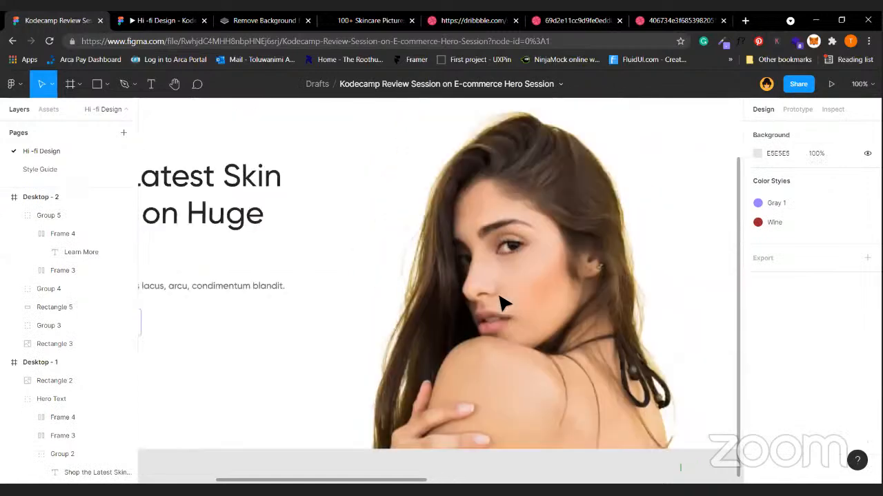
Zoom out to see both desktop frames and arm the Frame tool to list size presets.
scroll(501, 303, "down", 5)
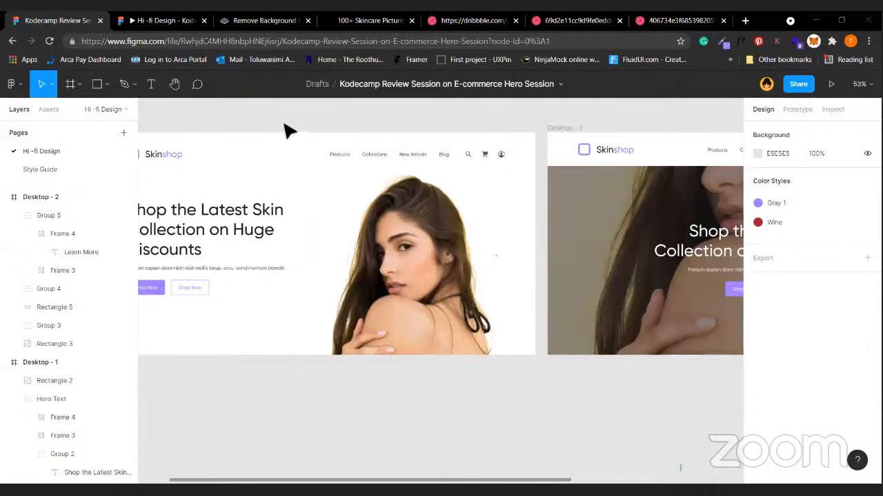
left_click(71, 83)
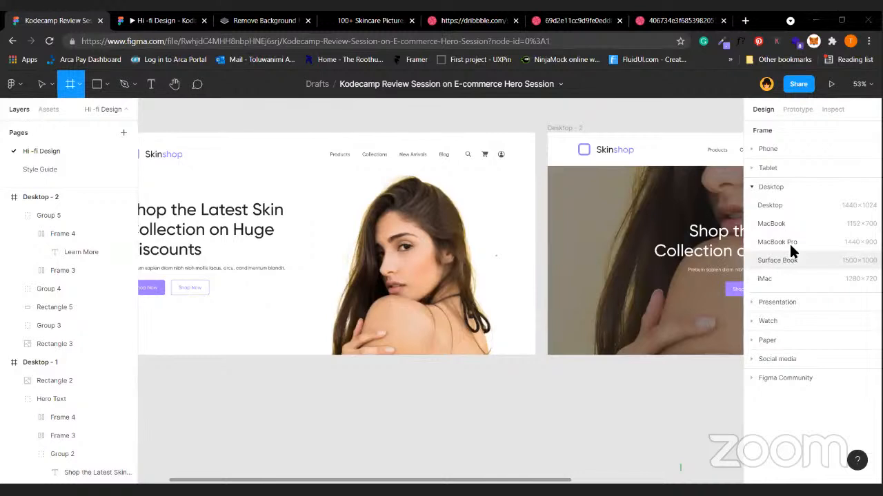
Expand and collapse the Phone and Desktop frame size preset groups without changing either hero design.
left_click(803, 148)
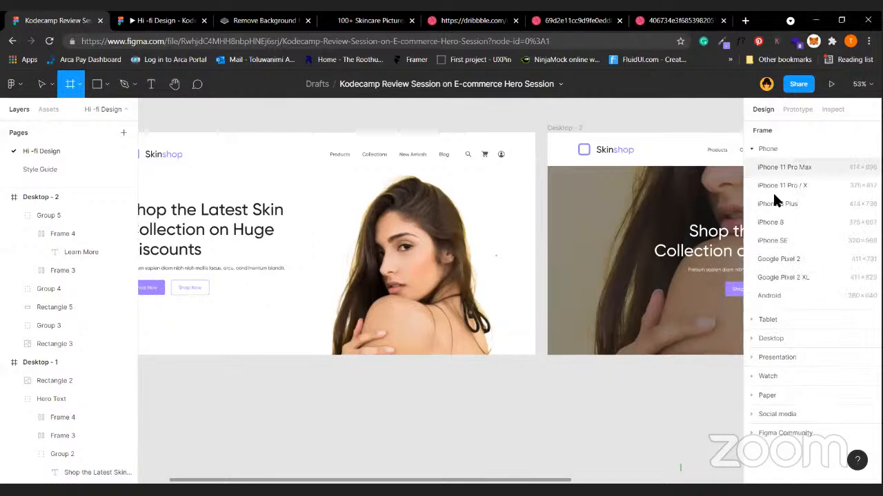
left_click(779, 147)
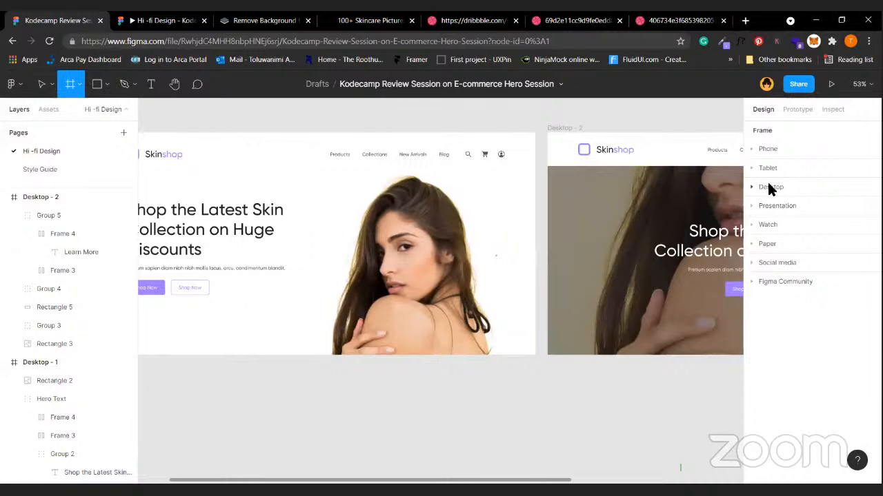
left_click(771, 187)
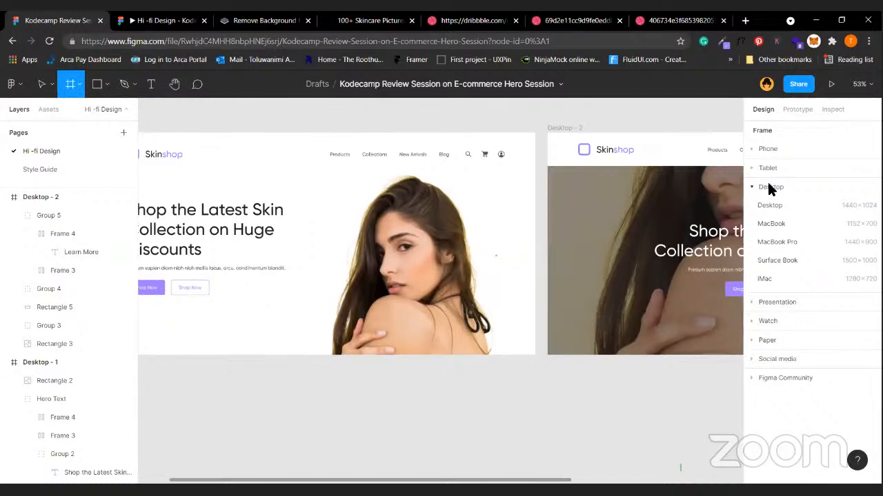
left_click(763, 150)
left_click(761, 150)
left_click(762, 188)
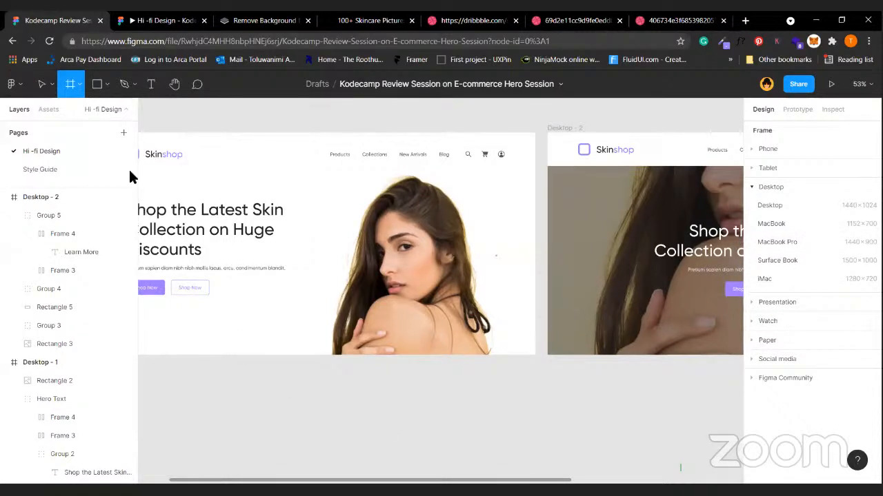
left_click(42, 83)
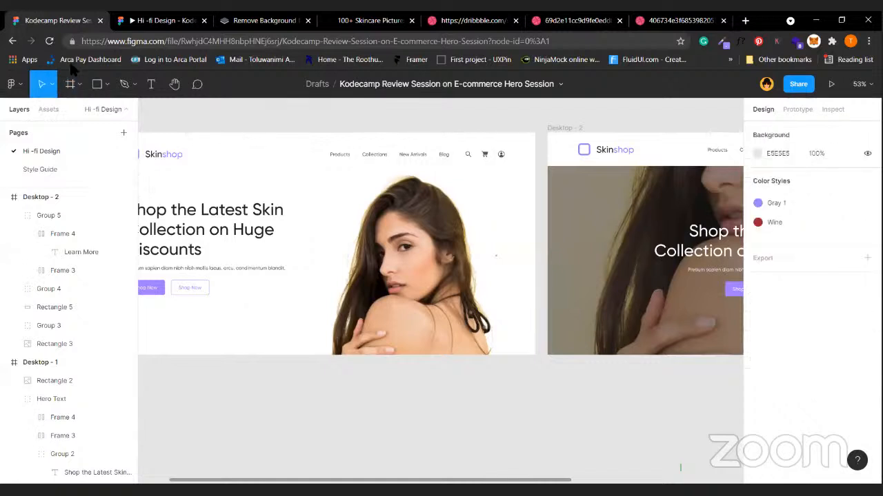
scroll(292, 290, "left", 3)
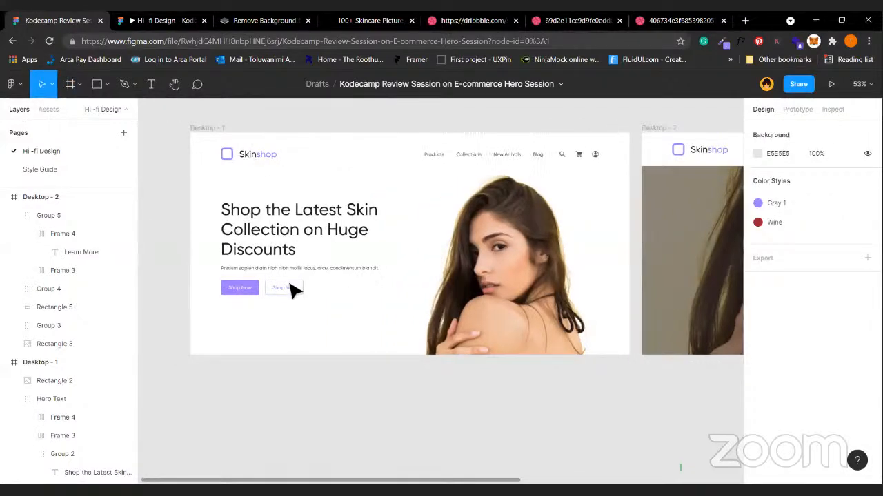
left_click(304, 225)
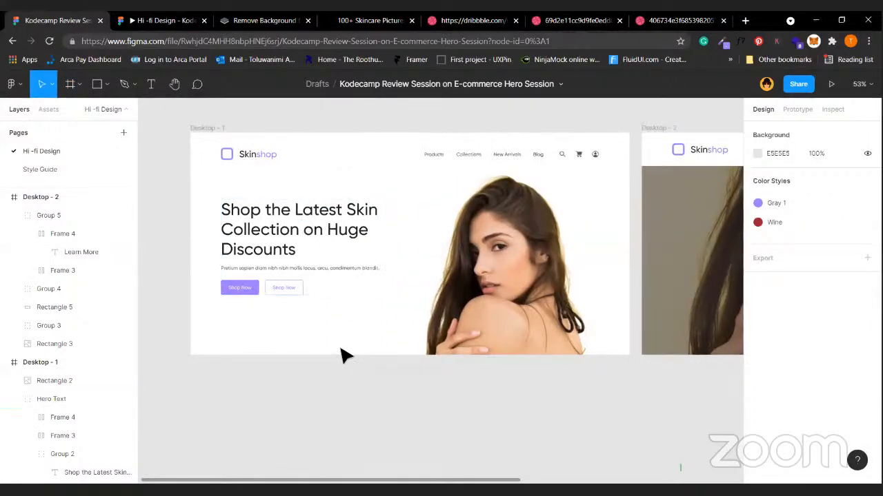
scroll(344, 355, "up", 1)
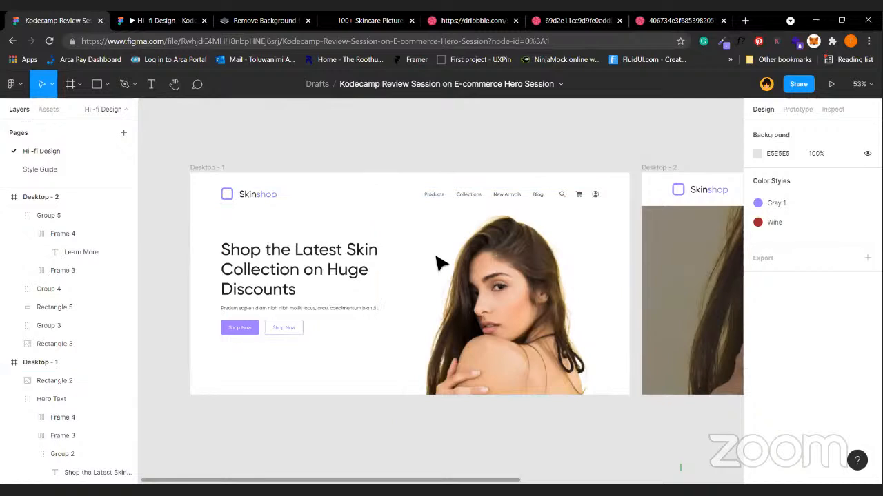
left_click(479, 281)
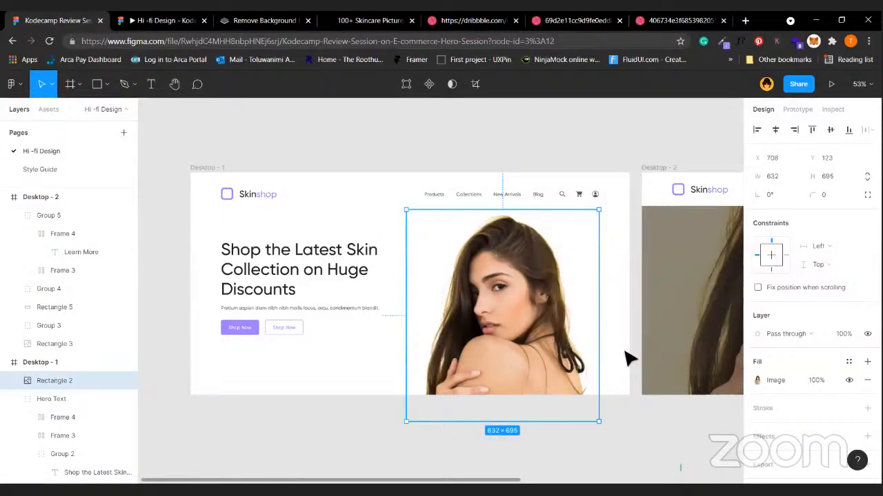
left_click(557, 164)
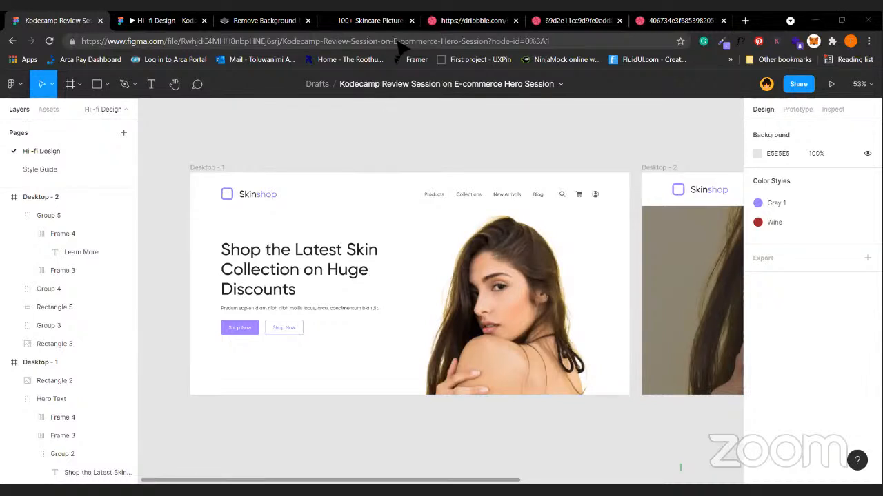
Relabel the outline hero button to read 'Learn More'.
scroll(326, 365, "up", 3)
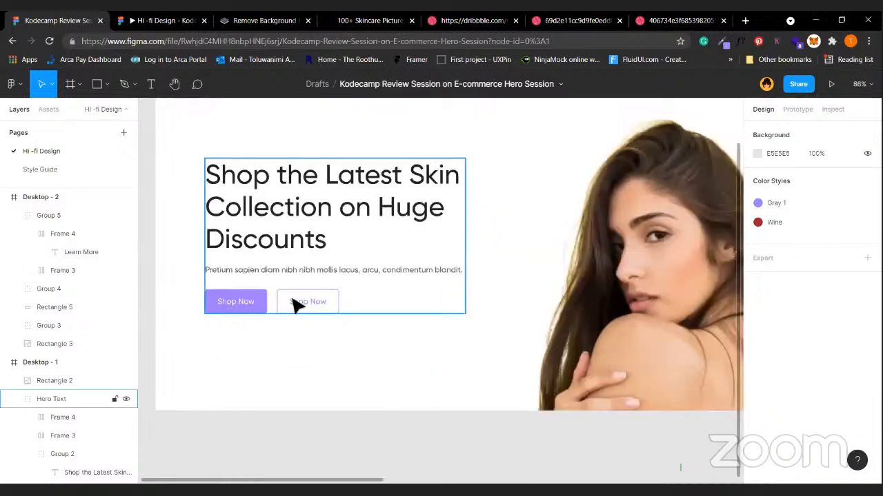
double_click(296, 306)
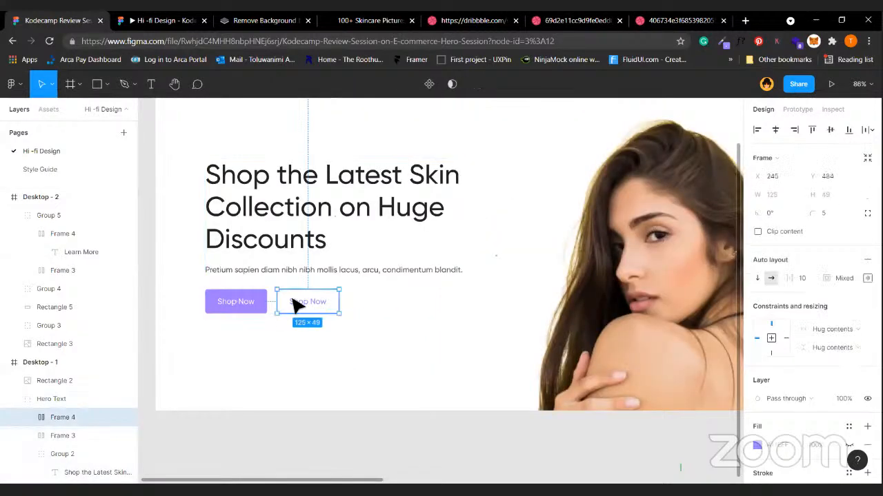
left_click(238, 306)
left_click(310, 308)
double_click(313, 303)
type("Lear")
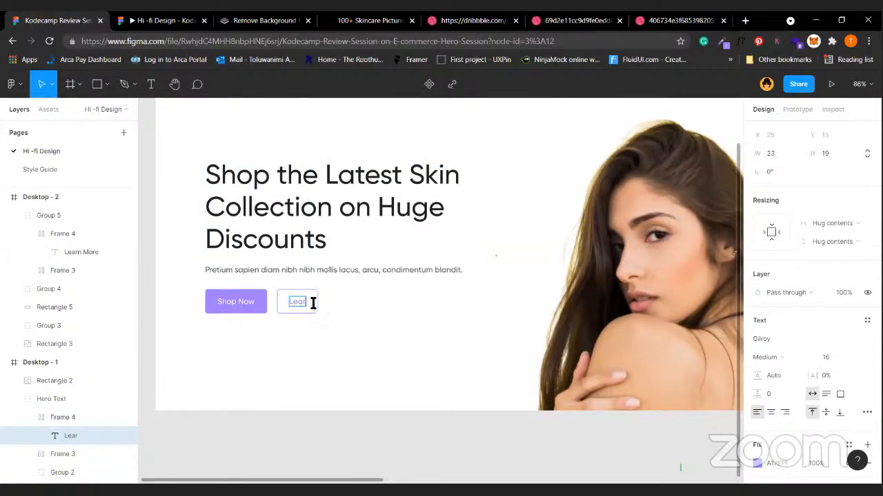
type("n More")
key("Escape")
left_click(389, 359)
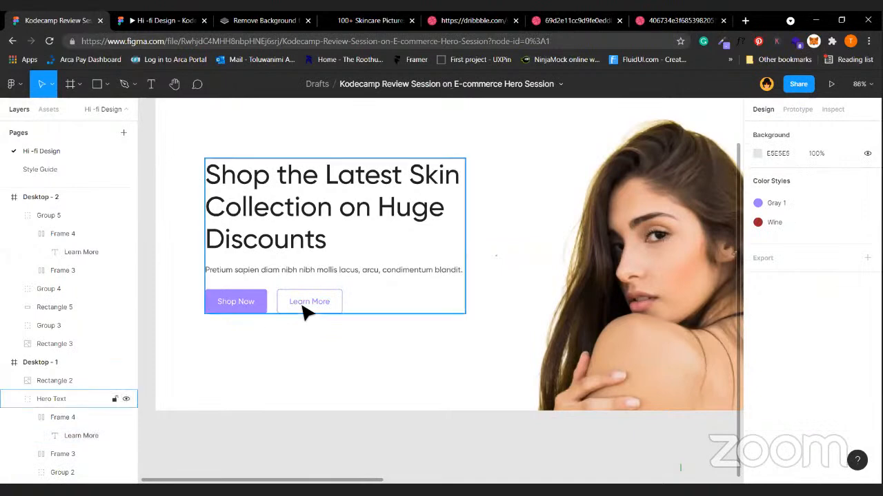
Alt-drag a copy of the filled Shop Now button out below the hero frame.
left_click(302, 306)
double_click(247, 305)
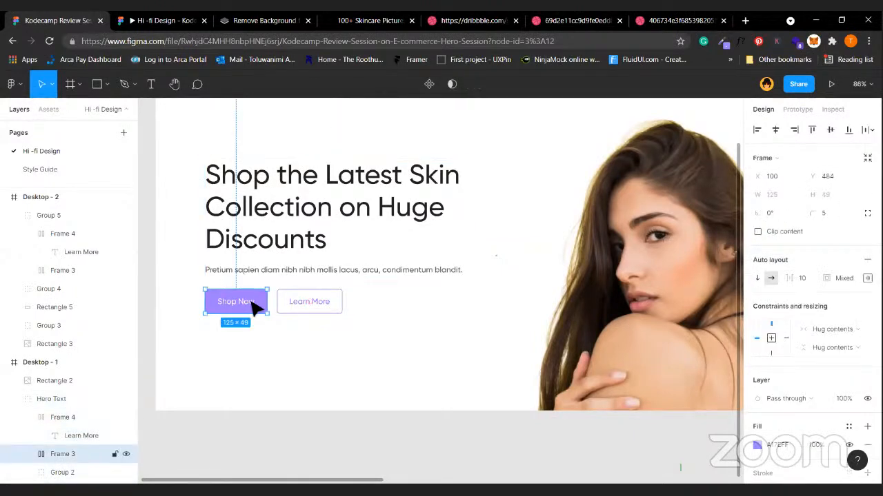
left_click_drag(259, 451, 301, 453)
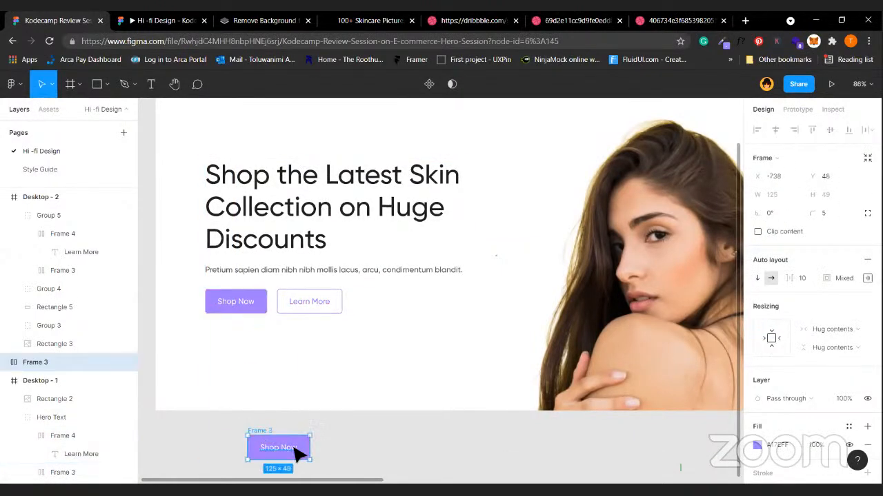
Move the Shop Now copy up into the hero and duplicate it.
scroll(307, 371, "down", 2)
left_click(302, 364)
left_click_drag(263, 299, 251, 255)
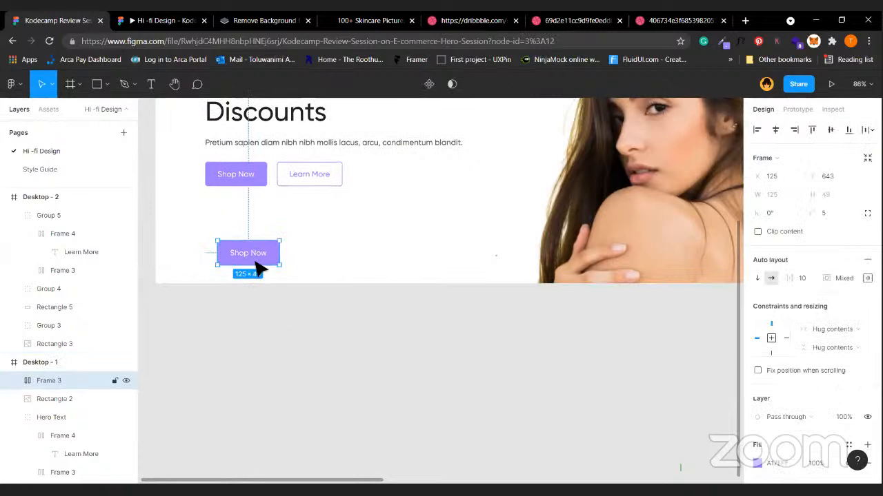
key("ctrl+d")
left_click_drag(323, 261, 325, 260)
scroll(851, 402, "down", 2)
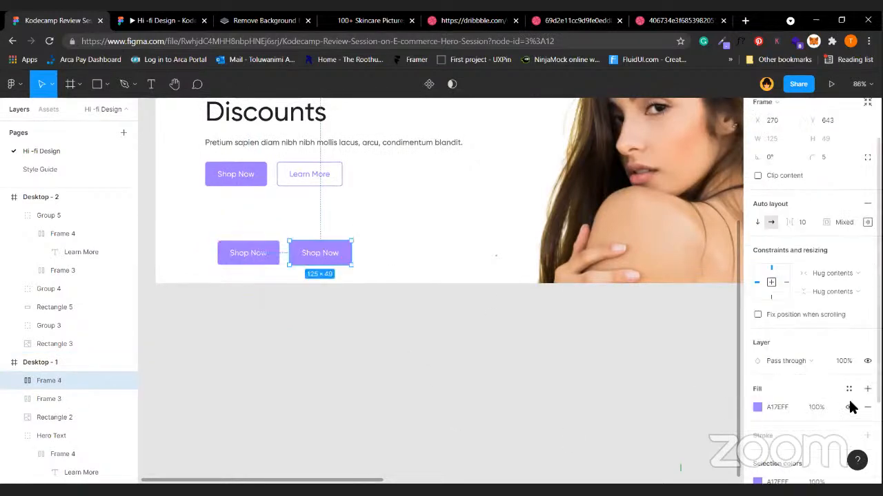
scroll(852, 407, "down", 2)
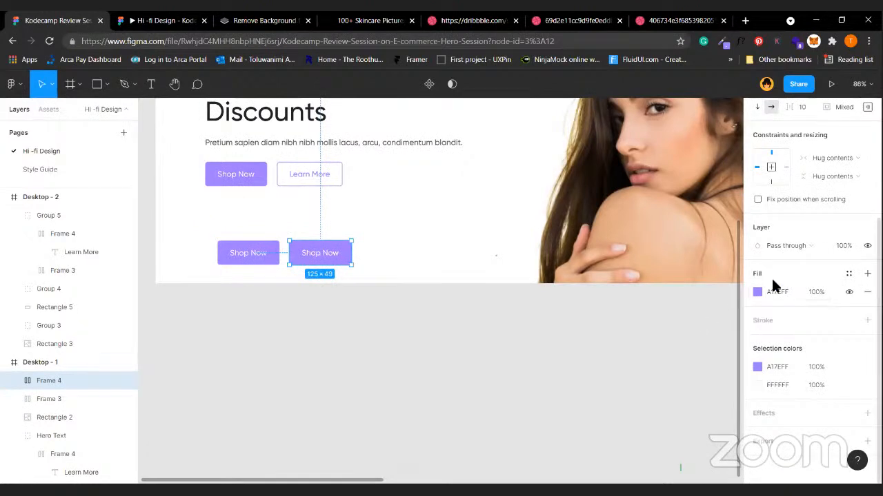
Restyle the duplicate as an outline button: no fill, purple A17EFF stroke and purple label.
left_click(849, 292)
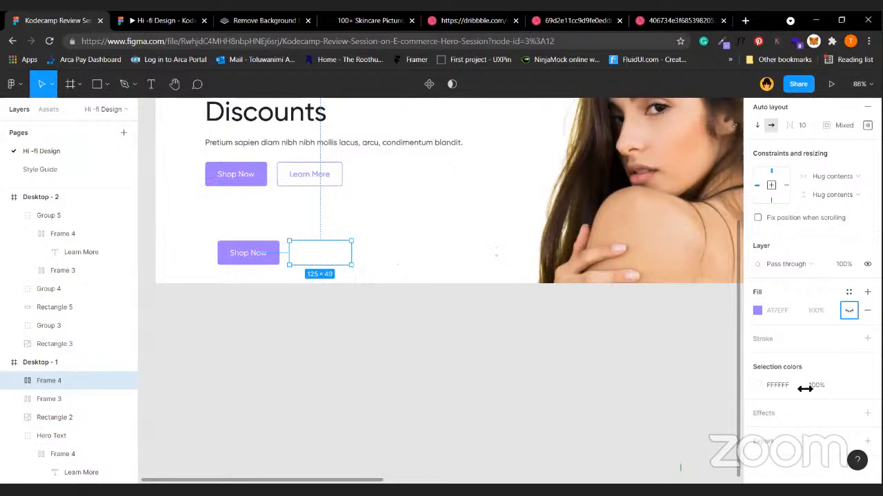
left_click(761, 339)
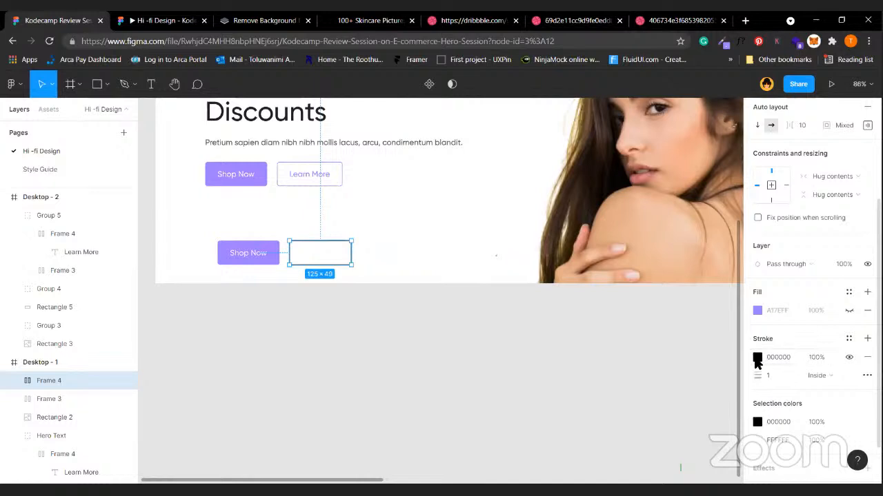
left_click(757, 359)
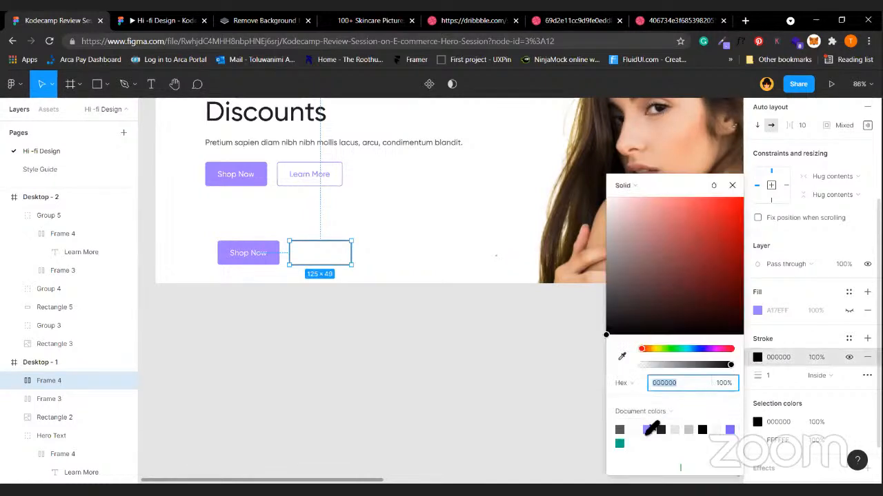
left_click(649, 429)
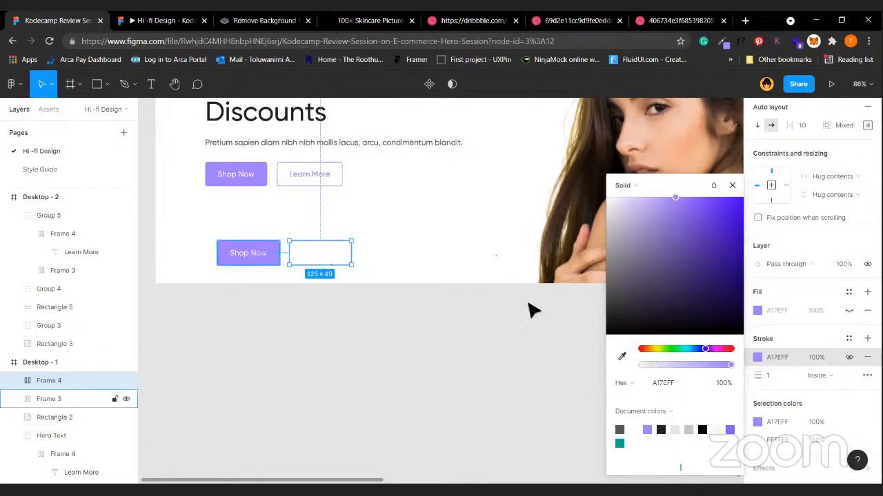
left_click(761, 441)
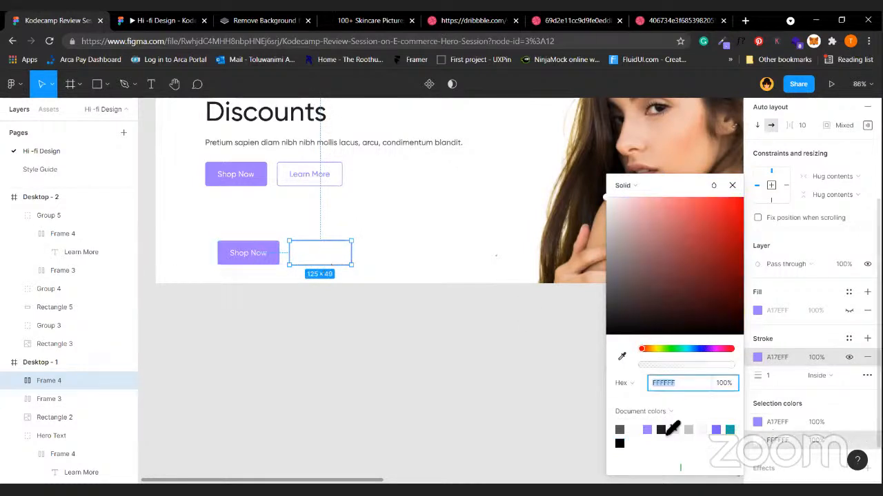
left_click(648, 430)
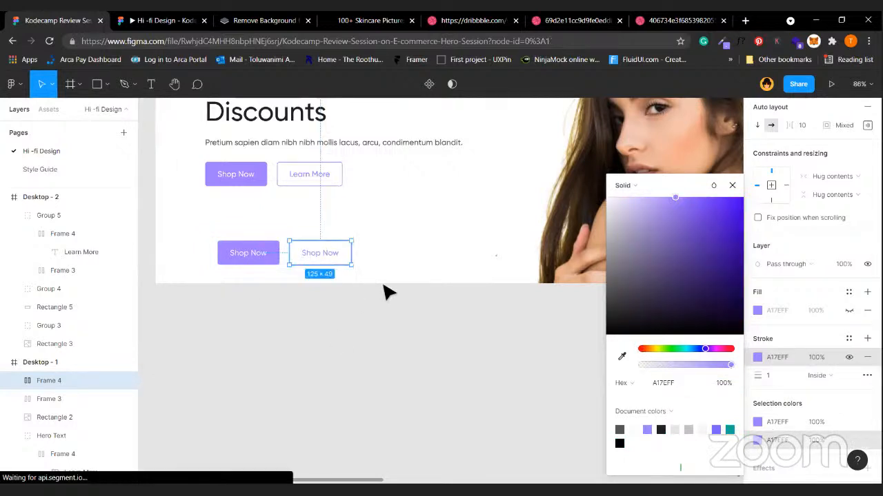
left_click(352, 284)
Give the outline test button an outside stroke with weight 10.
left_click(331, 253)
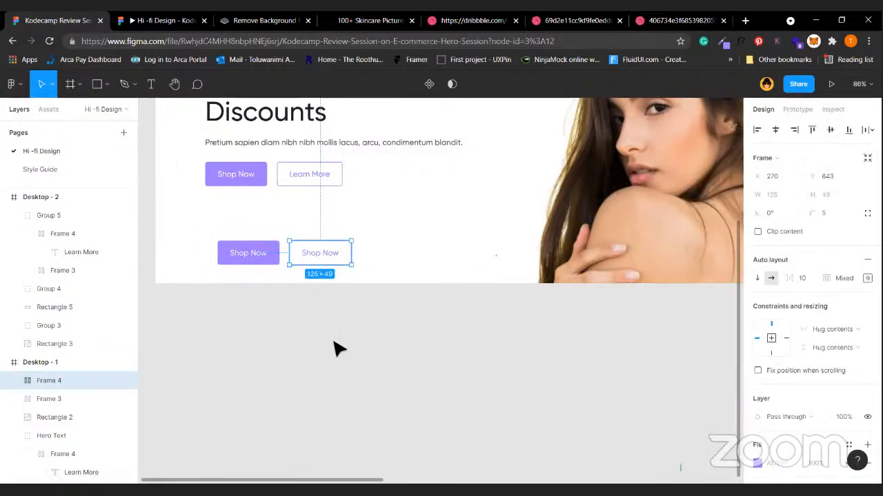
left_click(335, 349)
left_click(341, 257)
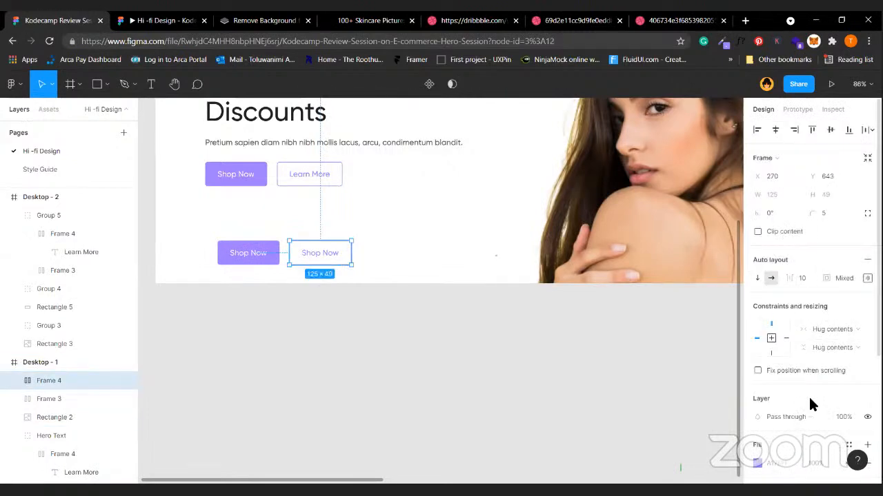
scroll(809, 399, "down", 3)
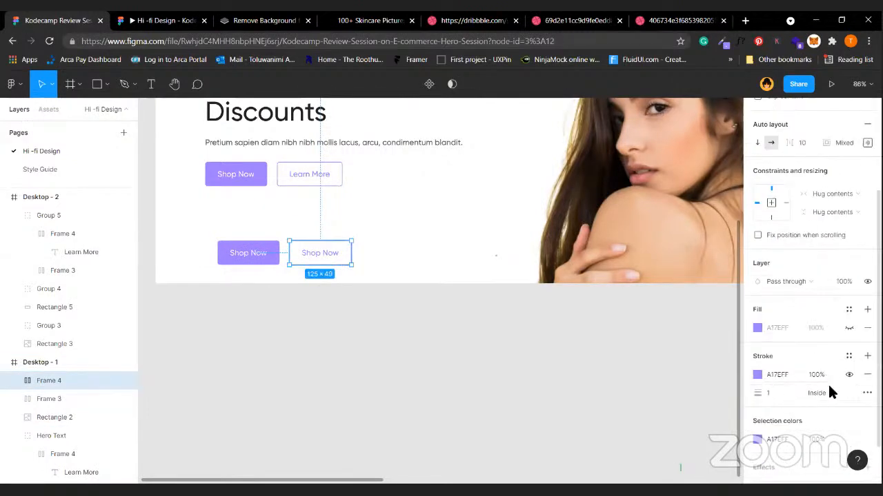
left_click(829, 392)
left_click(831, 406)
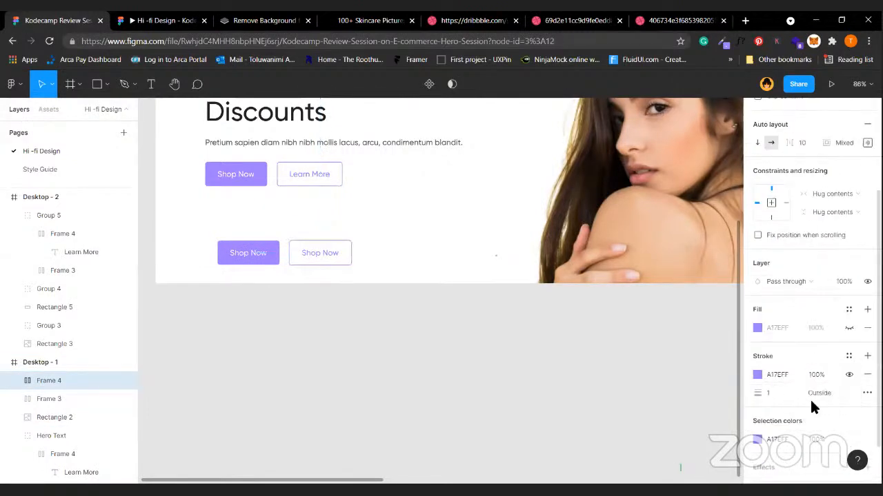
left_click(785, 394)
type("10")
key("Return")
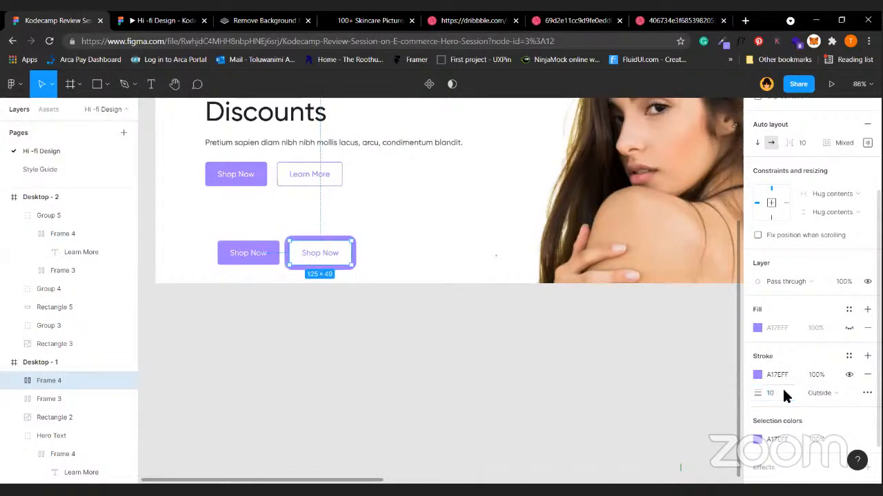
left_click(444, 443)
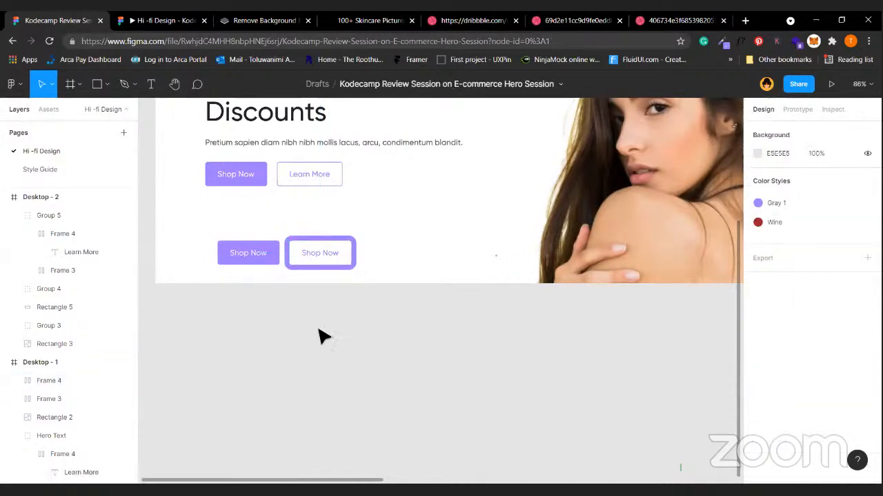
Try inside and outside stroke positions, undo the thick stroke, and delete both trial buttons.
left_click(349, 262)
scroll(779, 366, "down", 3)
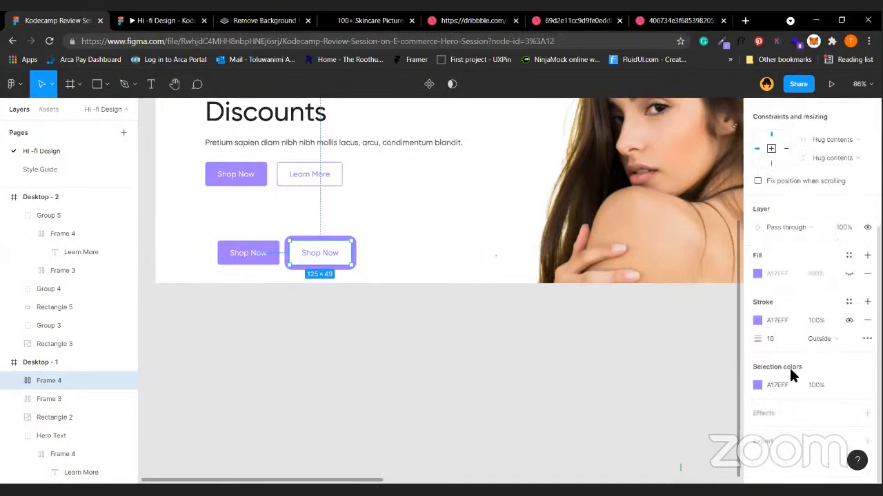
left_click(835, 340)
left_click(827, 330)
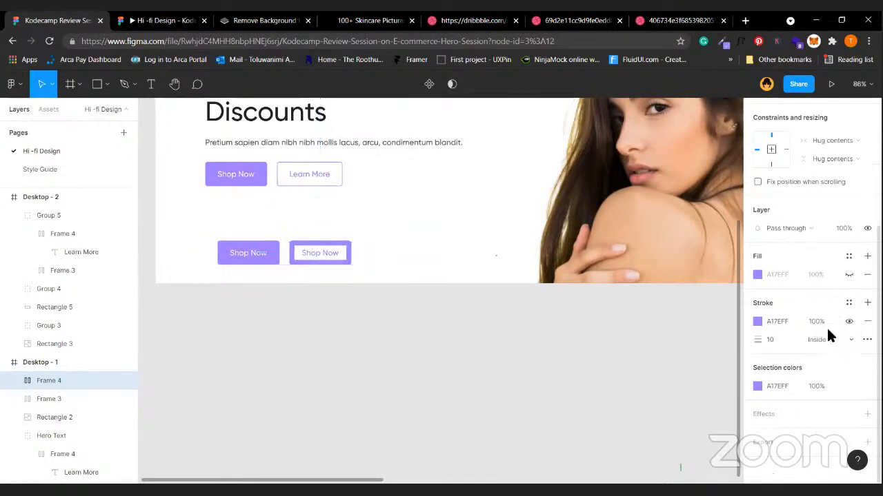
left_click(822, 340)
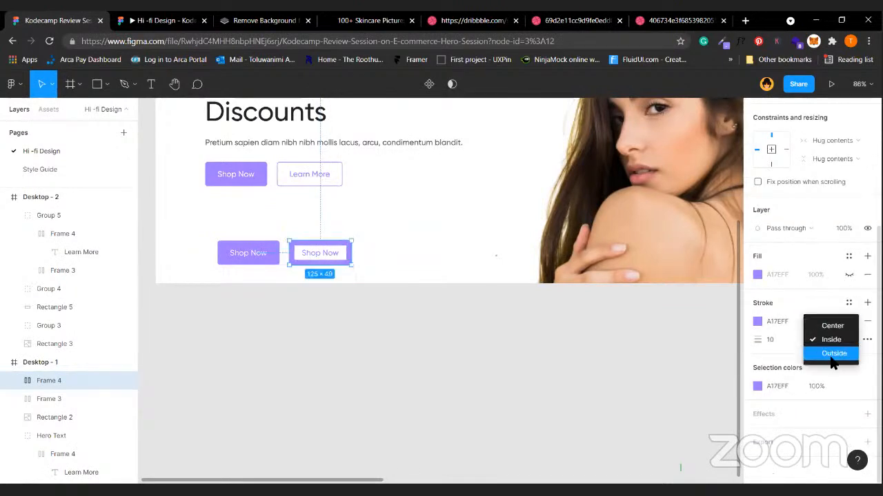
left_click(832, 357)
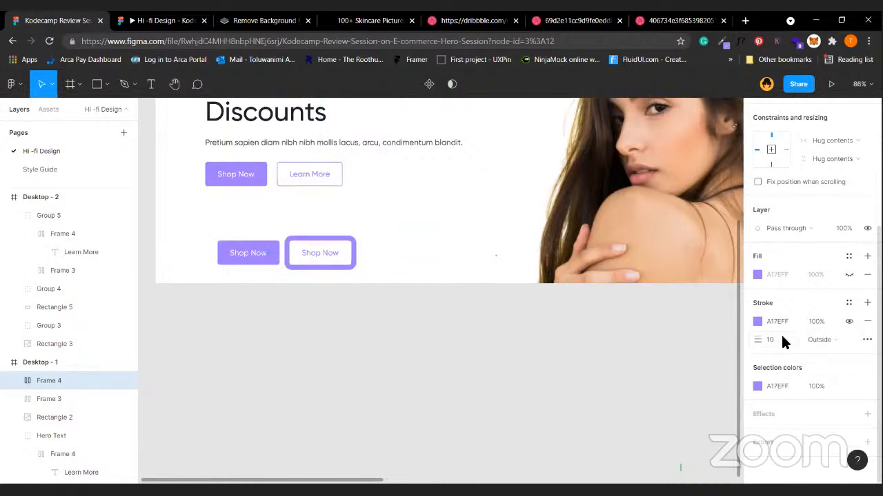
left_click(585, 379)
key("ctrl+z")
key("ctrl+z")
key("ctrl+z")
key("ctrl+z")
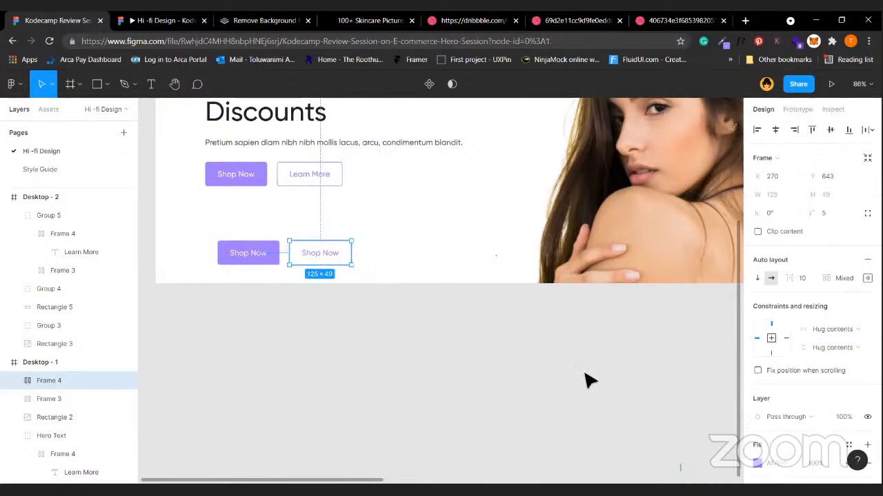
left_click(270, 255, "shift")
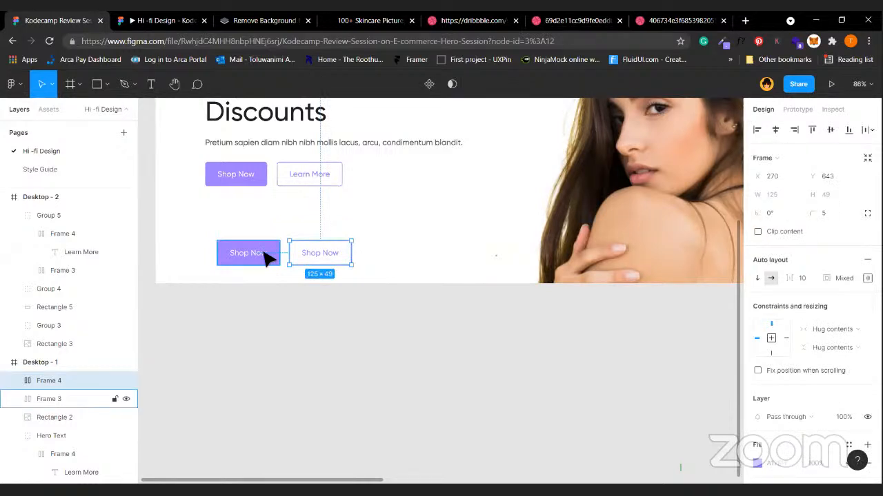
key("Delete")
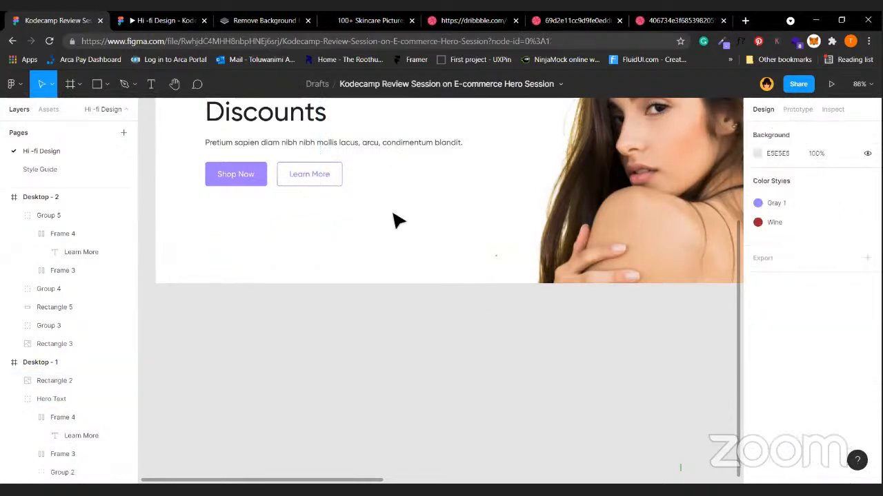
left_click(340, 168)
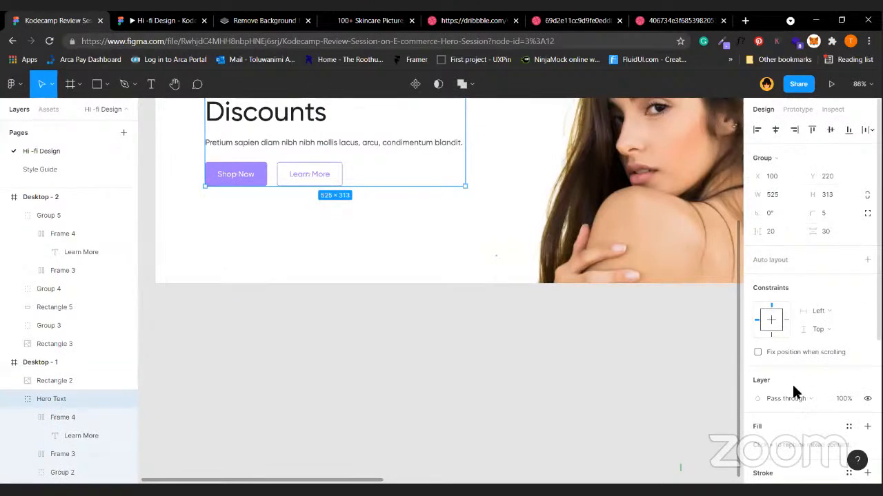
scroll(769, 345, "down", 5)
scroll(437, 288, "up", 2)
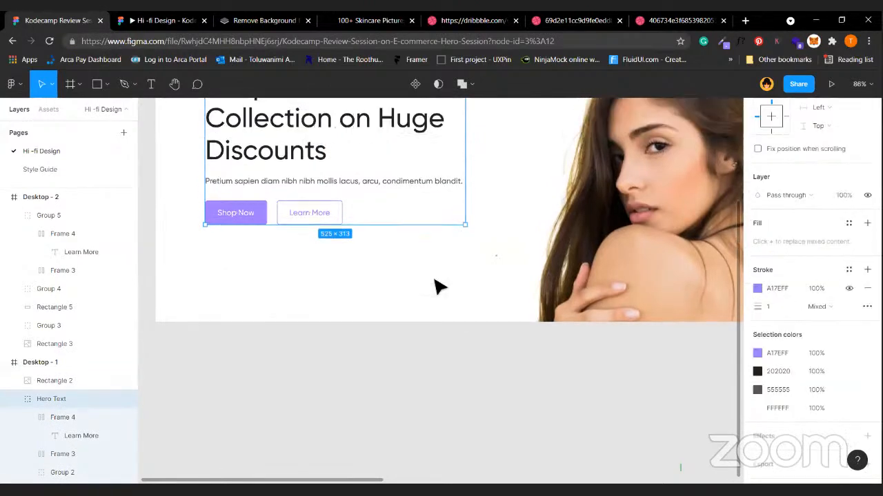
left_click(279, 148)
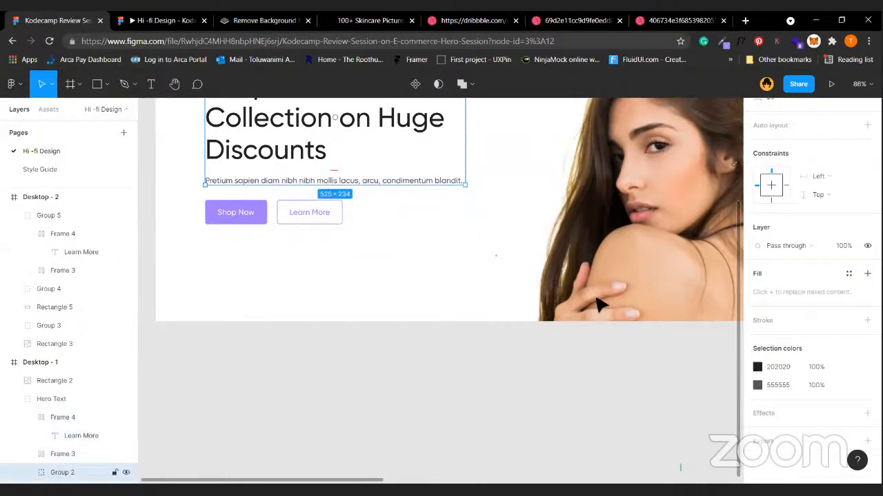
scroll(759, 324, "up", 3)
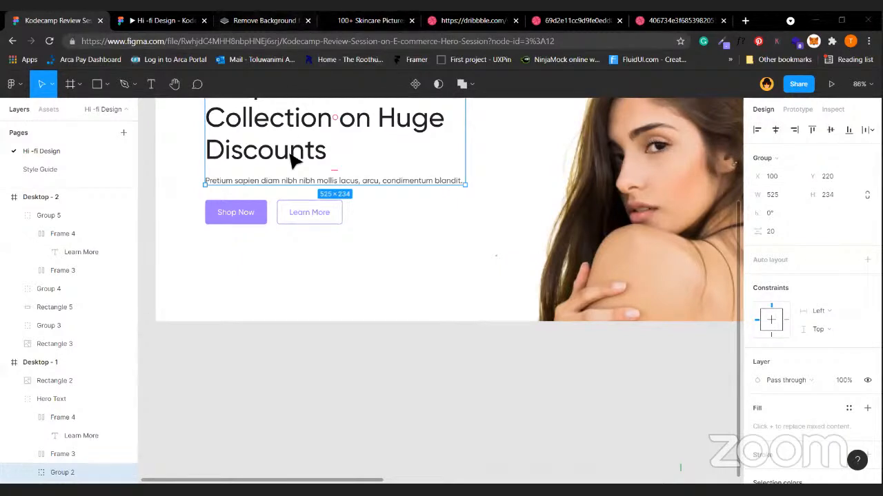
key("Escape")
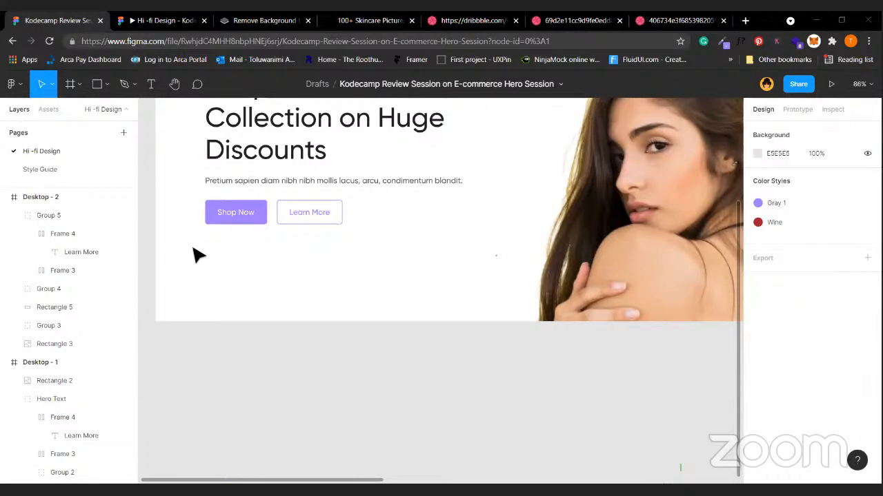
scroll(198, 255, "up", 2)
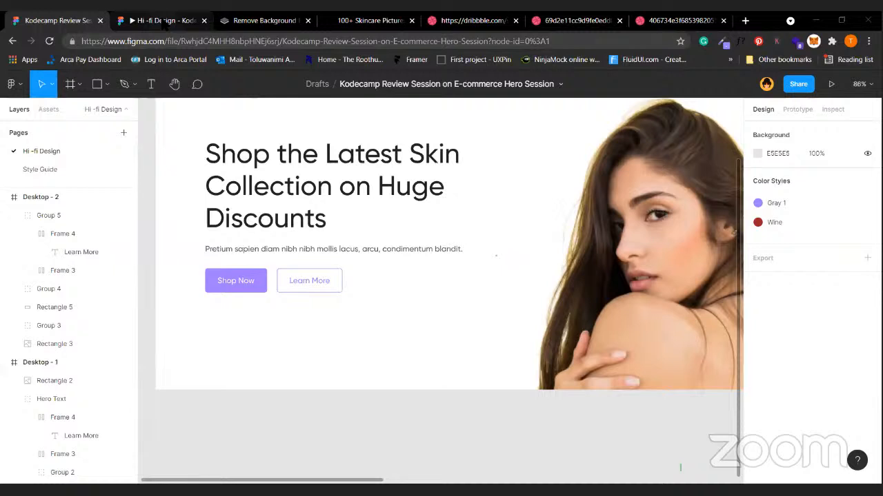
Preview the Hi-fi Design prototype, then return to the editor and zoom to fit both Desktop frames.
left_click(166, 21)
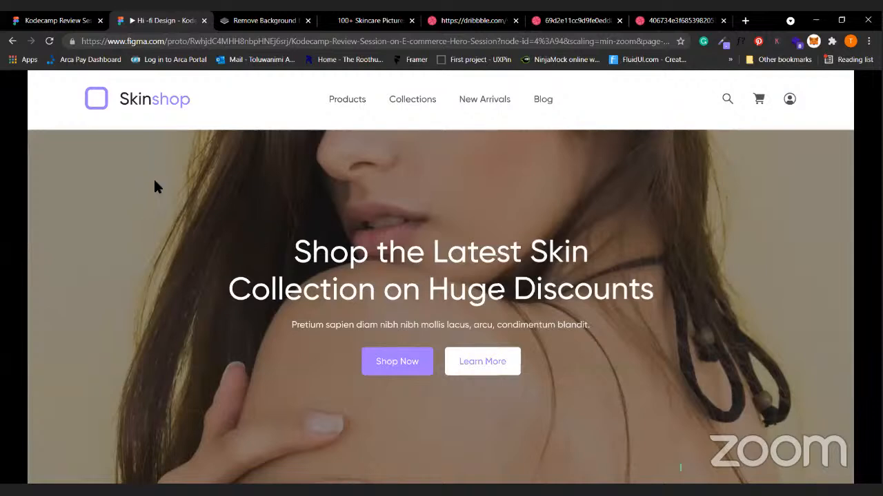
left_click(55, 20)
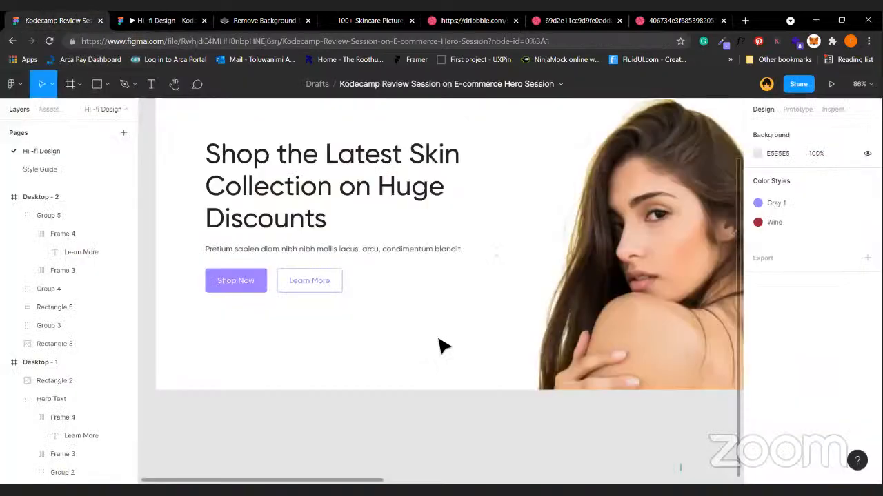
key("shift+1")
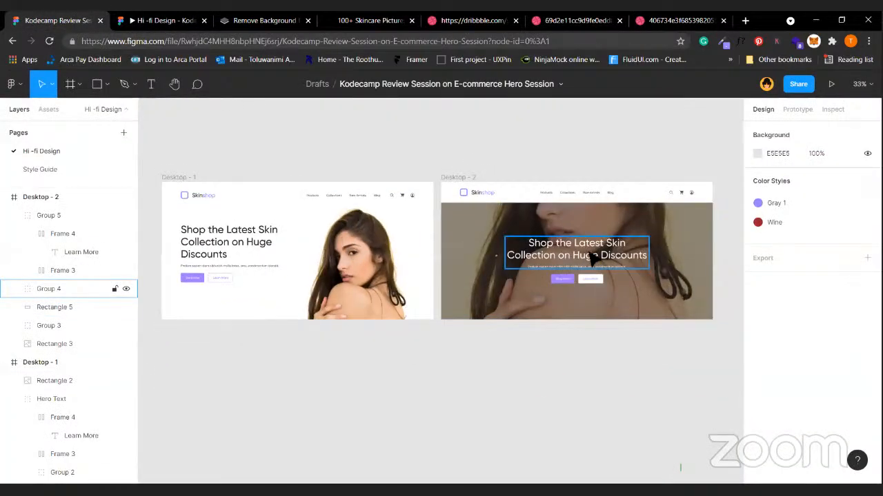
left_click(594, 257)
left_click(593, 258)
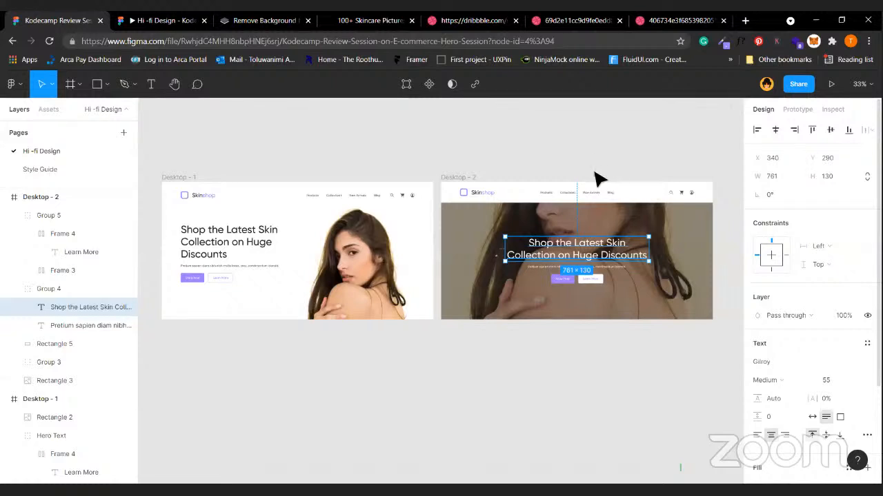
left_click(485, 158)
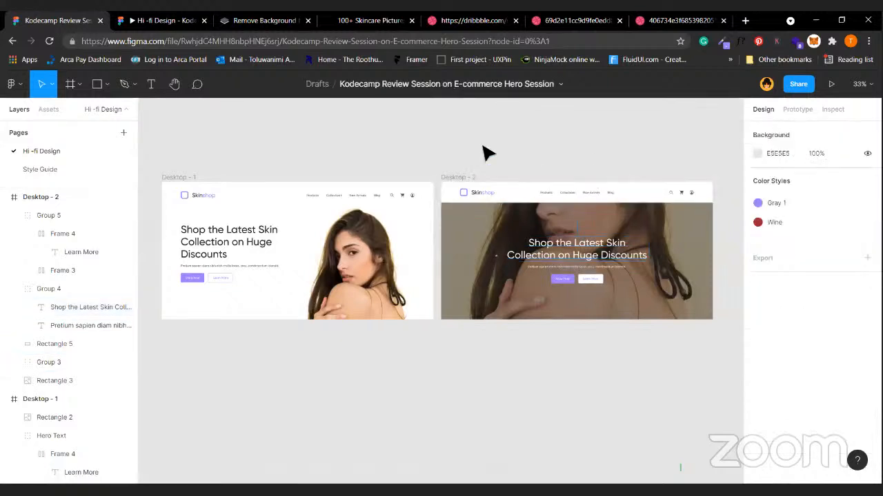
left_click(460, 180)
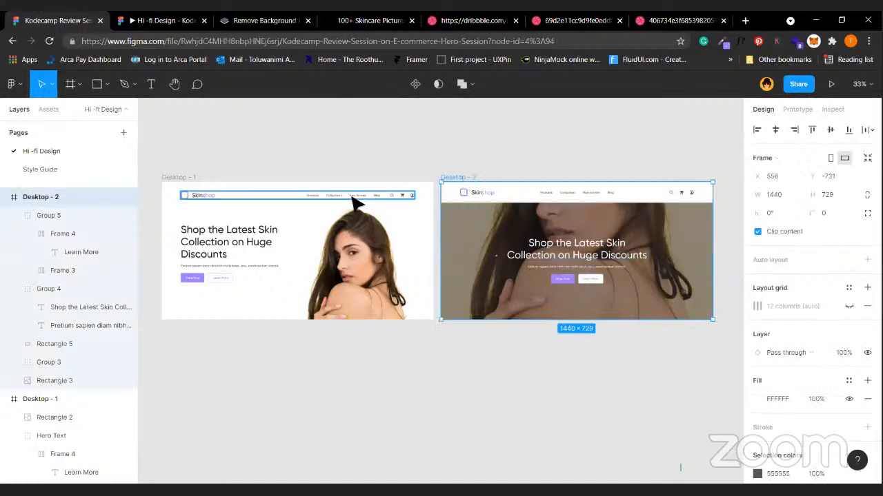
left_click(388, 164)
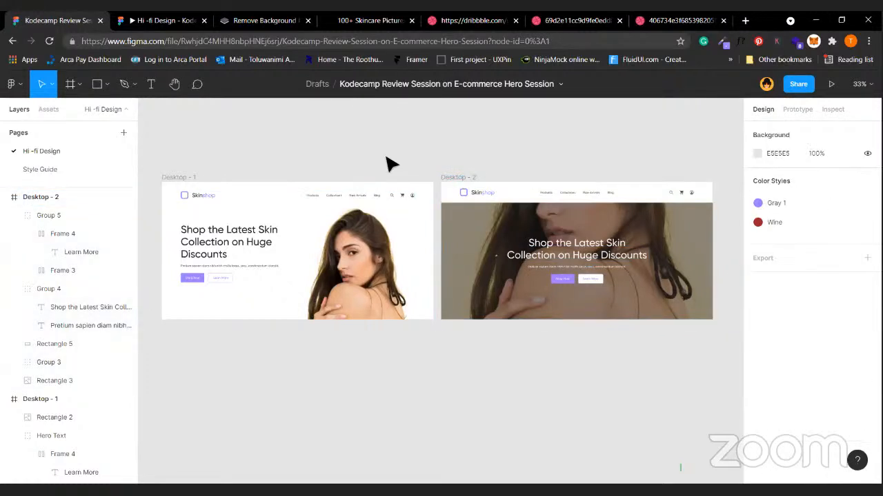
scroll(388, 165, "left", 3)
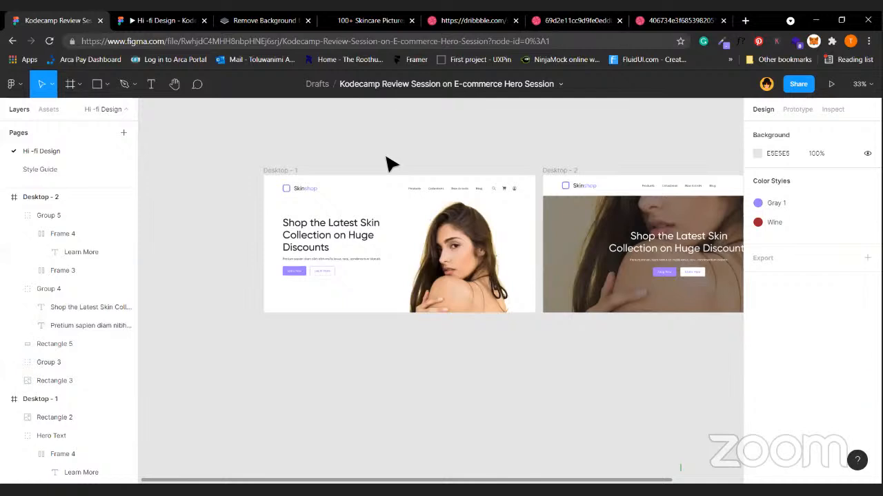
left_click(296, 171)
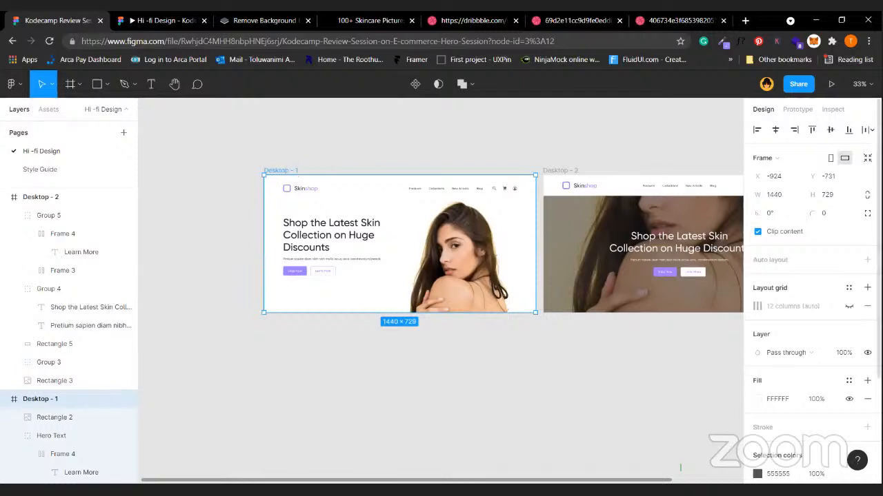
left_click(849, 306)
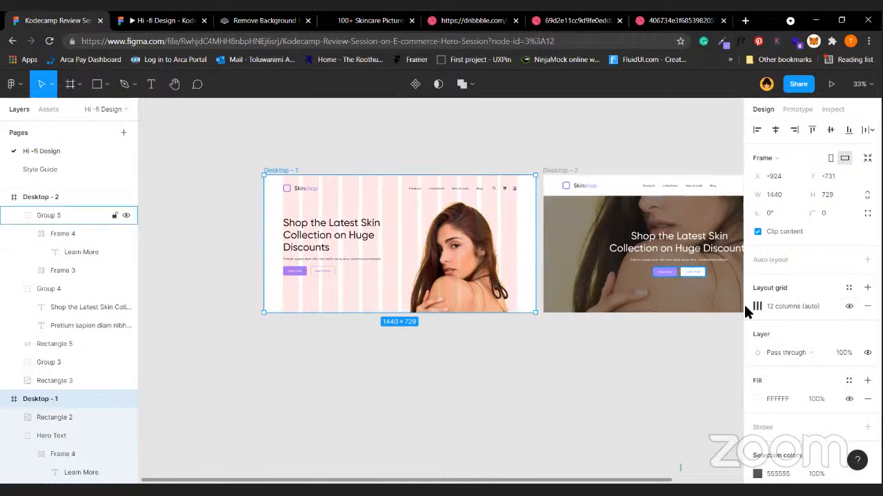
left_click(757, 306)
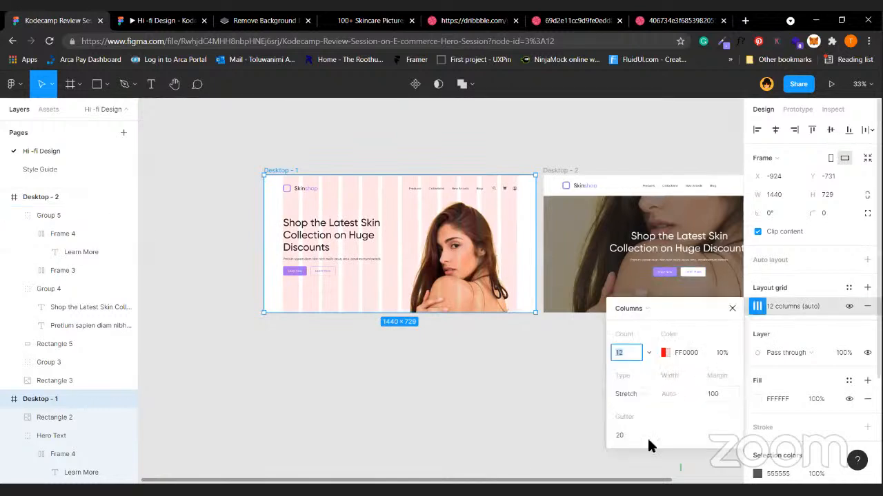
left_click(502, 351)
left_click(306, 196)
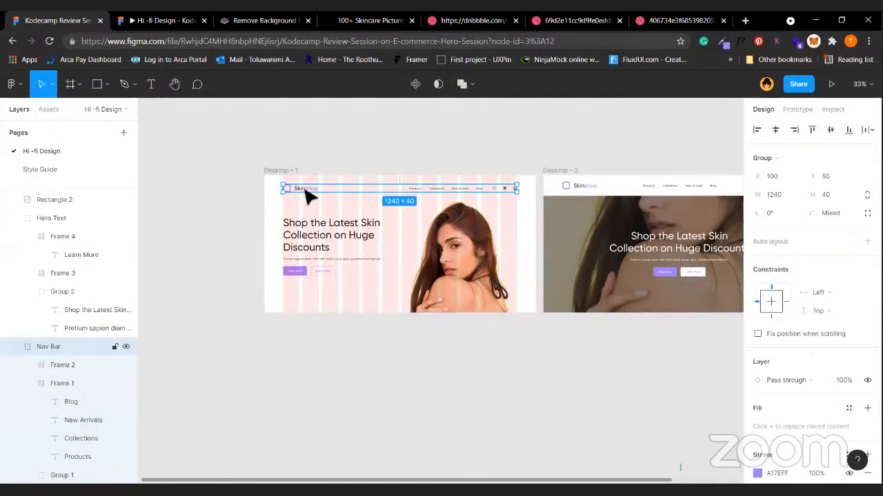
left_click(306, 196)
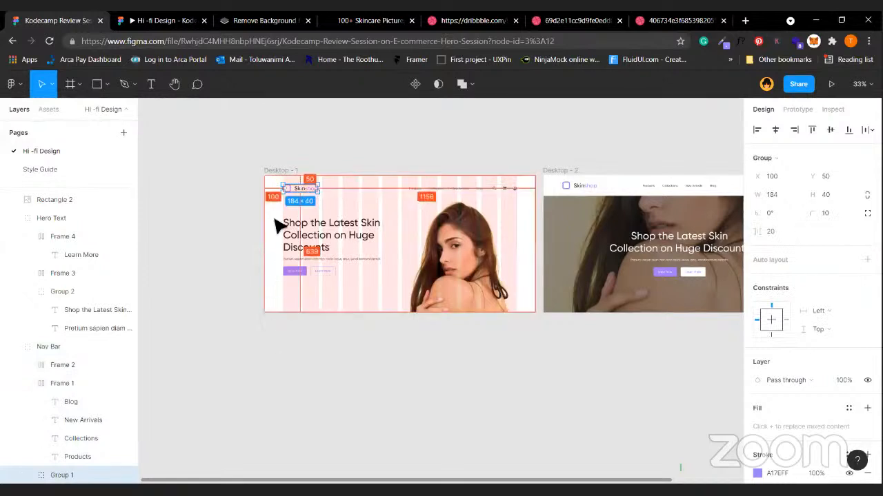
left_click(306, 236)
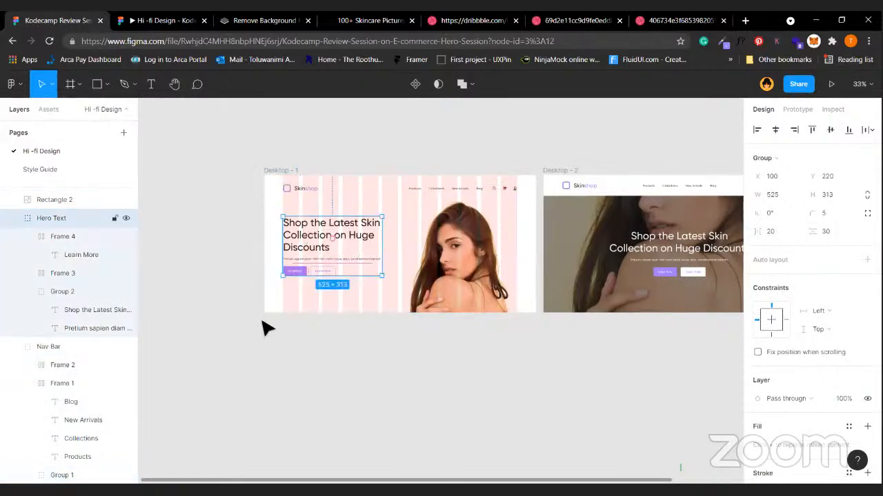
left_click(510, 192)
key("alt")
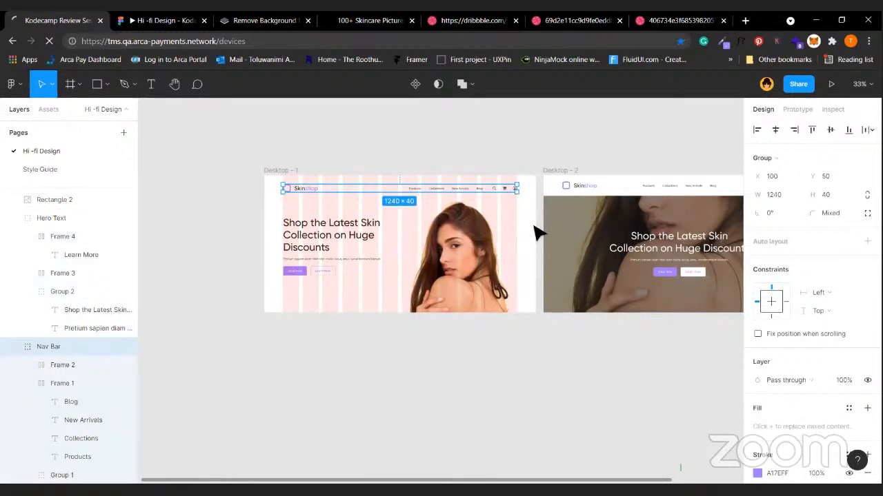
Switch between the Arca and Skinshop prototype tabs and reset the prototype to the first hero screen.
scroll(536, 233, "up", 5)
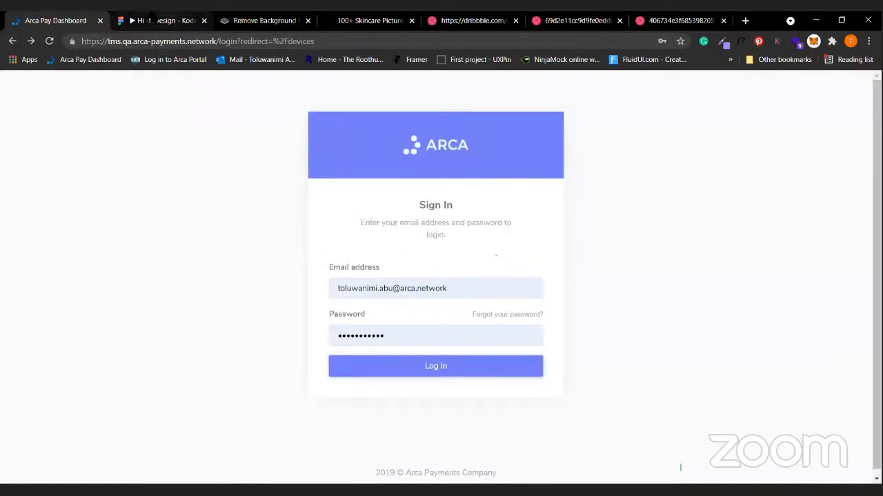
left_click(152, 20)
left_click(12, 41)
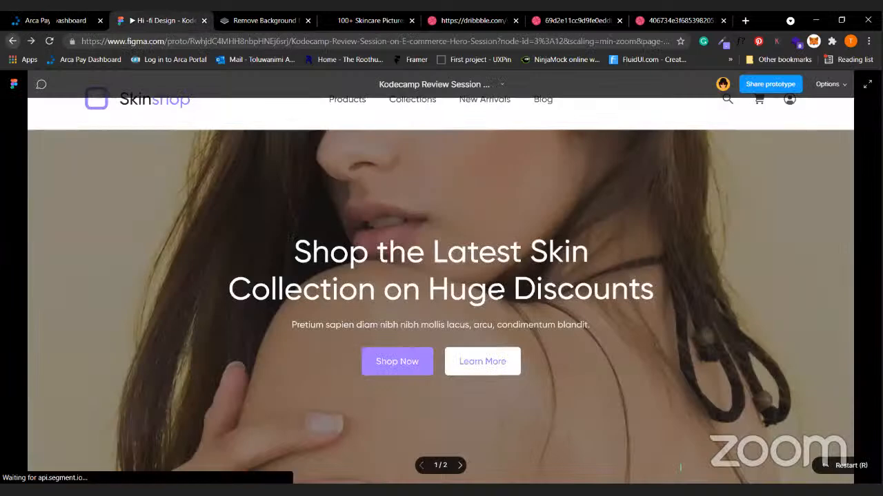
left_click(49, 22)
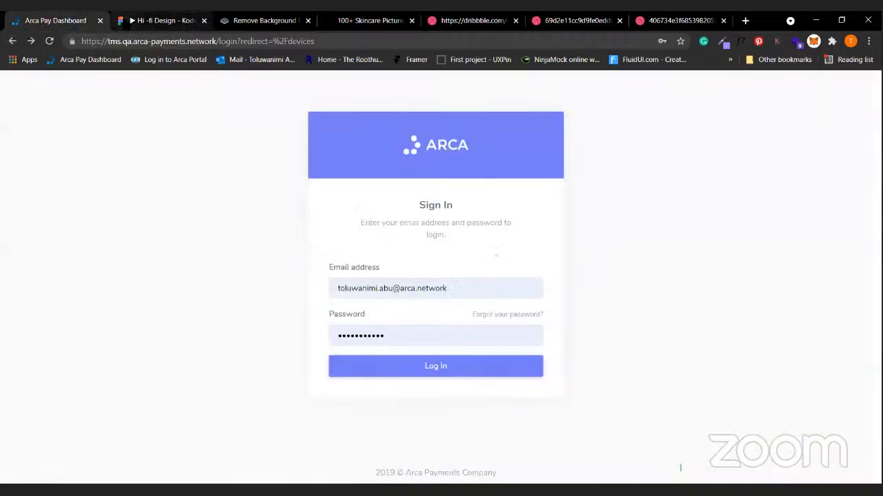
left_click(162, 20)
Choose Open in editor from the prototype's file options and return to the loading Figma tab.
left_click(501, 85)
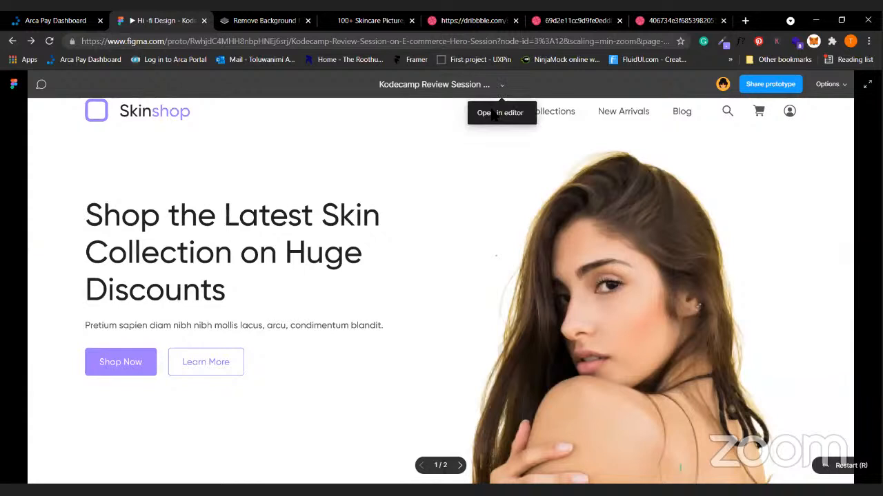
left_click(513, 112)
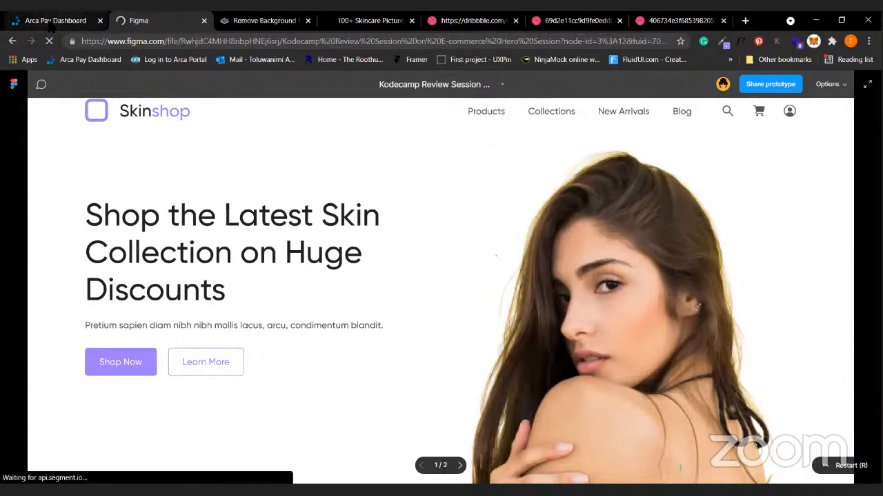
left_click(55, 20)
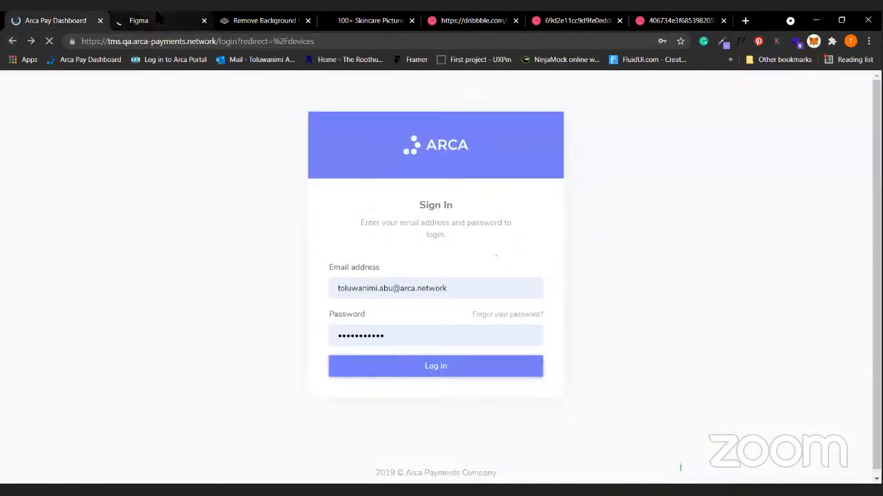
left_click(139, 20)
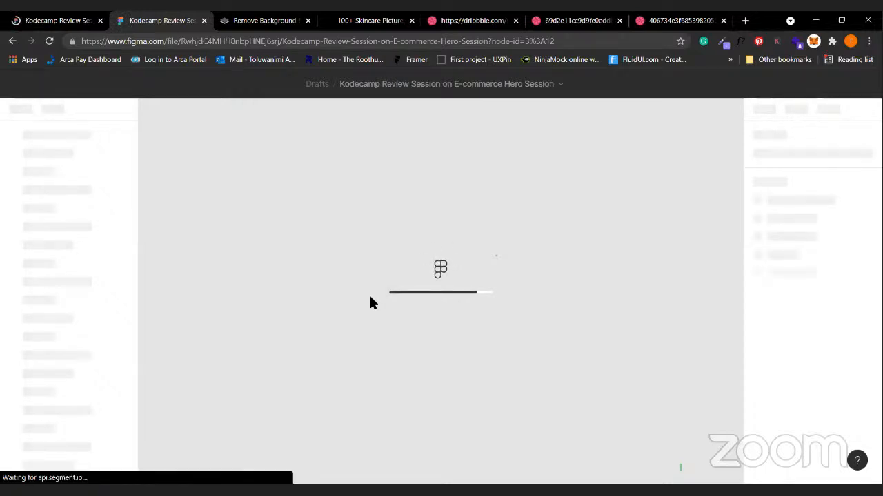
Switch between the browser tabs until the loaded Skinshop design file is showing.
left_click(52, 20)
left_click(157, 20)
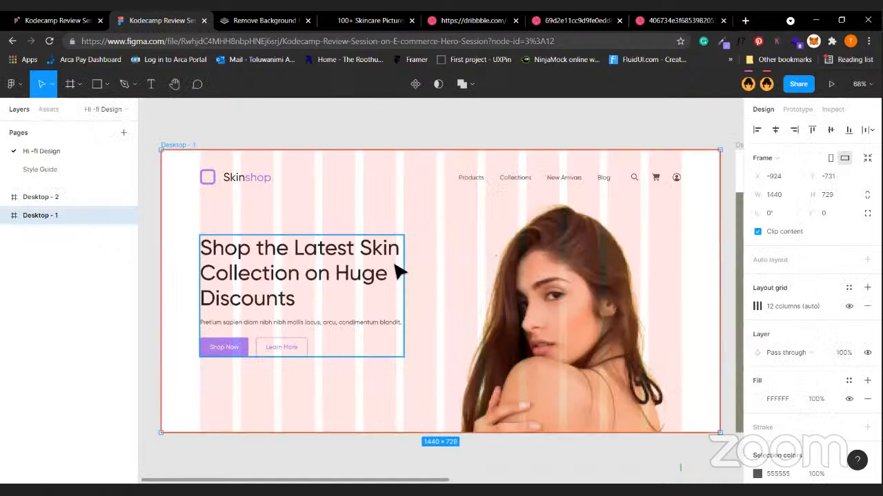
left_click(66, 21)
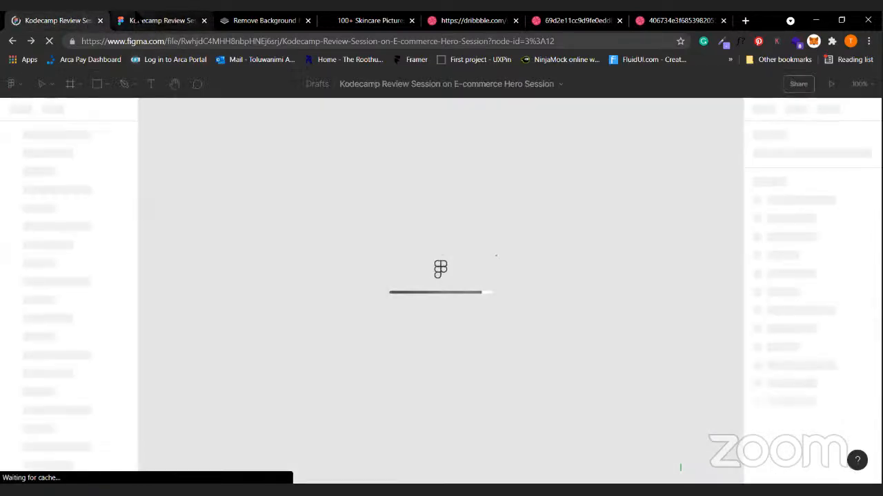
left_click(138, 19)
left_click(243, 108)
left_click(85, 24)
left_click(152, 24)
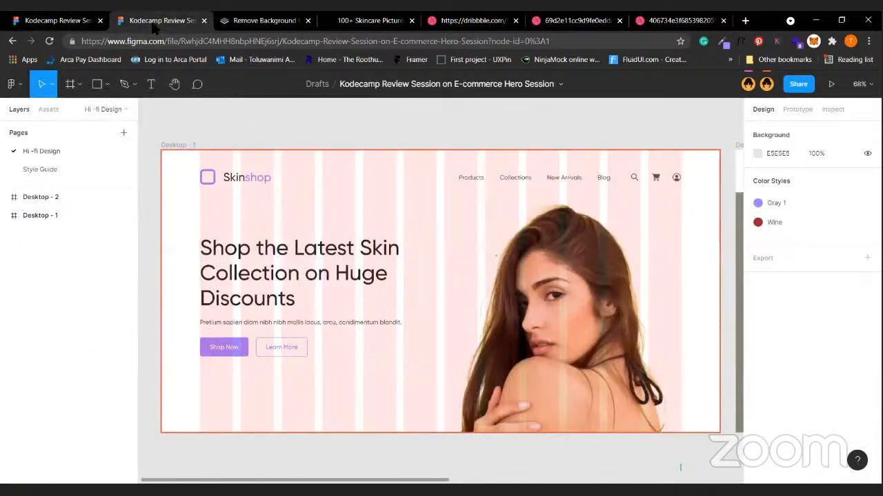
left_click(13, 41)
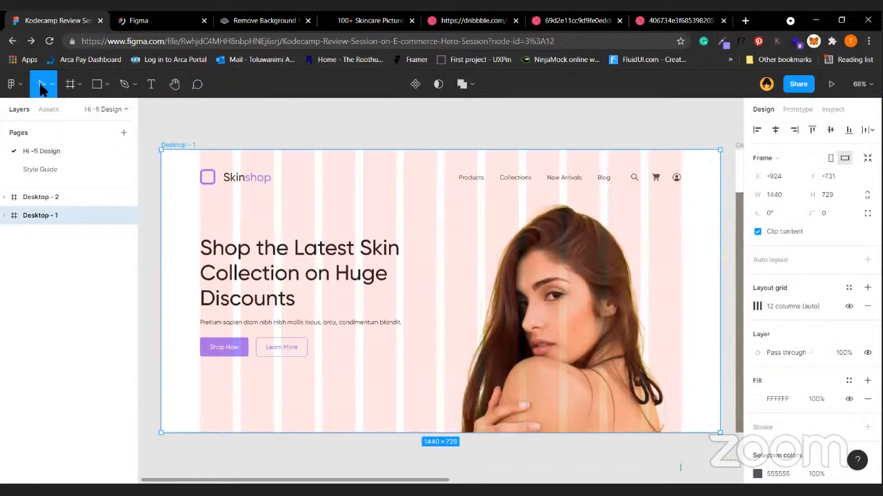
Expand Desktop - 1 in Layers and inspect the Nav Bar spacing and Hero Text group.
left_click(244, 189)
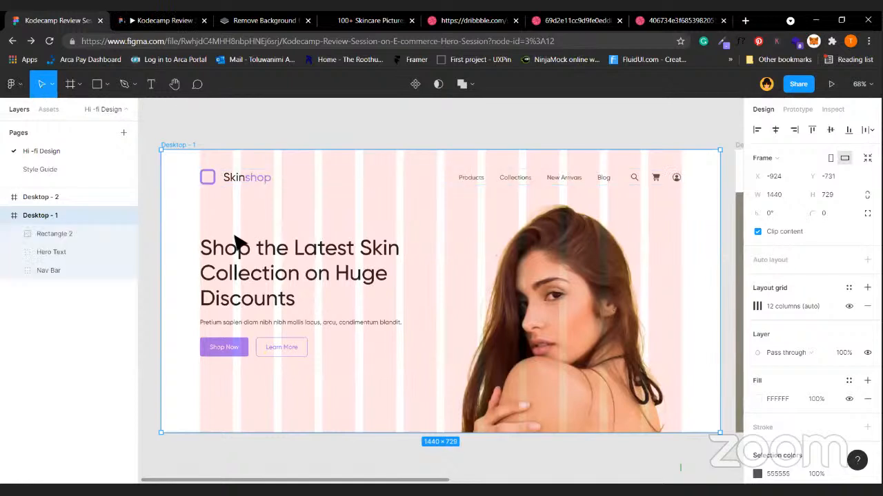
left_click(214, 181)
key("alt")
left_click(230, 312)
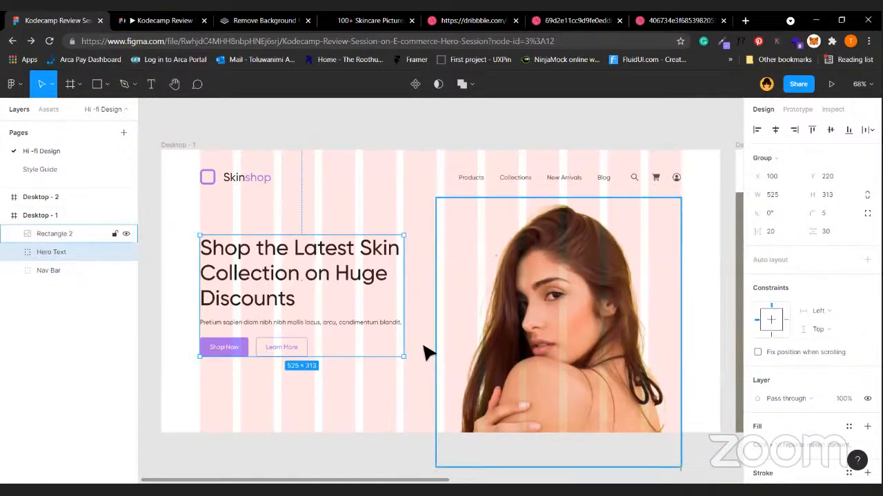
left_click(409, 153)
scroll(463, 173, "right", 3)
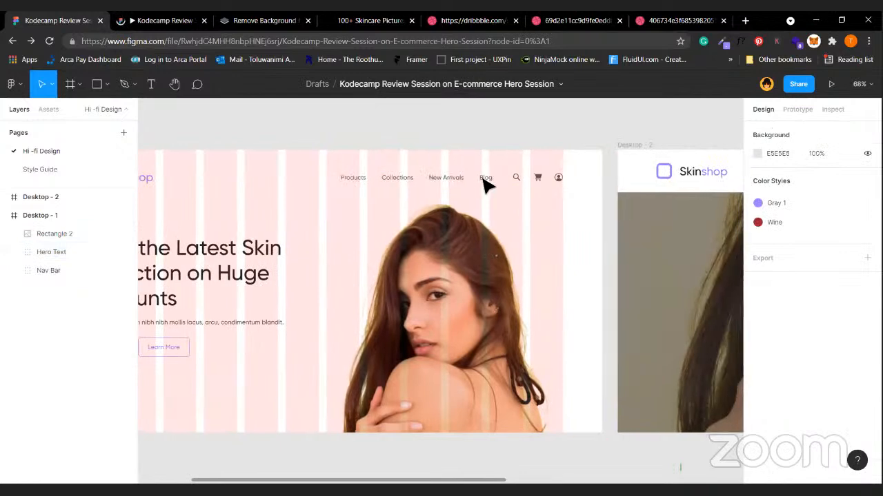
Alt-drag a copy of the nav links above the desktops and ungroup them into separate texts.
double_click(485, 183)
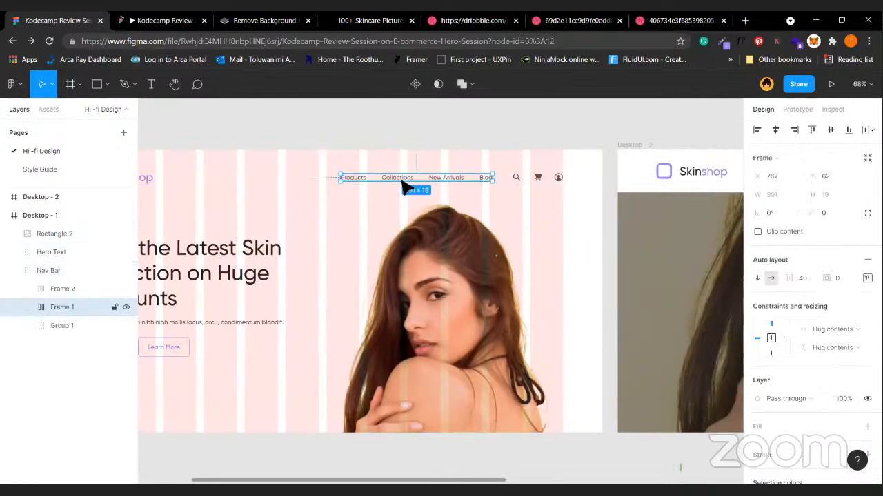
left_click_drag(416, 143, 412, 126)
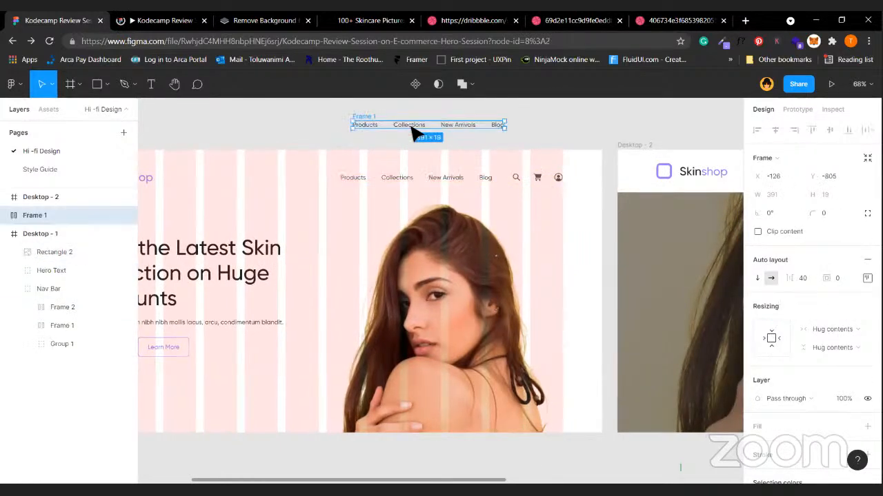
scroll(417, 134, "up", 2)
key("ctrl+shift+g")
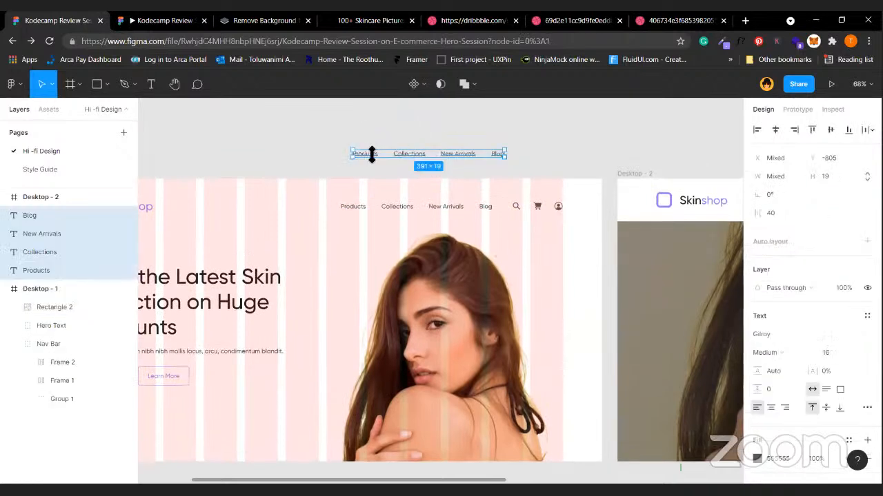
left_click(365, 151)
left_click_drag(354, 129, 354, 129)
left_click_drag(411, 153, 436, 124)
left_click(507, 127)
scroll(321, 136, "up", 2)
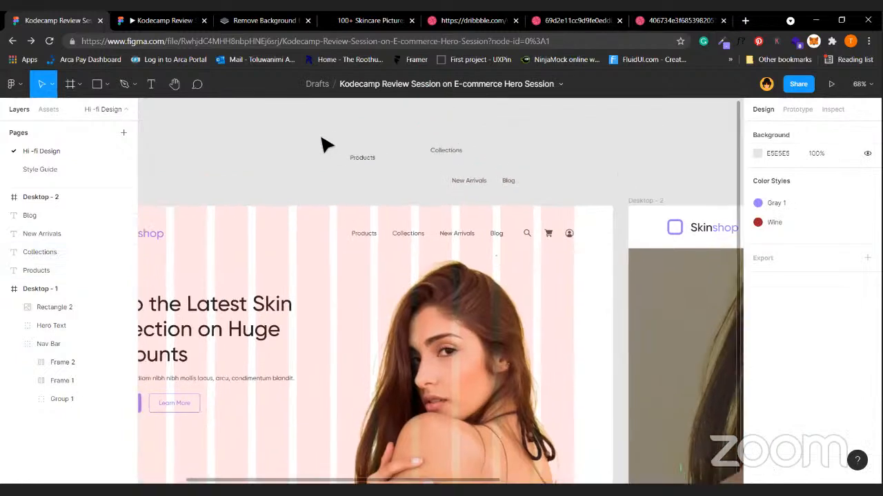
Wrap the four nav links in a horizontal auto-layout frame with 30 spacing.
left_click_drag(314, 133, 579, 211)
key("shift+a")
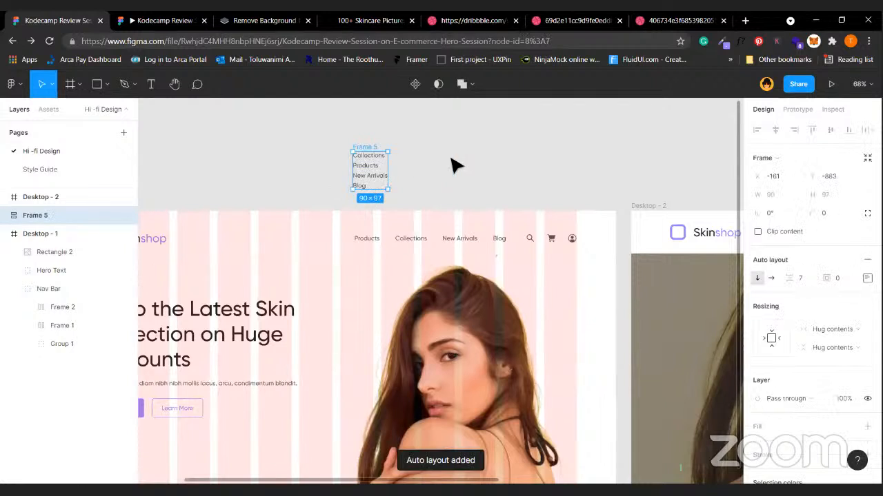
left_click(771, 279)
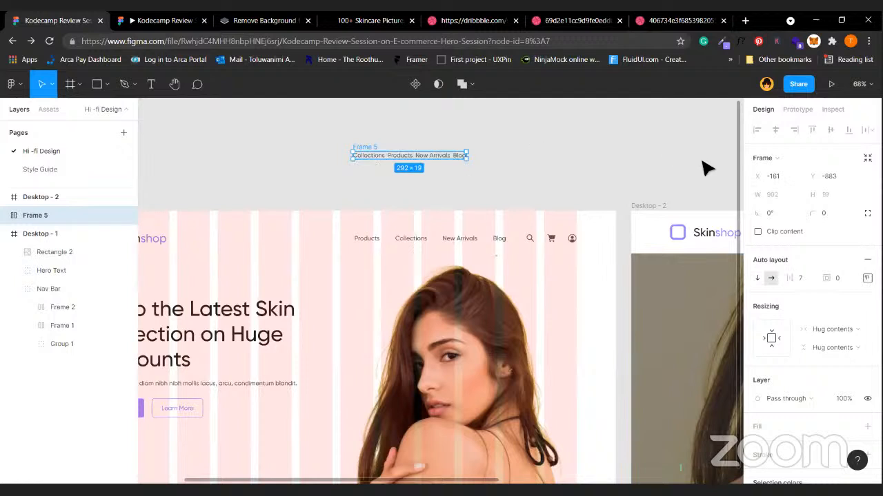
type("20")
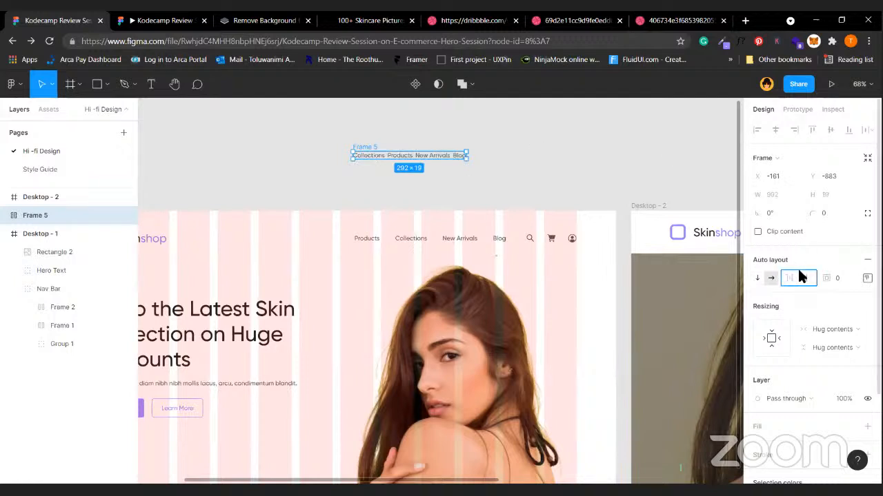
key("Return")
left_click(802, 278)
type("30")
key("Return")
key("shift+1")
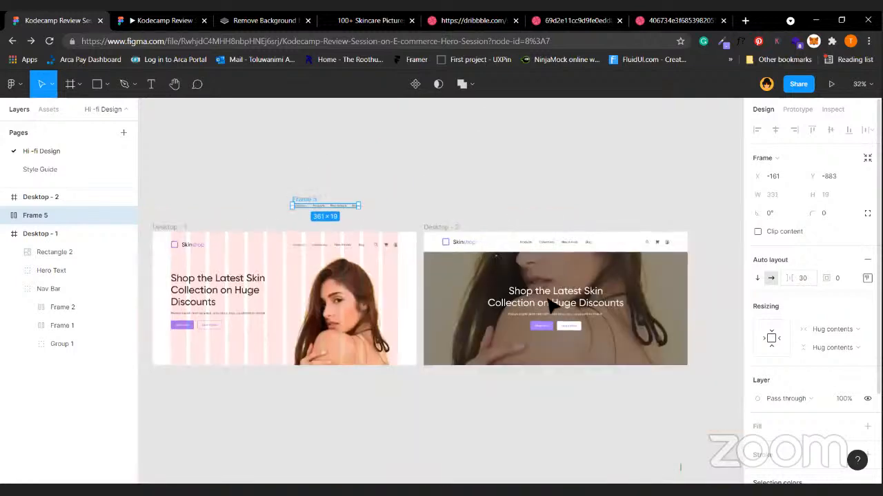
left_click(567, 307)
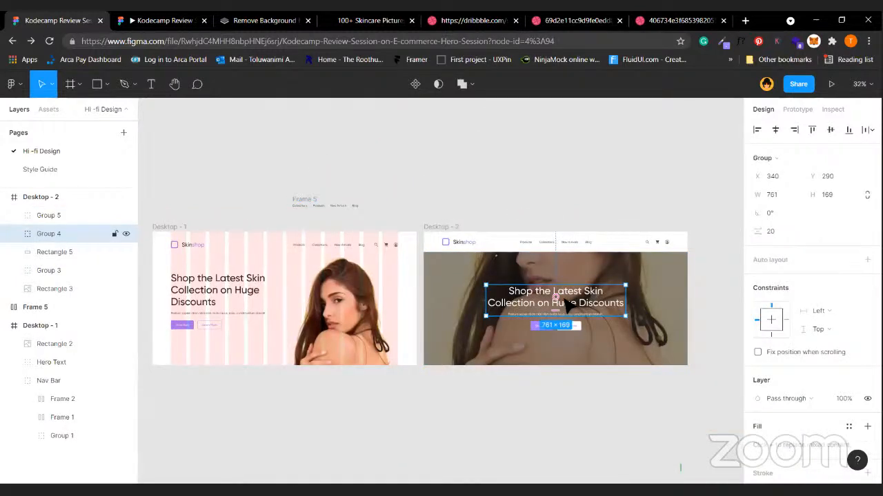
left_click(221, 290, "ctrl")
left_click(271, 260)
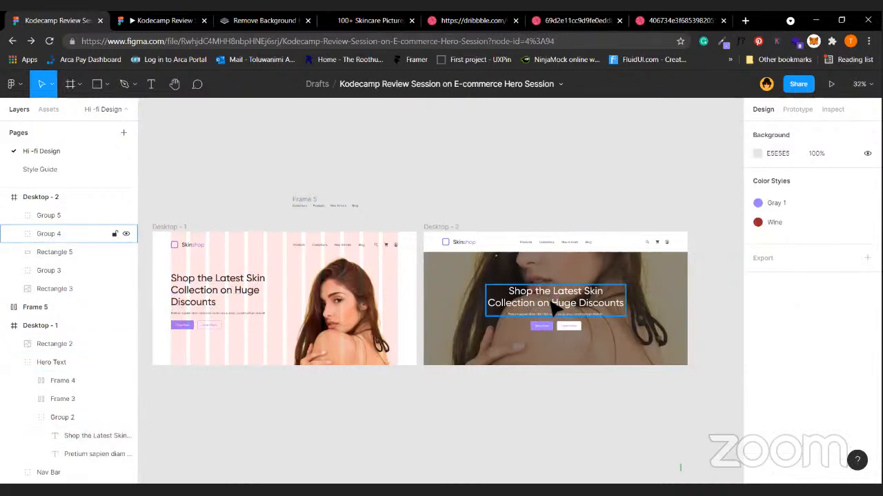
left_click(551, 308)
key("ctrl+shift+g")
left_click(572, 187)
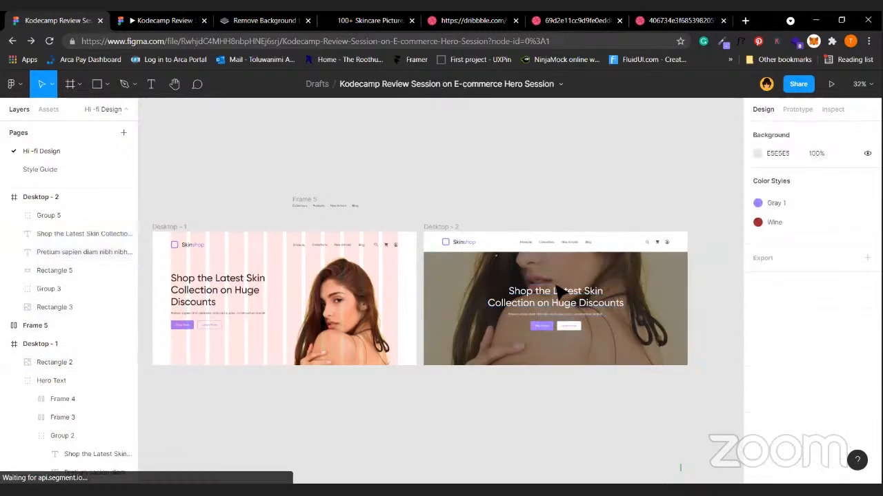
left_click(572, 302)
left_click_drag(578, 306, 644, 304)
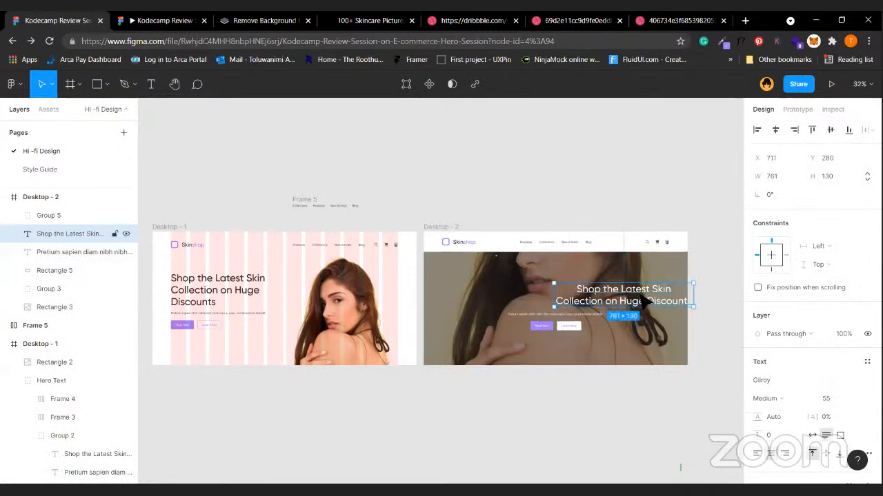
left_click(666, 364)
left_click(646, 306)
left_click(775, 129)
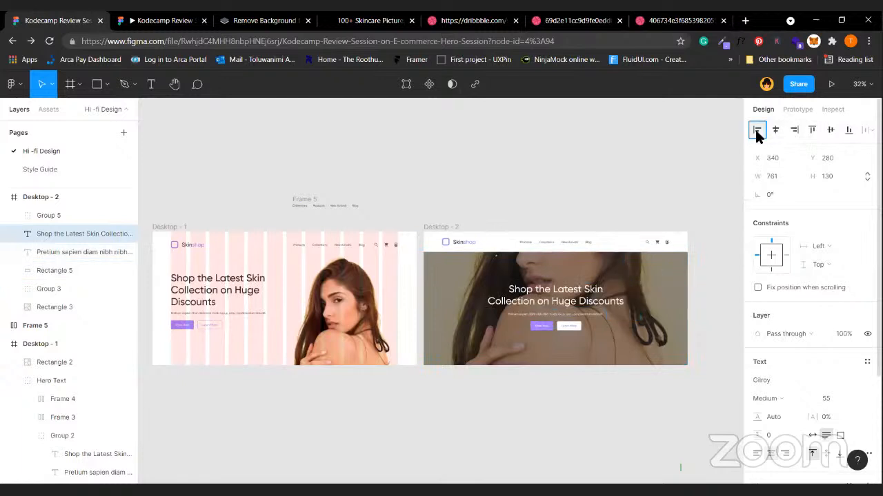
left_click(757, 131)
left_click(794, 130)
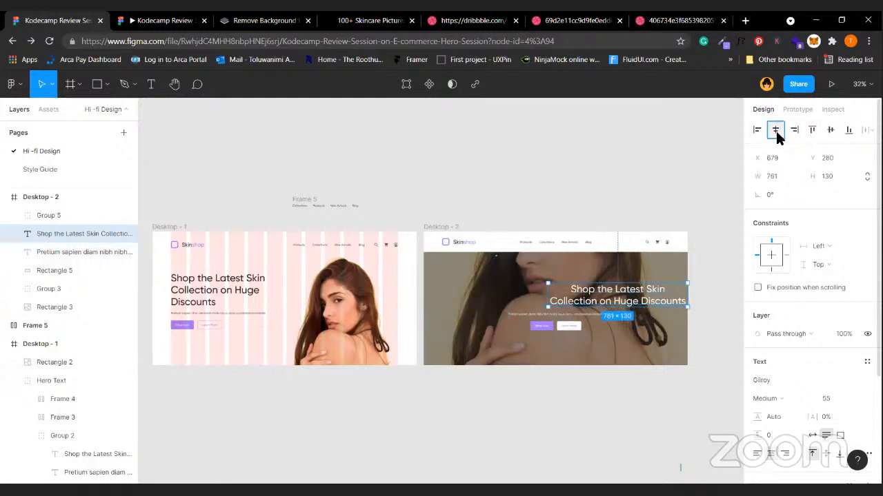
left_click(776, 131)
left_click(810, 130)
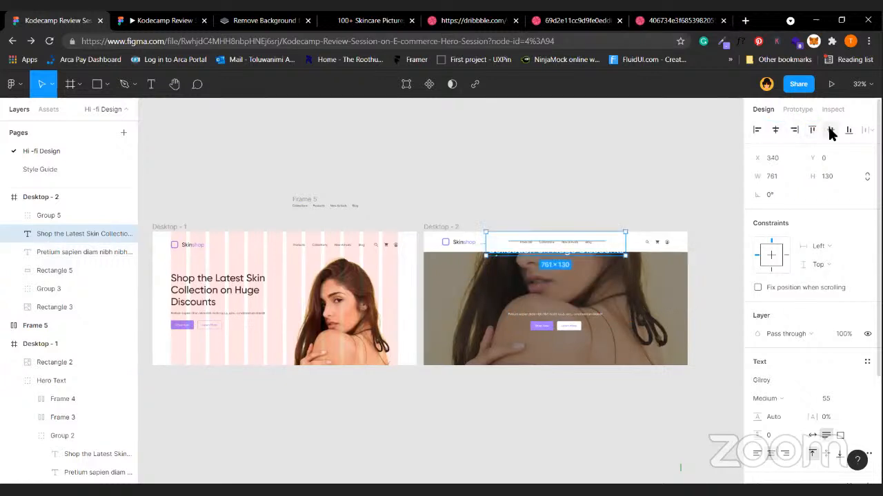
left_click(830, 131)
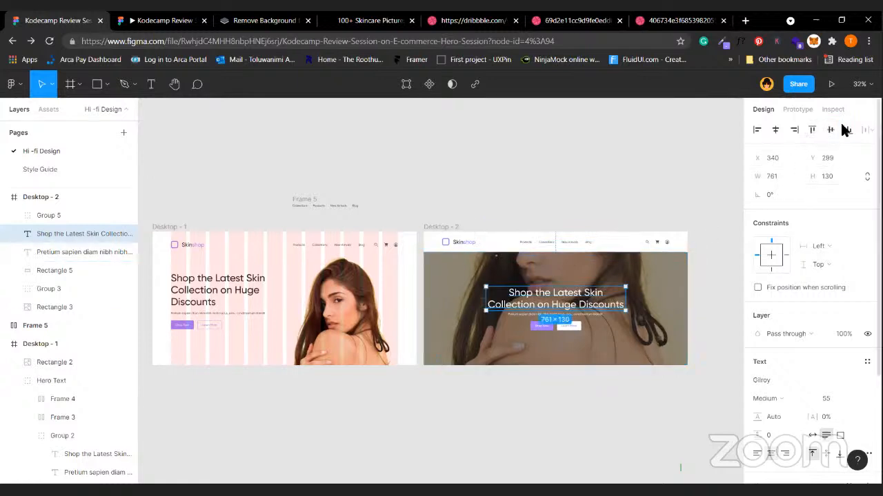
left_click(846, 131)
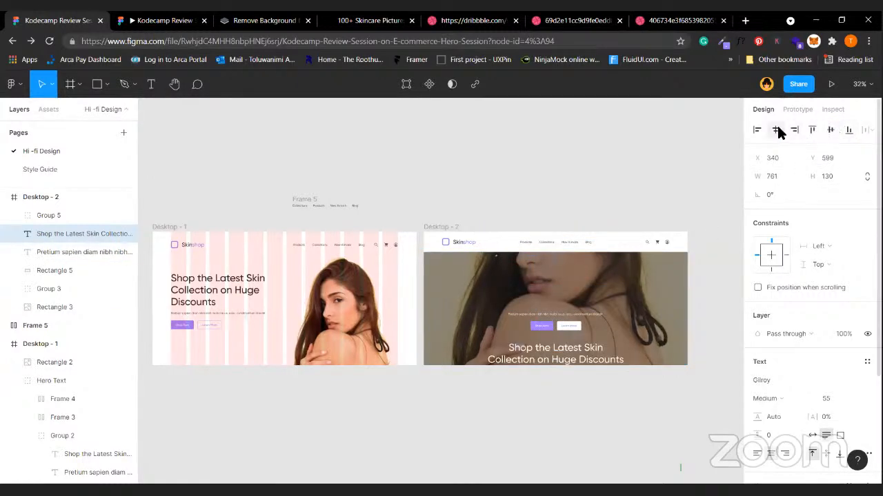
left_click(813, 131)
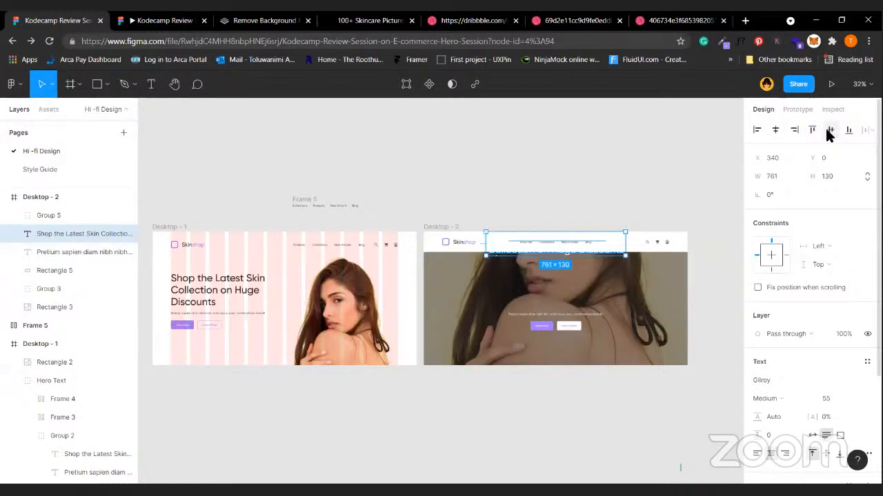
left_click(829, 131)
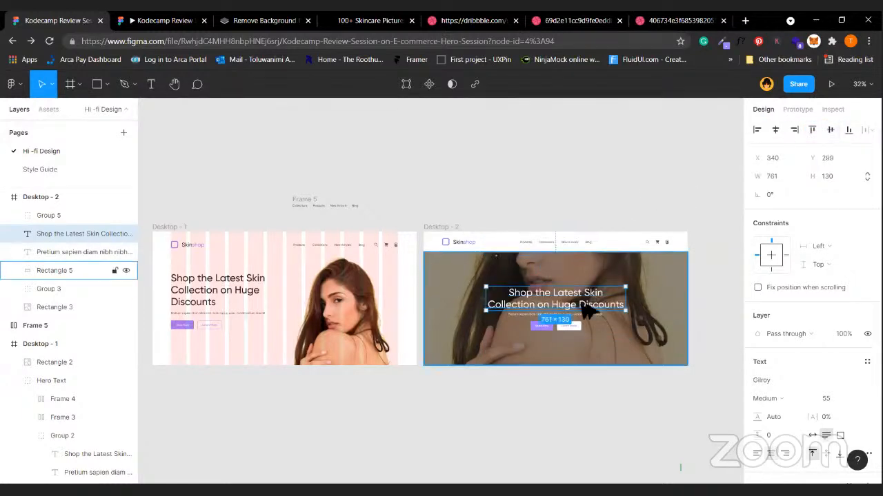
key("shift+Up")
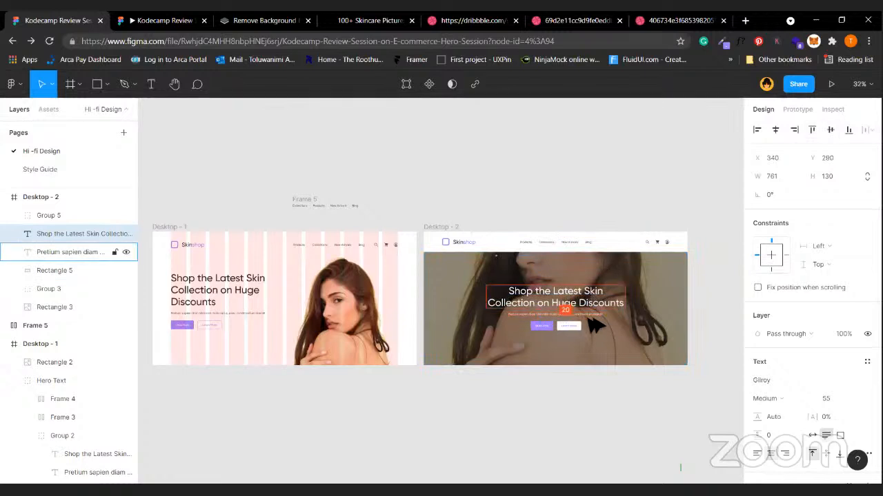
left_click(571, 463)
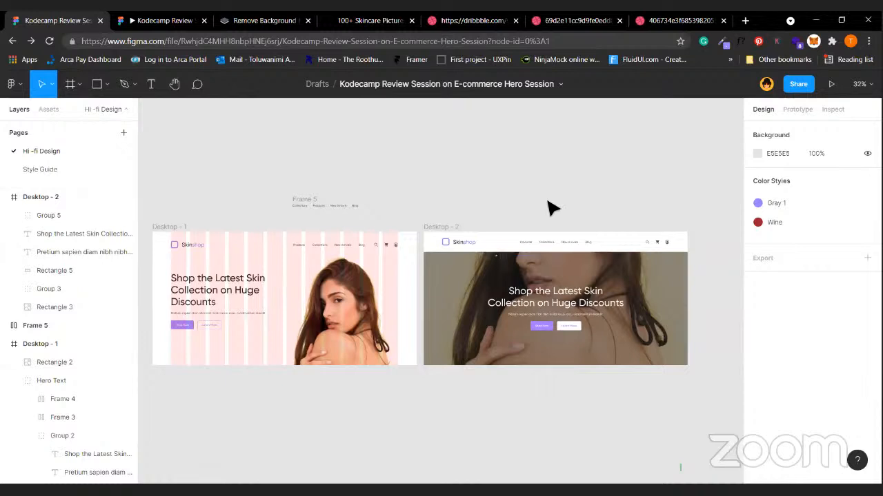
left_click(472, 246)
left_click(478, 245)
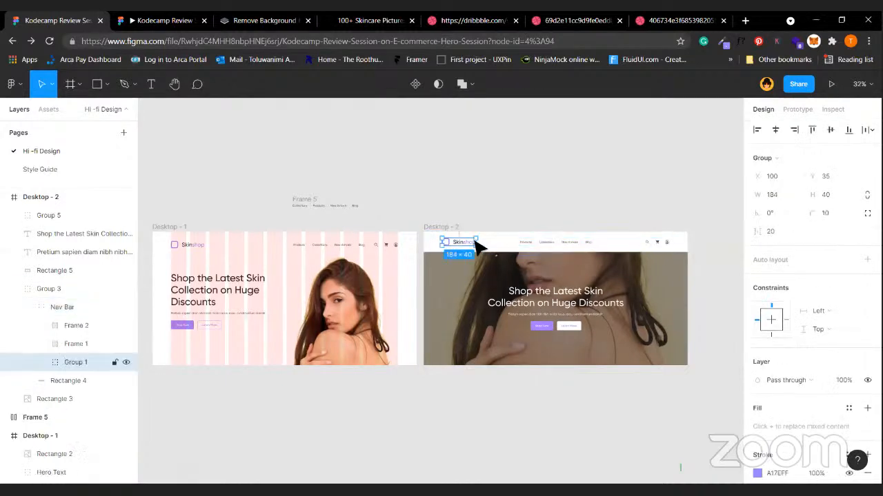
scroll(514, 218, "up", 10)
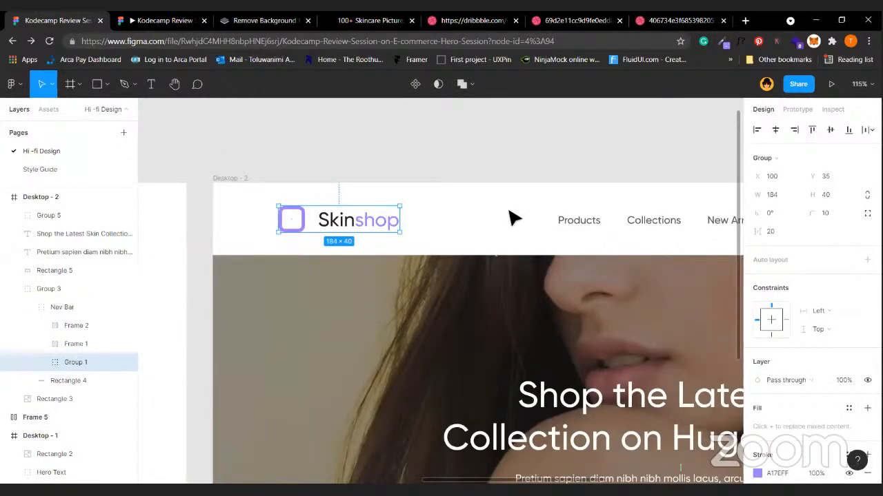
left_click(422, 162)
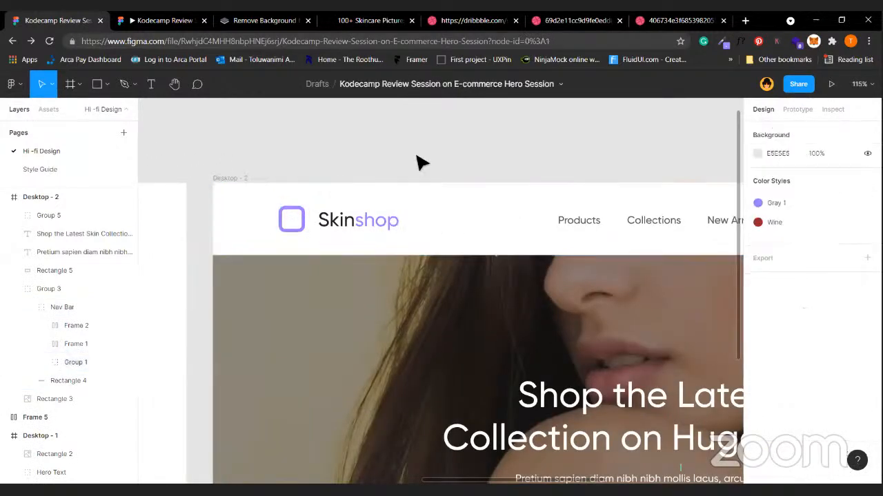
double_click(358, 230)
left_click(376, 226)
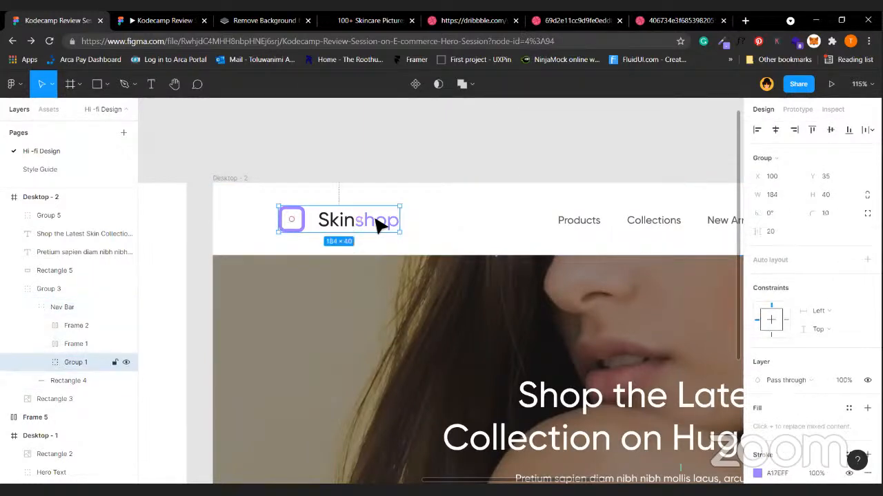
key("alt")
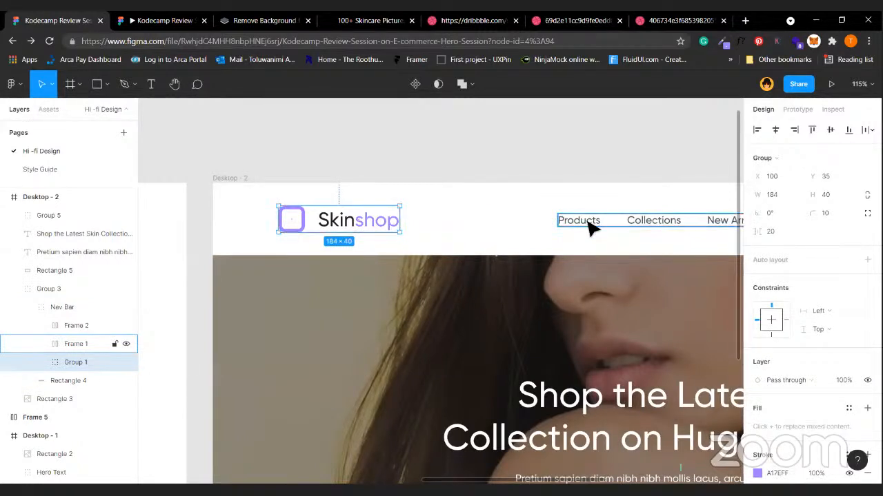
key("alt")
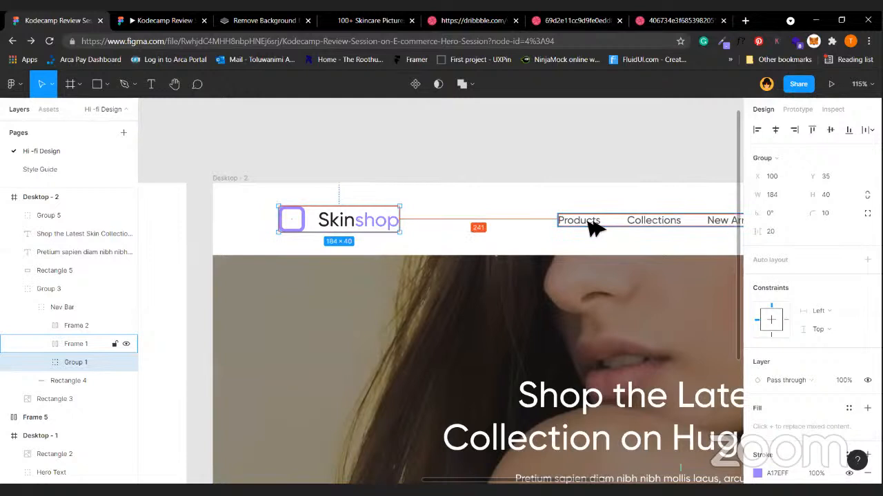
left_click(449, 220)
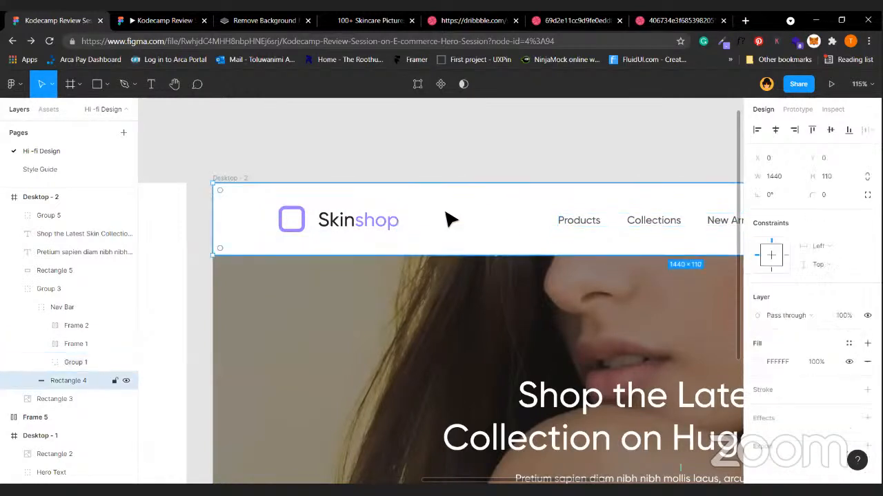
left_click(364, 231)
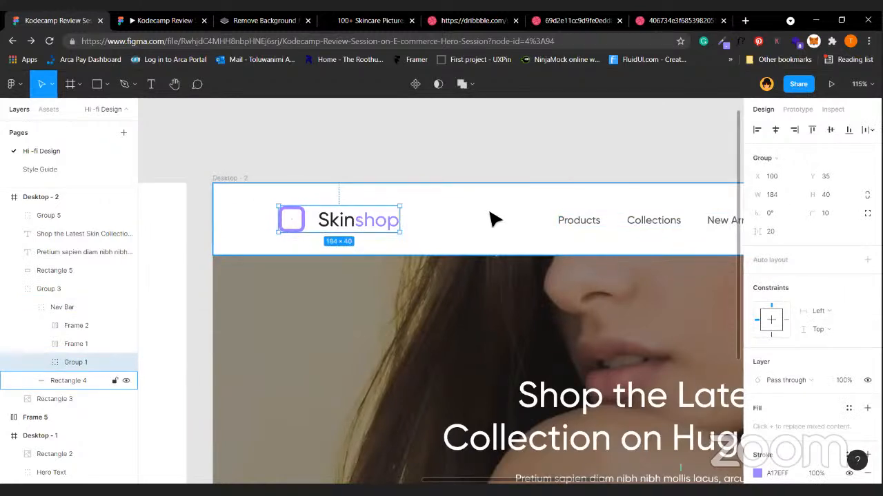
scroll(489, 212, "right", 1)
scroll(490, 212, "down", 3)
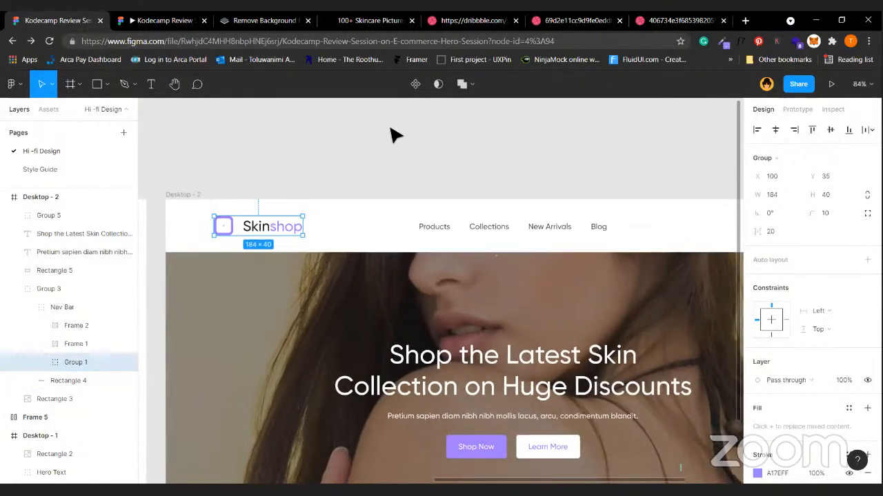
left_click(390, 134)
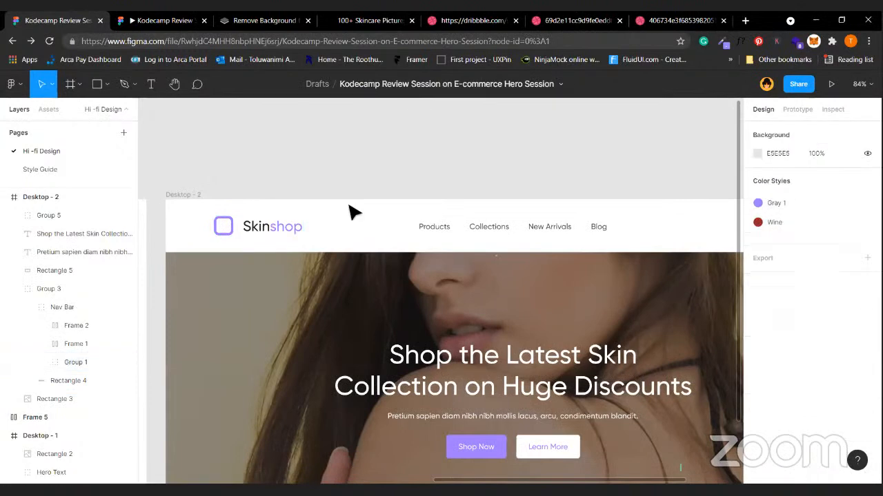
left_click(278, 229)
double_click(278, 229)
double_click(278, 230)
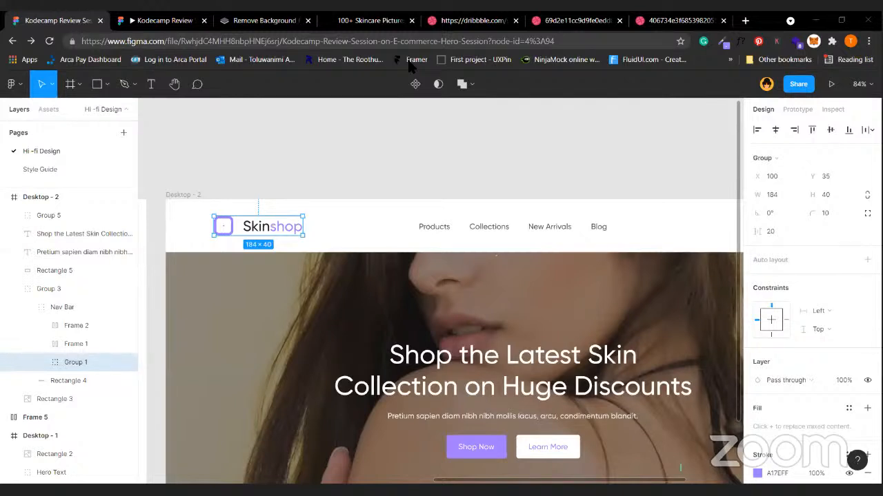
left_click(402, 214)
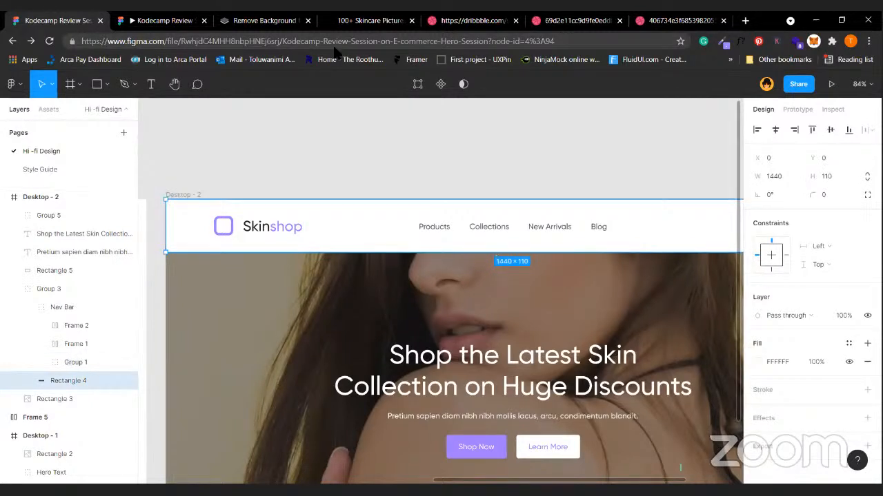
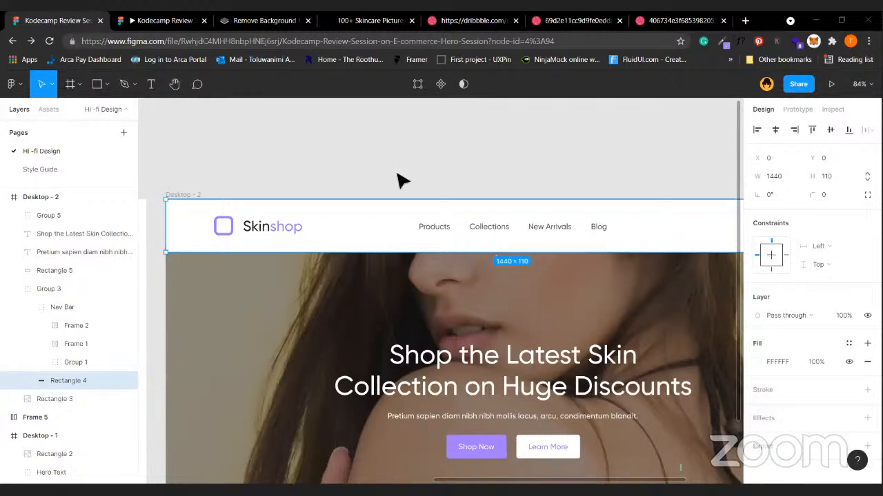
Clear the Nav Bar selection, zoom out to 25%, and select the small Frame 5 above the designs.
left_click(467, 131)
scroll(434, 307, "down", 5)
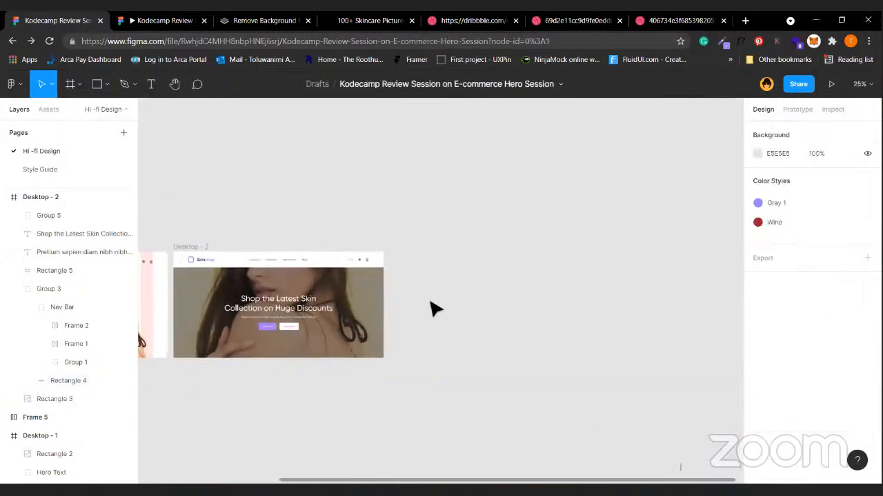
scroll(433, 307, "left", 2)
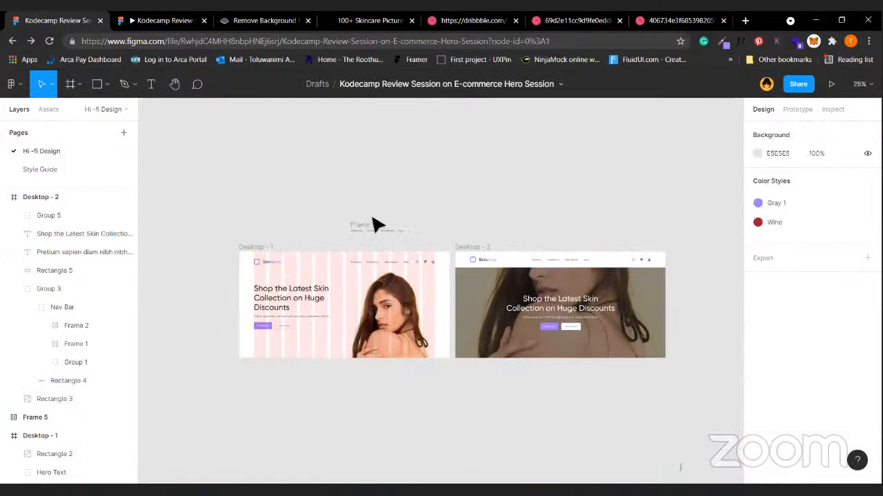
left_click(373, 229)
left_click(372, 229)
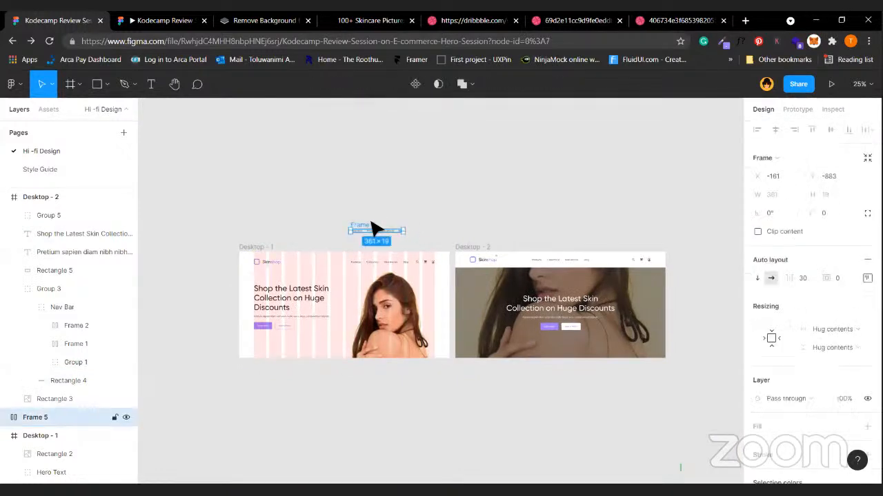
Hide Desktop - 1's 12-column layout grid and deselect the frame to view it cleanly.
left_click(265, 249)
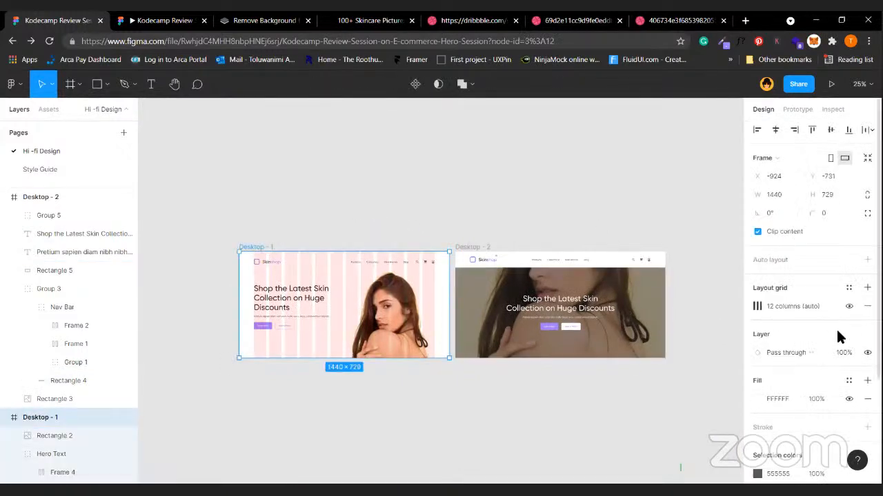
left_click(847, 307)
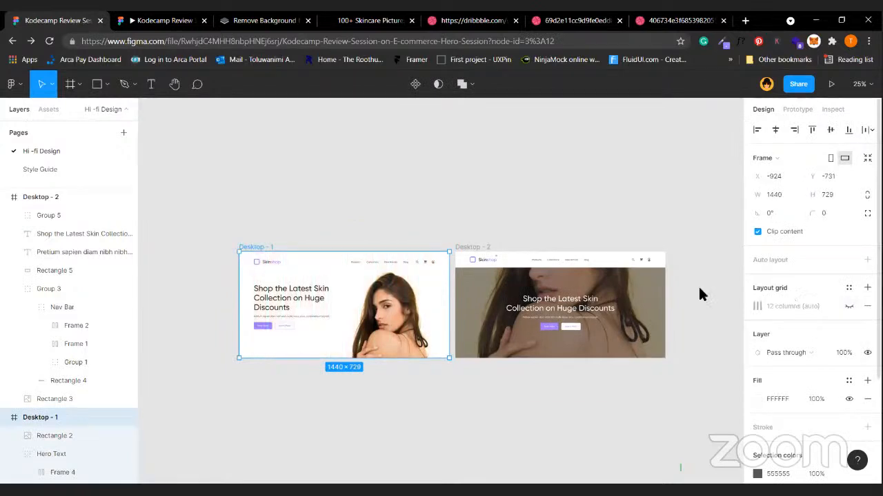
left_click(590, 215)
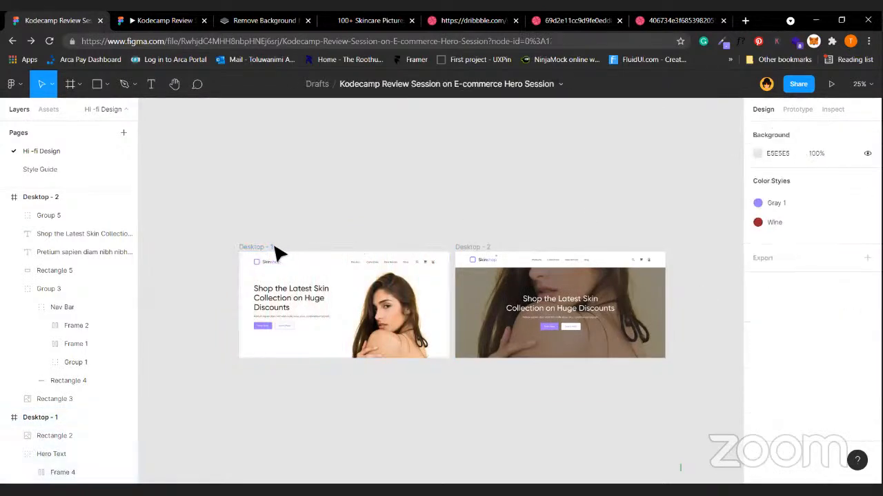